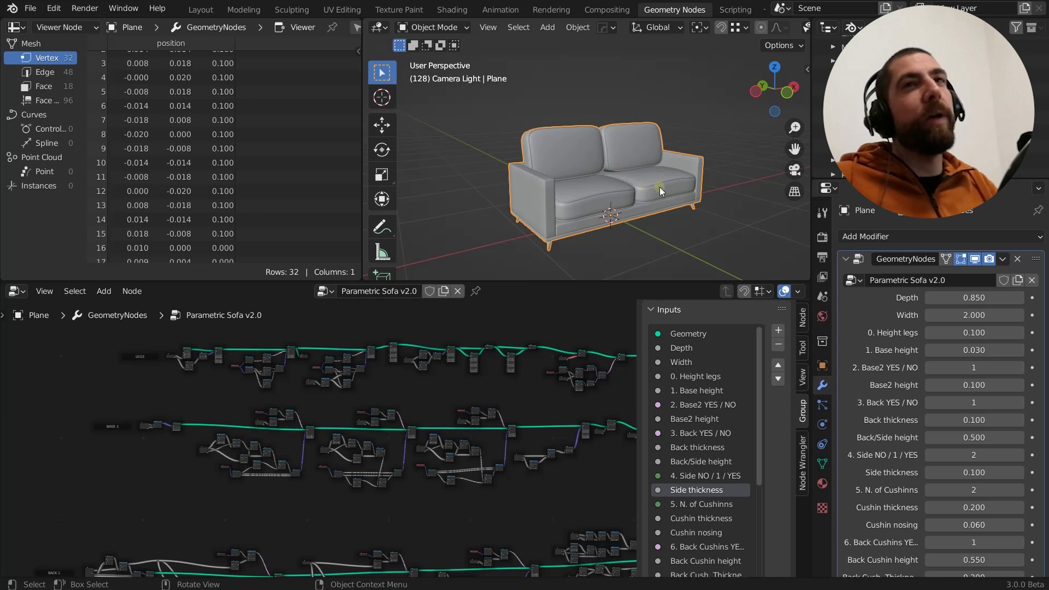
Examine the Parametric Sofa v2.0 node tree, following its part branches to their join and back to their beginnings
middle_drag(660, 187, 657, 191)
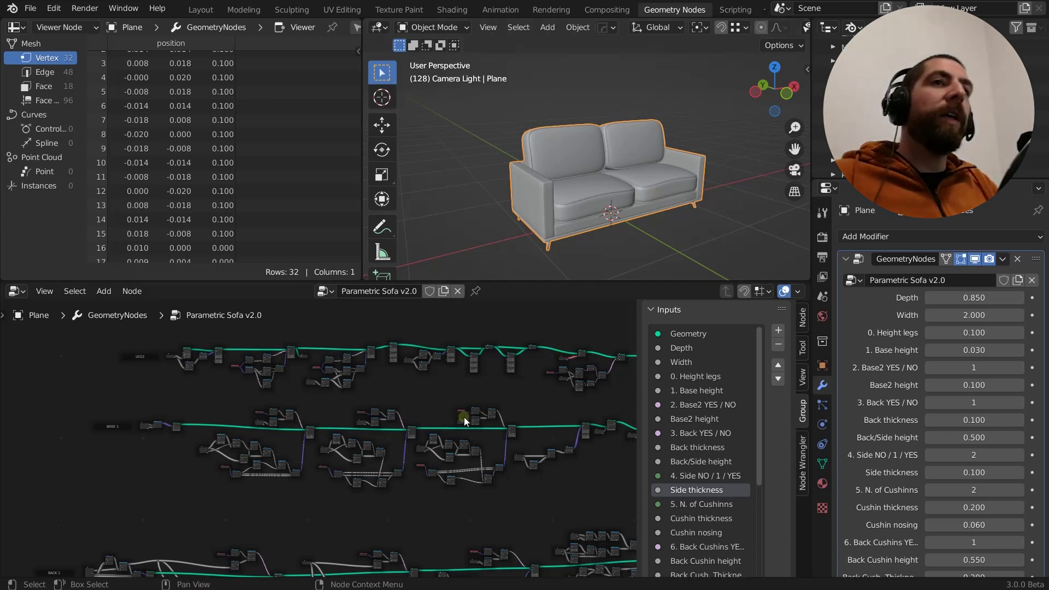
middle_drag(463, 417, 362, 331)
middle_drag(378, 431, 523, 425)
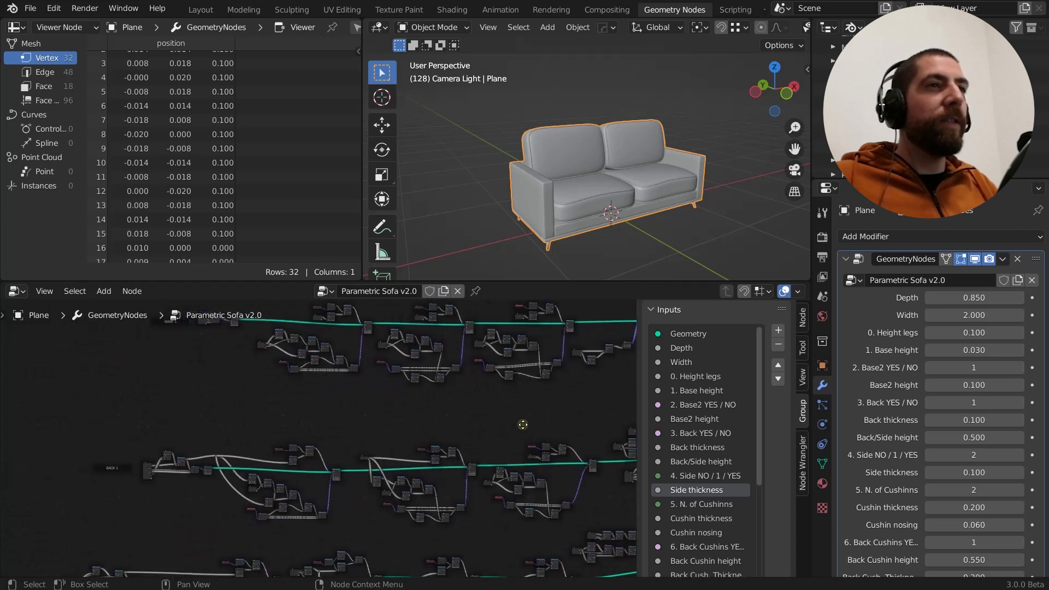
middle_drag(479, 453, 400, 371)
middle_drag(437, 529, 398, 401)
middle_drag(484, 527, 383, 422)
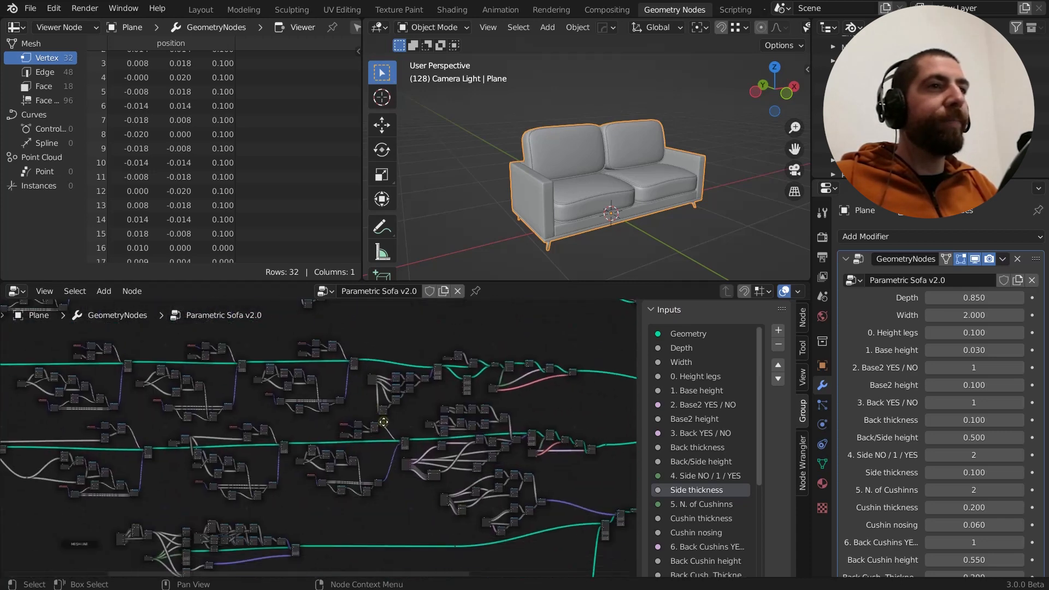
middle_drag(547, 472, 273, 492)
middle_drag(511, 460, 504, 408)
middle_drag(496, 486, 512, 357)
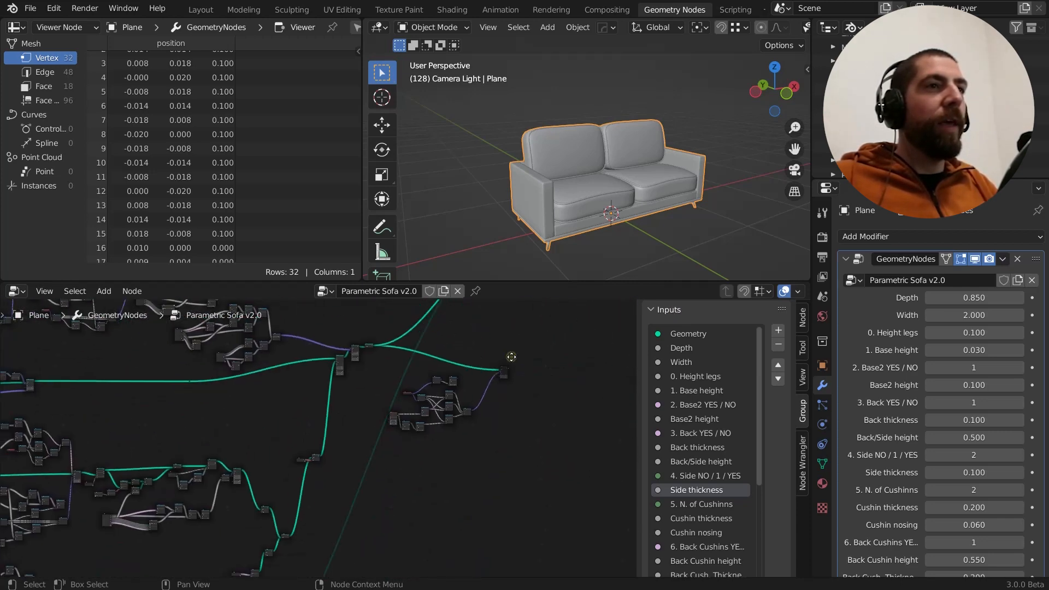
middle_drag(367, 501, 665, 403)
middle_drag(237, 496, 450, 369)
middle_drag(334, 505, 178, 533)
middle_drag(536, 428, 326, 536)
middle_drag(488, 439, 498, 570)
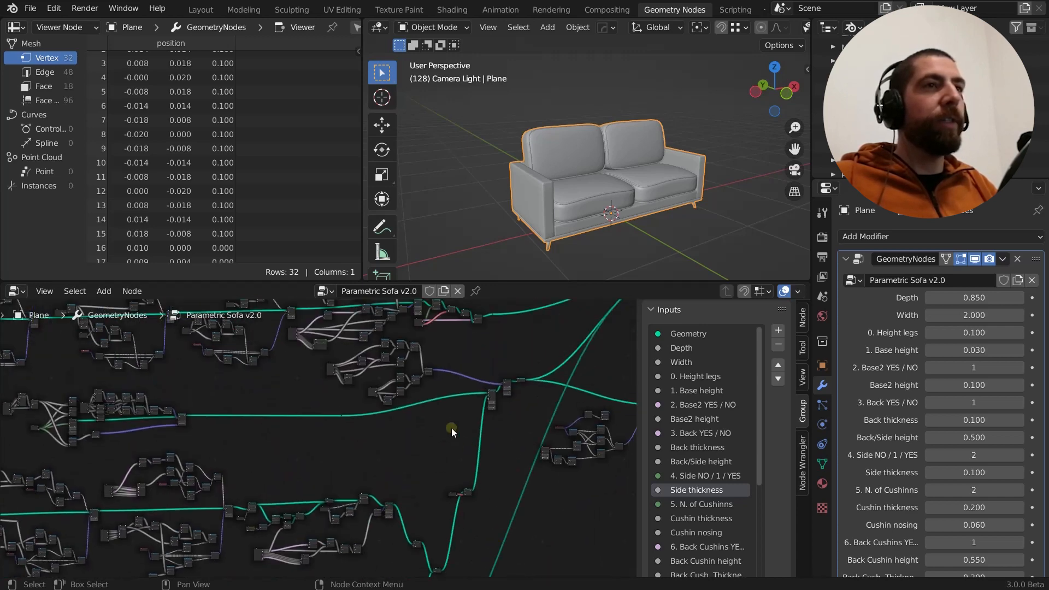
middle_drag(451, 428, 481, 510)
middle_drag(664, 165, 647, 182)
middle_drag(485, 432, 591, 551)
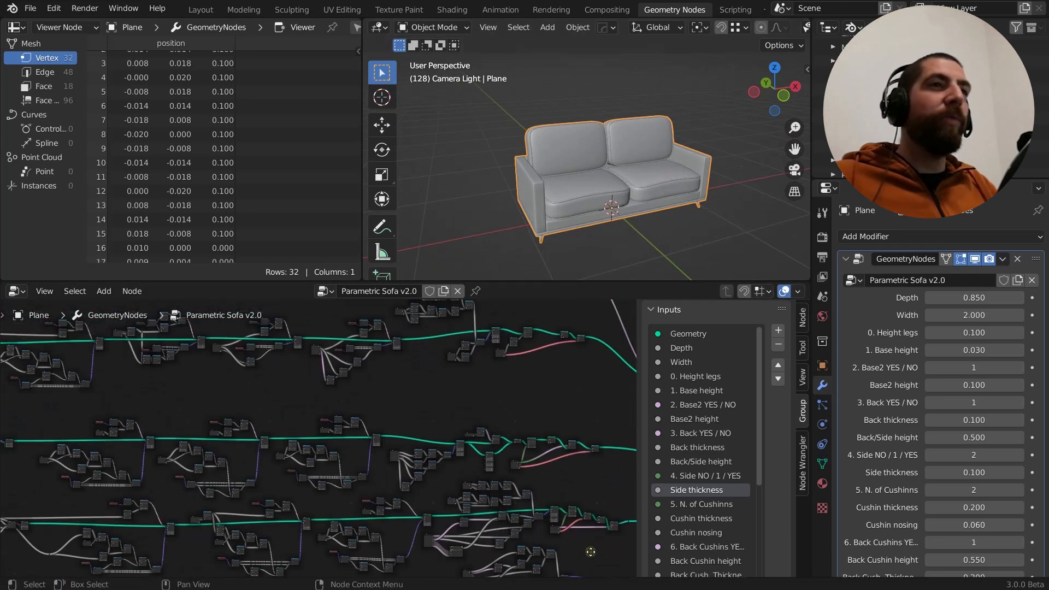
middle_drag(140, 350, 272, 458)
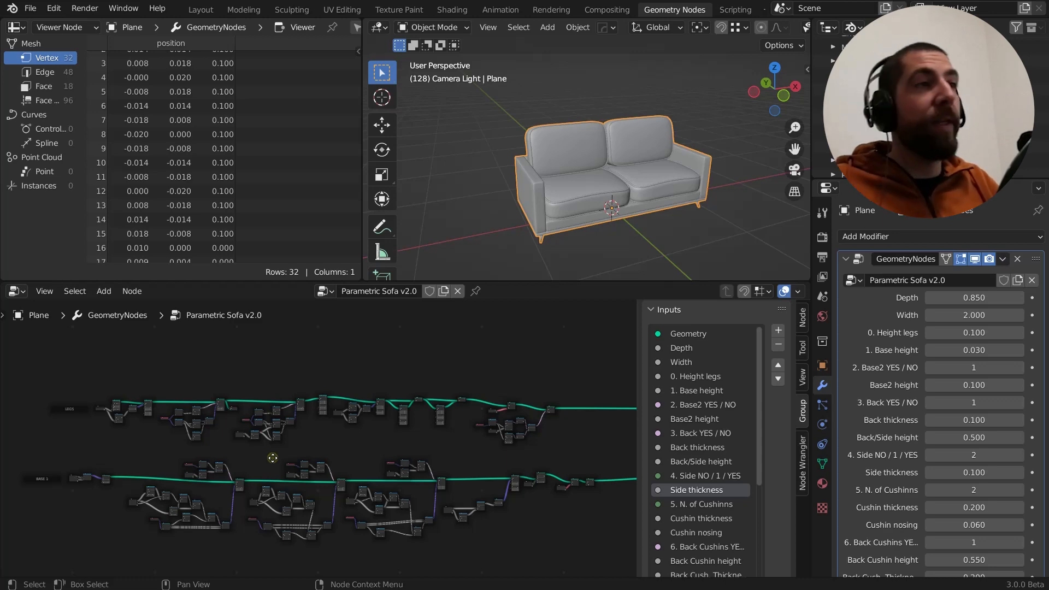
Find the Node Wrangler add-on in the preferences, make sure it is enabled, and close the preferences
click(53, 7)
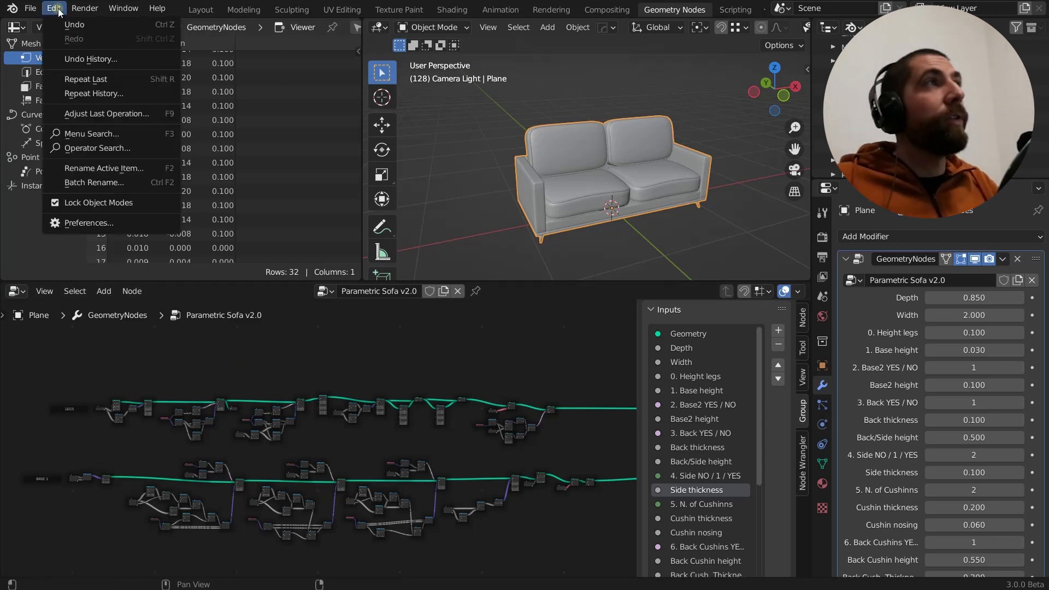
click(121, 220)
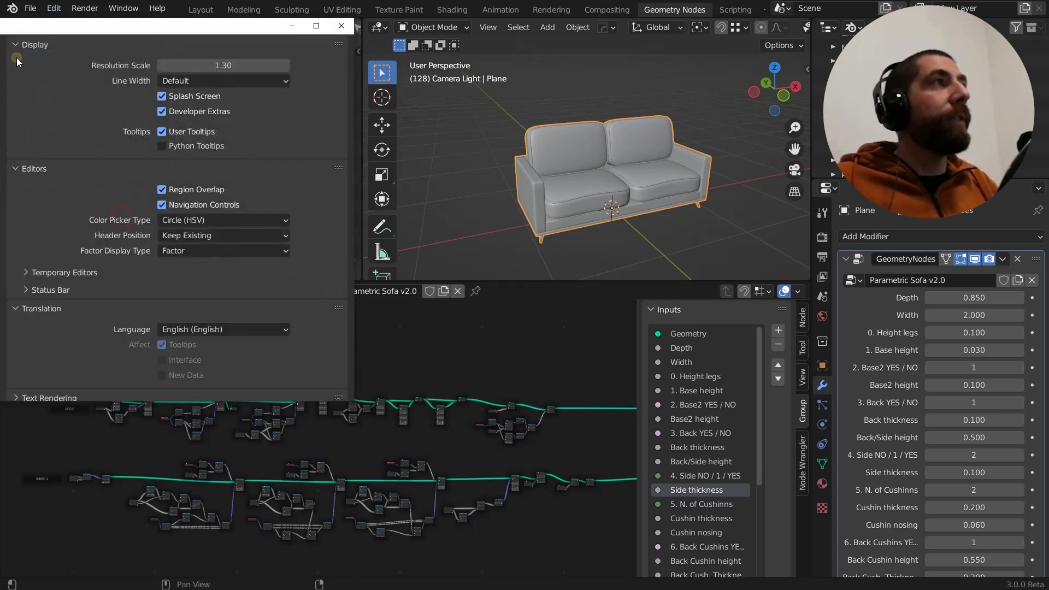
drag(48, 30, 257, 37)
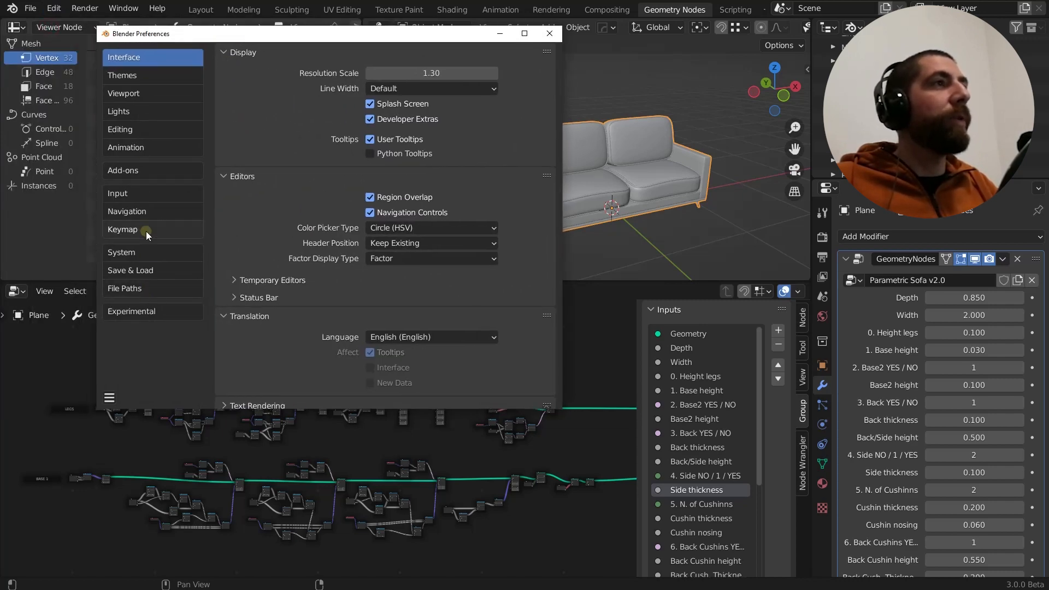
click(129, 172)
click(483, 76)
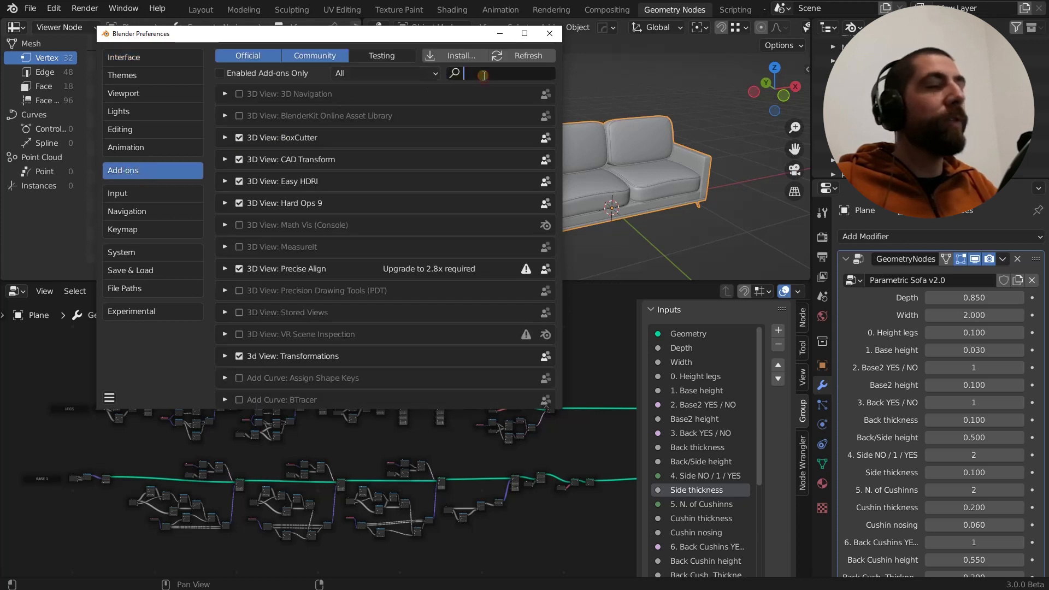
text(node wra)
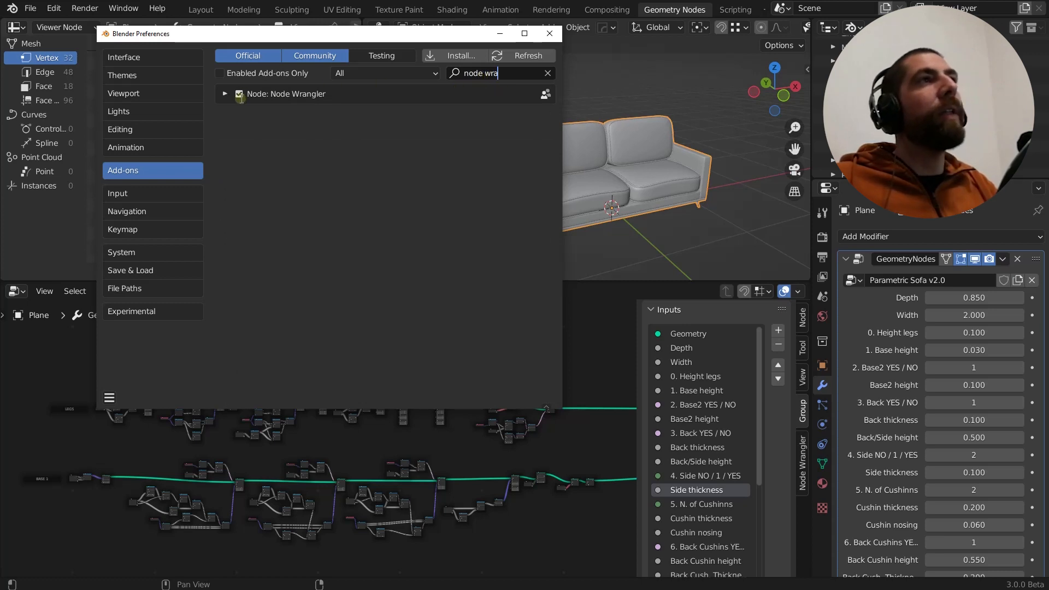
click(241, 94)
click(241, 94)
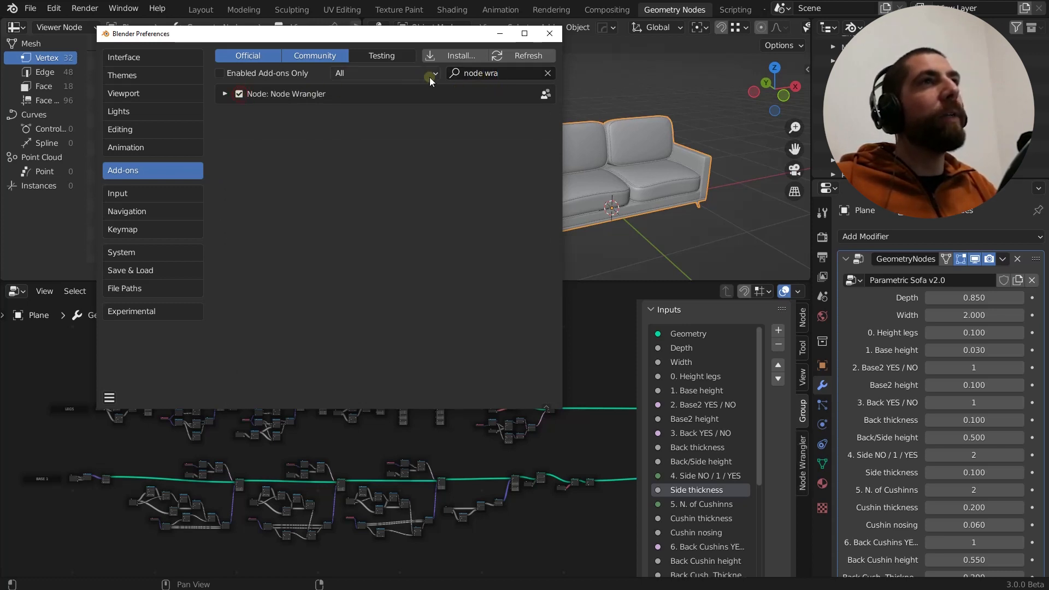
click(545, 38)
Examine the end of the uppermost node branch, including its Set Shade Smooth node
middle_drag(325, 457, 92, 390)
middle_drag(363, 463, 330, 344)
middle_drag(455, 516, 333, 405)
middle_drag(438, 463, 585, 534)
middle_drag(377, 439, 461, 493)
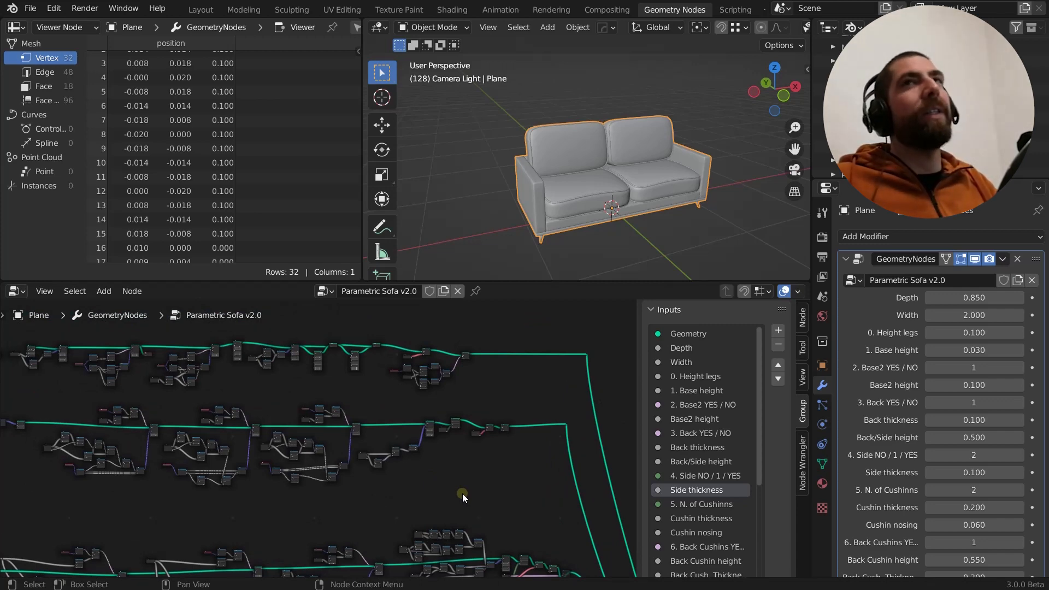
middle_drag(474, 484, 320, 482)
middle_drag(303, 429, 323, 480)
scroll(305, 406, up, 10)
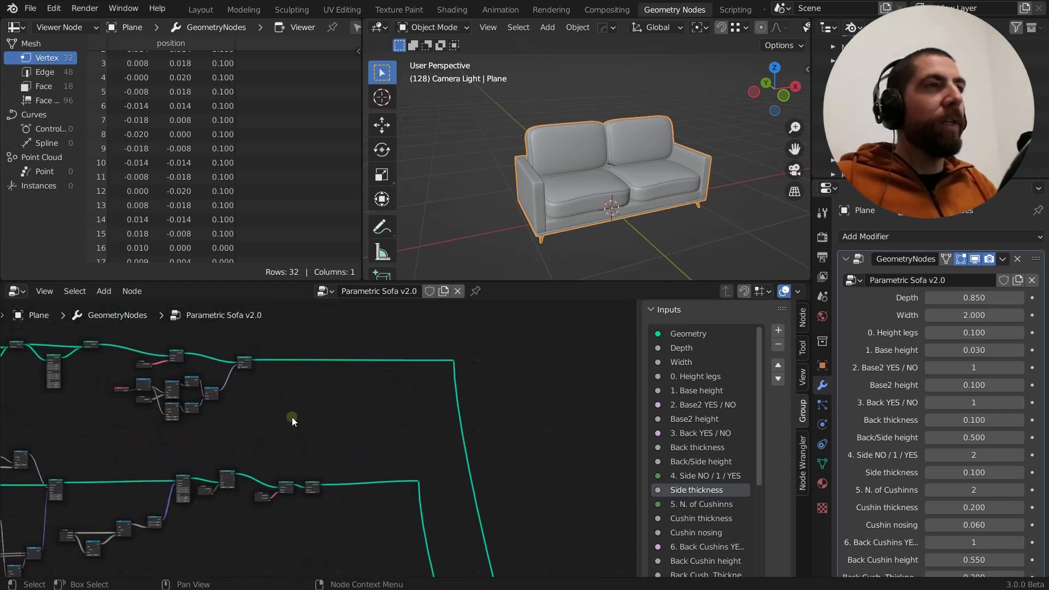
middle_drag(257, 377, 295, 401)
scroll(294, 404, up, 5)
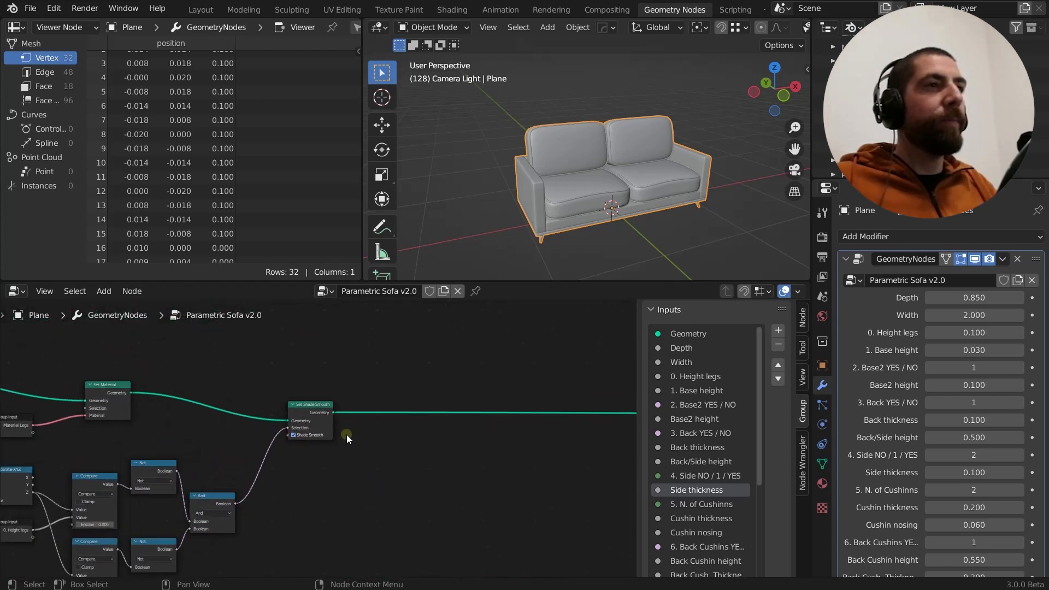
click(320, 417)
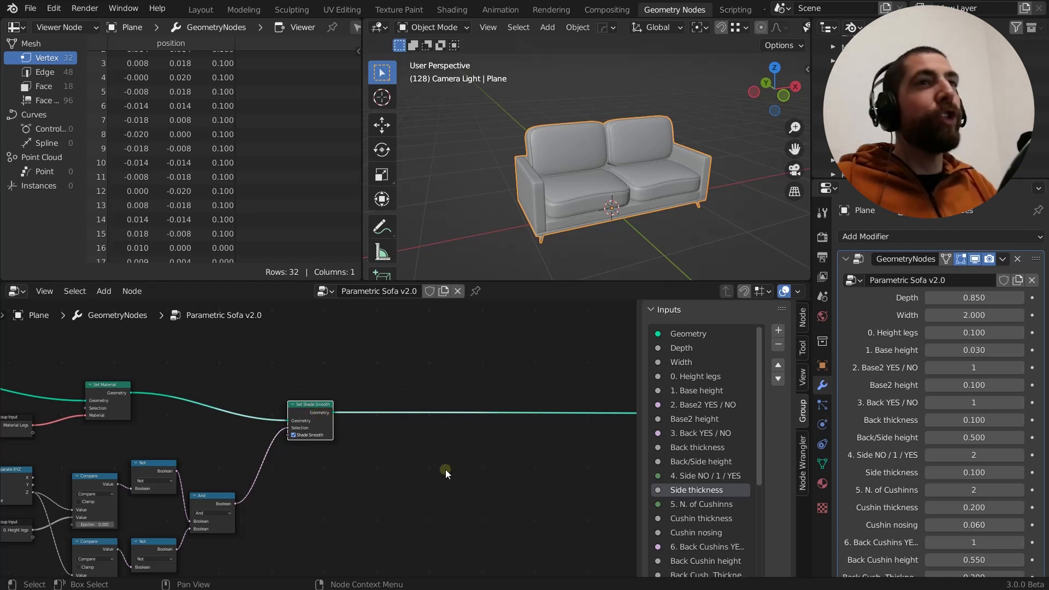
scroll(446, 473, down, 8)
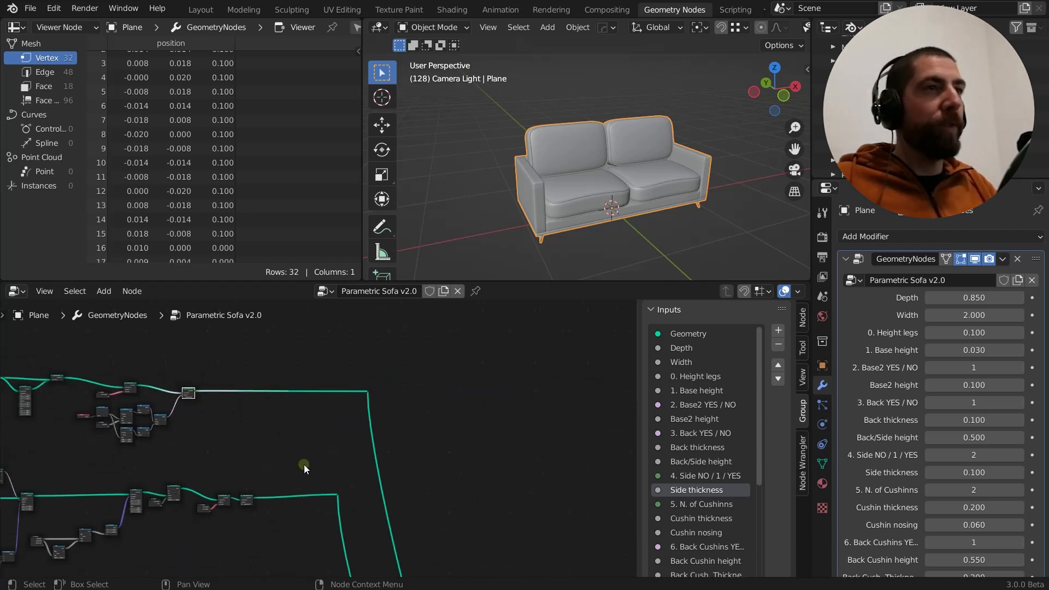
Inspect the Group Output node at the end of the tree and the complete sofa in the viewport
scroll(370, 481, up, 5)
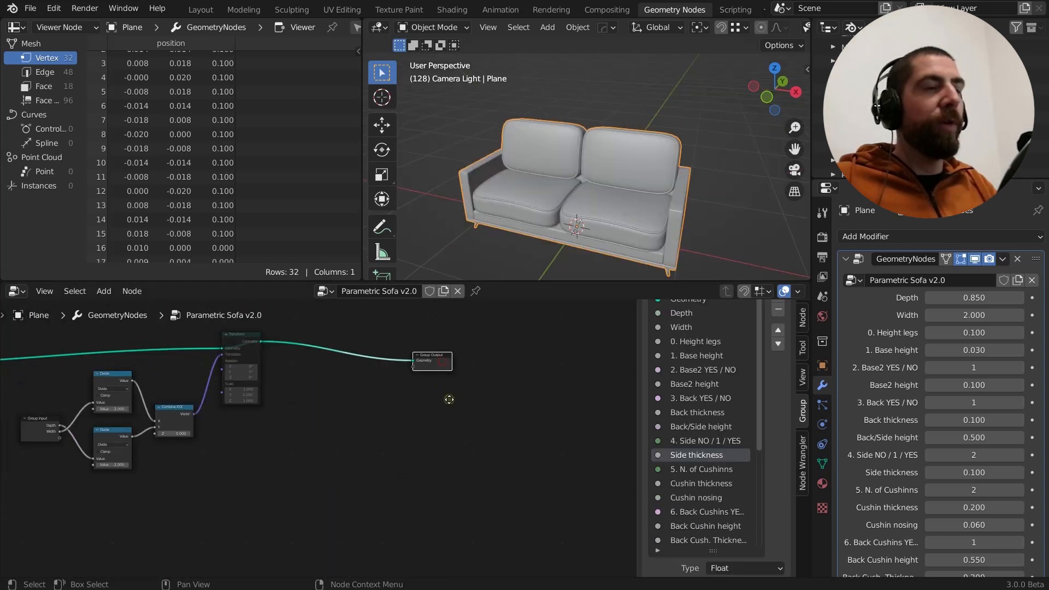
middle_drag(449, 399, 453, 471)
scroll(455, 434, up, 1)
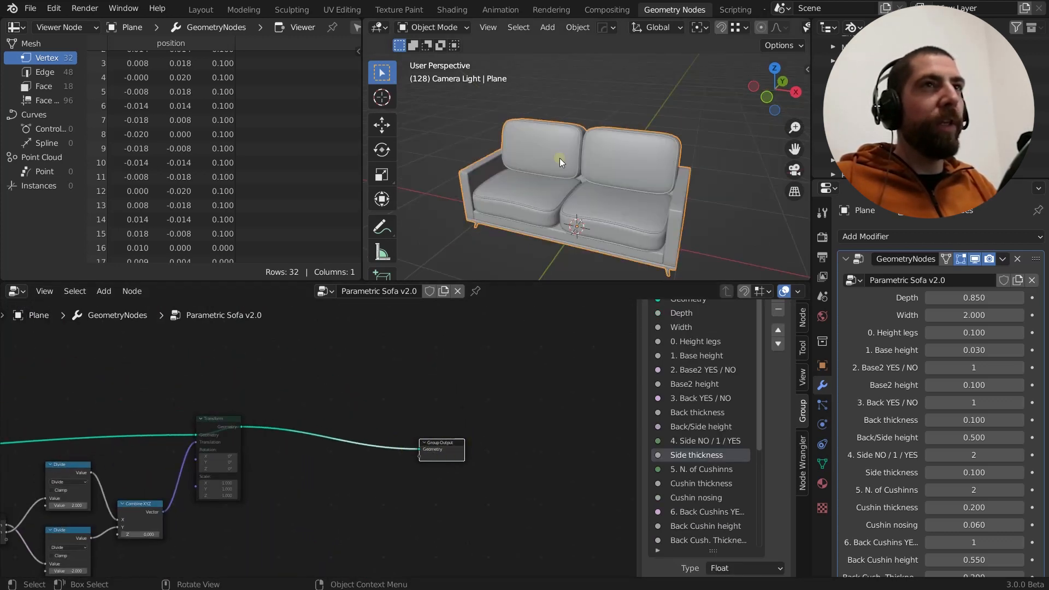
mouse_move(632, 207)
middle_down()
mouse_move(681, 209)
mouse_move(630, 201)
middle_up()
scroll(629, 202, down, 2)
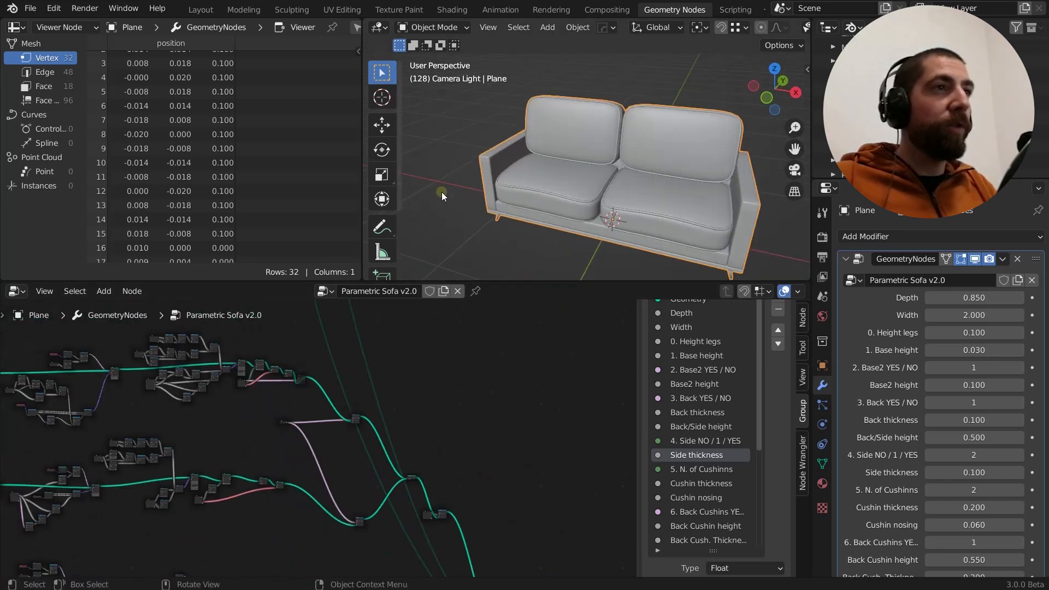
Preview only the sofa legs by sending the legs branch's final Set Shade Smooth node to the output
middle_drag(498, 420, 718, 507)
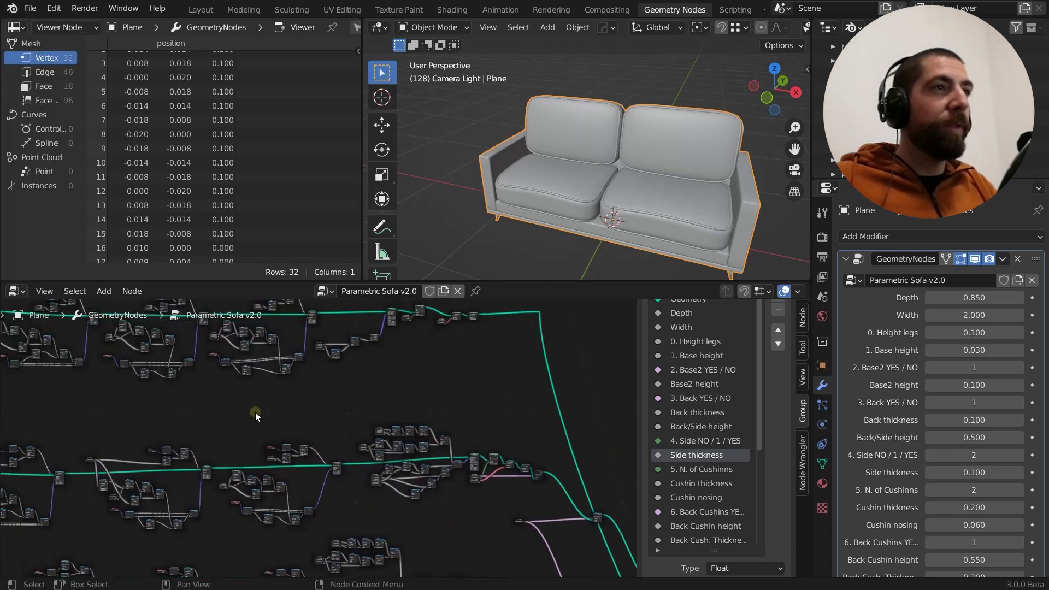
middle_drag(326, 445, 360, 480)
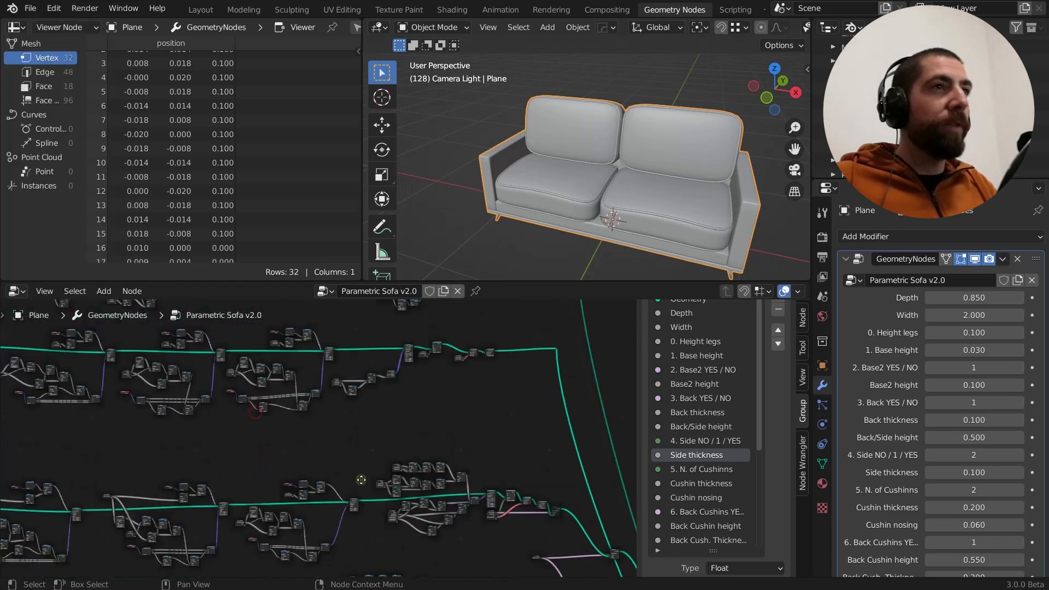
middle_drag(403, 427, 388, 507)
middle_drag(481, 391, 482, 466)
scroll(435, 422, up, 4)
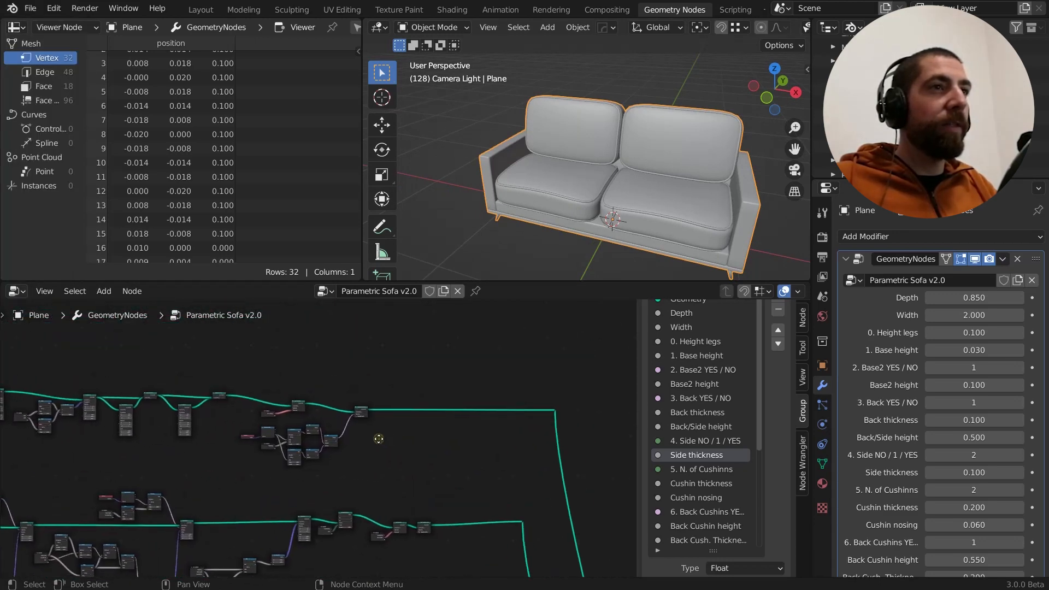
ctrl+shift+click(358, 409)
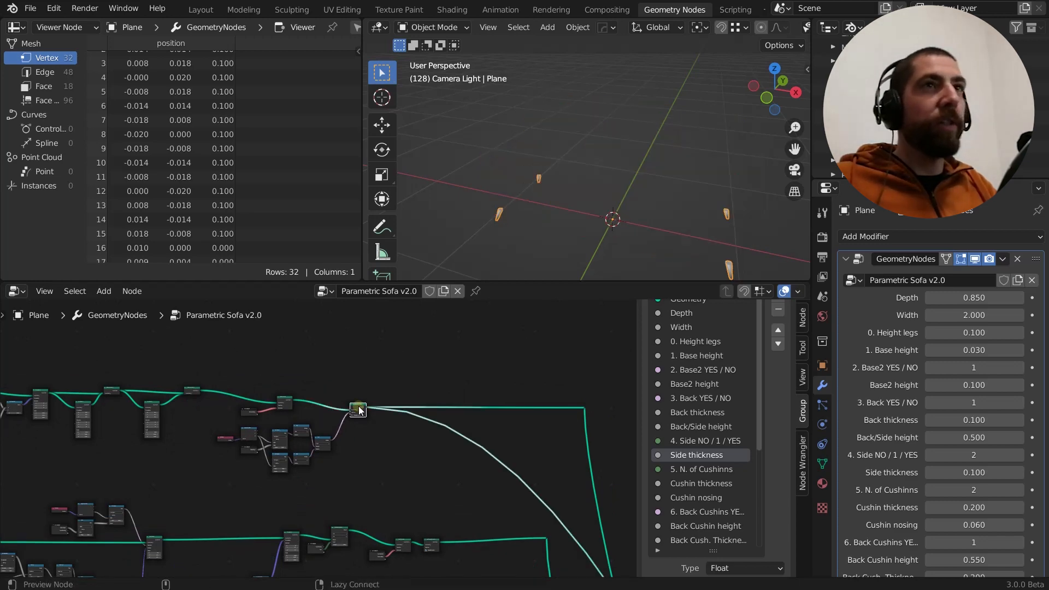
scroll(361, 407, down, 3)
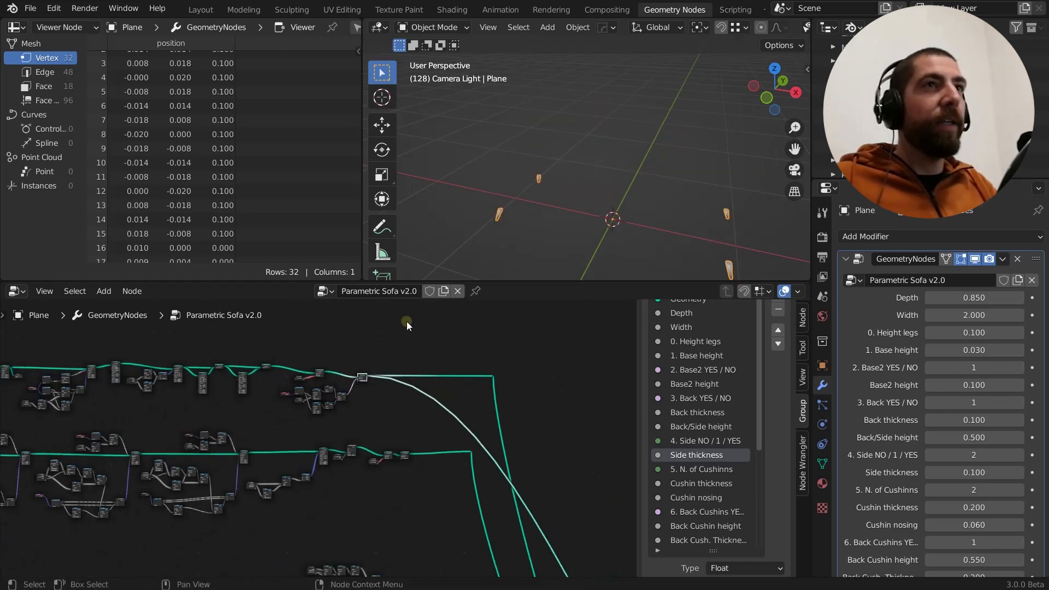
middle_drag(617, 253, 678, 250)
Preview only the flat base by sending the last node of the second branch to the output
scroll(401, 365, up, 3)
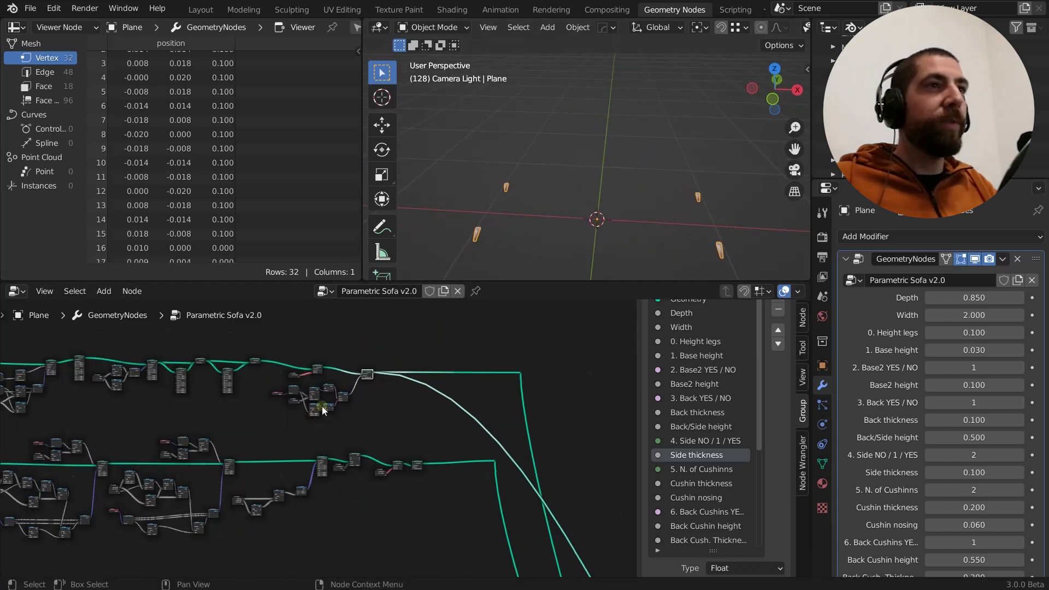
middle_drag(524, 492, 410, 354)
ctrl+shift+click(350, 369)
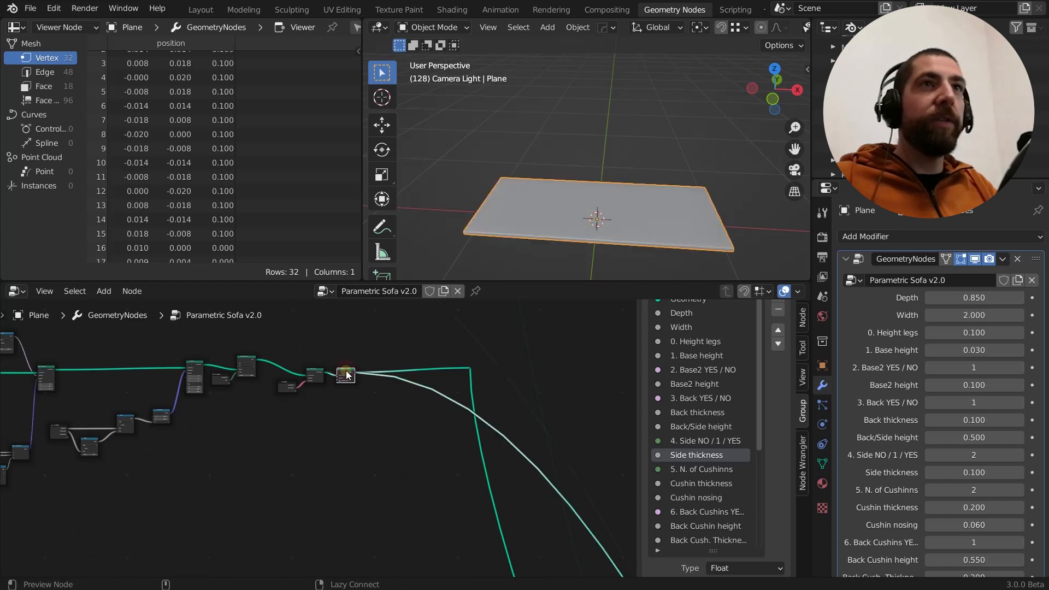
Preview only the backrest panel by sending the last node of the third branch to the output
scroll(352, 324, down, 1)
scroll(352, 324, down, 4)
middle_drag(421, 509, 355, 478)
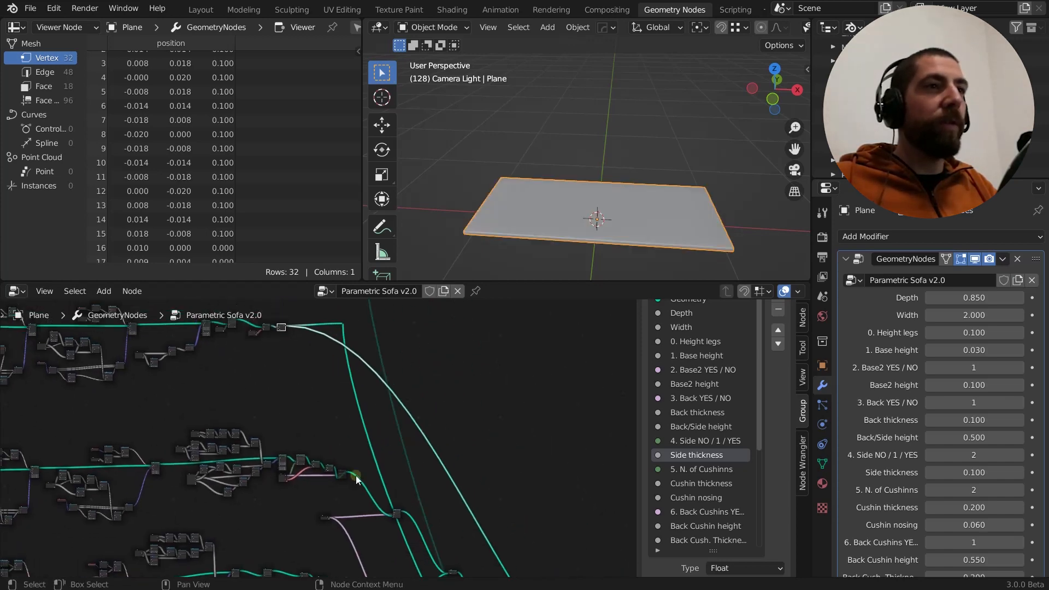
scroll(348, 478, up, 8)
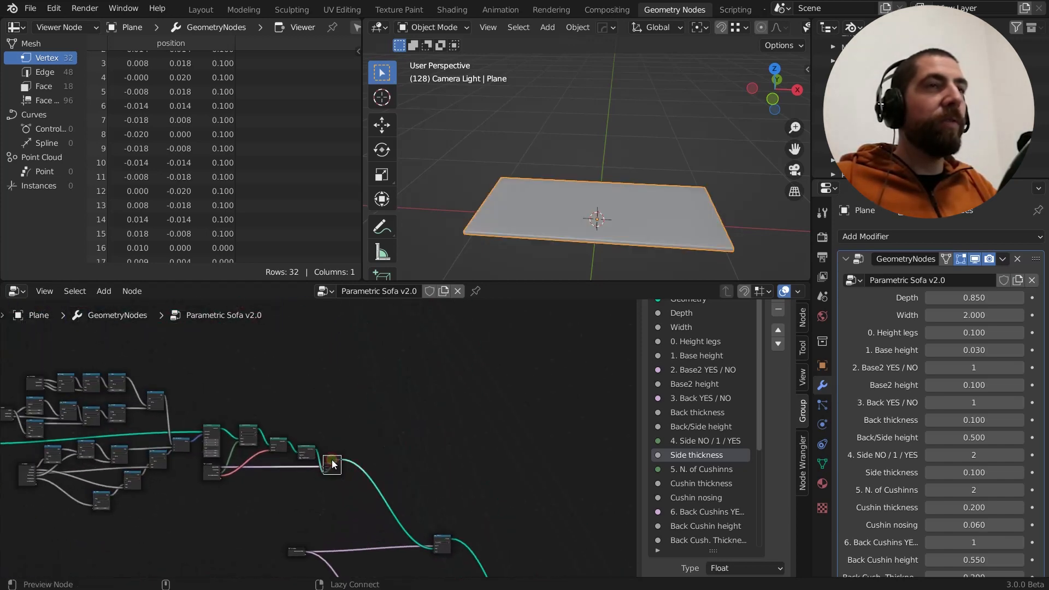
ctrl+shift+click(332, 463)
middle_drag(574, 197, 514, 186)
Examine the upper node branches back to their starts at the LEGS and BASE 1 labels
scroll(340, 438, down, 1)
scroll(339, 438, down, 2)
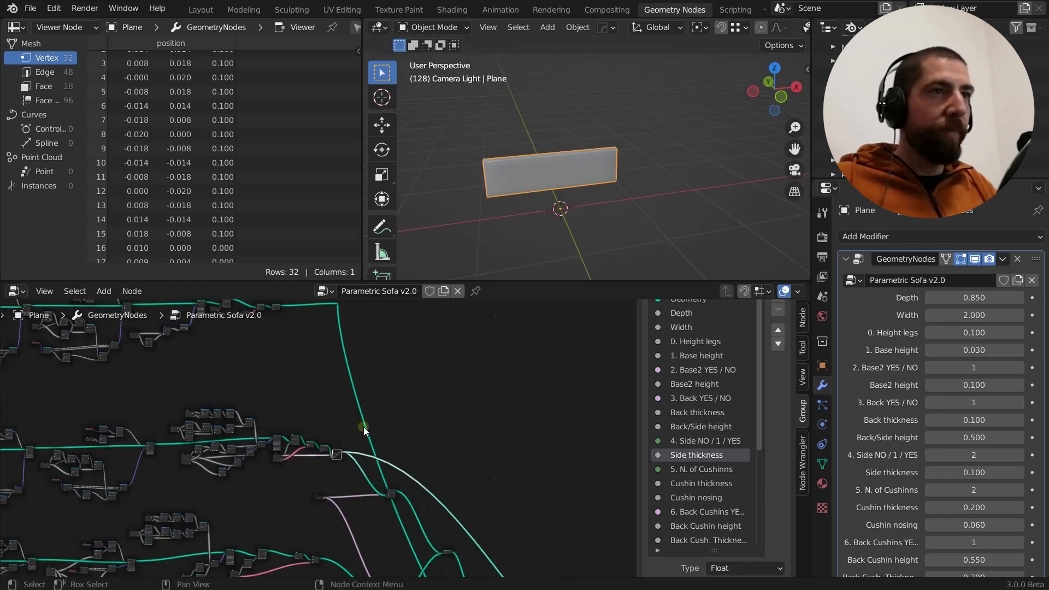
middle_drag(362, 427, 463, 419)
middle_drag(353, 401, 543, 399)
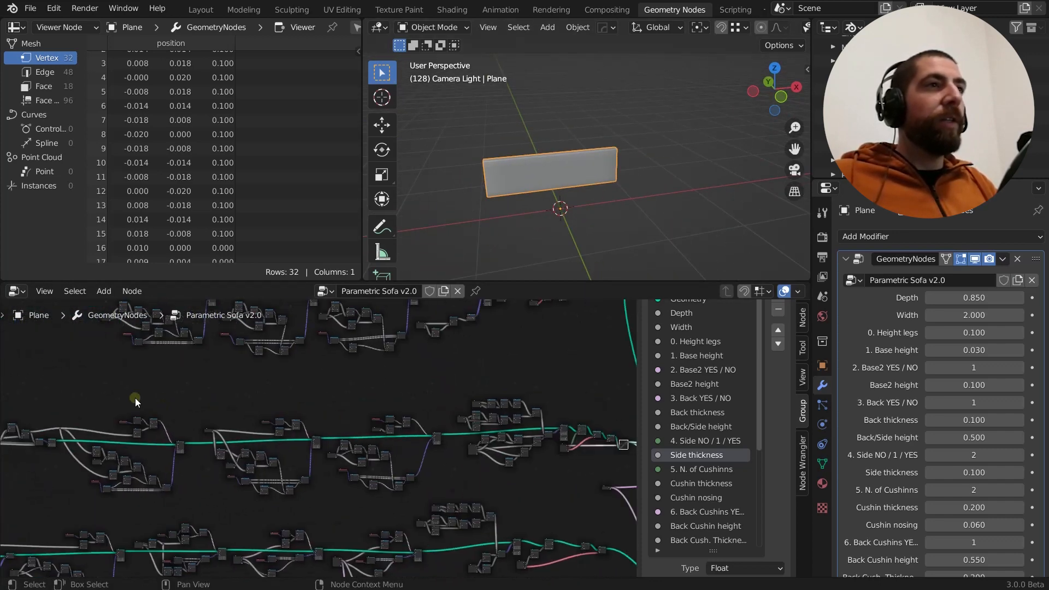
middle_drag(133, 399, 359, 523)
middle_drag(343, 462, 270, 431)
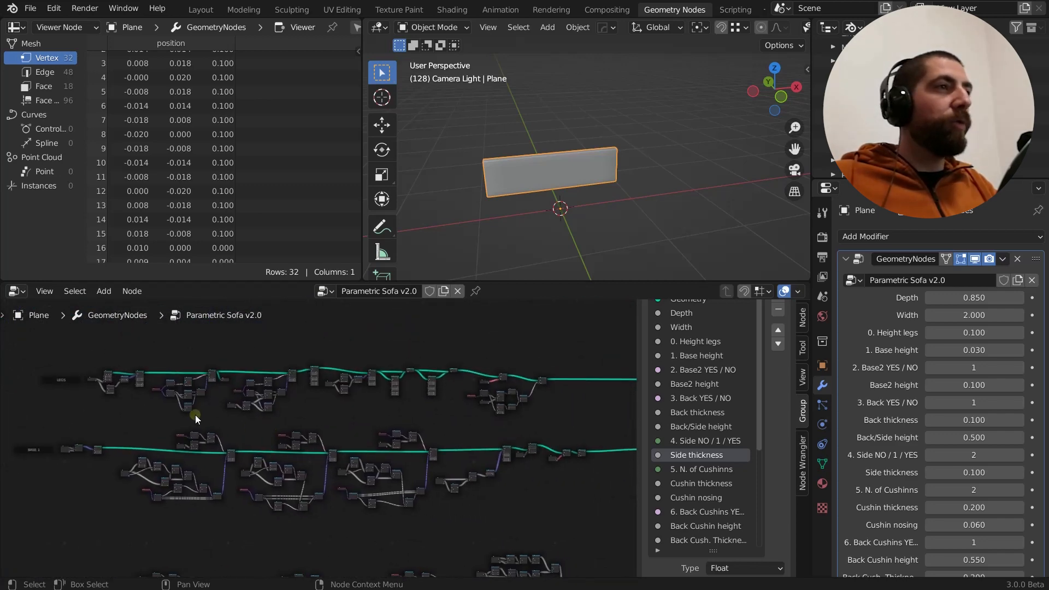
middle_drag(195, 414, 158, 409)
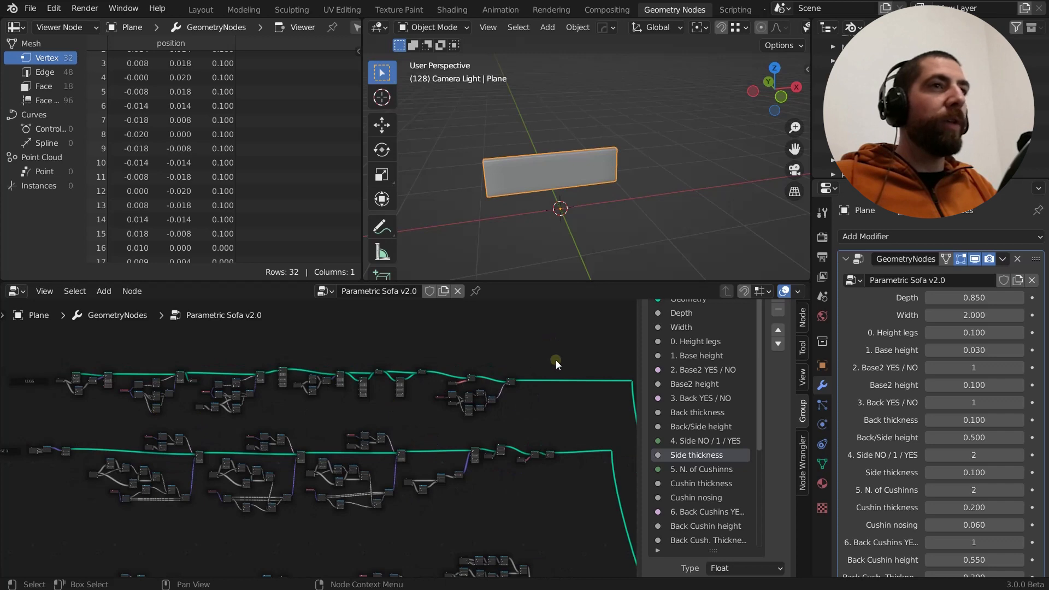
middle_drag(390, 367, 637, 368)
scroll(284, 389, up, 11)
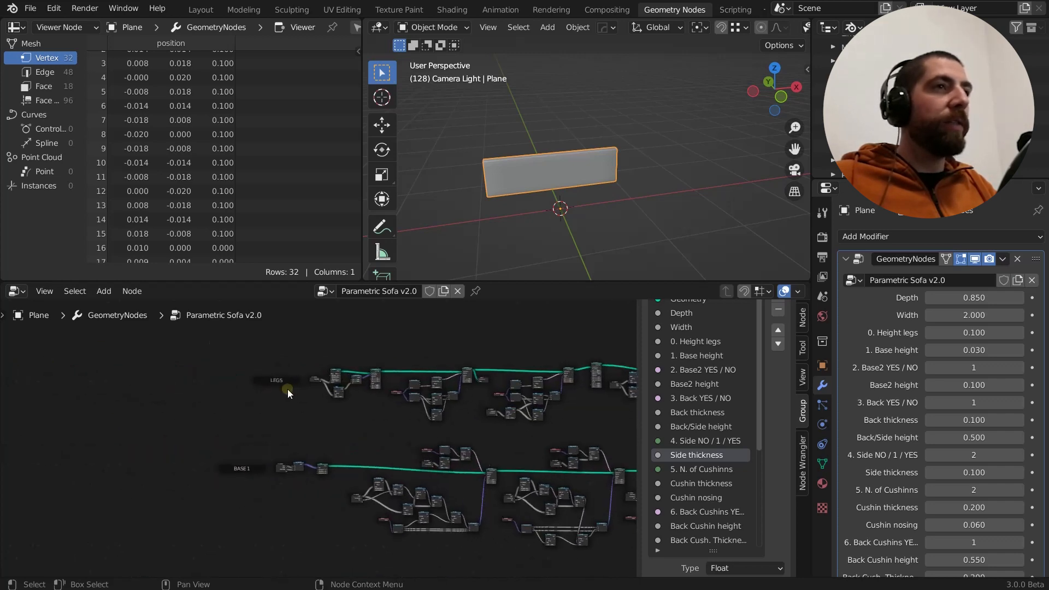
Examine how the node branches are arranged, from the LEGS label down past BASE 1 to BACK 1
middle_drag(279, 431, 92, 301)
scroll(227, 407, down, 4)
scroll(175, 355, down, 2)
middle_drag(411, 465, 120, 502)
middle_drag(153, 416, 489, 403)
scroll(488, 404, down, 4)
middle_drag(139, 571, 138, 495)
middle_drag(264, 438, 155, 484)
scroll(156, 484, up, 3)
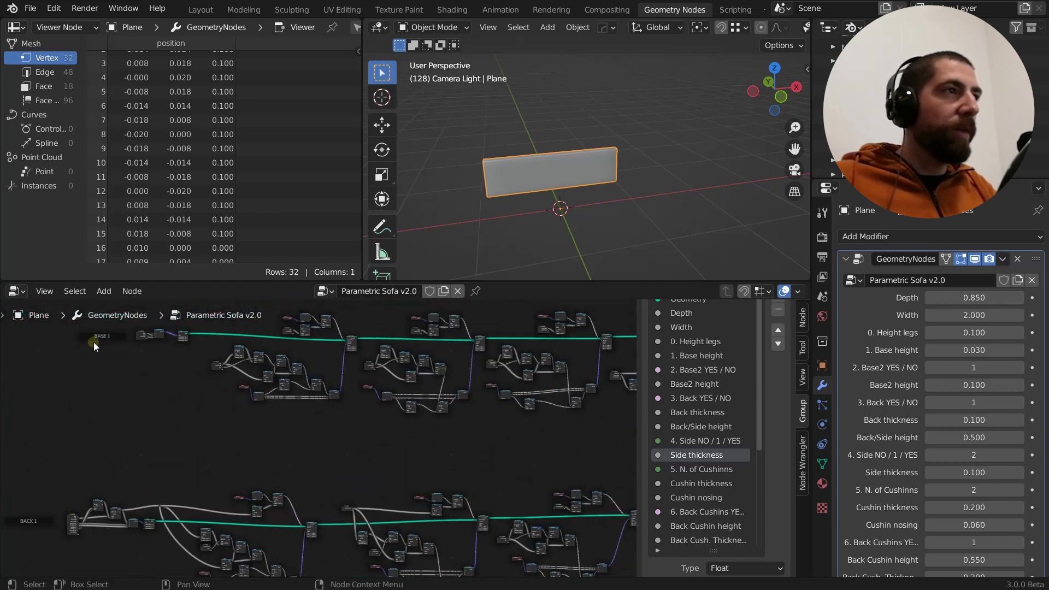
scroll(274, 470, up, 1)
middle_drag(304, 449, 363, 536)
middle_drag(475, 428, 357, 327)
middle_drag(436, 372, 437, 423)
scroll(438, 422, down, 4)
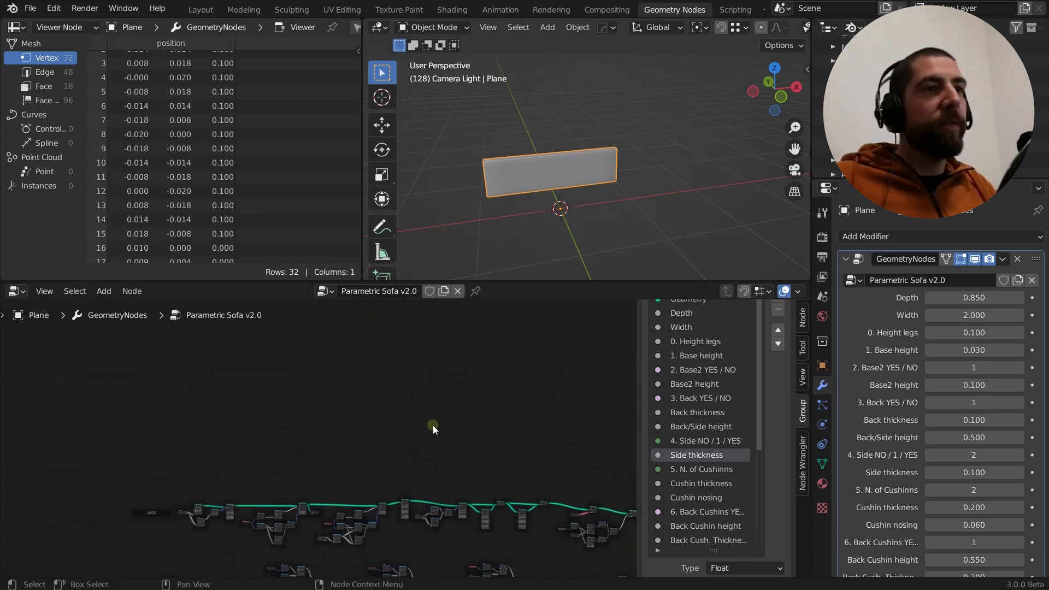
Preview only the Cylinder node at the start of the LEGS branch and view the resulting mesh up close
middle_drag(317, 476, 313, 360)
scroll(108, 378, up, 8)
middle_drag(177, 435, 78, 473)
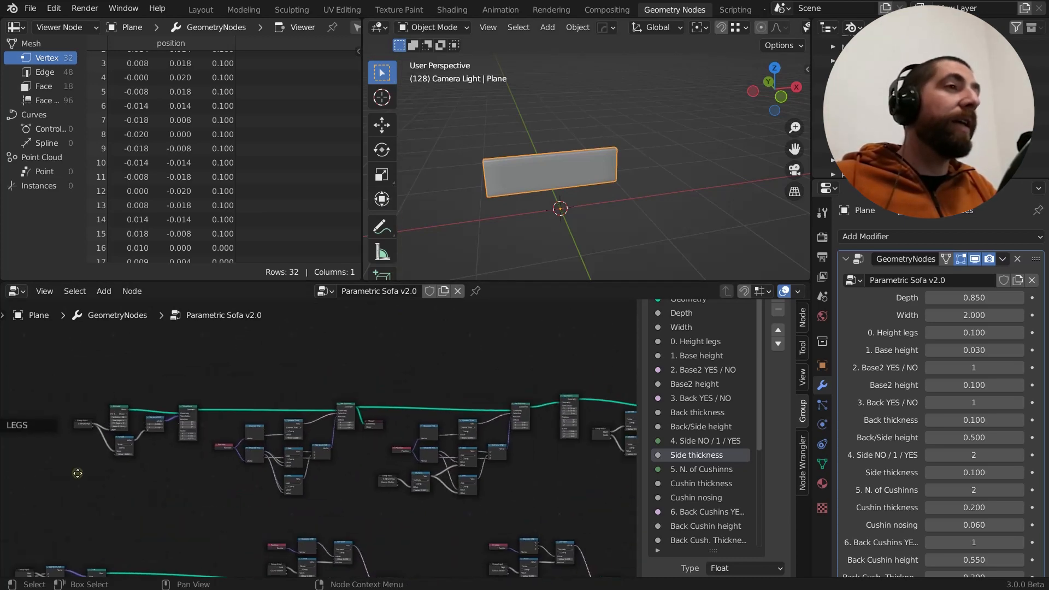
scroll(75, 423, up, 4)
click(161, 380)
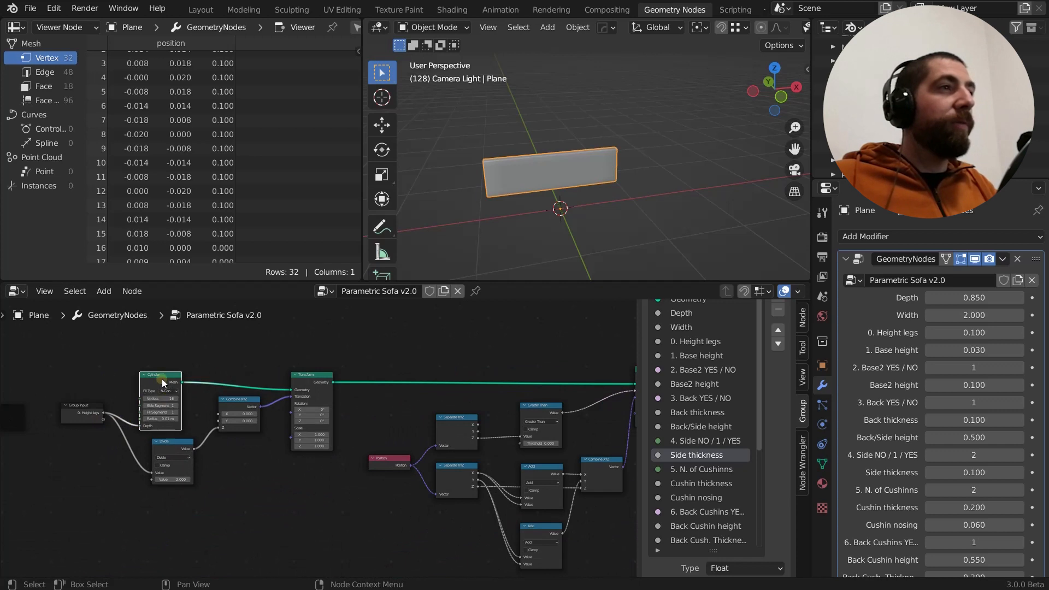
ctrl+shift+click(162, 379)
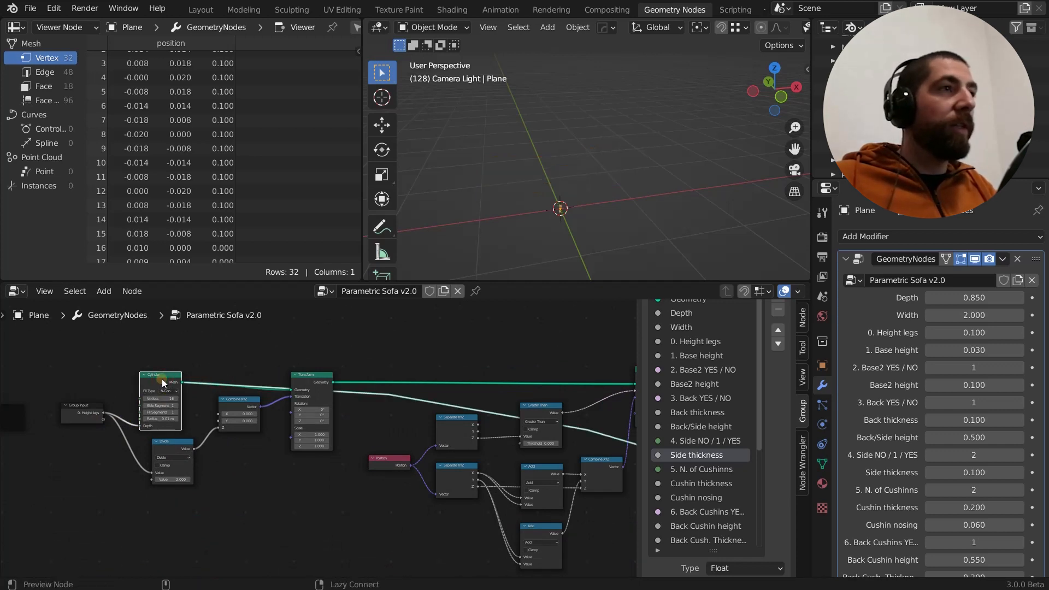
scroll(576, 208, up, 9)
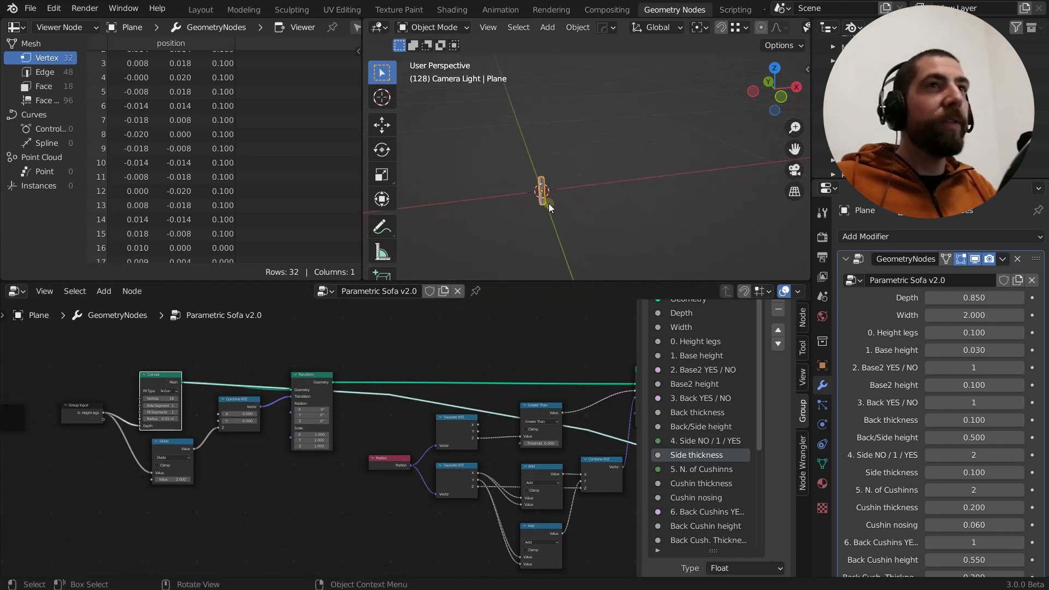
scroll(543, 202, up, 3)
middle_drag(578, 201, 638, 207)
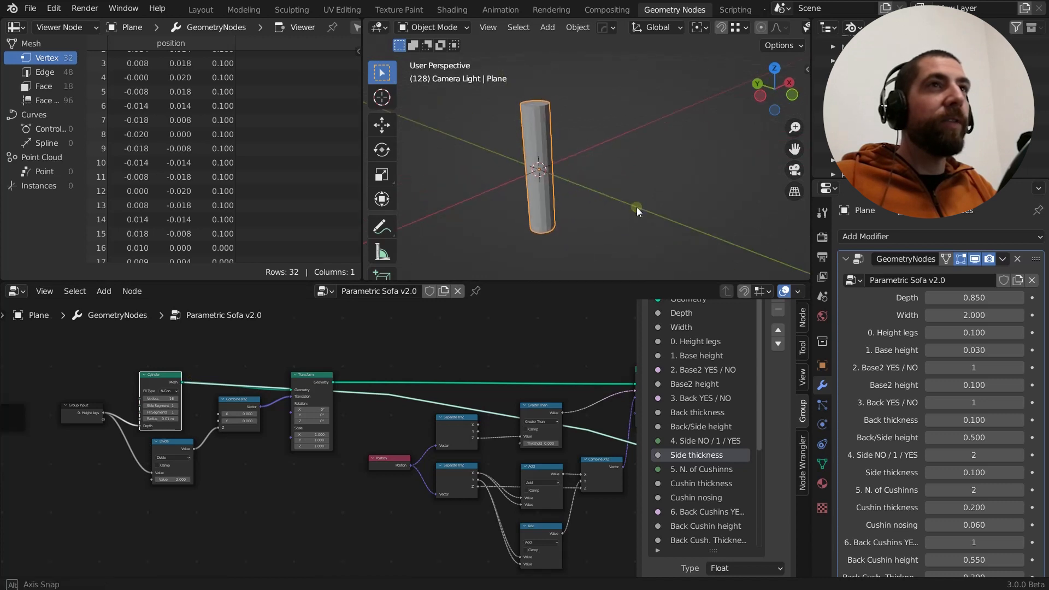
scroll(159, 425, up, 4)
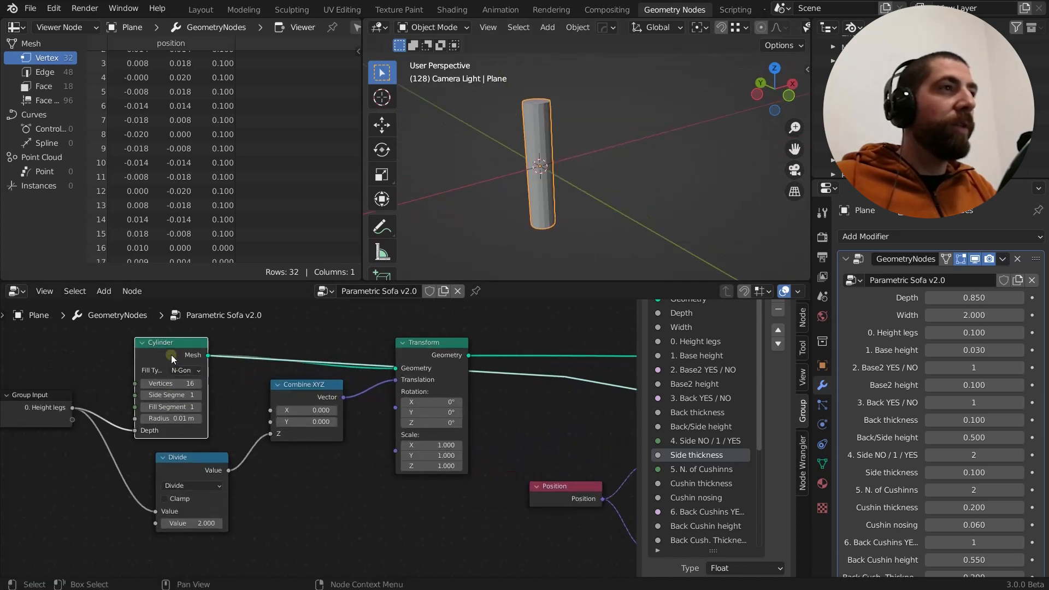
scroll(167, 374, up, 1)
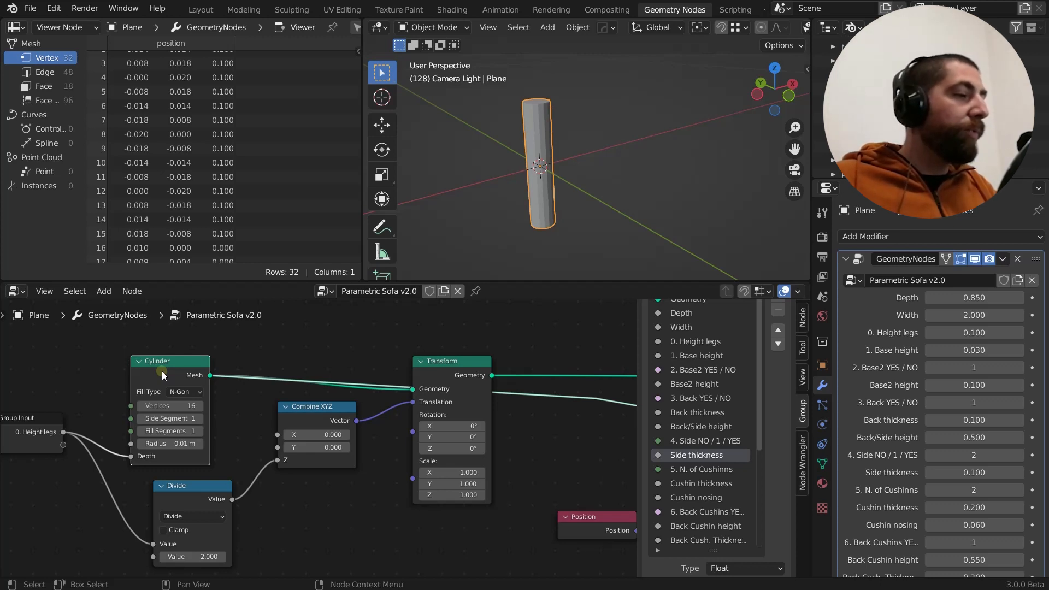
key(shift+a)
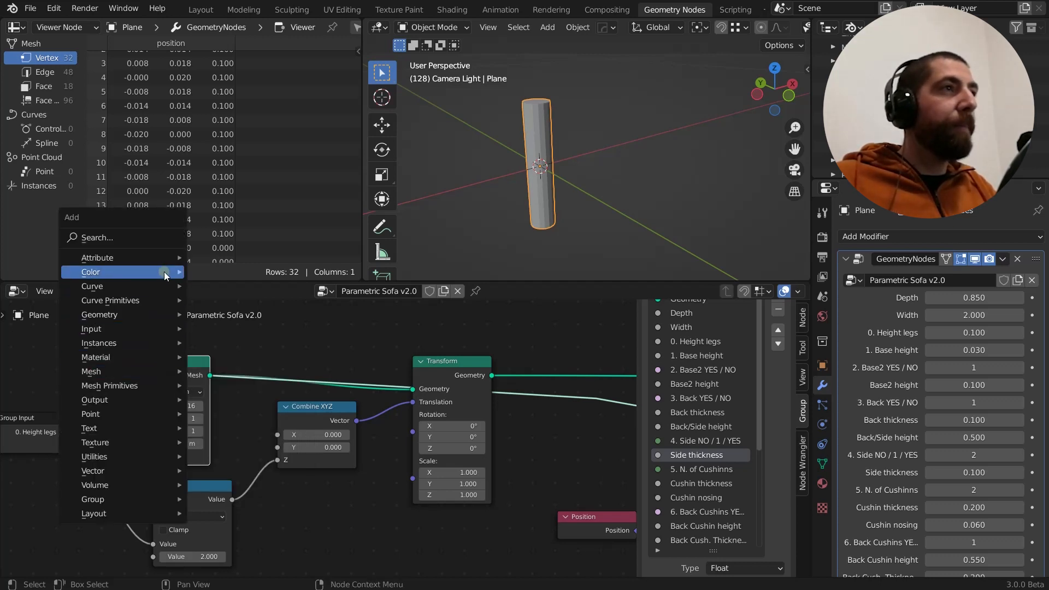
mouse_move(165, 263)
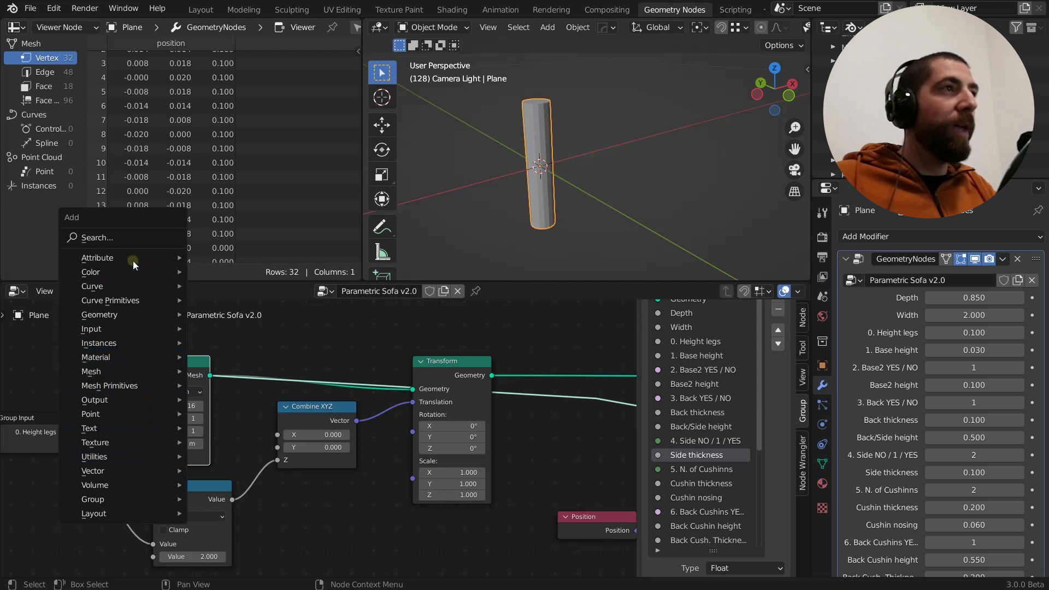
click(248, 366)
key(shift+a)
mouse_move(237, 346)
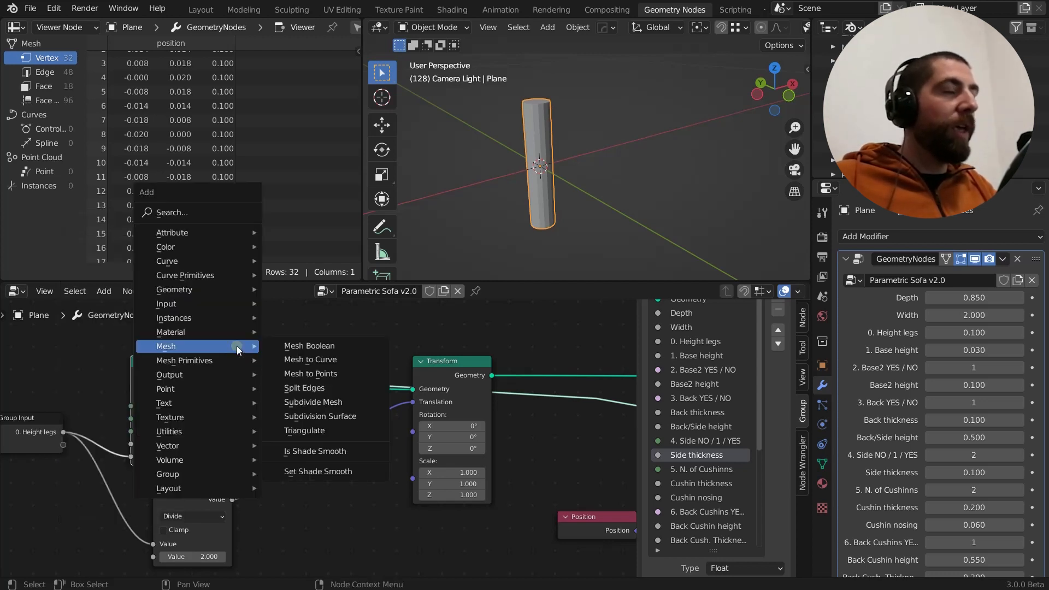
click(197, 212)
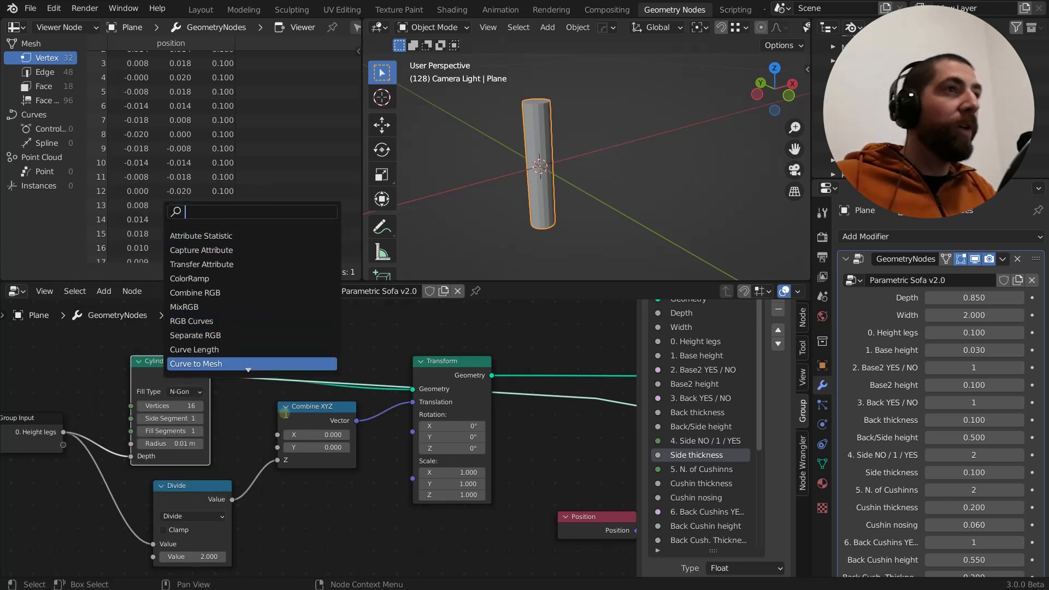
click(233, 435)
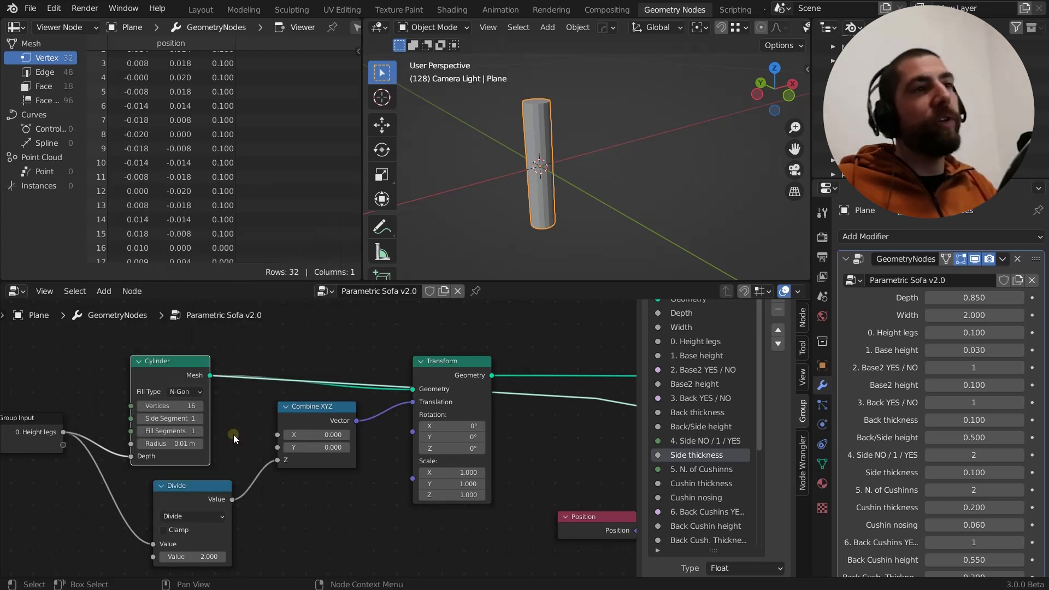
Search for "cyli", add a second Cylinder mesh primitive node below Combine XYZ, and delete it
key(F3)
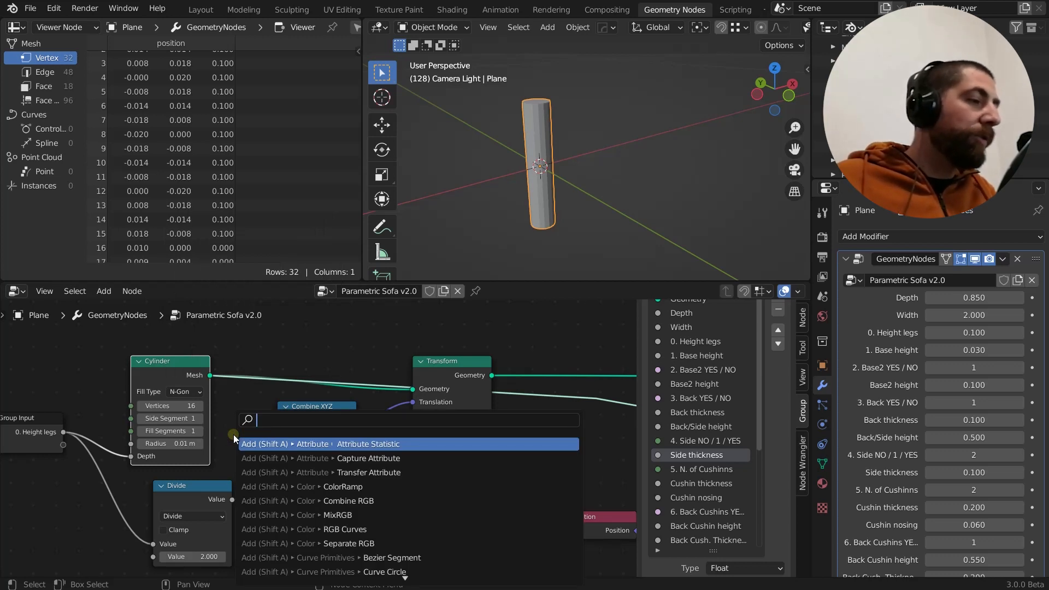
text(cy)
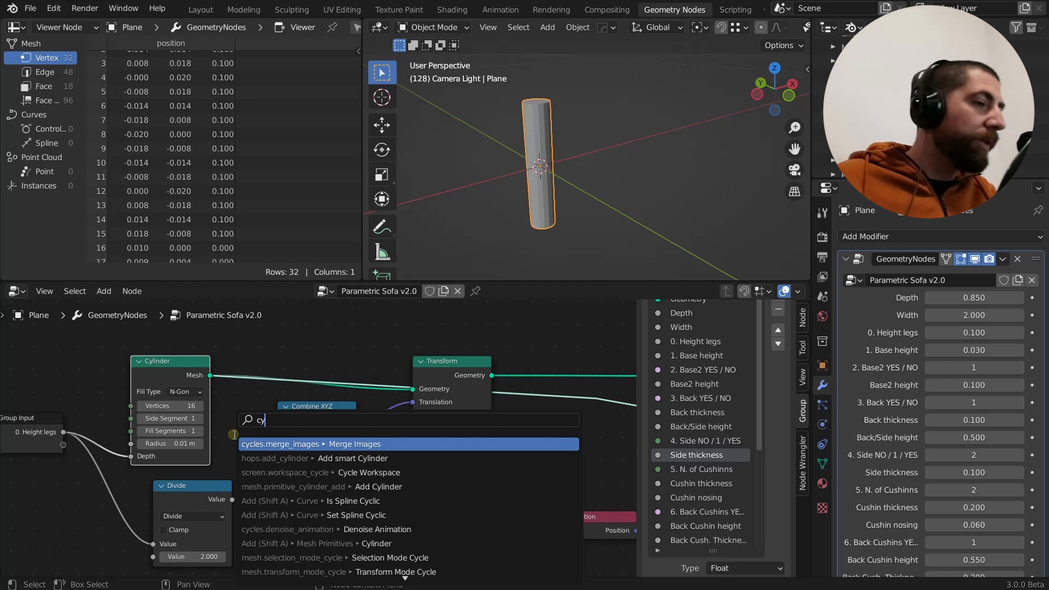
text(l)
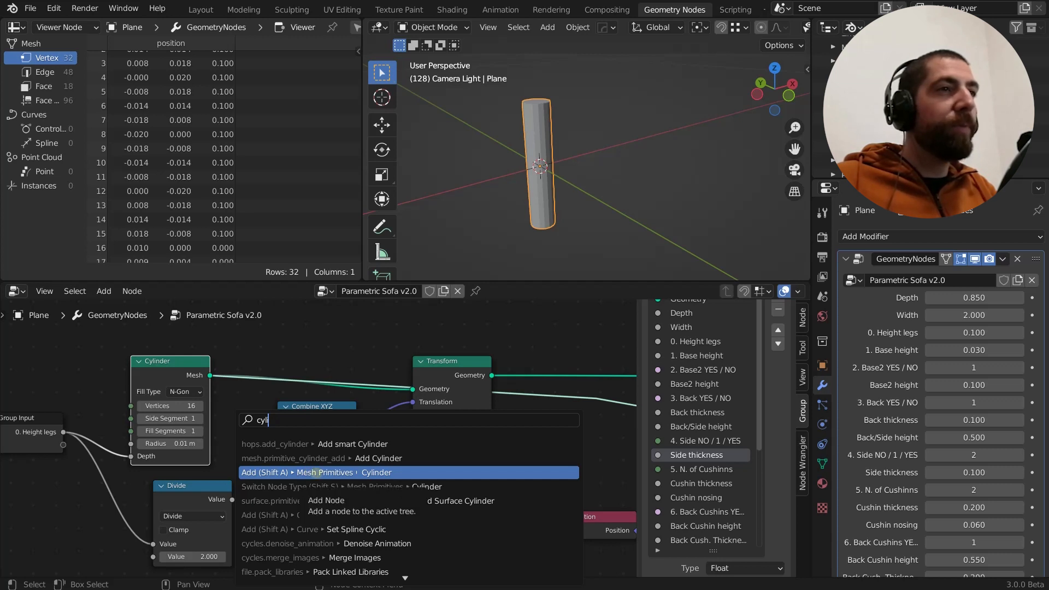
click(315, 472)
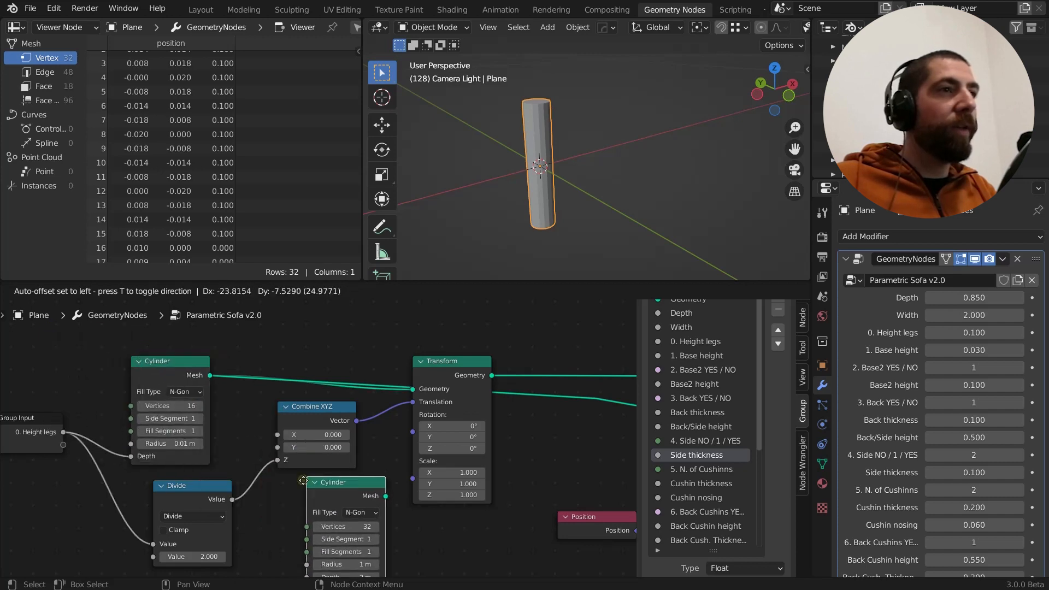
click(294, 484)
key(x)
Try raising the leg Cylinder node's Fill Segments to 6, and reduce them to 2
scroll(257, 350, up, 3)
middle_drag(157, 385, 157, 352)
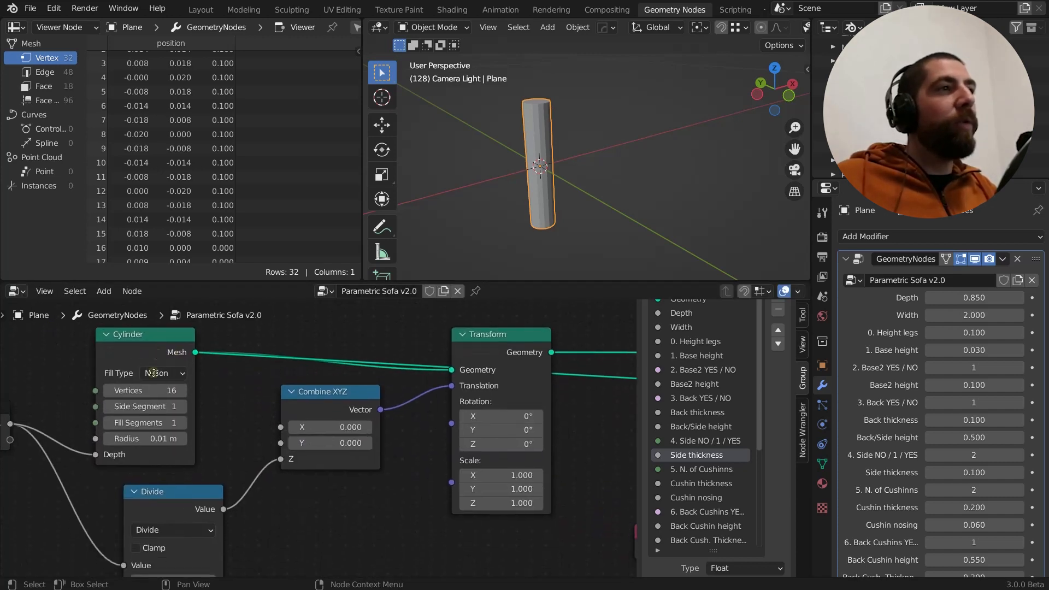
scroll(158, 410, up, 2)
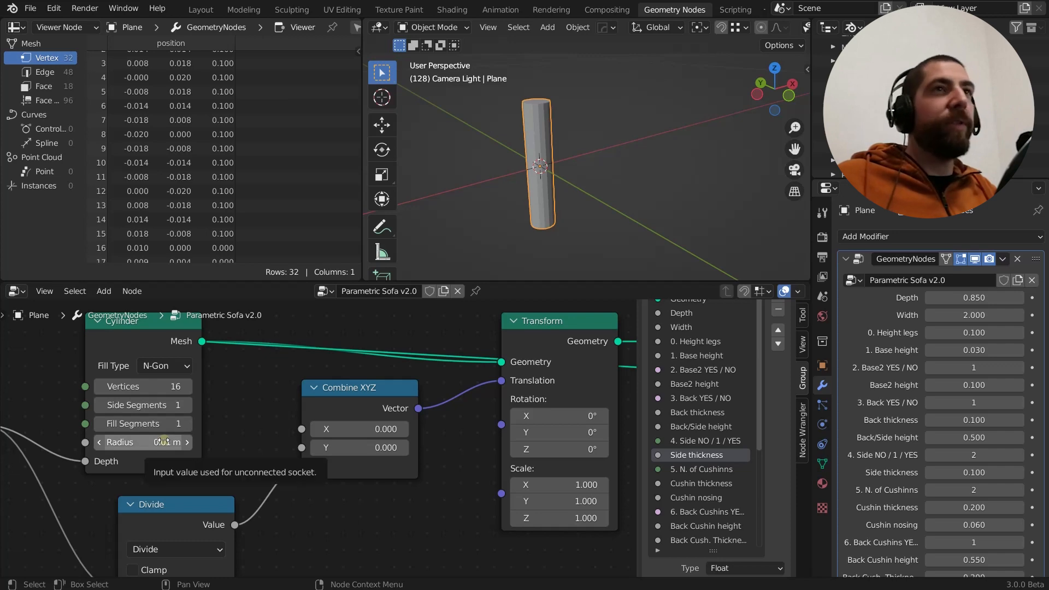
drag(159, 443, 160, 445)
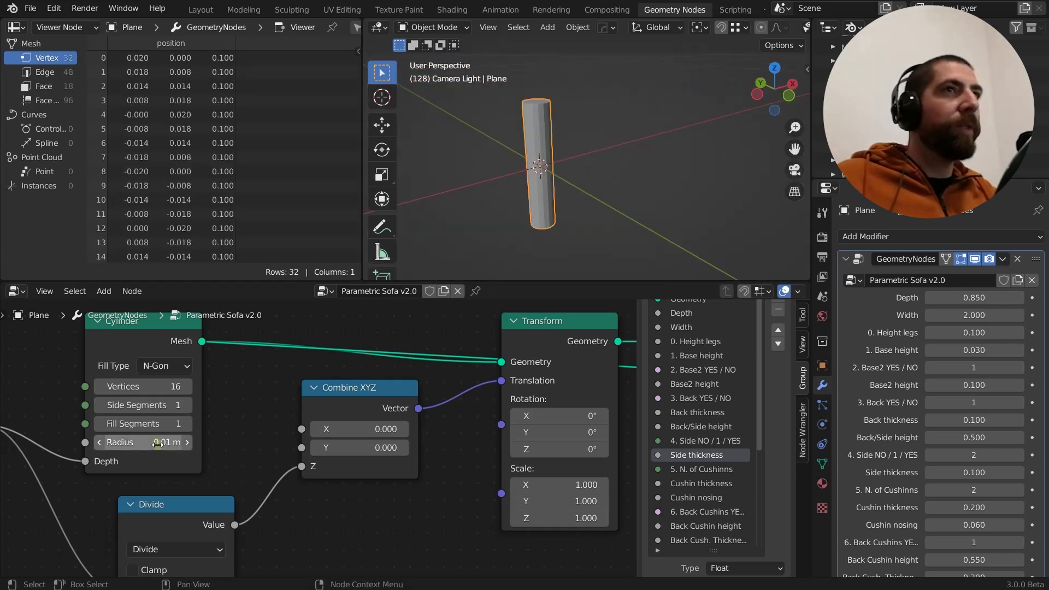
click(186, 424)
click(185, 424)
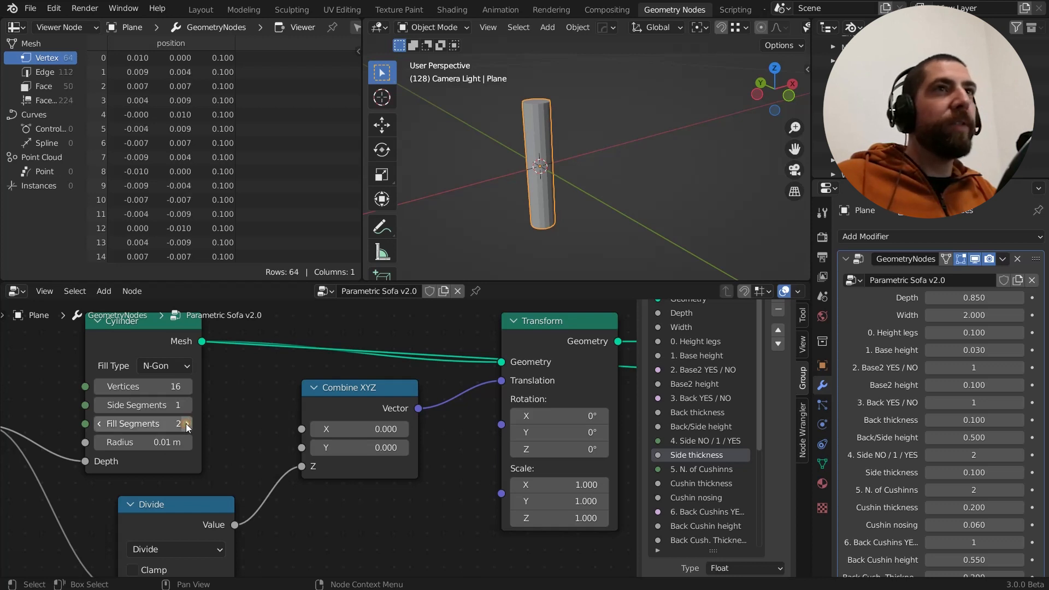
click(186, 424)
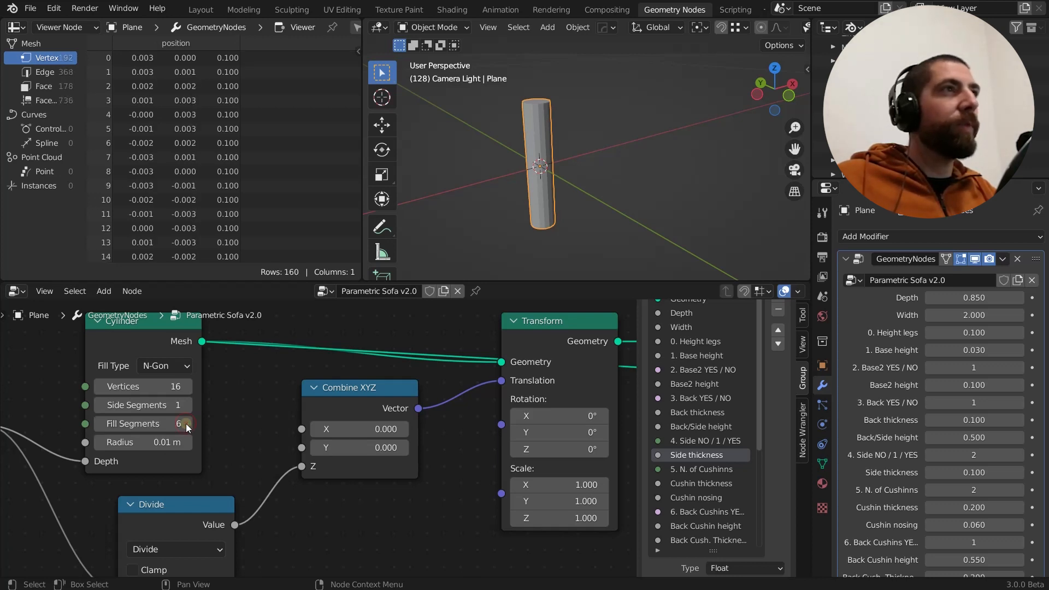
mouse_move(133, 424)
mouse_down()
mouse_move(161, 424)
mouse_move(127, 424)
mouse_up()
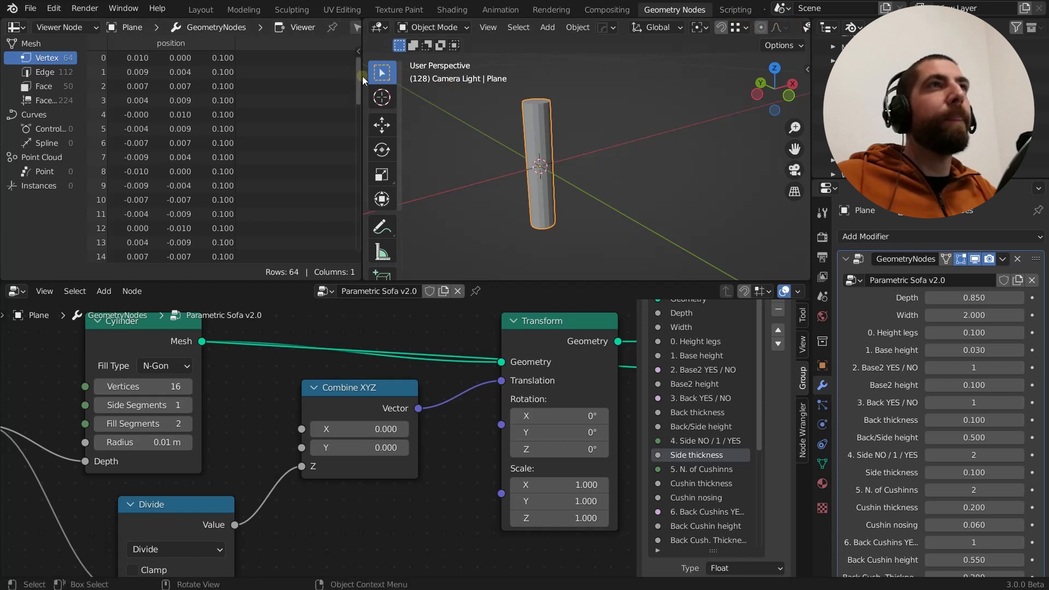
Widen the 3D viewport and enable the Wireframe overlay to inspect the cylinder's edges
drag(362, 77, 265, 86)
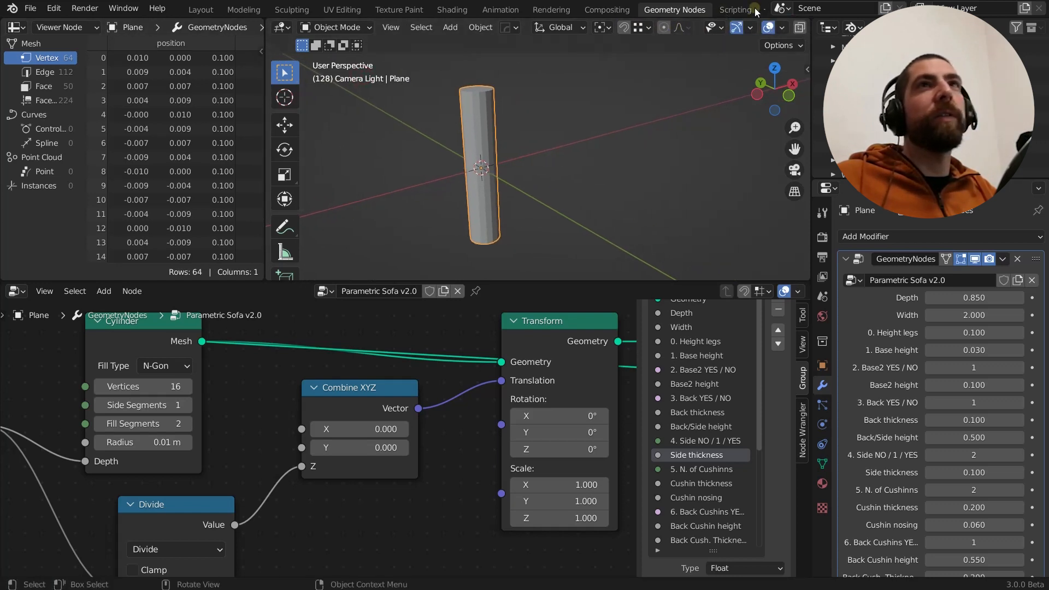
click(783, 28)
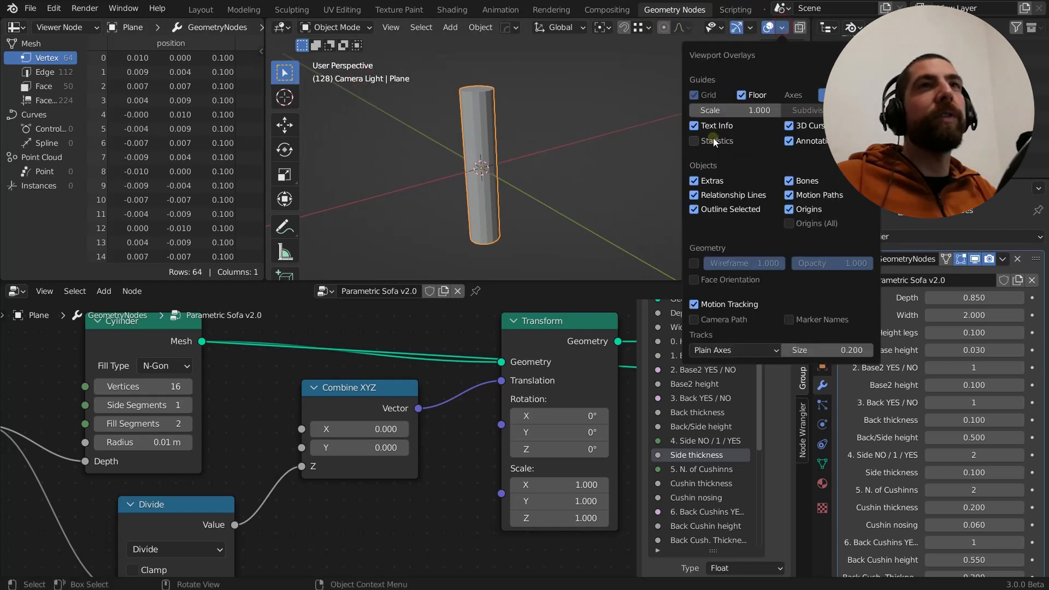
click(695, 262)
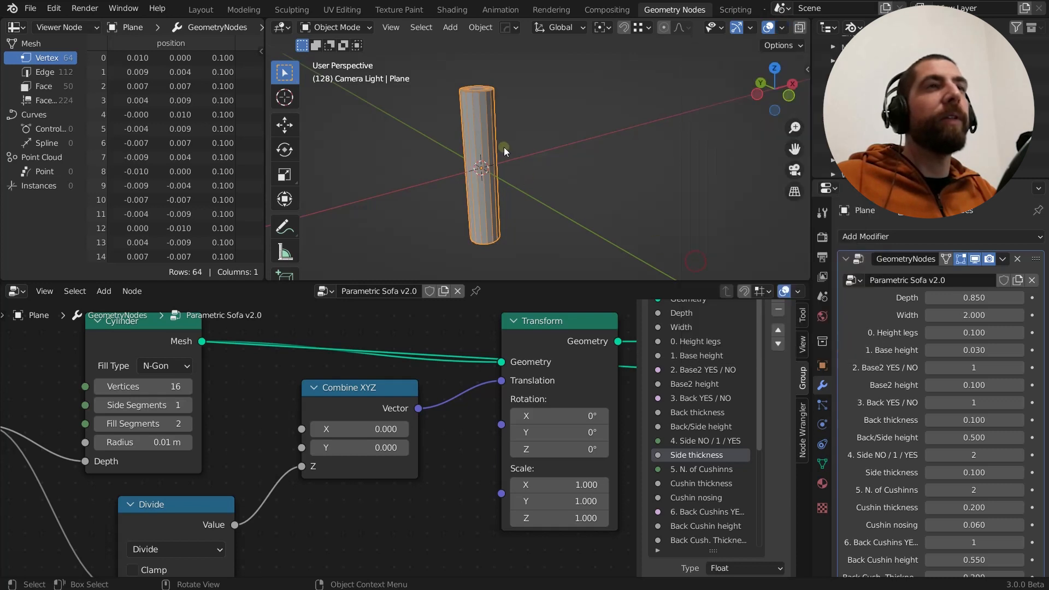
middle_drag(504, 147, 514, 159)
scroll(490, 134, up, 5)
scroll(485, 153, down, 3)
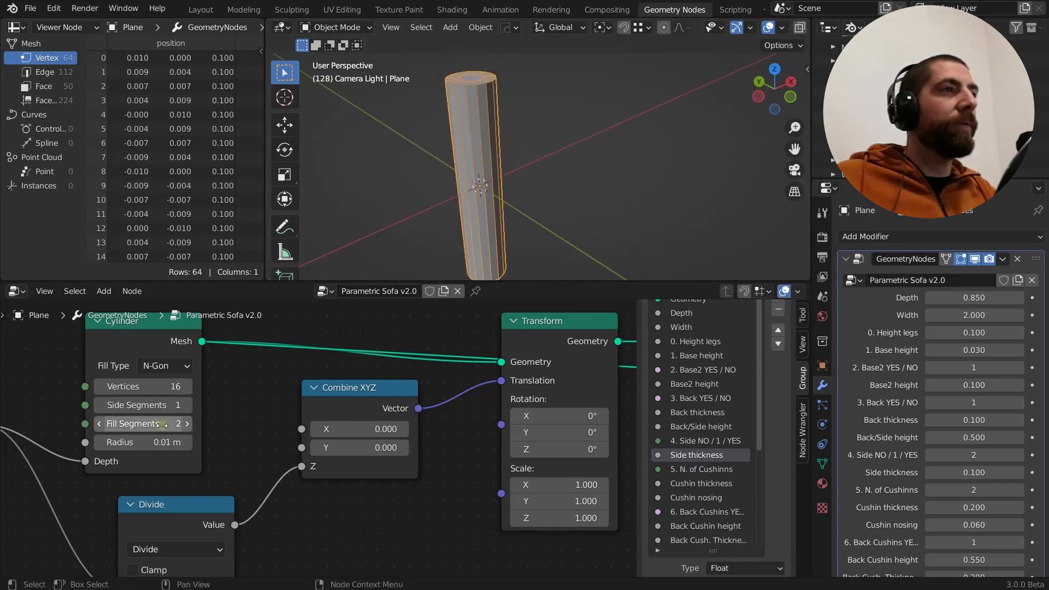
Compare the cylinder's top cap with different Fill Segments and set the value back to 1
mouse_move(162, 425)
mouse_down()
mouse_move(171, 425)
mouse_move(157, 424)
mouse_up()
middle_drag(471, 110, 467, 55)
scroll(467, 82, up, 3)
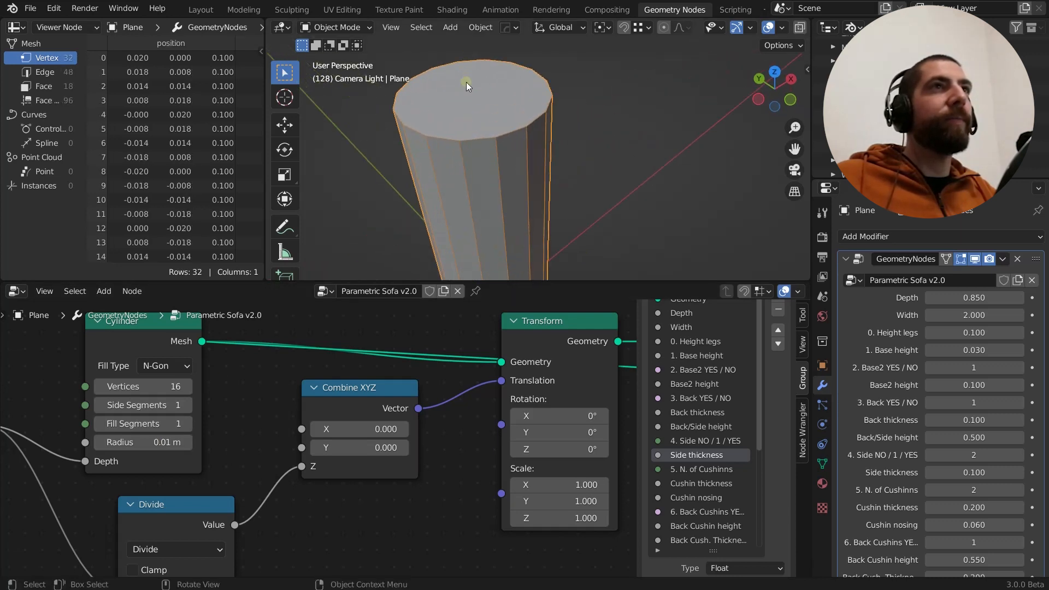
drag(168, 428, 164, 426)
click(155, 426)
text(1)
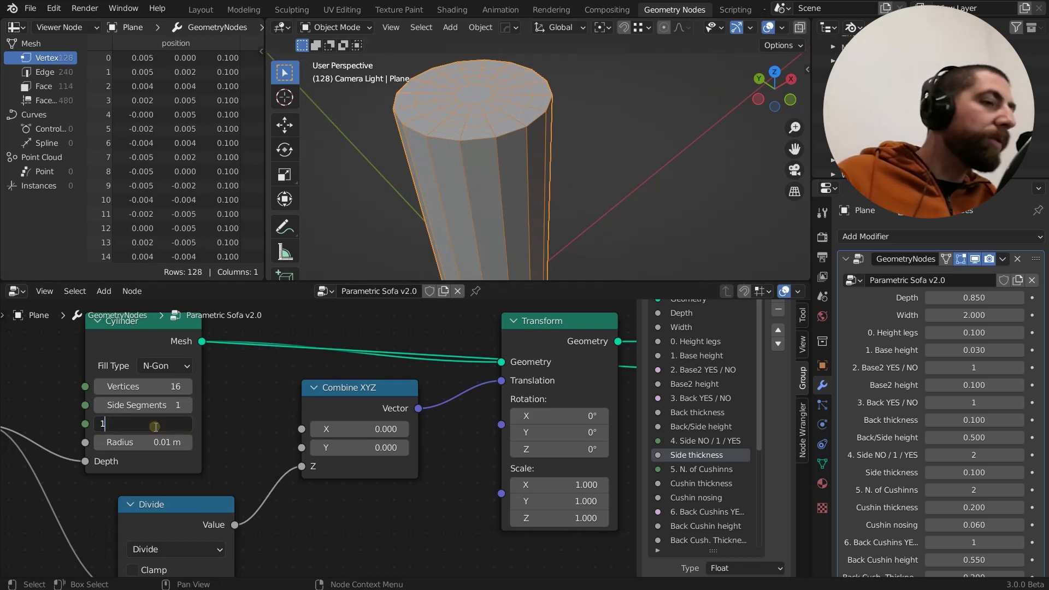
key(Return)
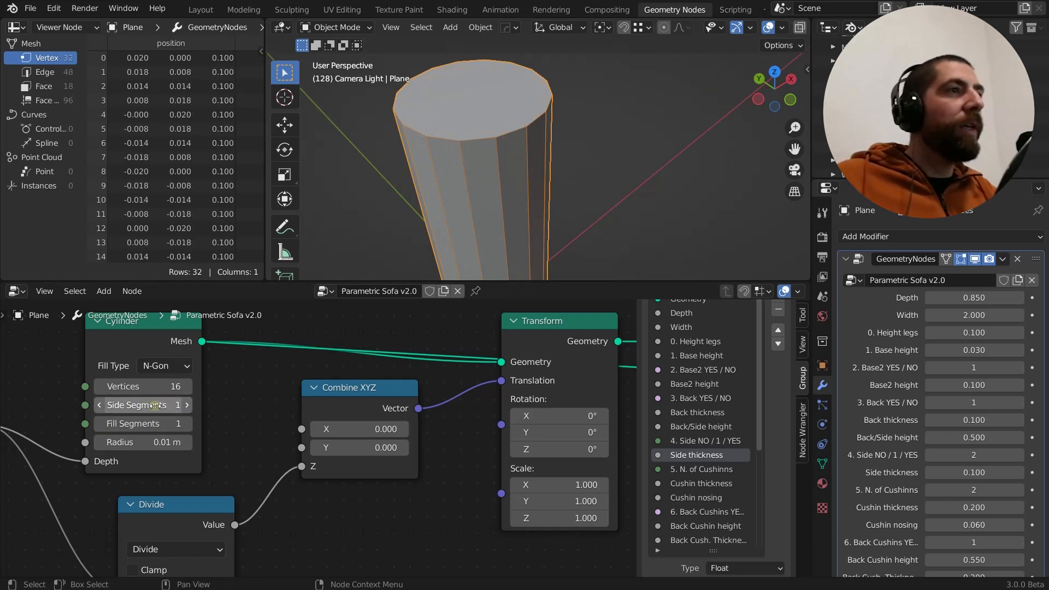
Set the Cylinder node's Side Segments to 2 and inspect the division along the leg
drag(155, 406, 158, 406)
scroll(465, 209, down, 7)
middle_drag(526, 228, 517, 208)
scroll(496, 233, up, 1)
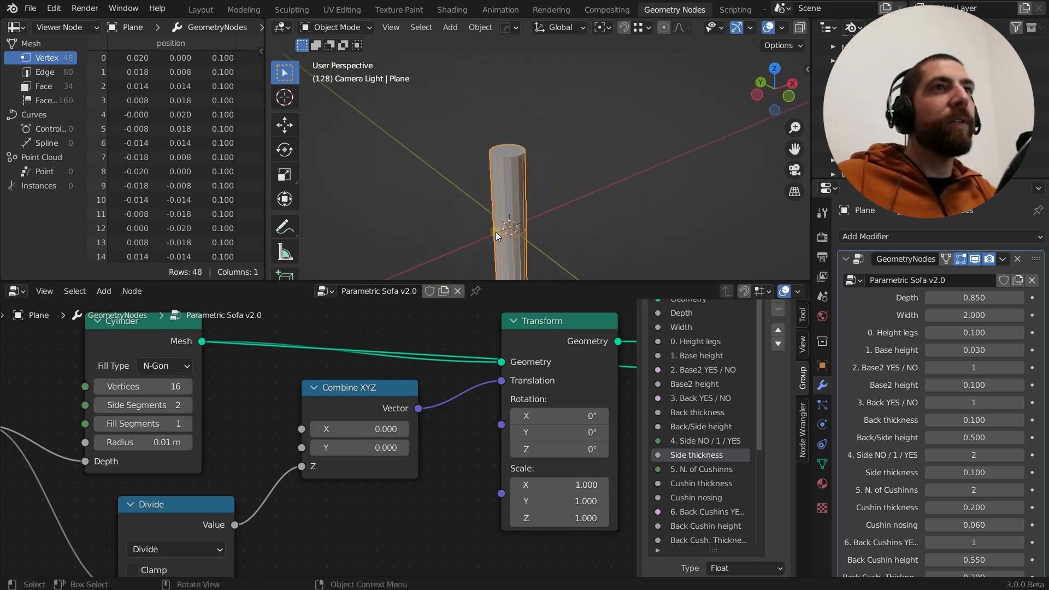
scroll(496, 232, up, 2)
scroll(546, 177, down, 2)
scroll(545, 234, up, 3)
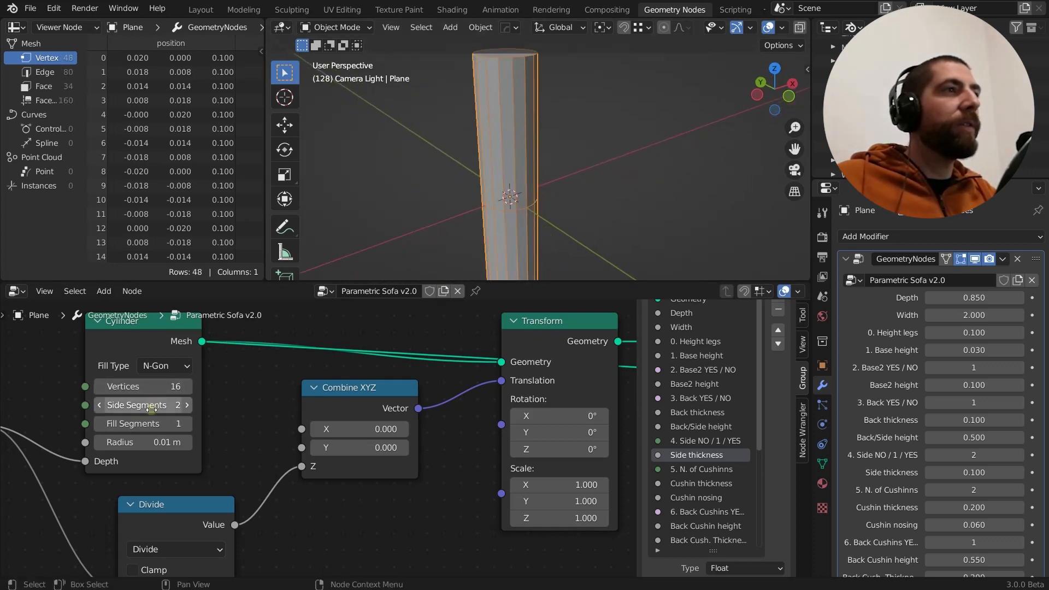
Return Side Segments to 1, try 6 Vertices on the Cylinder node, and set Vertices back to 16
mouse_move(152, 407)
mouse_down()
mouse_move(157, 387)
mouse_move(176, 387)
mouse_move(157, 387)
mouse_up()
click(156, 388)
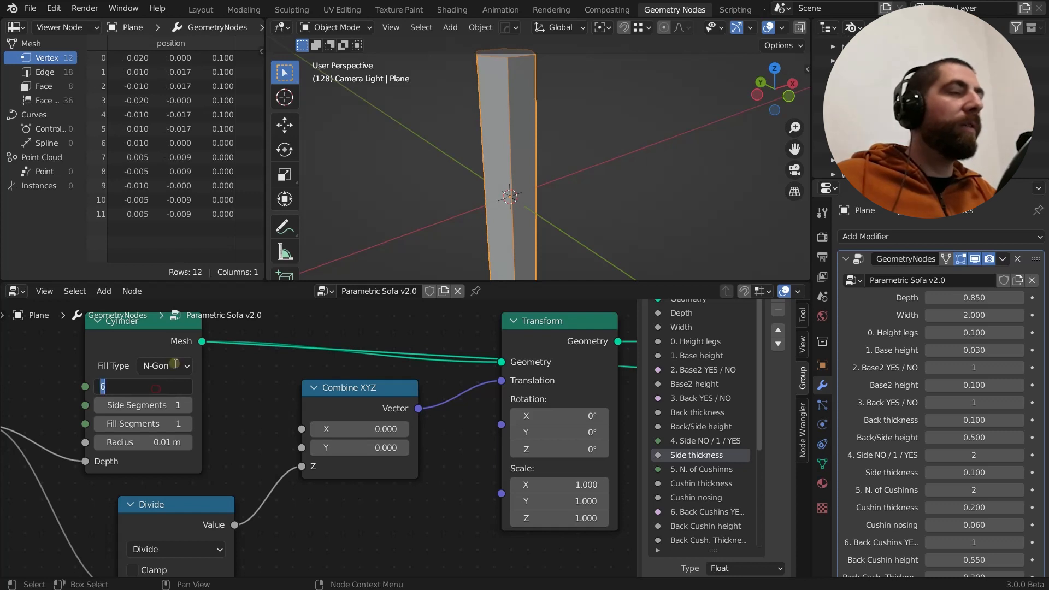
text(16)
key(Return)
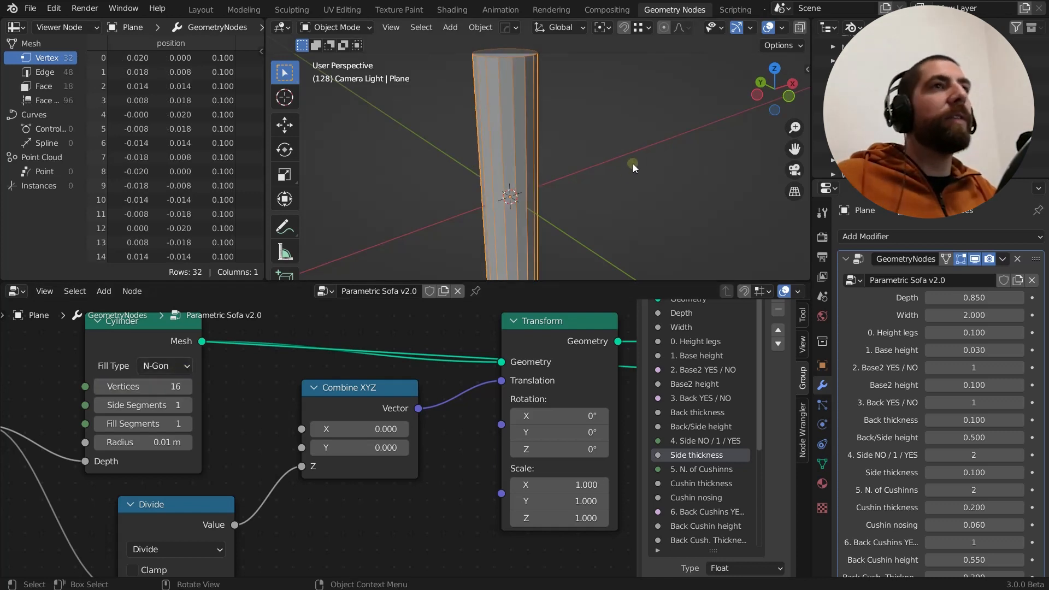
Preview the Transform node's output and inspect how it positions the leg relative to the origin
scroll(457, 159, down, 3)
scroll(288, 361, down, 2)
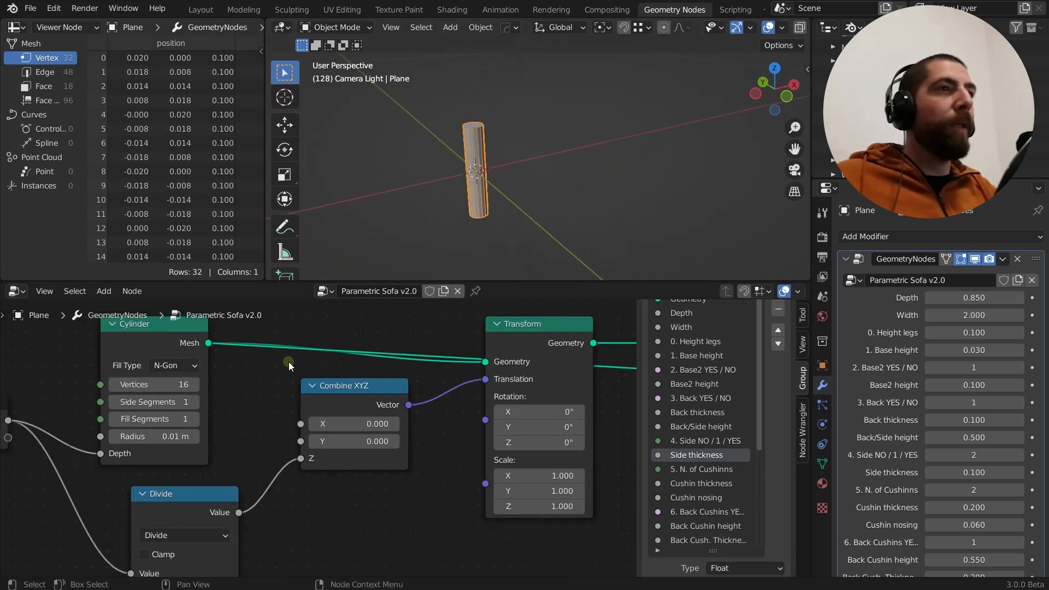
middle_drag(356, 362, 319, 354)
click(463, 321)
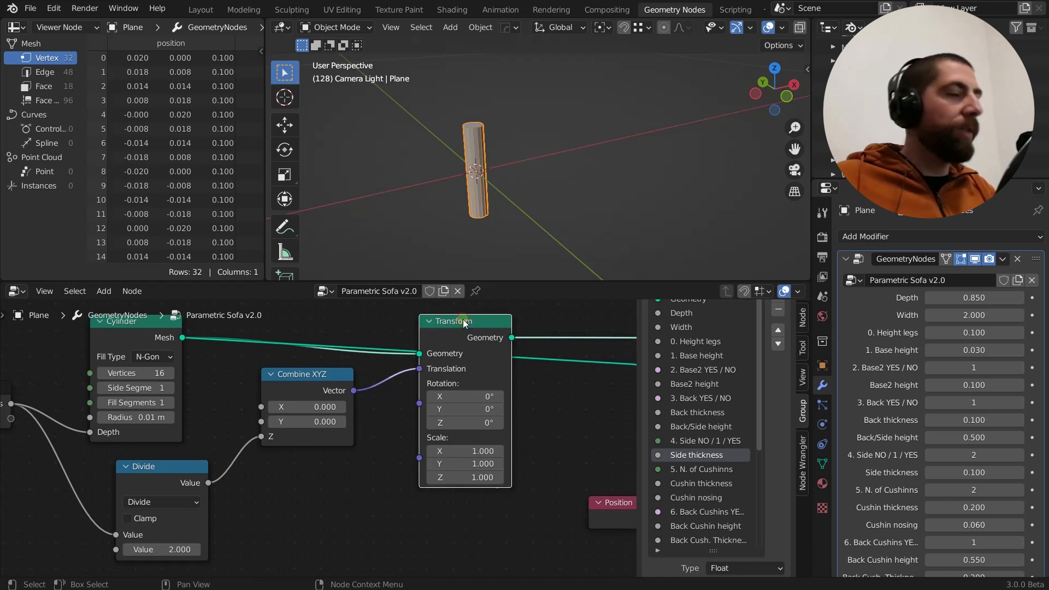
ctrl+shift+click(464, 321)
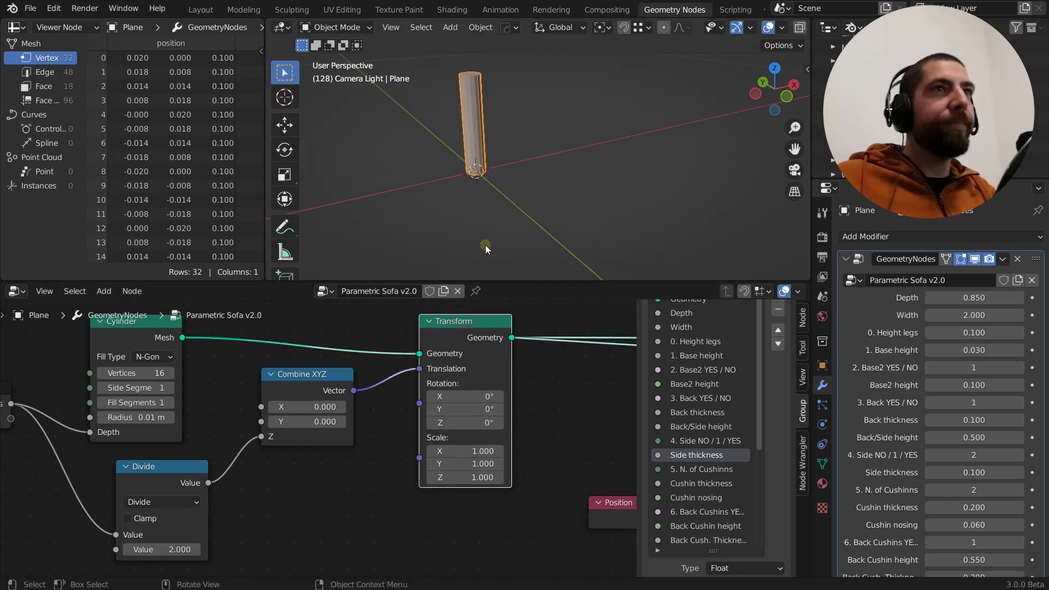
middle_drag(484, 158, 497, 176)
scroll(476, 355, down, 3)
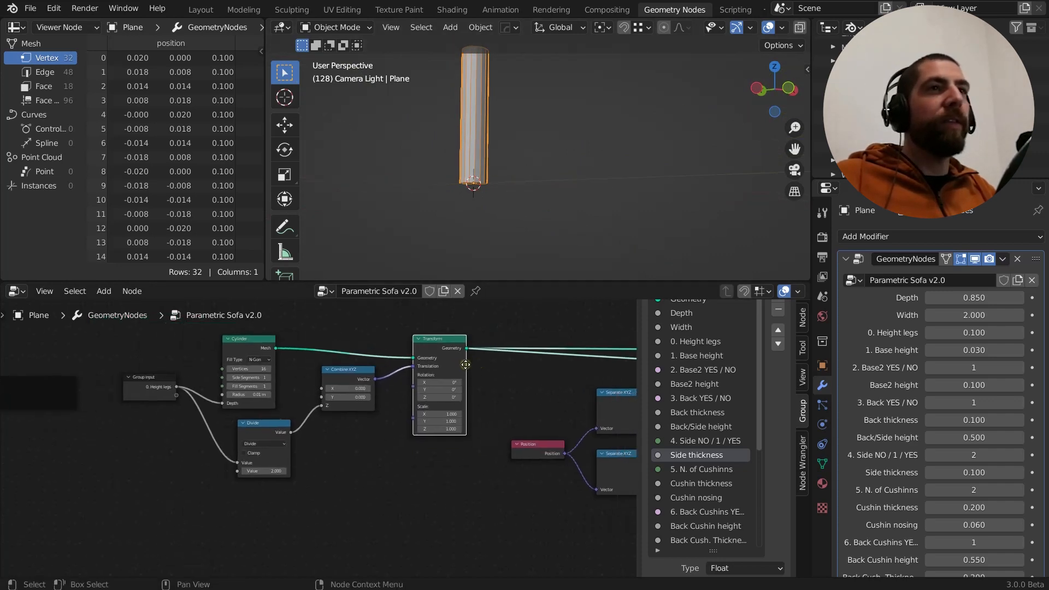
Add an extra Transform node below the existing one, and delete it again
scroll(466, 364, up, 1)
key(shift+a)
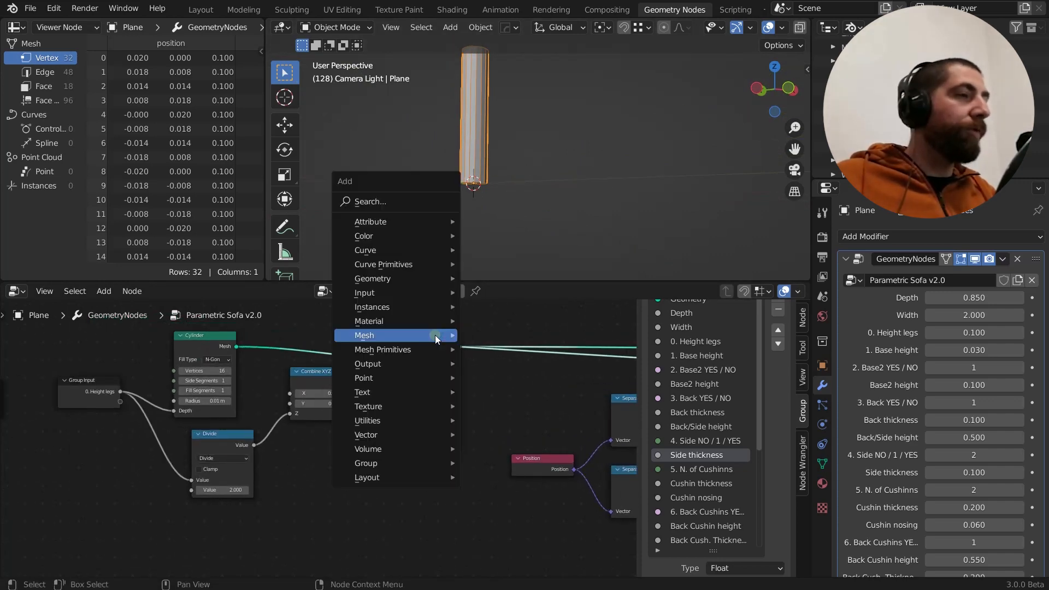
text(s)
text(tra)
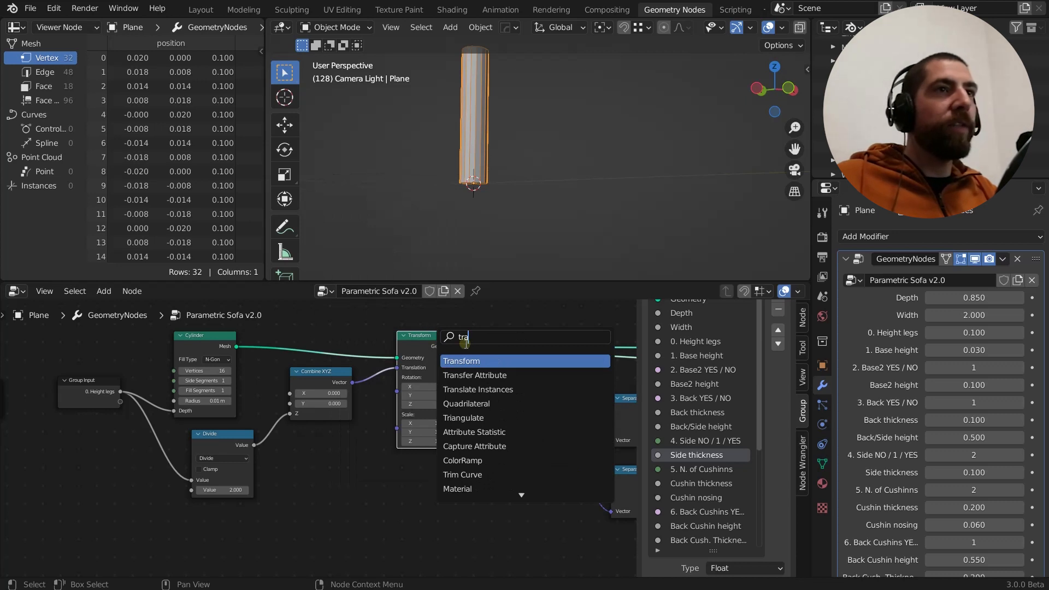
click(467, 361)
click(356, 464)
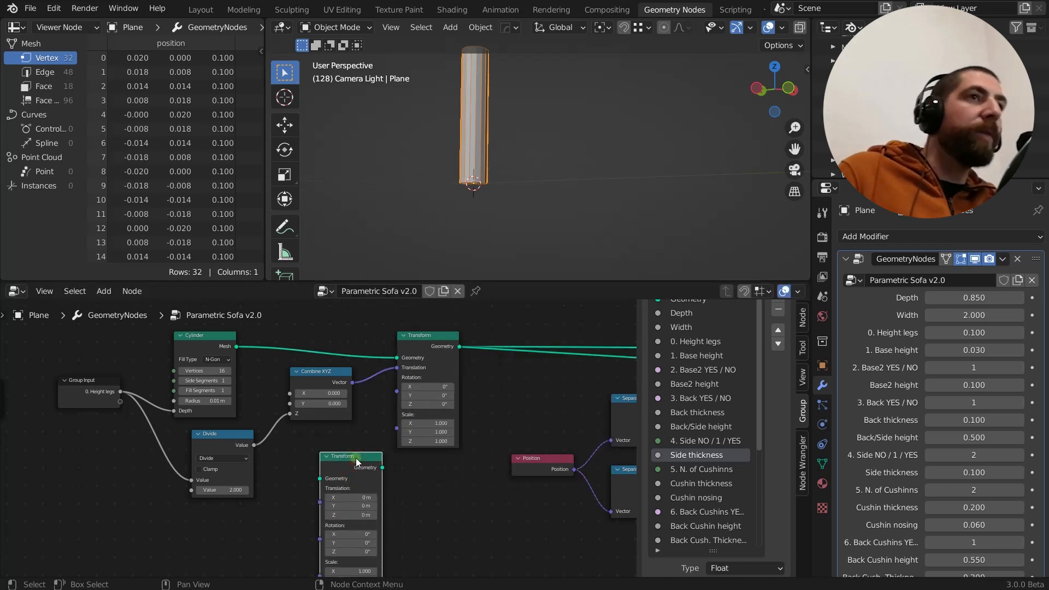
key(x)
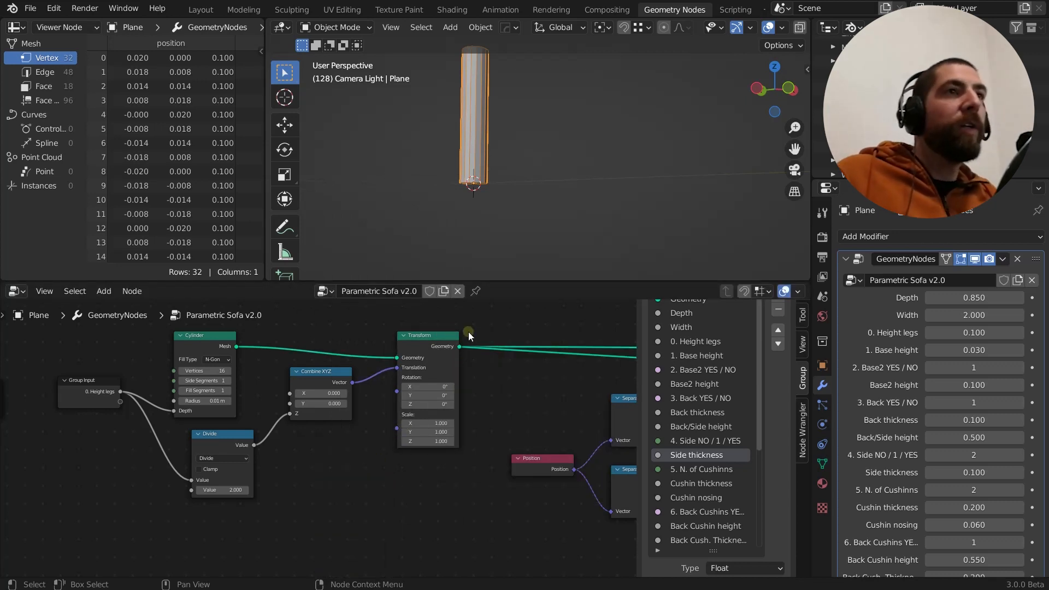
Try to label the Transform node "etert"
click(429, 335)
key(F2)
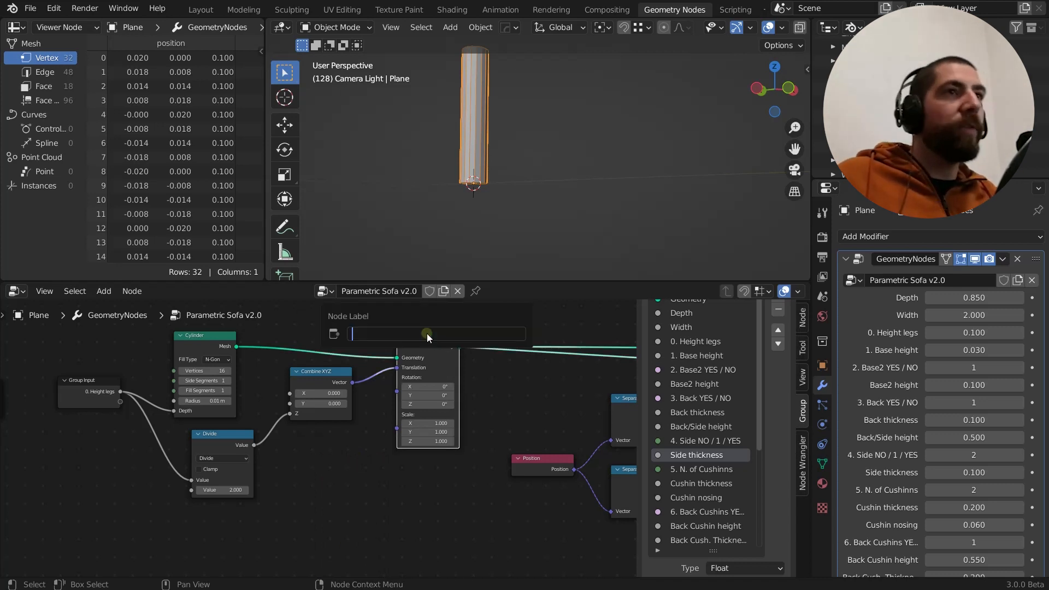
text(etert)
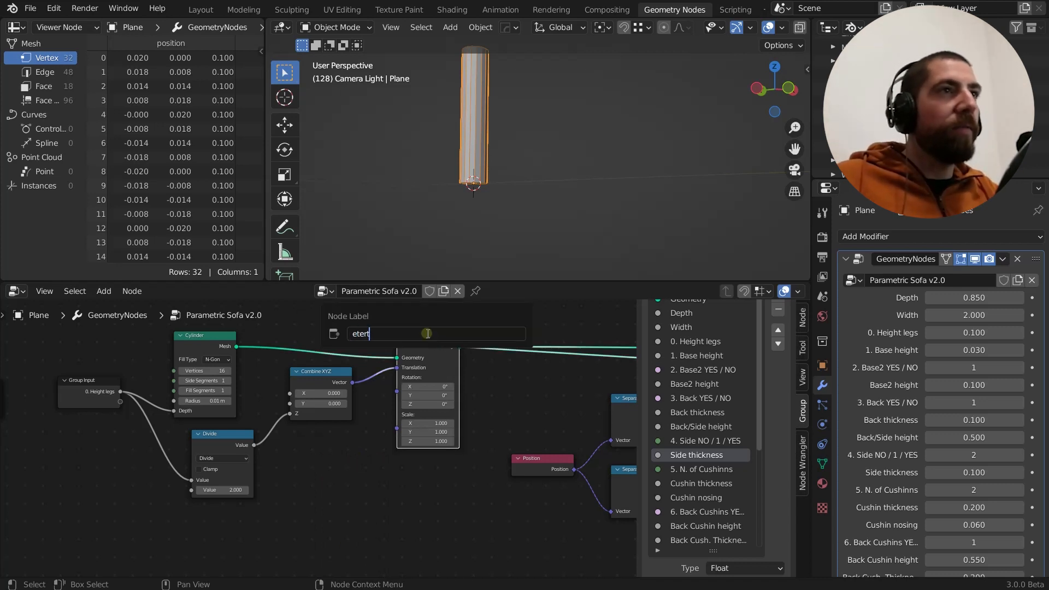
click(357, 467)
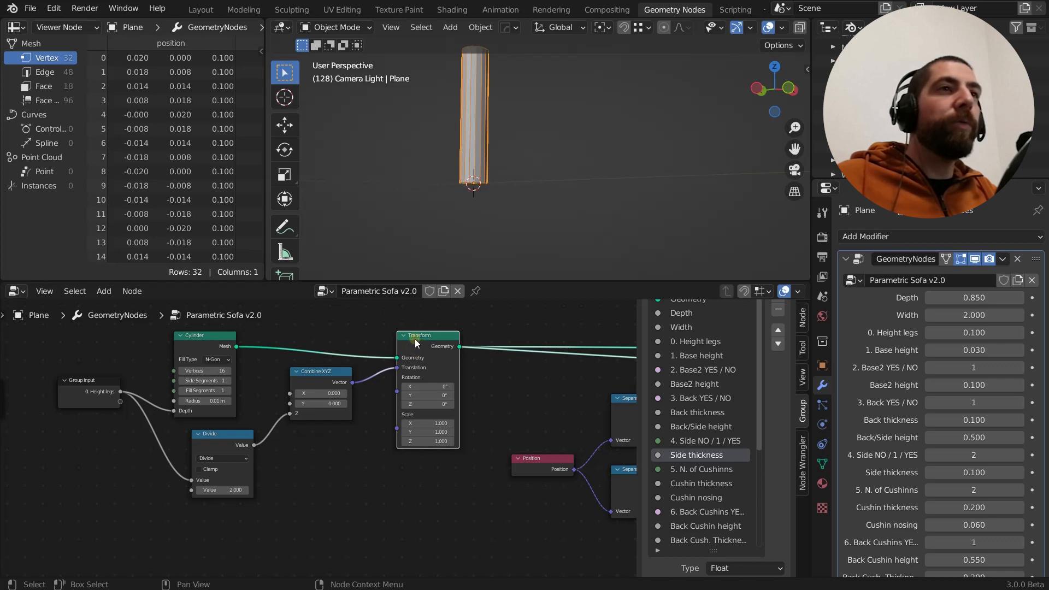
Disconnect the Combine XYZ node's Vector output from the Transform node's Translation input
scroll(401, 372, up, 2)
drag(395, 364, 368, 404)
scroll(368, 405, down, 4)
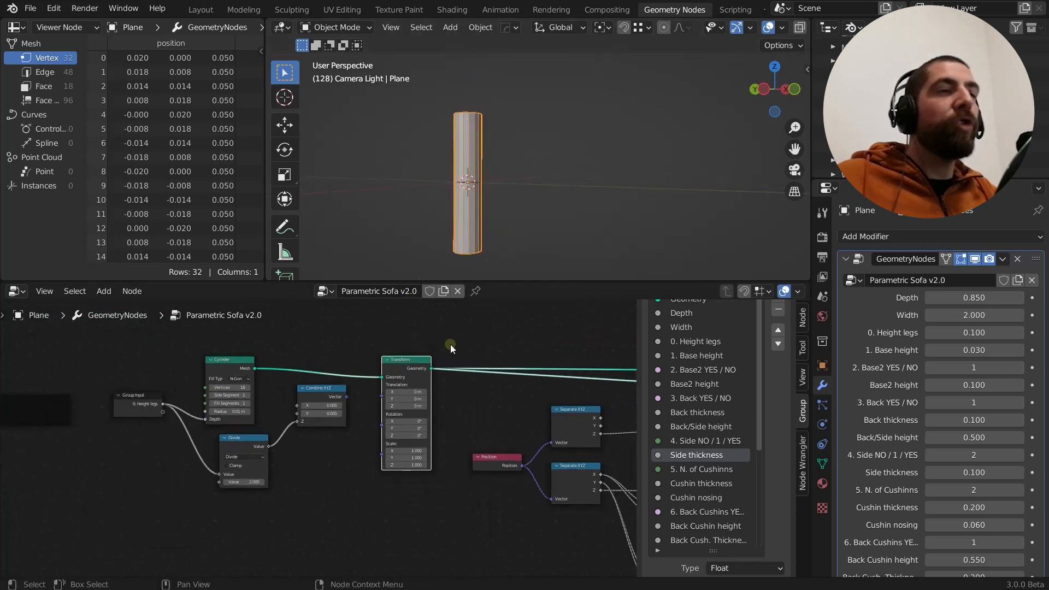
scroll(418, 392, up, 2)
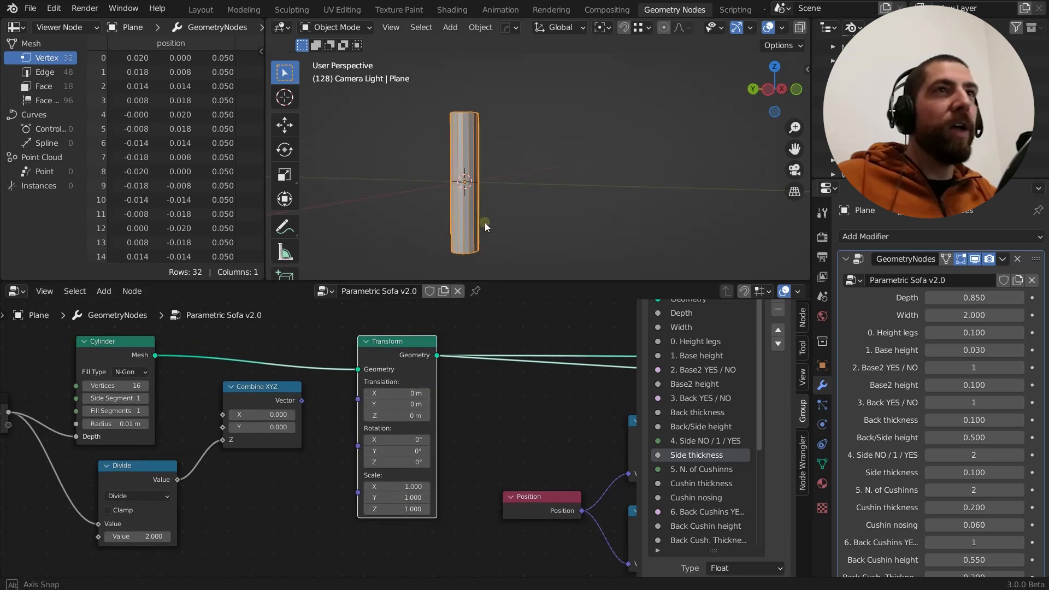
Try Translation values of 2.4, 1.1 and 1 m on the Transform node, and reset all three to 0
mouse_move(399, 393)
mouse_down()
mouse_move(415, 393)
mouse_move(391, 414)
mouse_move(400, 414)
mouse_move(384, 393)
mouse_up()
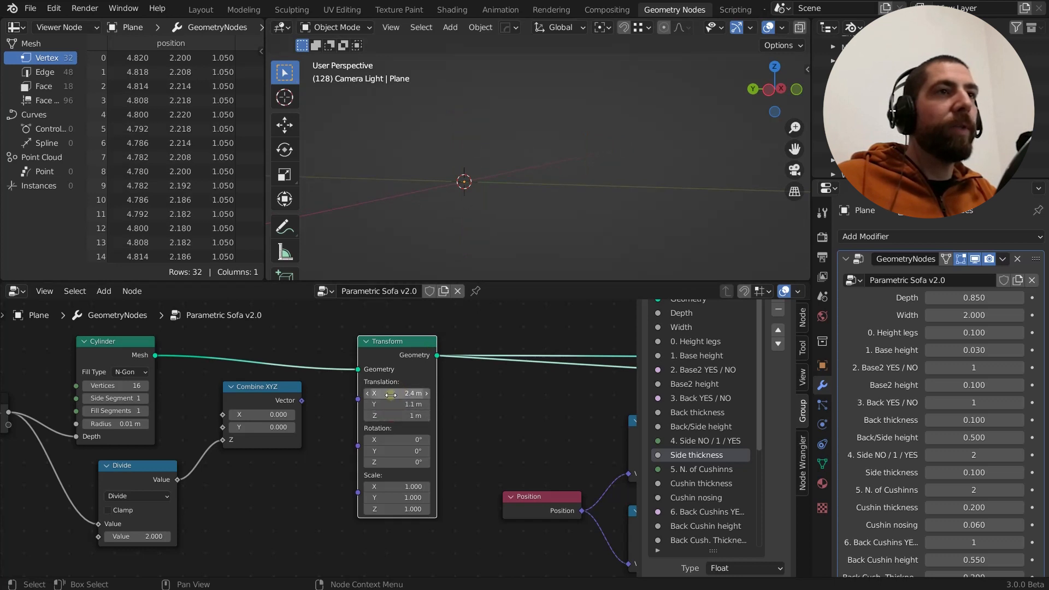
text(0)
key(Return)
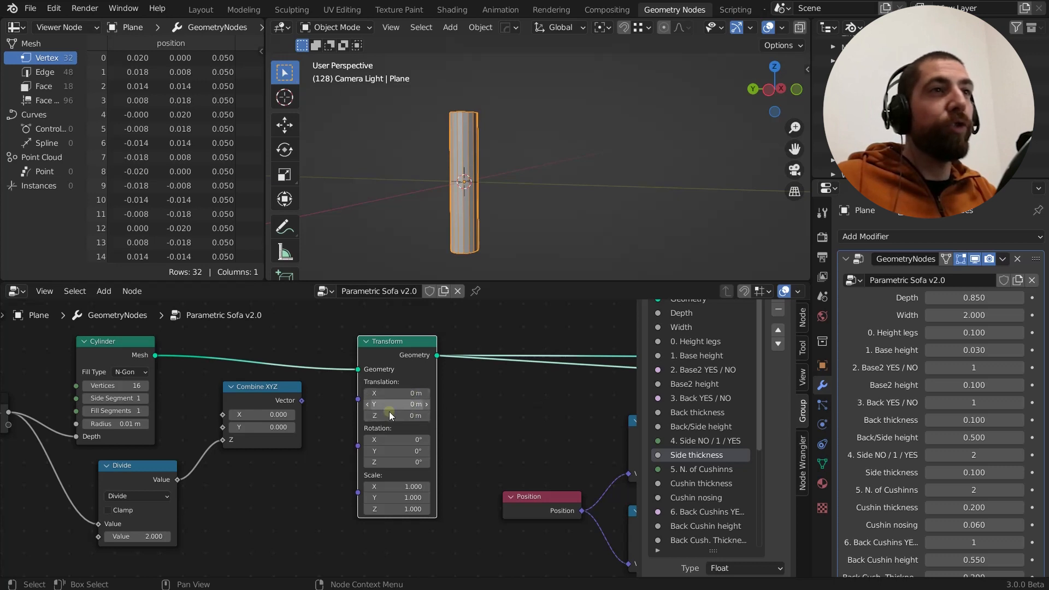
Annotate an upward arrow beside the leg, inspect the leg around its origin, and erase the arrow
middle_drag(490, 242, 504, 251)
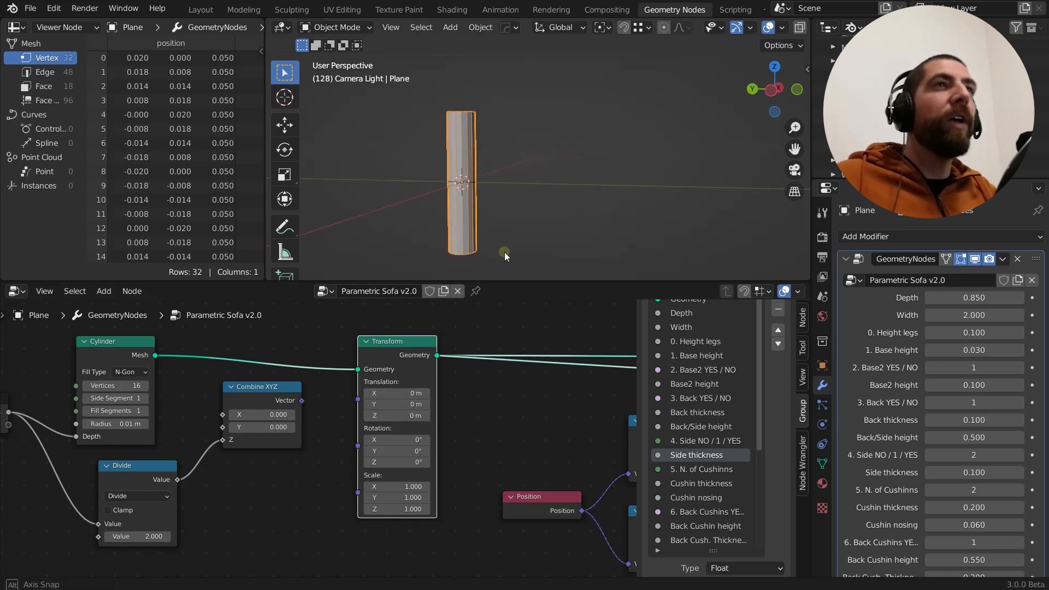
drag(503, 252, 513, 201)
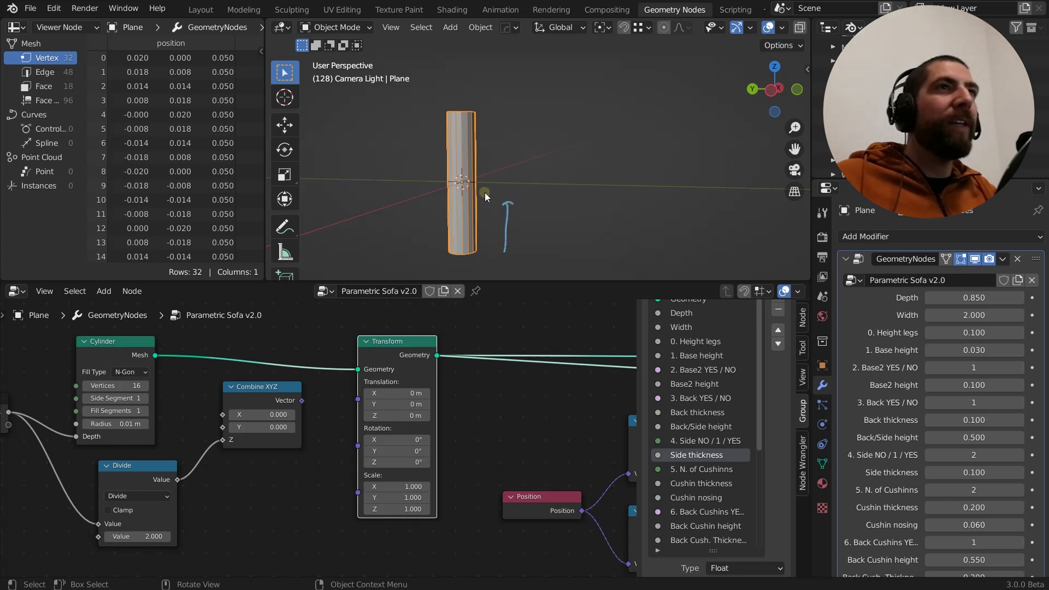
mouse_move(490, 201)
middle_down()
mouse_move(477, 202)
mouse_move(462, 237)
mouse_move(474, 250)
middle_up()
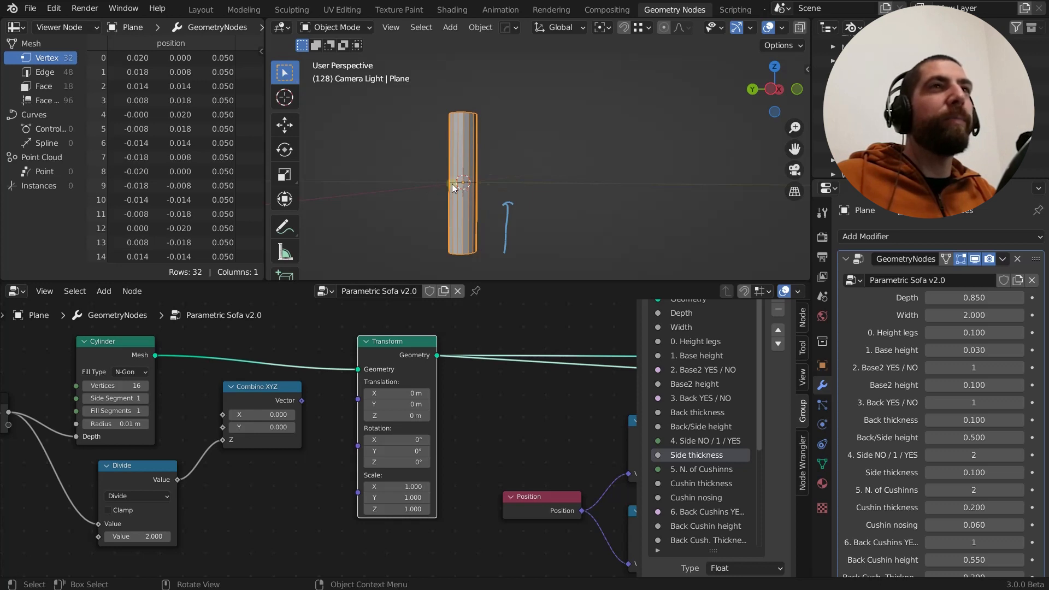
mouse_move(480, 186)
middle_down()
mouse_move(517, 212)
mouse_move(486, 210)
mouse_move(477, 225)
mouse_move(467, 192)
middle_up()
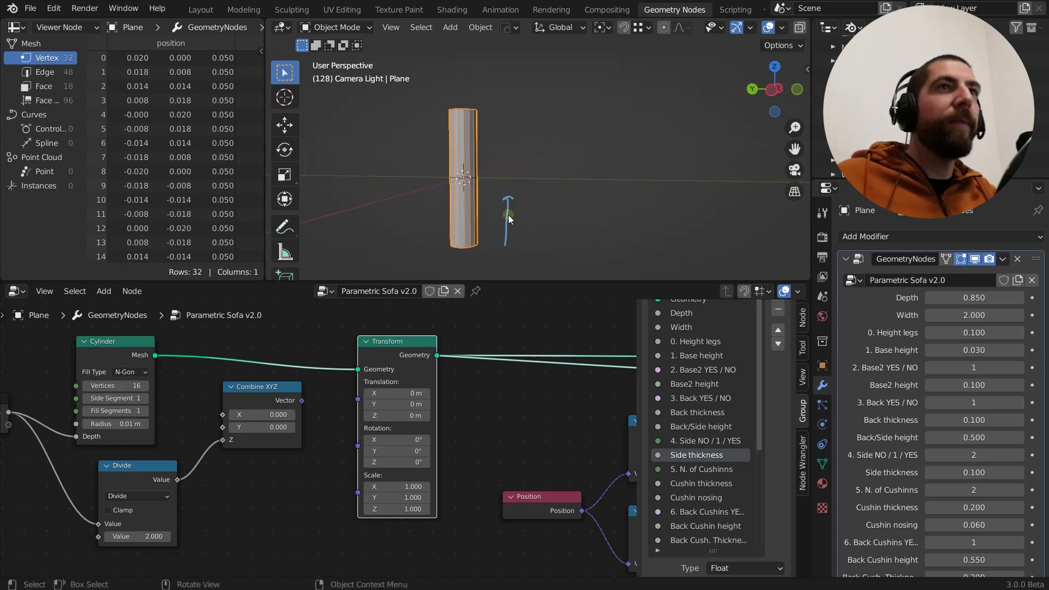
right_drag(508, 215, 509, 206)
scroll(508, 207, down, 1)
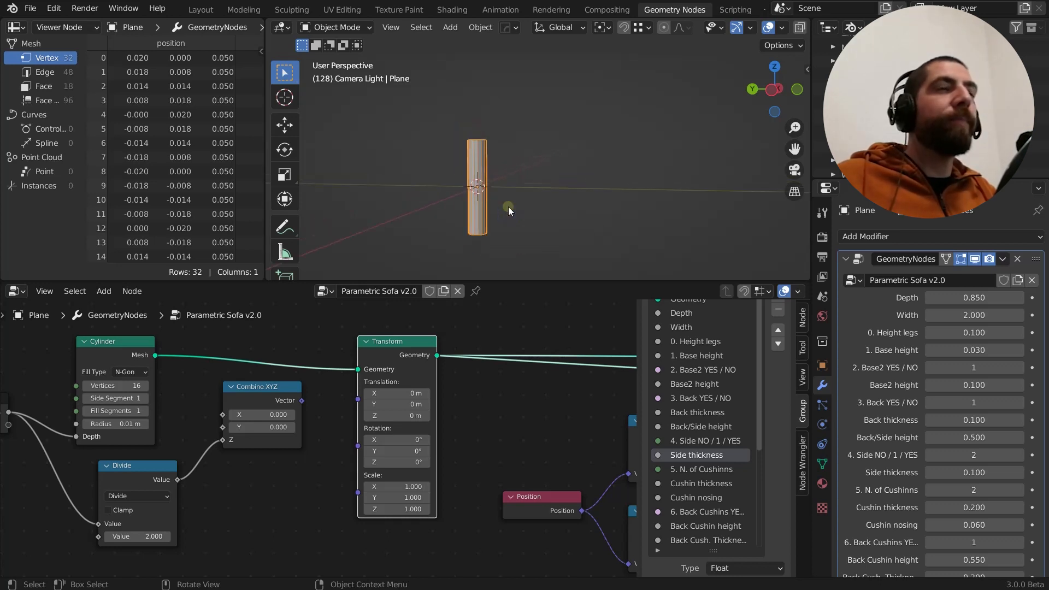
mouse_move(509, 208)
middle_down()
mouse_move(523, 212)
mouse_move(496, 207)
middle_up()
scroll(496, 208, up, 2)
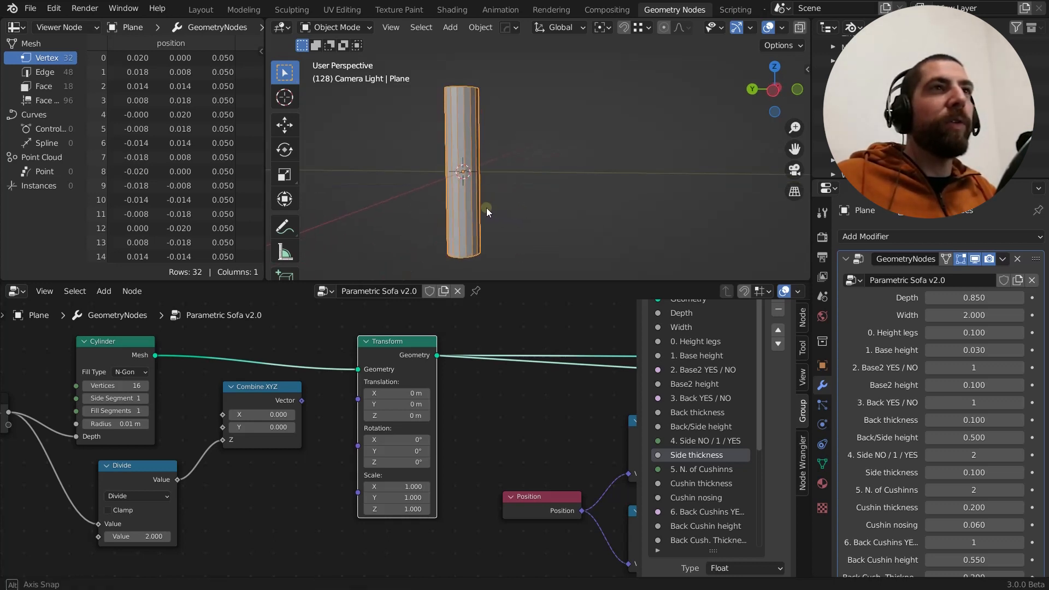
Disconnect the Group Input's Height legs output from the Cylinder node's Depth input
scroll(464, 326, down, 1)
scroll(464, 325, down, 4)
scroll(243, 393, up, 1)
middle_drag(206, 398, 239, 422)
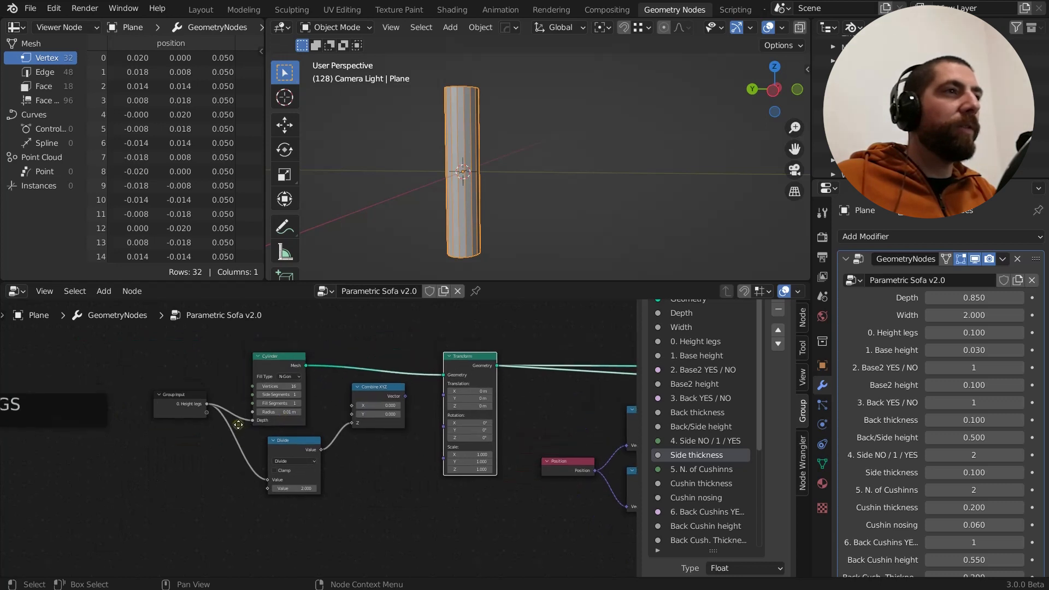
scroll(235, 396, up, 1)
scroll(239, 382, up, 1)
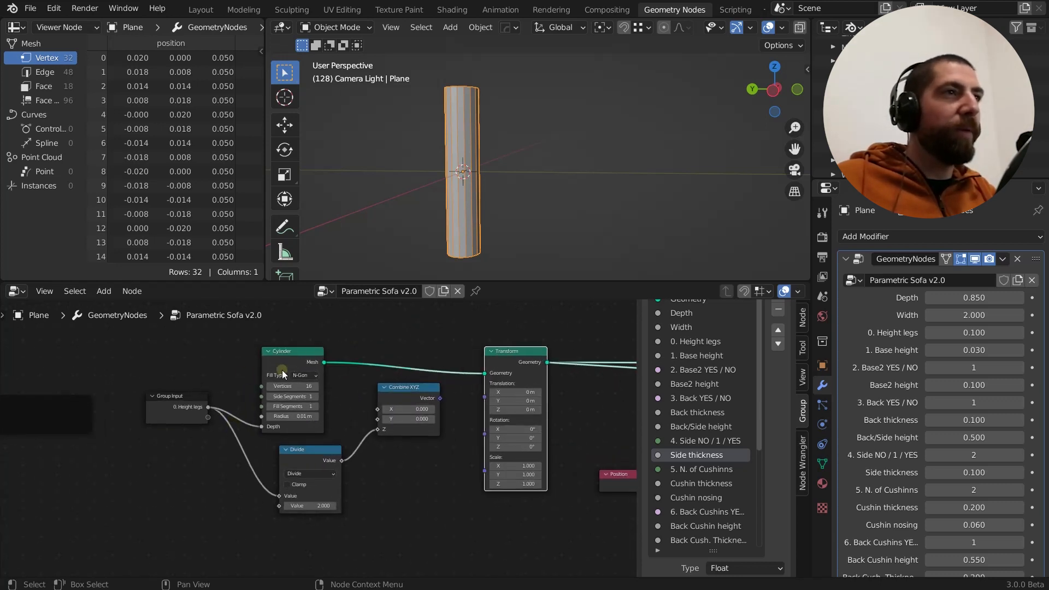
scroll(272, 418, up, 2)
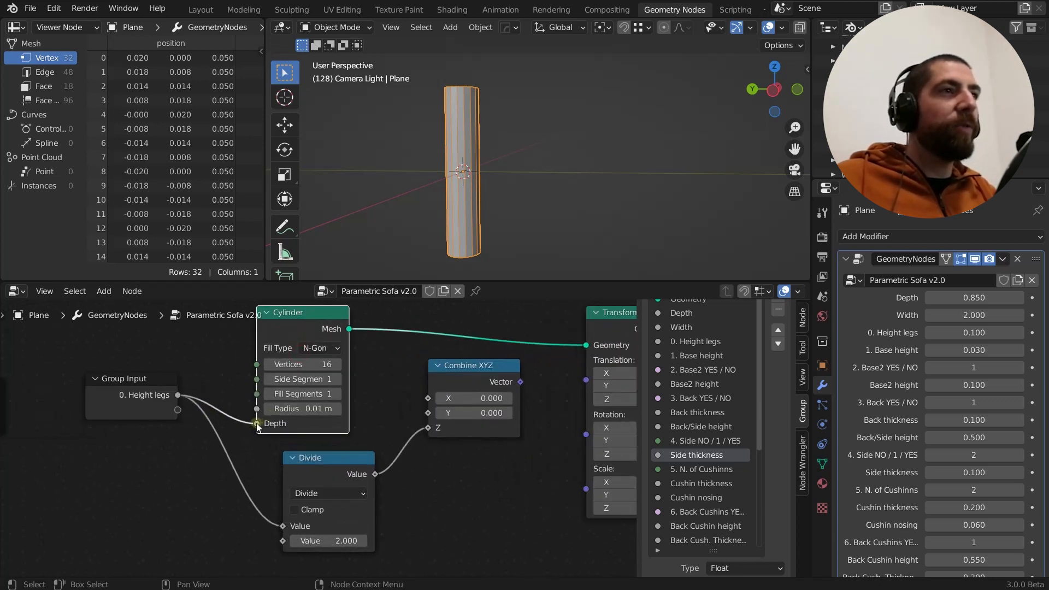
drag(257, 426, 227, 416)
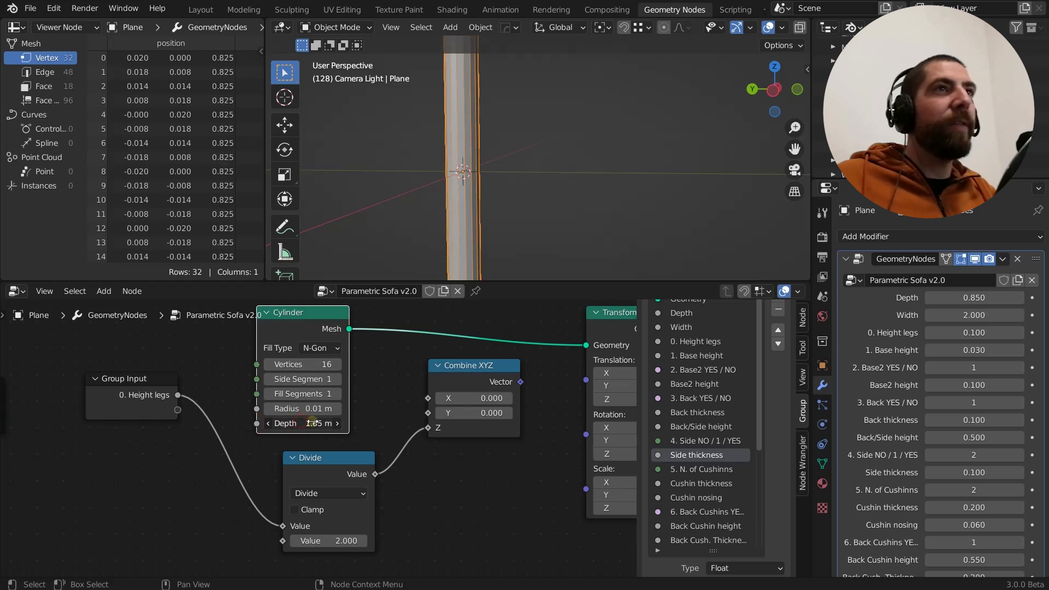
Set the Cylinder node's Depth to 0.16 m and inspect the leg in the viewport
mouse_move(312, 423)
mouse_down()
mouse_move(297, 423)
mouse_move(318, 426)
mouse_up()
scroll(385, 250, down, 1)
scroll(447, 209, down, 1)
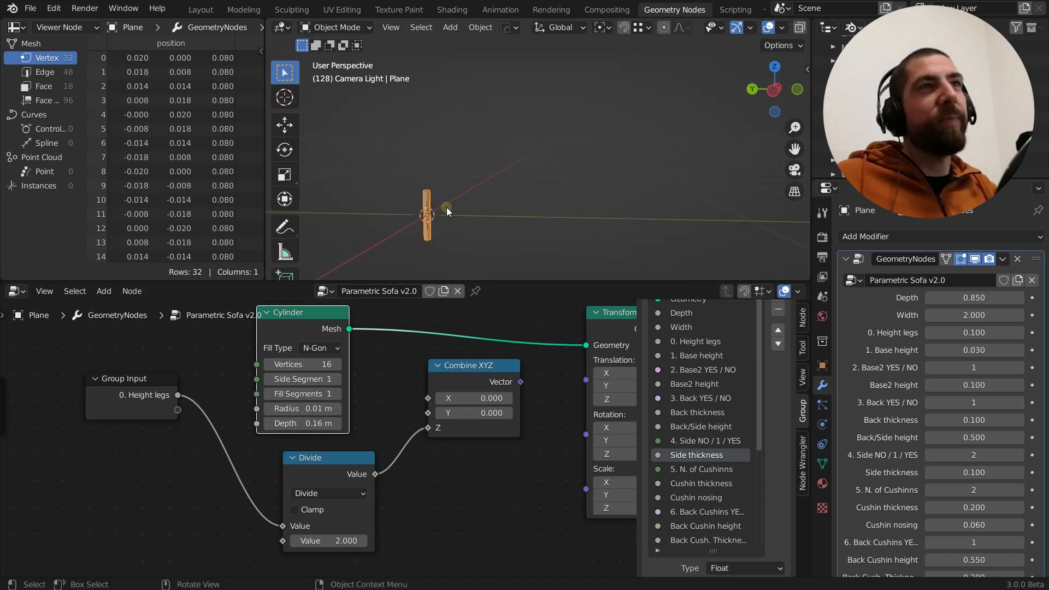
middle_drag(447, 207, 446, 235)
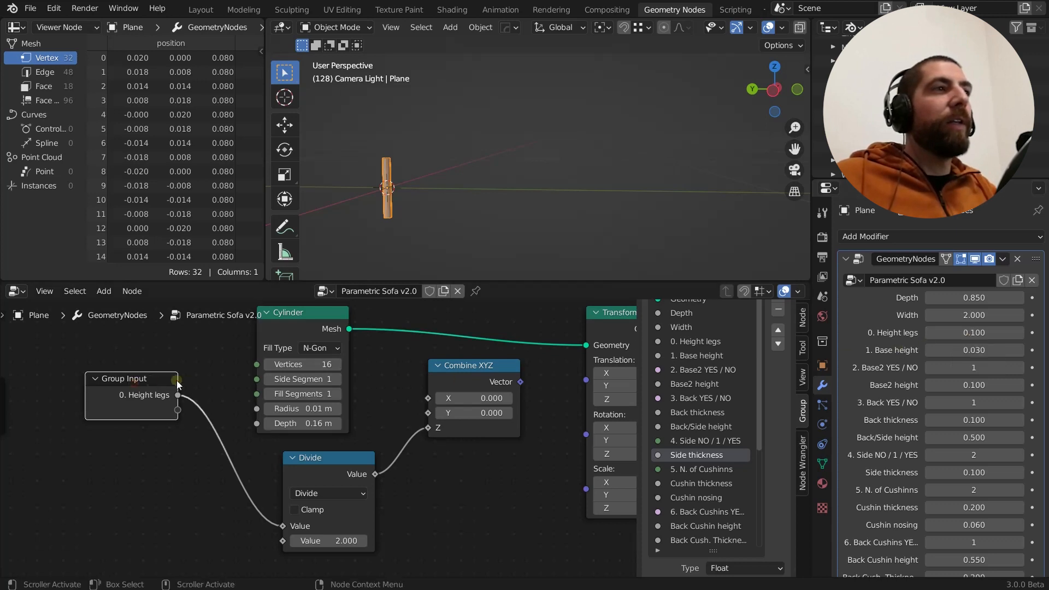
Show all hidden sockets on the Group Input node in the LEGS section
scroll(234, 362, down, 2)
scroll(234, 361, down, 1)
middle_drag(234, 362, 209, 359)
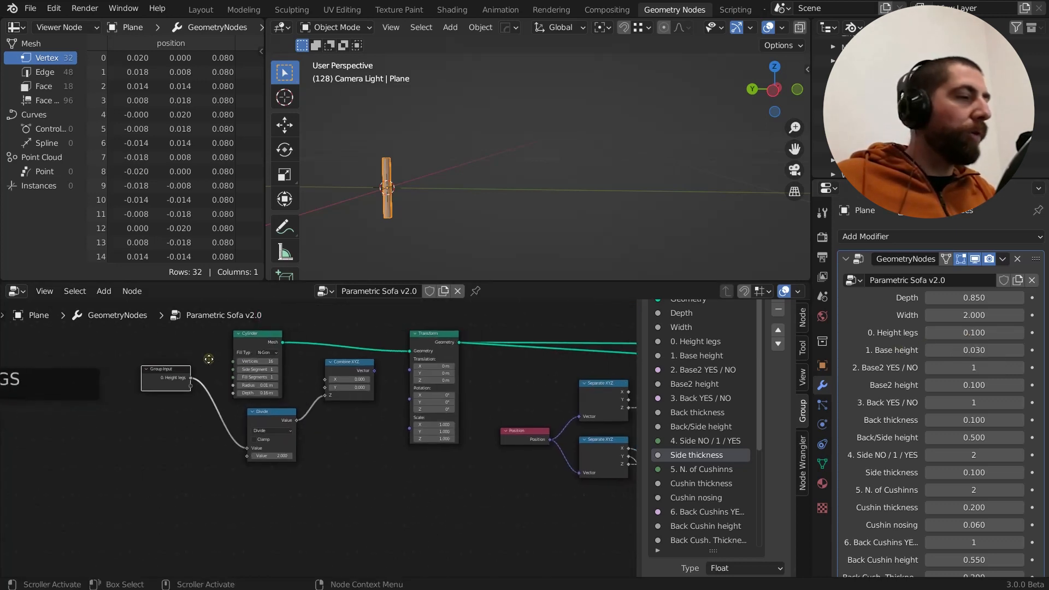
scroll(200, 421, up, 1)
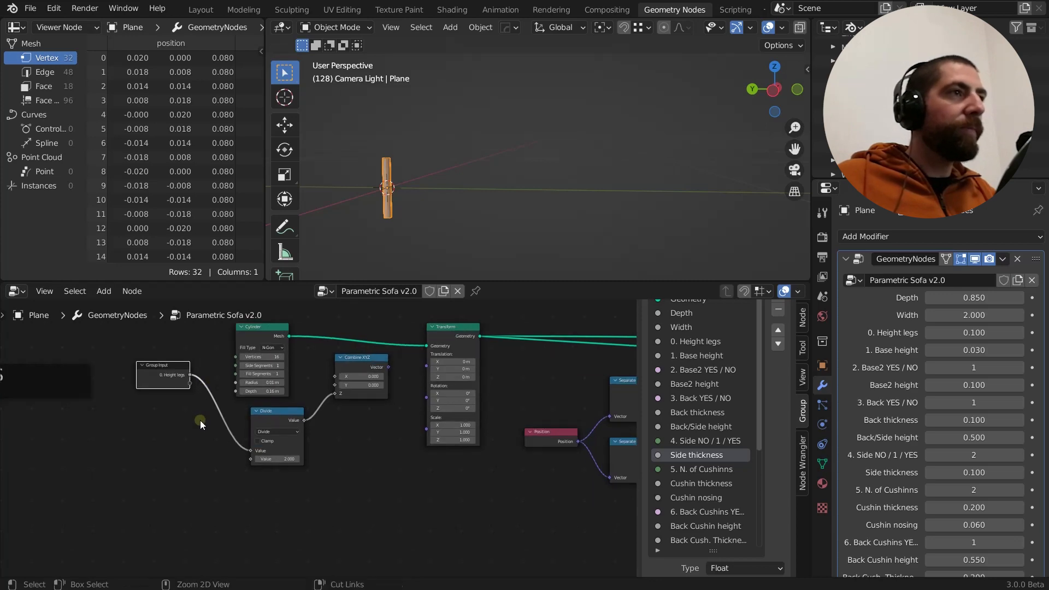
key(ctrl+h)
scroll(149, 338, down, 3)
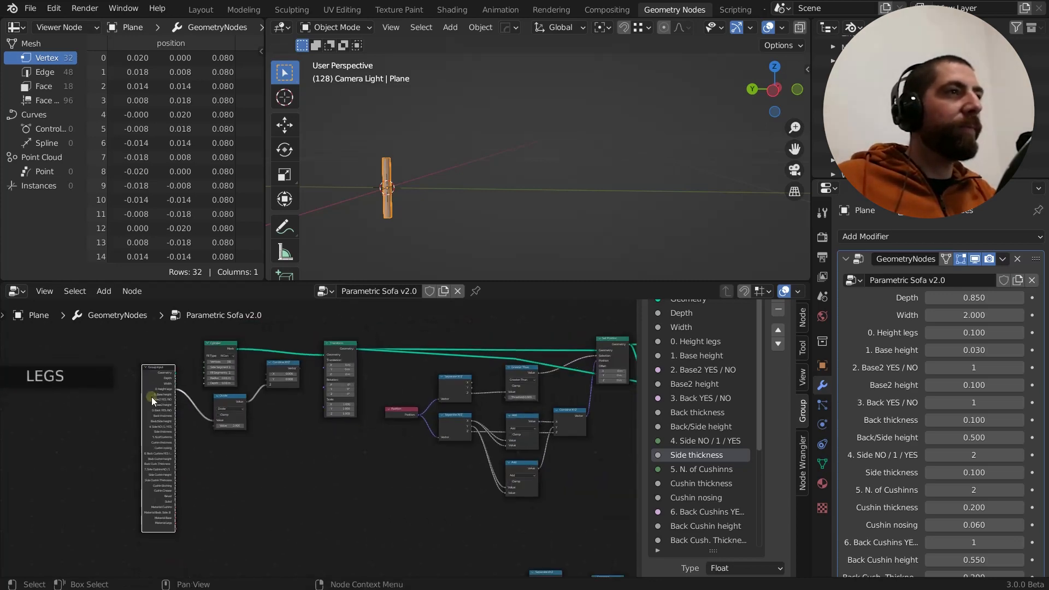
middle_drag(192, 475, 166, 472)
middle_drag(142, 435, 160, 471)
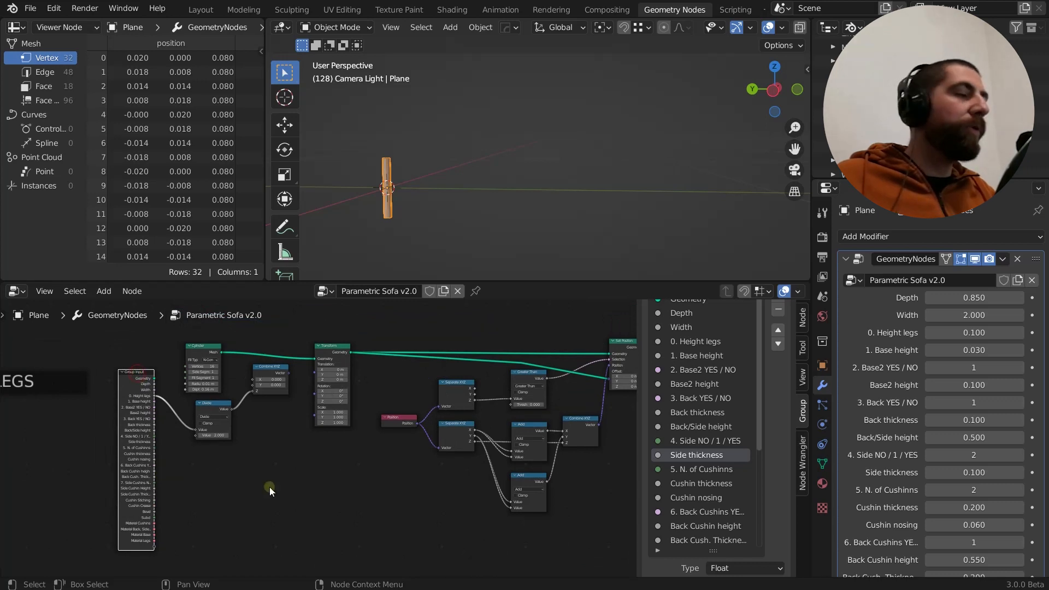
middle_drag(270, 487, 249, 494)
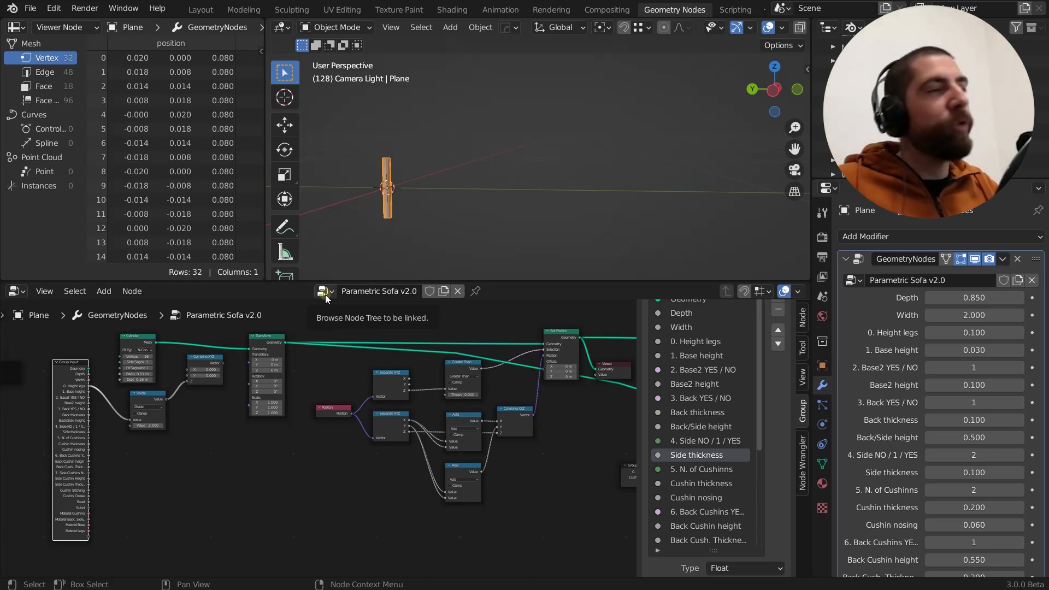
Examine the expanded Group Input node's sockets and its size relative to the surrounding node tree
scroll(214, 476, down, 1)
scroll(187, 465, down, 1)
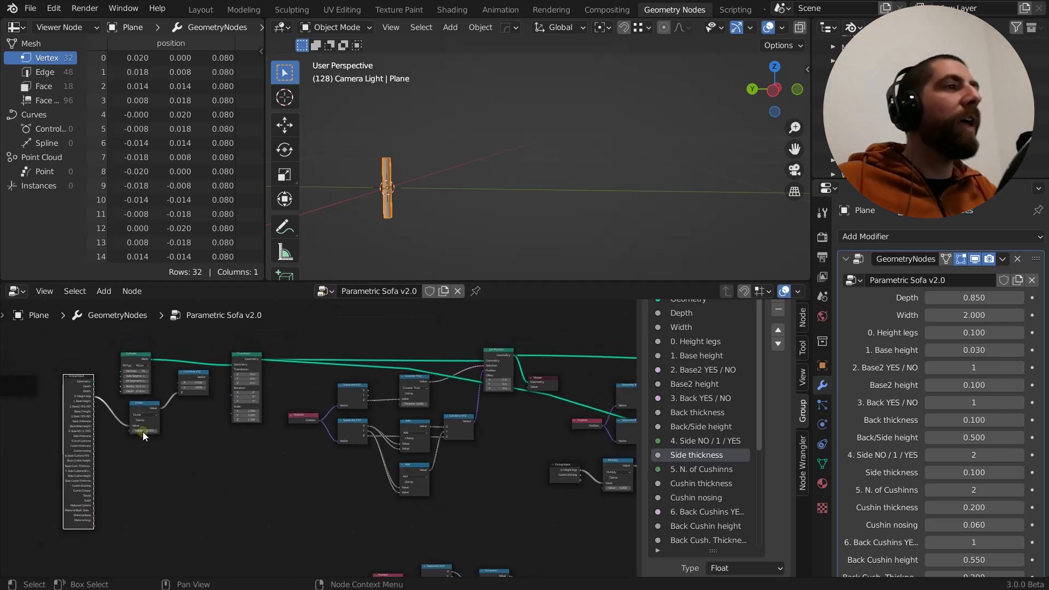
scroll(82, 387, down, 2)
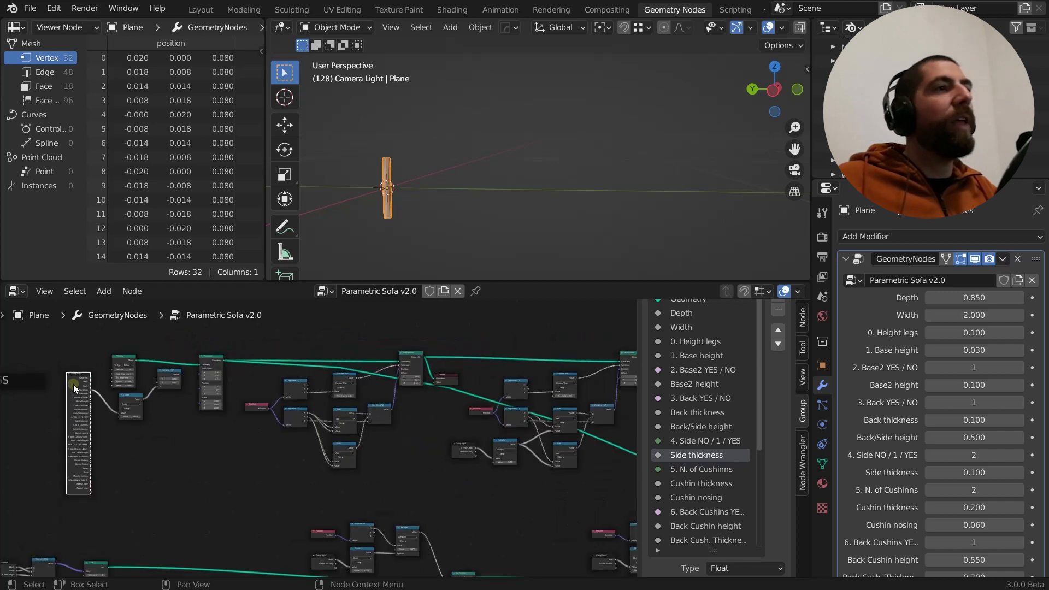
scroll(73, 384, down, 7)
middle_drag(387, 449, 444, 477)
scroll(128, 448, up, 10)
middle_drag(153, 434, 227, 468)
scroll(230, 437, up, 3)
middle_drag(185, 438, 197, 370)
scroll(212, 363, up, 2)
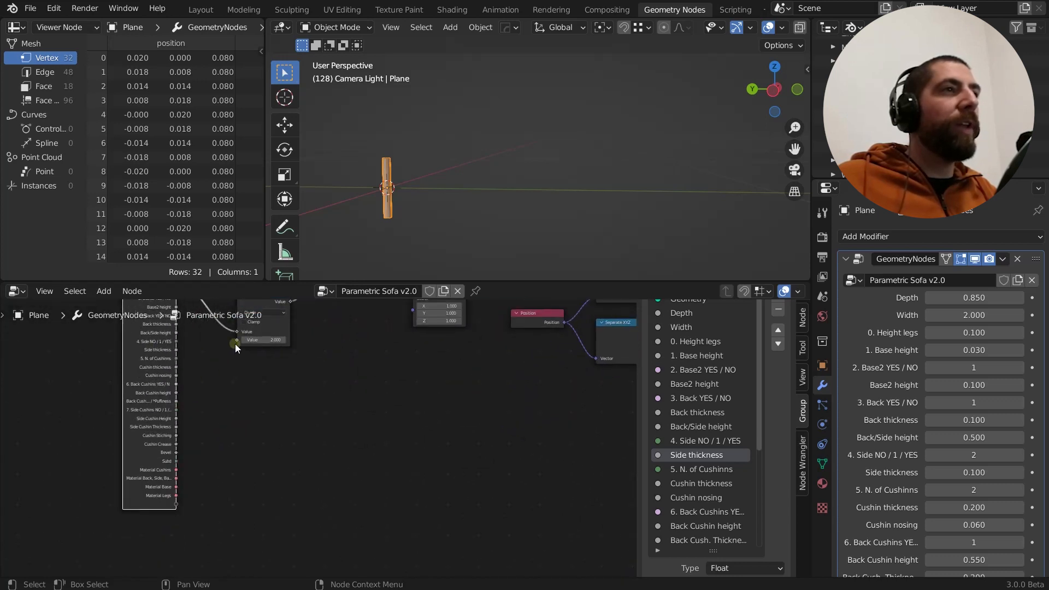
Review the sofa parameters exposed in the GeometryNodes modifier, from Depth down to Material Legs
drag(236, 340, 176, 506)
scroll(941, 461, down, 5)
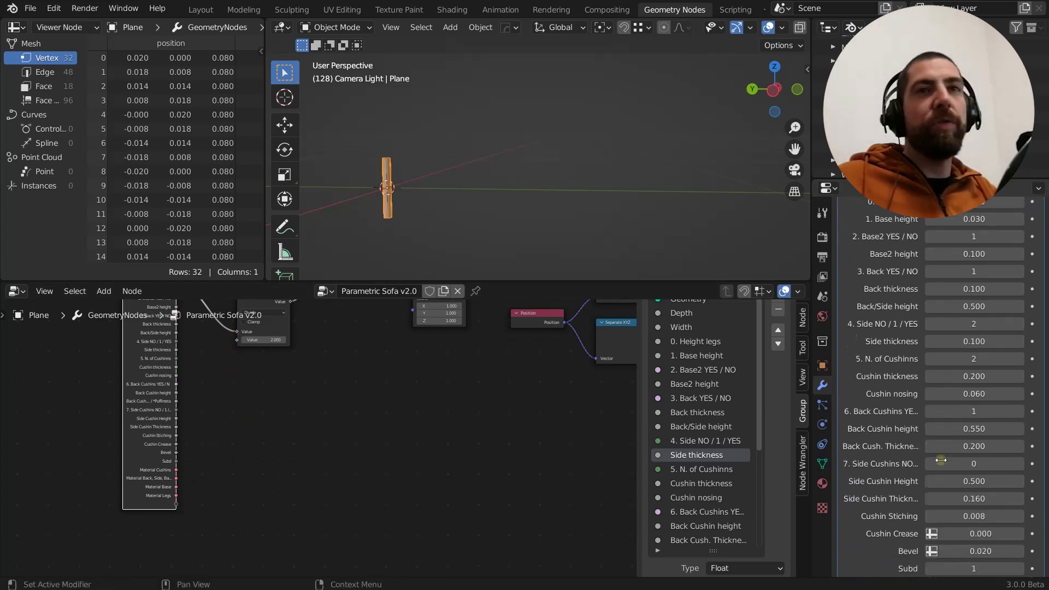
scroll(940, 460, down, 1)
scroll(951, 382, up, 7)
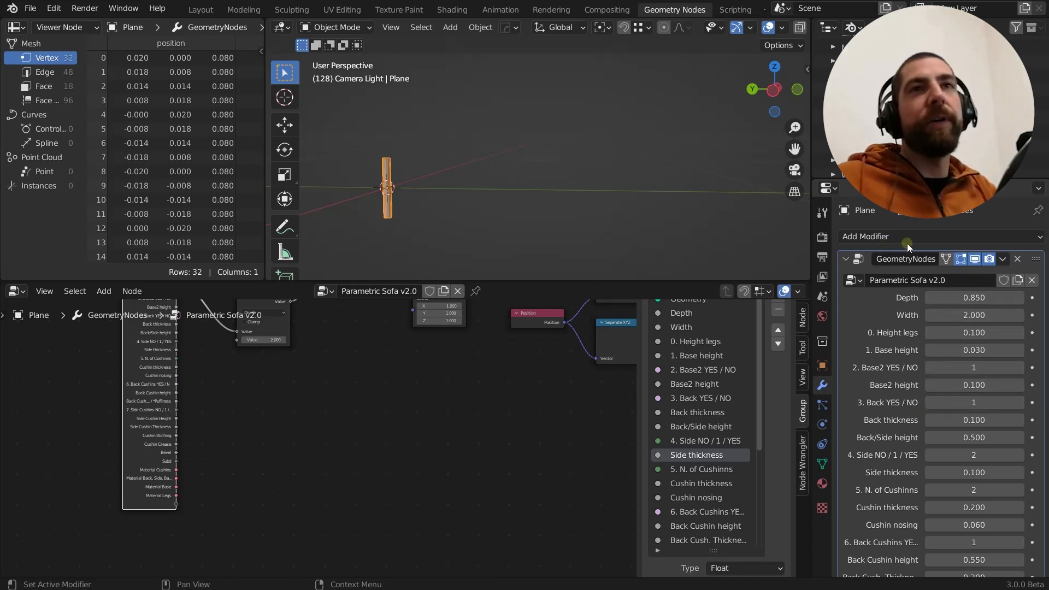
scroll(920, 385, down, 10)
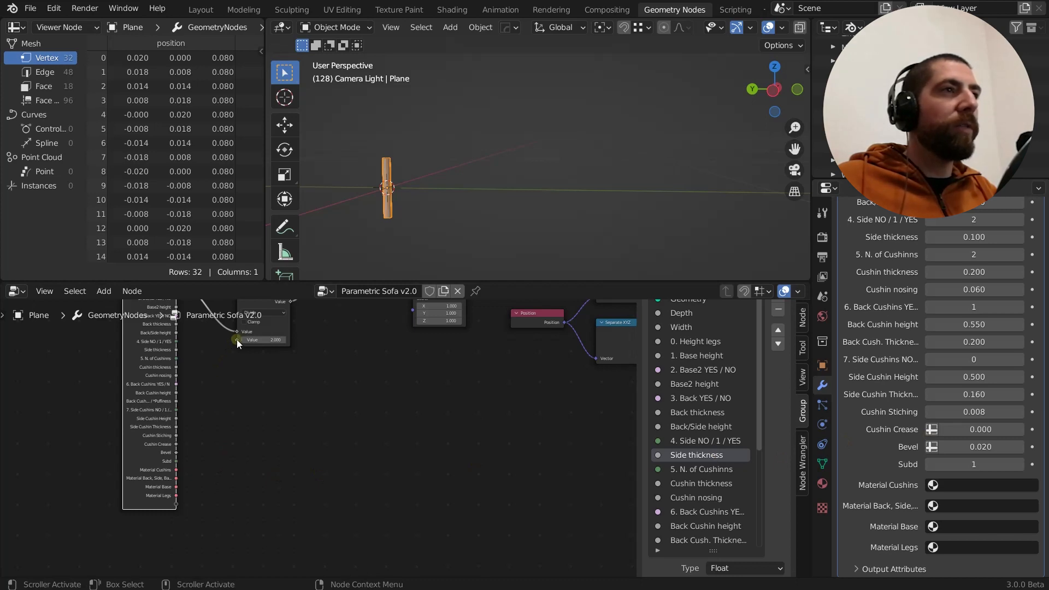
Try exposing the Divide node's second Value as a new Group Input socket, and undo the connection
drag(237, 340, 200, 502)
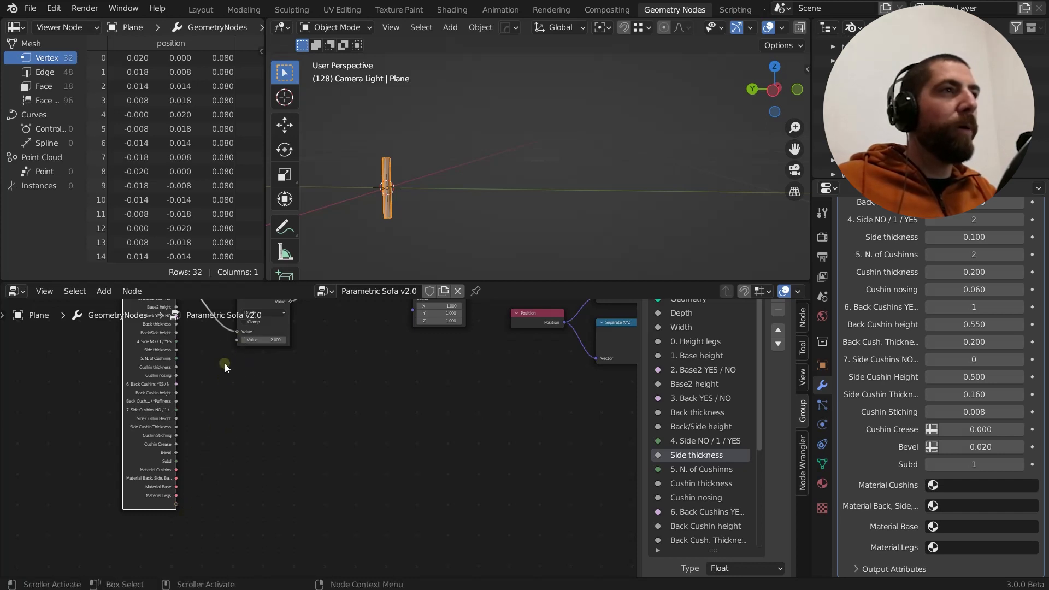
drag(237, 340, 174, 507)
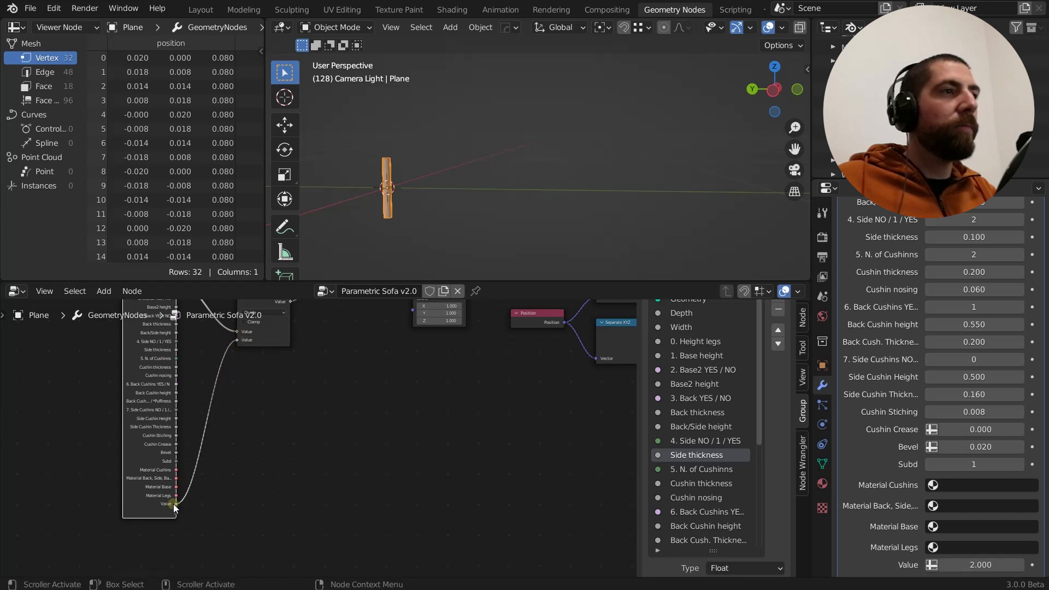
scroll(970, 460, down, 1)
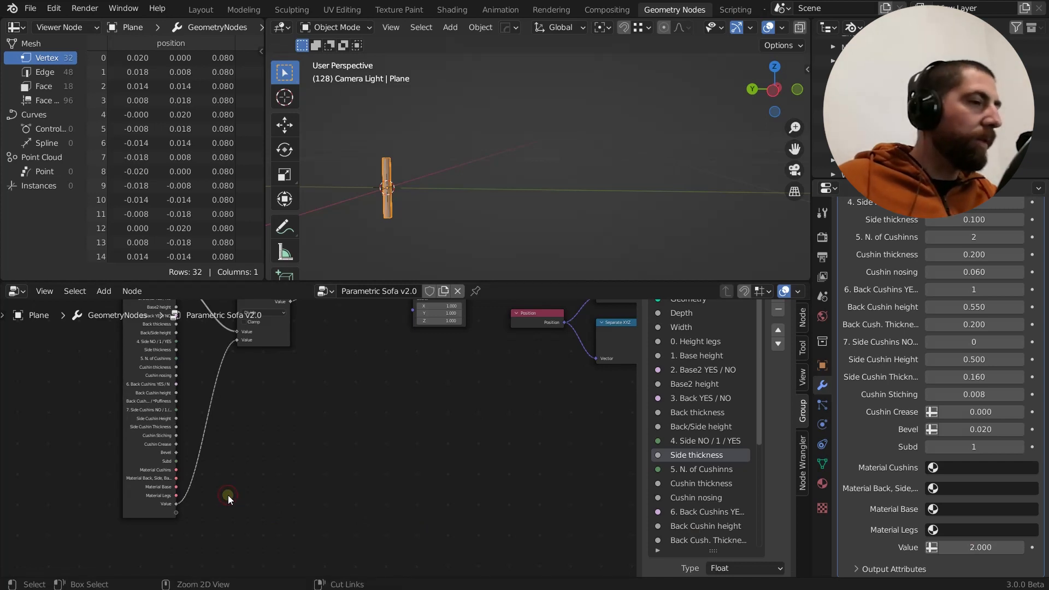
key(ctrl+z)
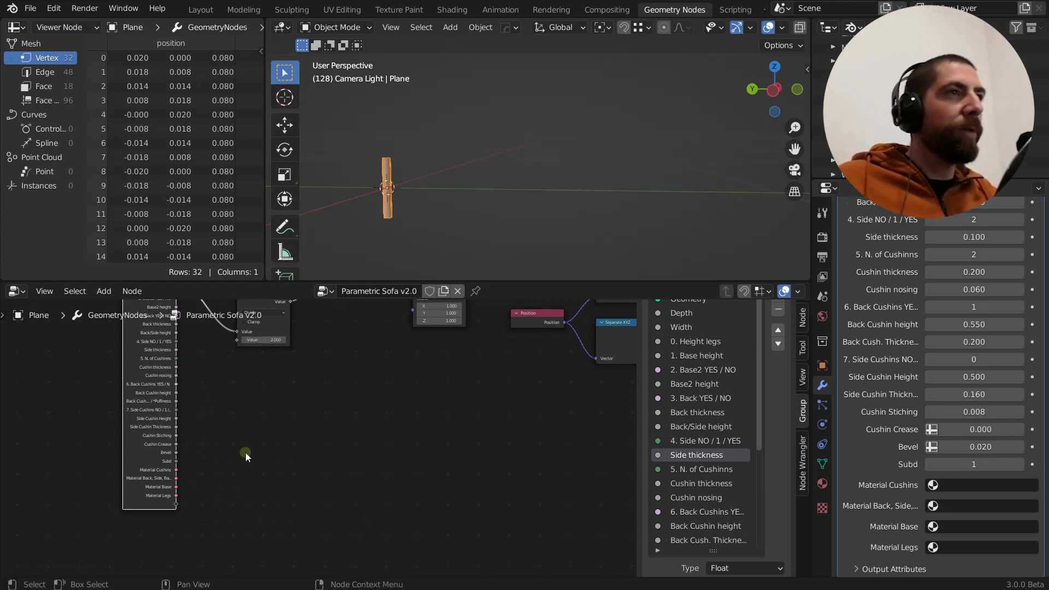
Add a new group input directly below Side thickness in the node group's input list
scroll(241, 425, down, 3)
middle_drag(232, 411, 234, 499)
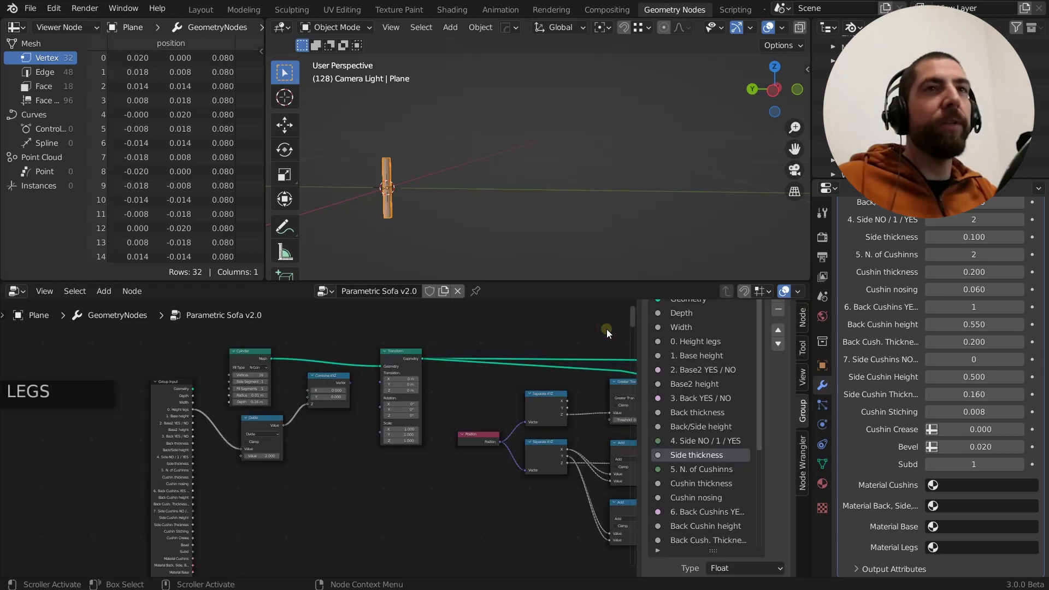
scroll(739, 473, down, 7)
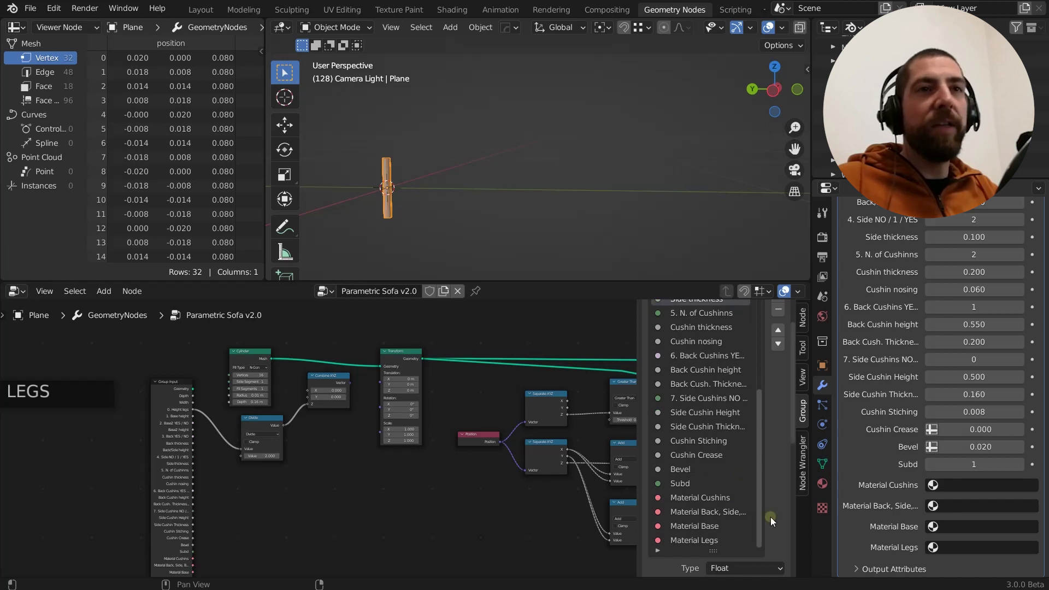
scroll(742, 428, up, 3)
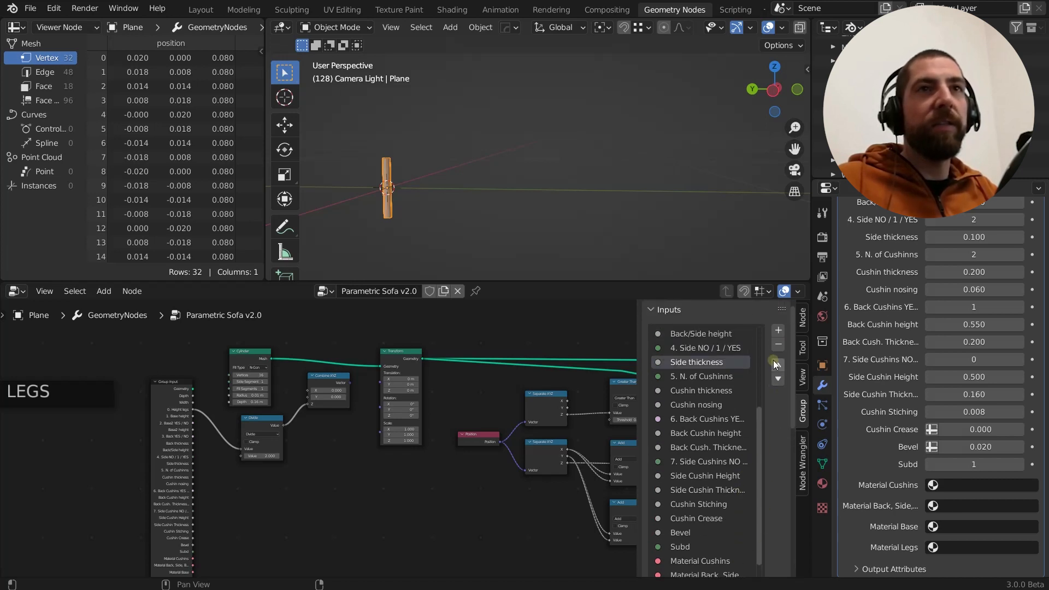
scroll(748, 358, down, 2)
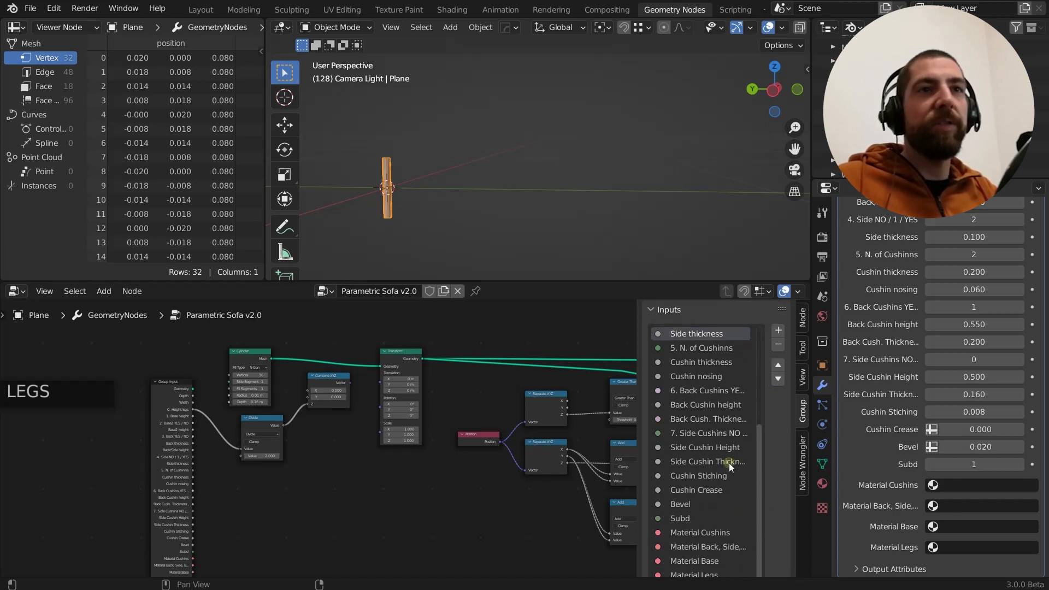
click(778, 330)
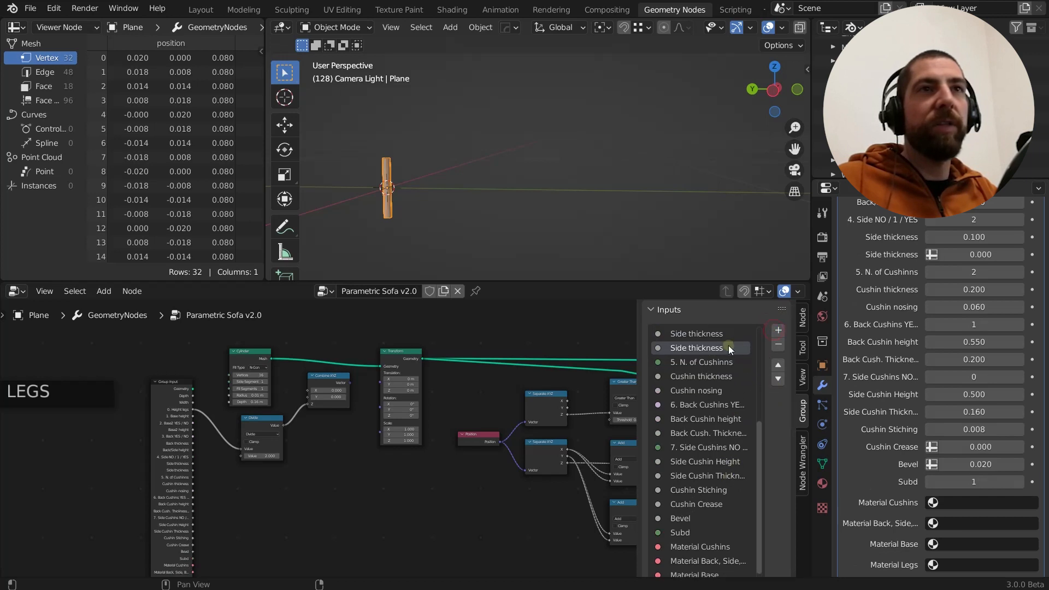
Examine the new group input's name, default and limit settings and its available data types
scroll(784, 457, down, 6)
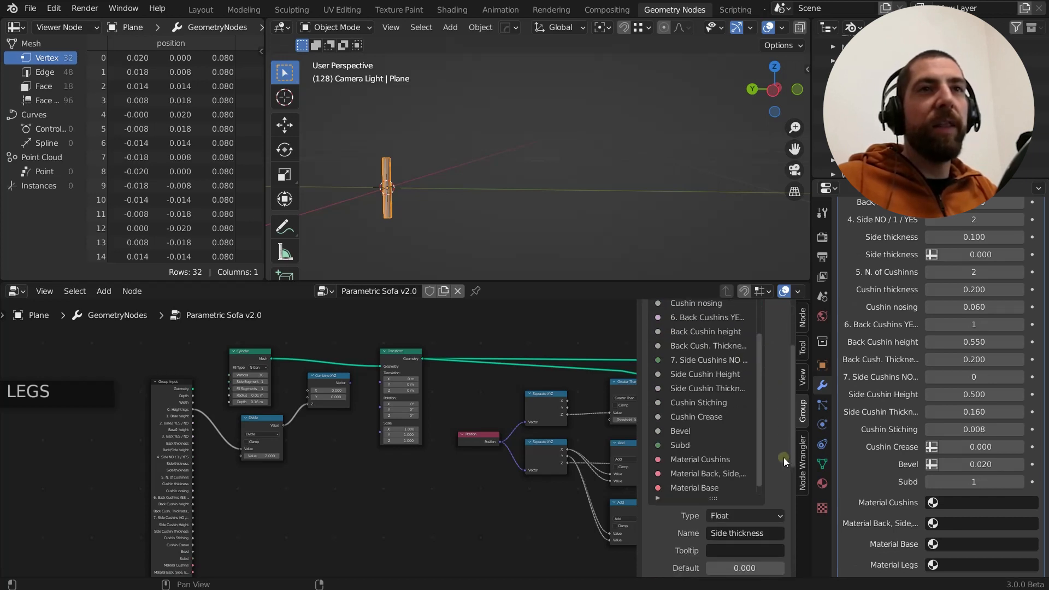
click(746, 447)
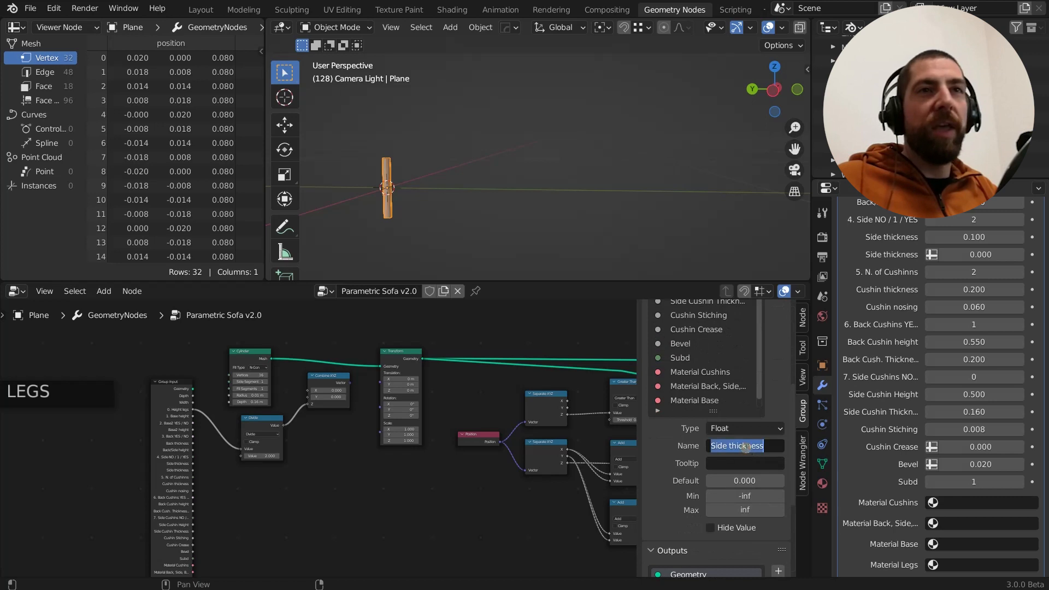
click(747, 481)
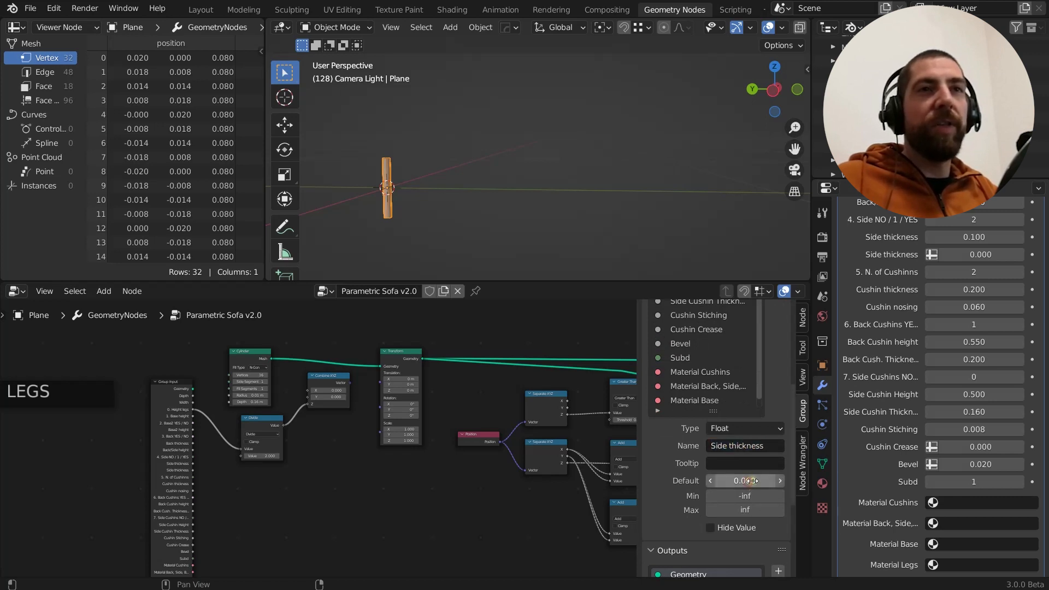
click(753, 480)
key(Return)
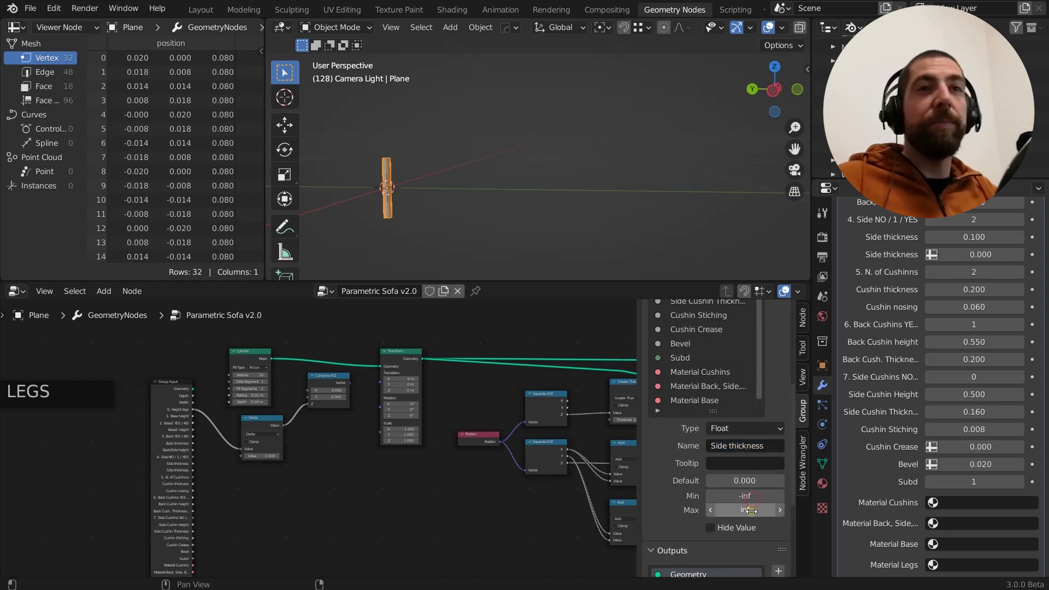
click(752, 428)
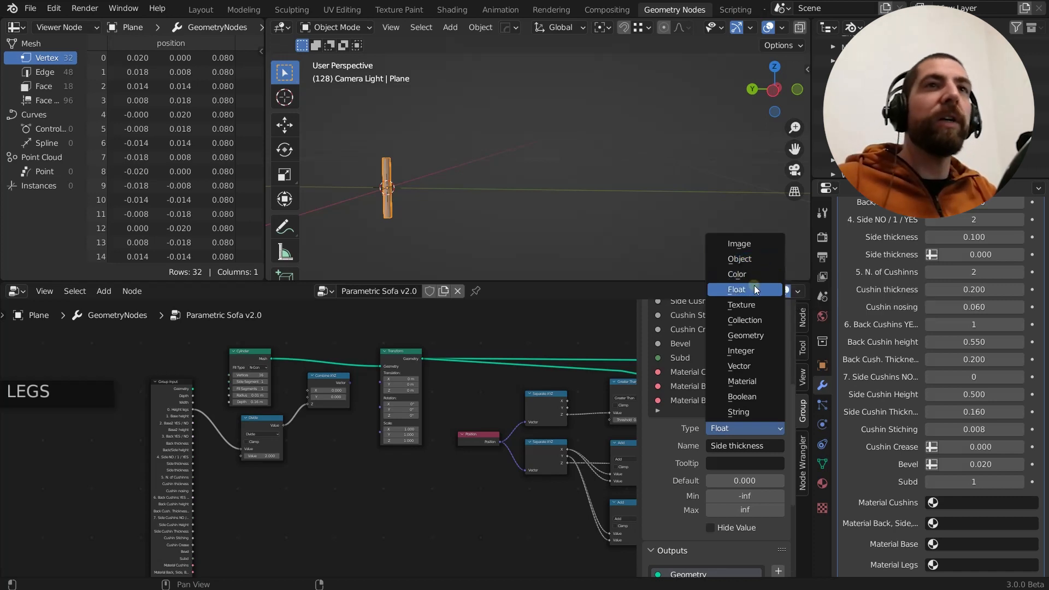
click(755, 291)
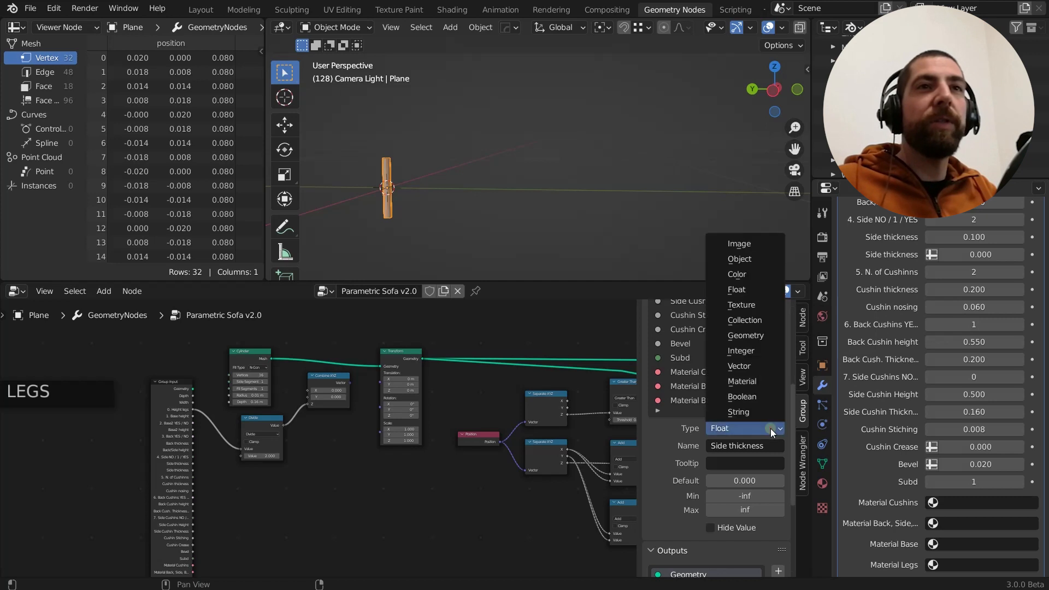
Switch the new input's type to Integer and then to Boolean, and enable its default value
click(770, 428)
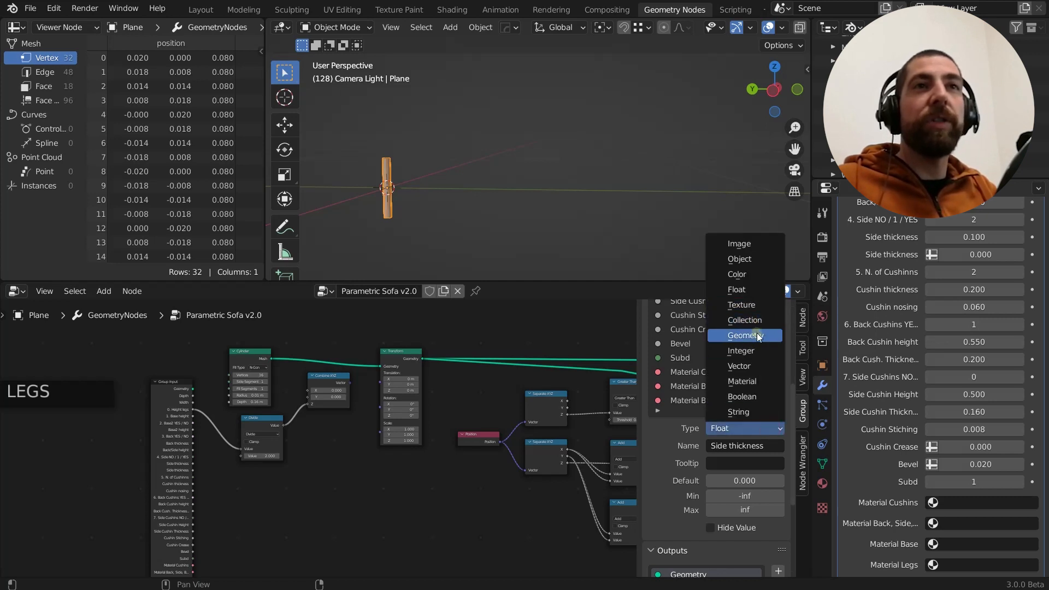
click(758, 350)
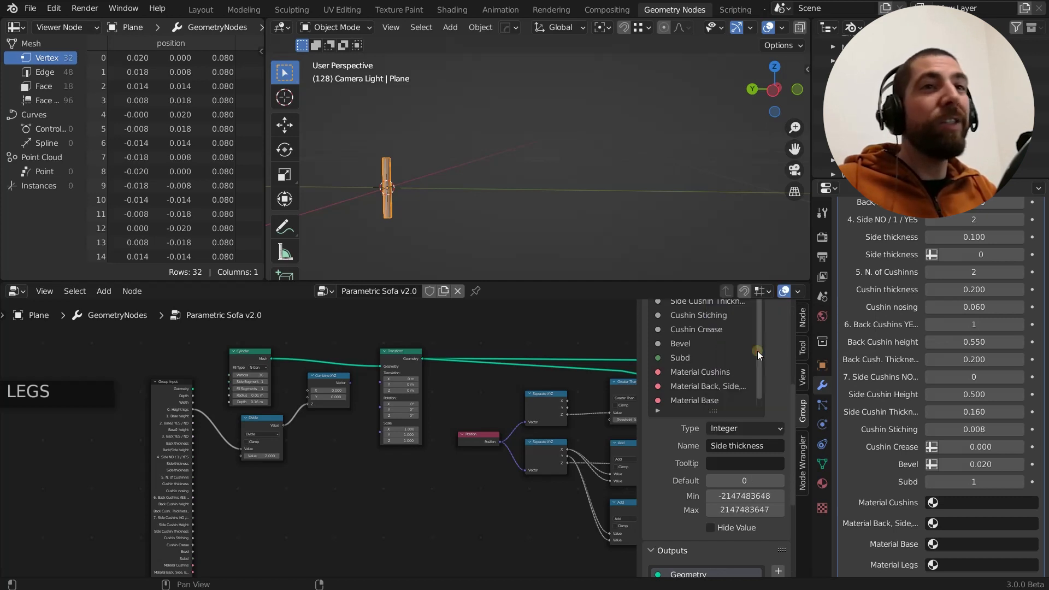
click(779, 429)
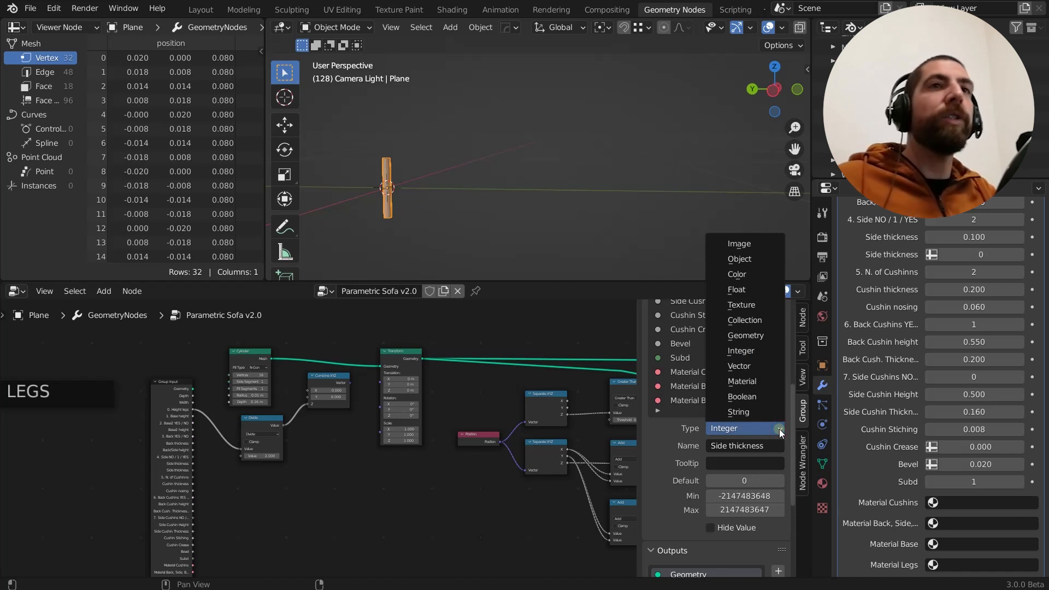
click(753, 396)
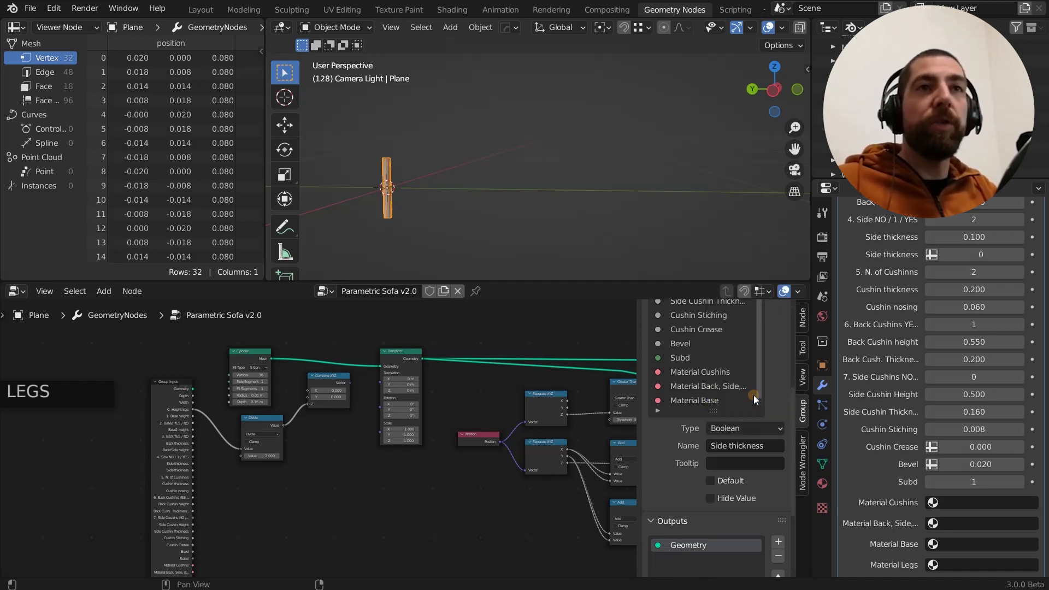
click(756, 443)
click(766, 430)
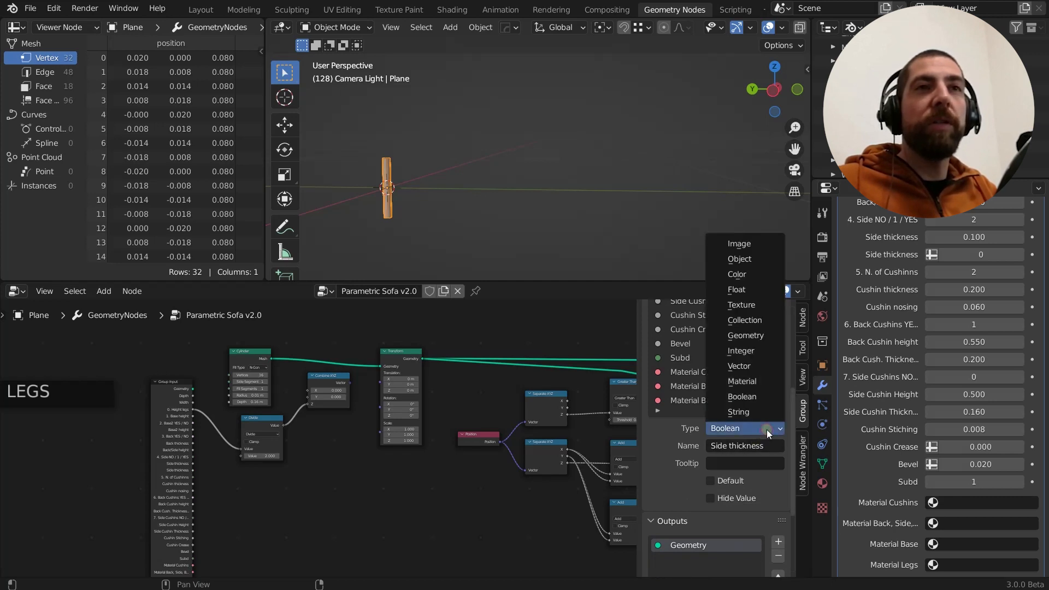
click(770, 479)
Remove the duplicate Side thickness input from the node group's input list
scroll(723, 389, up, 5)
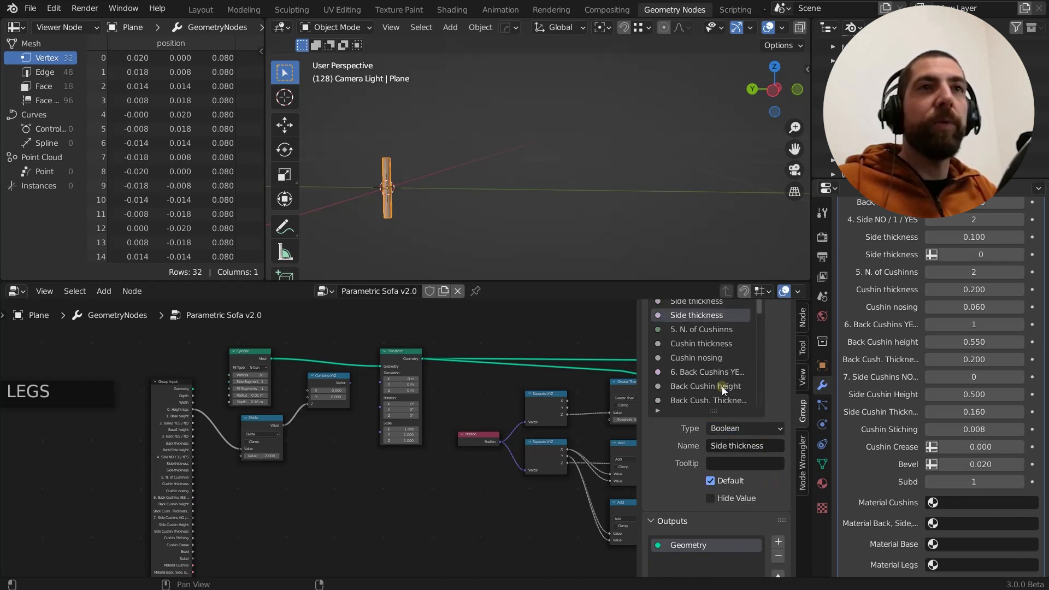
scroll(772, 375, up, 5)
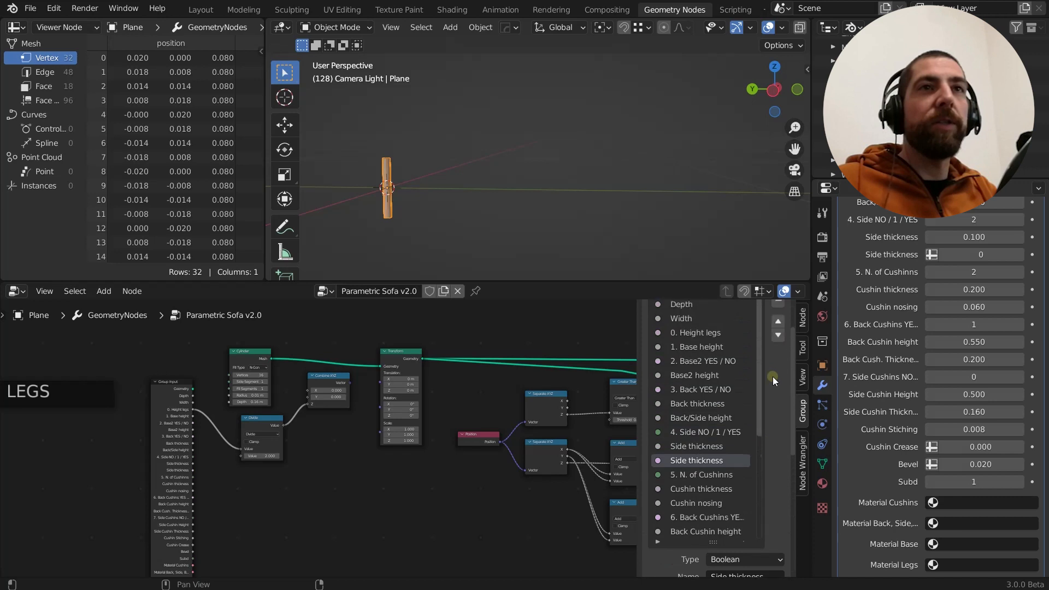
scroll(772, 376, up, 1)
click(778, 323)
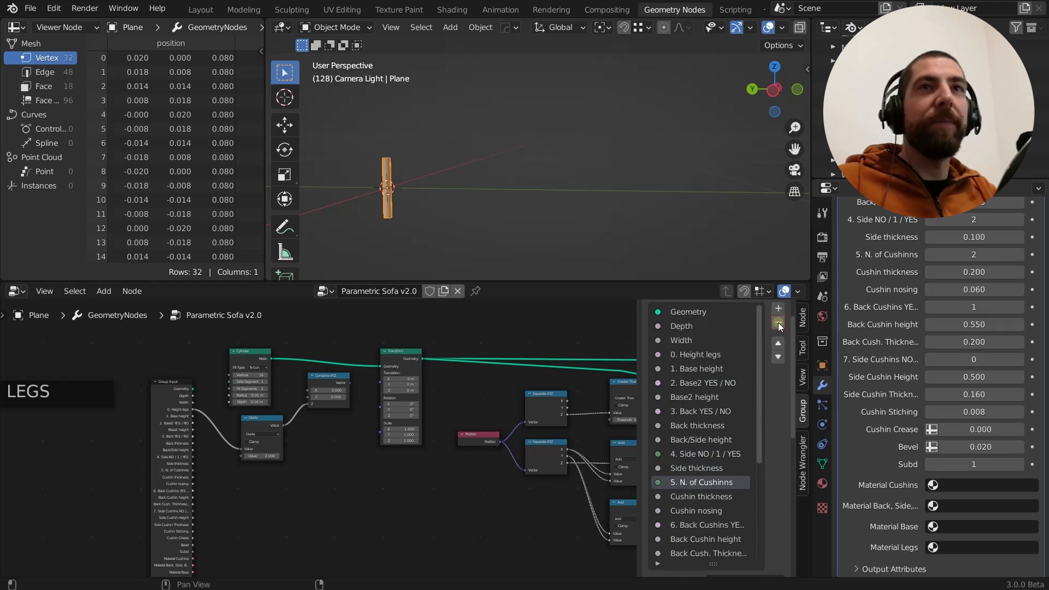
Examine how Height legs feeds the Divide and Combine XYZ nodes, alongside the Cylinder's Depth and the Transform node
scroll(256, 426, up, 2)
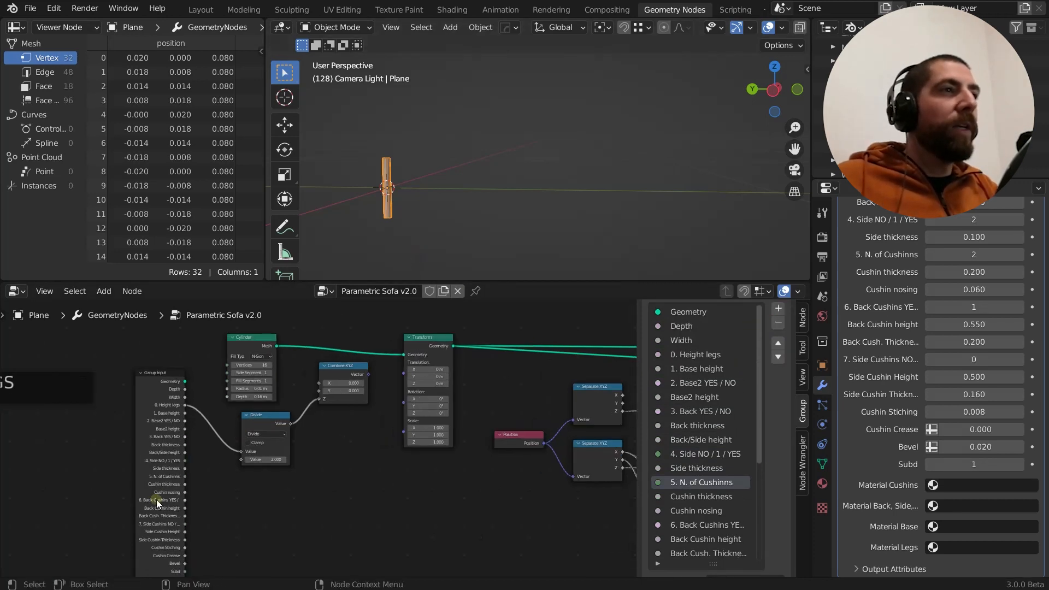
scroll(229, 486, down, 3)
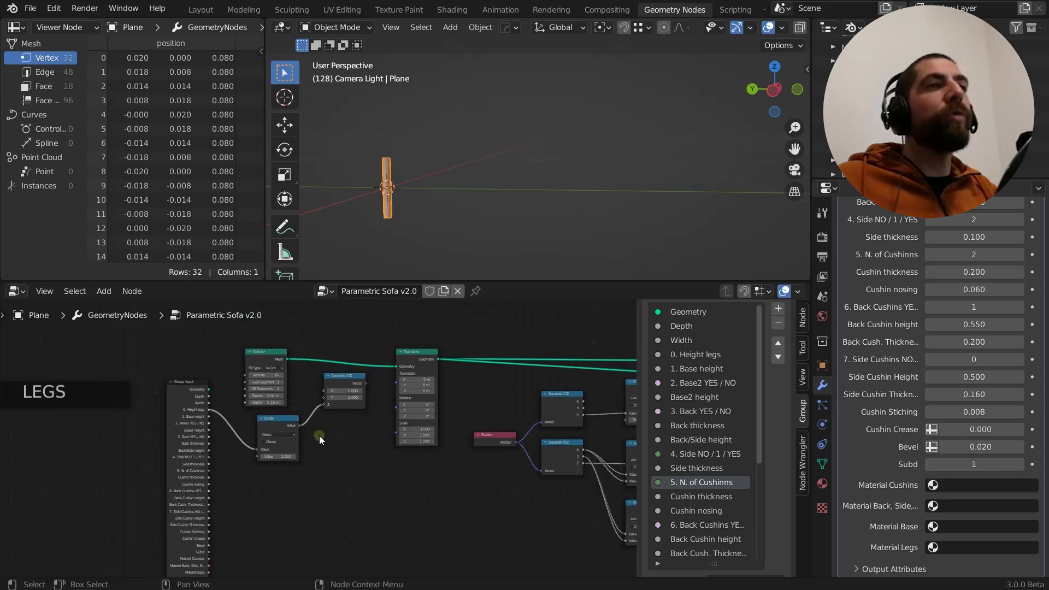
middle_drag(319, 440, 310, 448)
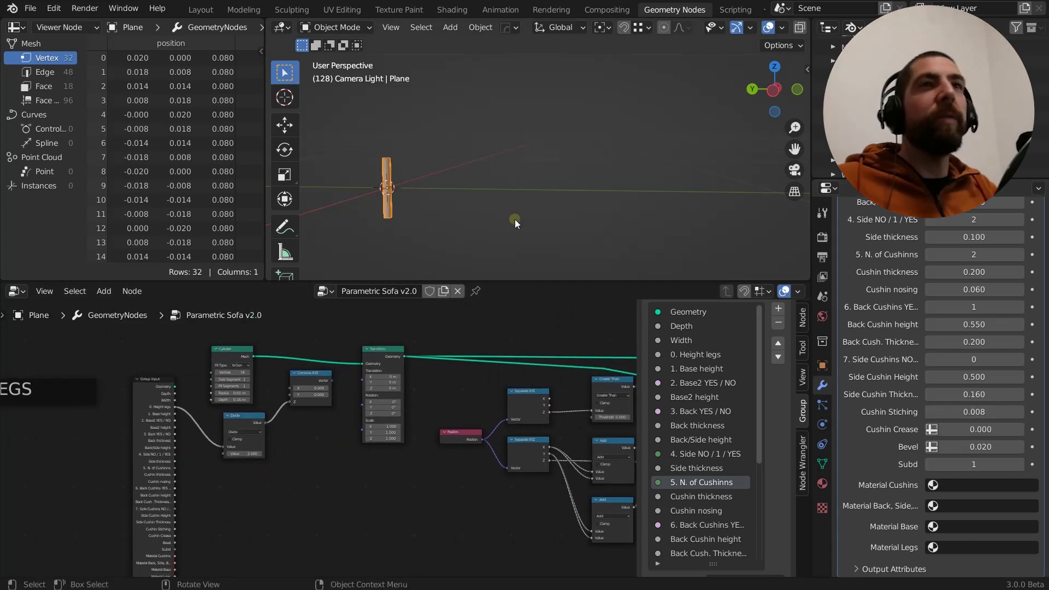
middle_drag(466, 513, 434, 537)
scroll(290, 448, up, 1)
scroll(290, 448, up, 2)
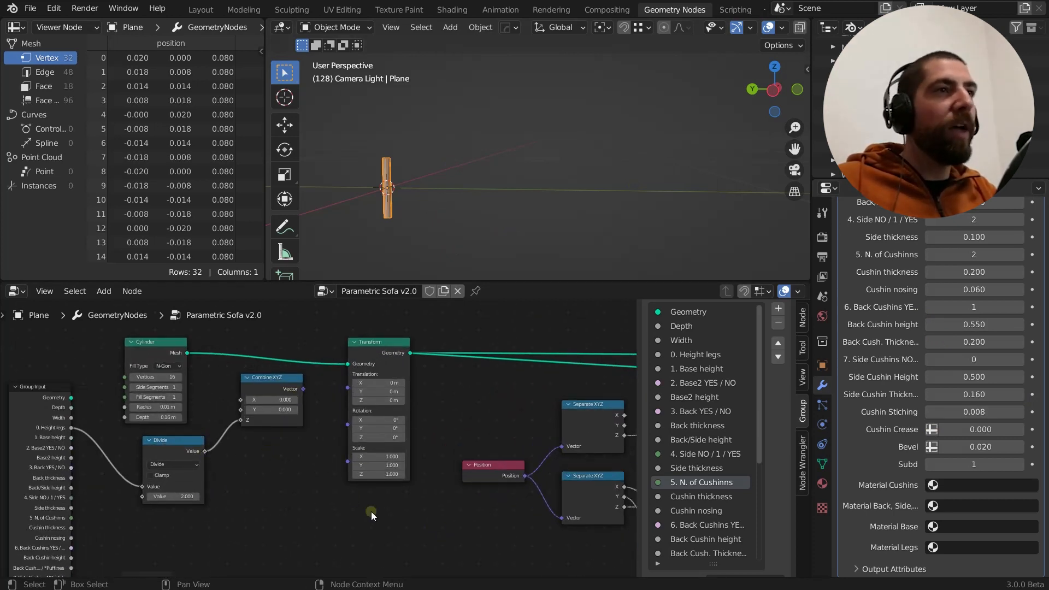
middle_drag(280, 525, 316, 511)
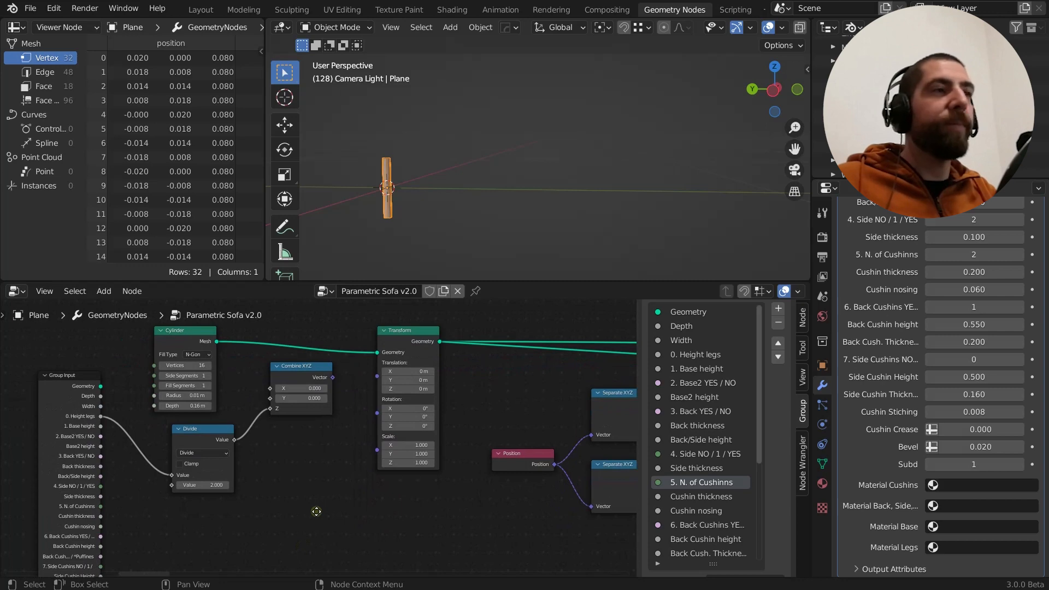
scroll(134, 405, up, 2)
middle_drag(146, 416, 183, 462)
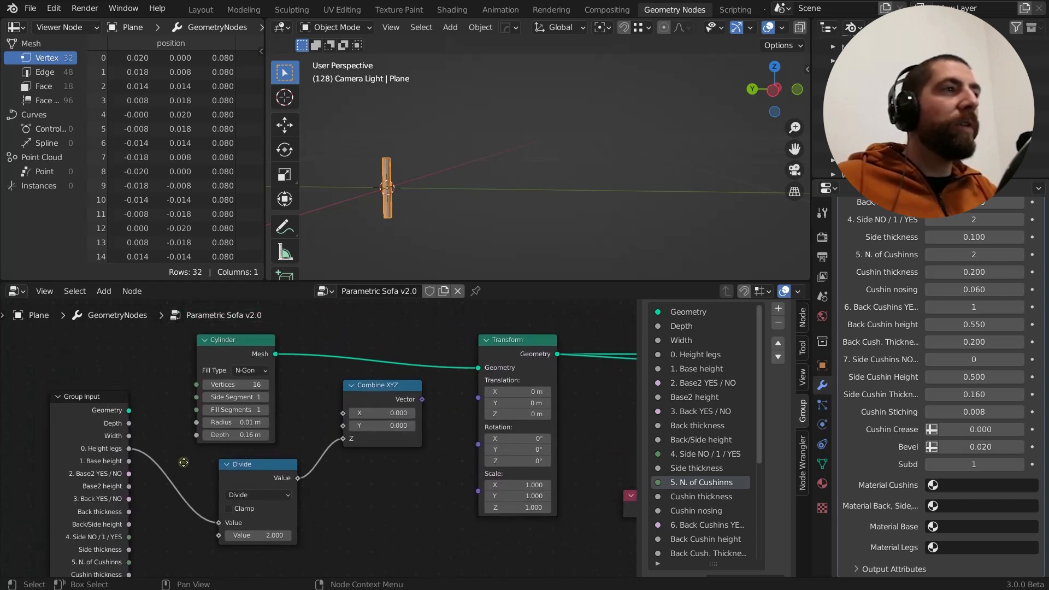
scroll(184, 463, up, 2)
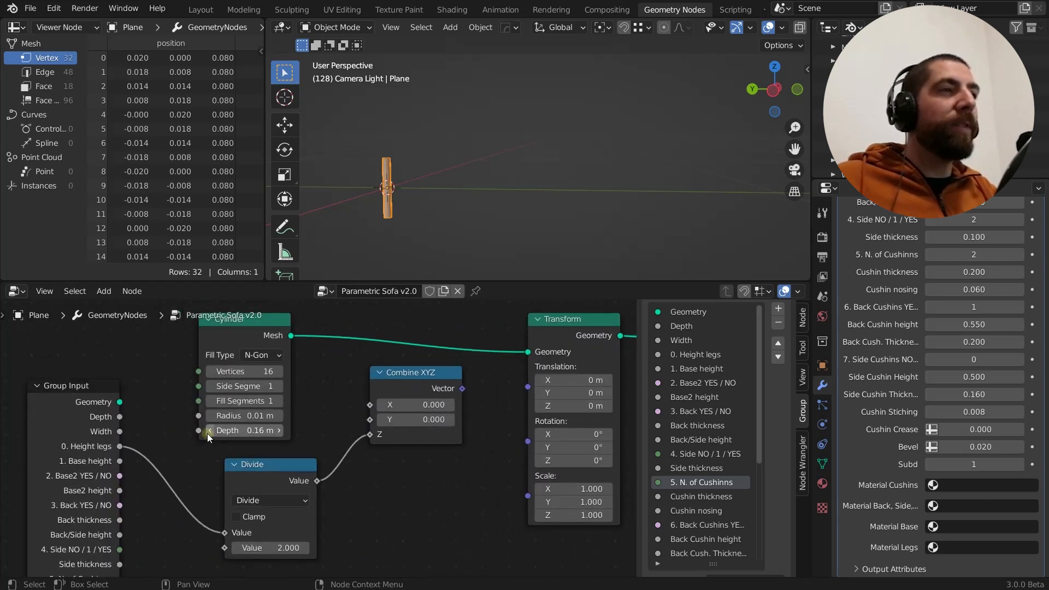
scroll(248, 430, down, 1)
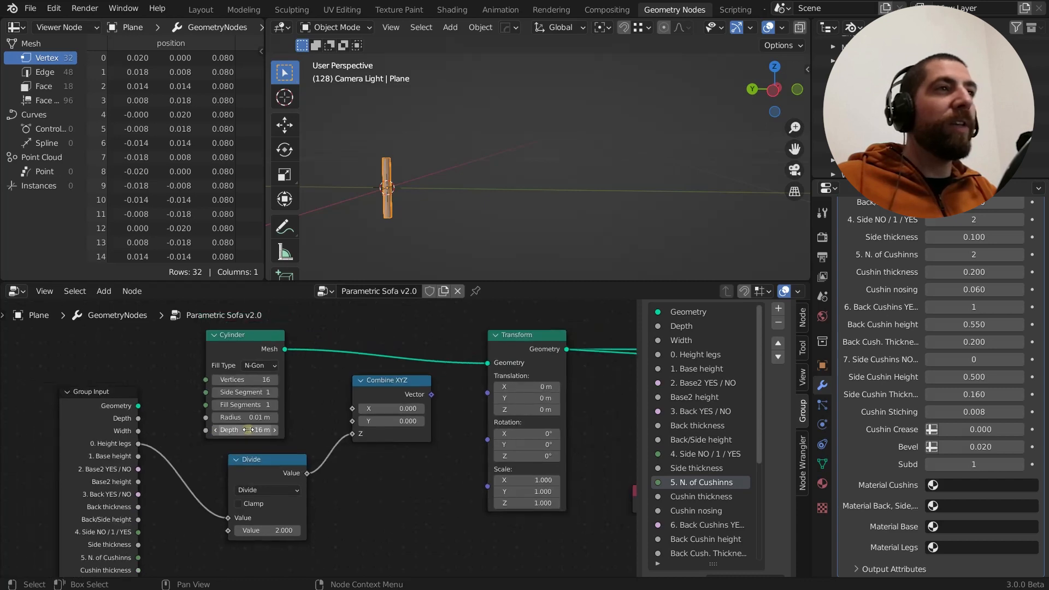
scroll(252, 430, up, 1)
middle_drag(181, 468, 176, 383)
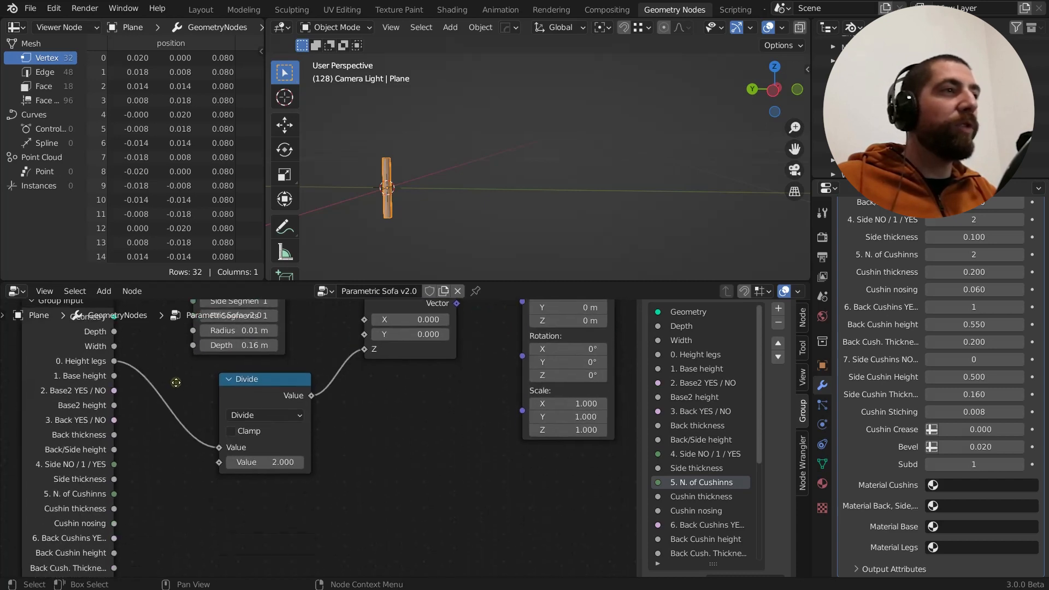
Connect the Group Input's Height legs output to the Cylinder node's Depth input
scroll(139, 482, down, 1)
middle_drag(142, 554, 156, 587)
scroll(157, 377, up, 1)
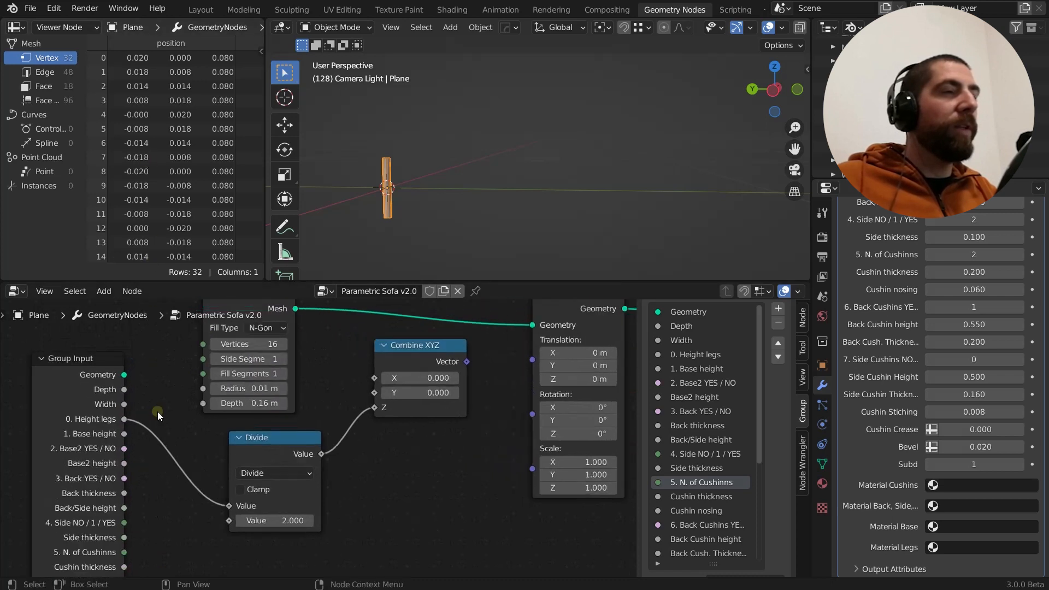
middle_drag(157, 415, 162, 432)
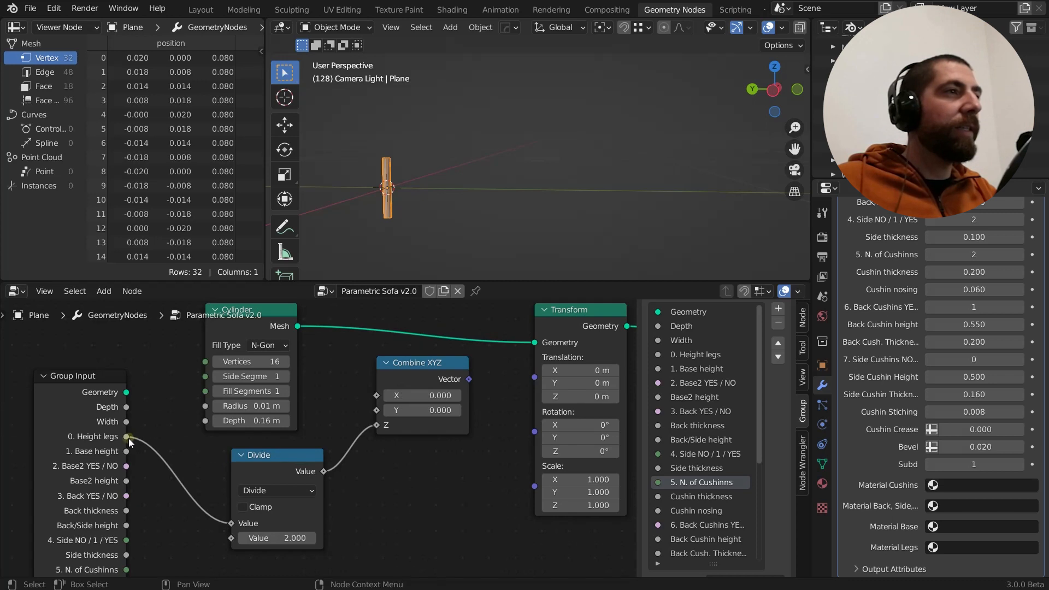
drag(126, 436, 204, 422)
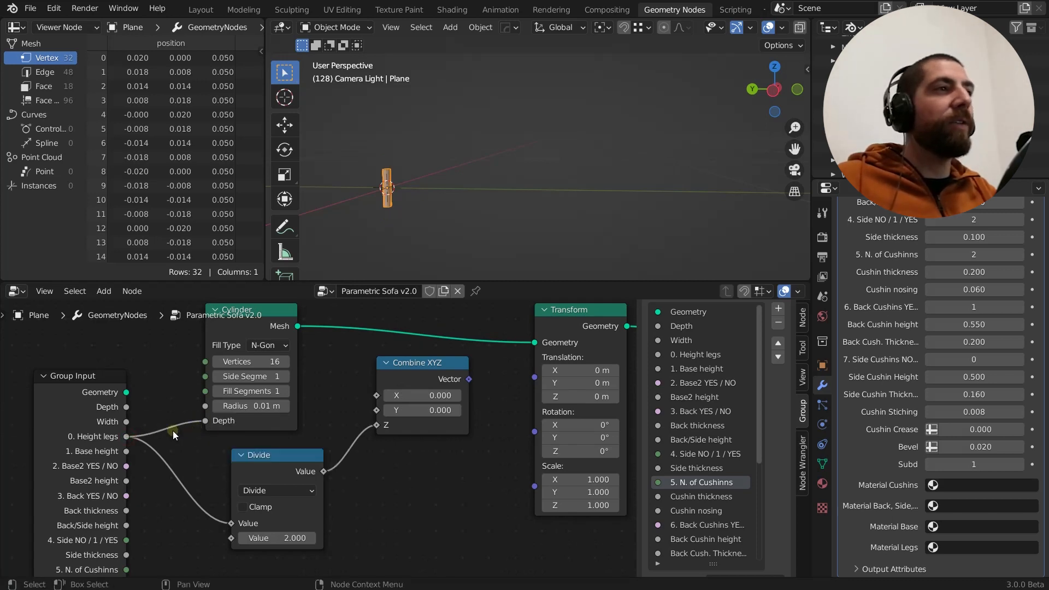
Set the modifier's Height legs value to 0.110
scroll(999, 244, up, 3)
scroll(999, 244, up, 4)
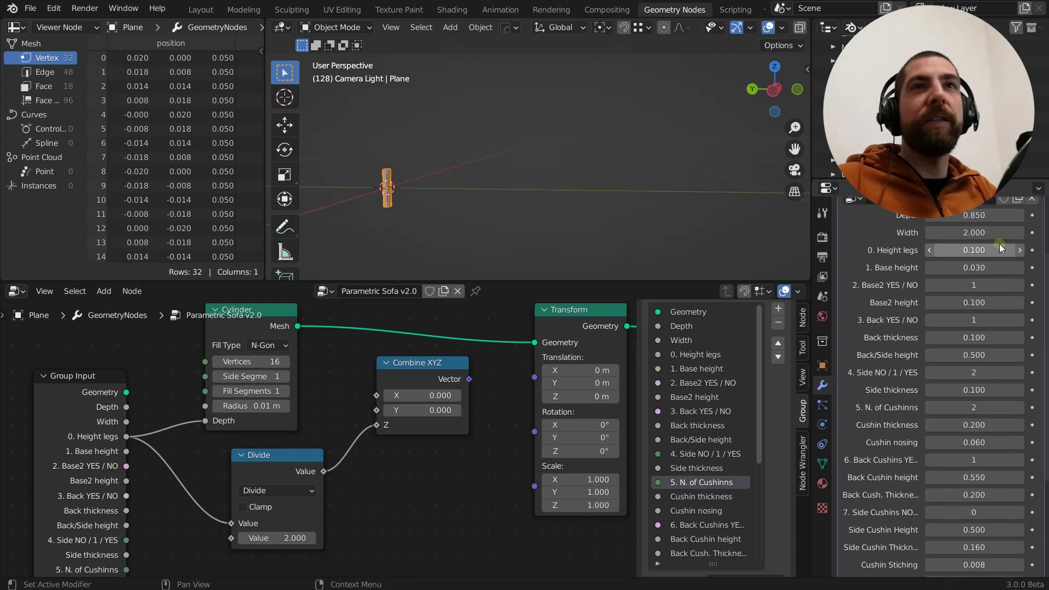
scroll(1000, 244, up, 2)
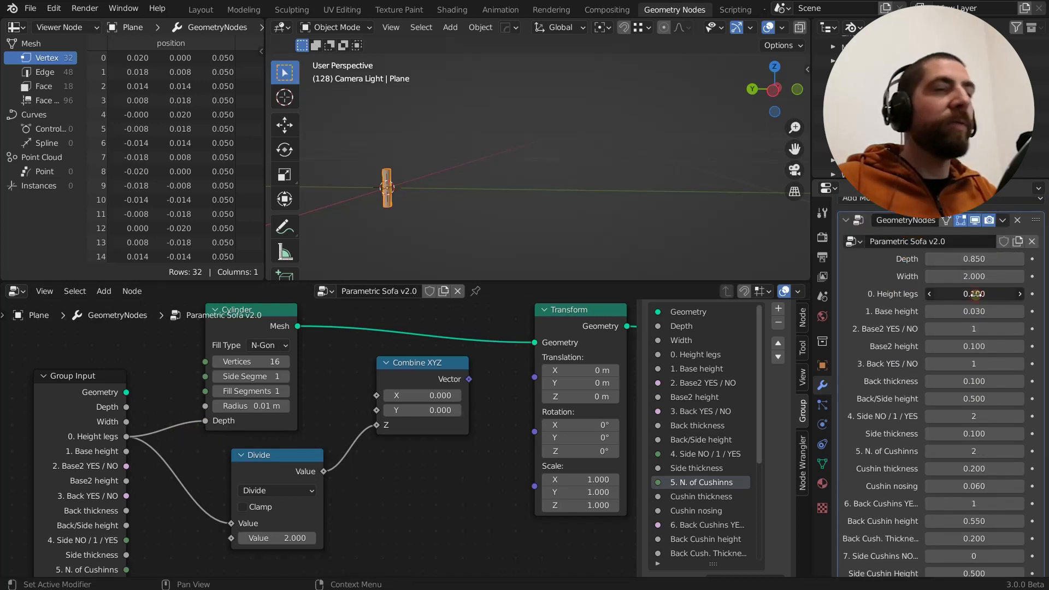
mouse_move(978, 295)
mouse_down()
mouse_move(992, 295)
mouse_move(976, 296)
mouse_up()
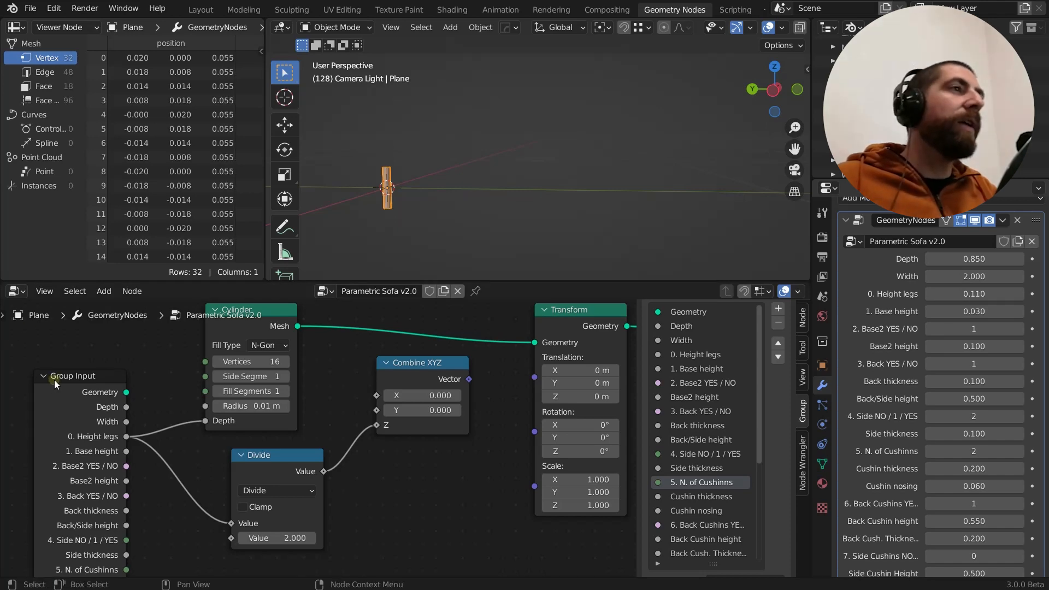
Duplicate the legs' Group Input node and place the copy below the Transform node
scroll(159, 379, down, 6)
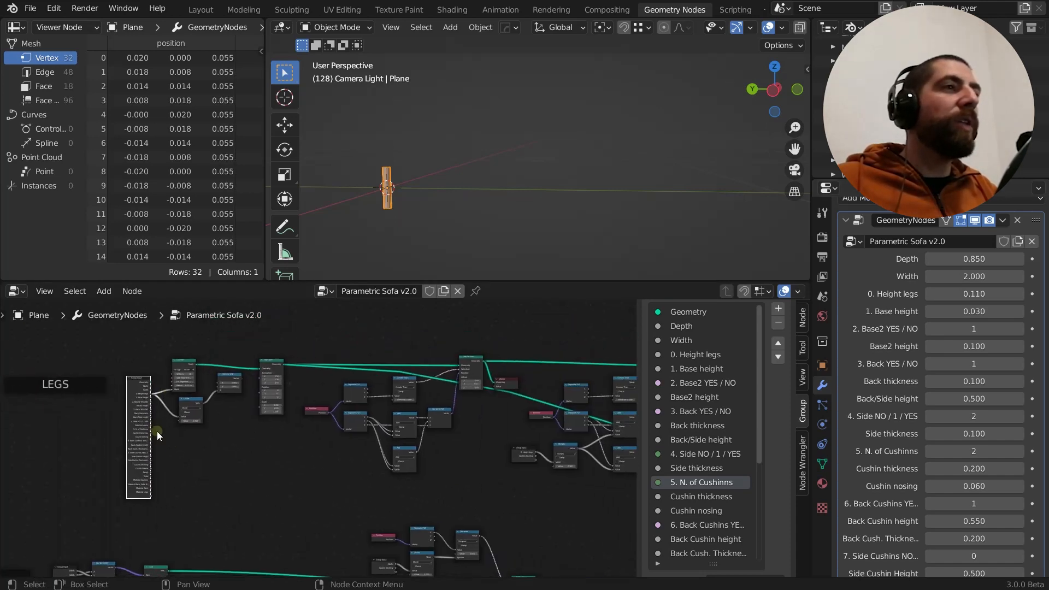
scroll(133, 384, up, 2)
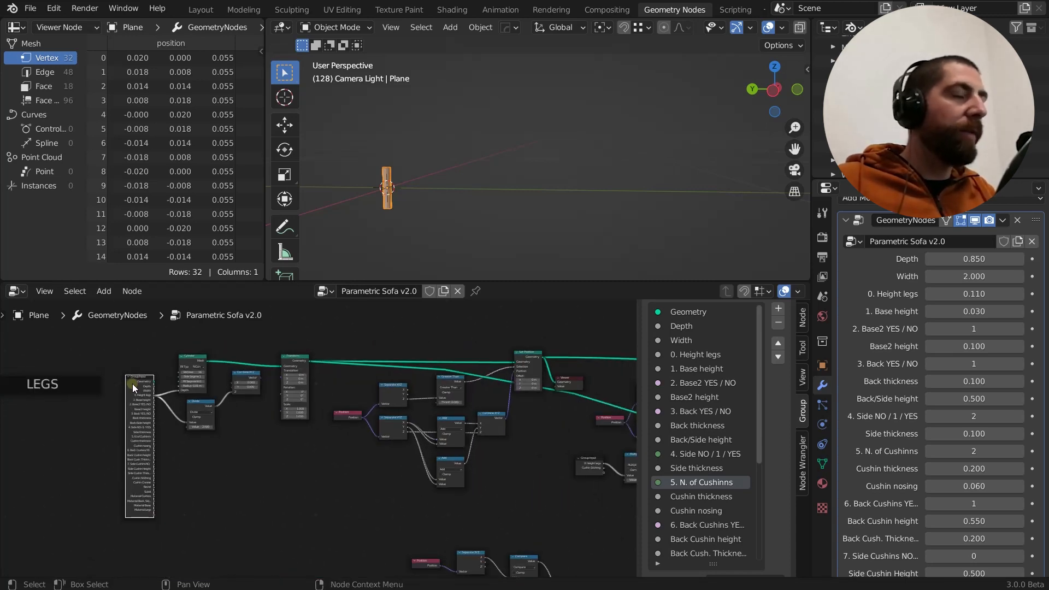
key(shift+d)
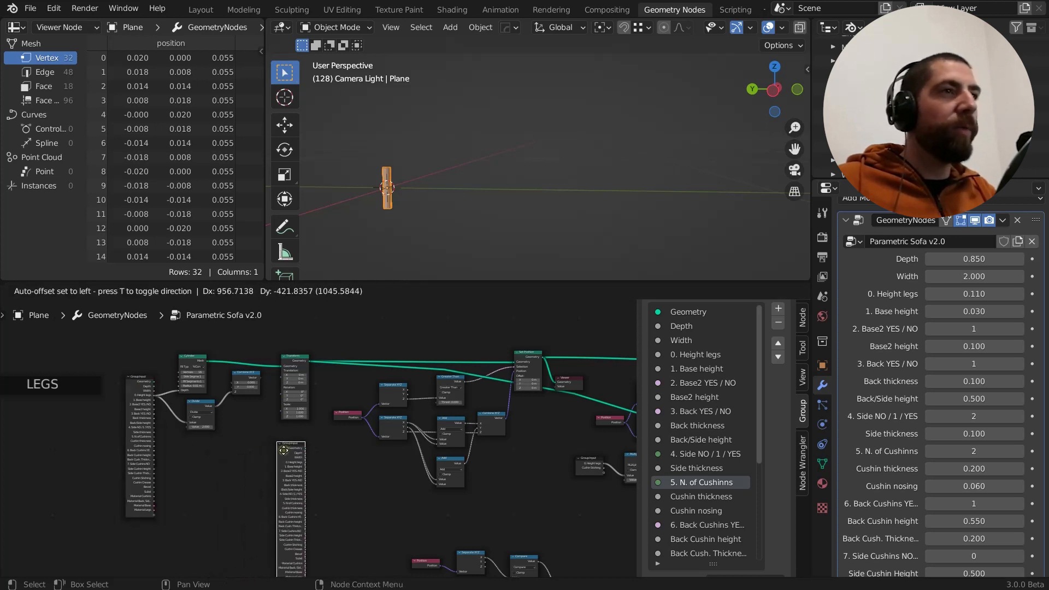
click(284, 450)
middle_drag(334, 482, 204, 422)
scroll(158, 420, up, 3)
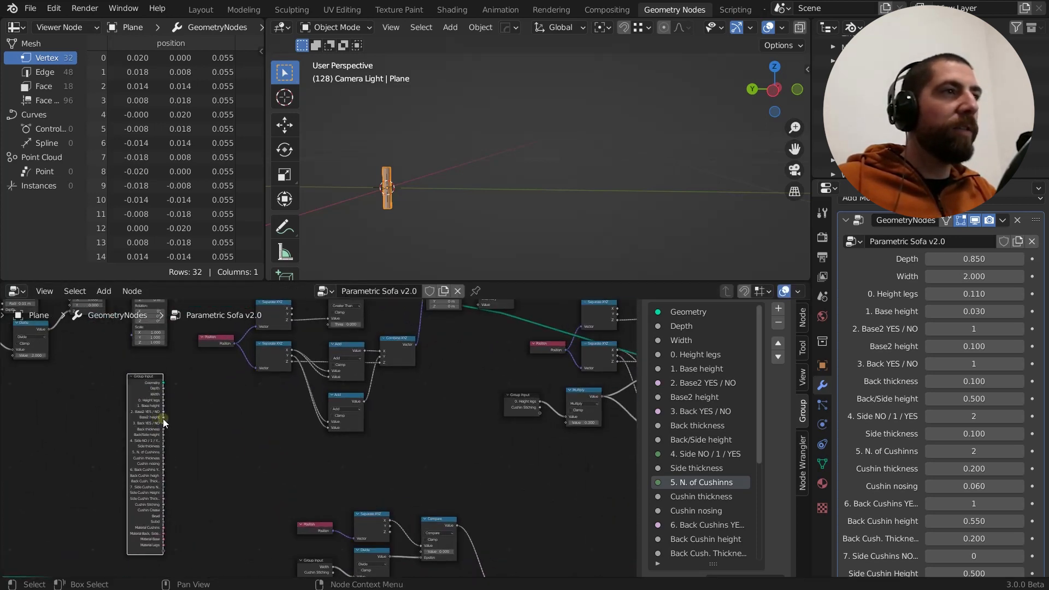
drag(164, 418, 256, 430)
scroll(218, 418, down, 6)
middle_drag(221, 424, 234, 444)
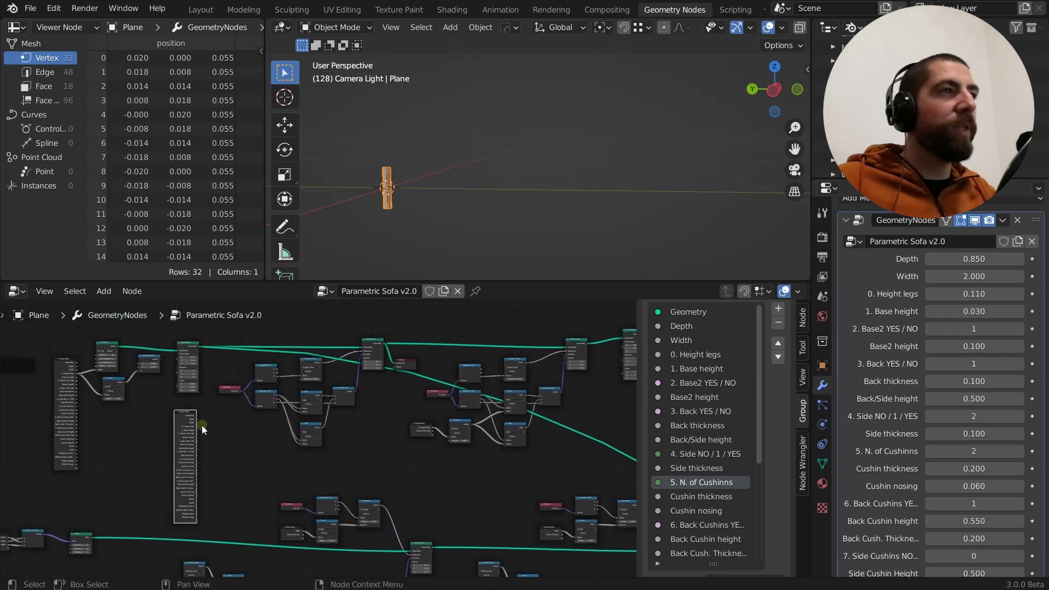
Examine the whole node tree, following the LEGS and BASE 1 rows and their repeated Group Input nodes
scroll(196, 424, up, 3)
scroll(178, 419, down, 4)
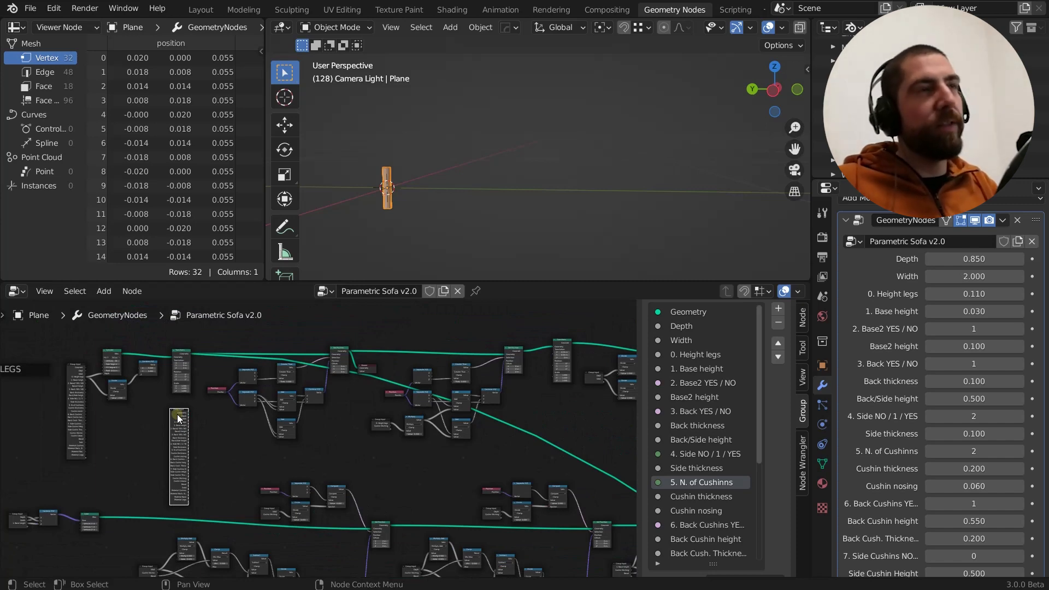
scroll(178, 419, down, 4)
middle_drag(179, 418, 124, 347)
scroll(149, 405, down, 2)
scroll(149, 405, up, 1)
scroll(242, 414, down, 1)
middle_drag(323, 451, 284, 385)
middle_drag(518, 557, 500, 501)
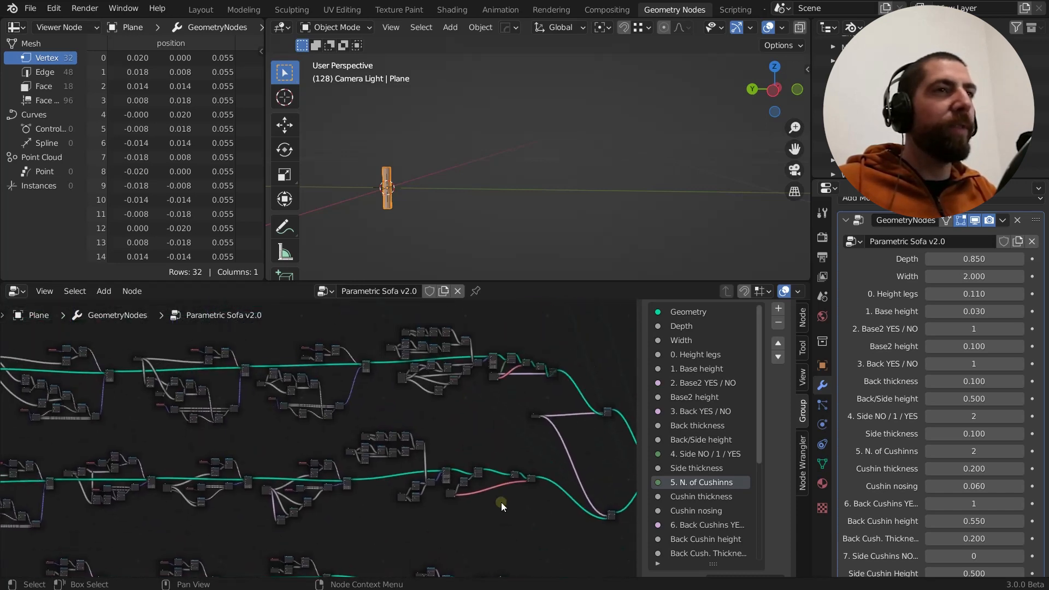
middle_drag(329, 436, 474, 542)
middle_drag(235, 441, 358, 540)
middle_drag(350, 433, 350, 473)
scroll(330, 441, up, 2)
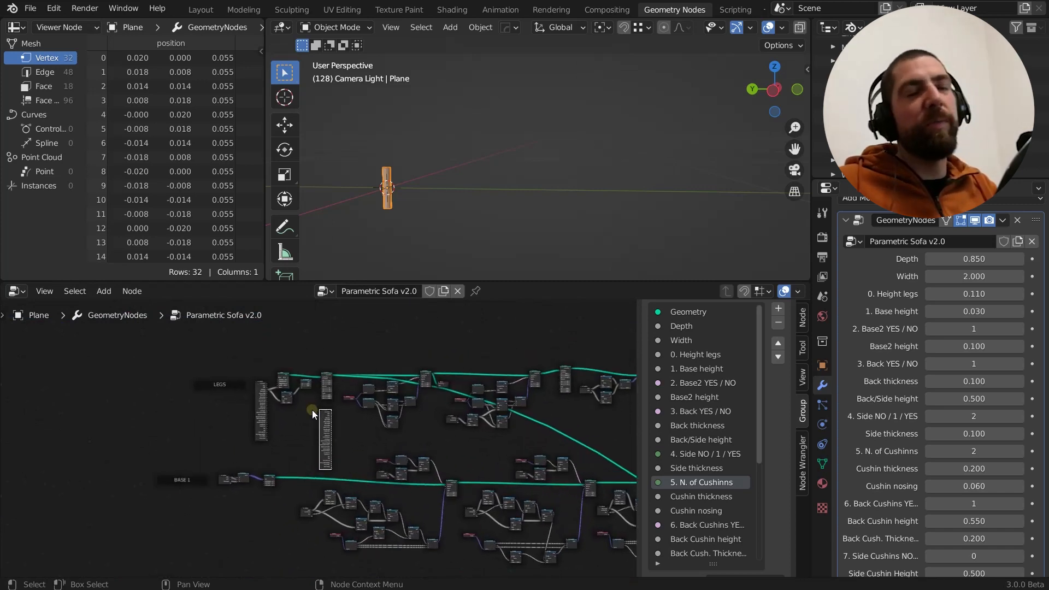
scroll(312, 410, up, 1)
middle_drag(290, 447, 190, 423)
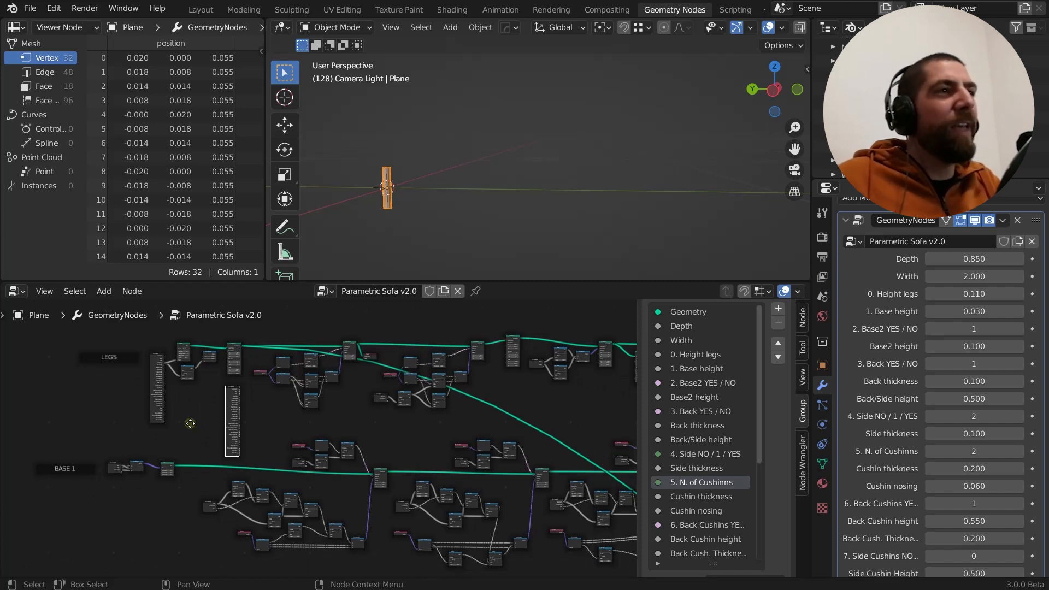
middle_drag(190, 423, 175, 422)
scroll(175, 421, up, 3)
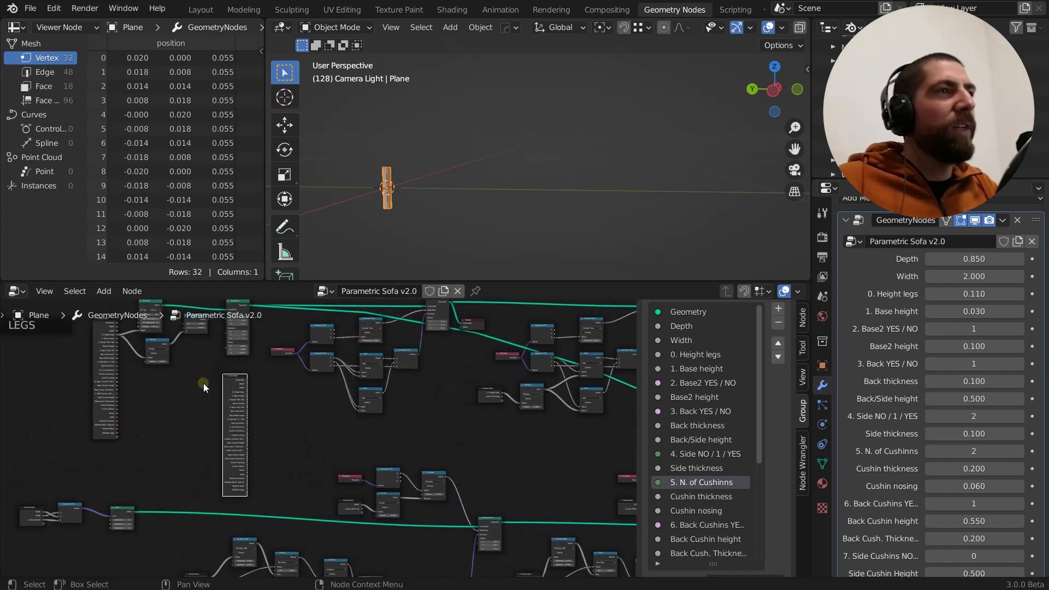
Delete the duplicated Group Input node below the Transform node
middle_drag(203, 383, 169, 409)
scroll(198, 377, up, 1)
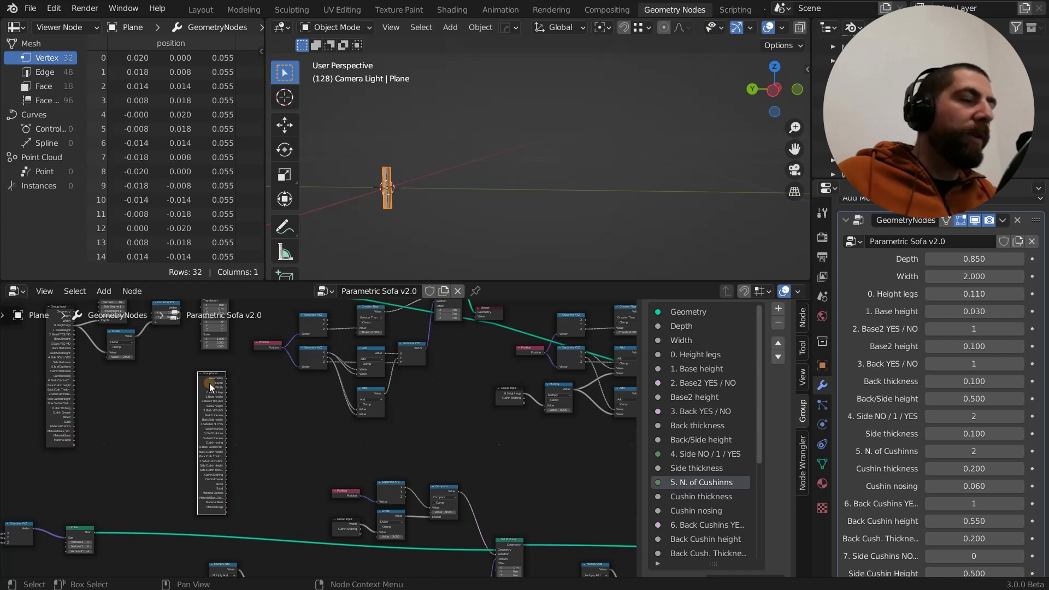
key(x)
middle_drag(178, 392, 214, 459)
scroll(111, 396, up, 1)
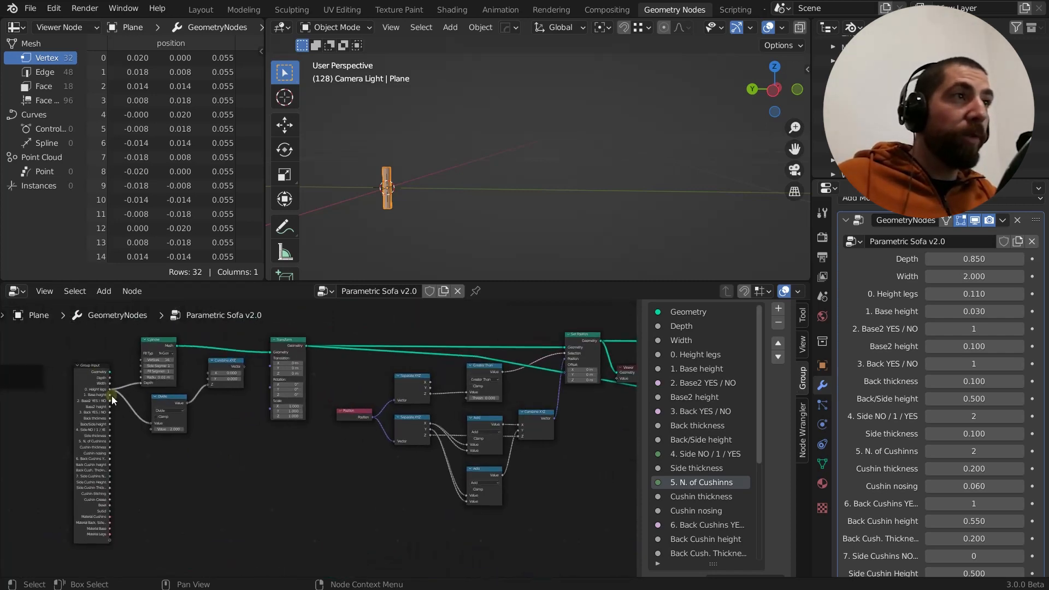
Hide the unused sockets of the legs' Group Input node, leaving only Height legs
scroll(98, 374, up, 3)
click(89, 386)
middle_drag(92, 392, 70, 393)
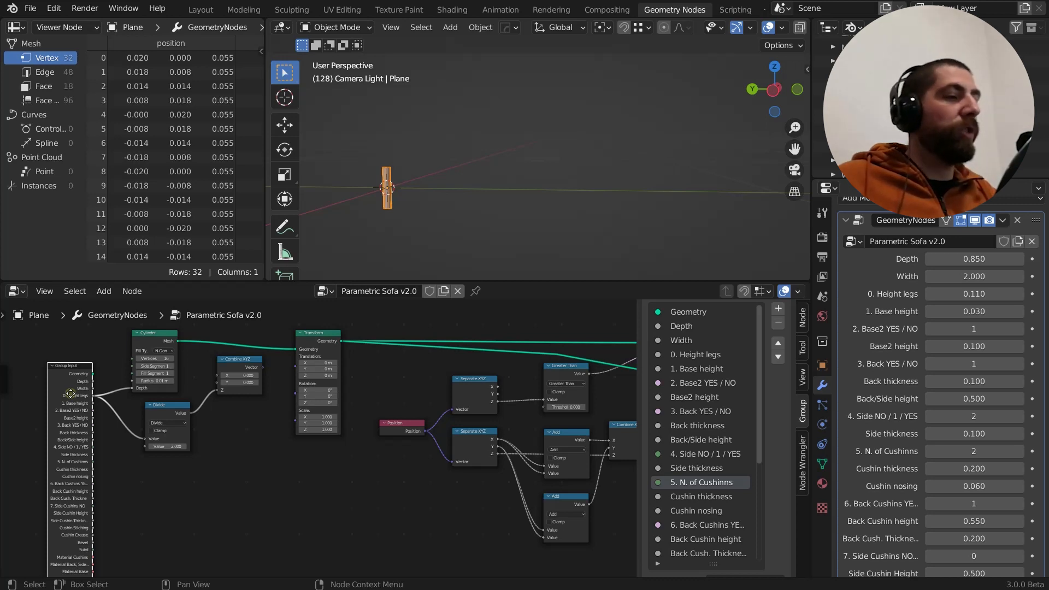
scroll(101, 390, down, 3)
mouse_move(128, 465)
middle_down()
mouse_move(133, 433)
mouse_move(124, 461)
middle_up()
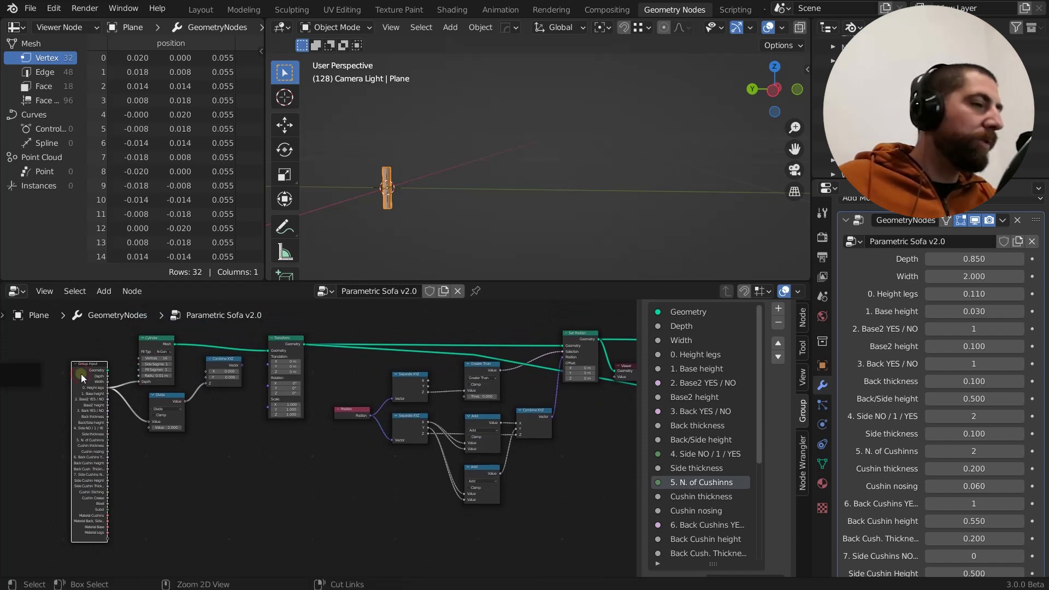
key(ctrl+h)
scroll(90, 376, up, 5)
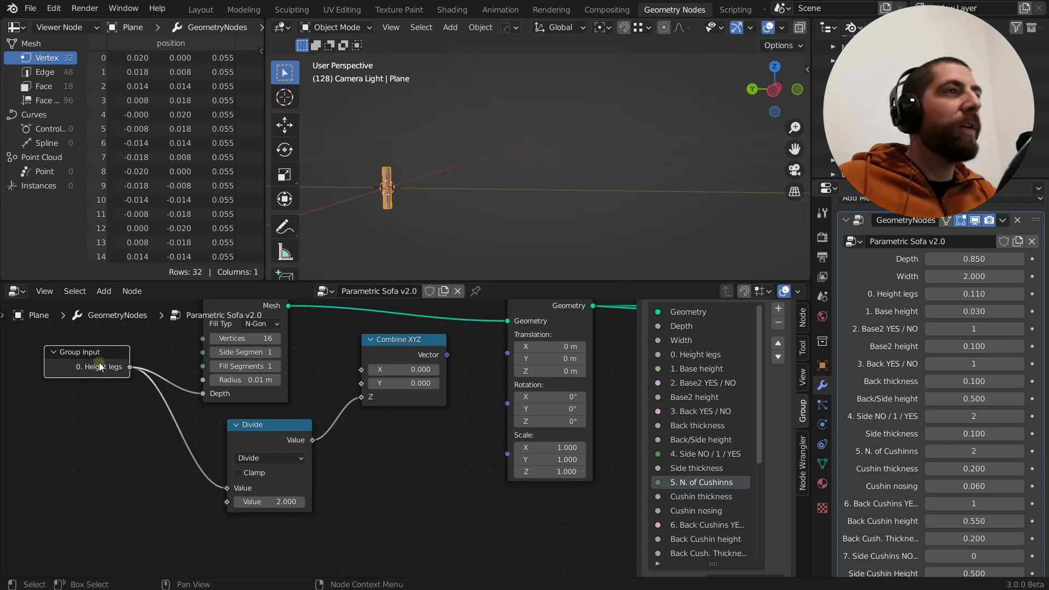
Show all sockets of the Group Input node again and hide the unused ones once more
scroll(82, 369, down, 3)
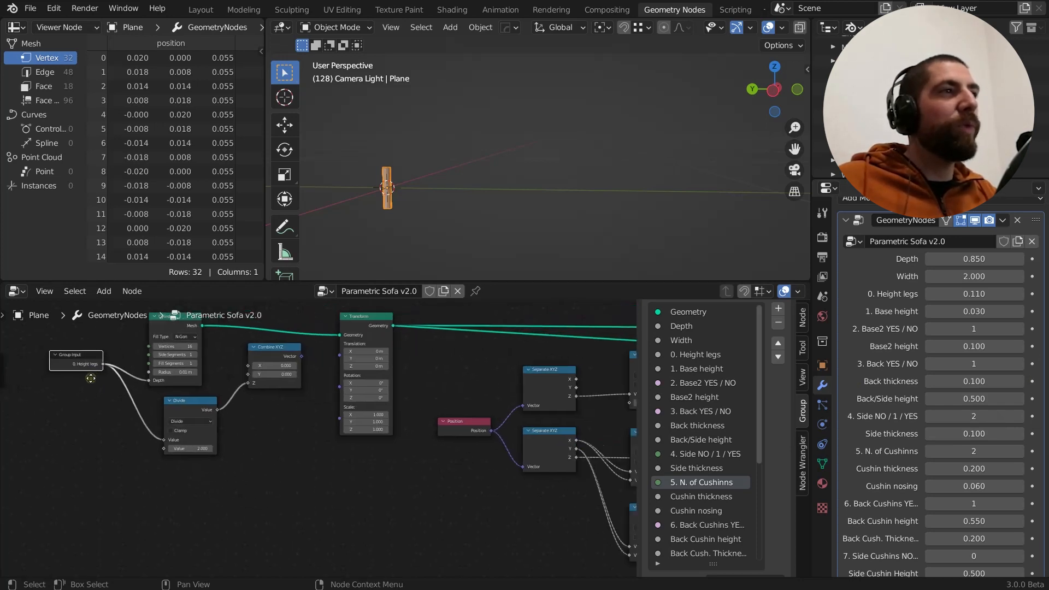
scroll(68, 367, up, 1)
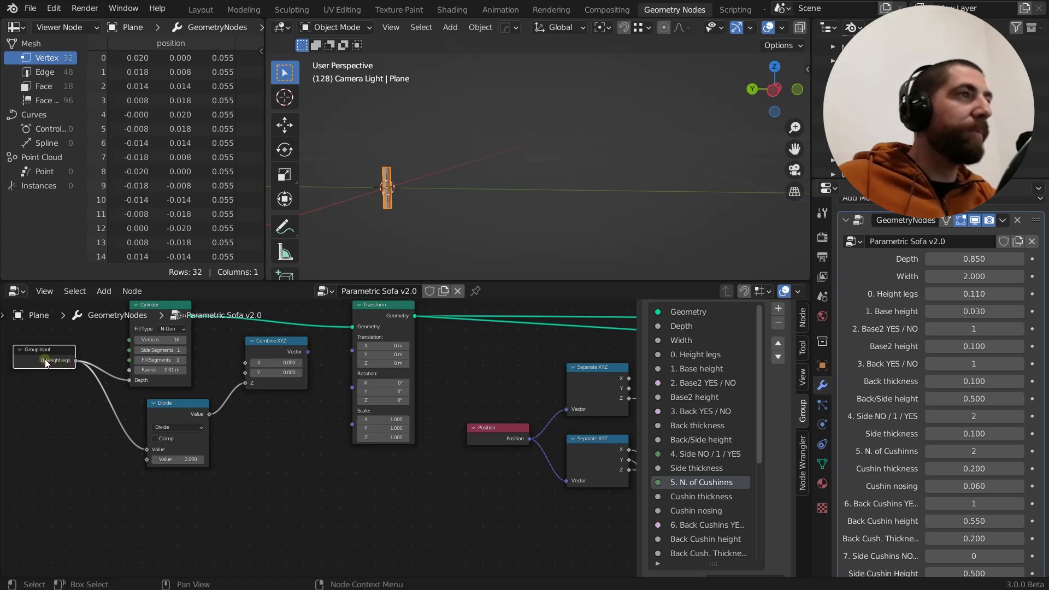
scroll(54, 360, up, 2)
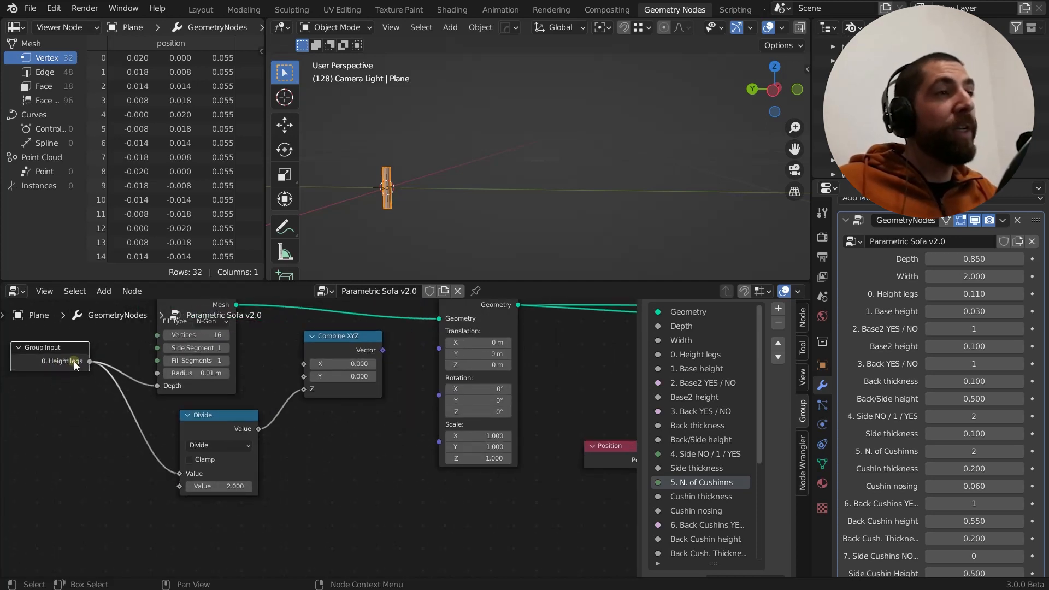
middle_drag(74, 365, 65, 389)
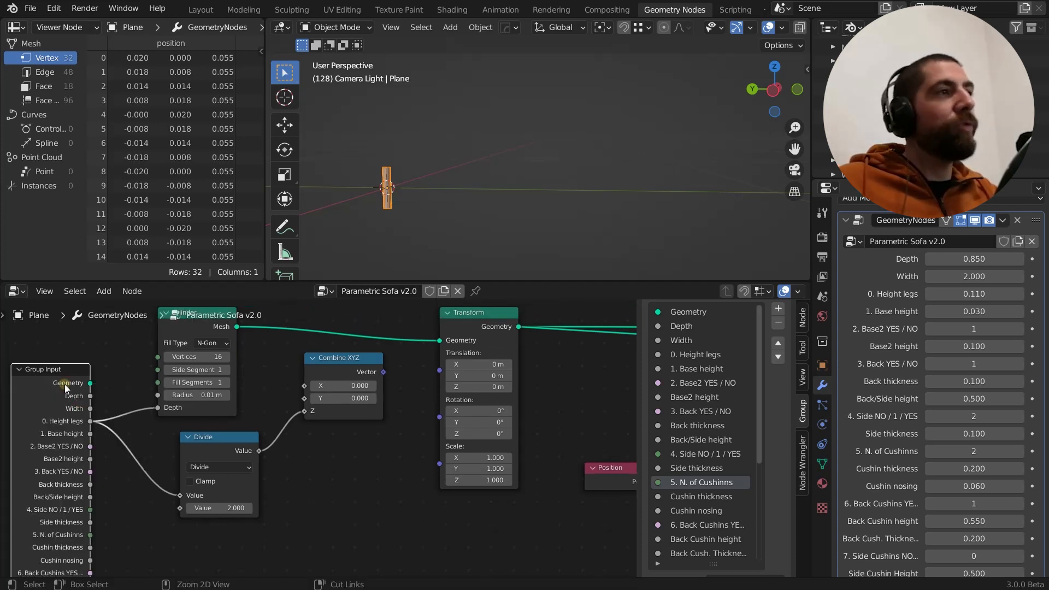
ctrl+scroll(109, 392, down, 1)
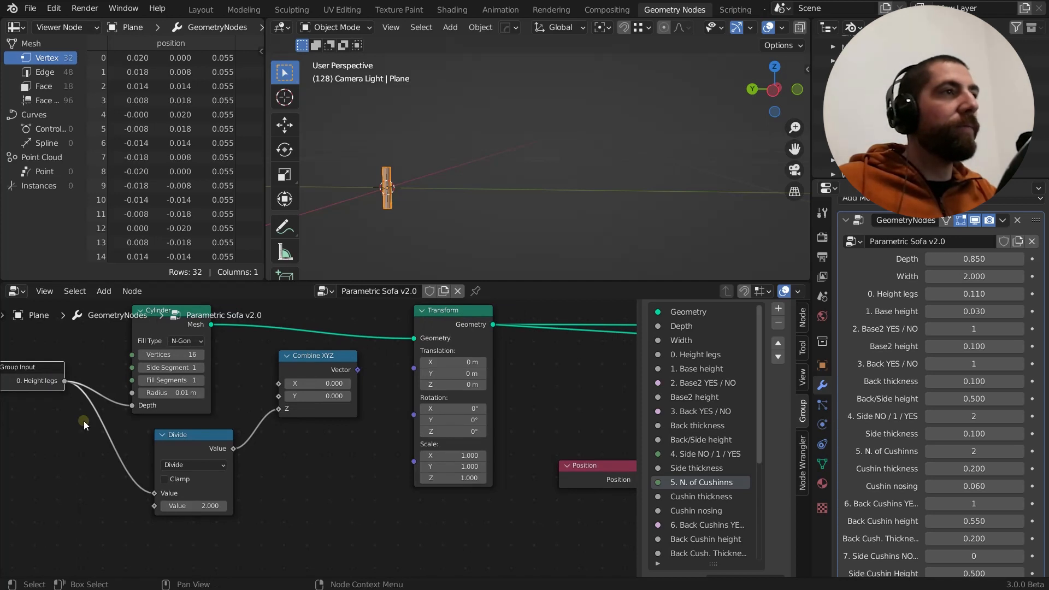
Annotate the leg in the viewport with a vertical line along its height, a midpoint mark and an arrow for the lower half
scroll(83, 421, down, 1)
scroll(84, 421, down, 1)
middle_drag(210, 403, 183, 399)
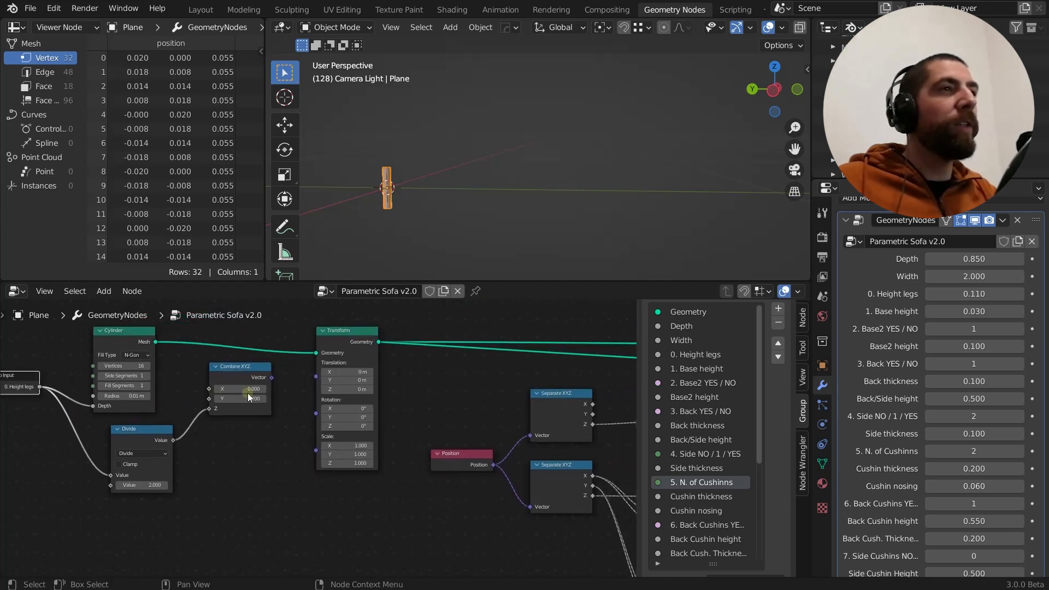
scroll(348, 372, up, 2)
scroll(349, 371, up, 1)
middle_drag(394, 161, 402, 217)
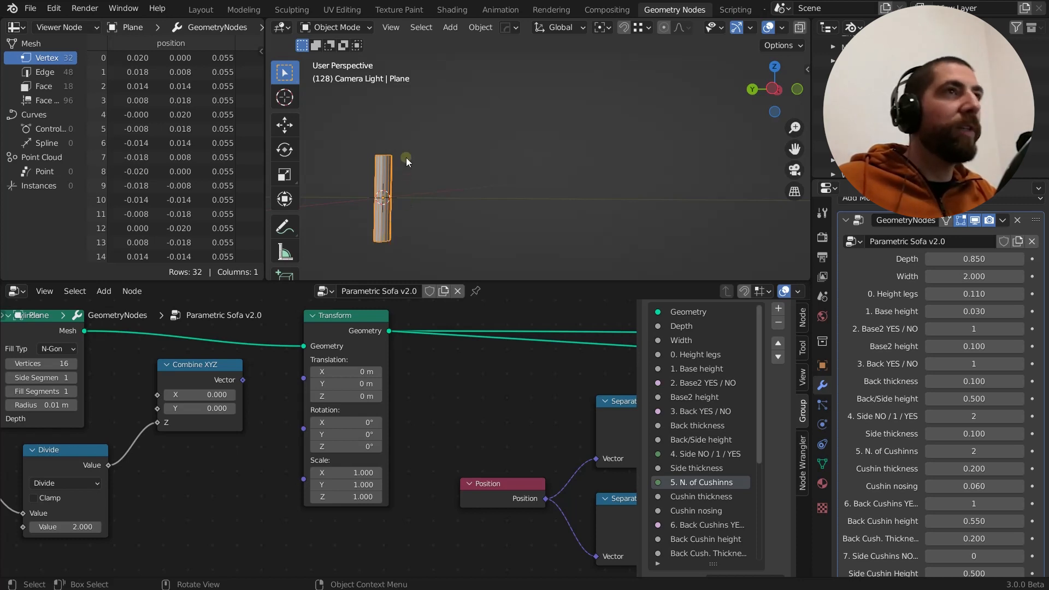
mouse_move(405, 157)
mouse_down()
mouse_move(409, 227)
mouse_move(417, 200)
mouse_up()
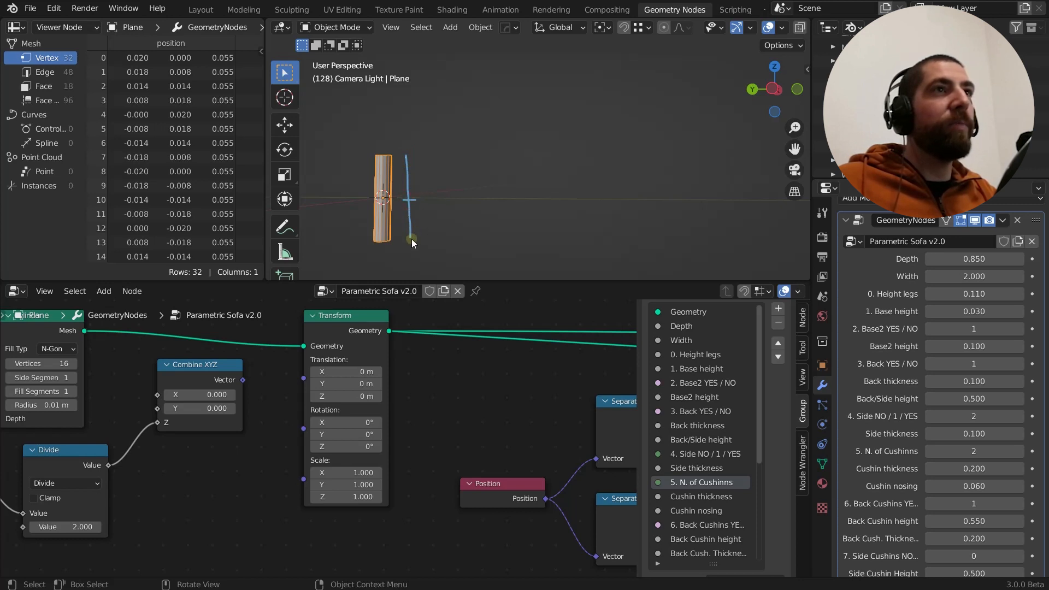
drag(411, 238, 426, 191)
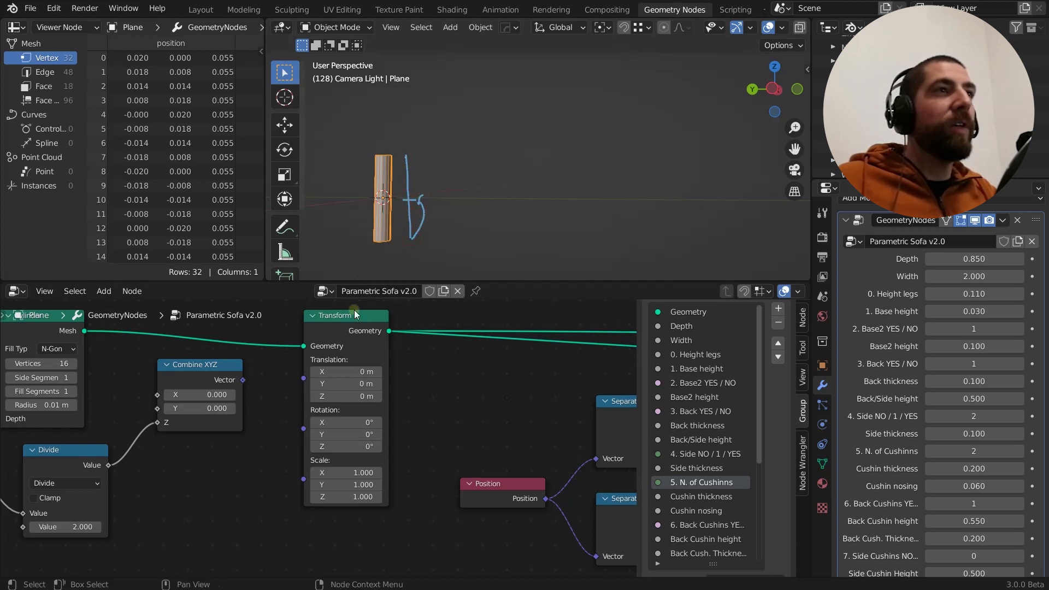
Set the Z translation of the leg's Transform node to 0.055 m
scroll(349, 426, up, 2)
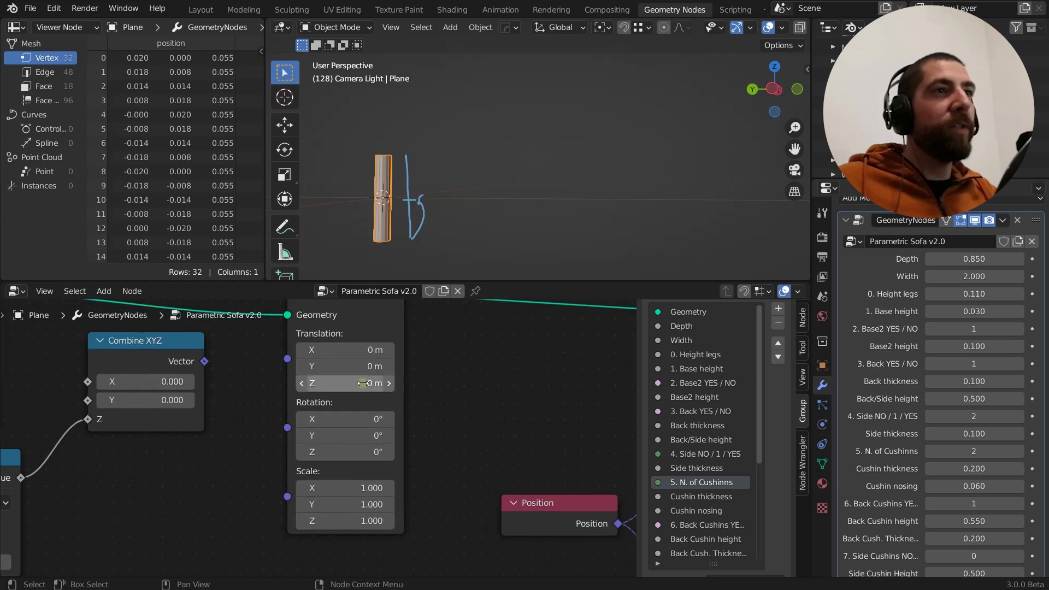
scroll(363, 383, down, 3)
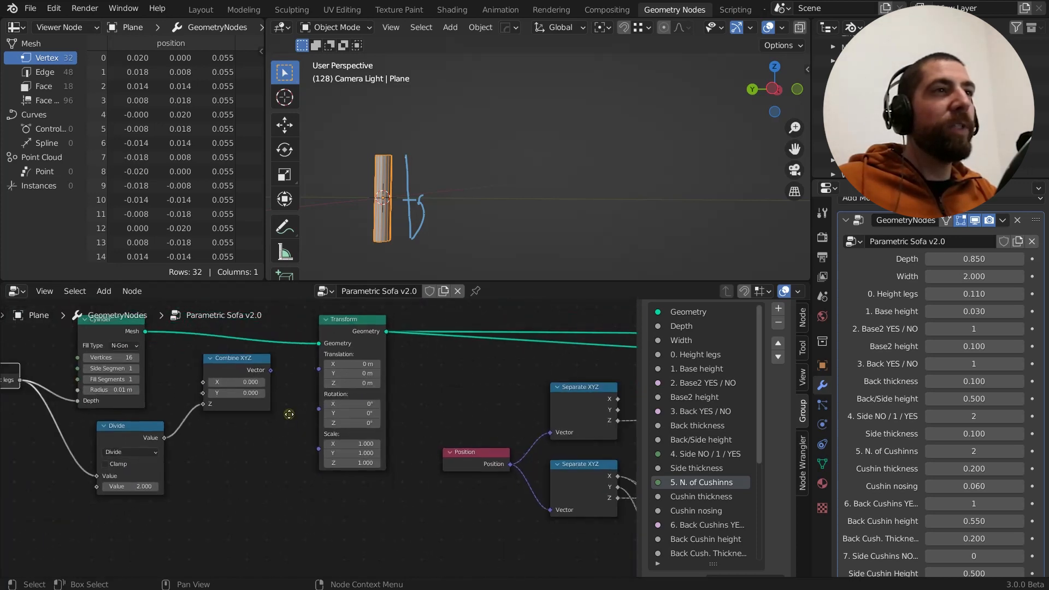
scroll(362, 383, up, 3)
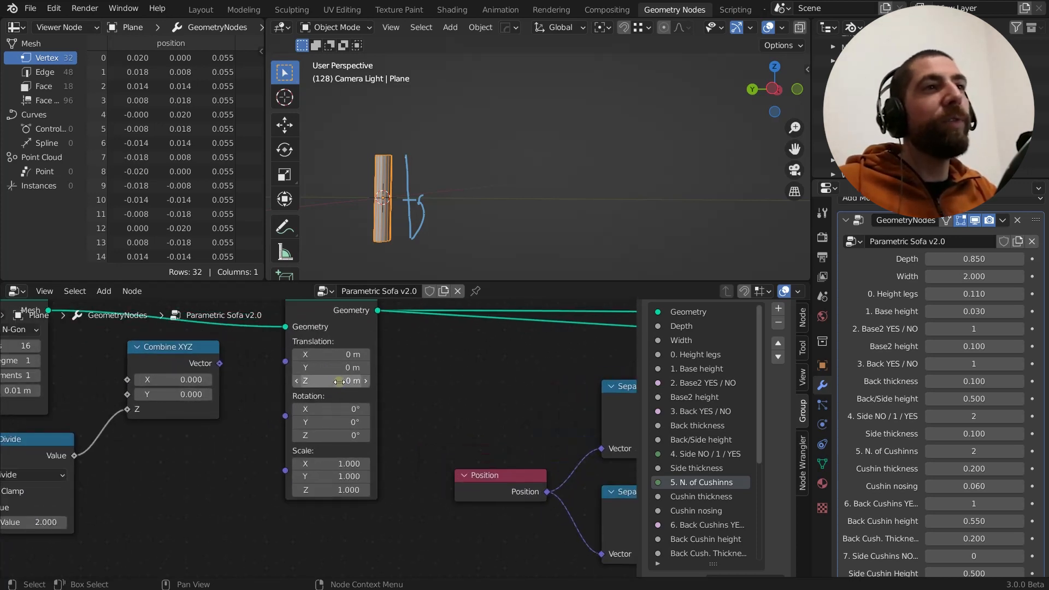
click(340, 382)
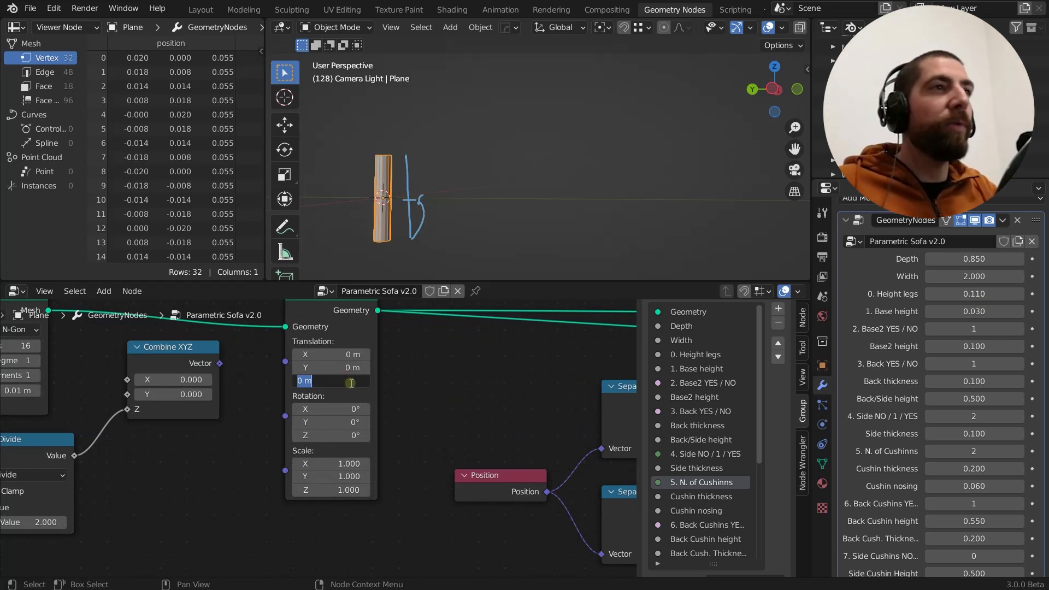
text(0.)
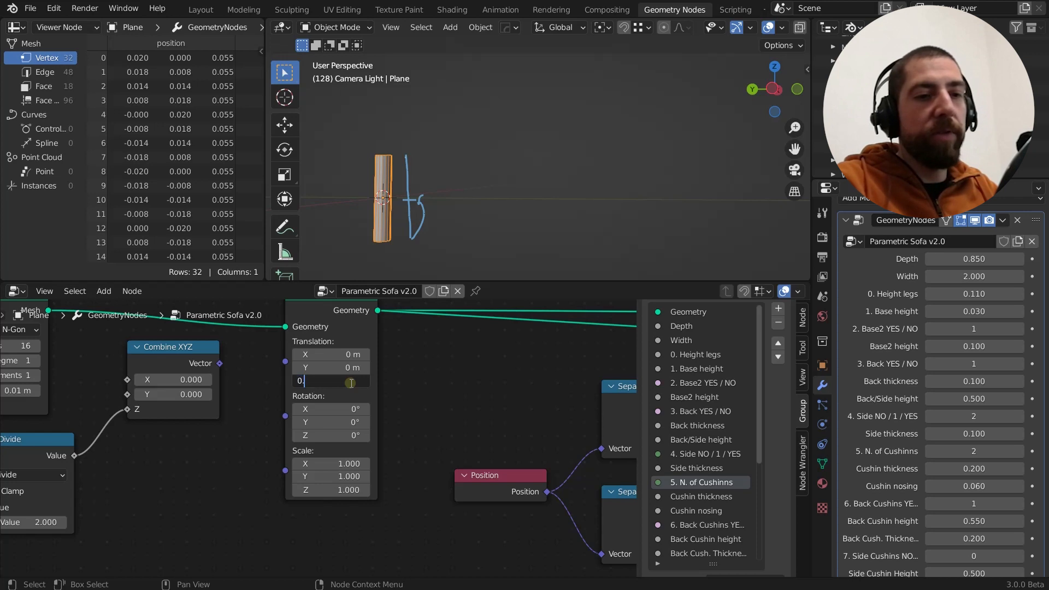
text(055)
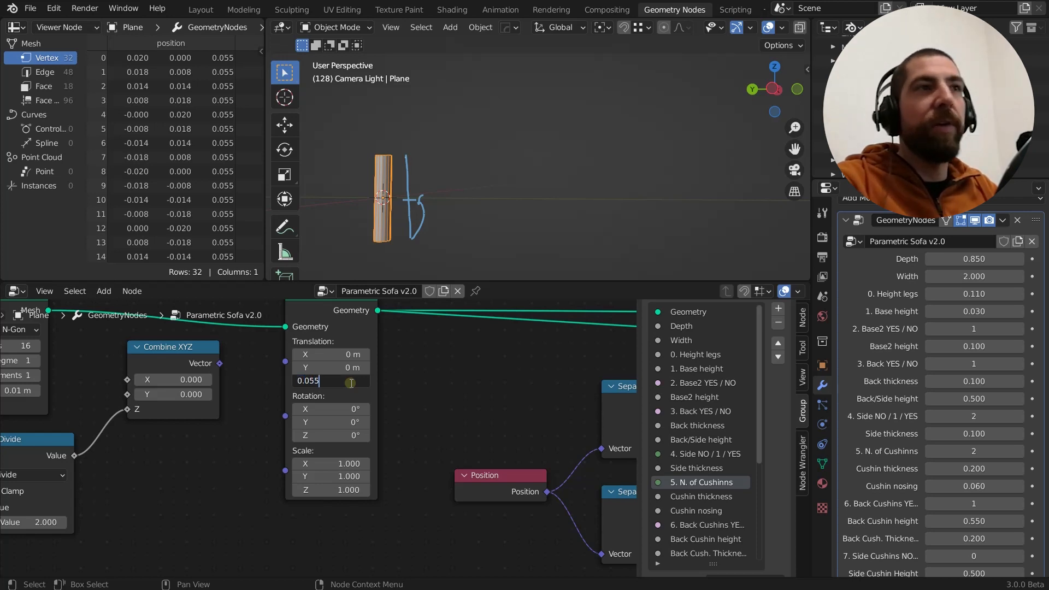
key(Return)
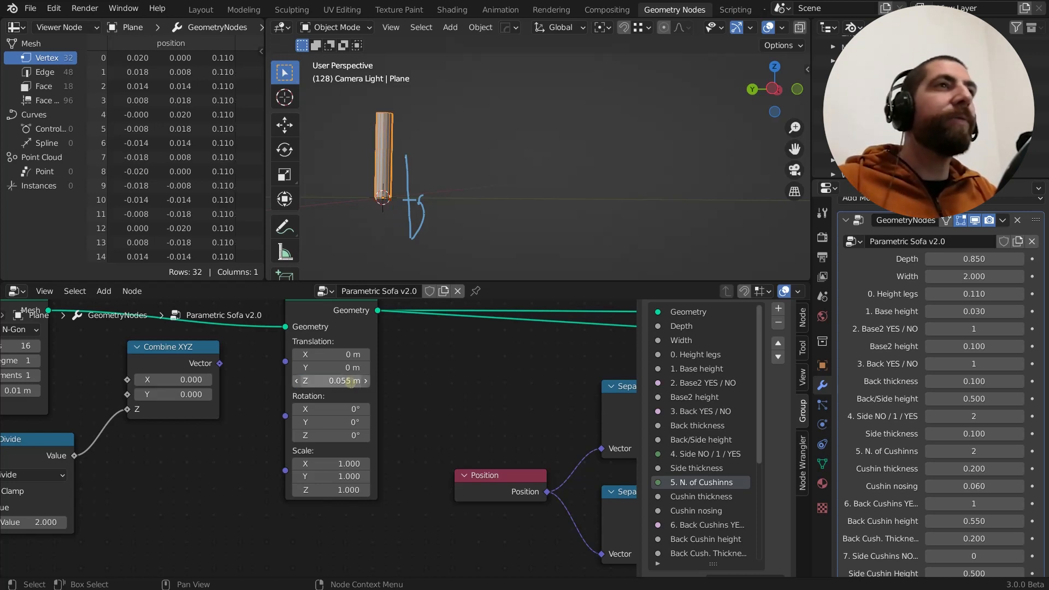
Raise the modifier's Height legs value to 0.210
middle_drag(415, 213, 440, 205)
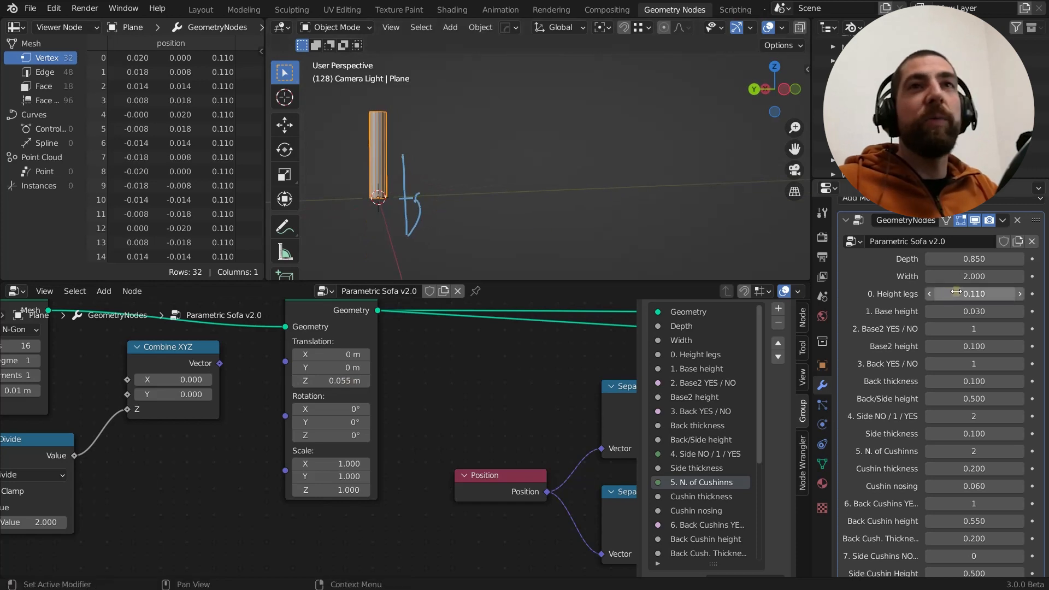
drag(972, 293, 978, 294)
Connect the Combine XYZ node's Vector output to the Translation input of the leg's Transform node
scroll(417, 420, down, 4)
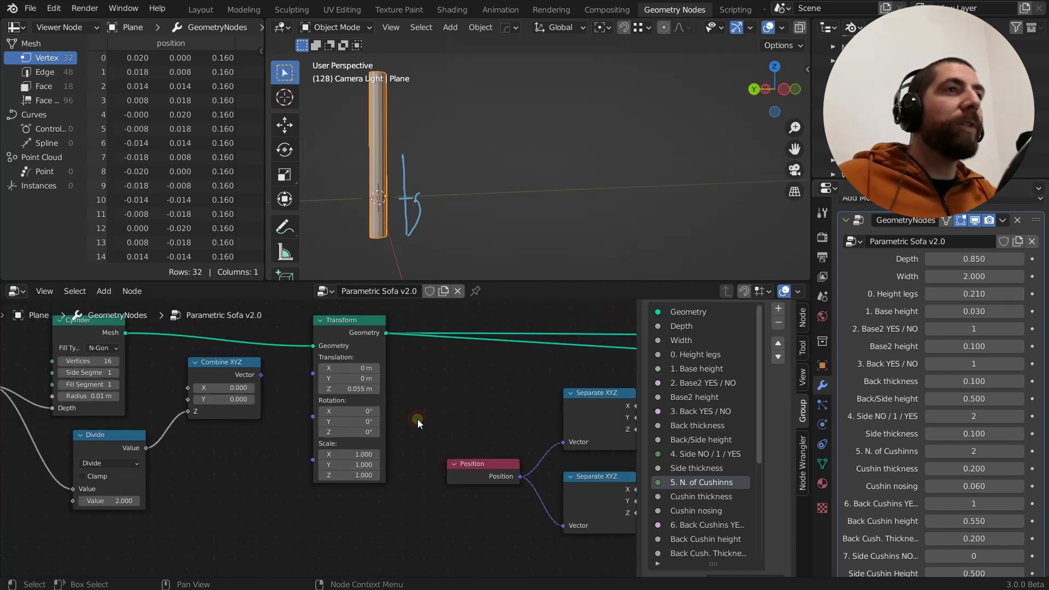
middle_drag(427, 411, 450, 412)
scroll(335, 381, up, 3)
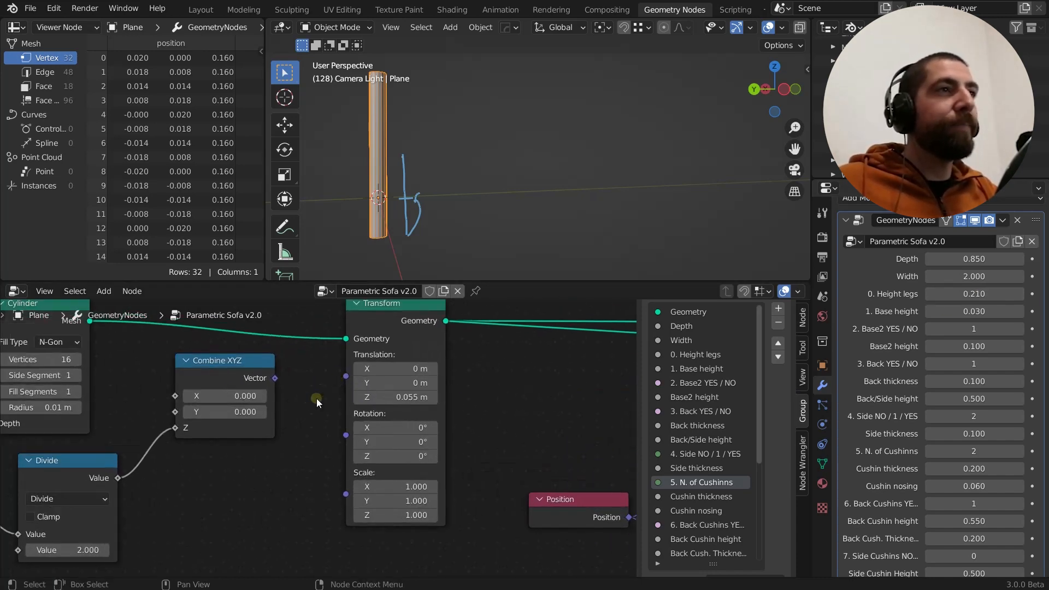
scroll(317, 398, up, 1)
click(258, 369)
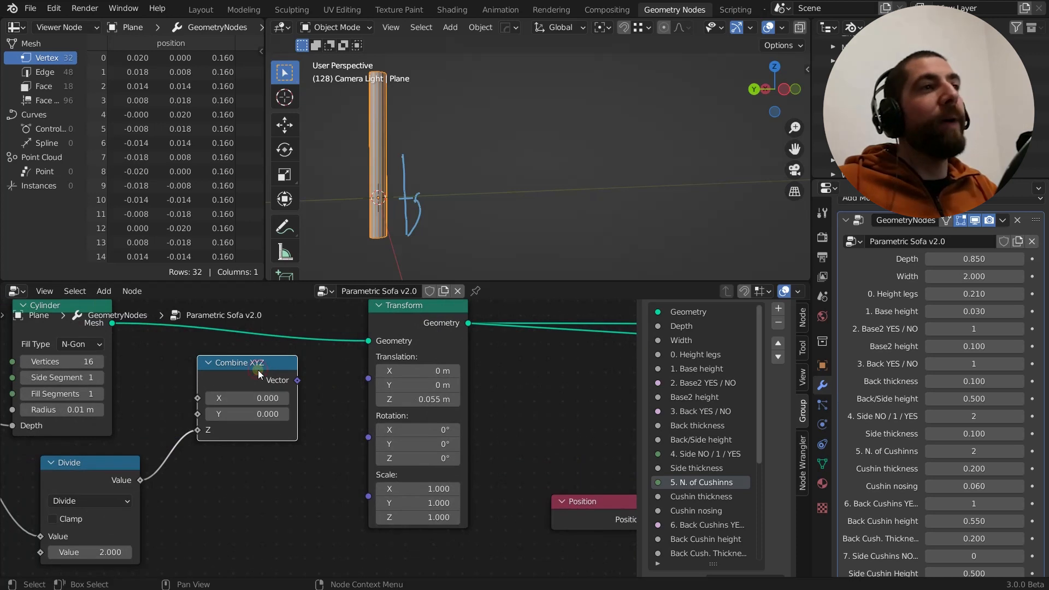
click(369, 378)
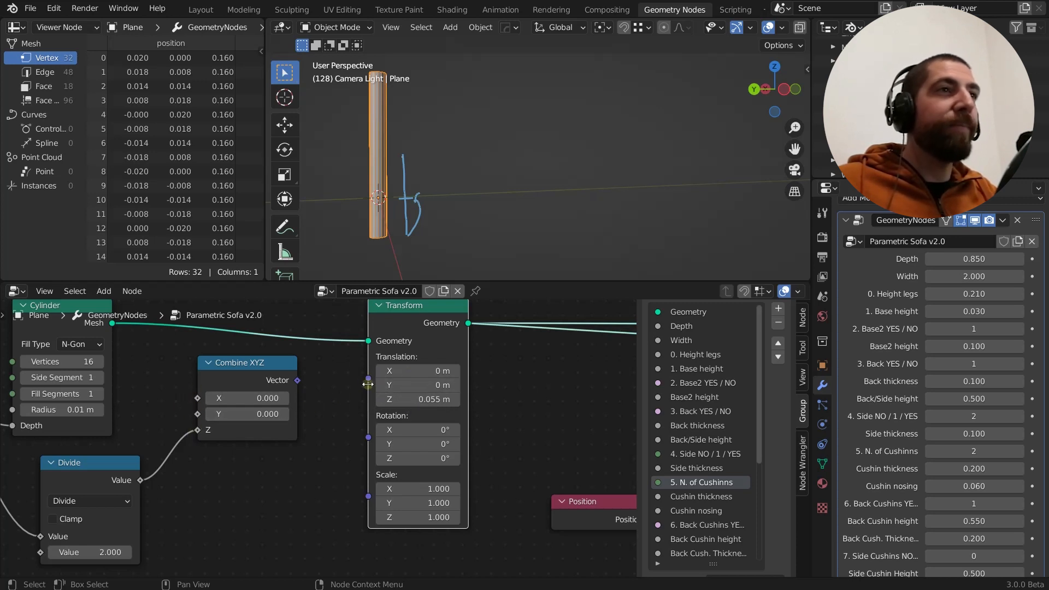
drag(368, 380, 299, 381)
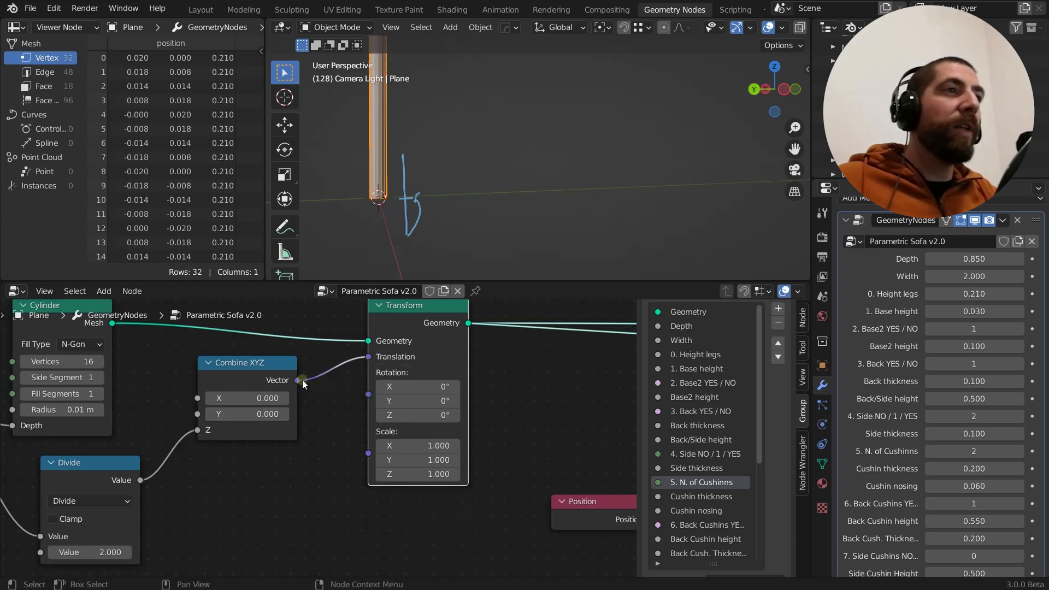
Disconnect the Divide node's output from the Z input of the Combine XYZ node
drag(198, 430, 259, 432)
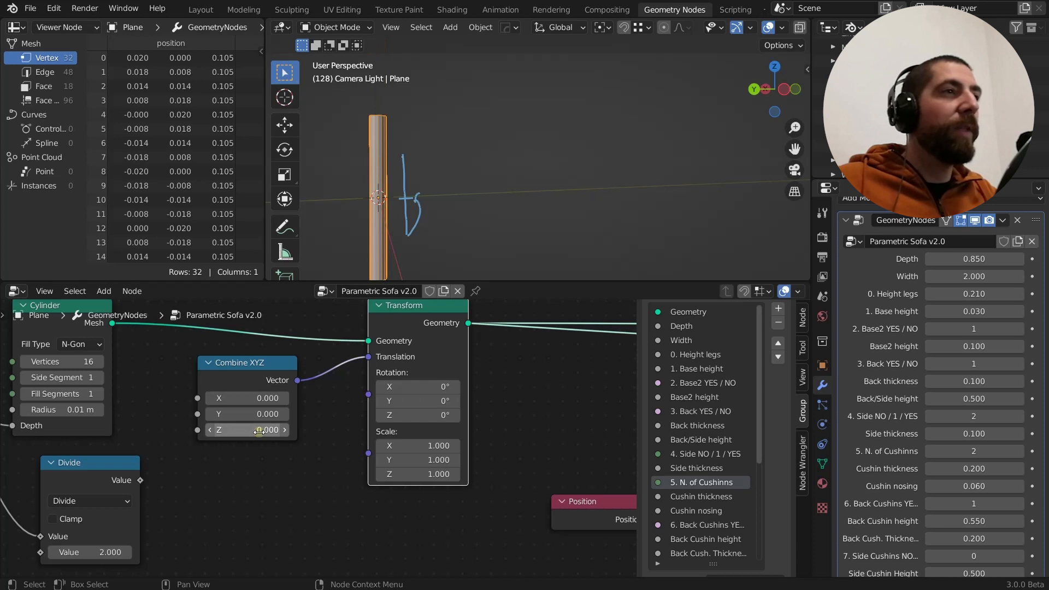
middle_drag(228, 481, 354, 438)
scroll(368, 432, down, 2)
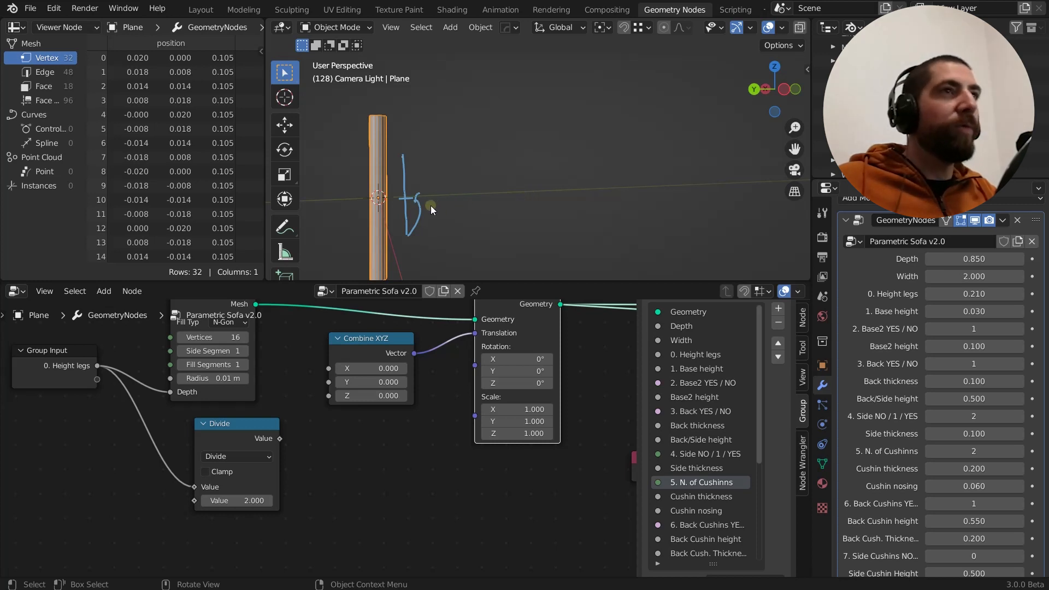
Sketch annotation arrows for the movement directions beside the leg and erase all annotations from the viewport
mouse_move(435, 202)
mouse_down()
mouse_move(465, 198)
mouse_move(462, 206)
mouse_move(430, 166)
mouse_move(445, 193)
mouse_up()
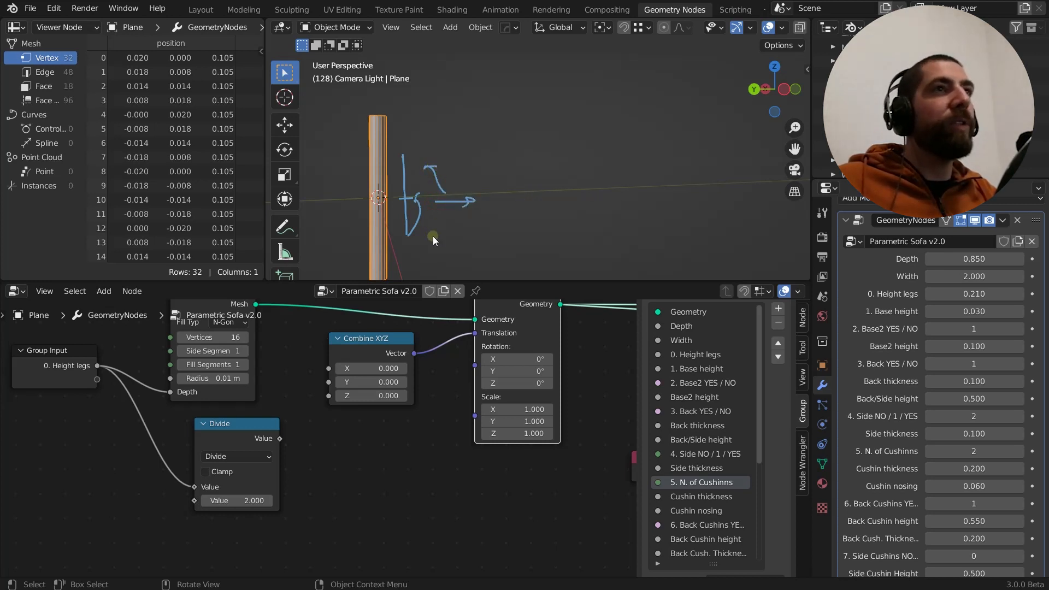
mouse_move(433, 238)
right_down()
mouse_move(412, 157)
mouse_move(474, 186)
right_up()
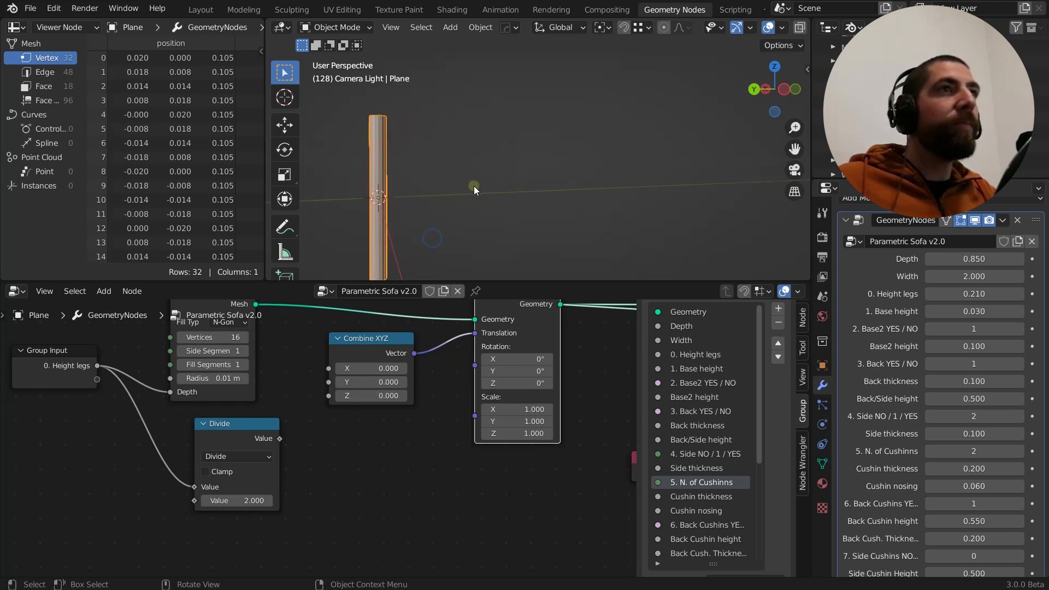
middle_drag(427, 219, 417, 242)
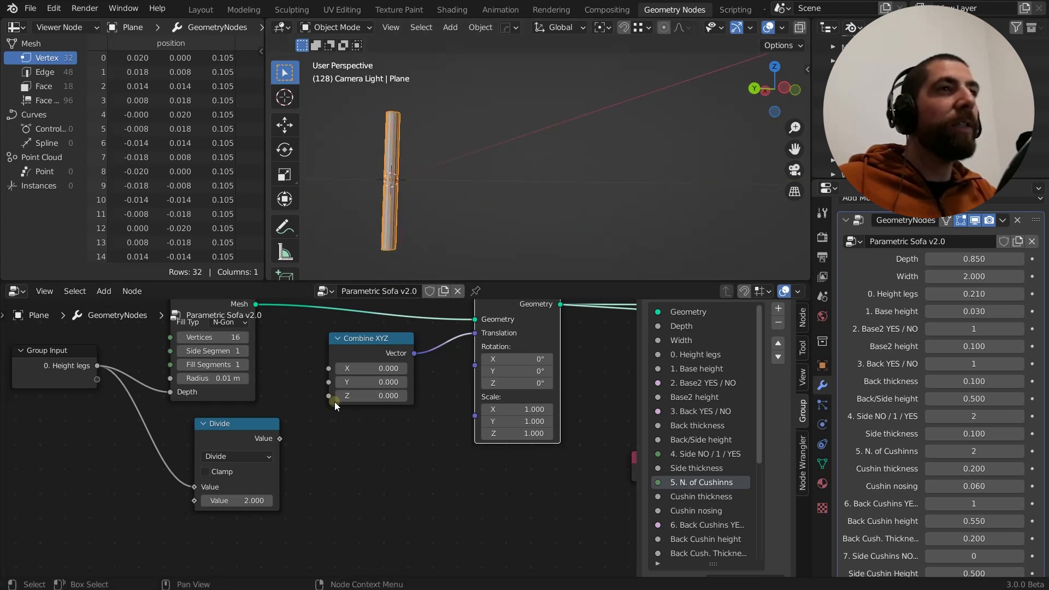
Examine the Group Input's Height legs output value and the list of math operations offered by the Divide node
middle_drag(343, 435, 360, 444)
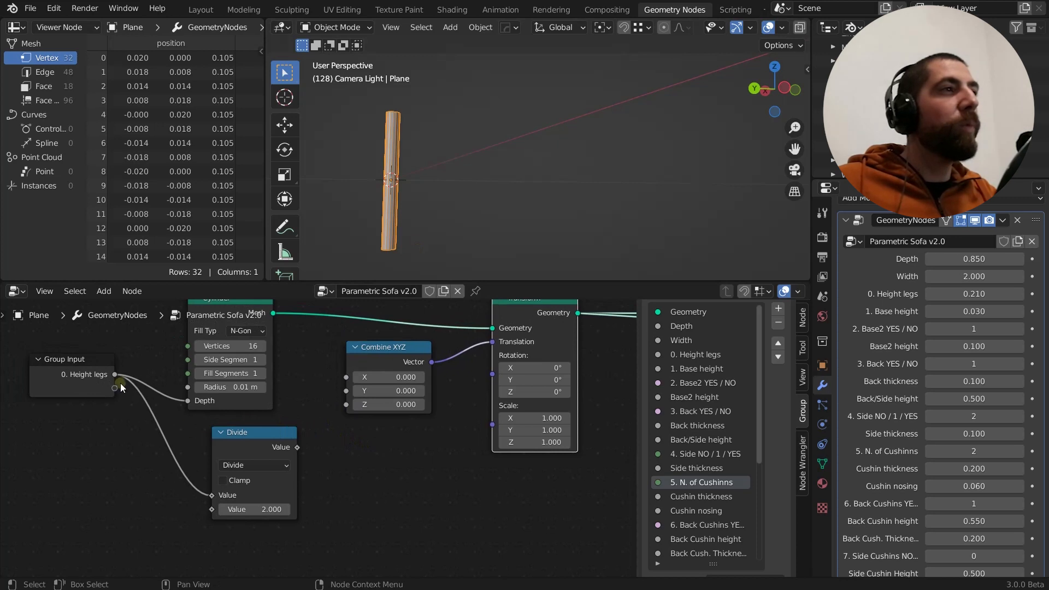
mouse_move(115, 376)
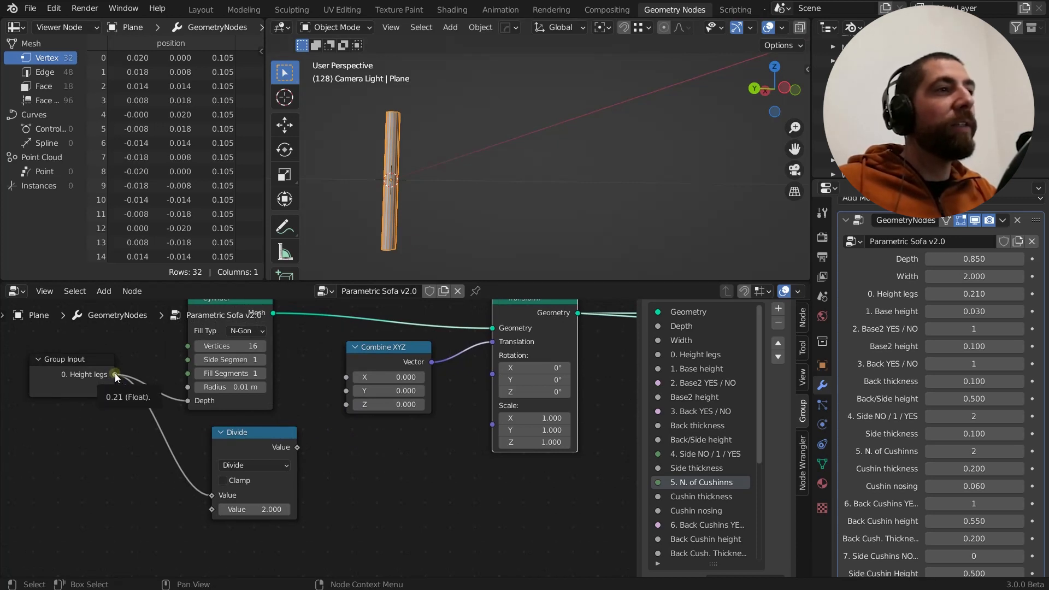
click(261, 433)
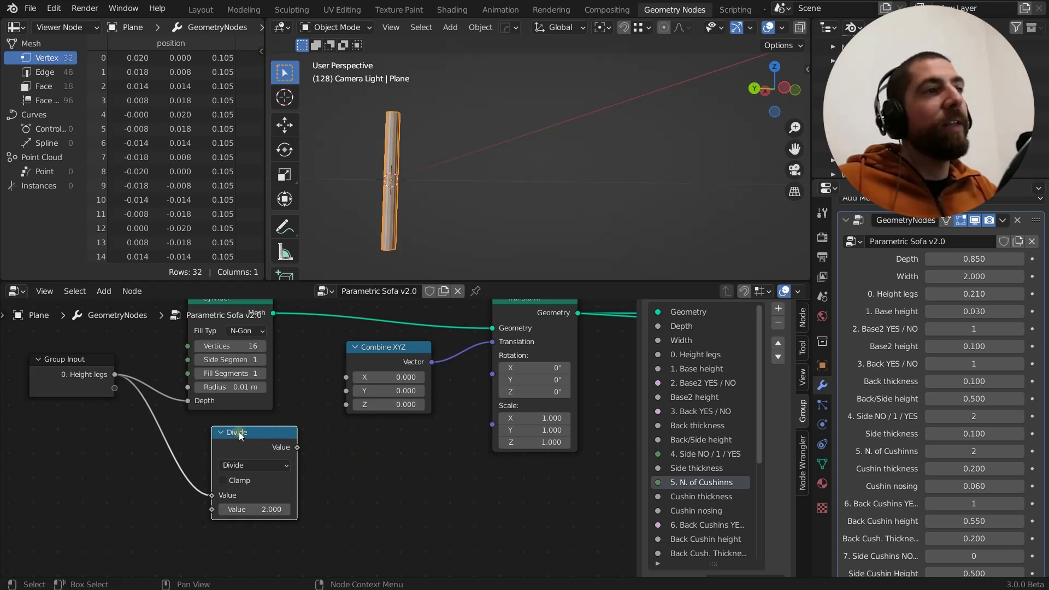
click(254, 463)
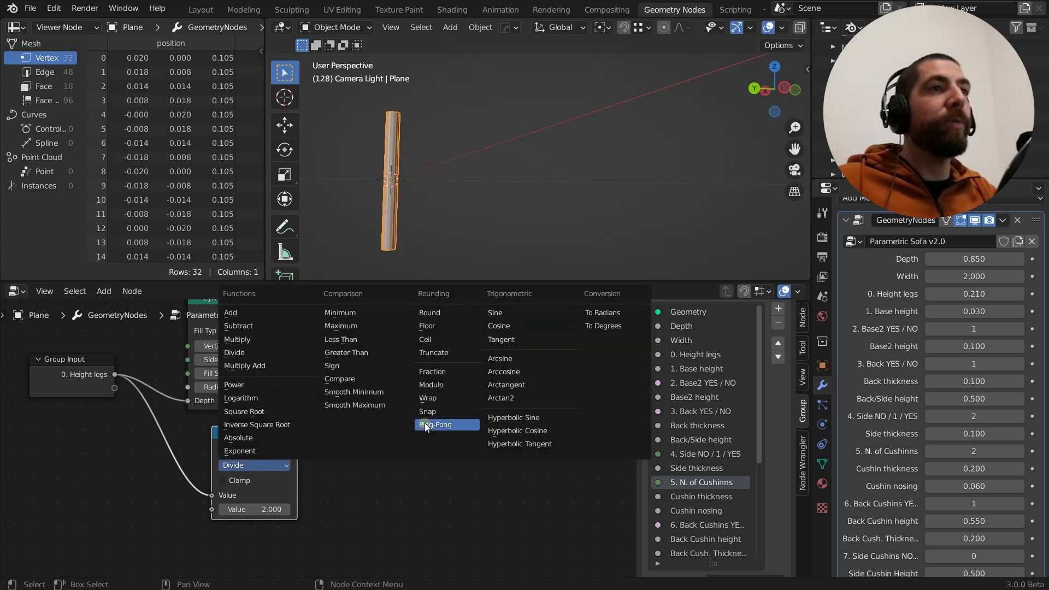
click(540, 481)
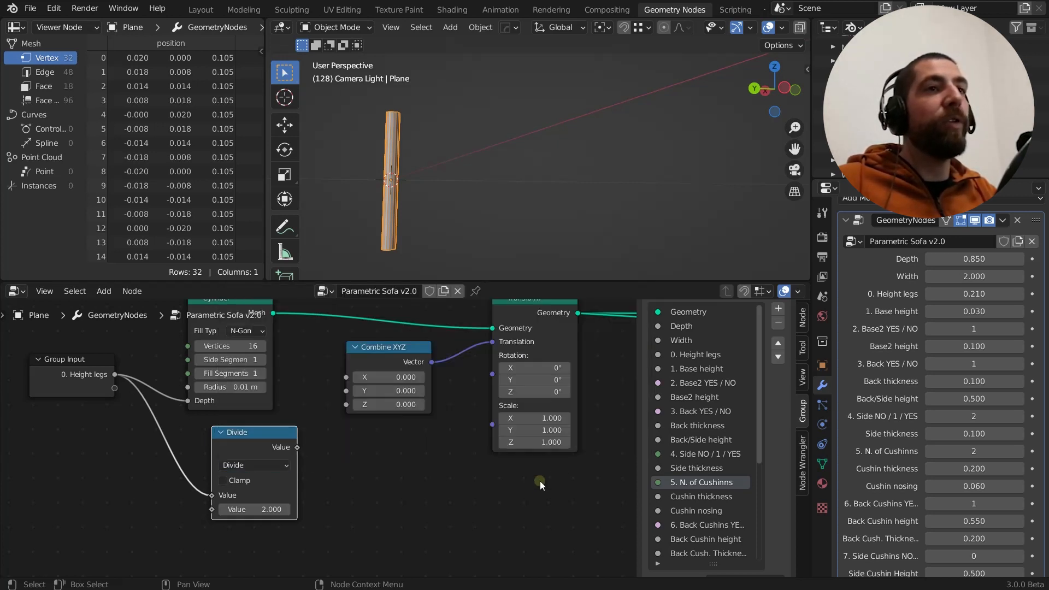
click(261, 469)
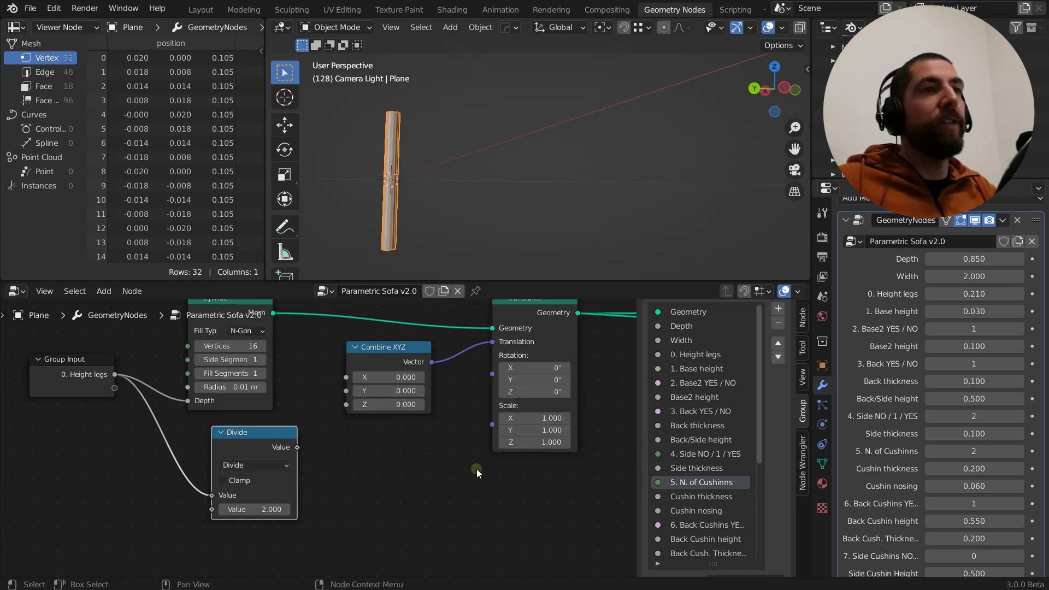
Add a Math node below the Combine XYZ node and set its operation to Square Root
middle_drag(445, 482, 404, 476)
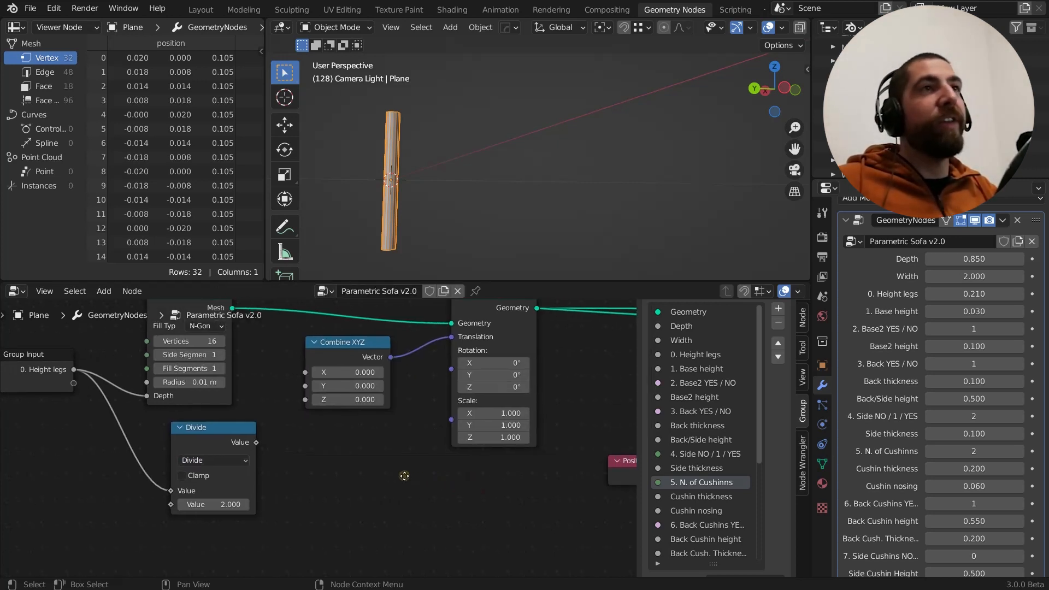
key(shift+a)
mouse_move(404, 479)
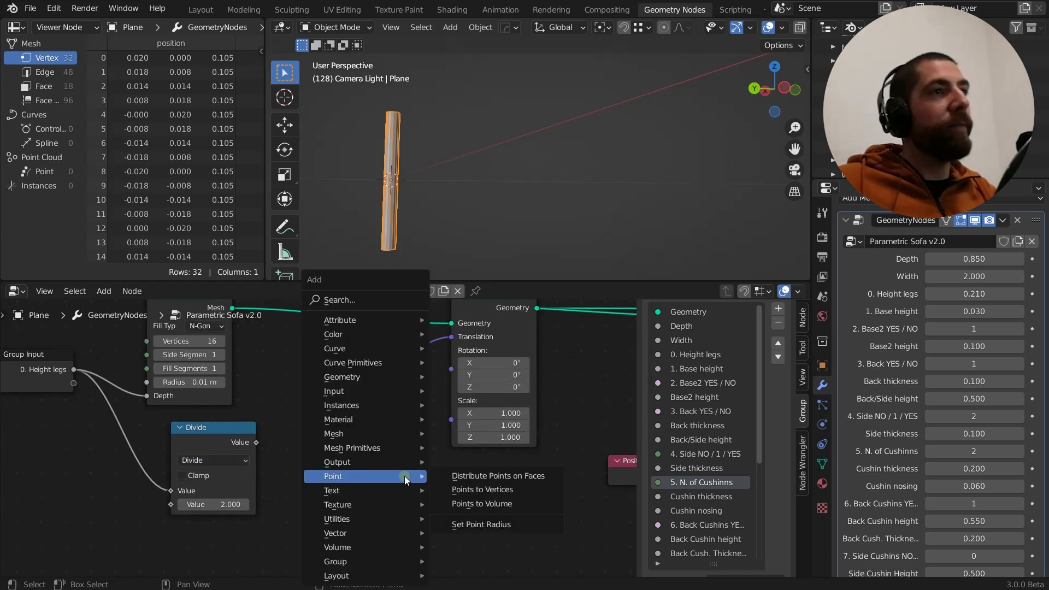
text(s)
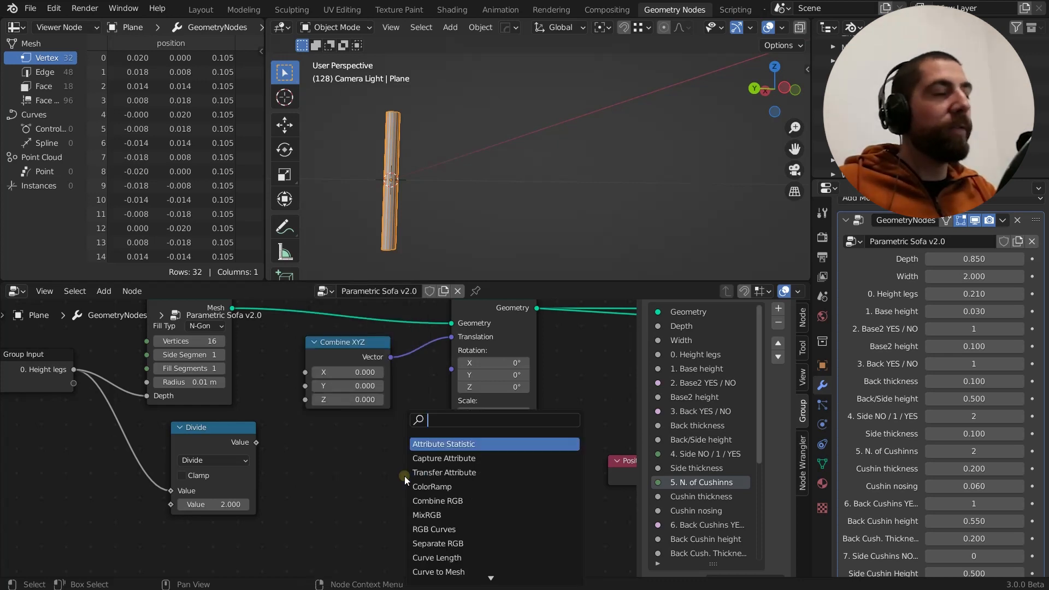
text(mat)
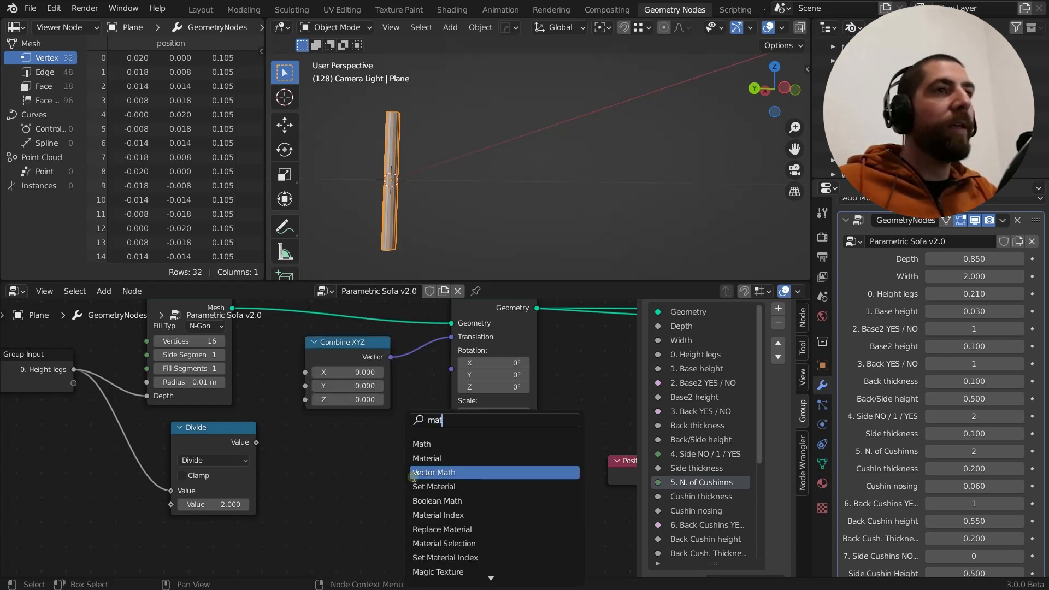
key(Return)
click(339, 417)
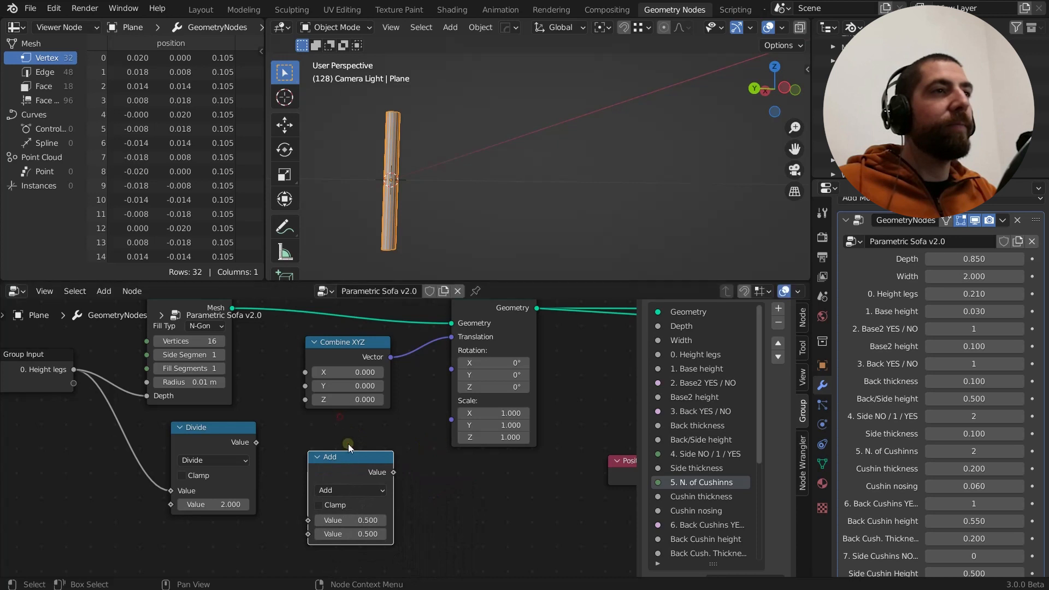
scroll(339, 397, up, 2)
click(329, 430)
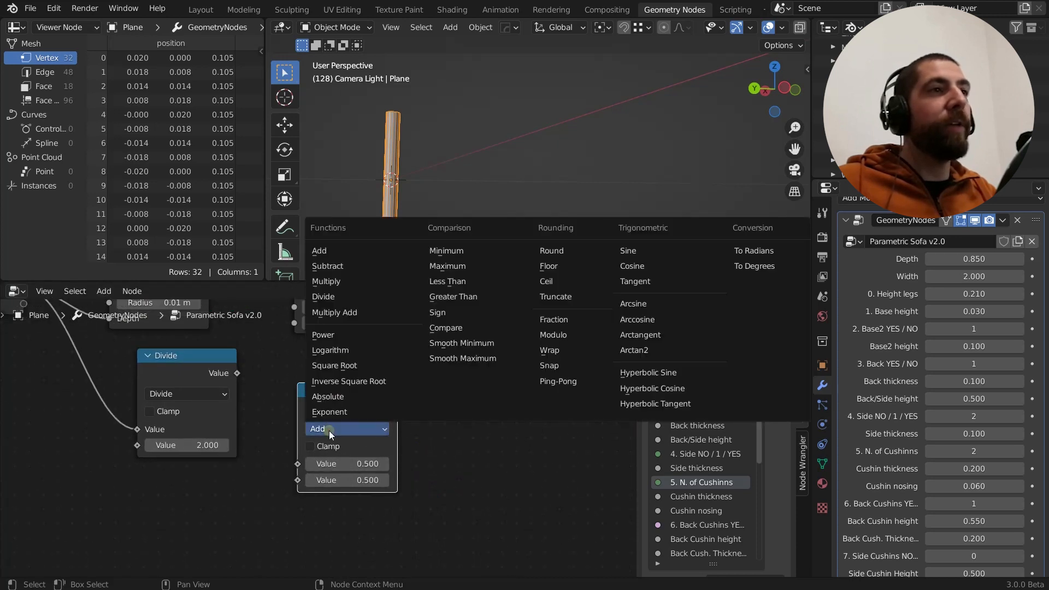
click(333, 365)
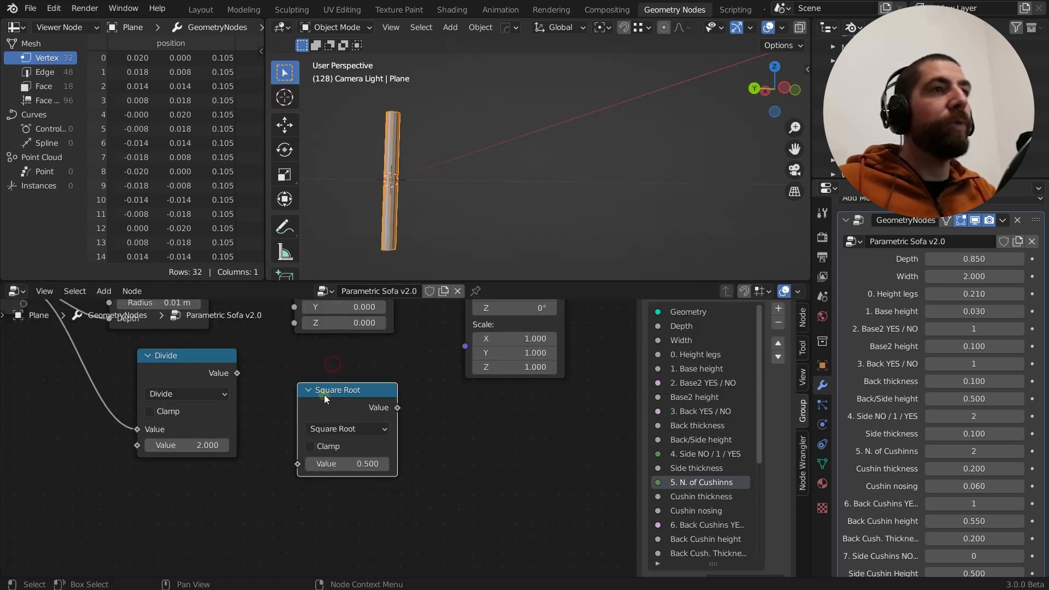
Delete the Square Root node below the Combine XYZ node
scroll(369, 389, down, 4)
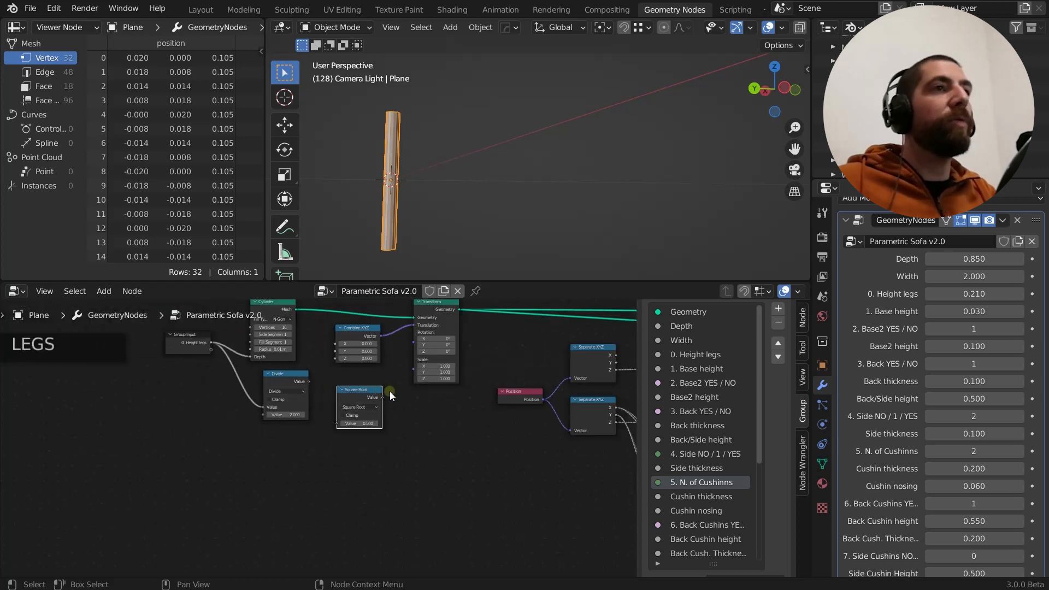
middle_drag(389, 391, 394, 424)
scroll(395, 424, up, 2)
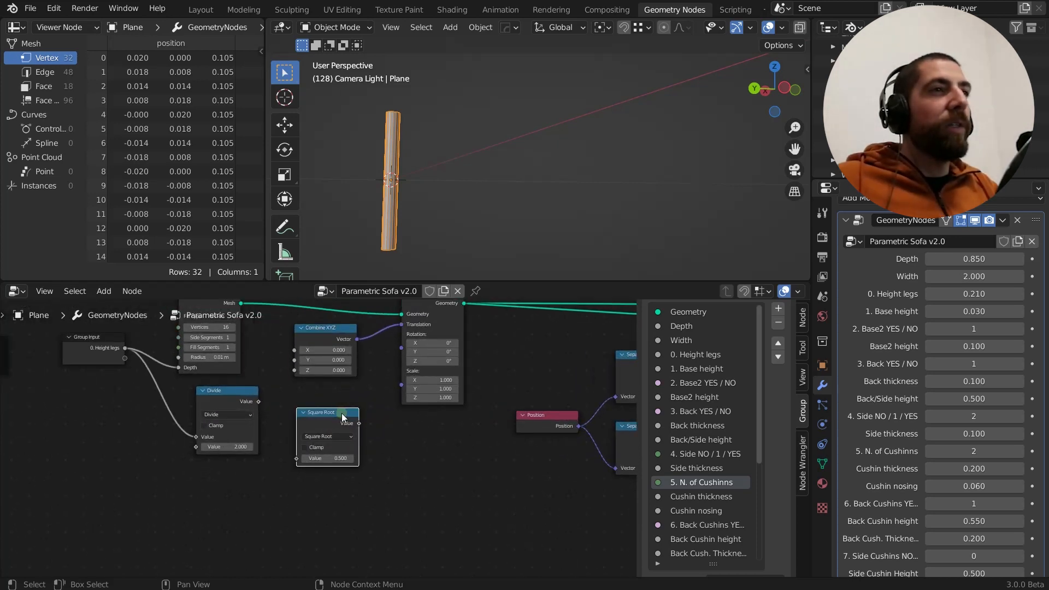
key(x)
scroll(284, 413, up, 2)
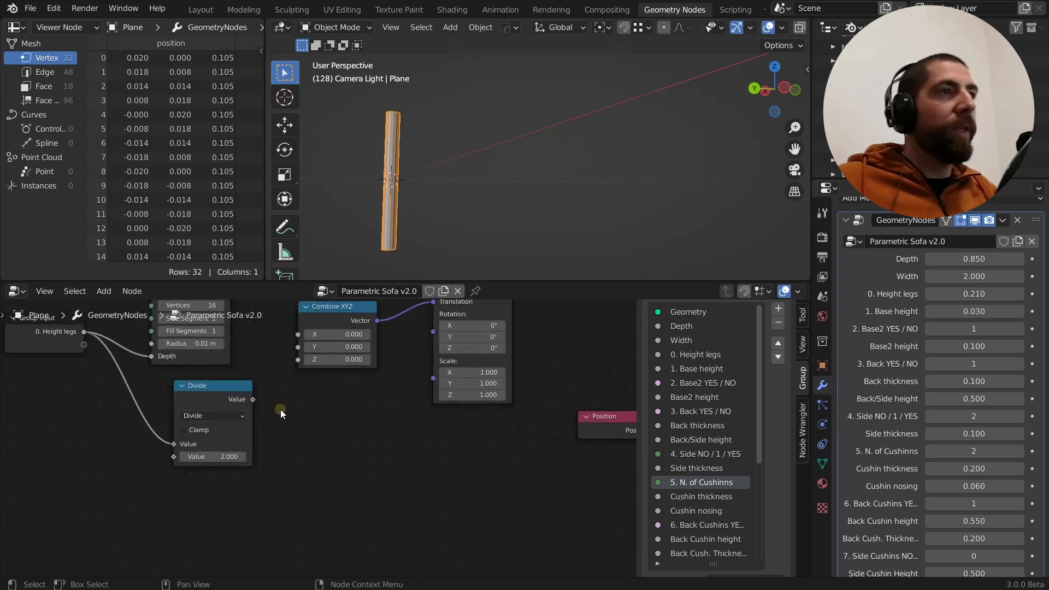
scroll(295, 417, down, 1)
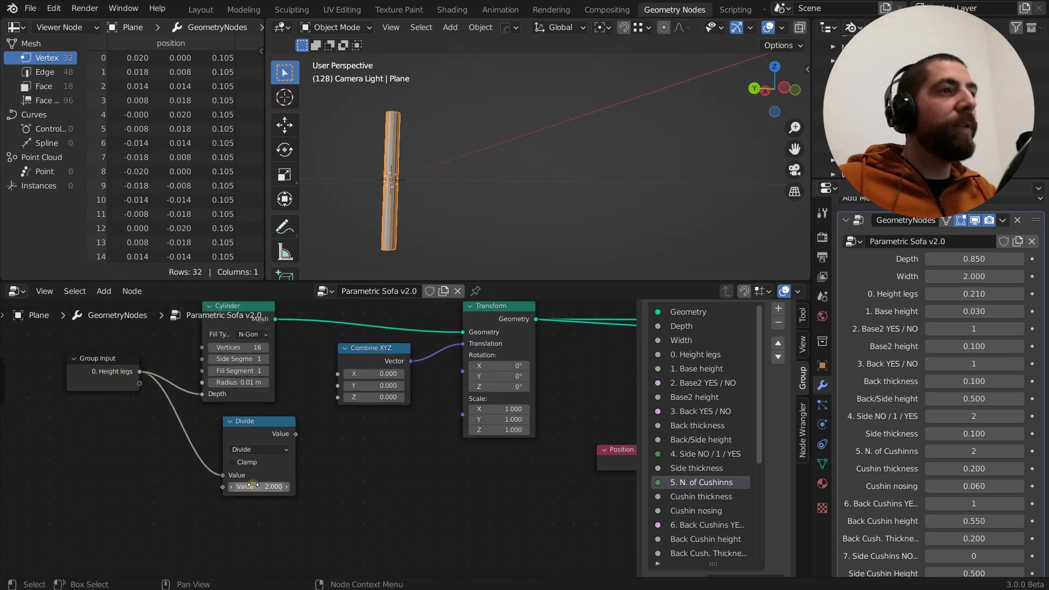
Connect the Divide node's Value output to the Z input of the Combine XYZ node feeding the leg's Translation
drag(297, 434, 317, 418)
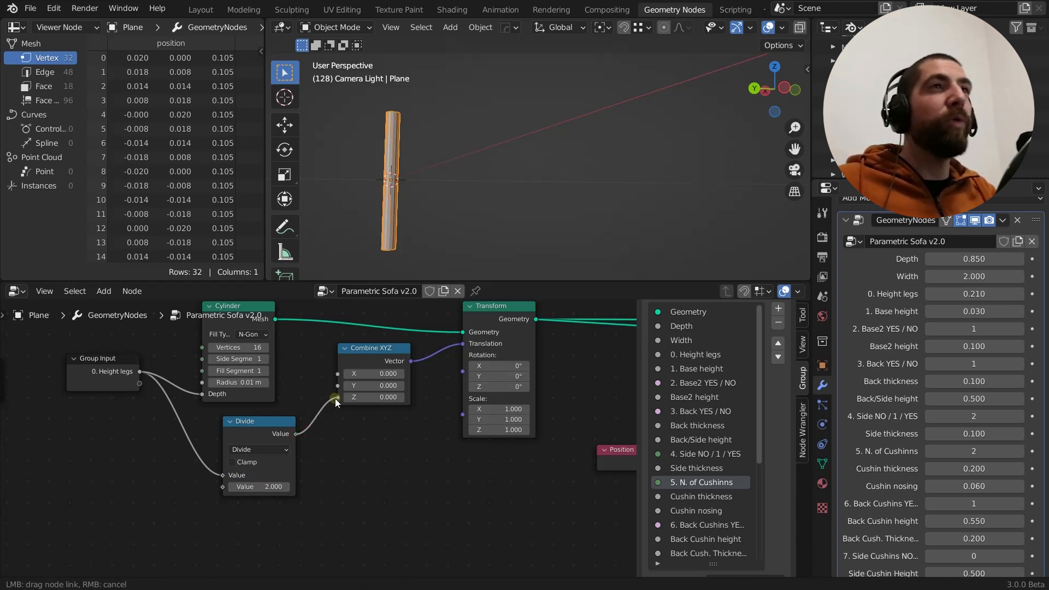
drag(335, 398, 336, 398)
mouse_move(443, 200)
middle_down()
mouse_move(478, 186)
mouse_move(478, 195)
mouse_move(451, 194)
middle_up()
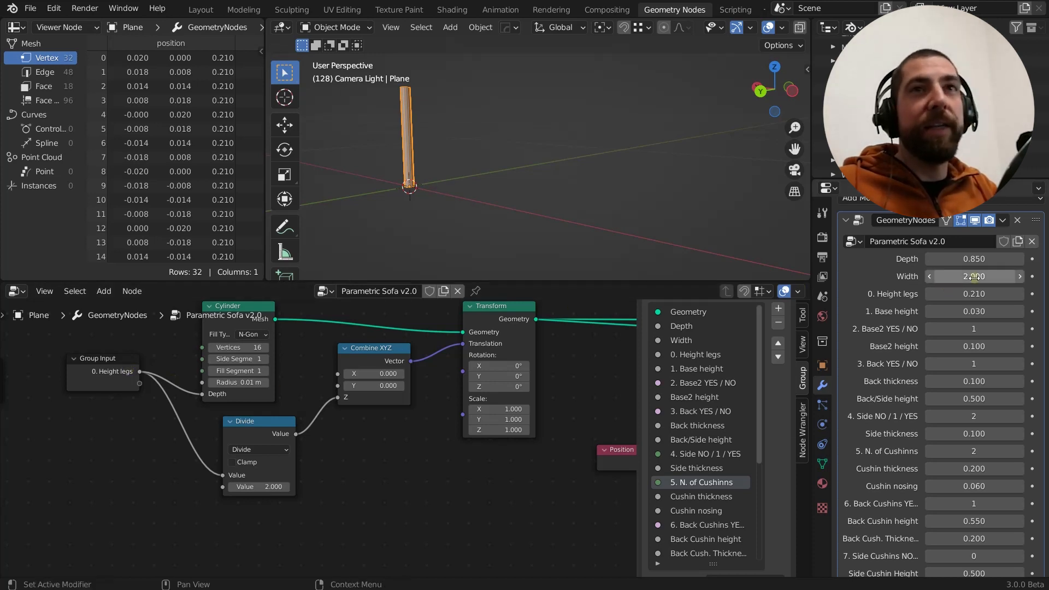
Set the modifier's 0. Height legs value to 0.160
drag(974, 293, 974, 293)
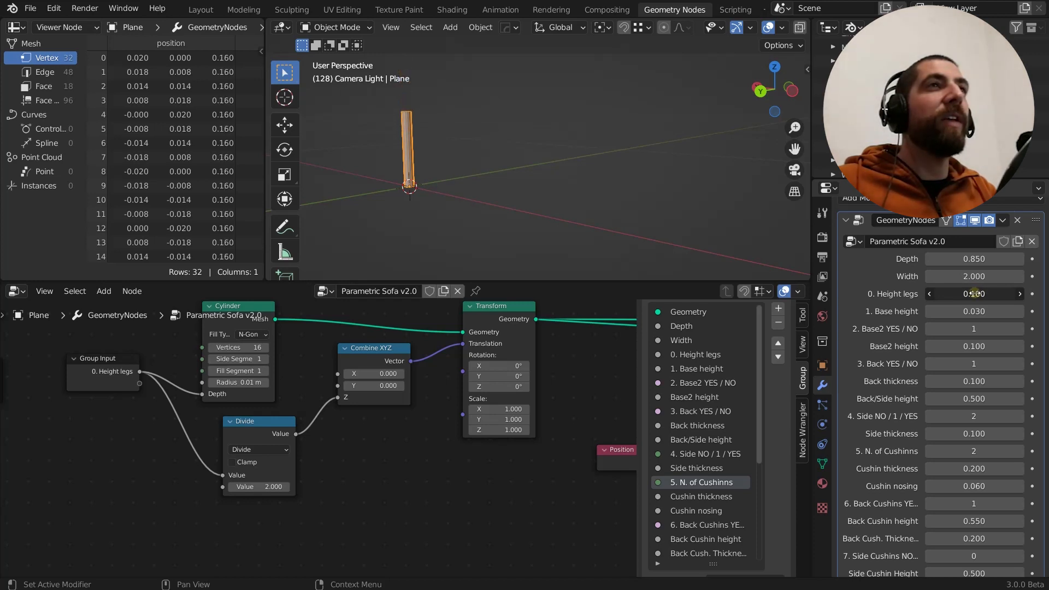
click(974, 293)
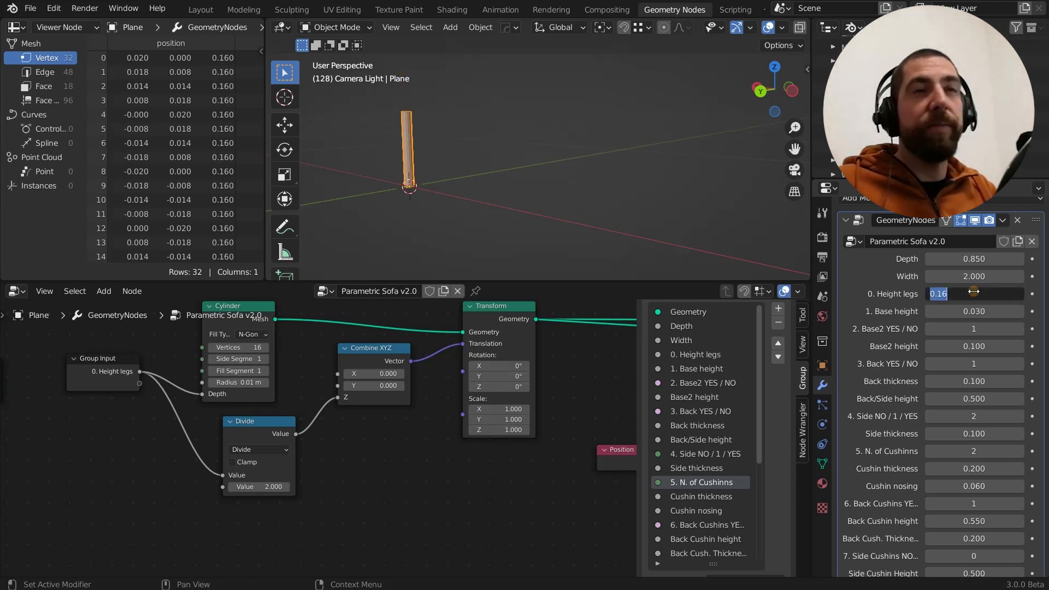
click(354, 476)
Examine the Set Position node after the Transform node and the Separate XYZ, Greater Than, Add and Combine XYZ nodes that feed it
scroll(383, 453, down, 4)
scroll(383, 453, down, 2)
middle_drag(400, 504, 251, 510)
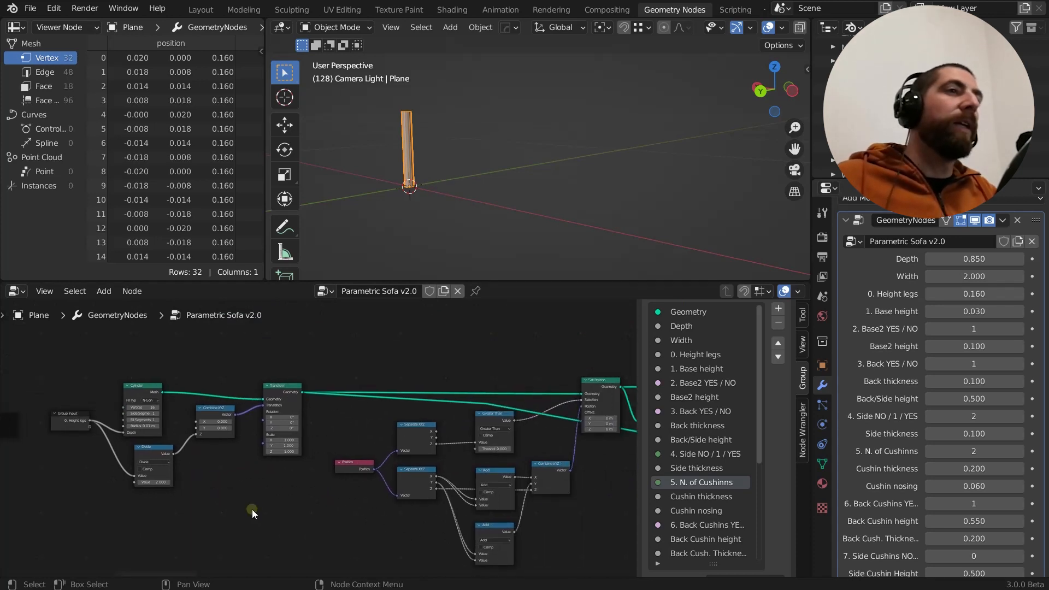
middle_drag(477, 370, 343, 367)
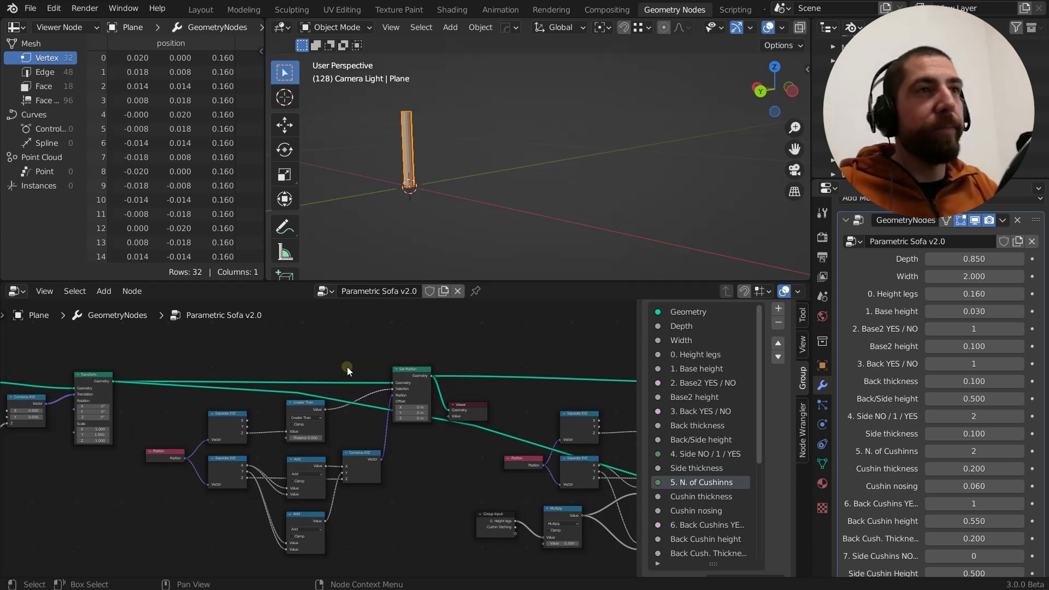
click(417, 369)
scroll(418, 369, up, 3)
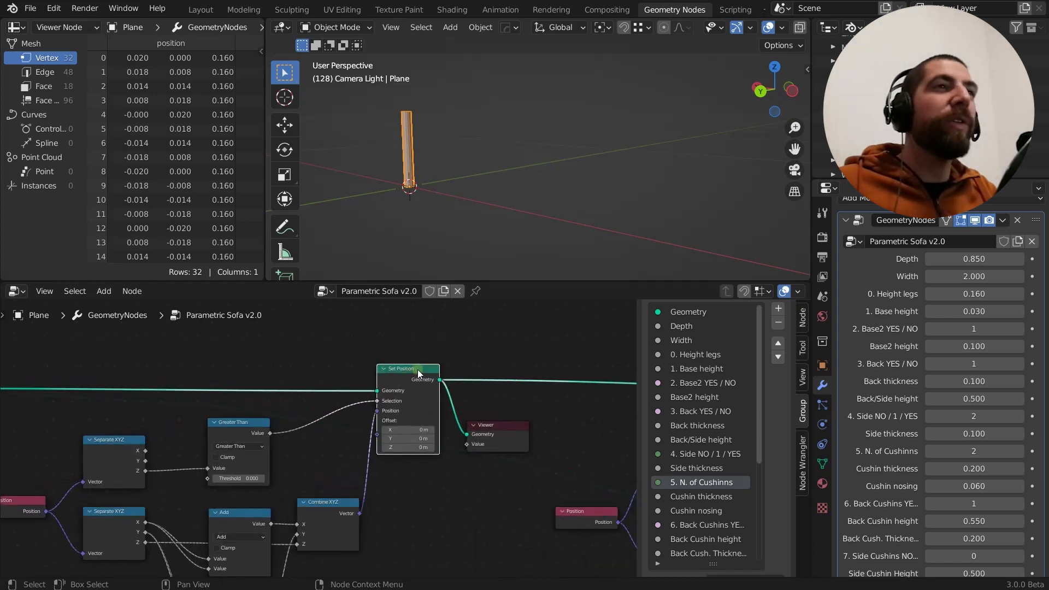
mouse_move(400, 352)
middle_down()
mouse_move(377, 350)
mouse_move(413, 343)
middle_up()
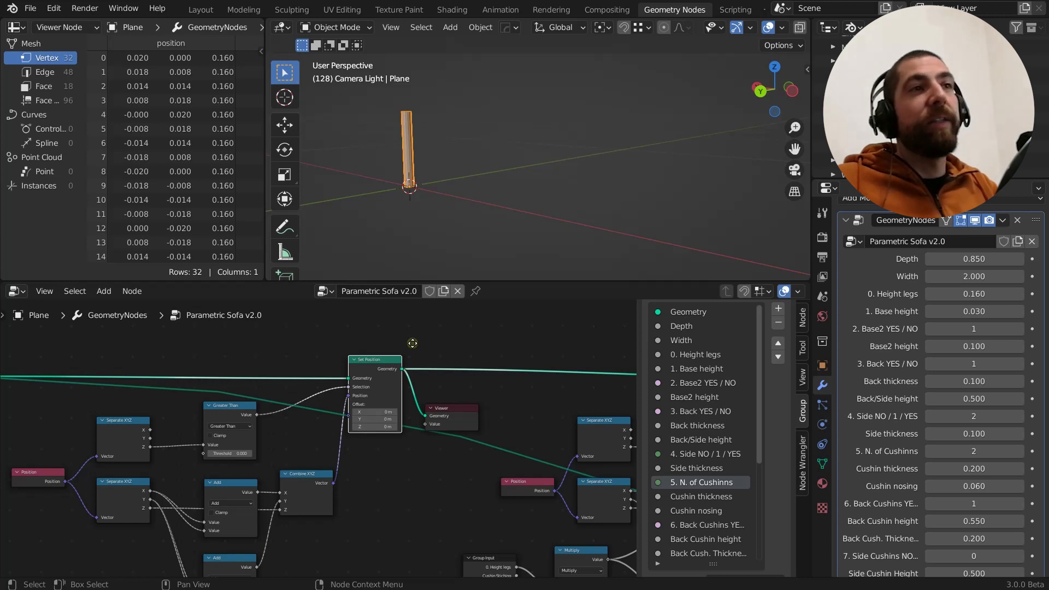
middle_drag(412, 343, 484, 363)
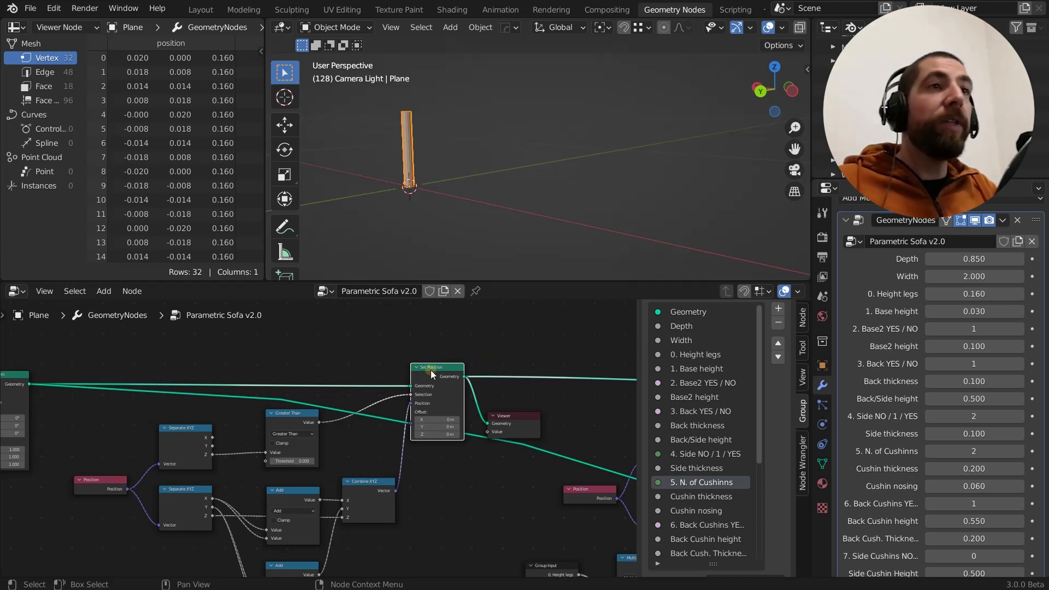
scroll(431, 369, up, 3)
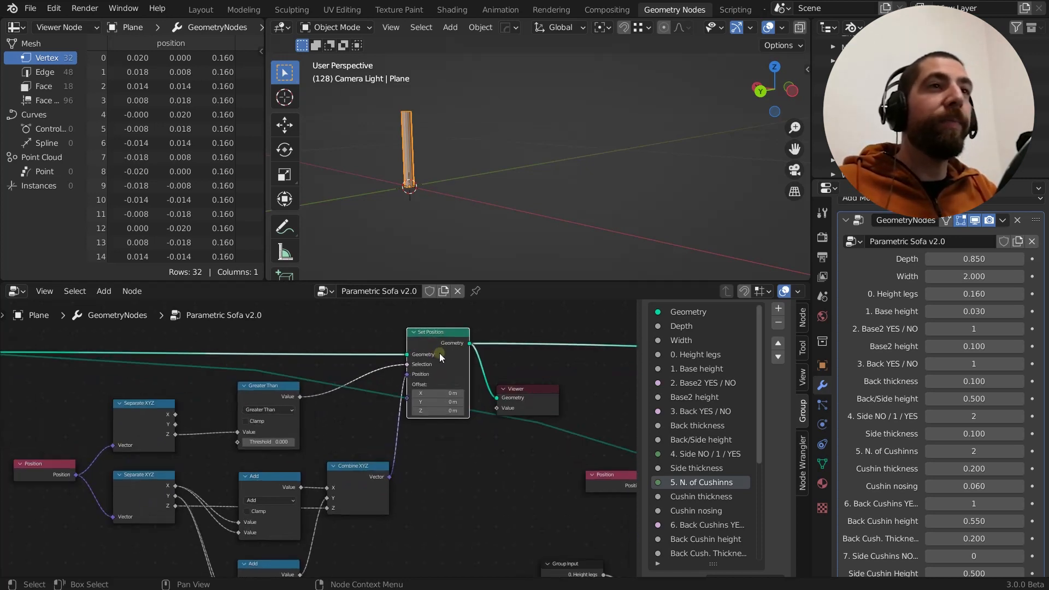
Widen the spreadsheet area and disconnect the Greater Than node from the Set Position node's Selection input
scroll(439, 353, up, 2)
scroll(440, 353, down, 2)
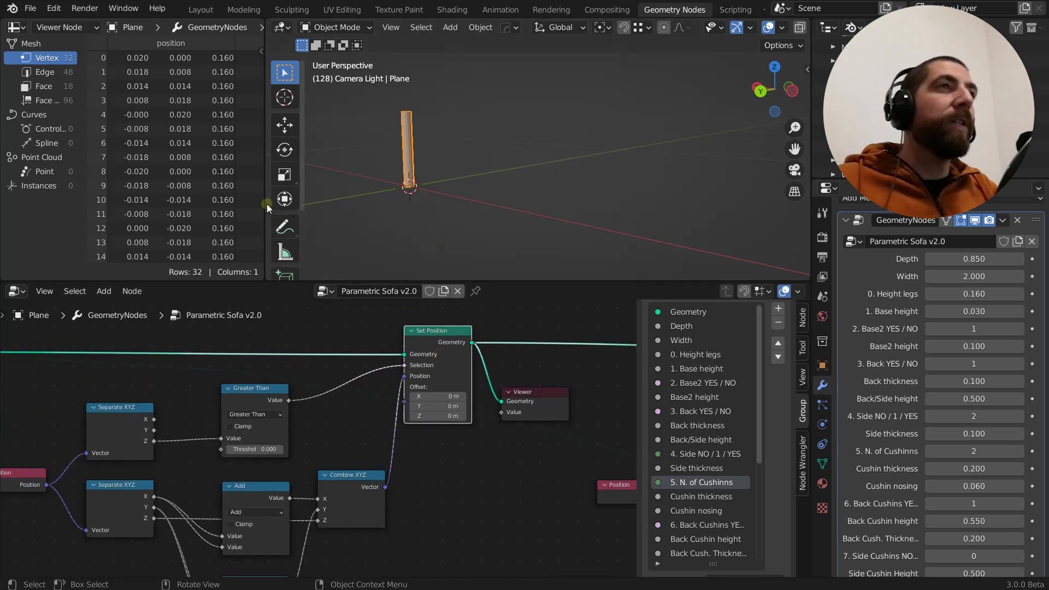
drag(266, 206, 301, 206)
scroll(465, 348, up, 1)
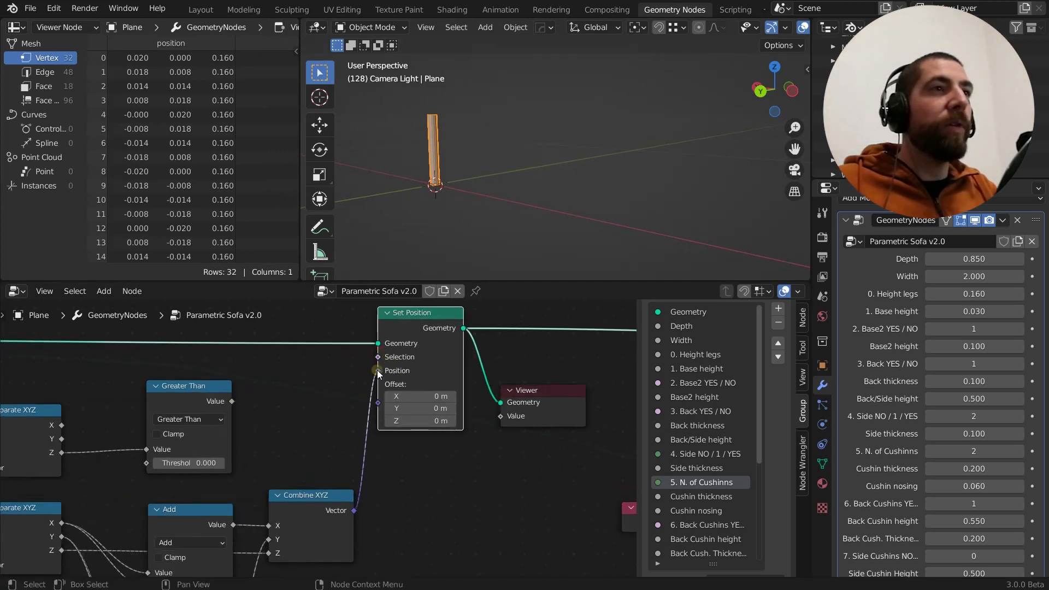
Detach the Combine XYZ vector from the Set Position node's Position input and restore the connection
drag(377, 371, 355, 369)
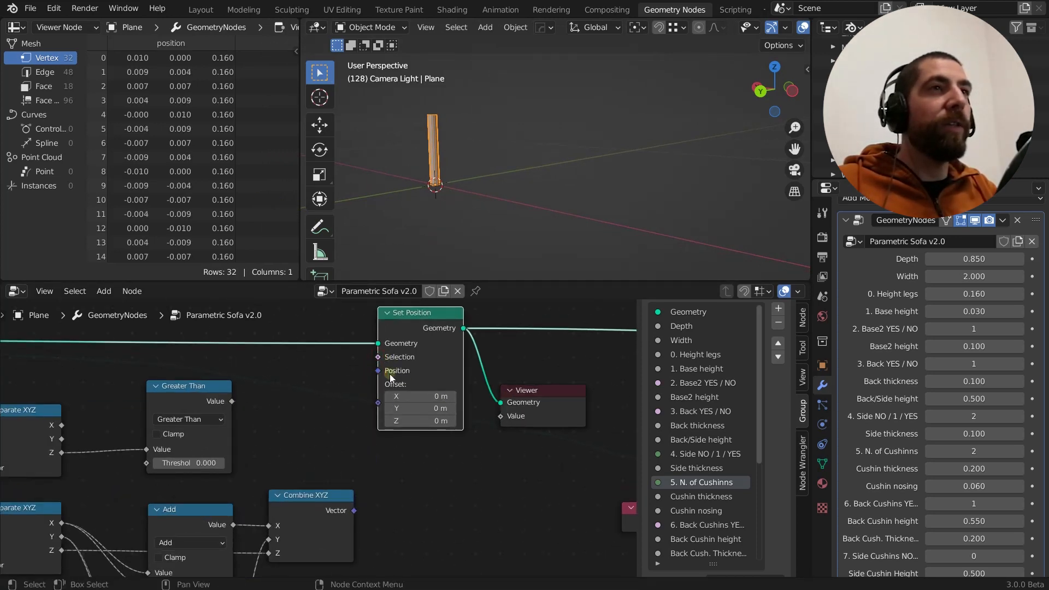
scroll(399, 375, down, 1)
drag(393, 506, 412, 388)
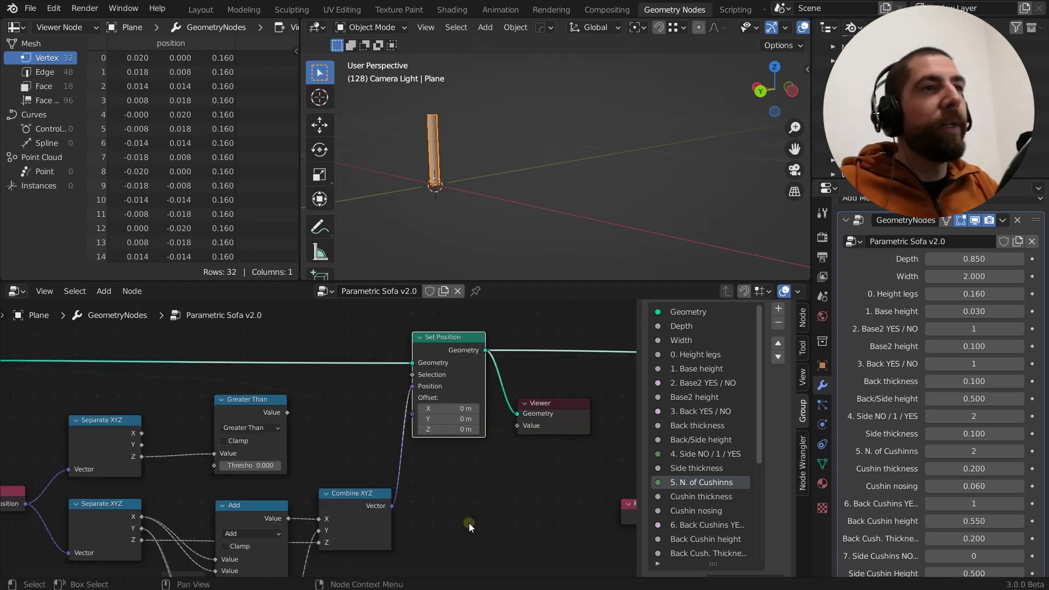
middle_drag(459, 499, 461, 476)
Preview the Set Position node's geometry in the viewport and orbit around the leg
scroll(416, 371, up, 3)
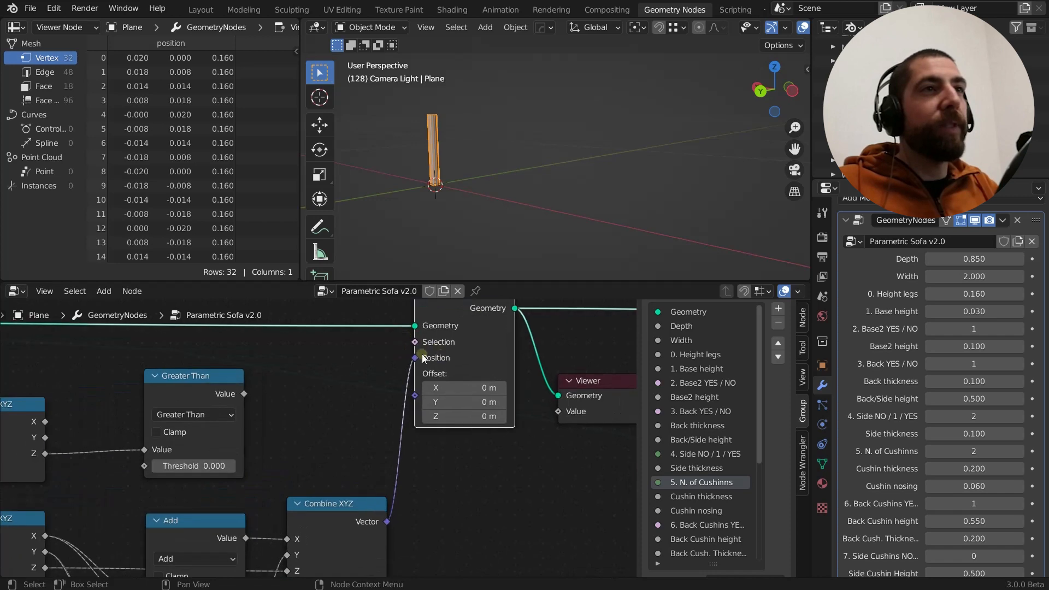
middle_drag(440, 502, 462, 446)
scroll(463, 446, down, 2)
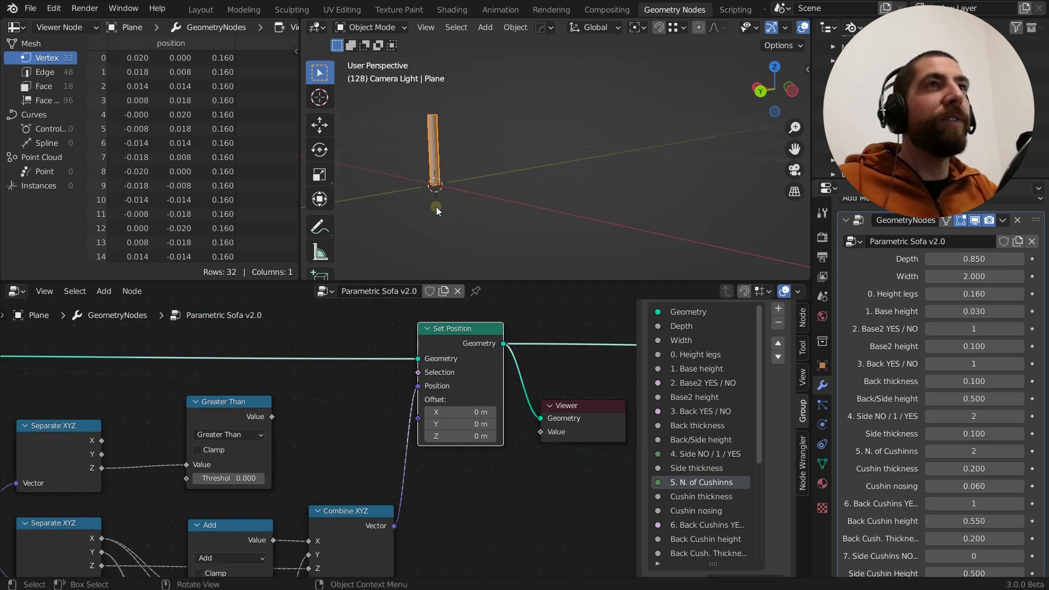
ctrl+shift+click(459, 337)
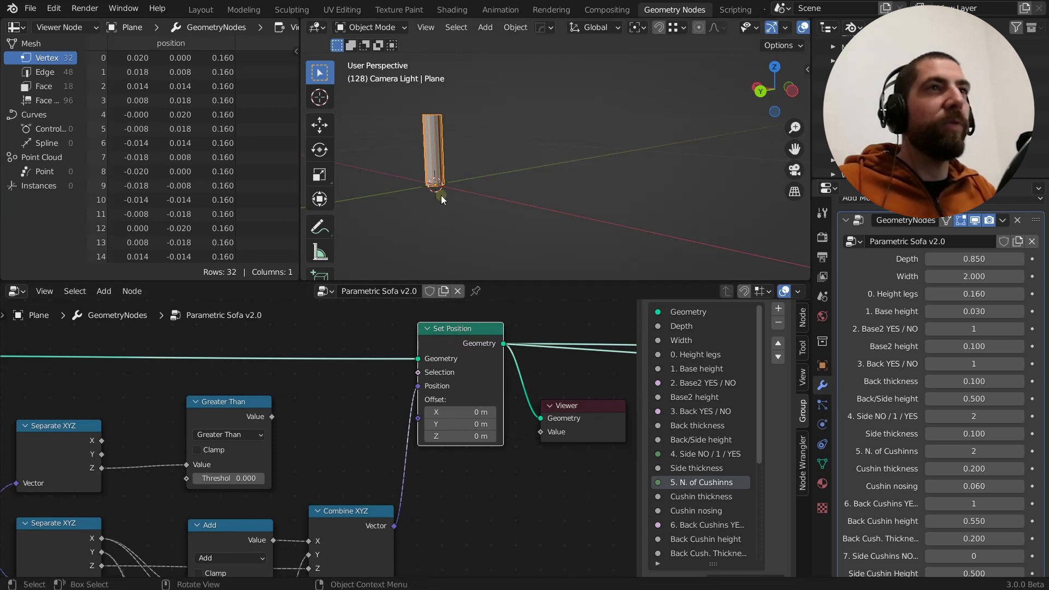
middle_drag(441, 195, 427, 261)
scroll(447, 382, up, 3)
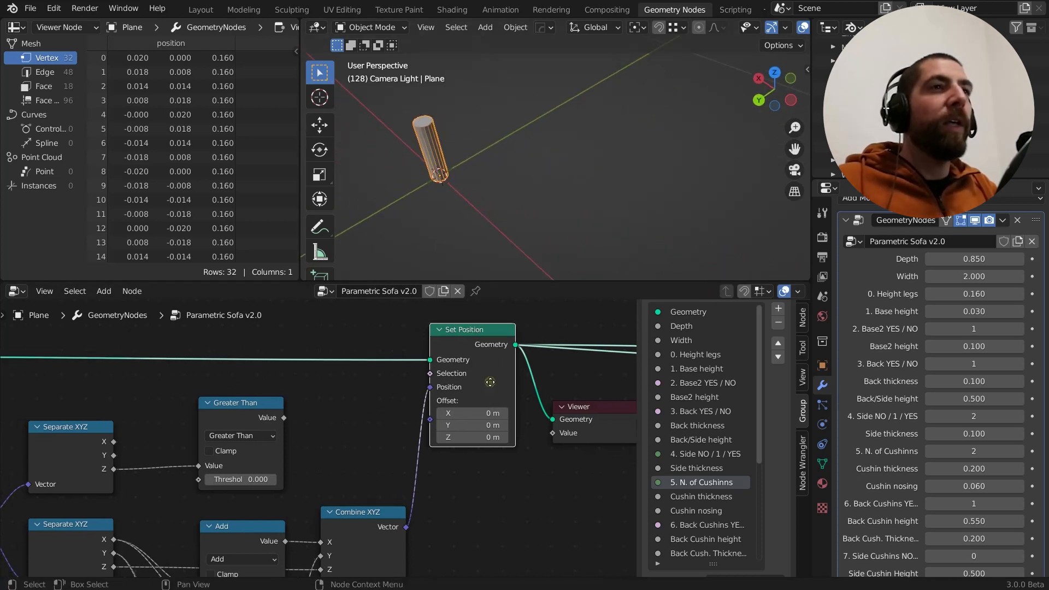
scroll(447, 382, down, 3)
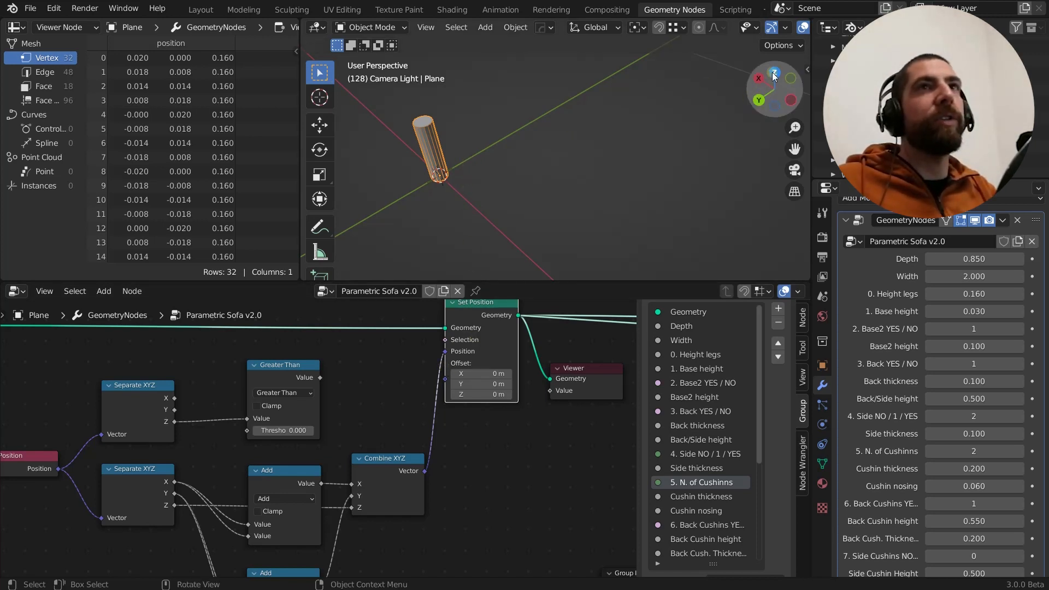
Disconnect the upper Add node's Value from the X input of the Combine XYZ node feeding Set Position
middle_drag(518, 419, 538, 376)
scroll(445, 421, up, 1)
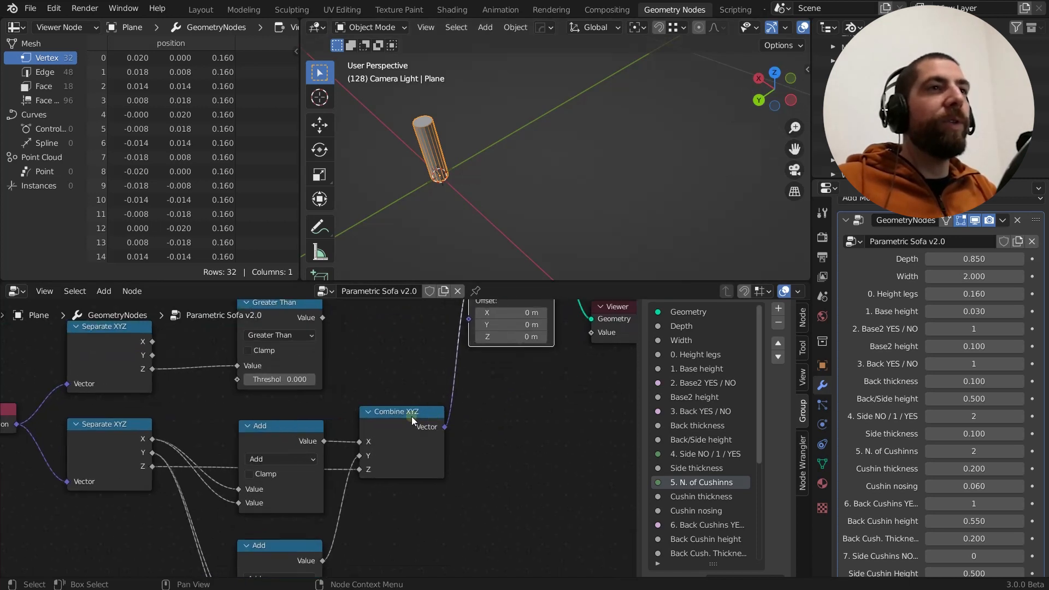
click(411, 416)
middle_drag(399, 448, 417, 414)
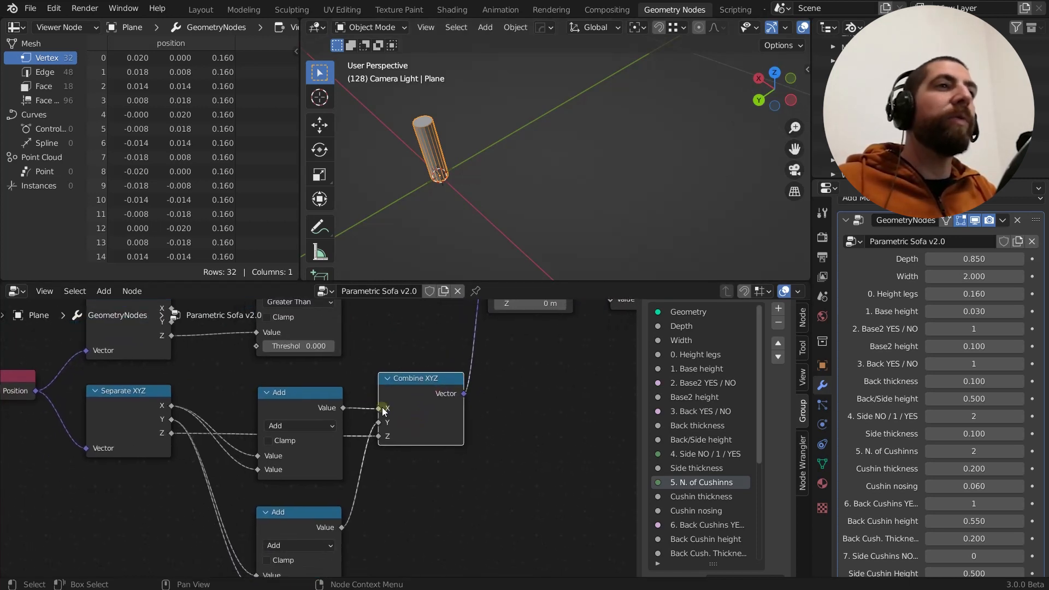
scroll(410, 440, down, 2)
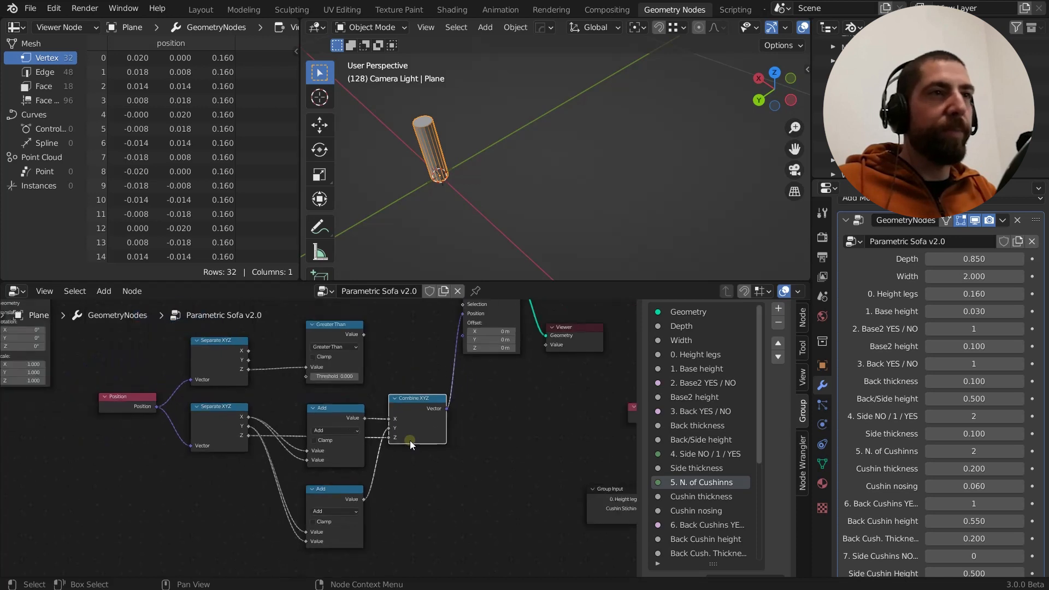
middle_drag(409, 470, 425, 473)
middle_drag(419, 512, 389, 516)
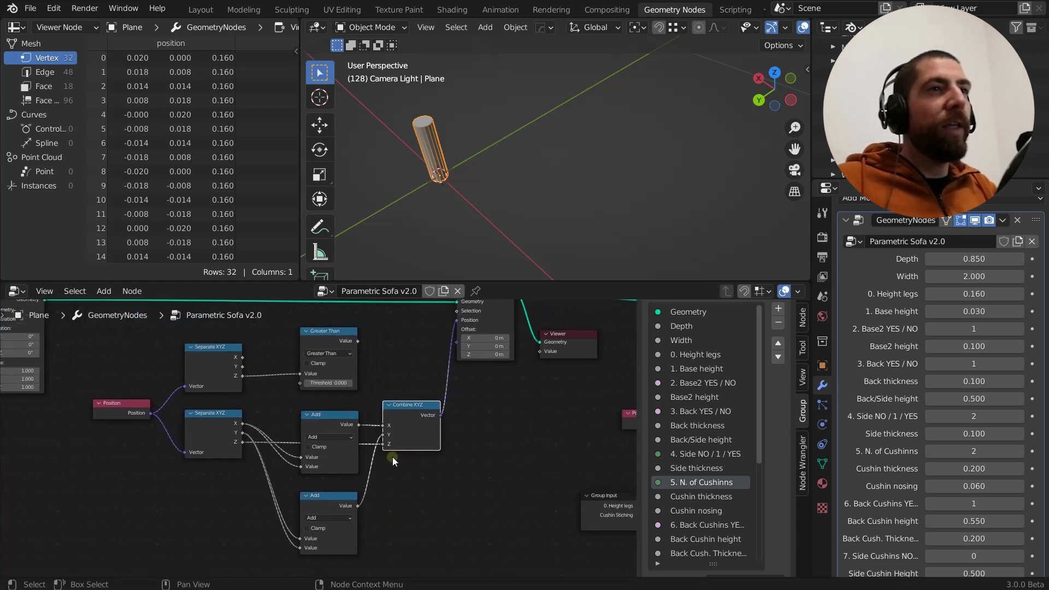
drag(375, 417, 374, 417)
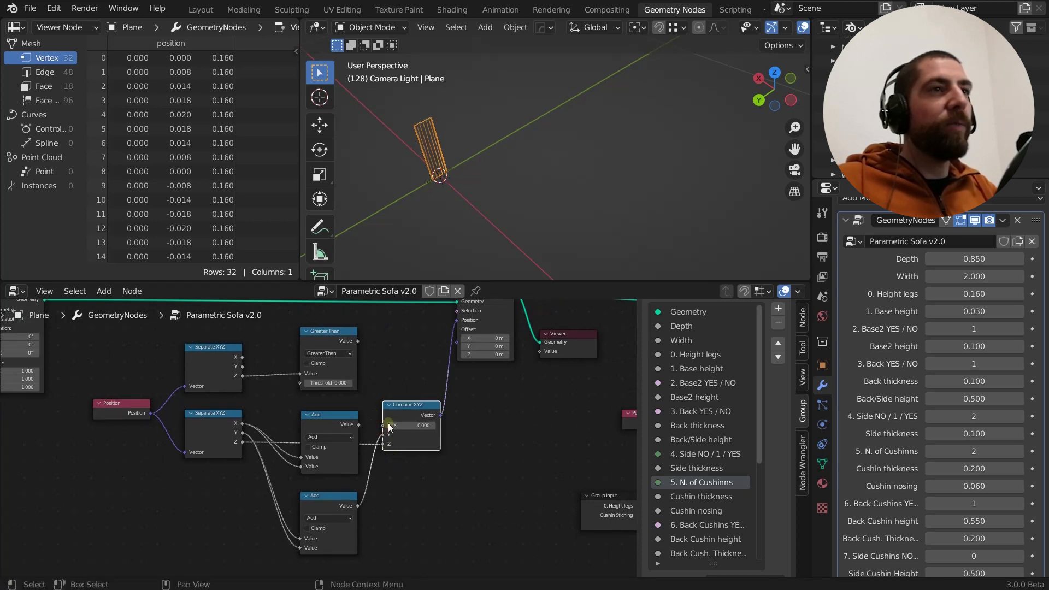
Examine the leg's shape in the viewport and the vertex position values in the spreadsheet from the first to the last row
middle_drag(429, 338, 442, 402)
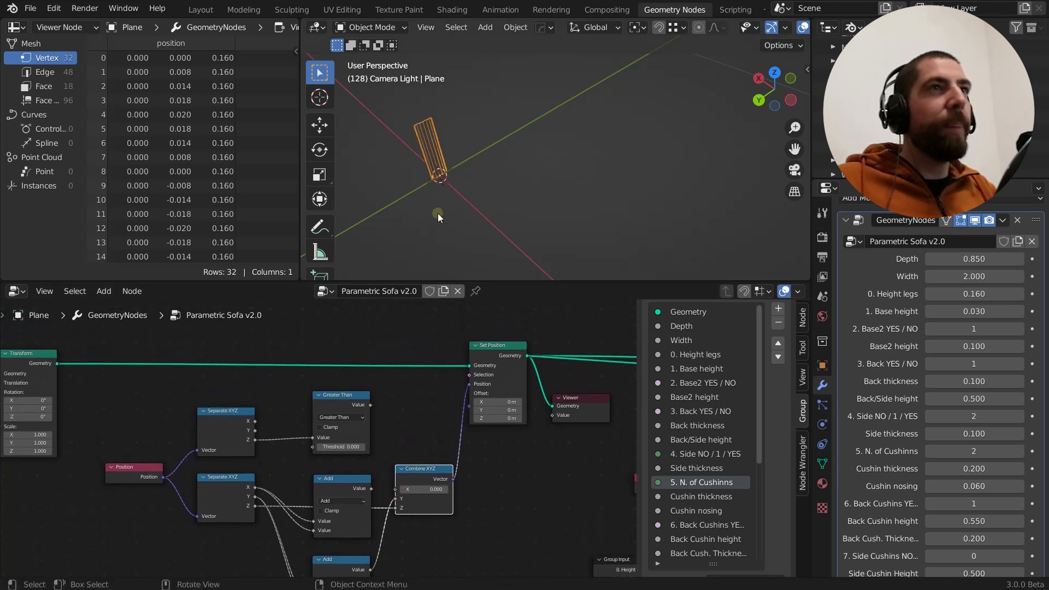
middle_drag(438, 213, 479, 176)
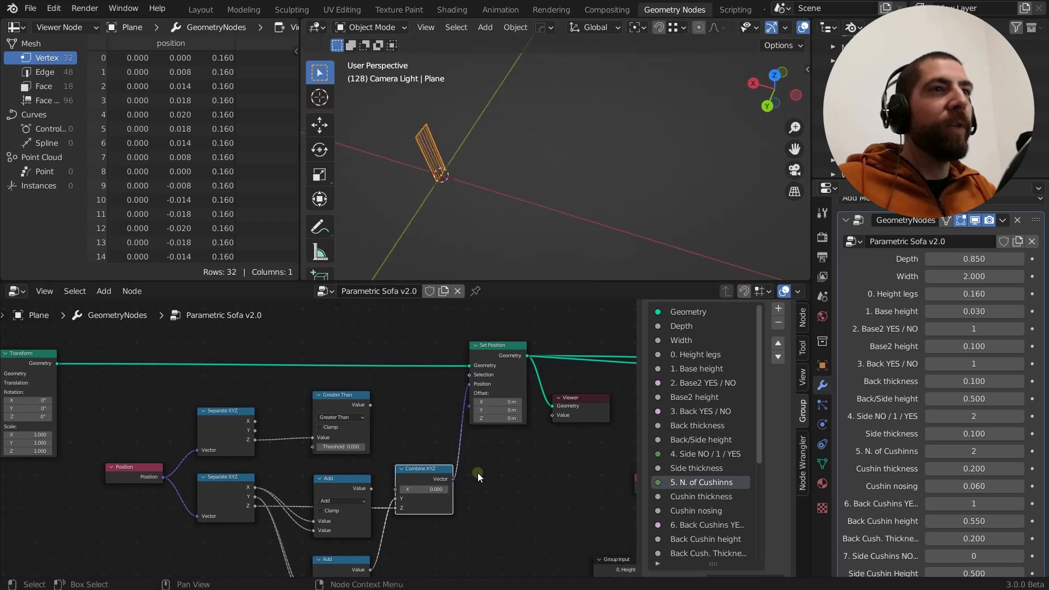
scroll(478, 473, up, 2)
middle_drag(467, 480, 452, 479)
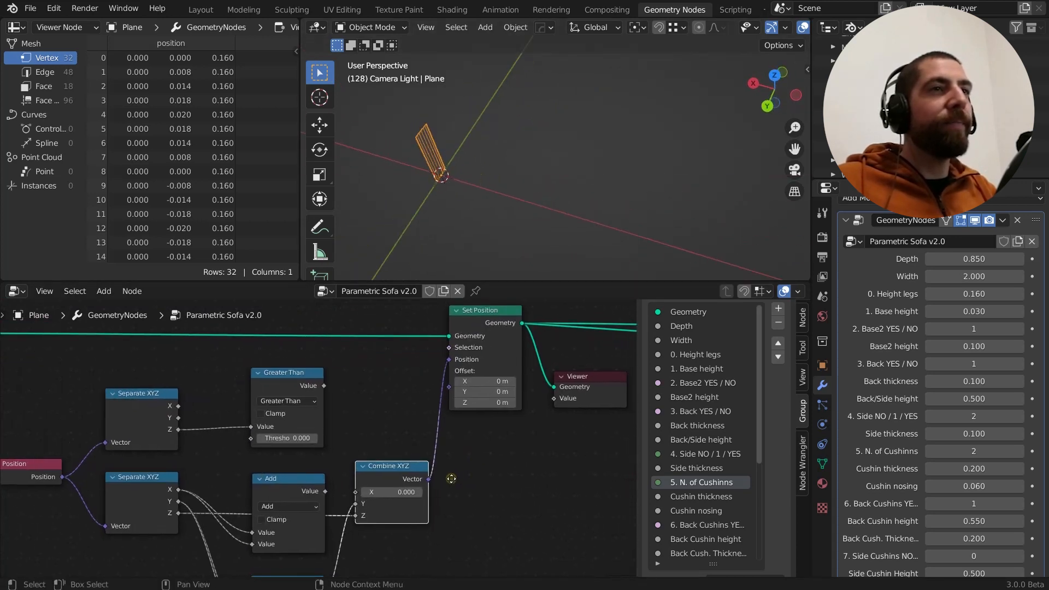
scroll(452, 479, down, 1)
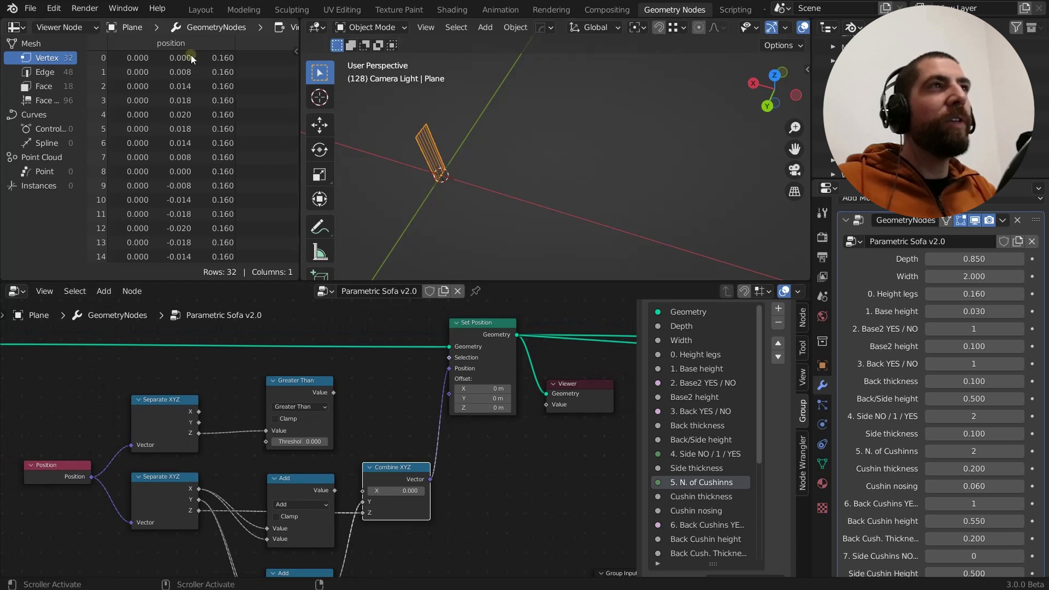
scroll(183, 247, down, 4)
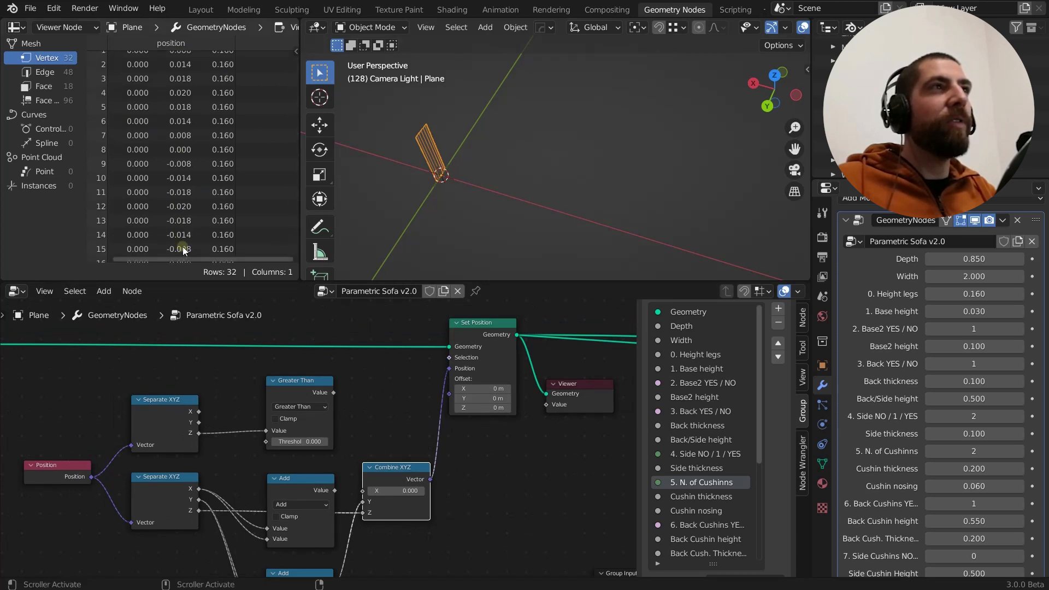
scroll(182, 247, down, 6)
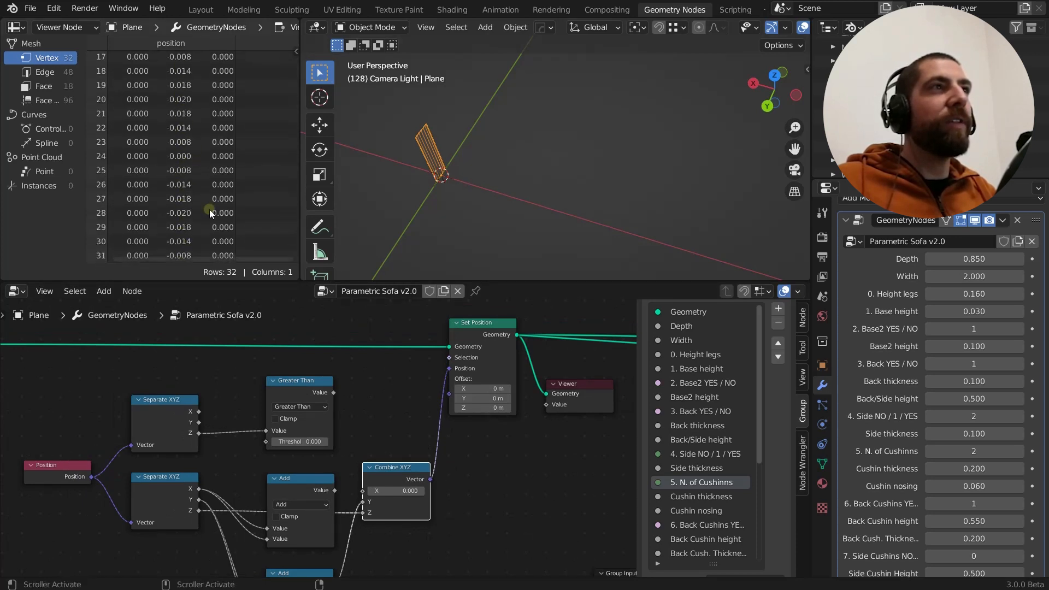
scroll(104, 254, up, 9)
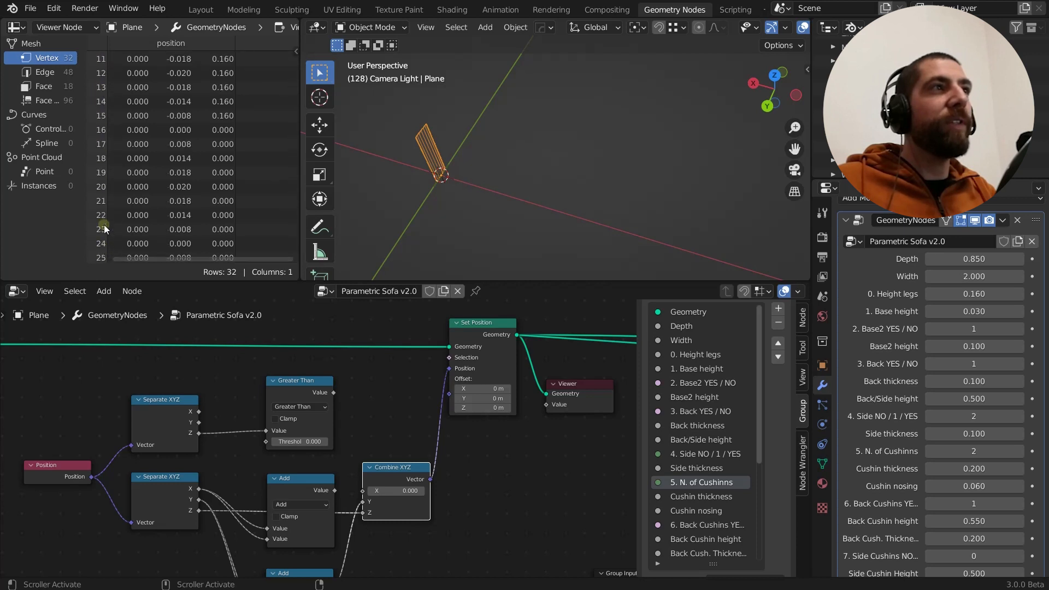
scroll(172, 186, down, 10)
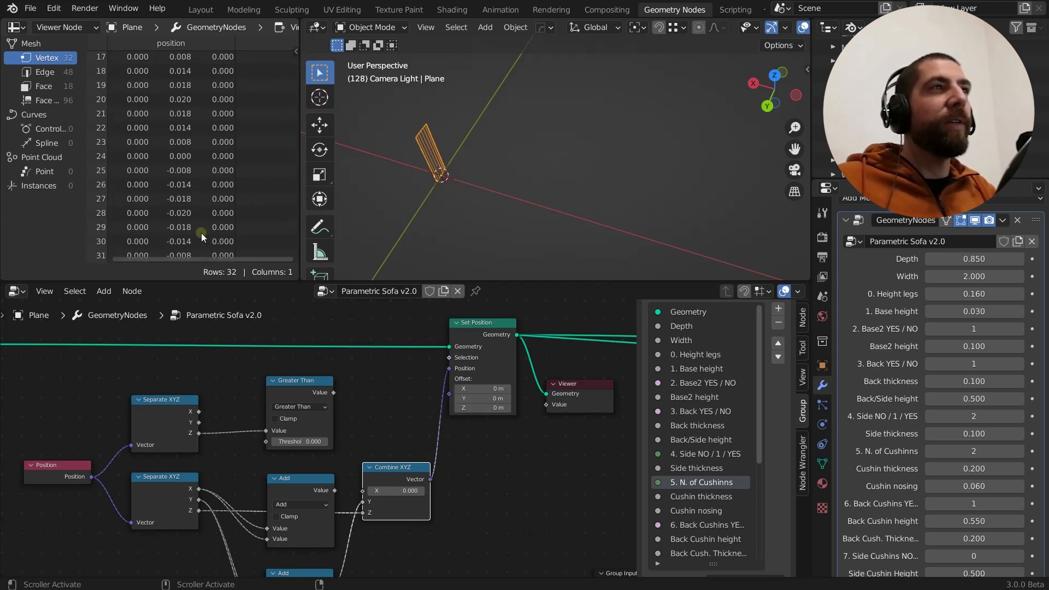
scroll(137, 196, up, 9)
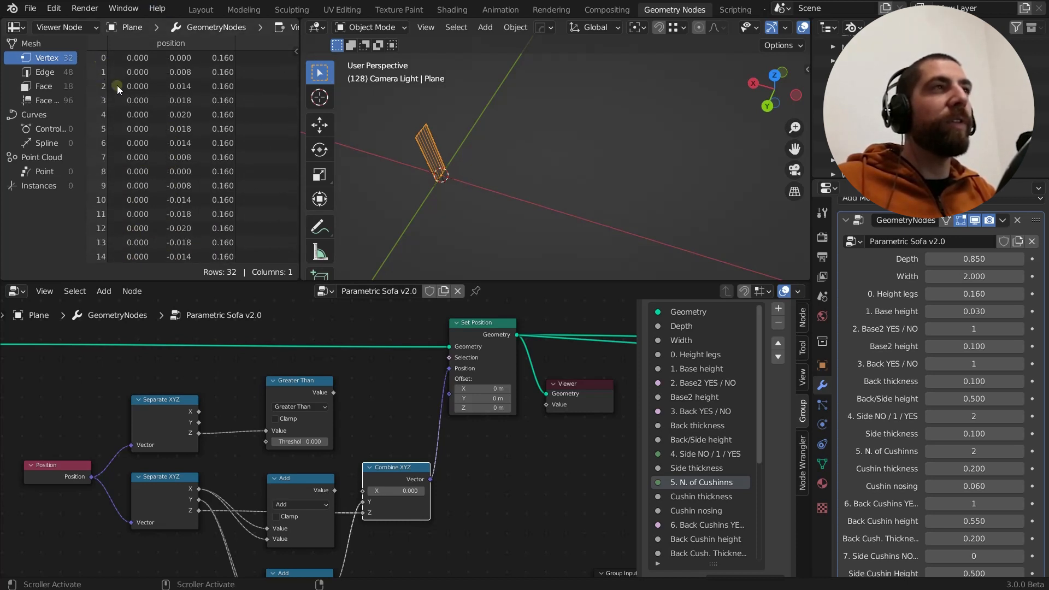
scroll(156, 162, down, 10)
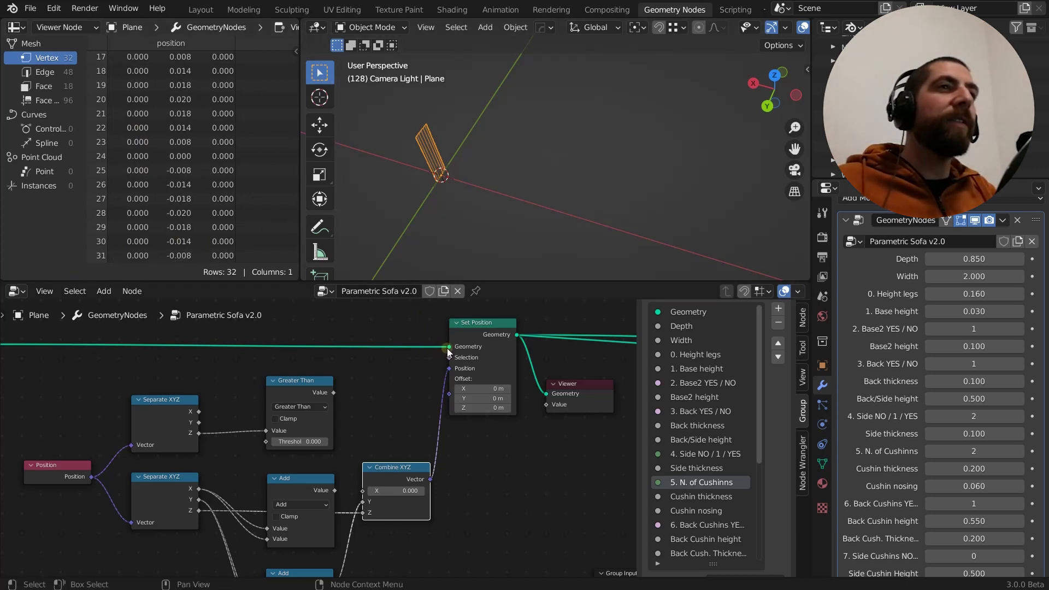
mouse_move(448, 348)
mouse_down()
mouse_move(424, 345)
mouse_move(449, 348)
mouse_up()
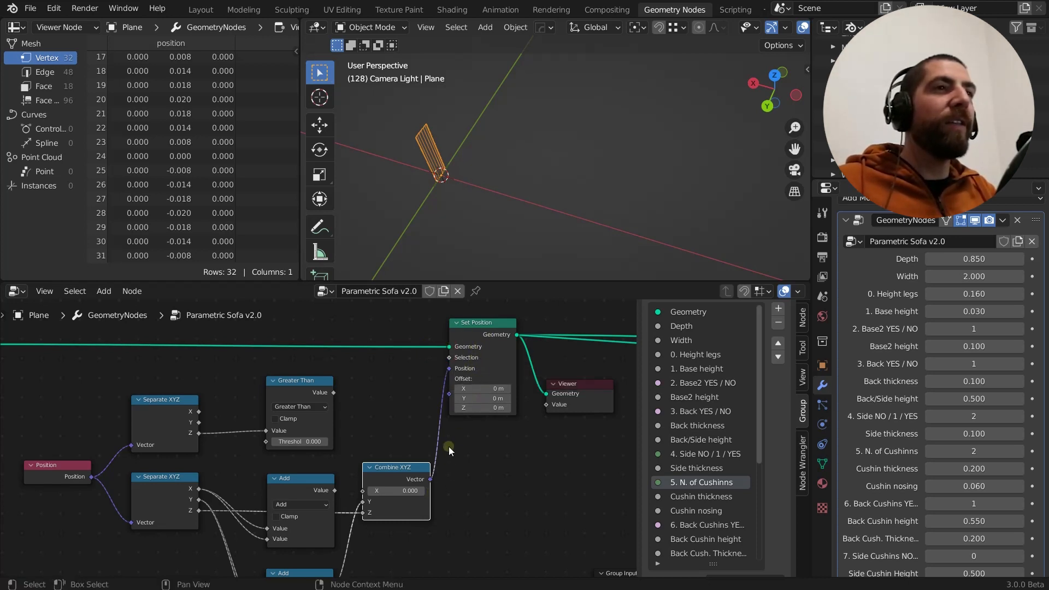
Try an X value of 0.200 in the Combine XYZ node feeding Set Position, and set it back to 0.000
scroll(448, 421, up, 2)
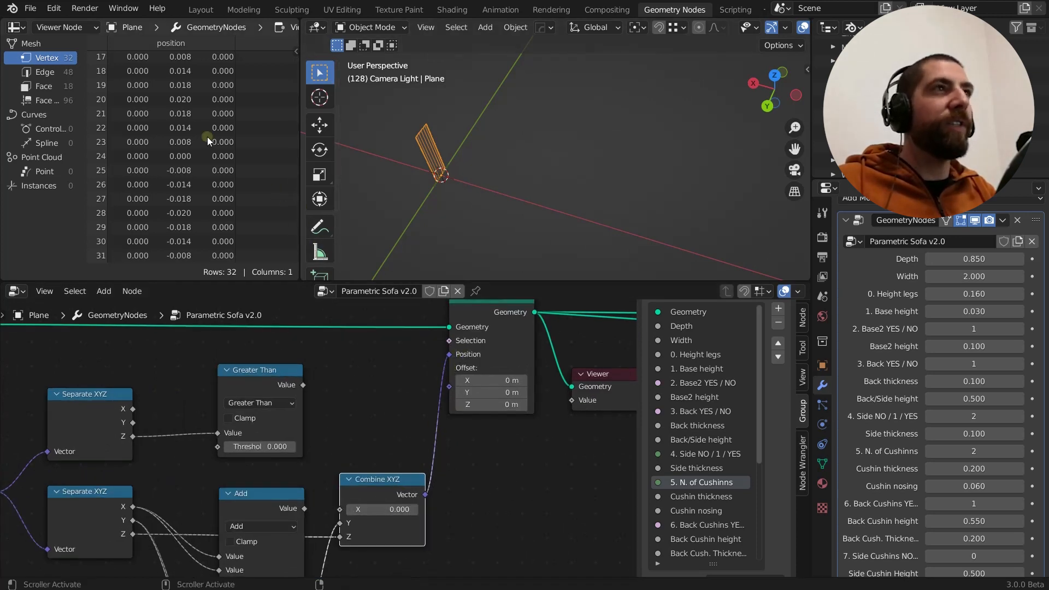
scroll(188, 172, up, 2)
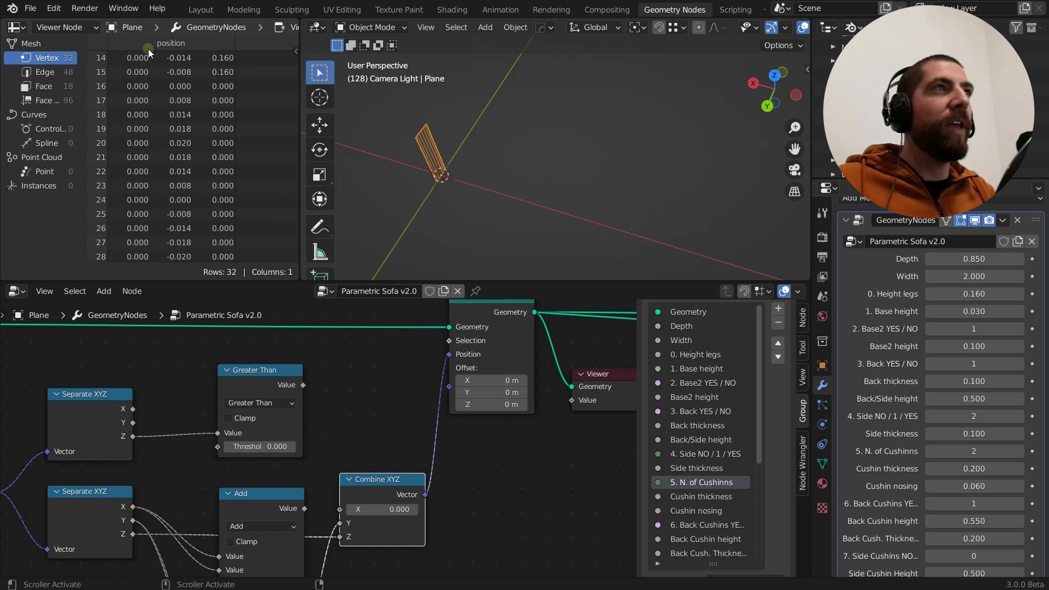
scroll(147, 235, down, 2)
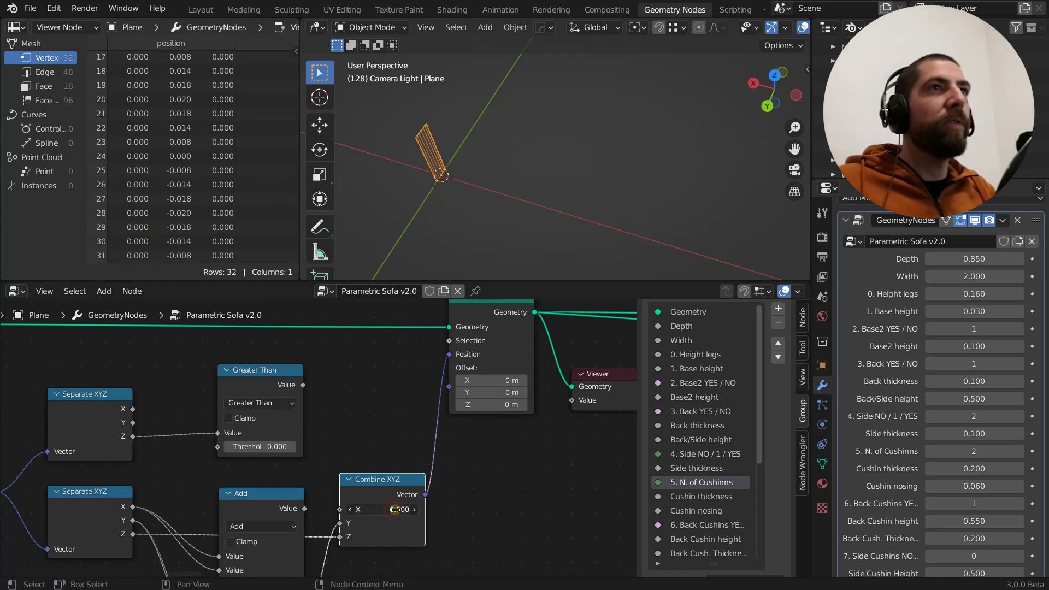
mouse_move(395, 510)
mouse_down()
mouse_move(415, 509)
mouse_move(392, 509)
mouse_up()
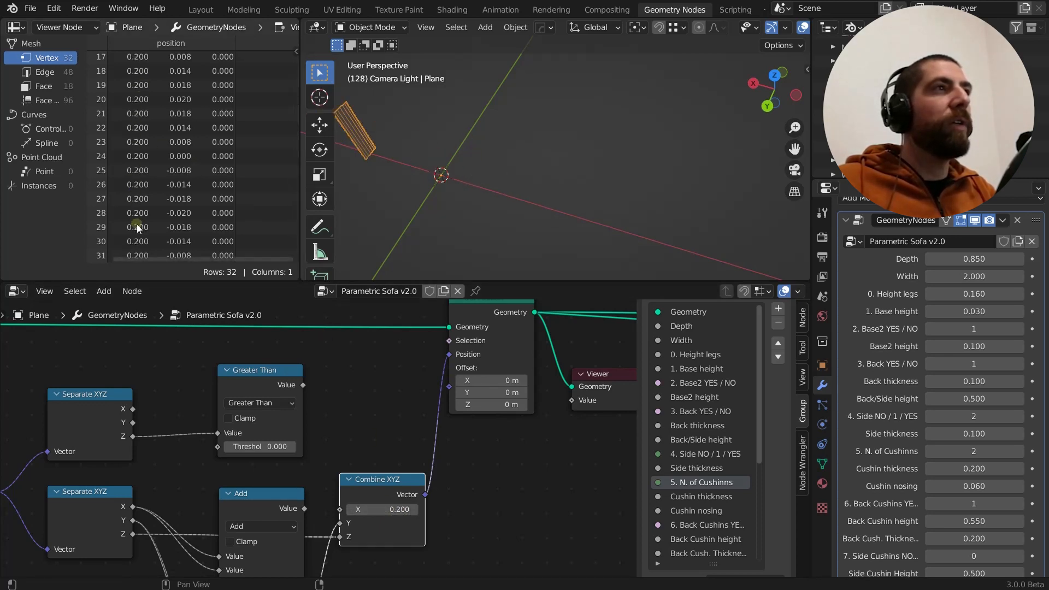
drag(389, 510, 392, 509)
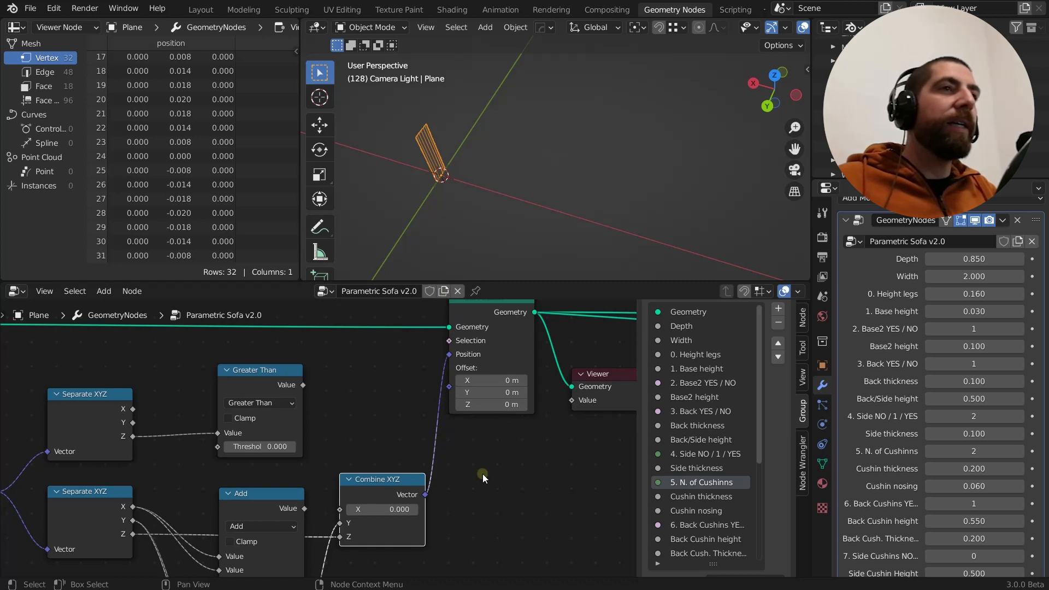
Reconnect the upper Add node's Value to the X input of the Combine XYZ node and view the leg from the side
scroll(481, 473, down, 2)
scroll(476, 473, down, 1)
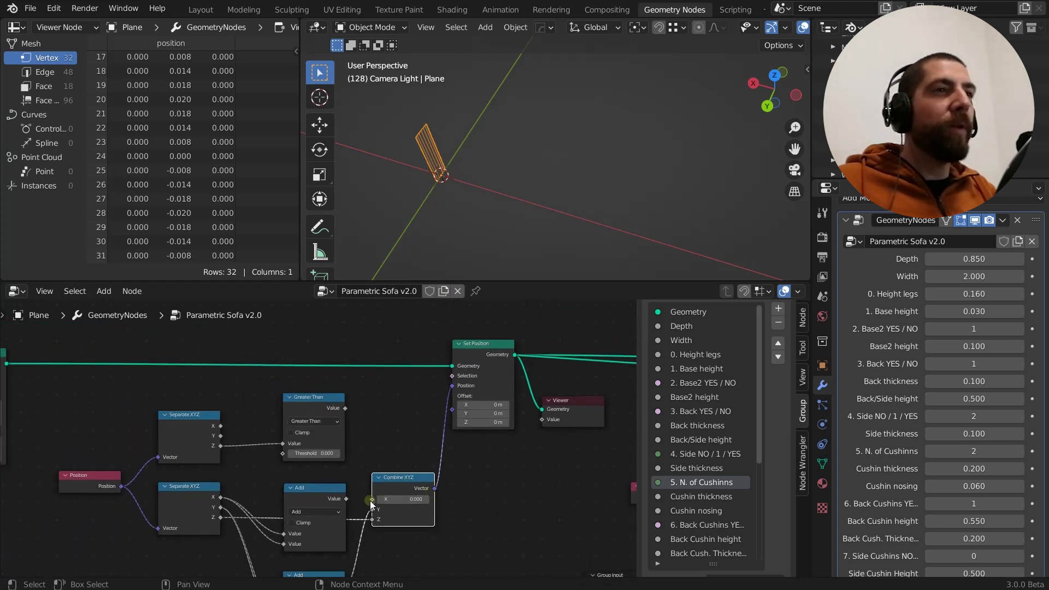
drag(369, 500, 347, 500)
scroll(426, 129, up, 3)
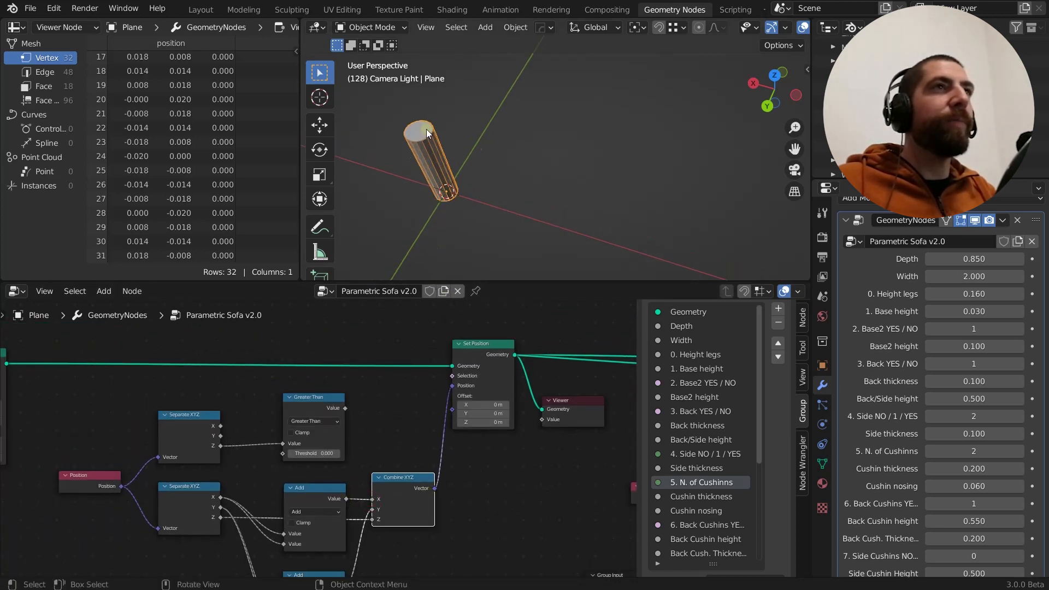
middle_drag(451, 158, 451, 107)
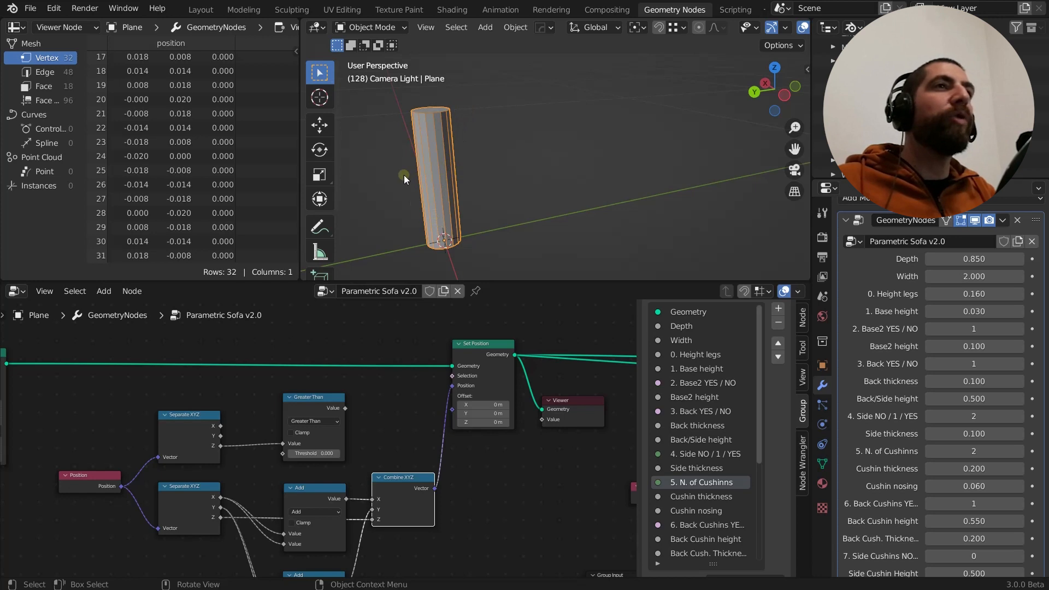
Add an ID input node and place it just below the Position node
middle_drag(404, 434, 407, 382)
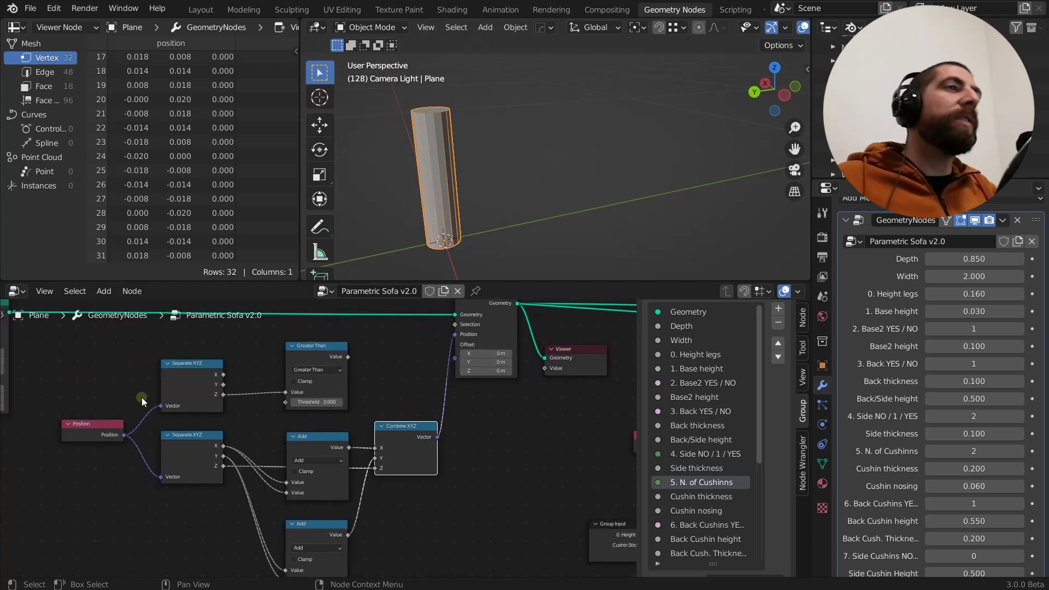
middle_drag(149, 391, 248, 361)
click(195, 392)
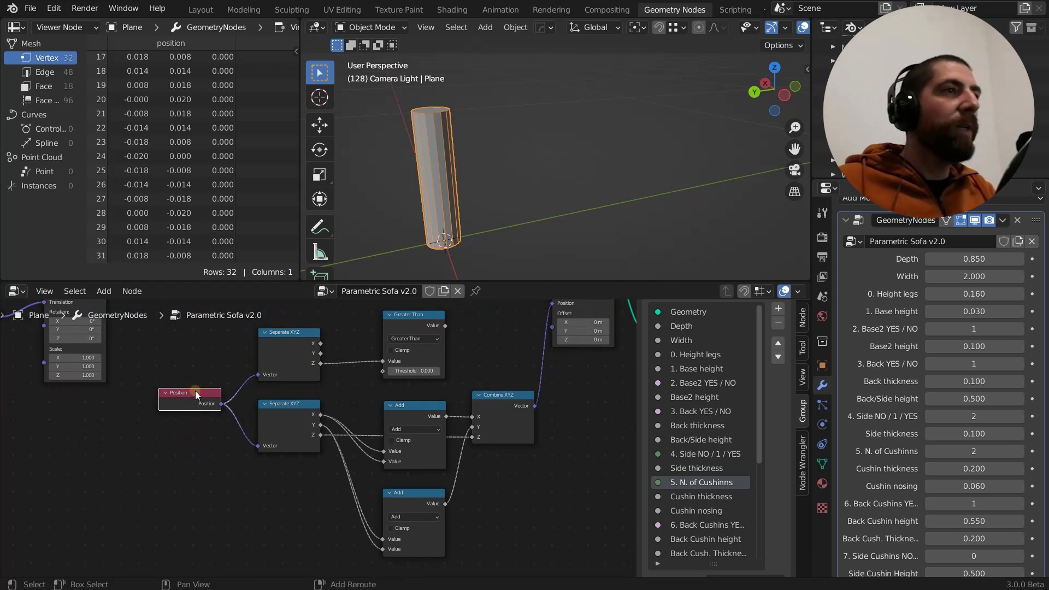
key(shift+a)
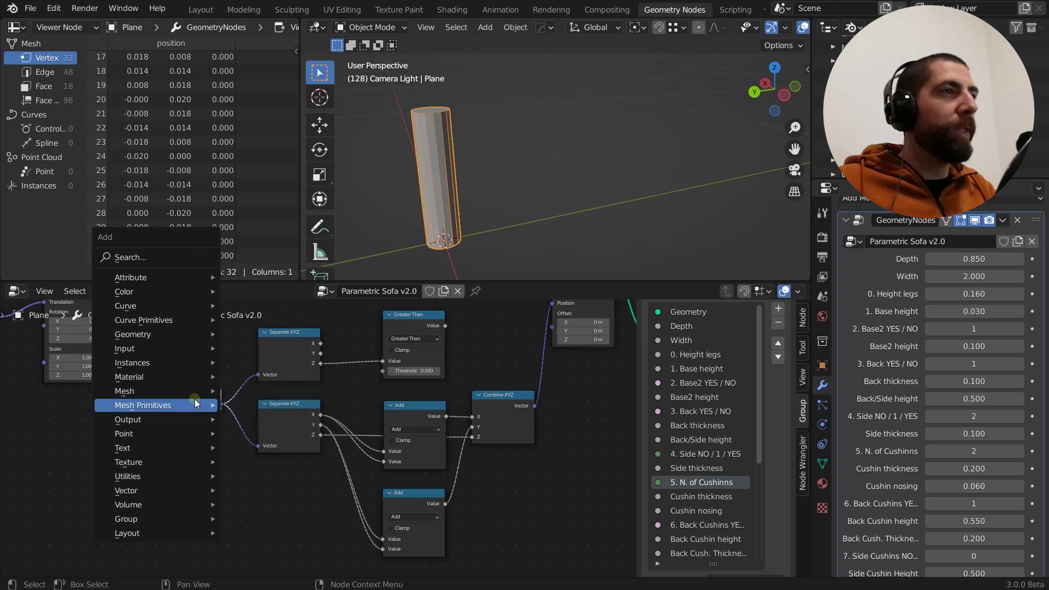
mouse_move(180, 347)
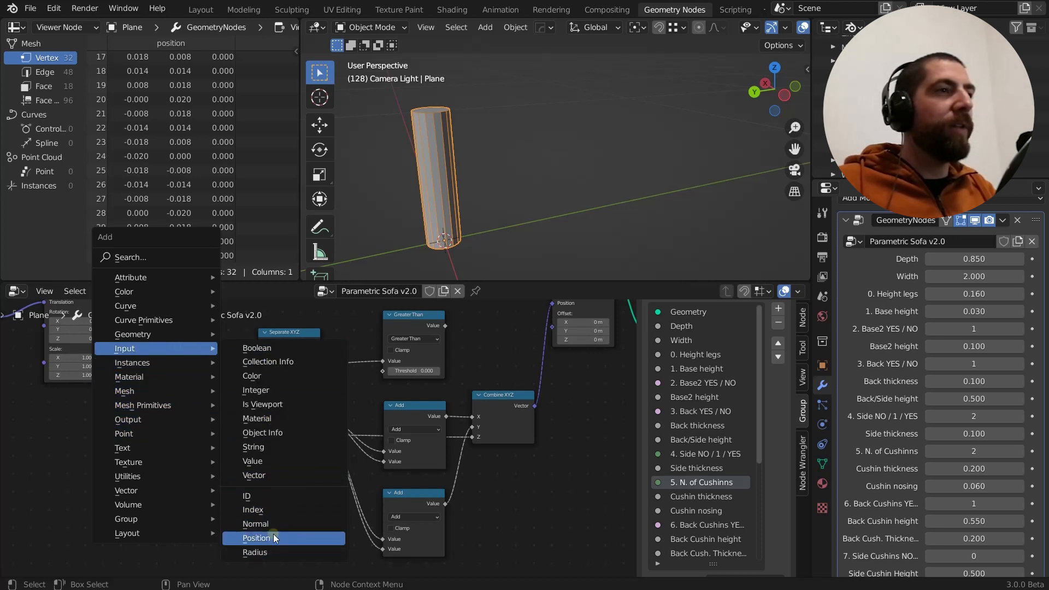
click(273, 496)
click(155, 424)
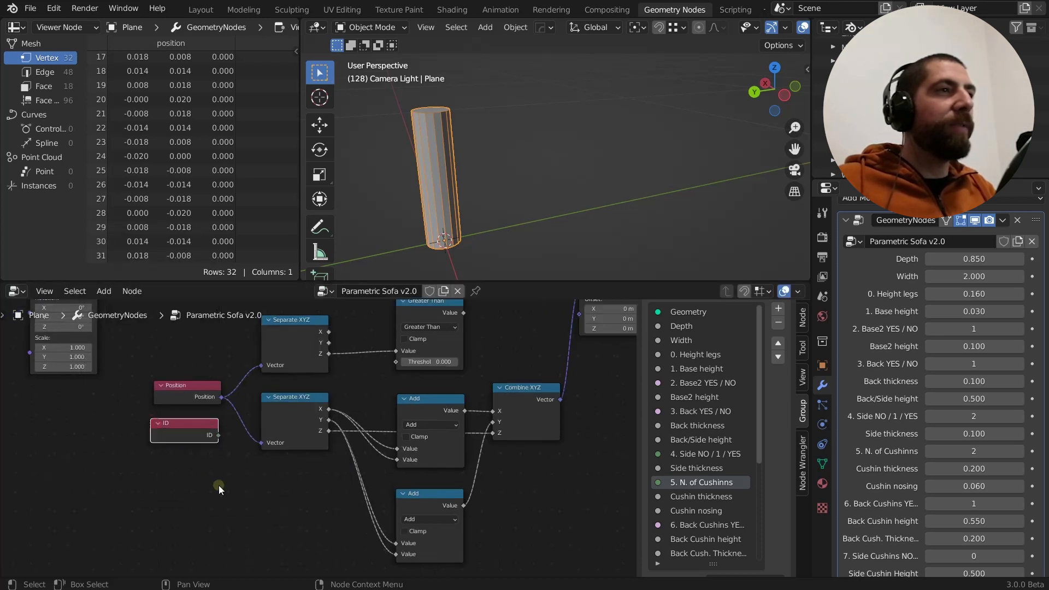
Compare the Position and ID input nodes and delete the ID node
scroll(219, 485, up, 2)
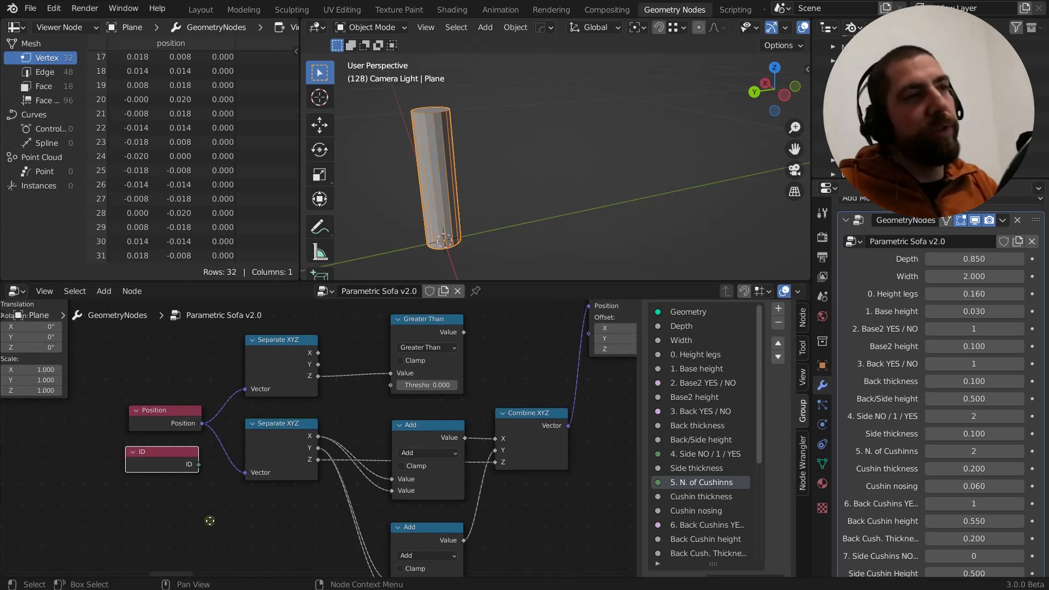
middle_drag(248, 517, 224, 514)
scroll(172, 417, up, 1)
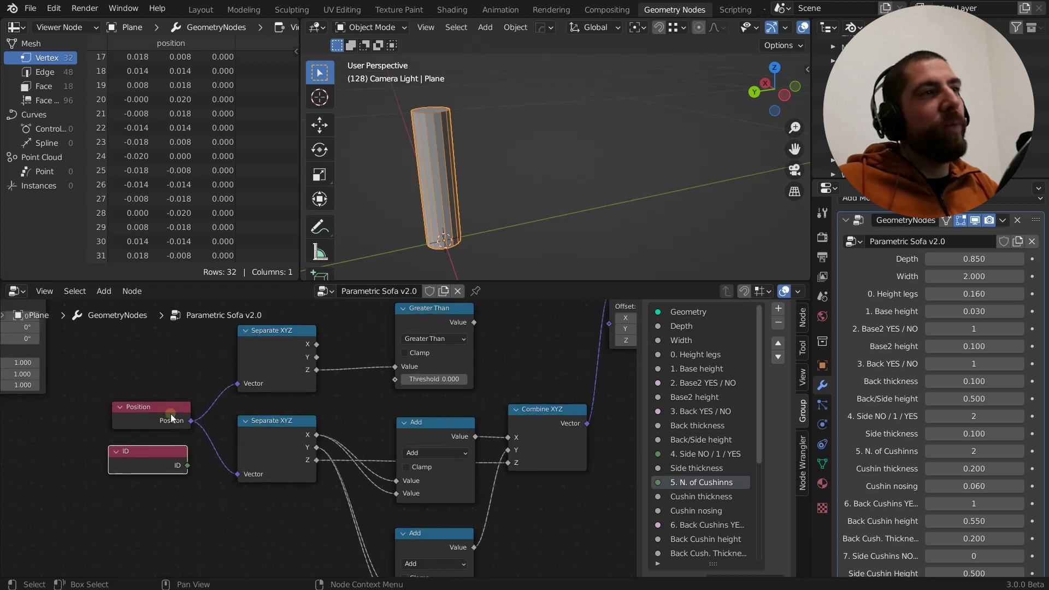
click(171, 411)
click(162, 460)
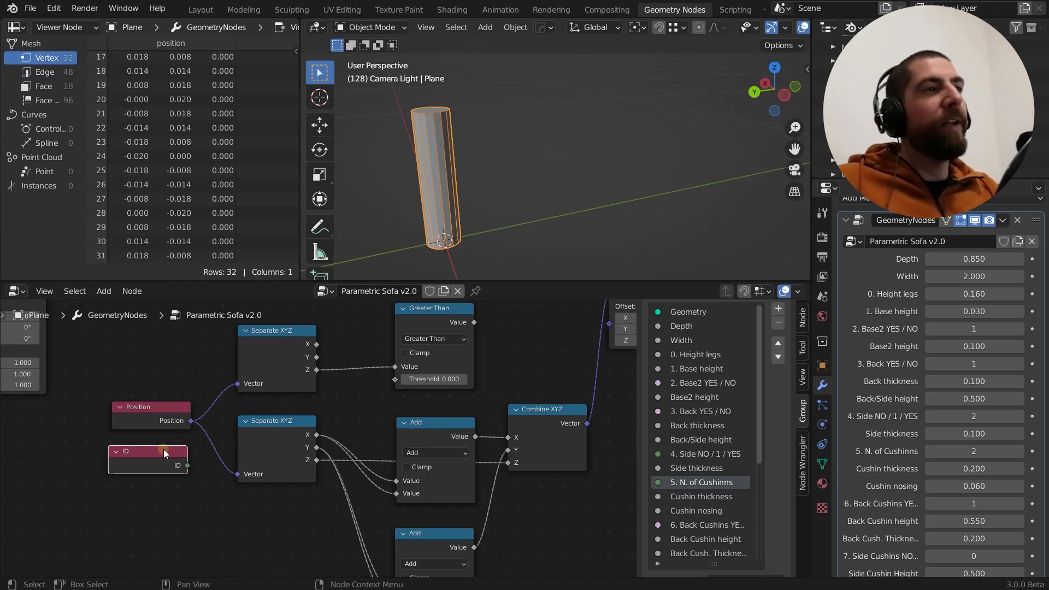
key(x)
middle_drag(163, 449, 149, 456)
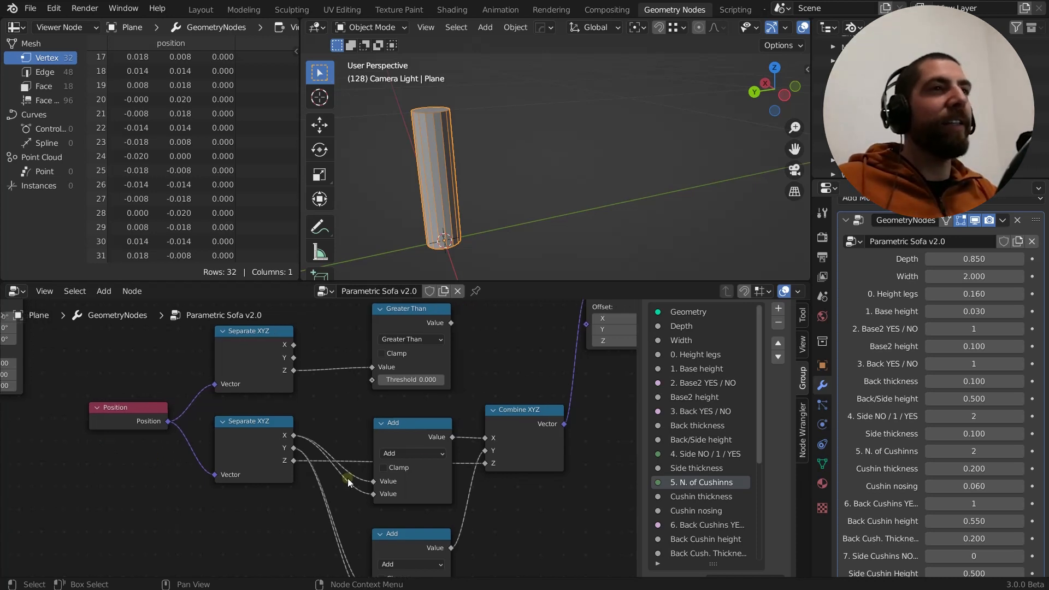
Examine the Set Position node and the Position node that supplies its coordinates through the Separate XYZ nodes
scroll(475, 386, down, 2)
middle_drag(475, 386, 384, 422)
scroll(418, 395, down, 3)
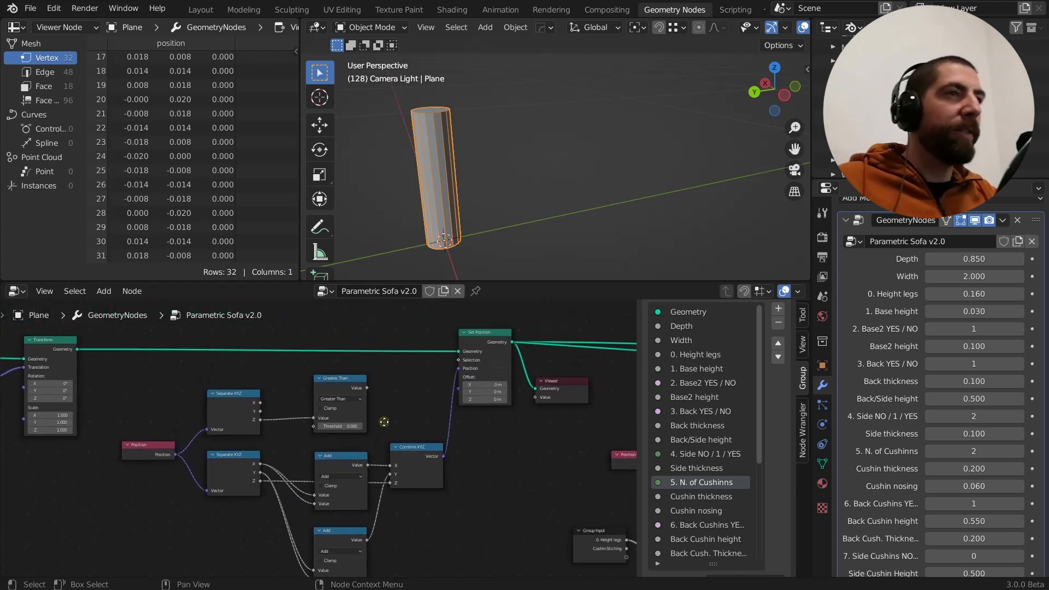
middle_drag(428, 385, 450, 380)
click(509, 329)
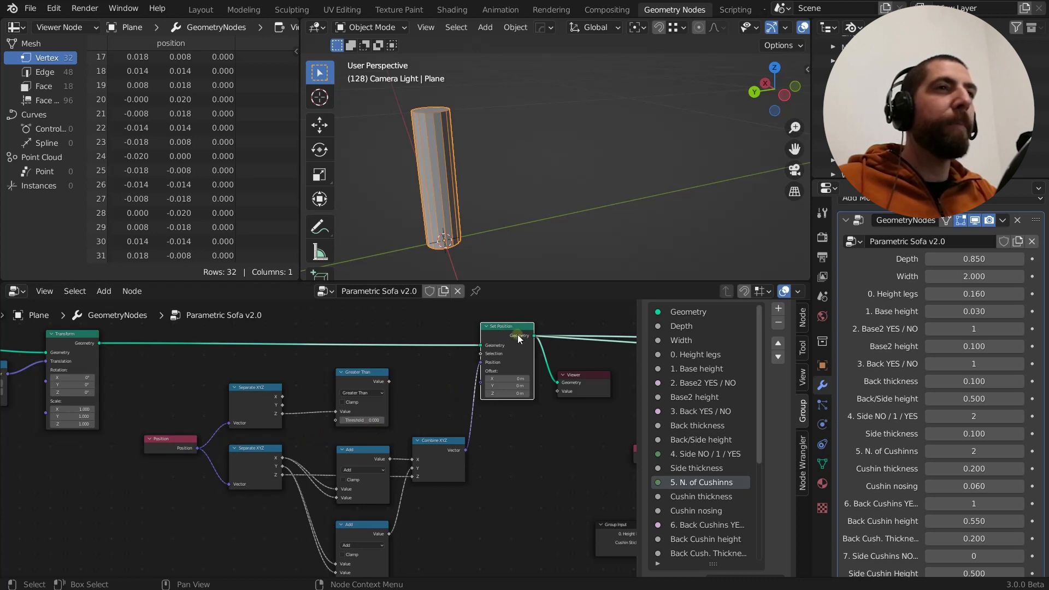
scroll(517, 370, down, 1)
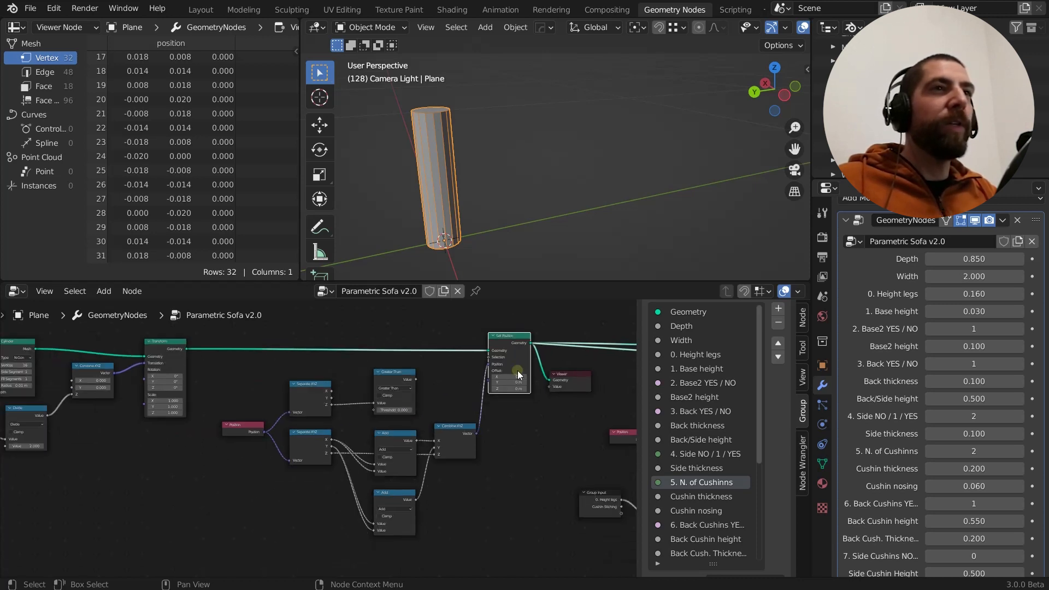
scroll(255, 442, up, 2)
click(251, 428)
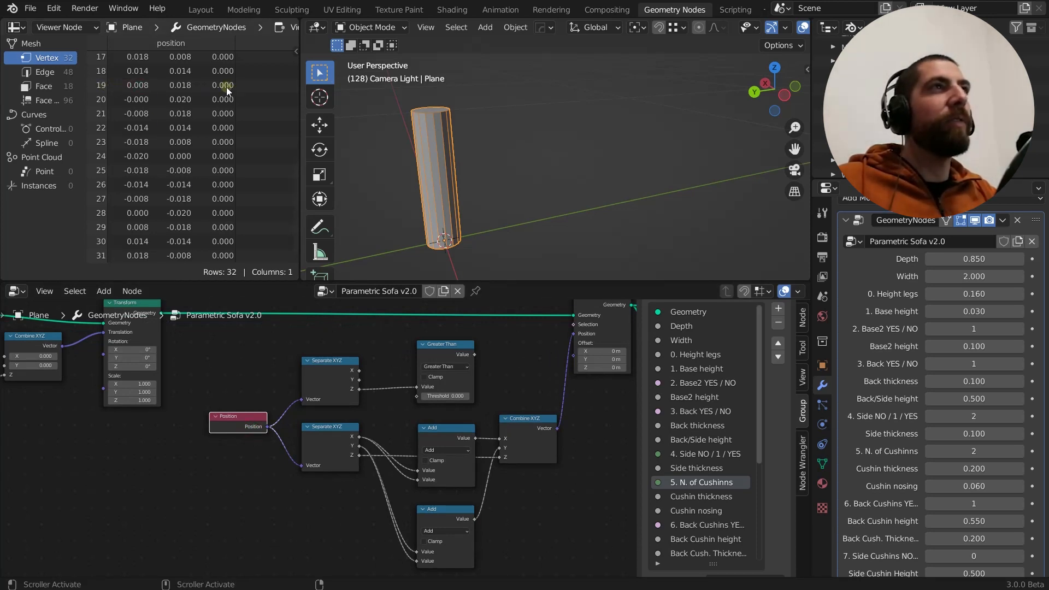
Preview the Transform node's geometry and compare its vertex positions in the spreadsheet with the Position node's role
scroll(470, 395, down, 3)
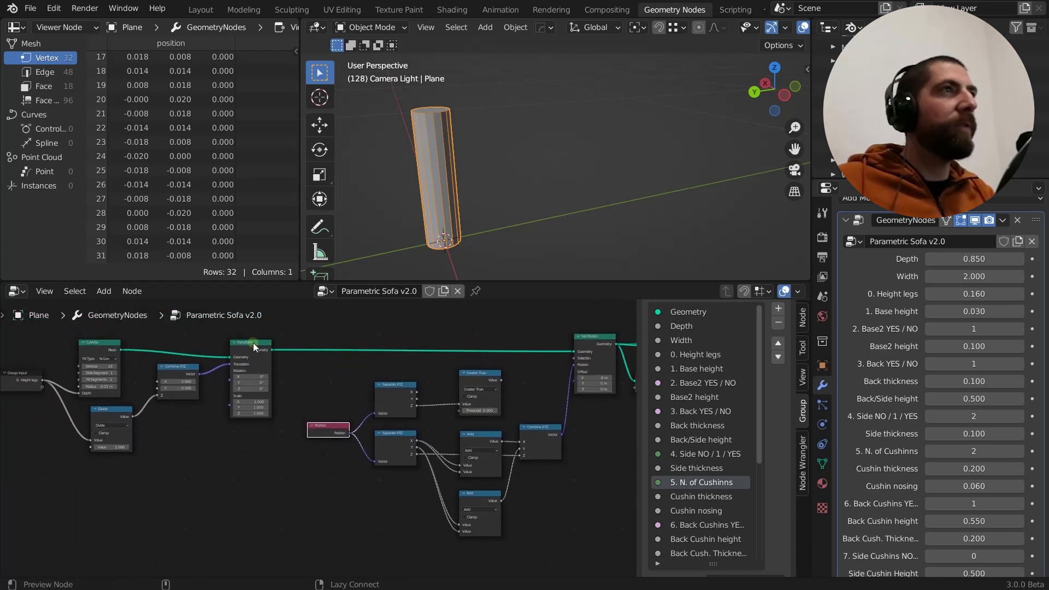
ctrl+shift+click(254, 343)
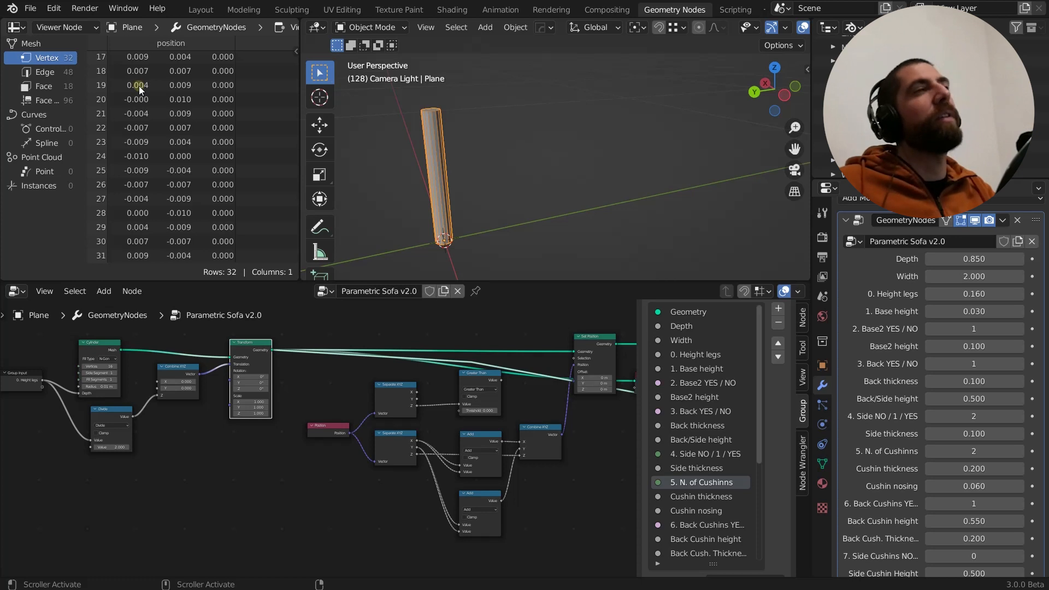
click(330, 428)
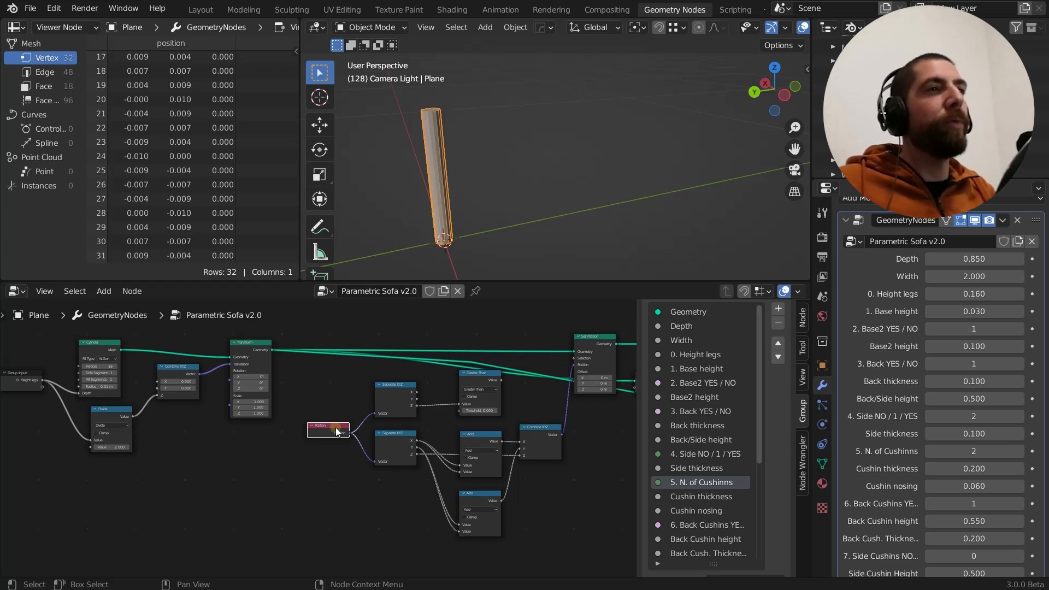
Duplicate the Position node and place the copy near the Divide node at the start of the leg branch
scroll(333, 429, up, 2)
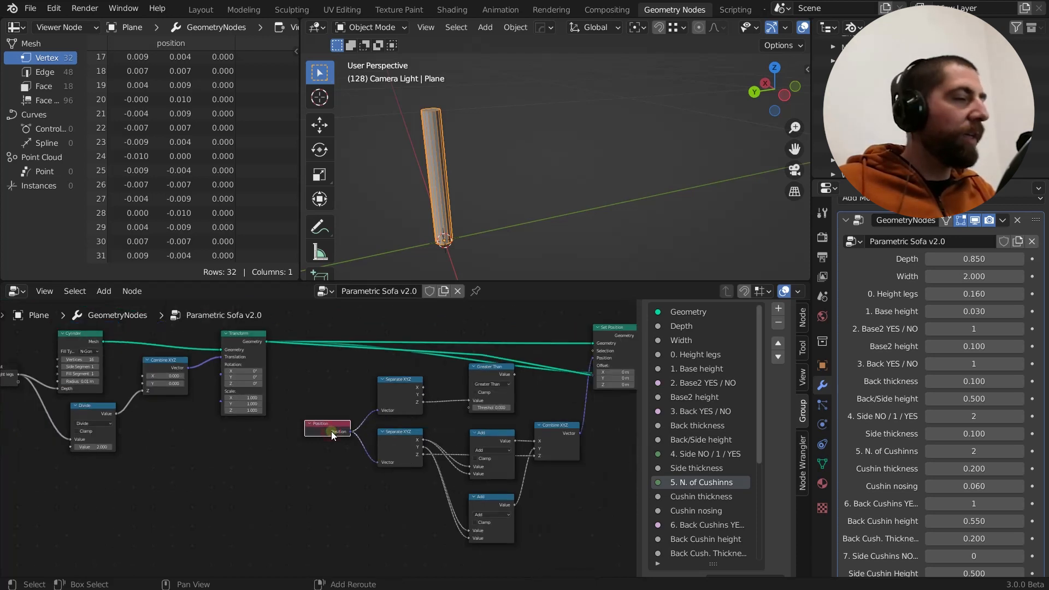
key(shift+d)
click(30, 460)
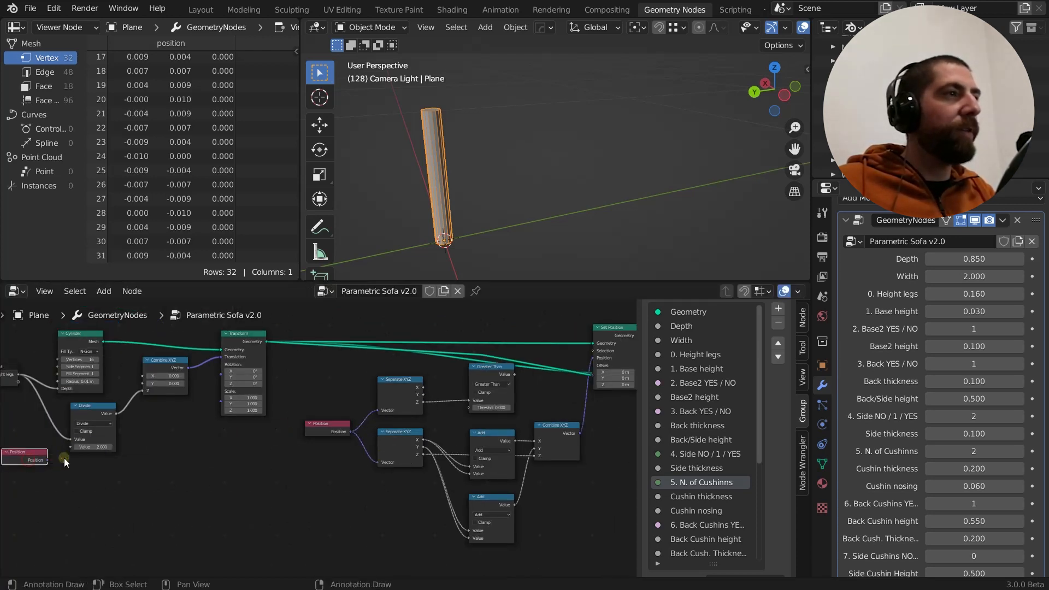
drag(51, 460, 122, 491)
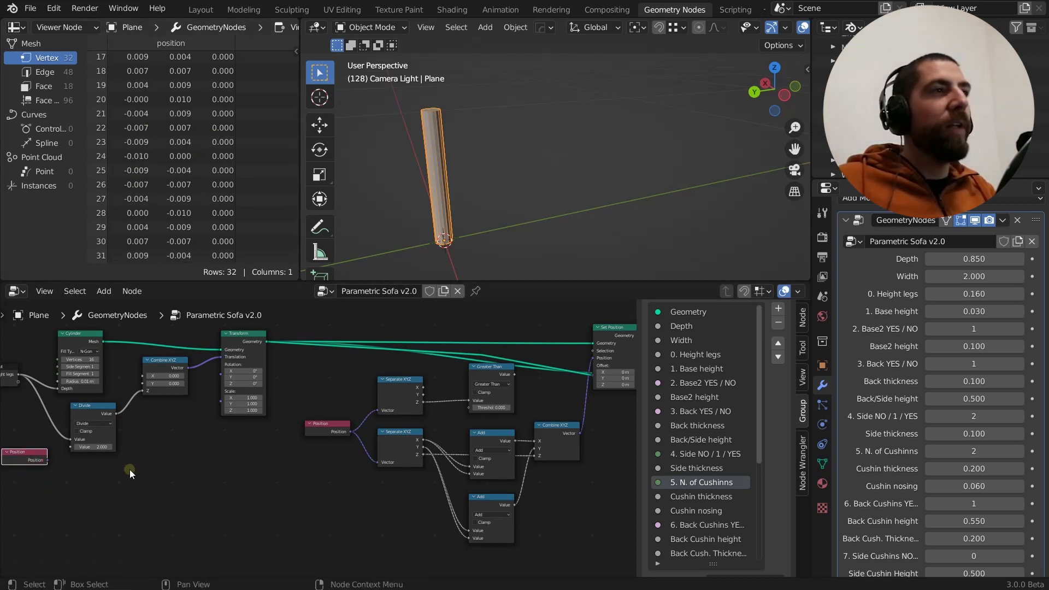
Preview the Set Position node's geometry and delete the duplicate Position node beside the Divide node
click(624, 348)
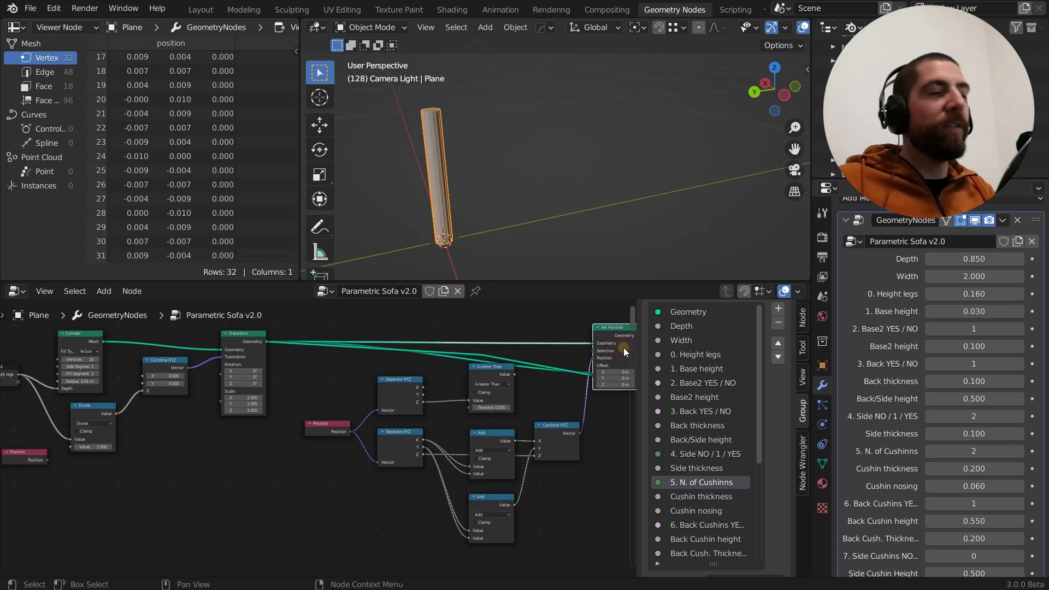
ctrl+shift+click(624, 347)
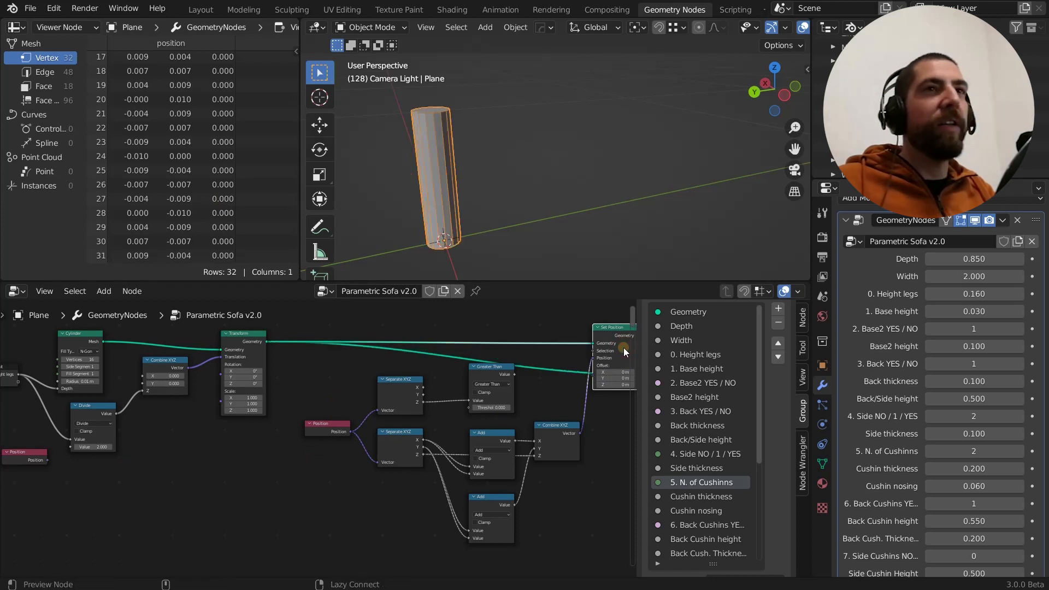
click(19, 453)
key(x)
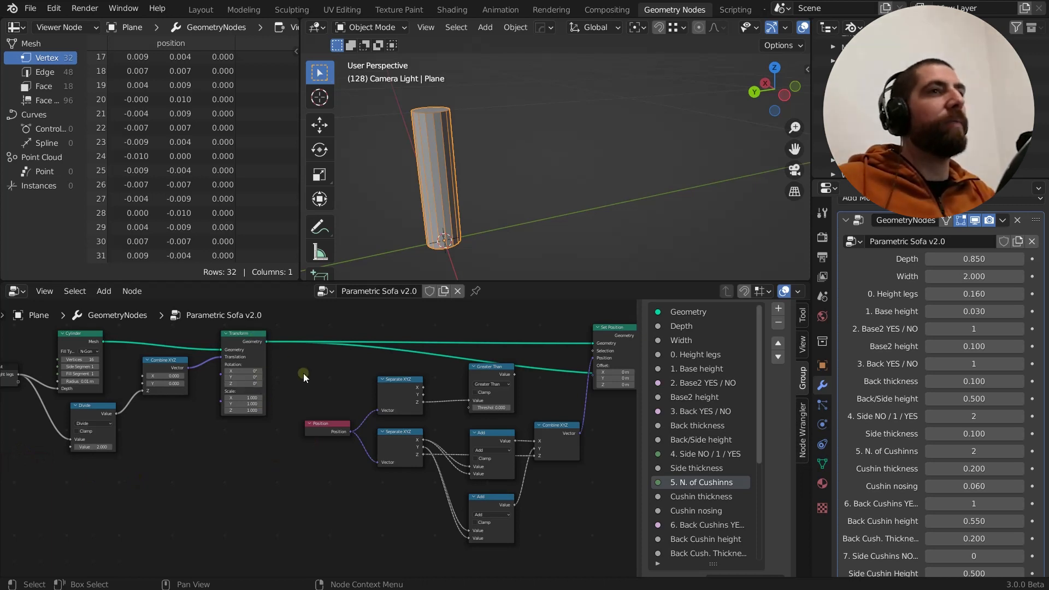
Examine the Position node's link to Set Position and the vertex position values in the spreadsheet up to the first row
middle_drag(303, 373, 140, 374)
scroll(332, 398, up, 1)
middle_drag(383, 410, 367, 414)
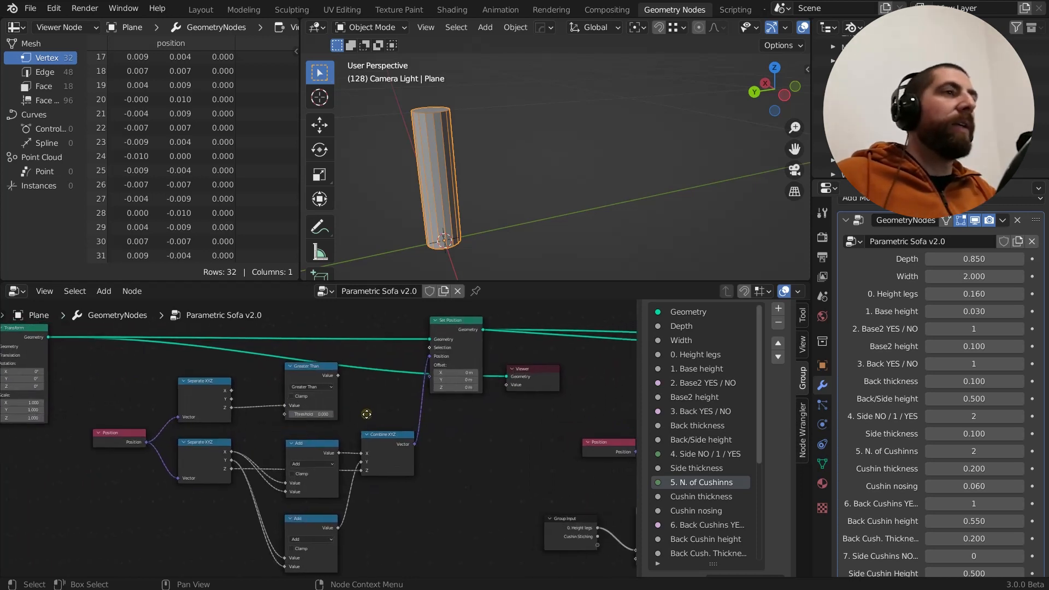
click(110, 428)
scroll(117, 432, up, 2)
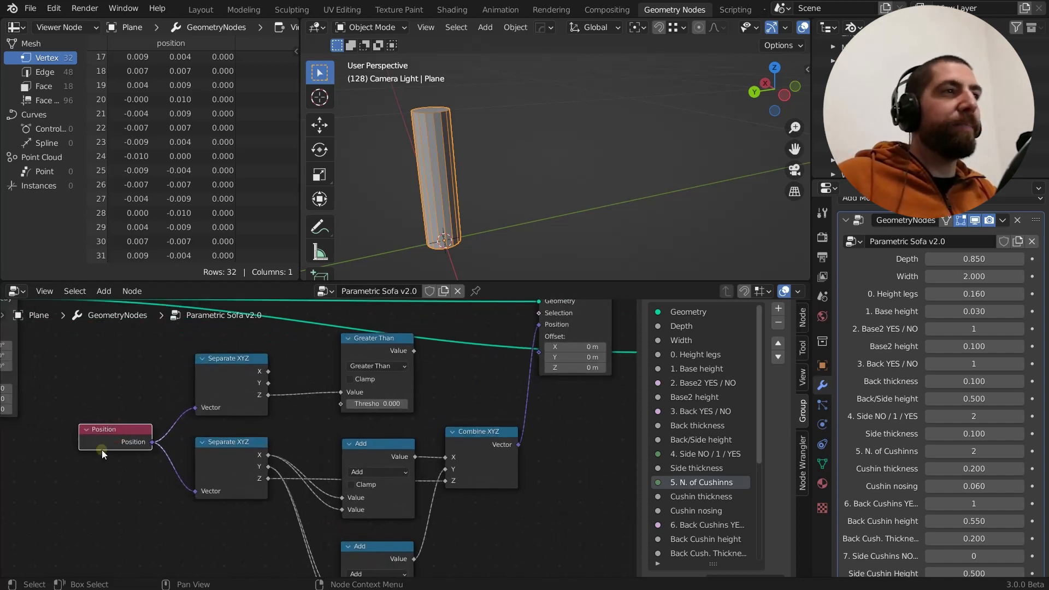
scroll(136, 434, down, 1)
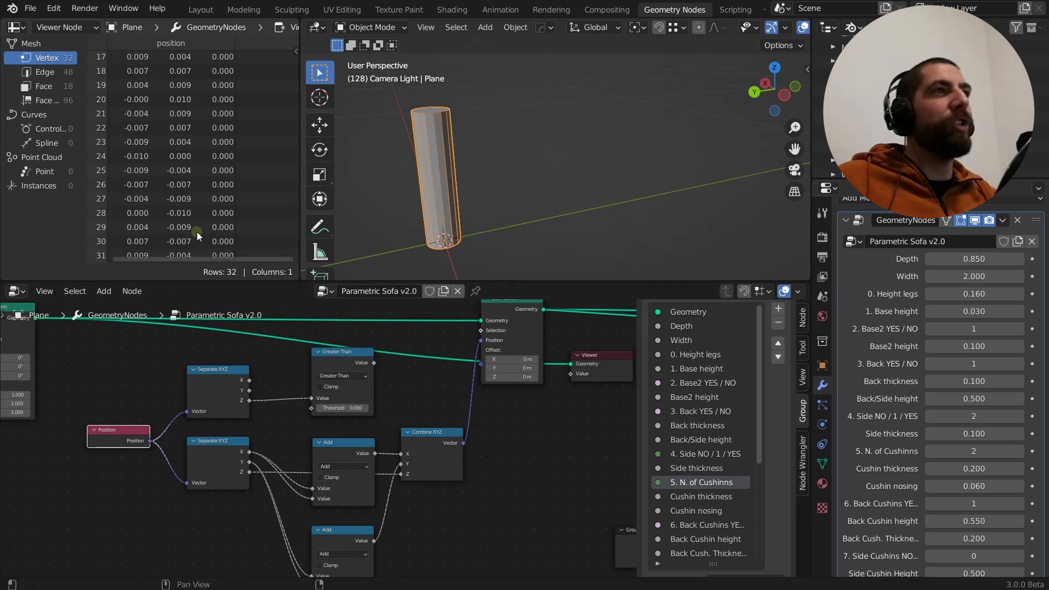
scroll(187, 214, up, 6)
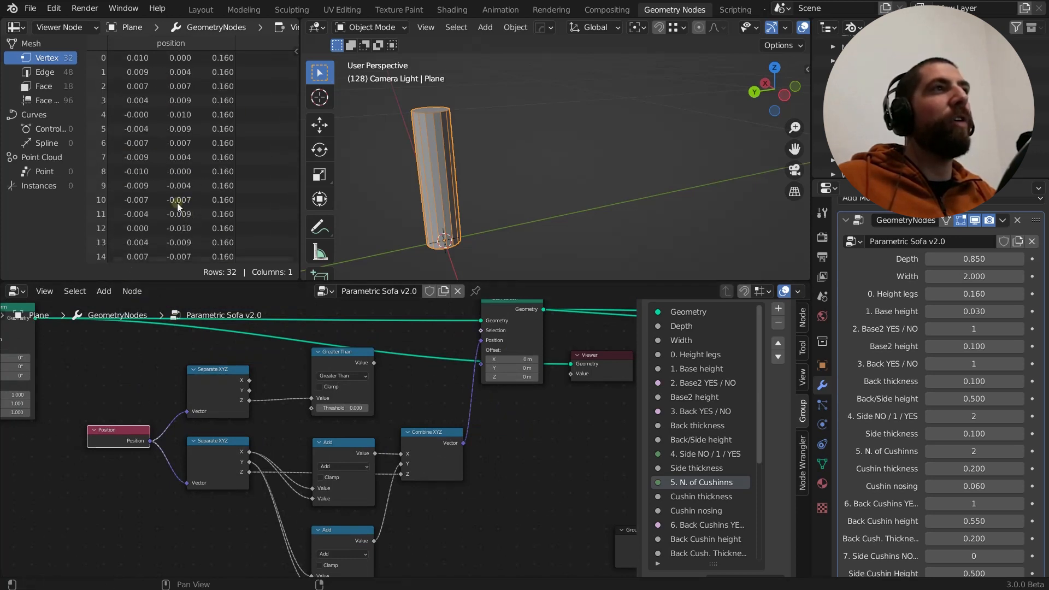
scroll(134, 438, down, 2)
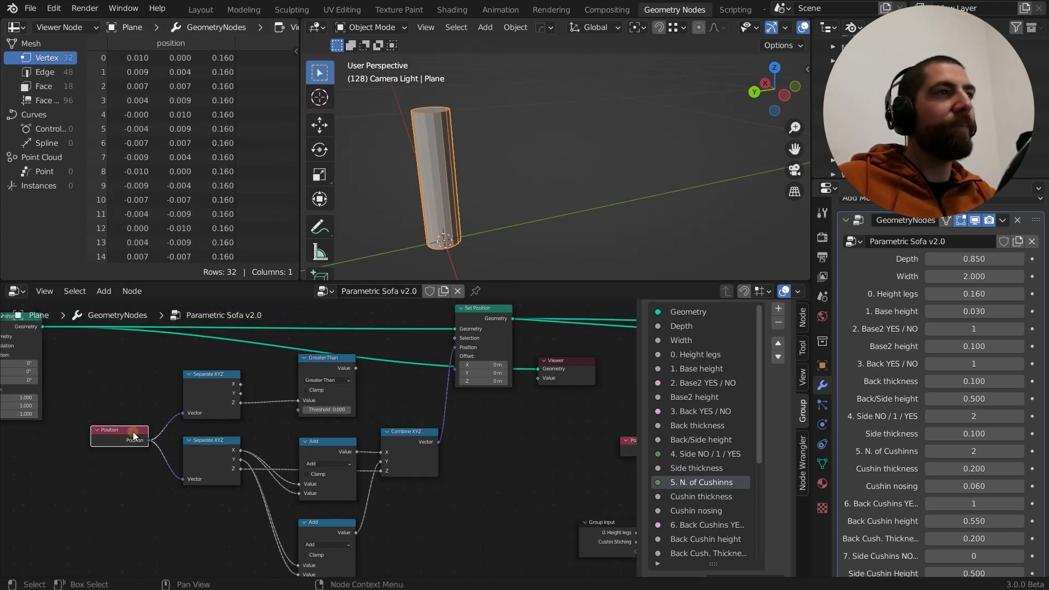
Examine how the Position node feeds the lower Separate XYZ node and how its outputs reach the Add and Combine XYZ nodes
scroll(141, 470, up, 2)
middle_drag(188, 496, 140, 524)
scroll(165, 497, down, 3)
scroll(140, 496, up, 4)
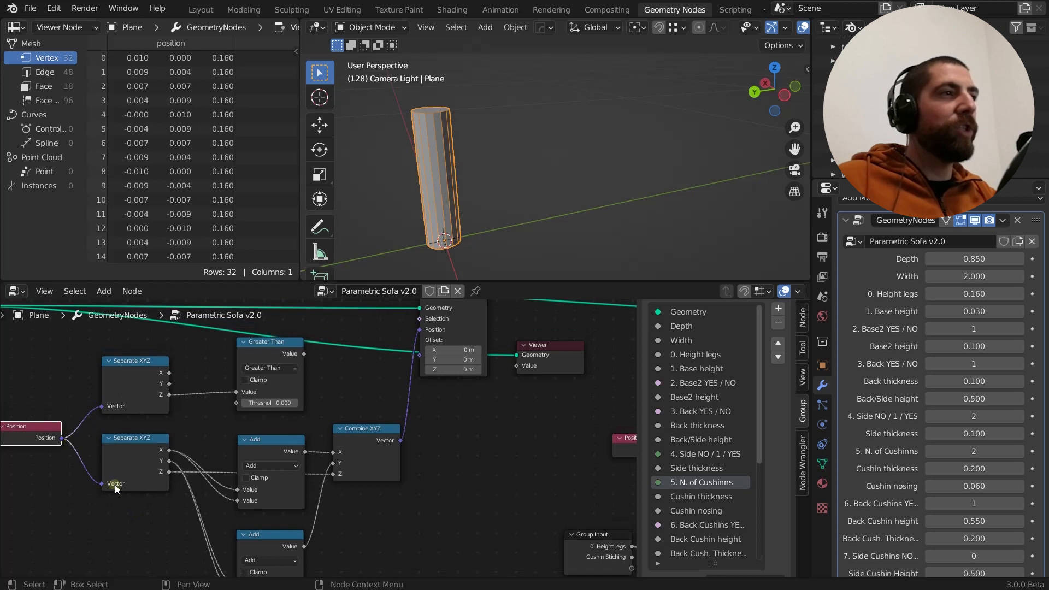
click(131, 439)
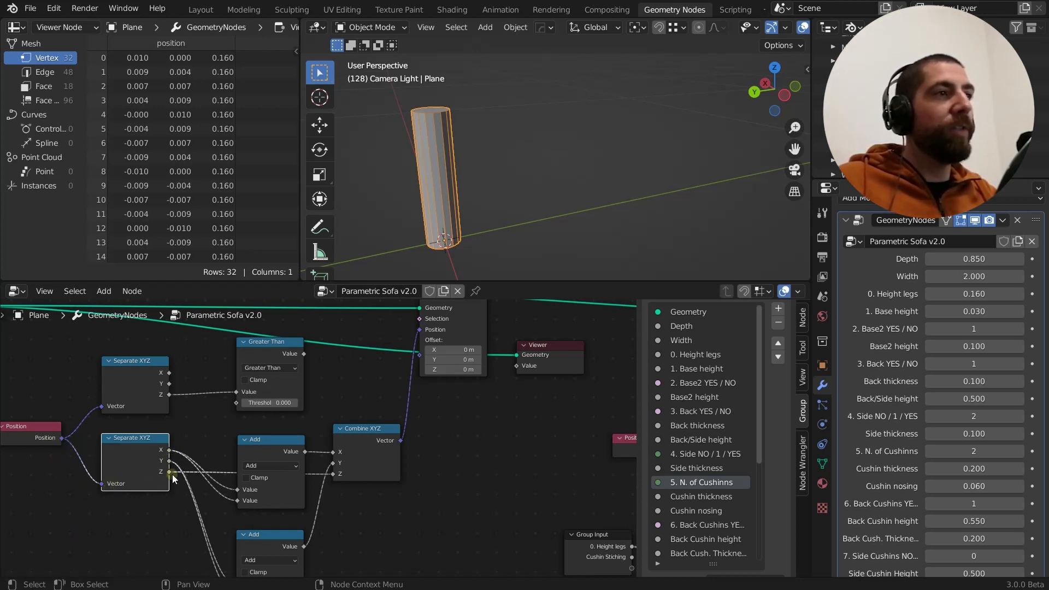
middle_drag(173, 523, 129, 492)
scroll(130, 493, down, 1)
middle_drag(287, 494, 267, 492)
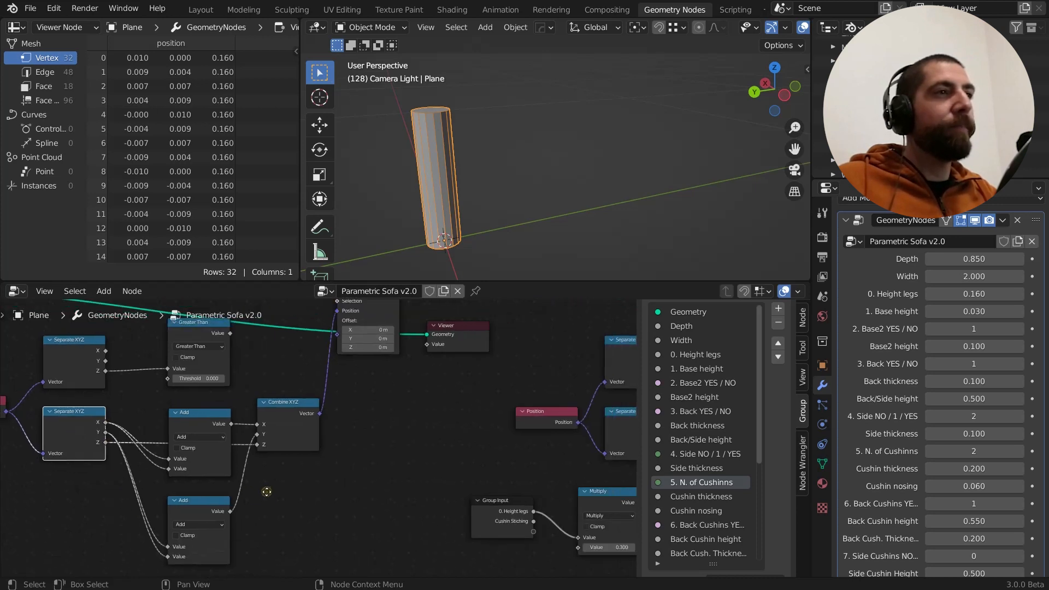
Mute both Add nodes between Separate XYZ and Combine XYZ and inspect the leg's thickness in the viewport
click(204, 415)
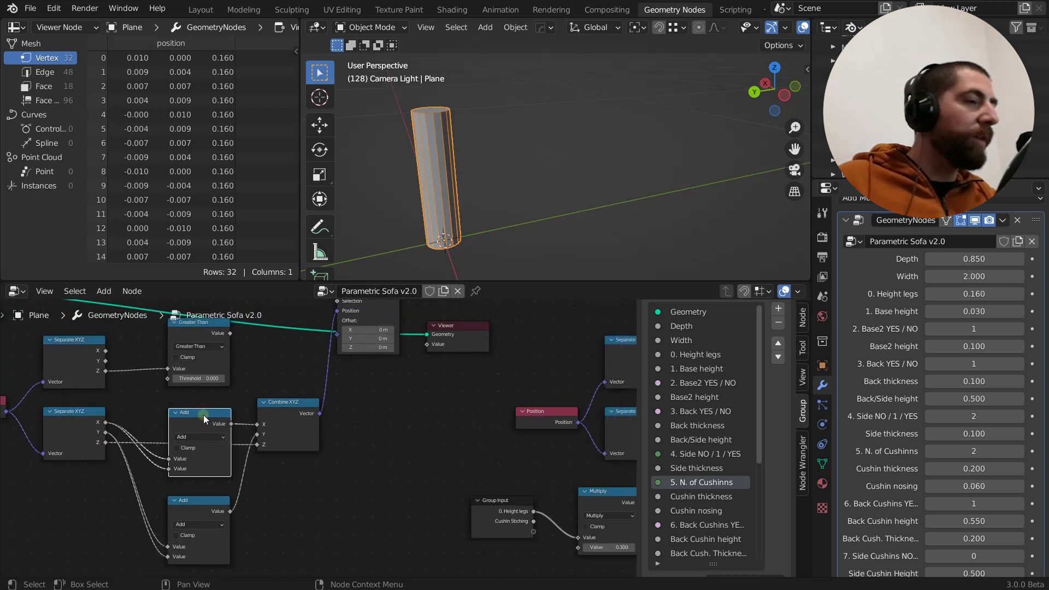
key(m)
click(211, 503)
key(m)
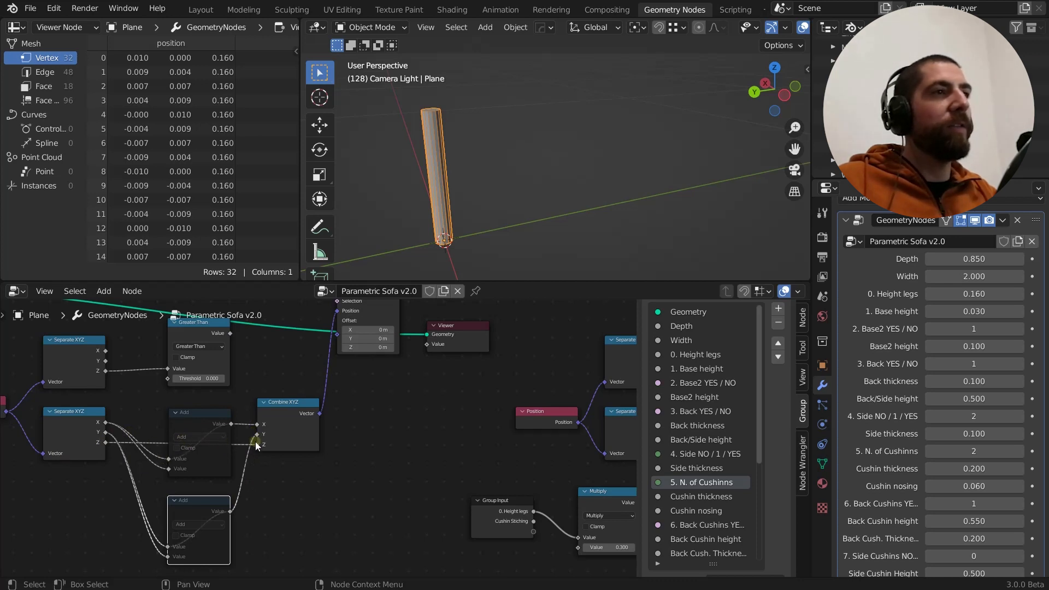
middle_drag(414, 218, 463, 176)
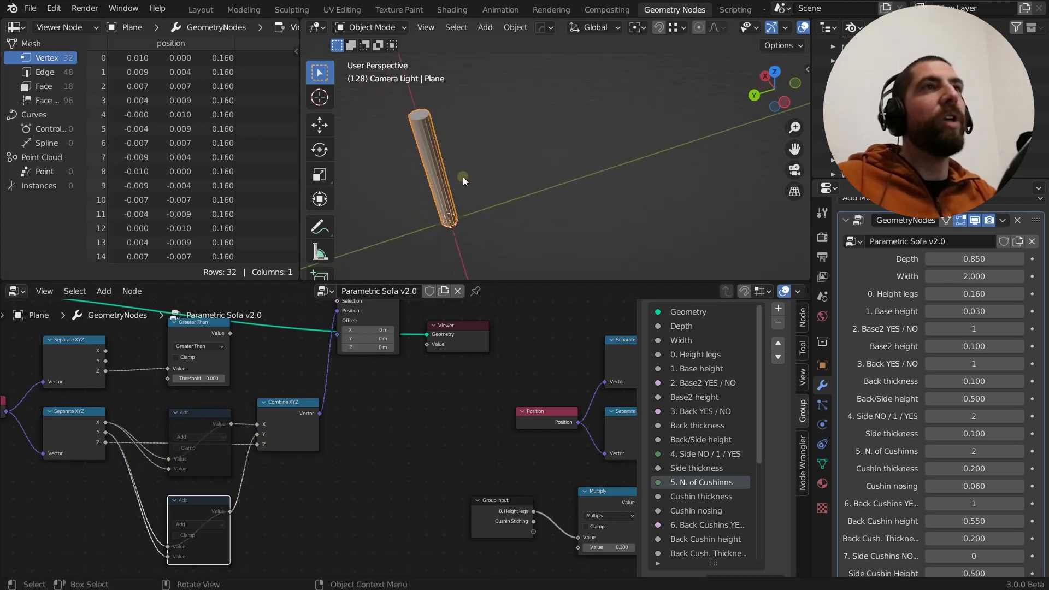
Unmute both Add nodes and inspect the leg from another angle
click(199, 415)
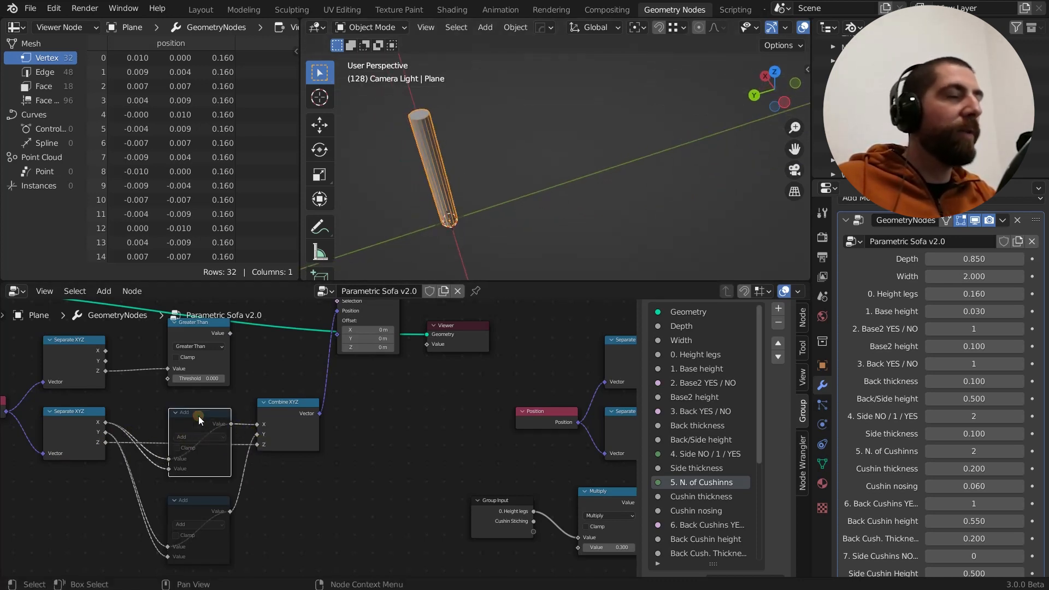
click(211, 500)
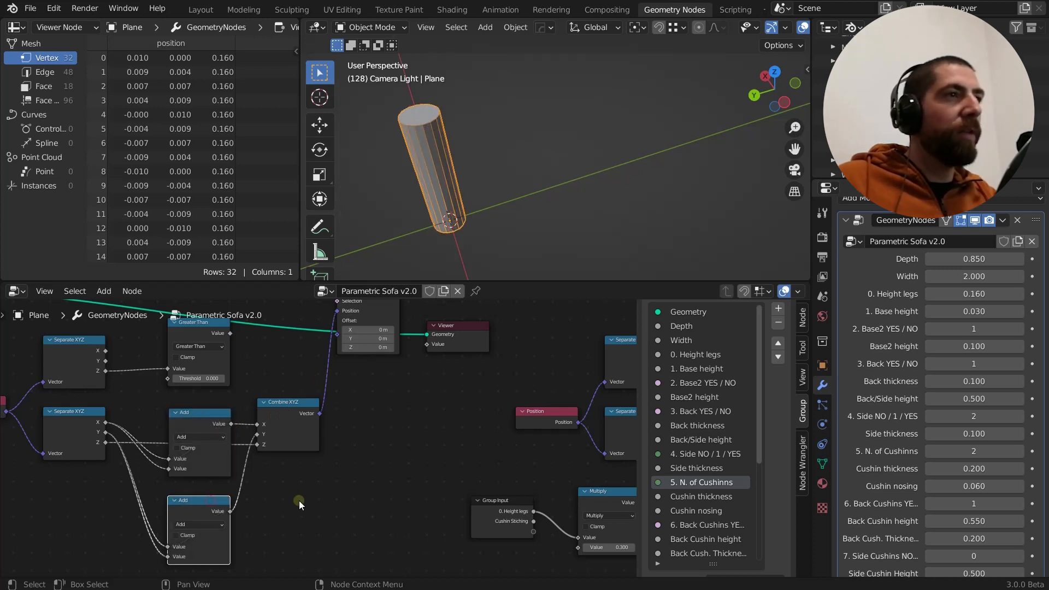
mouse_move(428, 204)
middle_down()
mouse_move(405, 175)
mouse_move(435, 186)
middle_up()
Examine the links from the Separate XYZ X output into the upper Add node and its available math operations, keeping Add
scroll(234, 454, up, 2)
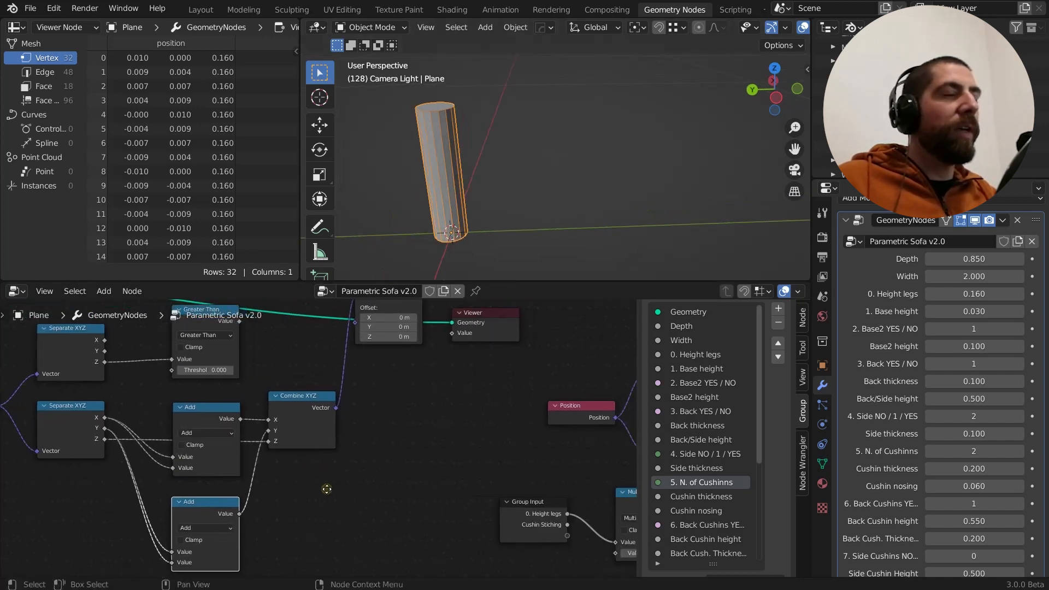
scroll(317, 489, down, 2)
scroll(144, 444, up, 2)
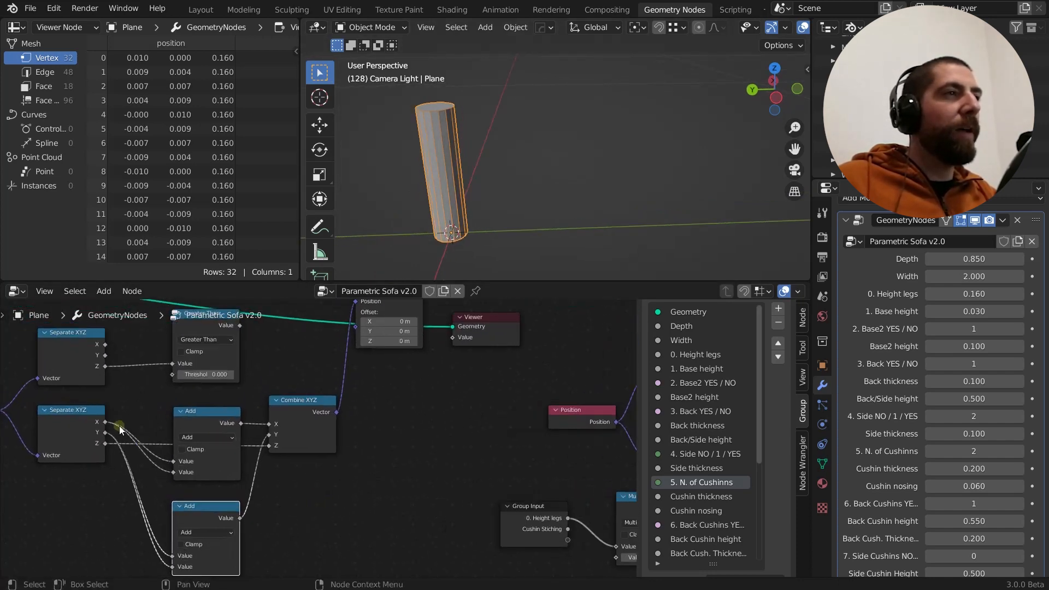
mouse_move(106, 425)
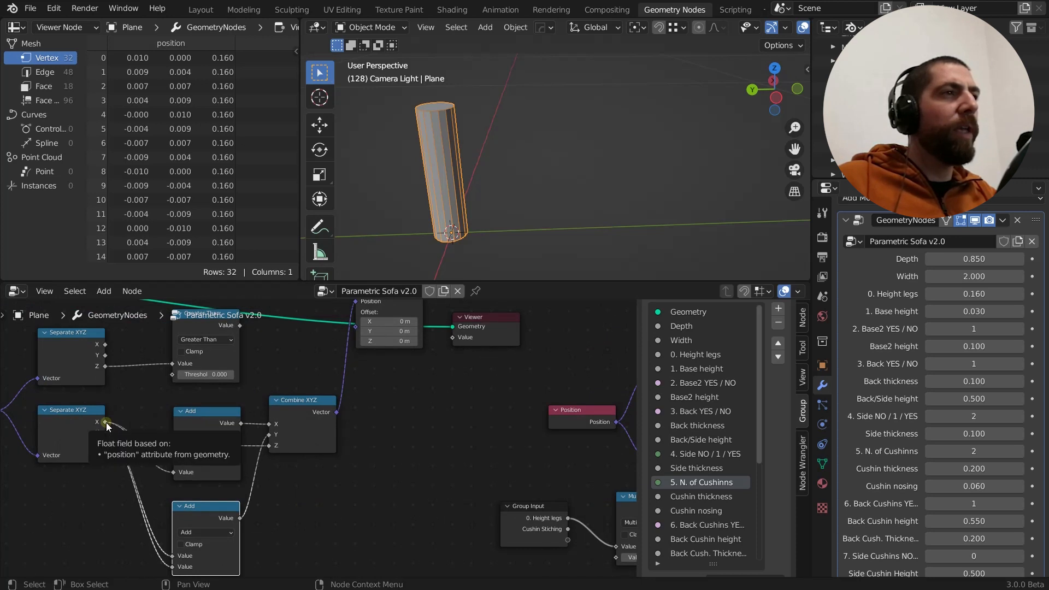
drag(106, 423, 163, 463)
click(198, 439)
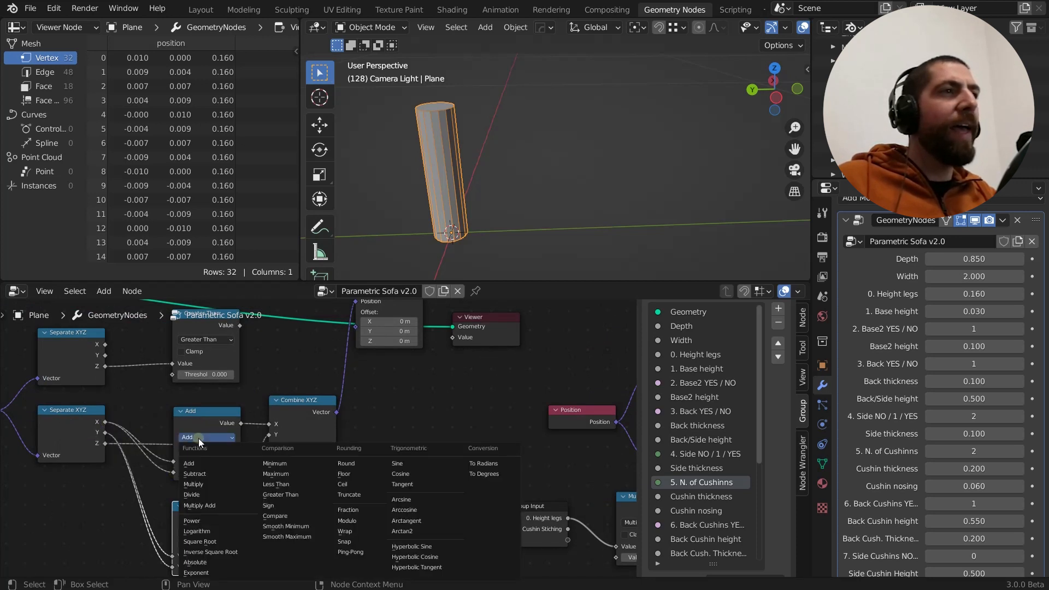
click(209, 438)
click(208, 438)
click(209, 438)
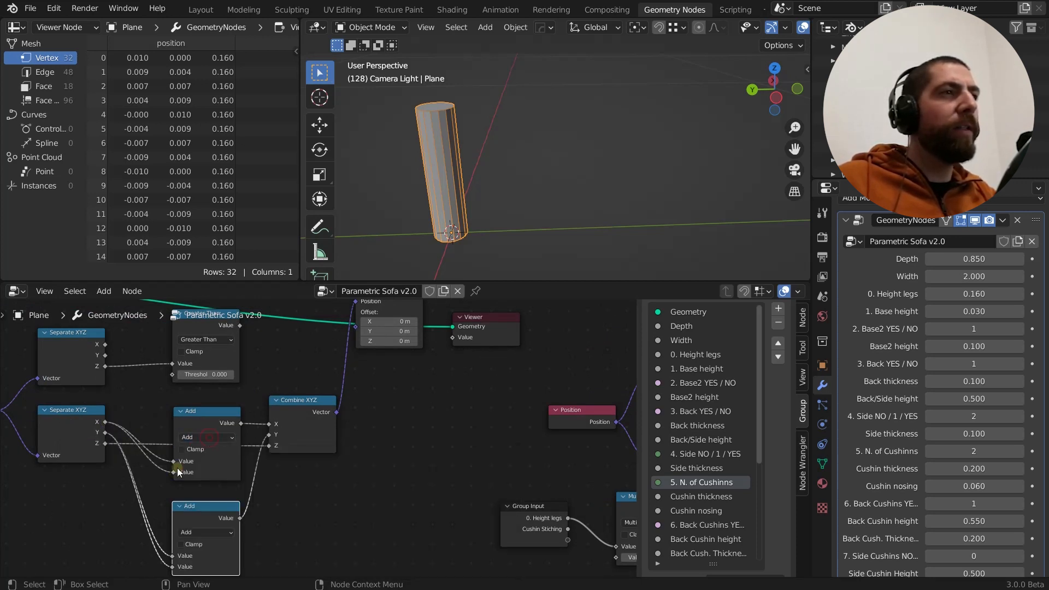
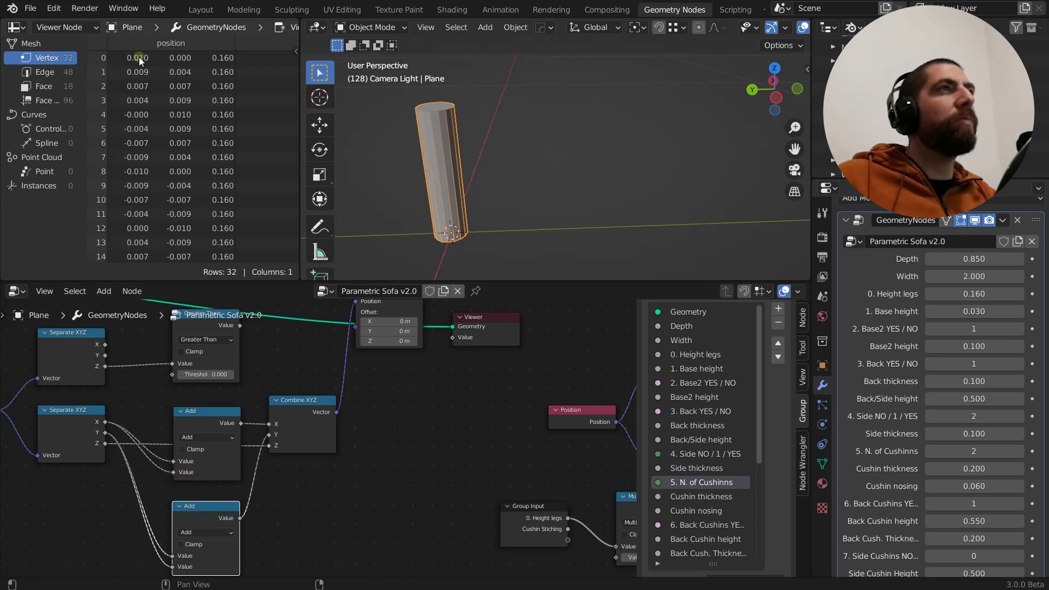
Mute the upper and lower Add nodes between the lower Separate XYZ and Combine XYZ nodes
click(239, 424)
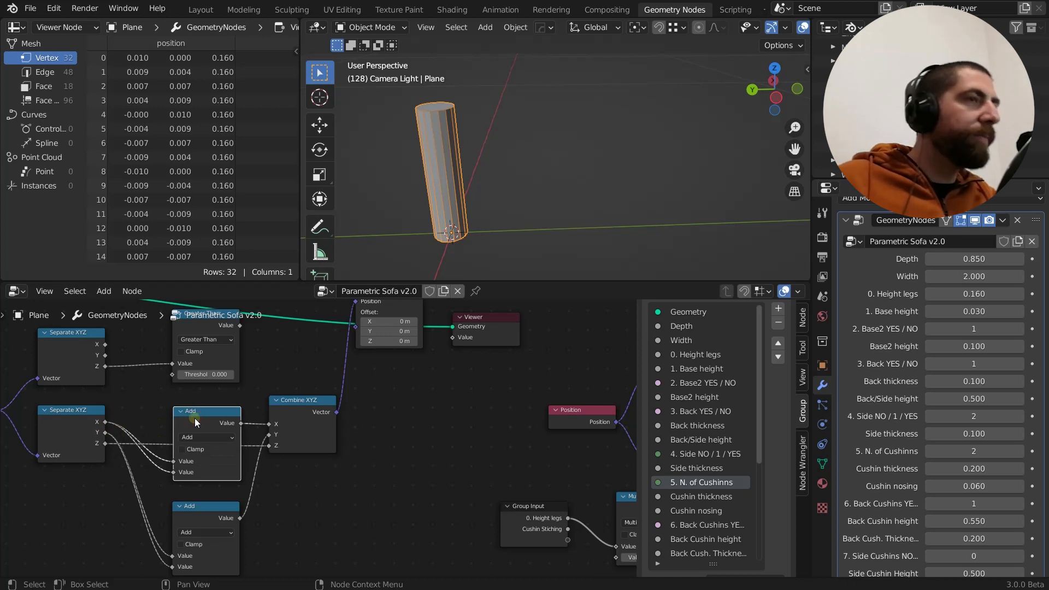
key(m)
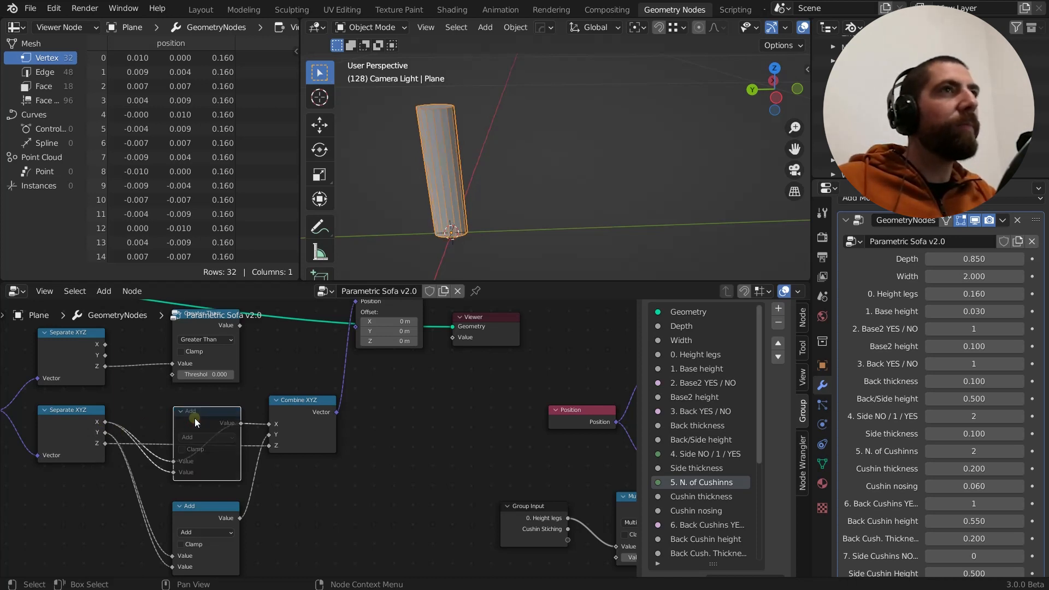
click(207, 507)
key(m)
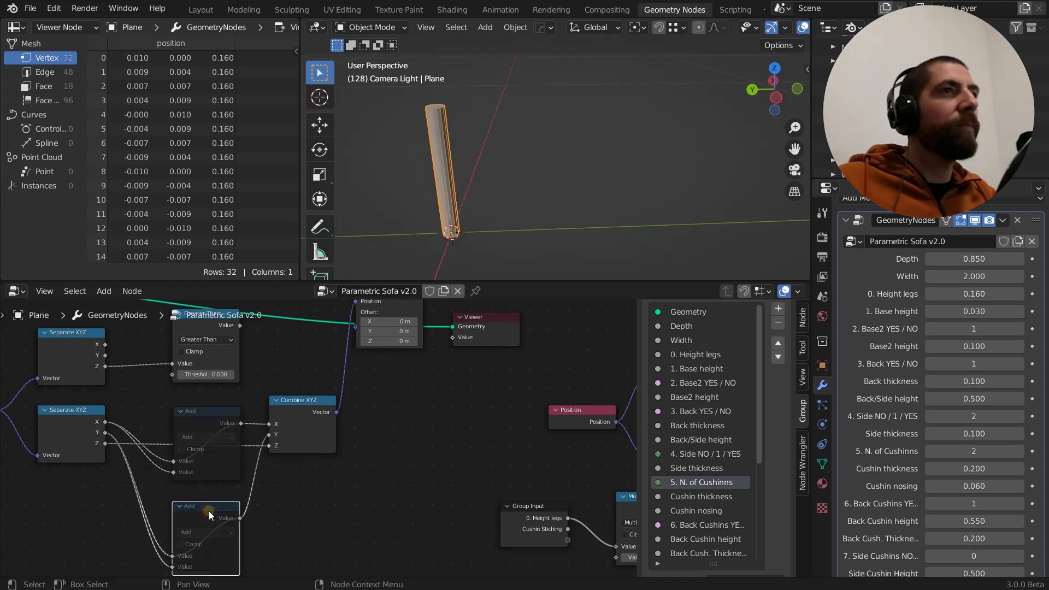
Annotate the leg's top face with crossing axis lines and a larger outline around it to illustrate the vertex offsets
middle_drag(467, 178, 423, 127)
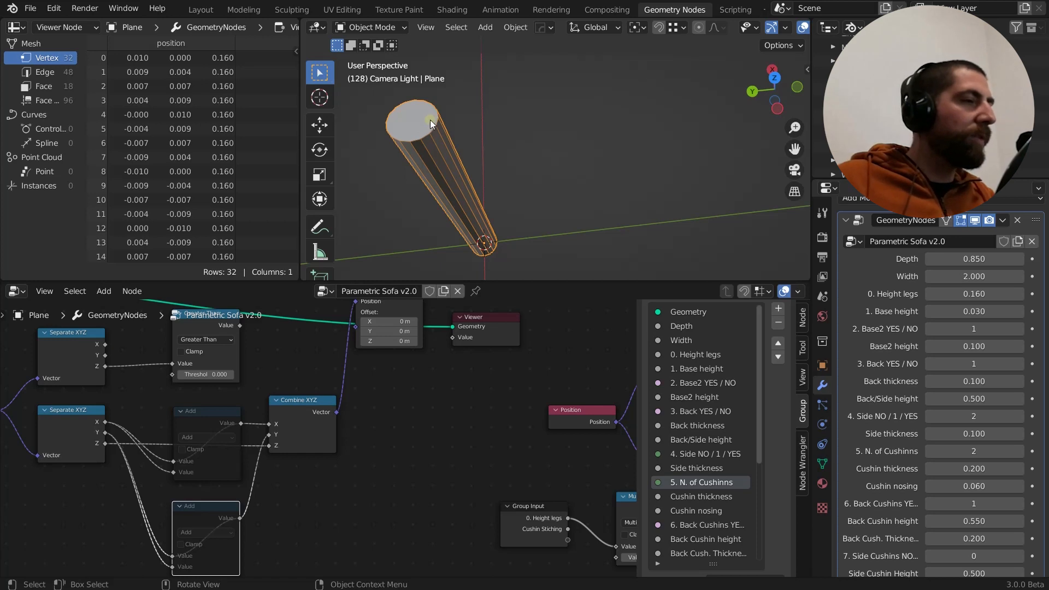
mouse_move(369, 126)
mouse_down()
mouse_move(447, 117)
mouse_move(419, 153)
mouse_up()
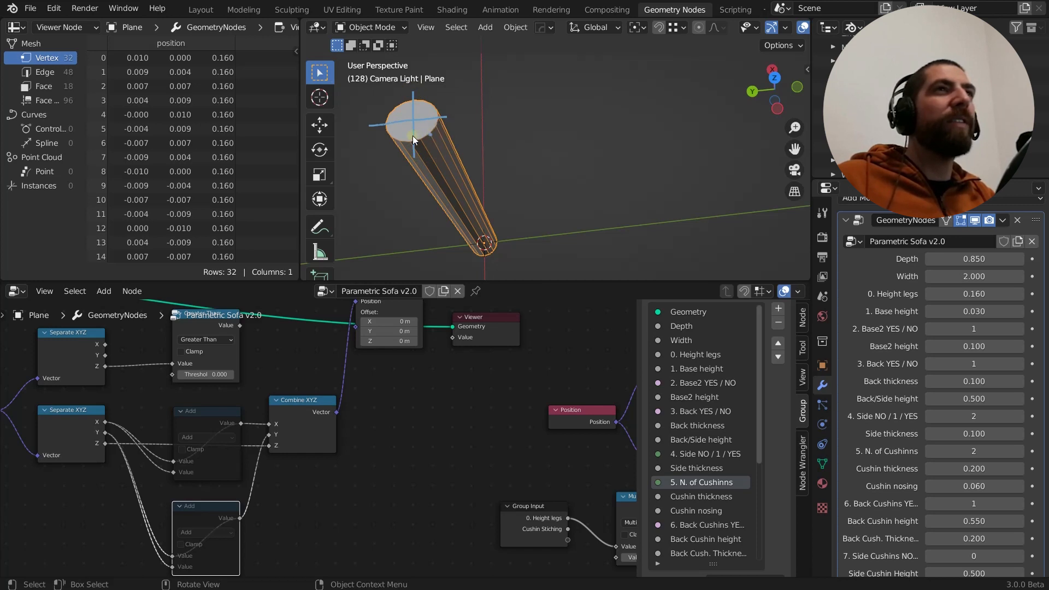
click(430, 134)
mouse_move(444, 115)
mouse_down()
mouse_move(443, 146)
mouse_move(453, 100)
mouse_move(398, 93)
mouse_move(371, 120)
mouse_move(387, 151)
mouse_move(445, 145)
mouse_up()
middle_drag(445, 146, 493, 147)
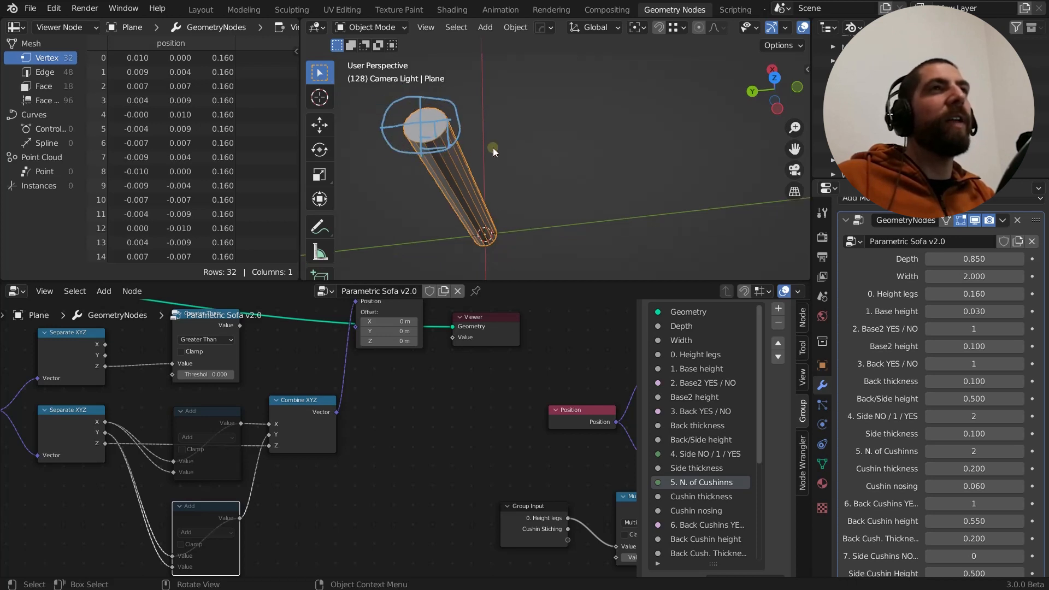
scroll(363, 415, down, 1)
scroll(363, 415, down, 1)
Unmute both Add nodes and inspect the leg's thickness from several angles
click(258, 411)
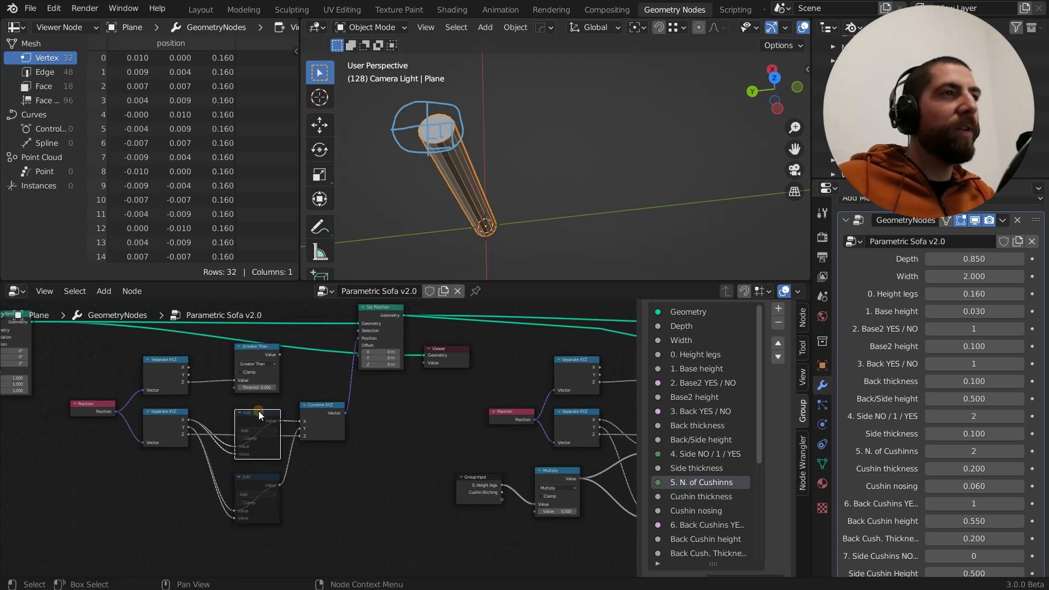
click(261, 474)
key(m)
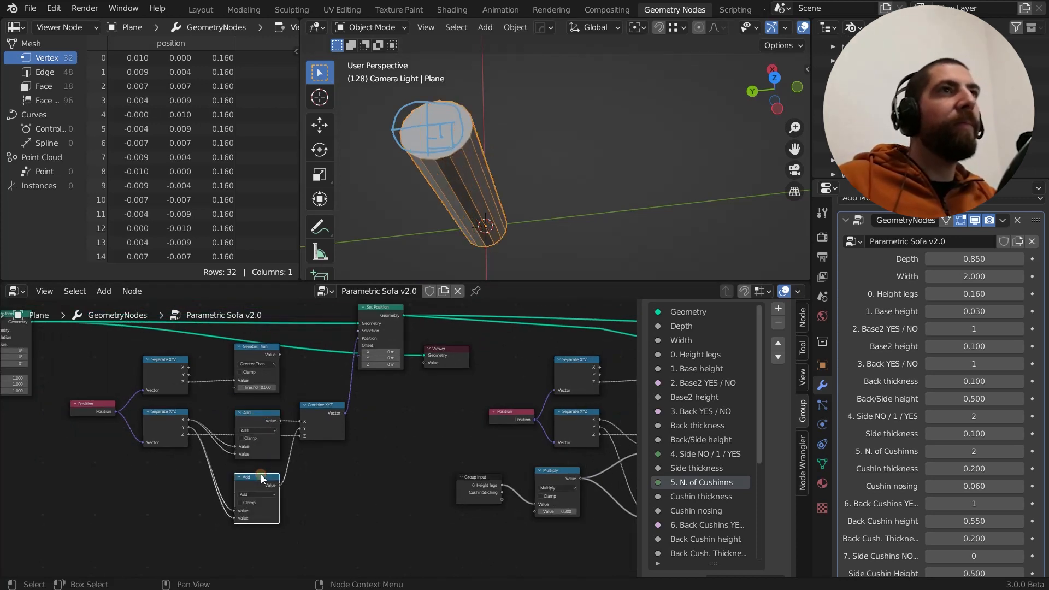
middle_drag(480, 218, 457, 149)
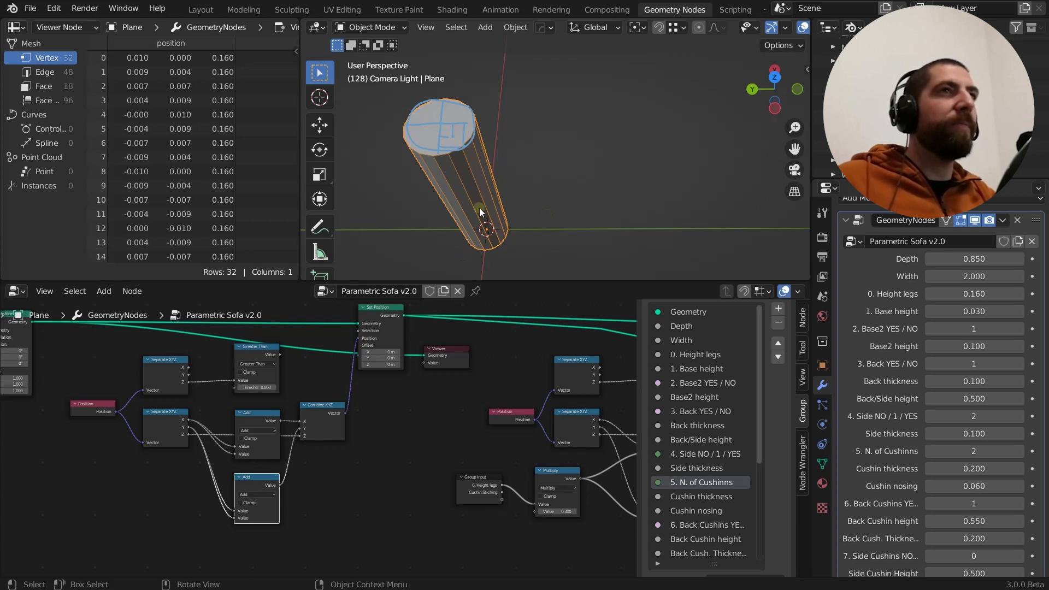
middle_drag(480, 207, 461, 172)
scroll(489, 172, up, 2)
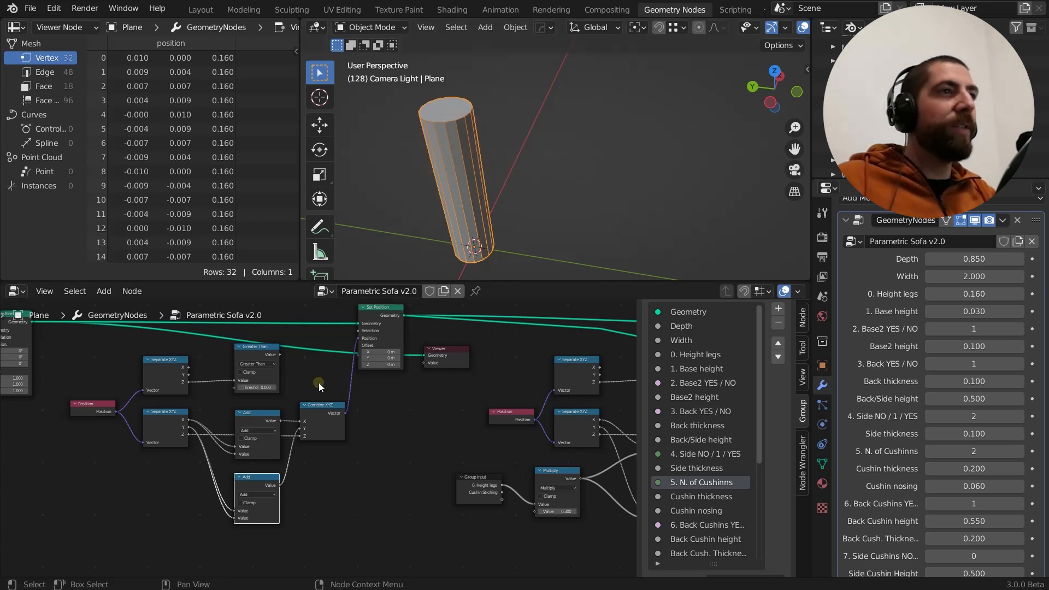
Switch the upper Add node to Multiply, disconnect its second value input and set that factor to 2
scroll(249, 488, up, 2)
middle_drag(361, 463, 418, 432)
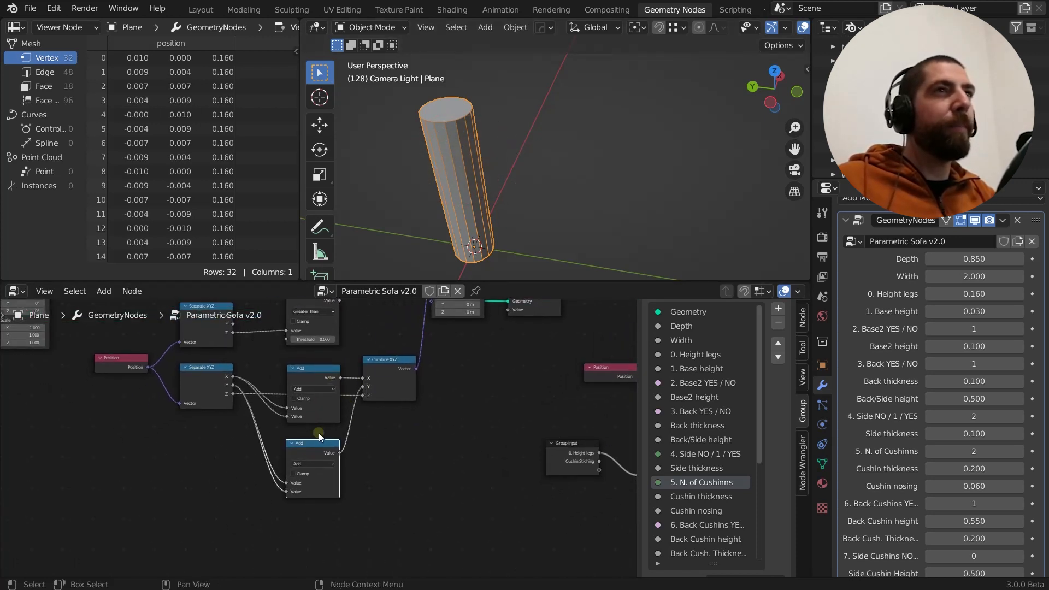
middle_drag(433, 258, 467, 245)
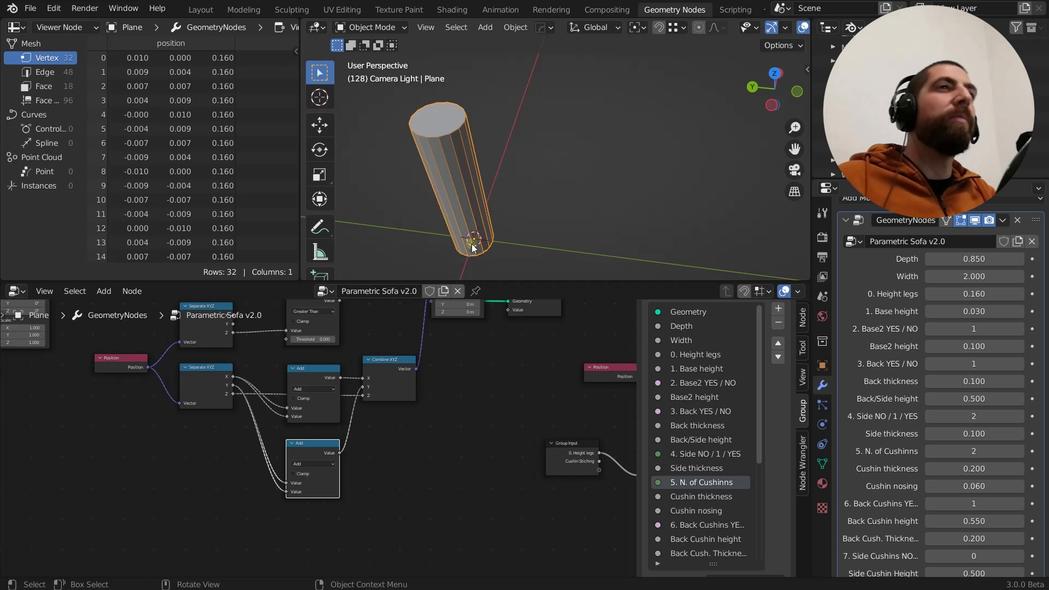
middle_drag(471, 244, 496, 204)
scroll(497, 205, down, 2)
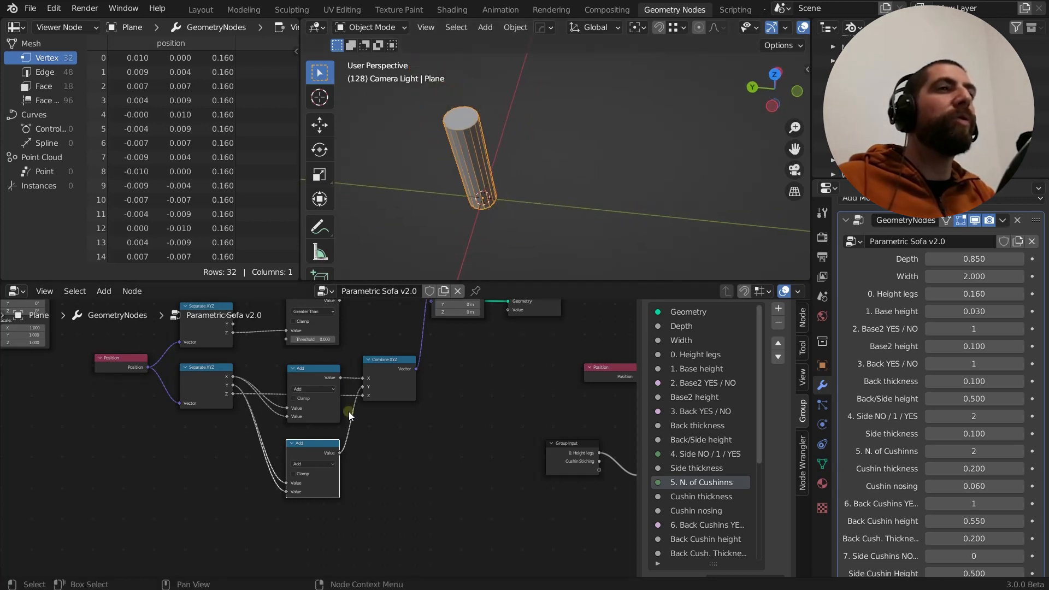
scroll(350, 416, up, 2)
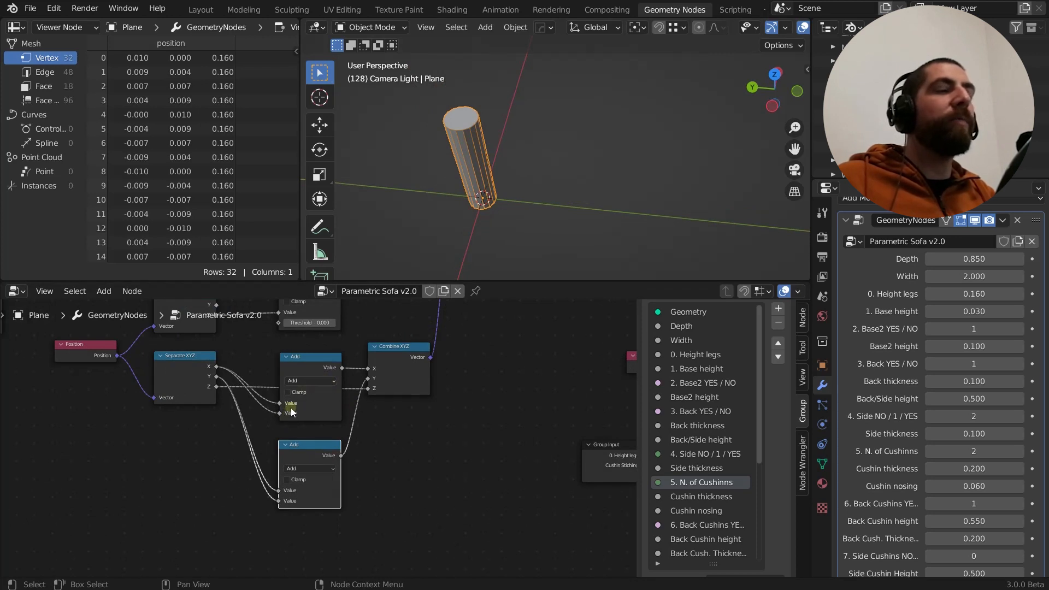
click(310, 381)
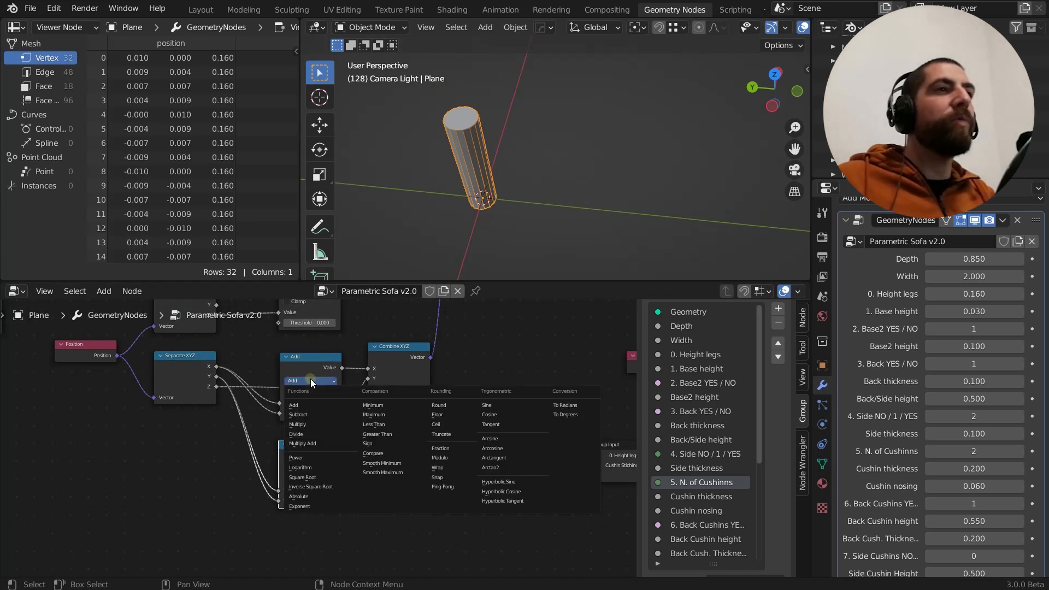
click(303, 424)
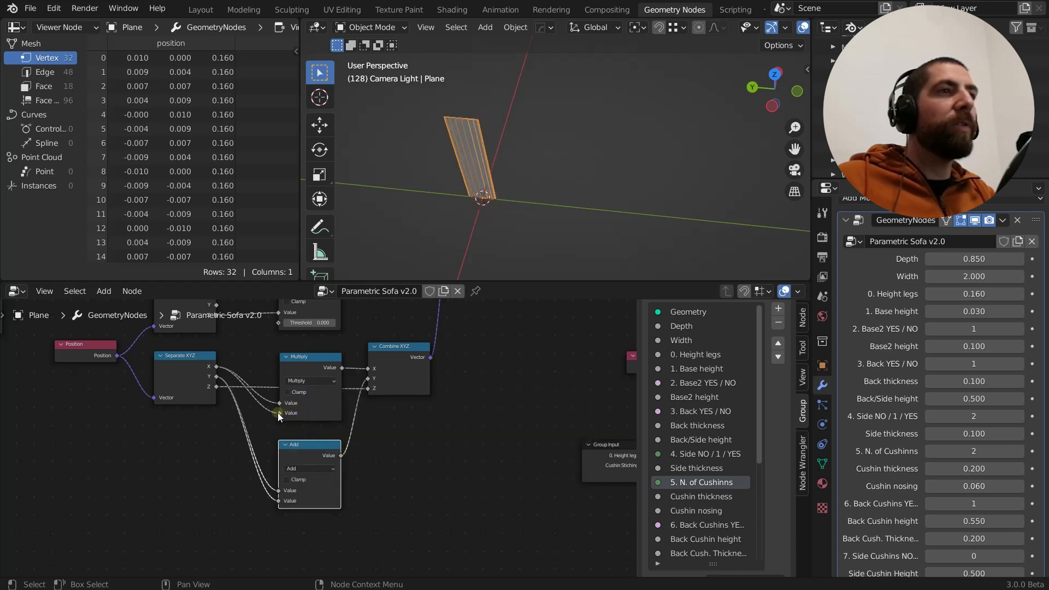
drag(279, 413, 273, 412)
click(309, 413)
text(2)
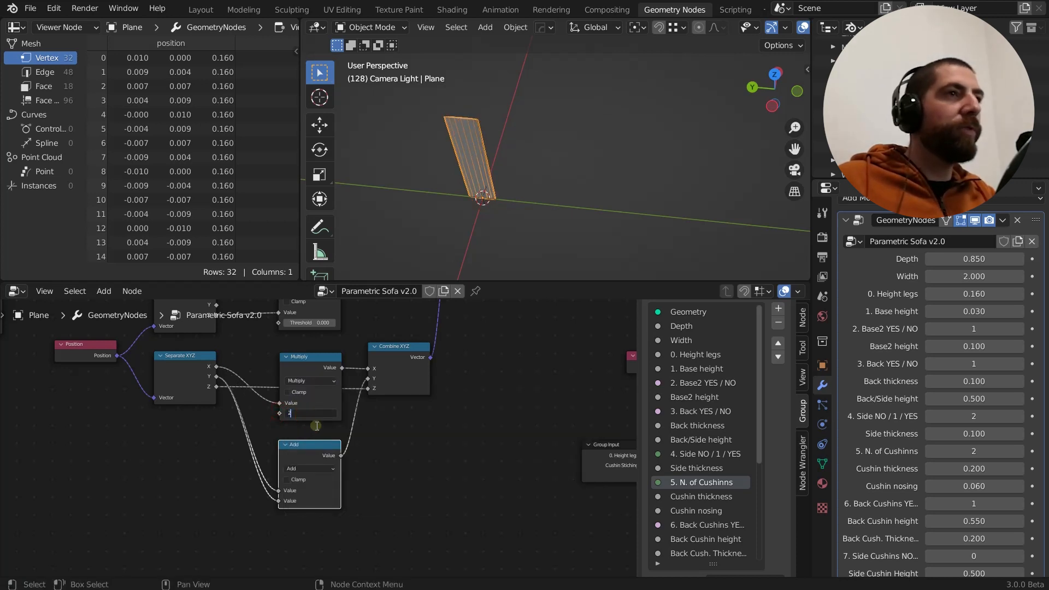
key(Return)
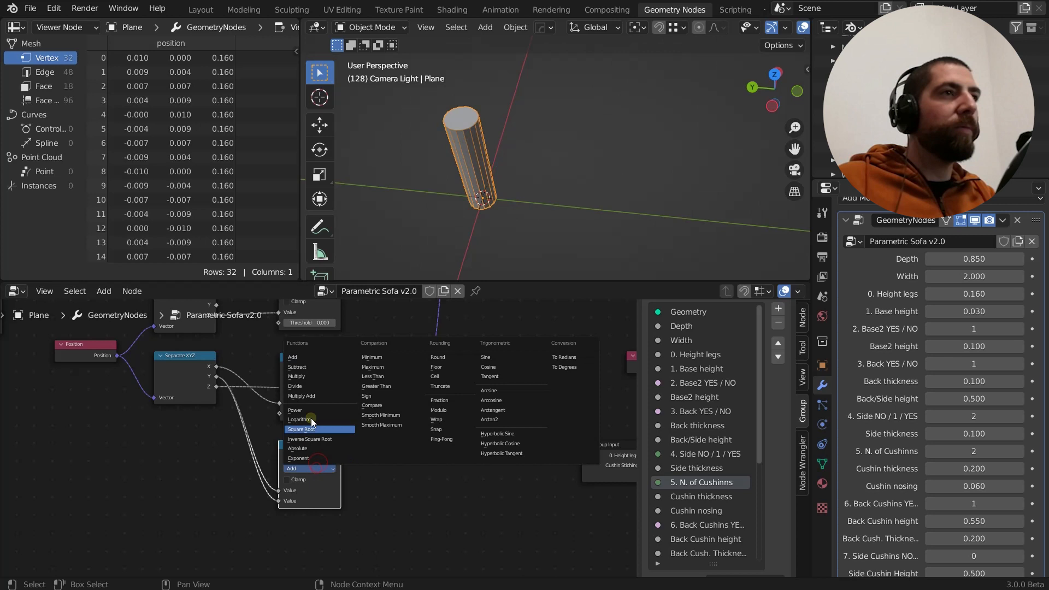
Switch the lower Add node to Multiply with its second value input disconnected, try a factor of 3 and revert it to 2
click(307, 375)
drag(277, 503, 257, 503)
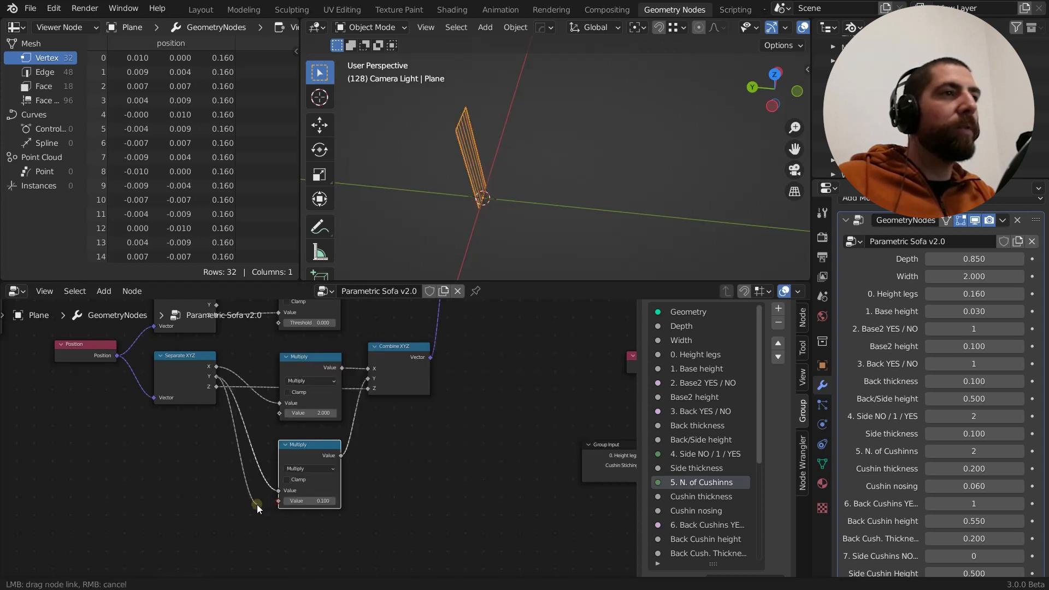
click(309, 501)
text(3)
key(Return)
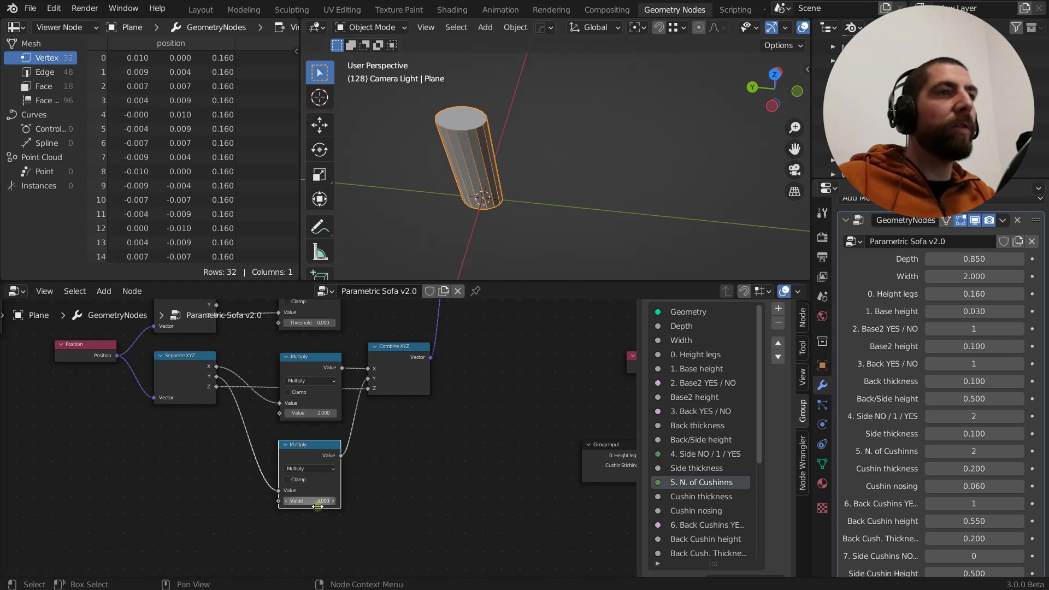
key(ctrl+z)
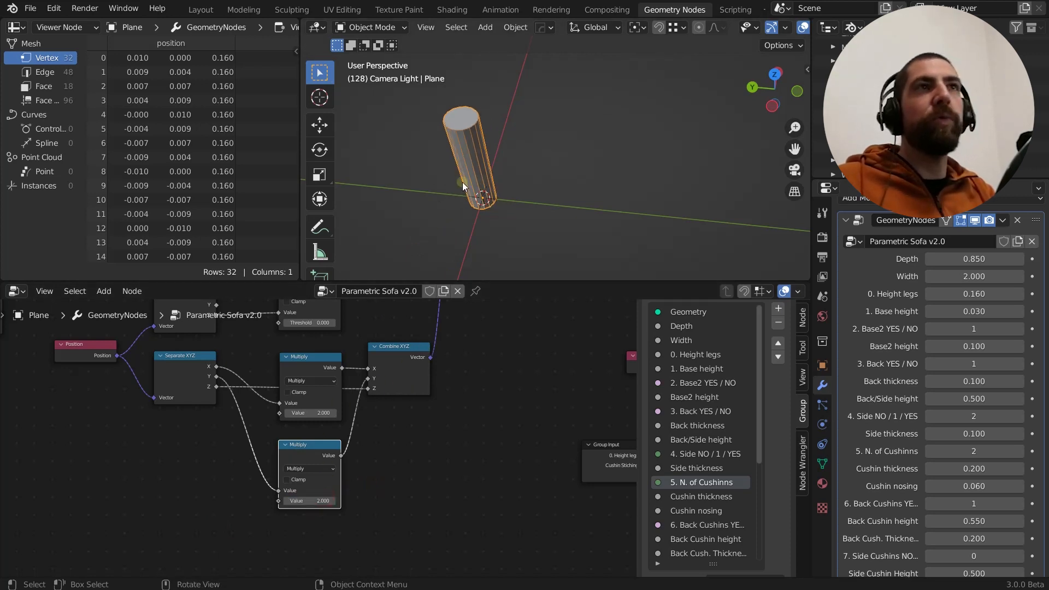
Add a Value node below Separate XYZ and connect it to the second value input of both Multiply nodes
mouse_move(462, 182)
middle_down()
mouse_move(453, 164)
mouse_move(480, 158)
mouse_move(464, 187)
middle_up()
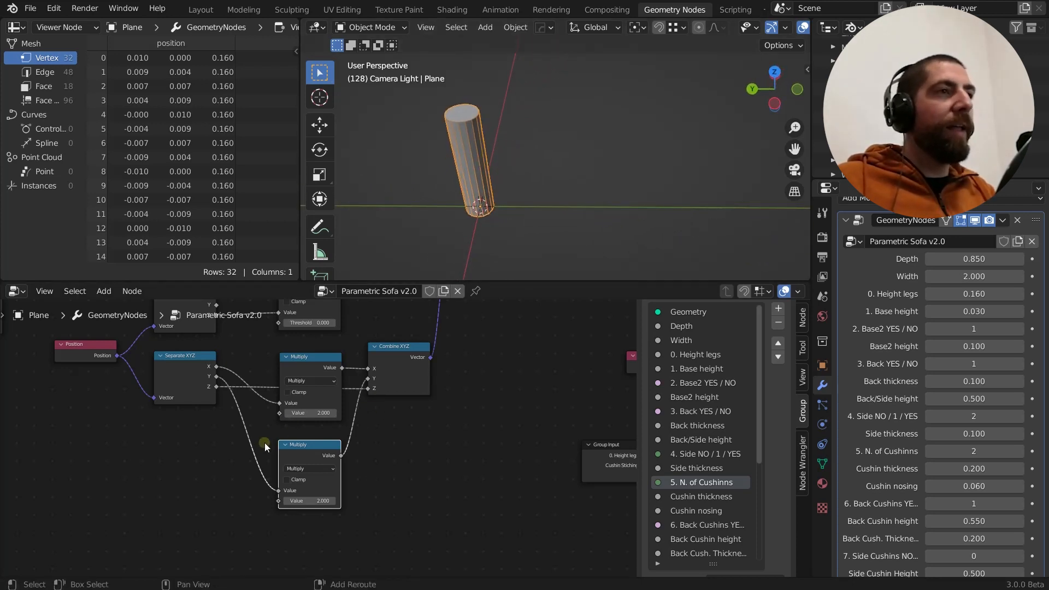
key(shift+a)
mouse_move(265, 448)
text(va)
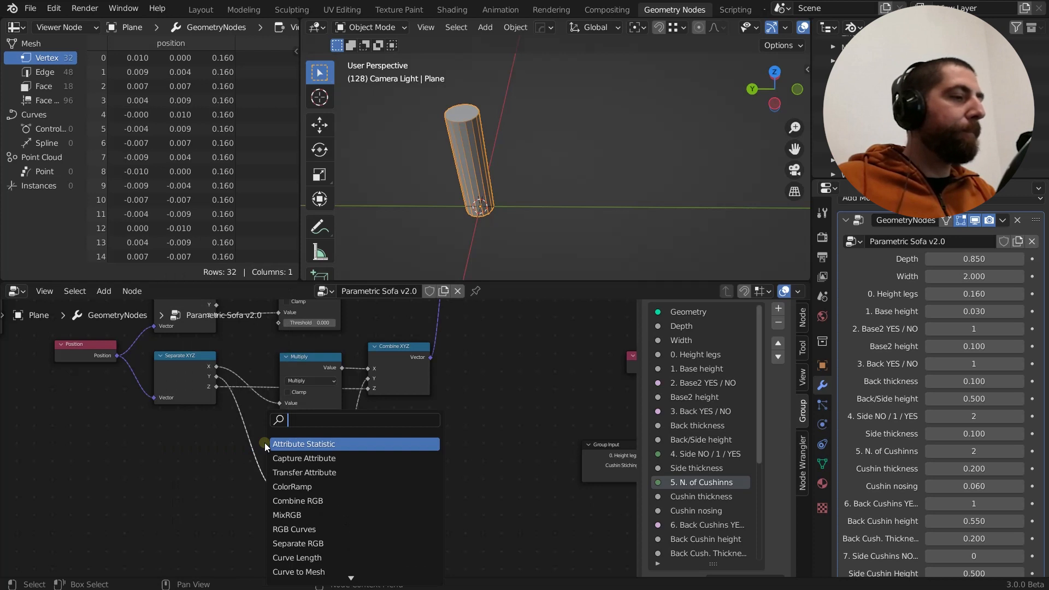
click(295, 444)
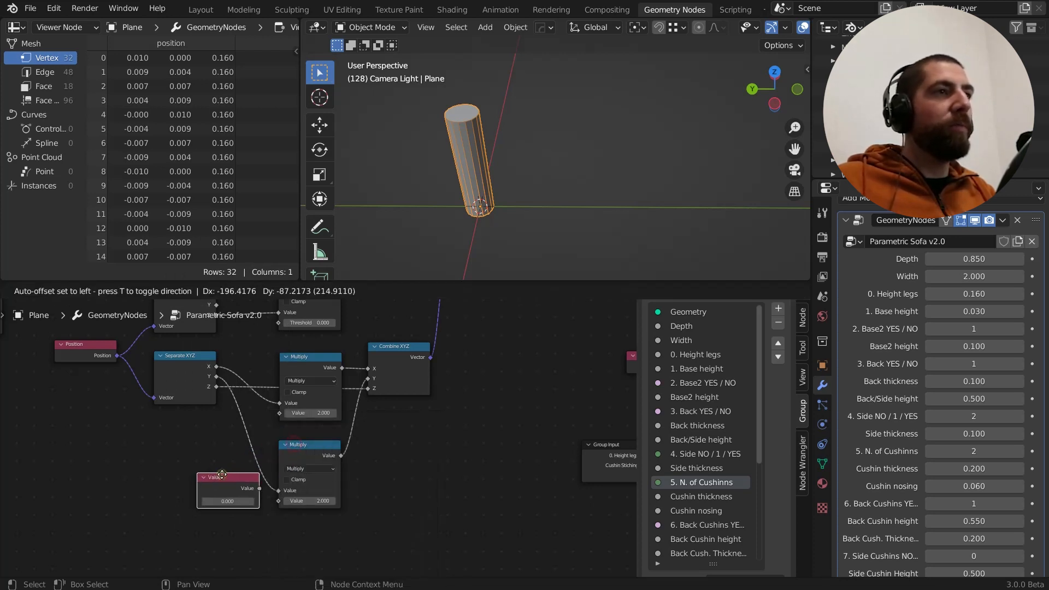
click(209, 484)
drag(236, 497, 280, 413)
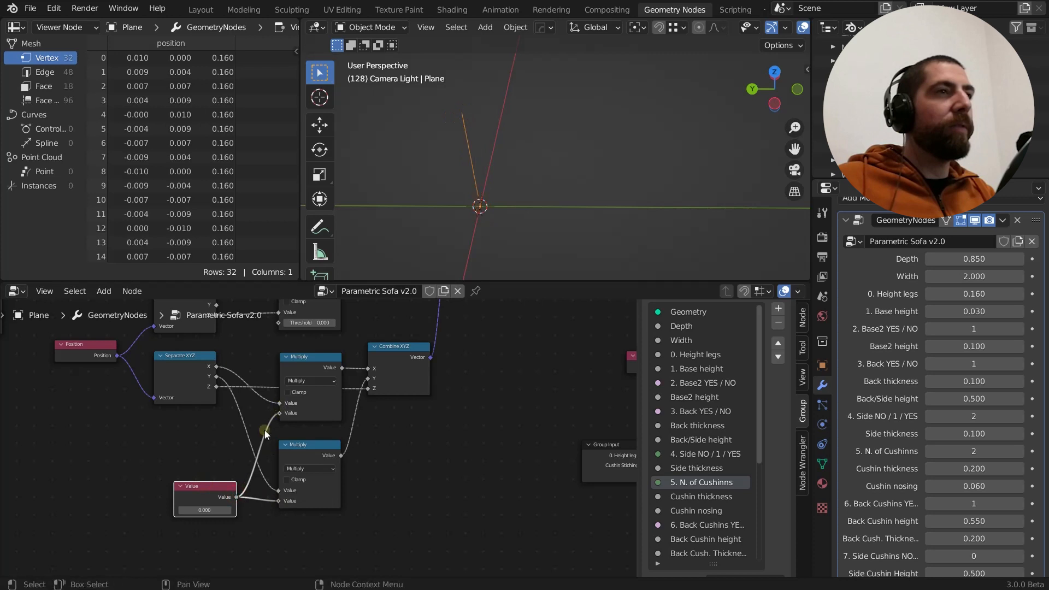
Try a Value node setting of 3.9, inspect the leg from above, and set the value to 2
drag(203, 510, 227, 511)
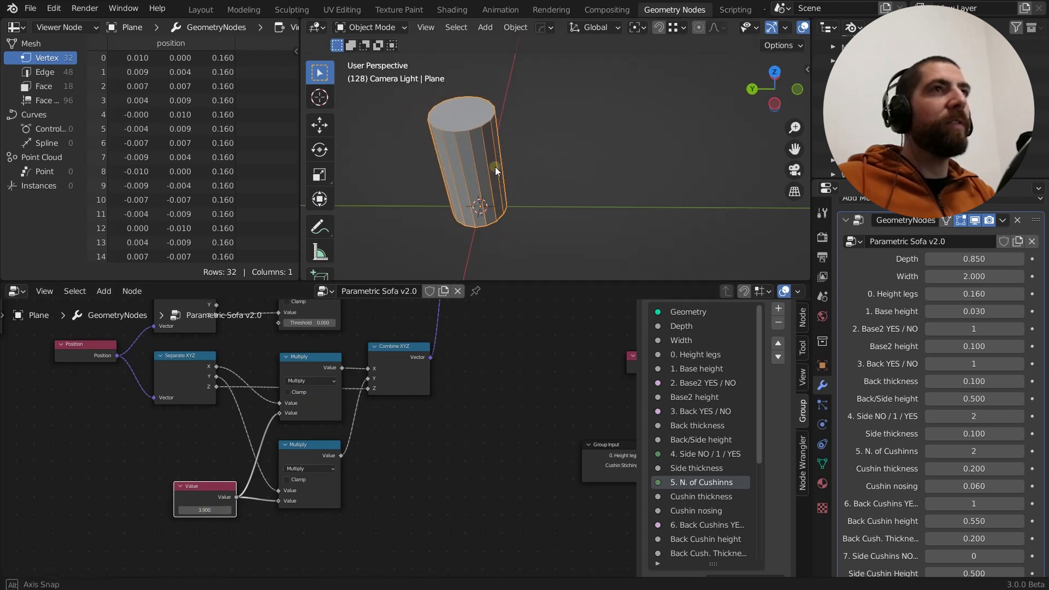
middle_drag(495, 166, 506, 240)
mouse_move(208, 510)
mouse_down()
mouse_move(220, 510)
mouse_move(207, 510)
mouse_up()
click(208, 510)
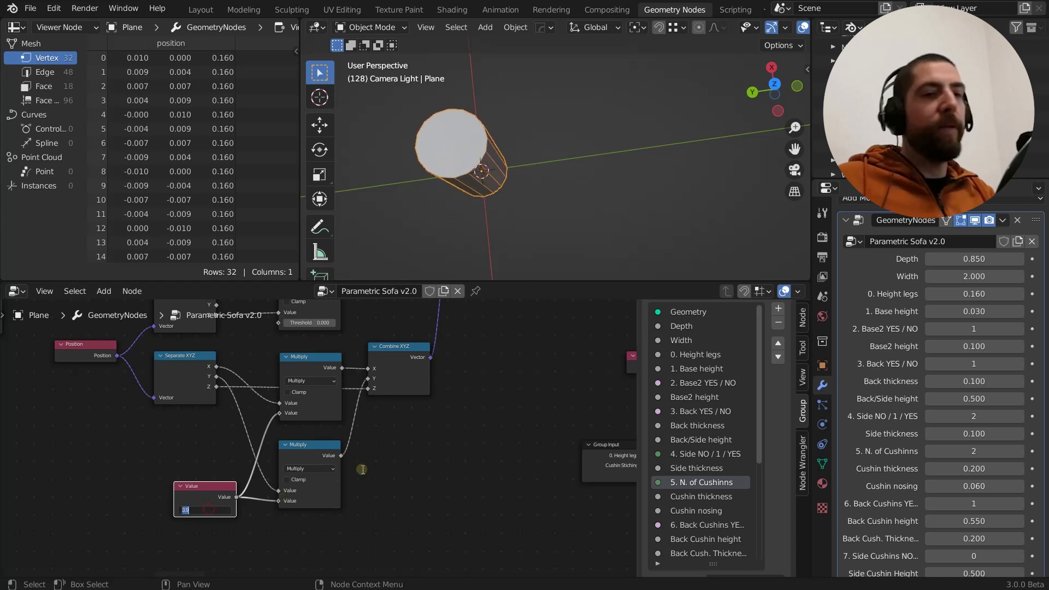
text(2)
key(Return)
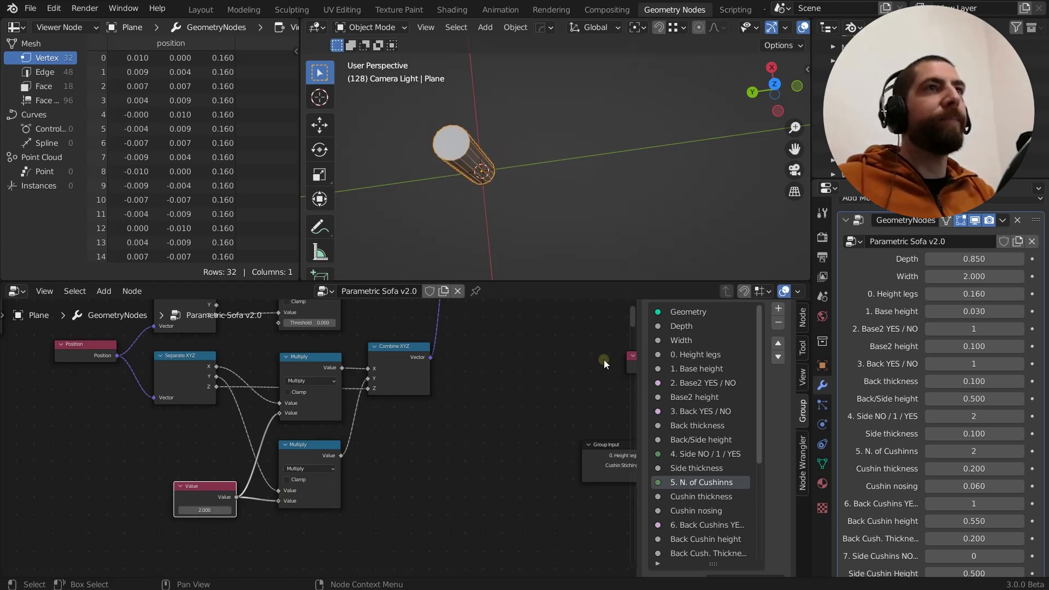
Disconnect the Value node from the lower Multiply node's second value input
scroll(457, 408, down, 3)
scroll(445, 435, up, 3)
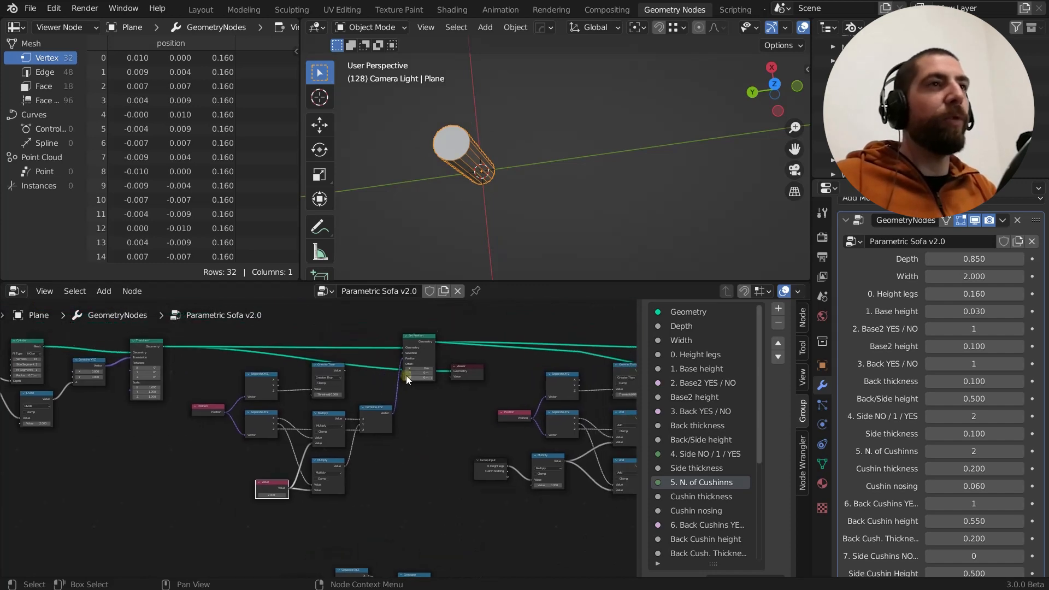
scroll(216, 532, up, 2)
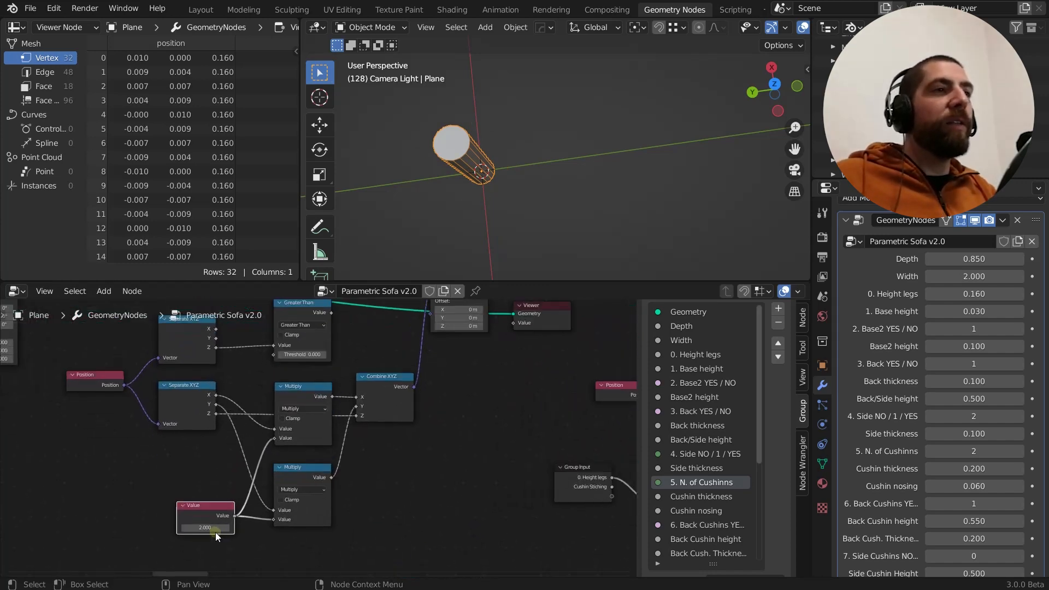
scroll(324, 499, down, 2)
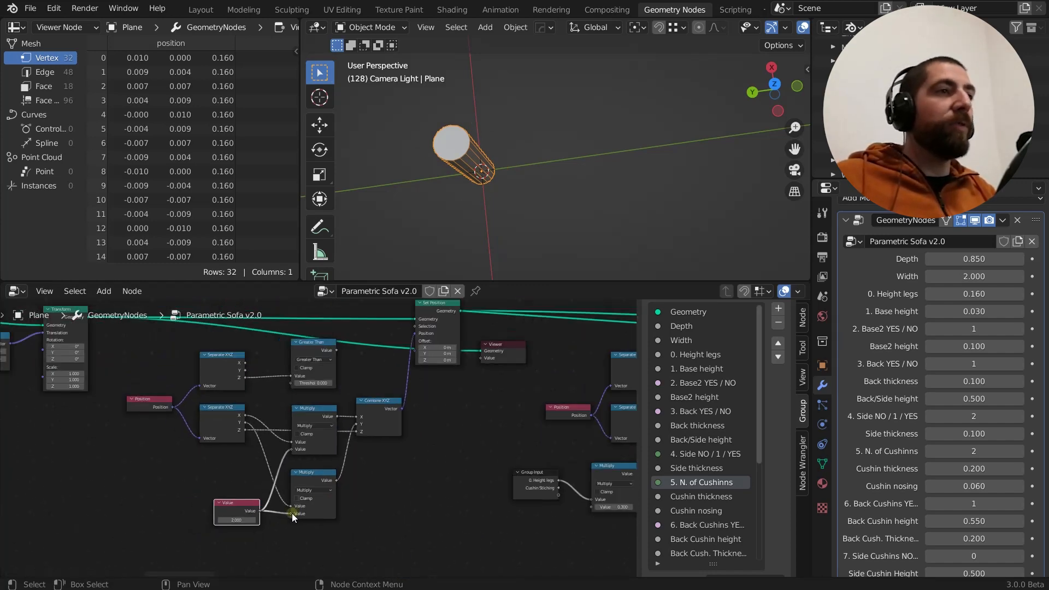
drag(290, 513, 551, 481)
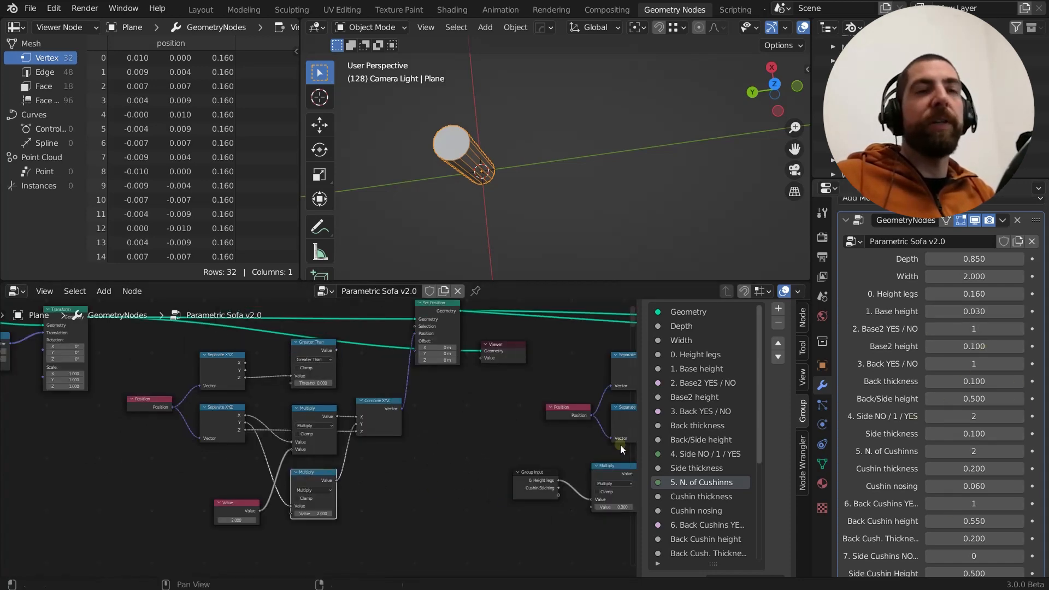
Examine how the first Set Position group precedes the neighbouring Position and Separate XYZ group, and inspect the leg from the side
middle_drag(497, 462, 365, 448)
scroll(365, 447, down, 2)
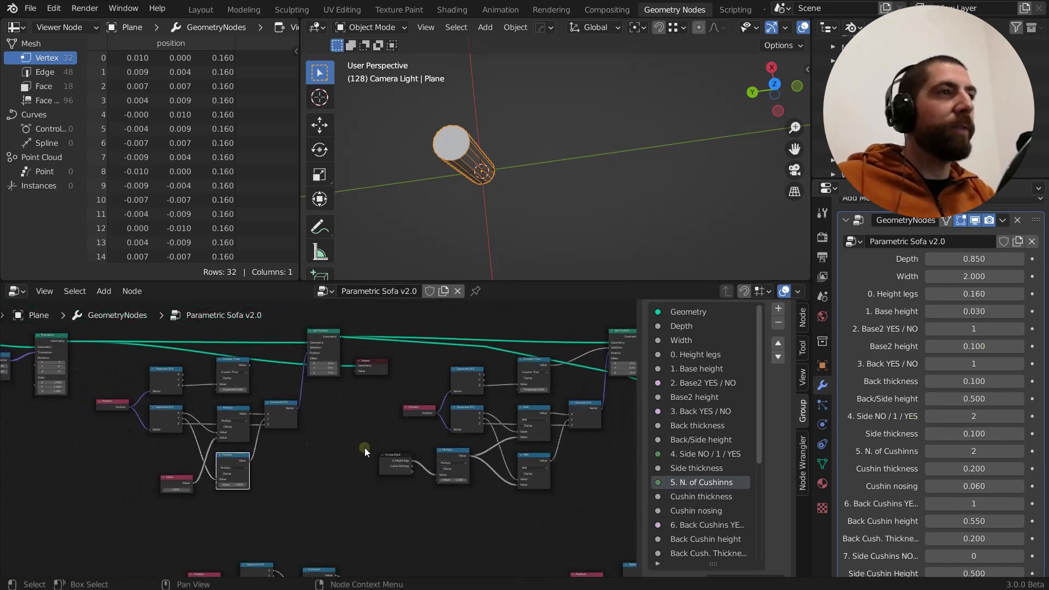
scroll(359, 432, up, 2)
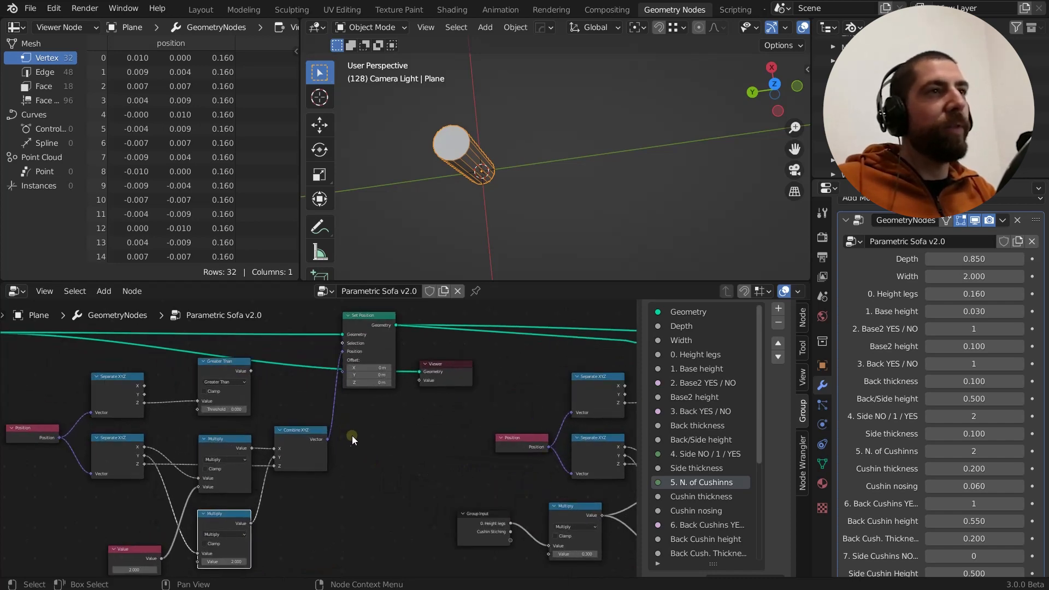
middle_drag(352, 435, 352, 451)
middle_drag(432, 212, 516, 197)
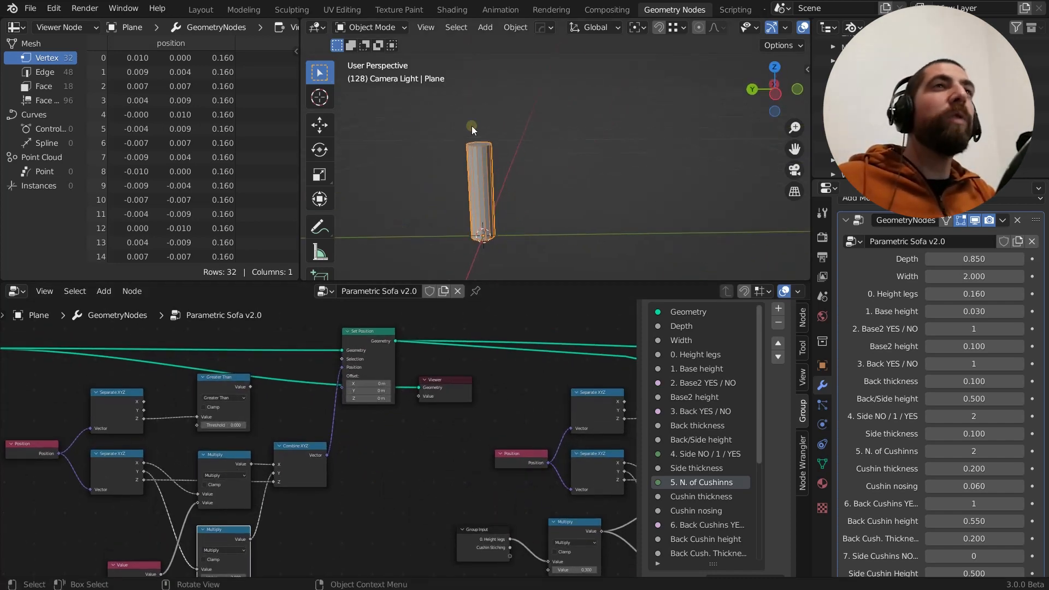
Widen the spreadsheet area that lists the vertex positions so it takes more room beside the 3D viewport
middle_drag(472, 126, 509, 142)
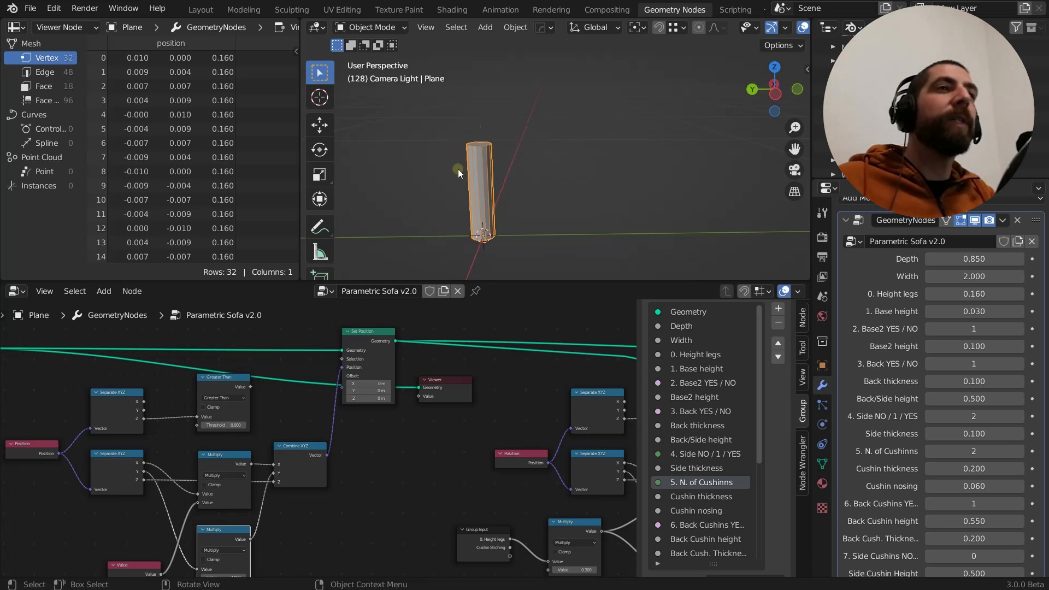
scroll(366, 426, up, 2)
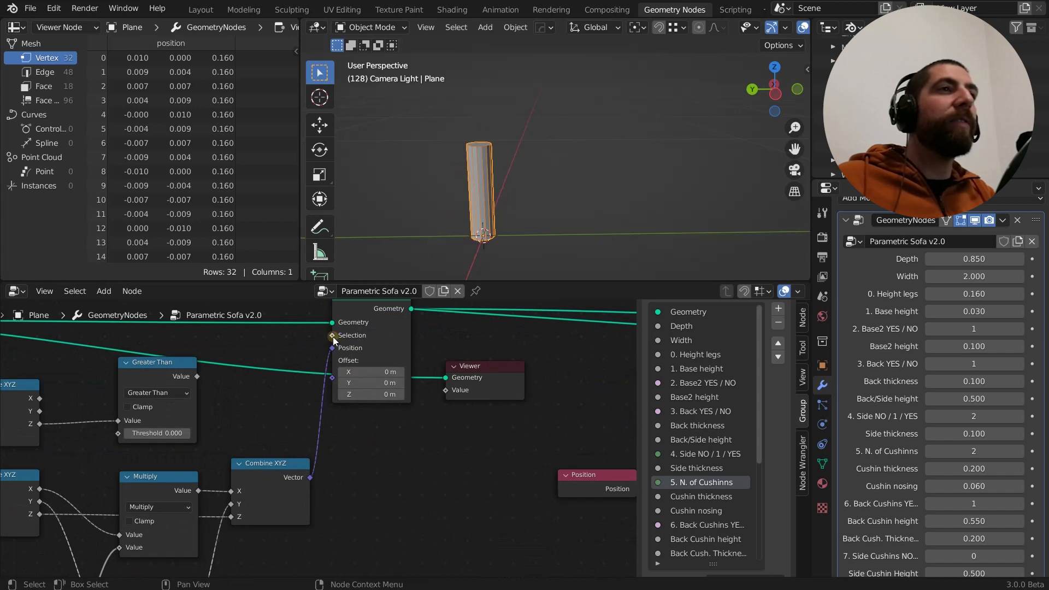
scroll(432, 379, down, 2)
middle_drag(431, 378, 464, 410)
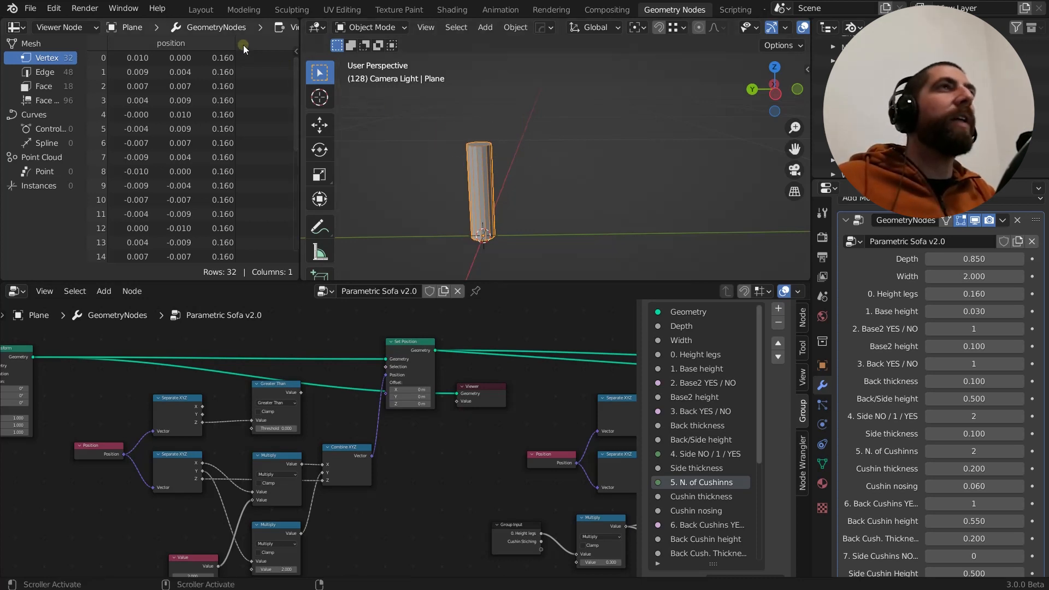
drag(300, 40, 397, 40)
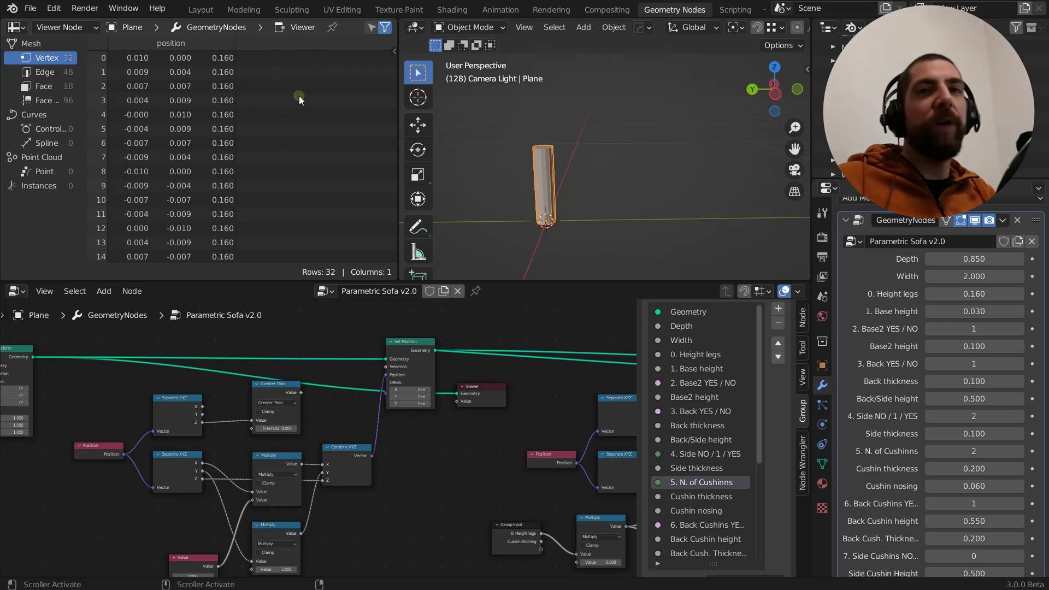
Lower the Position node, duplicate it above the original, and connect the copy to the upper Separate XYZ node's Vector input
middle_drag(324, 410, 316, 389)
scroll(94, 442, up, 2)
click(97, 419)
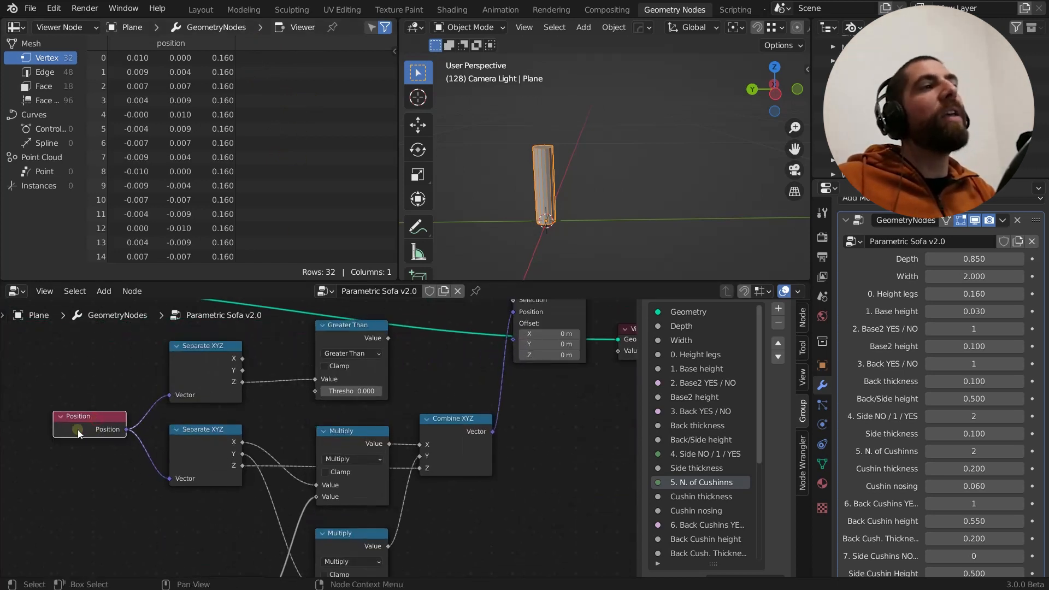
drag(98, 415, 99, 464)
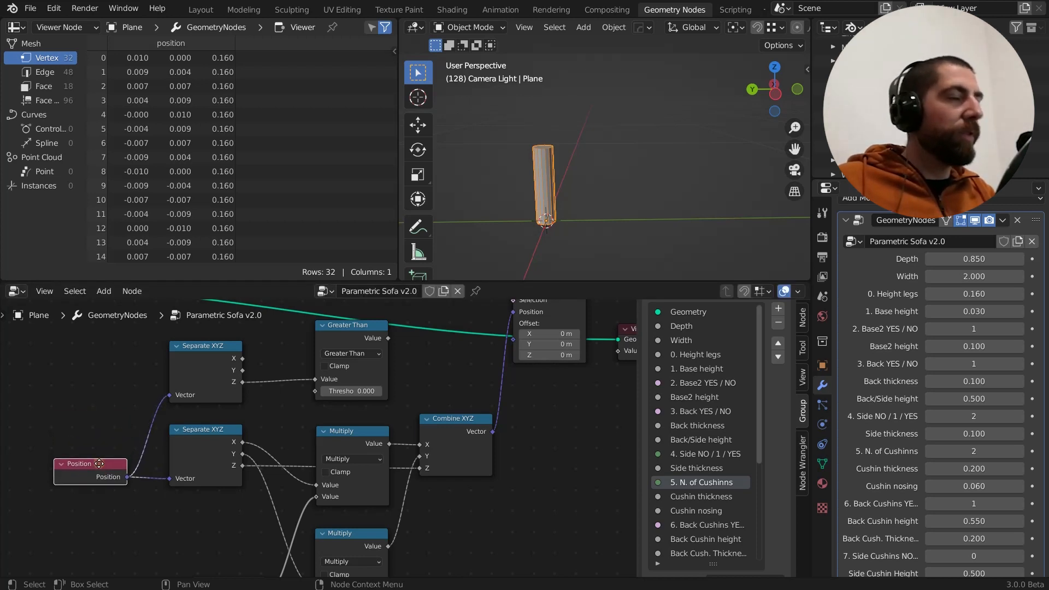
key(shift+d)
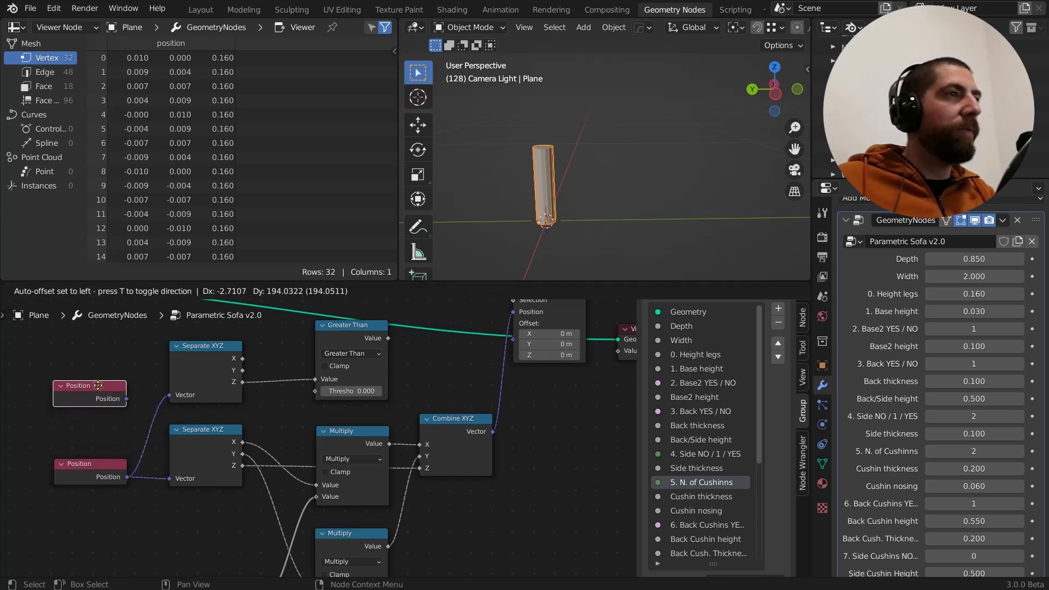
click(98, 385)
drag(126, 399, 170, 394)
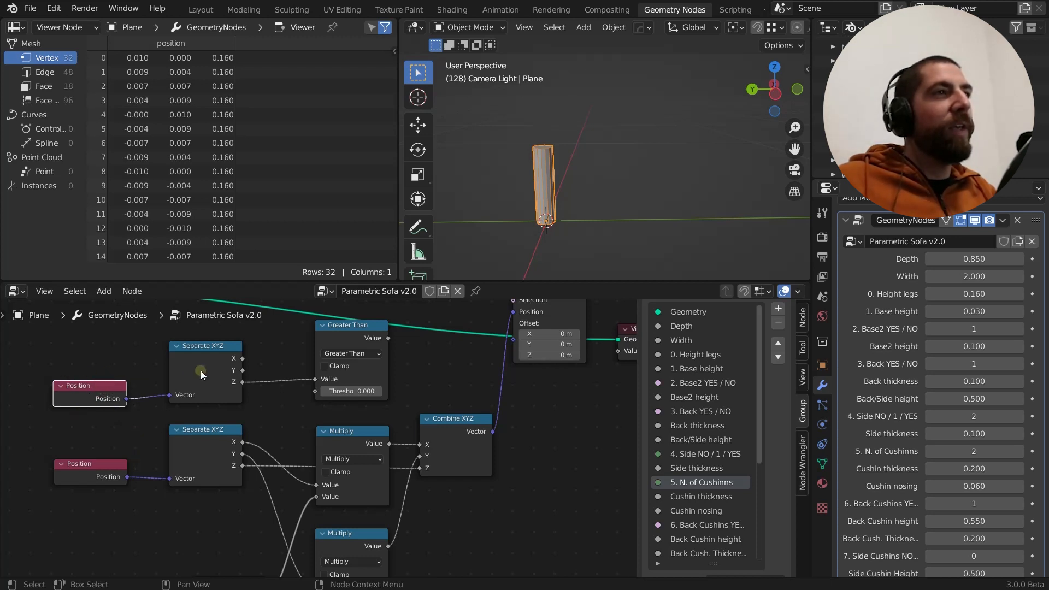
Examine the vertex Z coordinates in the spreadsheet that the upper Separate XYZ node passes to Greater Than
scroll(242, 385, up, 1)
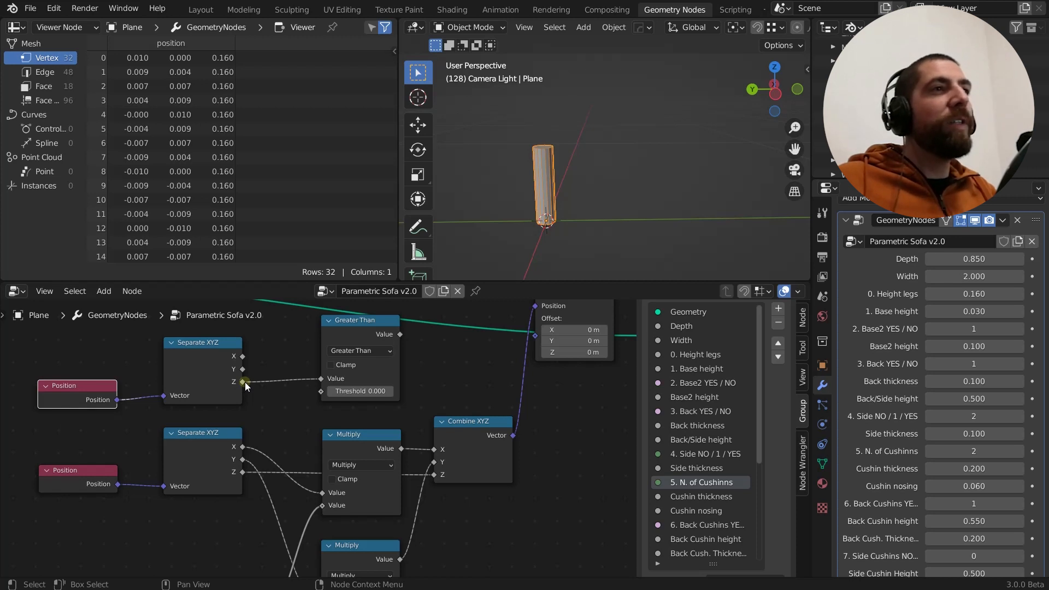
middle_drag(244, 381, 169, 400)
scroll(203, 376, down, 2)
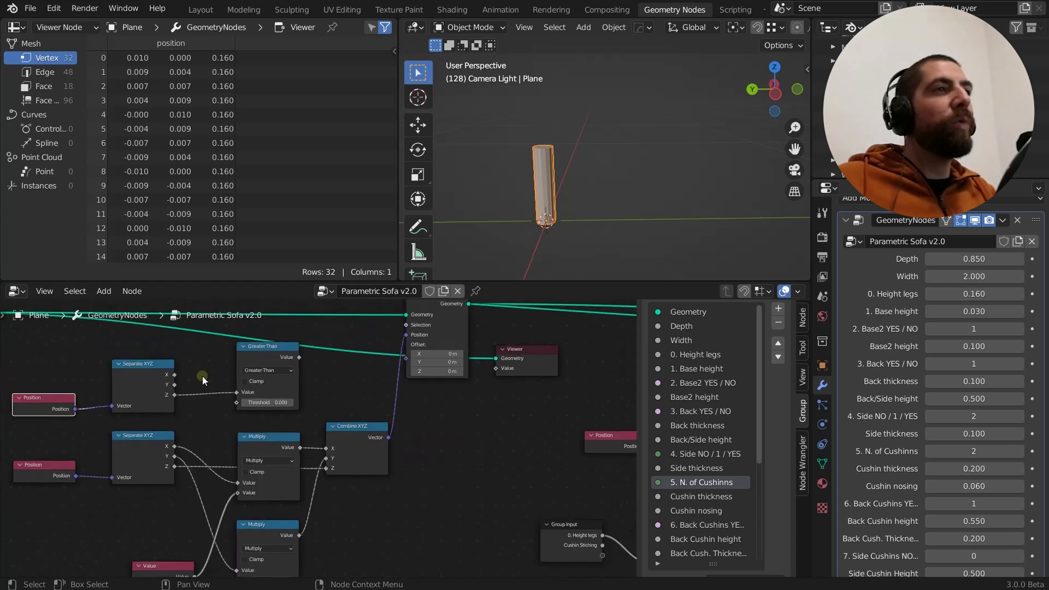
scroll(230, 231, down, 5)
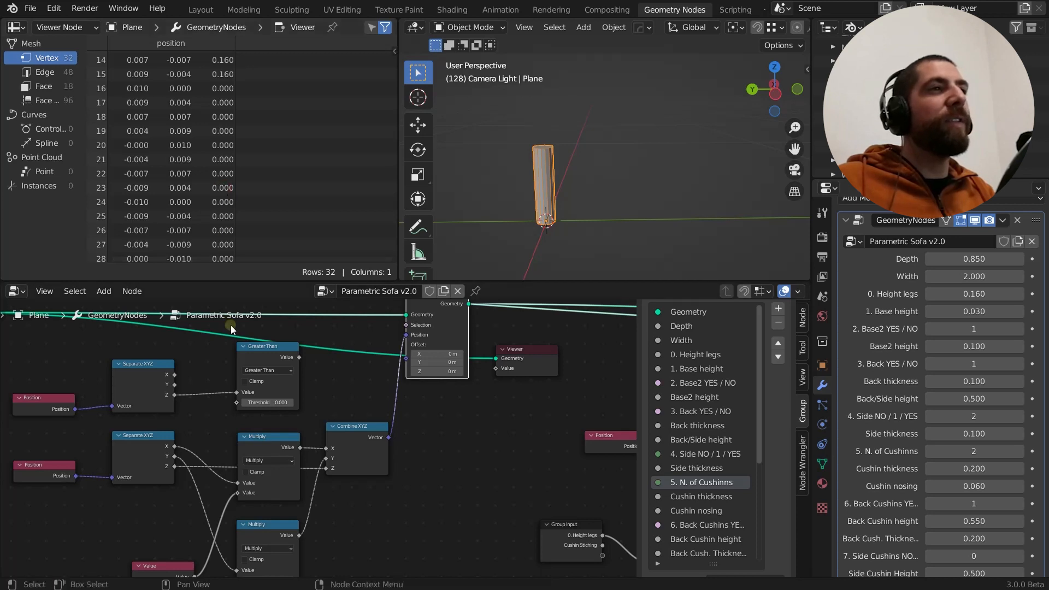
scroll(224, 191, down, 2)
scroll(224, 191, up, 3)
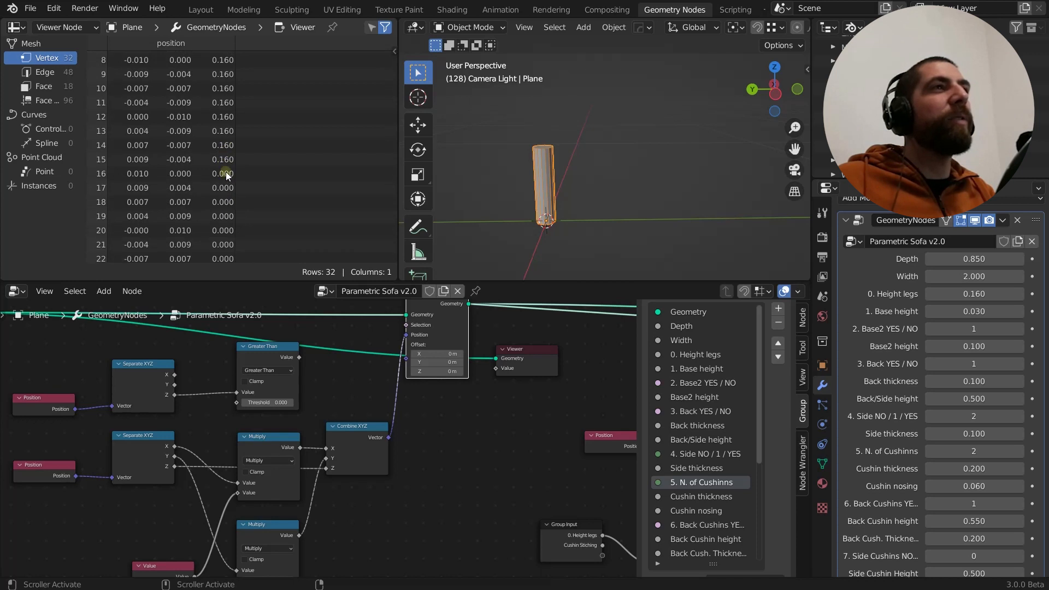
scroll(559, 224, up, 2)
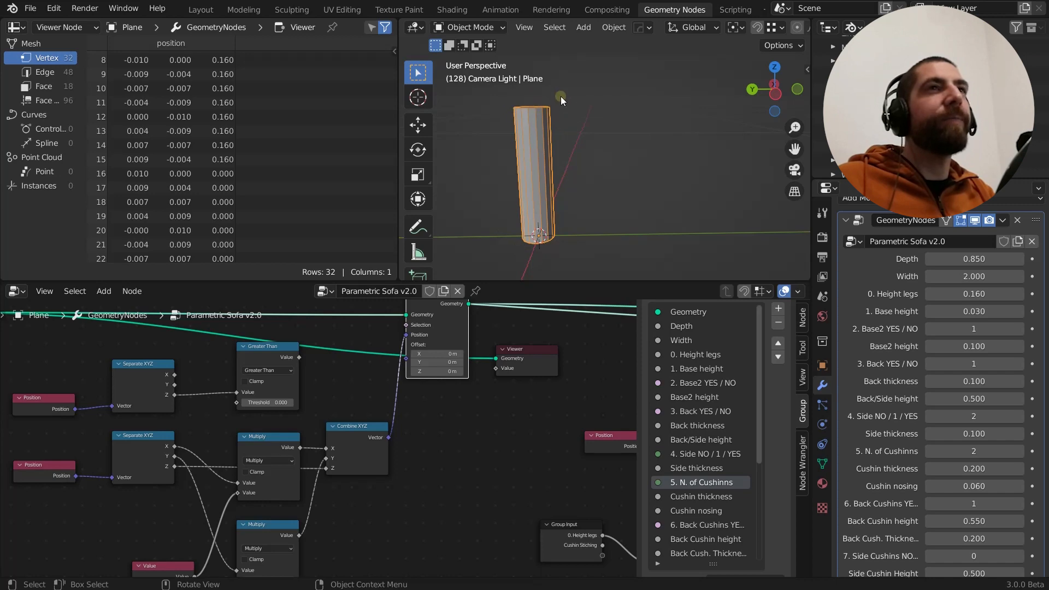
Compare the Greater Than node's threshold with the Z coordinates of the leg's upper and lower vertices
scroll(271, 362, up, 2)
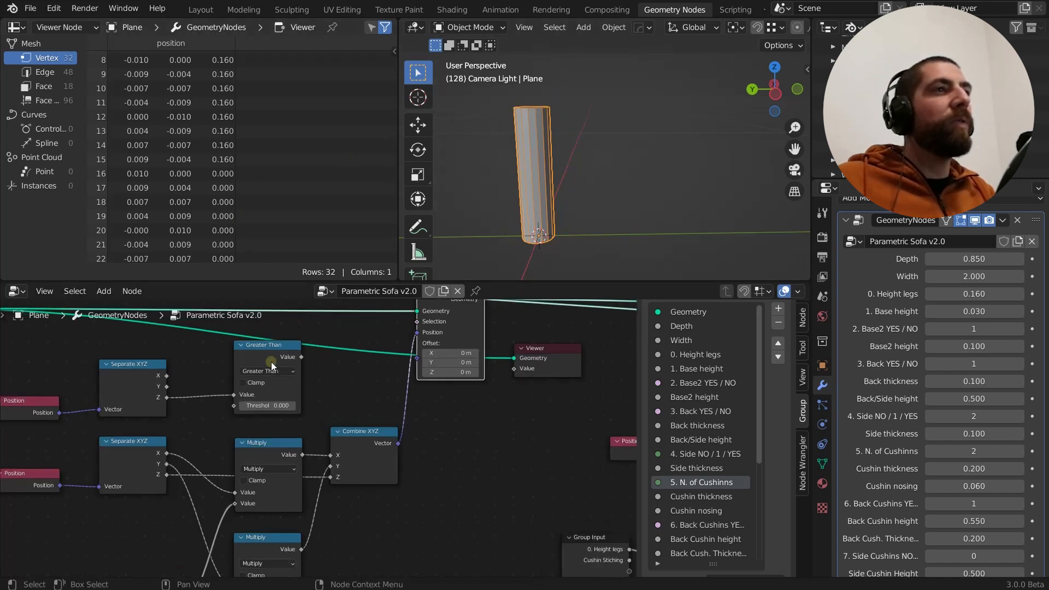
scroll(329, 366, down, 3)
scroll(248, 368, up, 3)
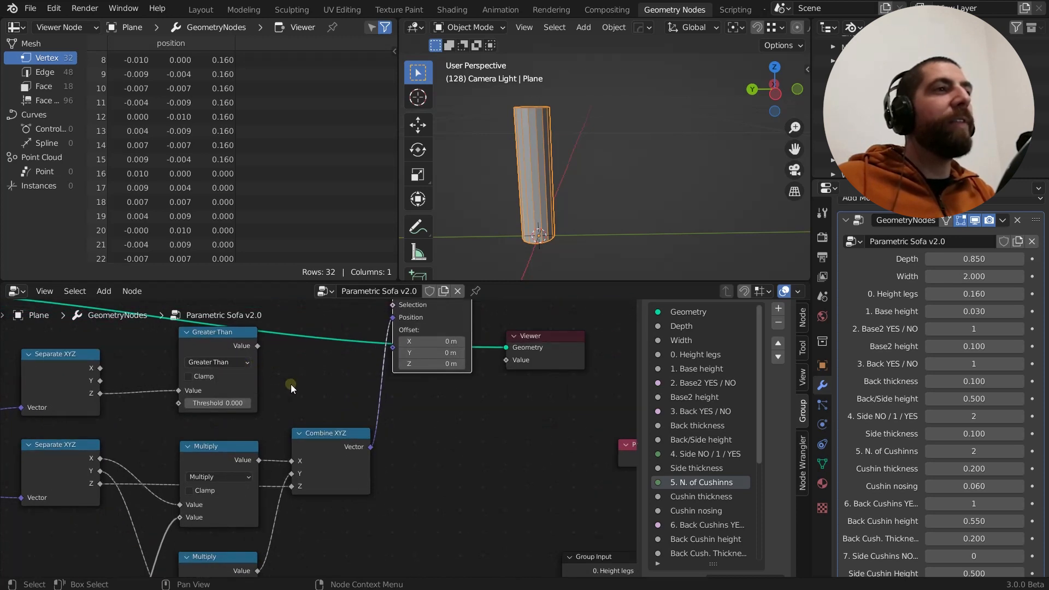
mouse_move(178, 390)
mouse_down()
mouse_move(127, 389)
mouse_move(189, 392)
mouse_up()
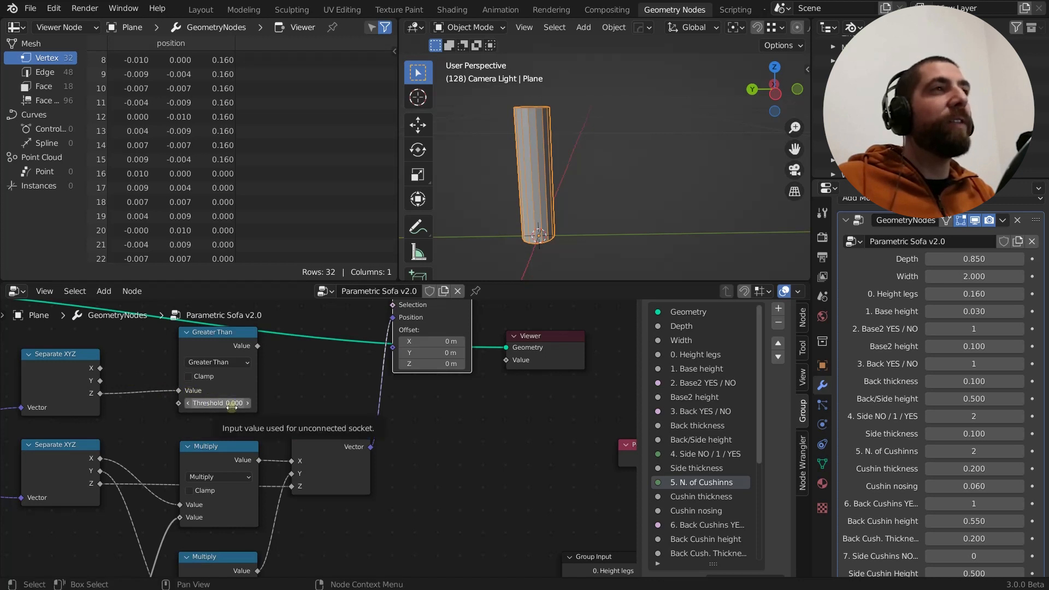
scroll(197, 213, down, 3)
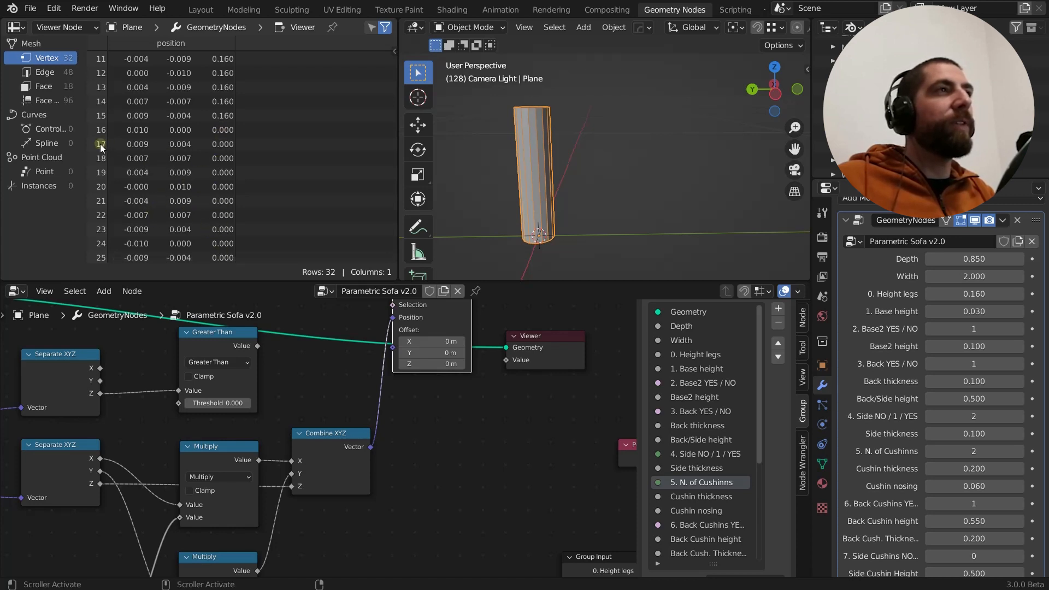
scroll(188, 218, down, 6)
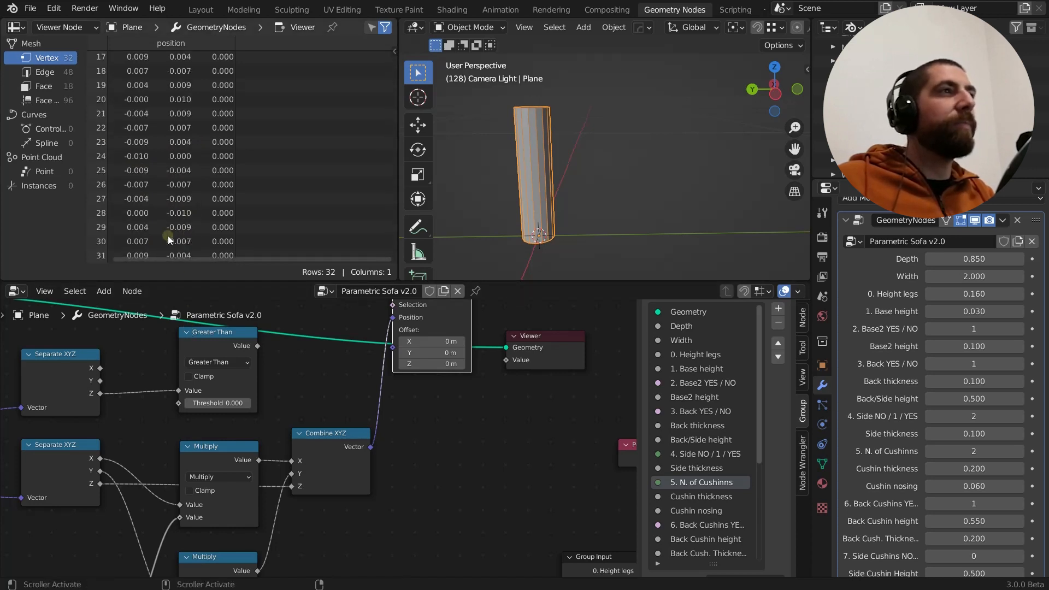
scroll(207, 221, up, 5)
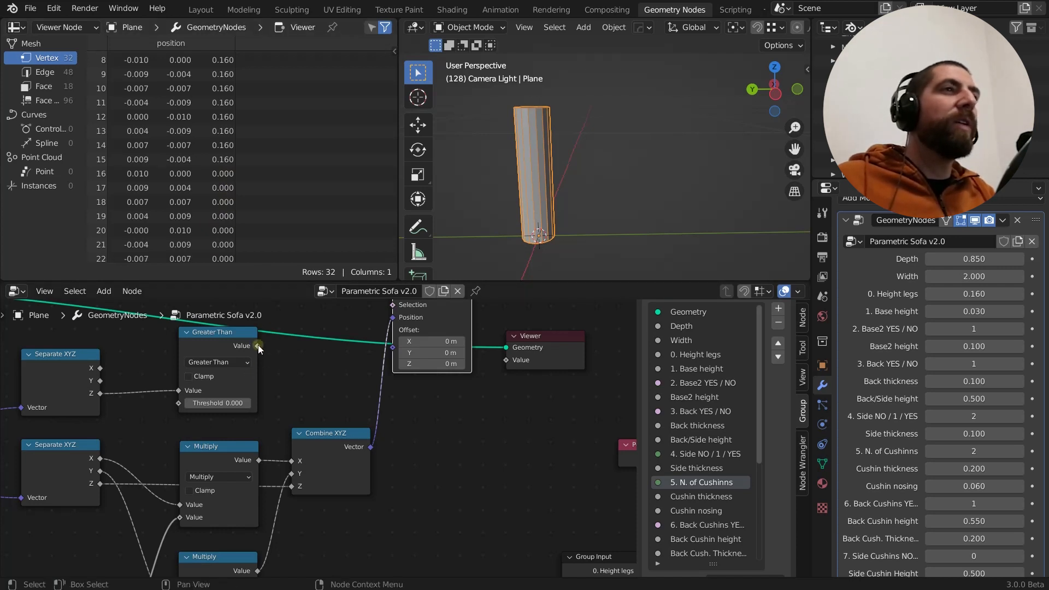
Connect the Greater Than node's Value output to the Selection input of the first Set Position node
mouse_move(258, 345)
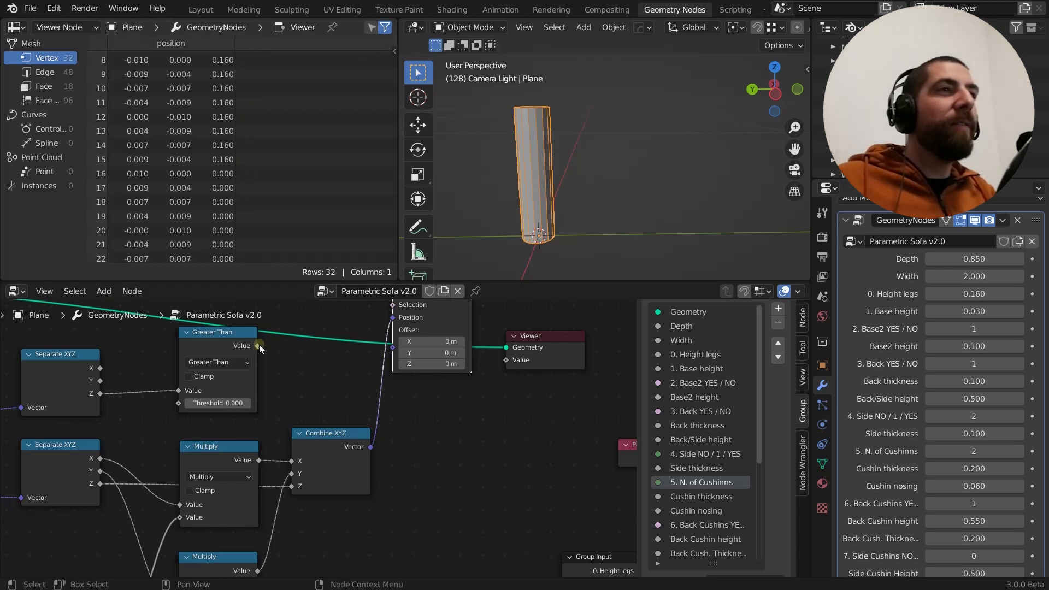
drag(259, 344, 393, 435)
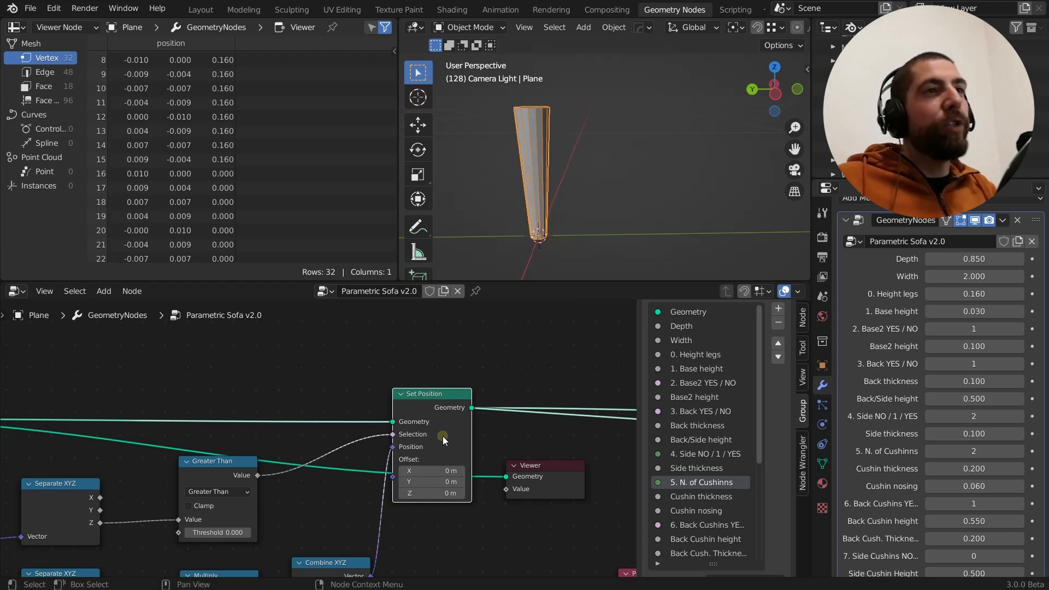
scroll(443, 436, up, 3)
scroll(443, 435, down, 2)
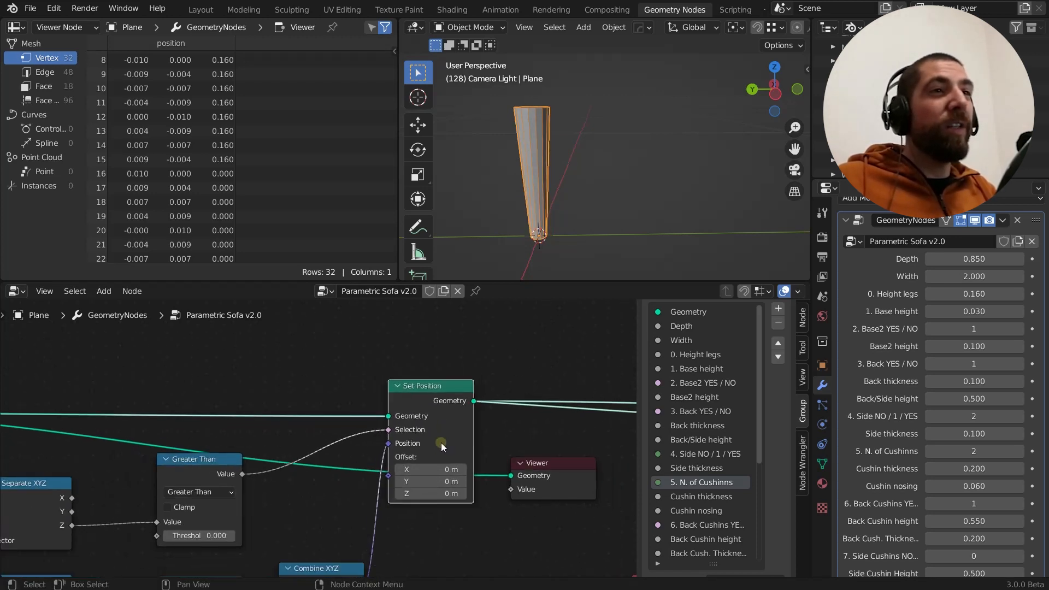
Examine the Set Position inputs, the vertex rows in the spreadsheet, and the leg's shape from several angles
middle_drag(441, 443, 428, 356)
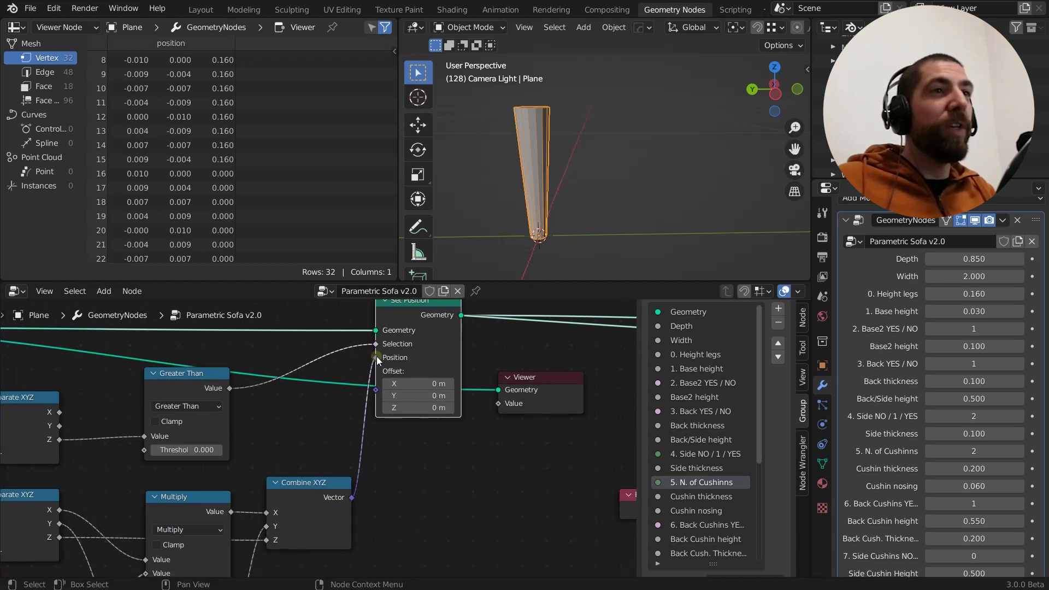
mouse_move(376, 356)
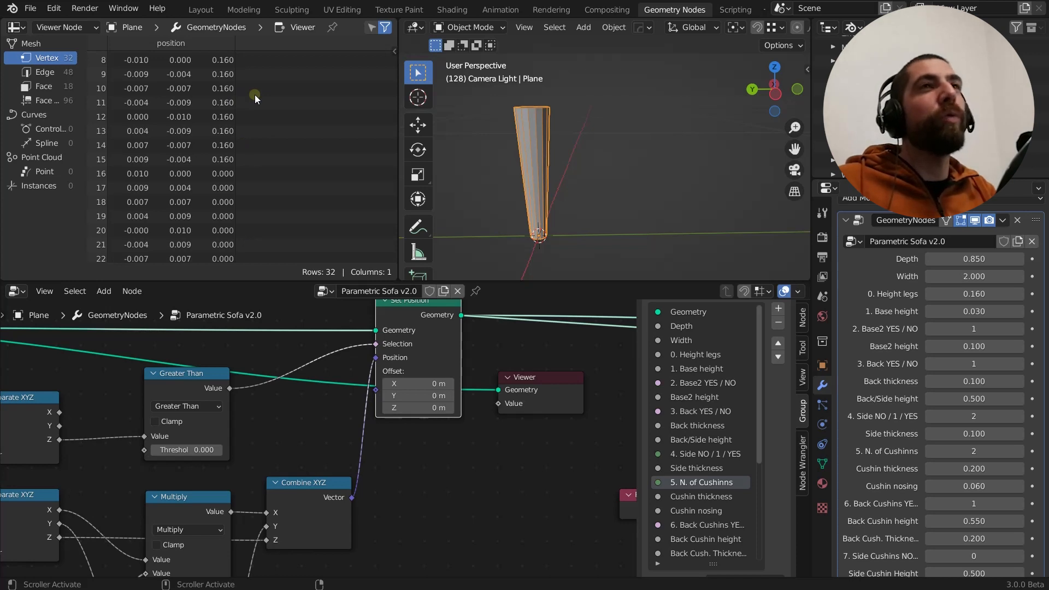
scroll(235, 90, up, 2)
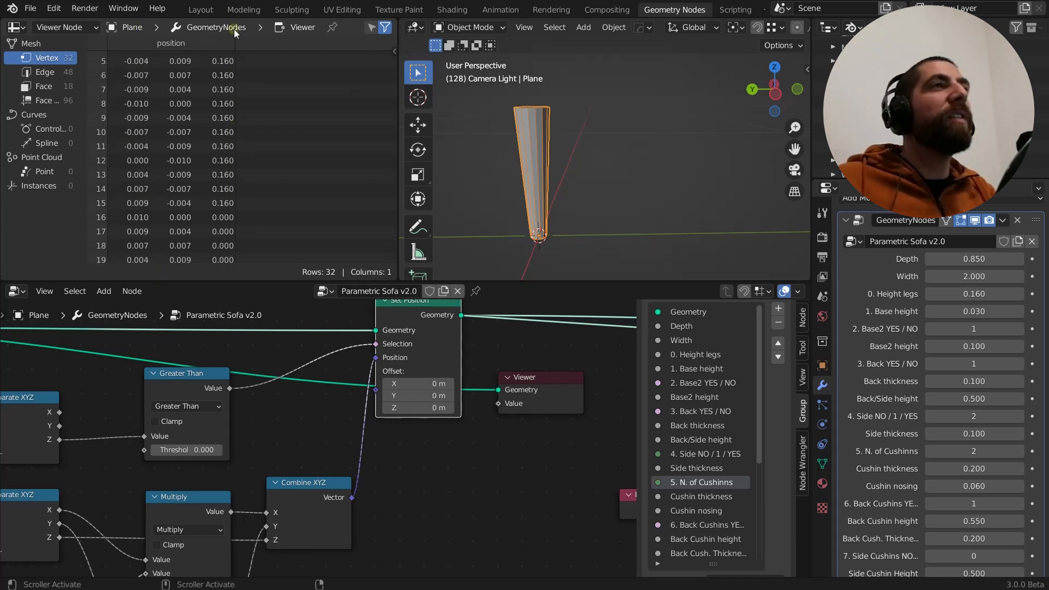
scroll(227, 214, down, 3)
scroll(228, 213, down, 3)
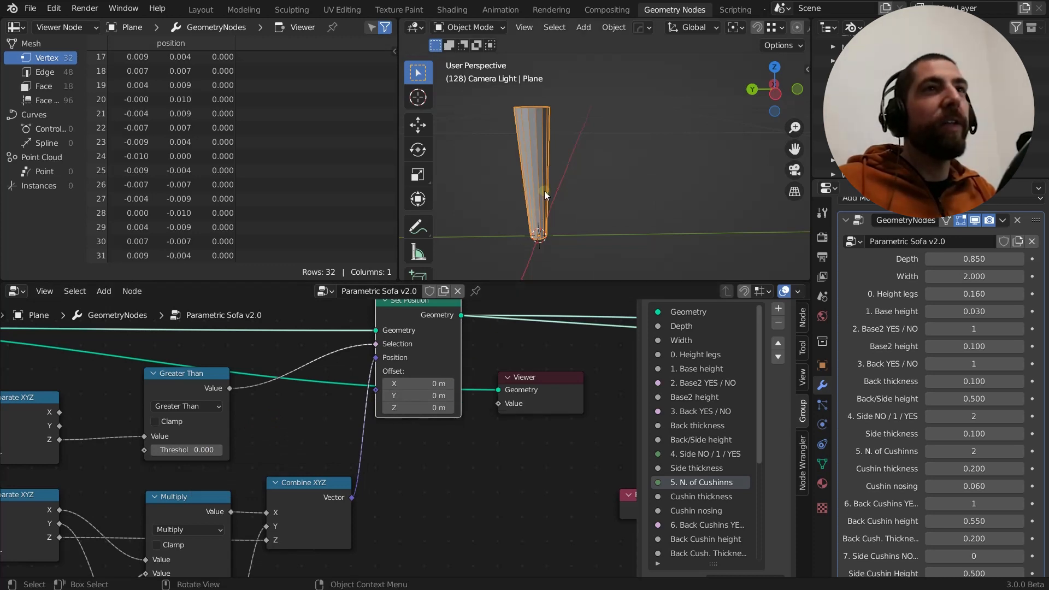
middle_drag(544, 192, 524, 212)
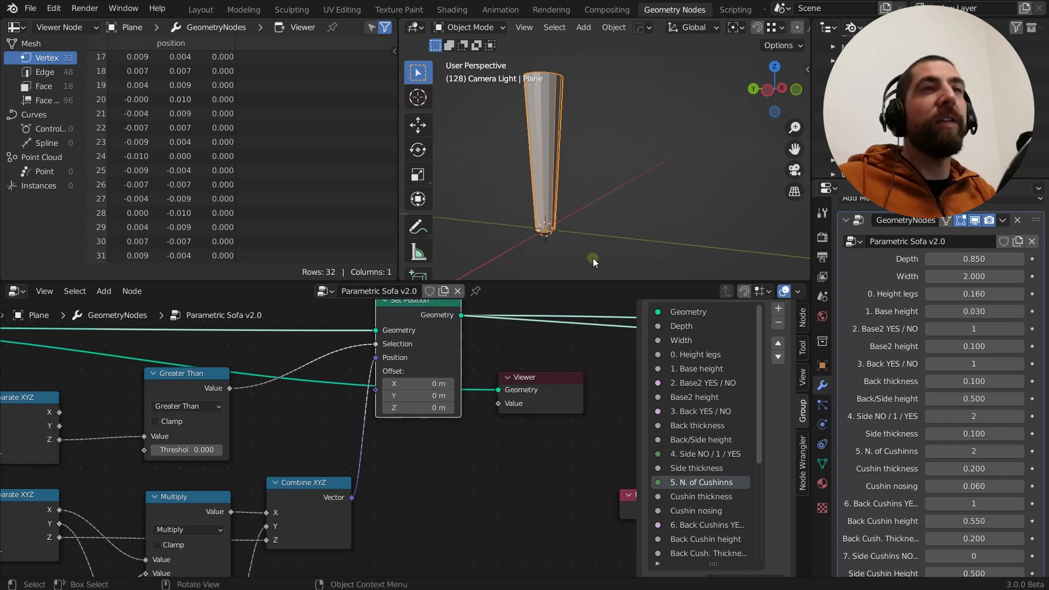
middle_drag(575, 54, 576, 106)
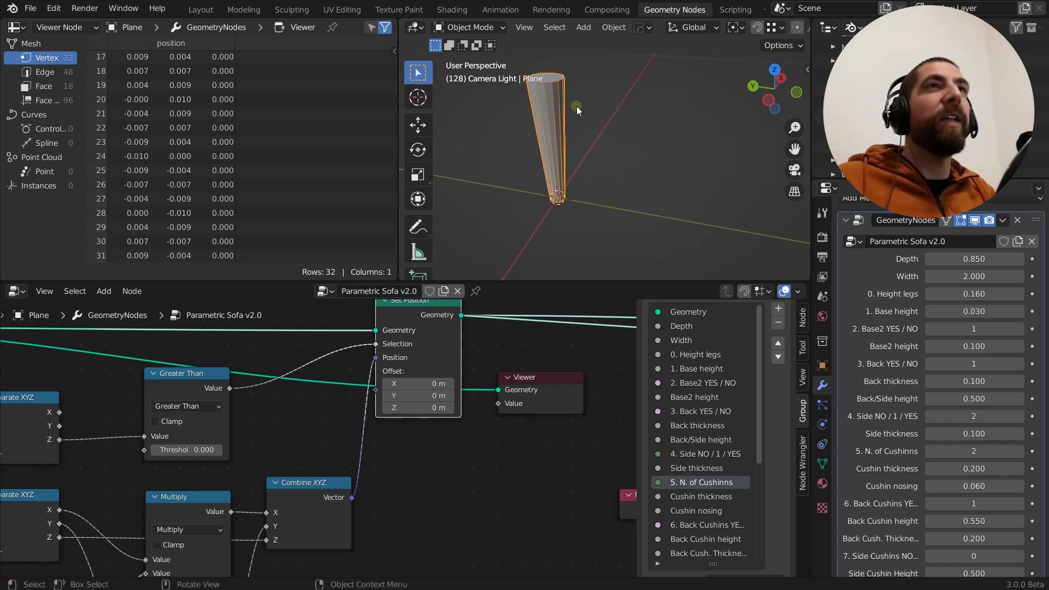
Connect the Value node to the lower Multiply node's second value input and set the Value node to 2
scroll(230, 470, down, 1)
scroll(231, 469, down, 2)
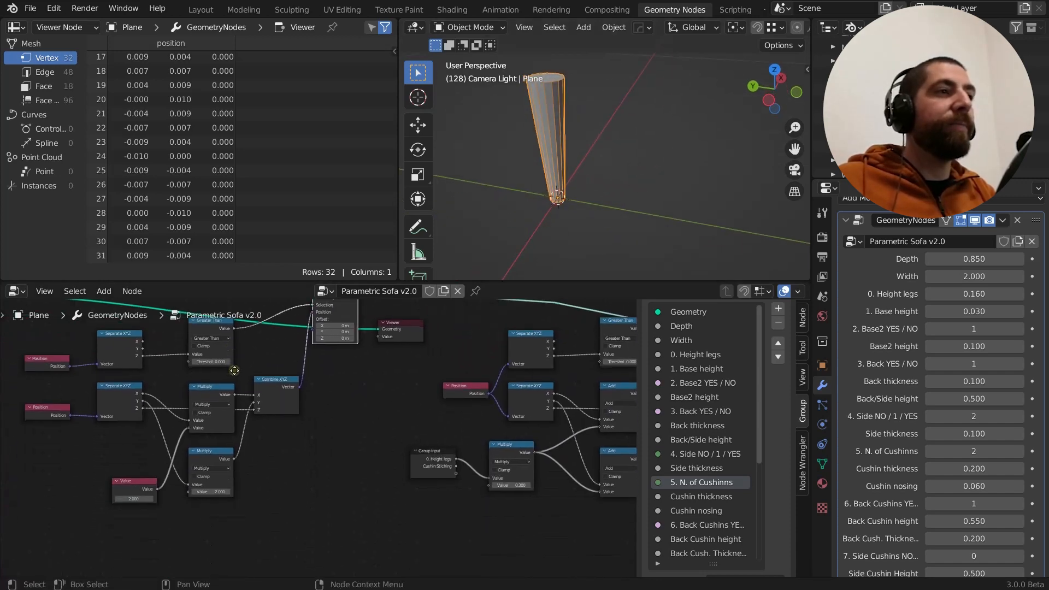
drag(132, 499, 188, 491)
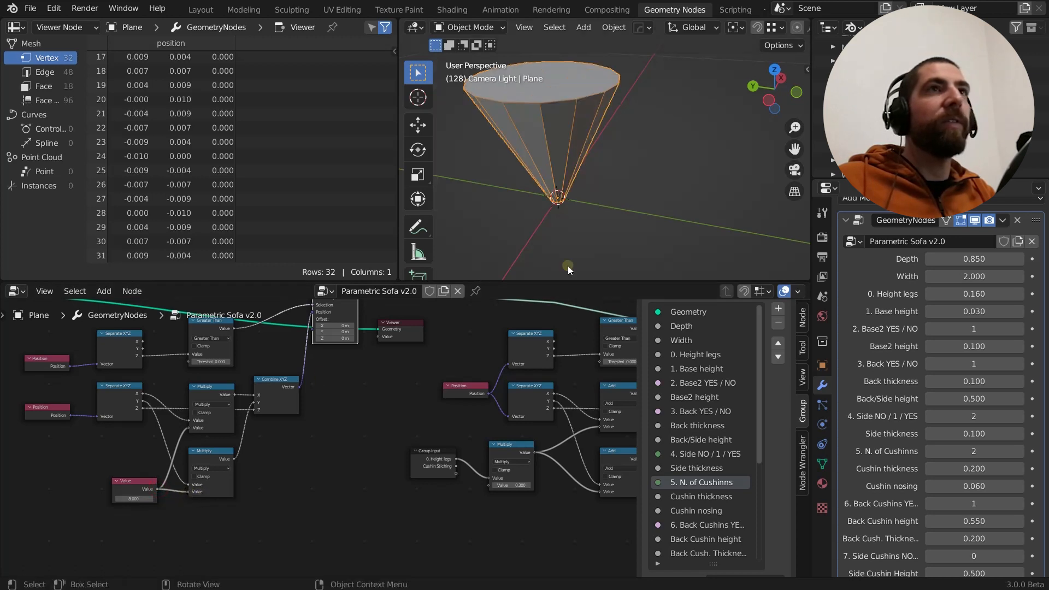
middle_drag(568, 265, 575, 162)
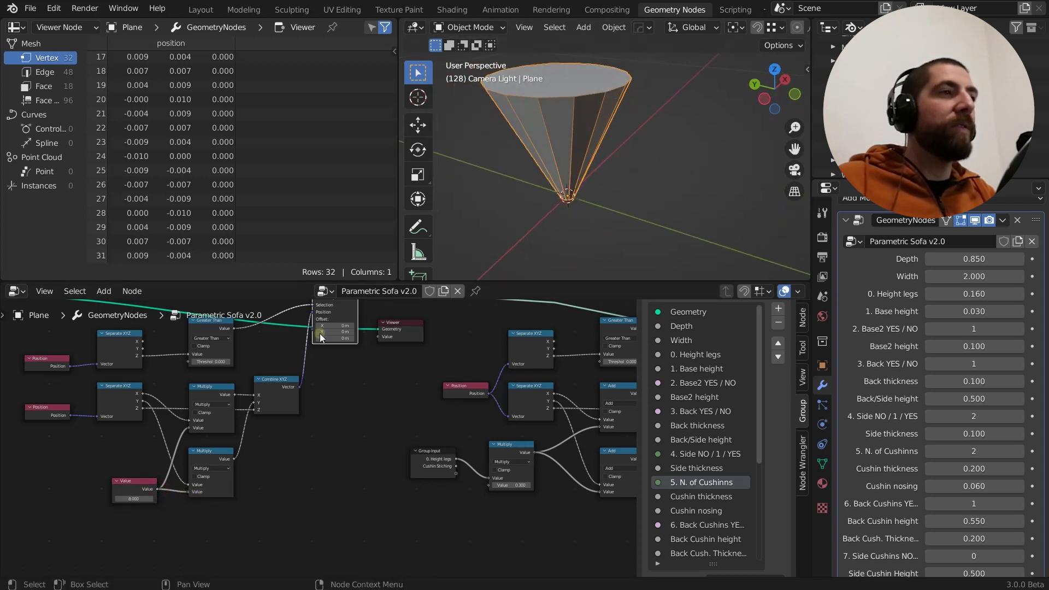
click(123, 496)
text(2)
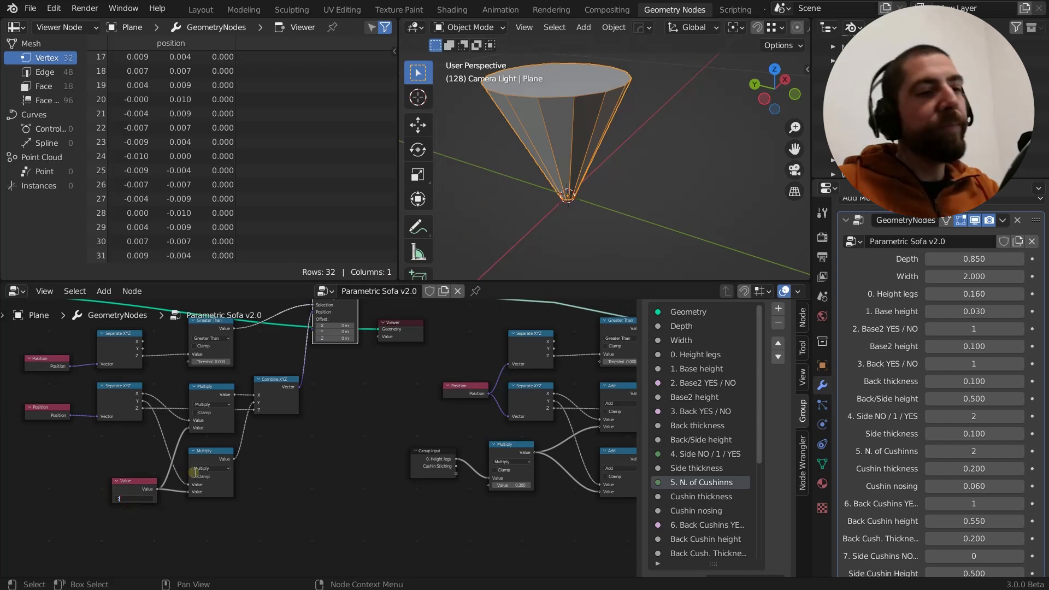
key(Return)
Delete the Viewer node beside the first Set Position node
scroll(289, 462, down, 4)
middle_drag(290, 463, 143, 484)
scroll(208, 414, up, 3)
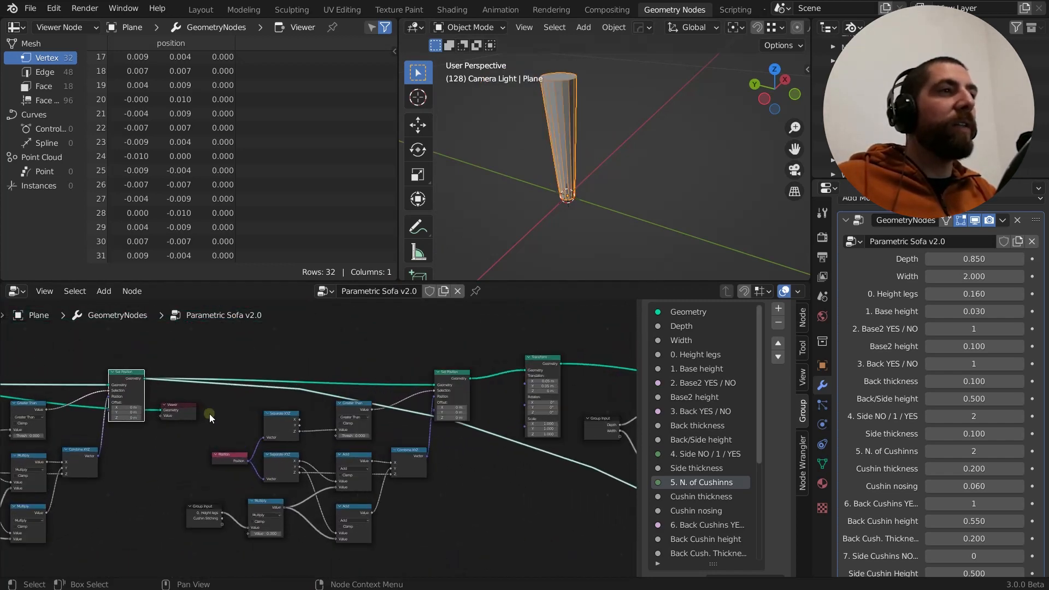
middle_drag(209, 414, 202, 413)
scroll(200, 414, down, 1)
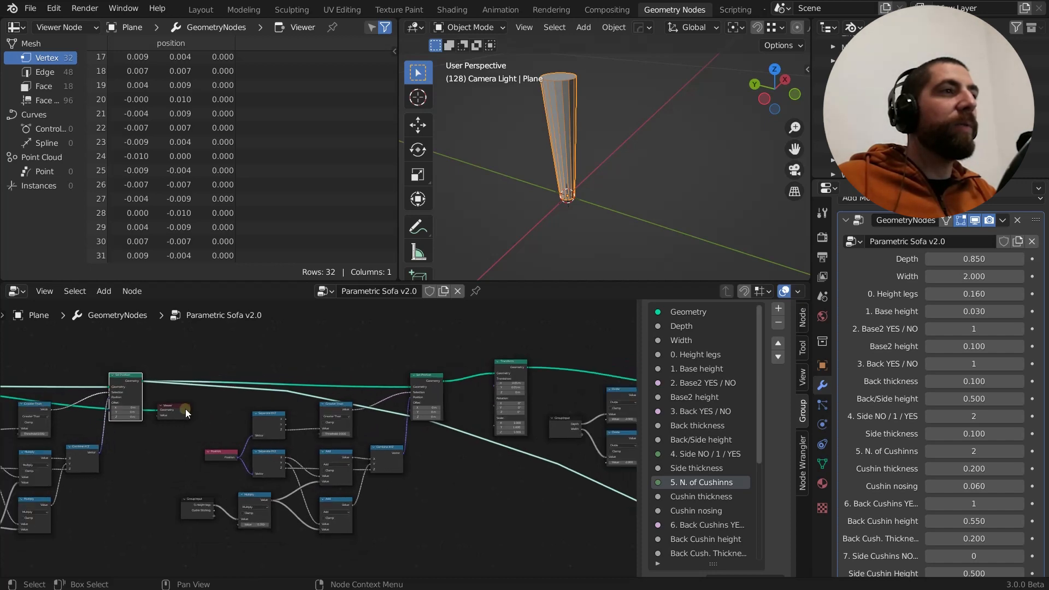
click(181, 407)
key(x)
scroll(181, 407, down, 6)
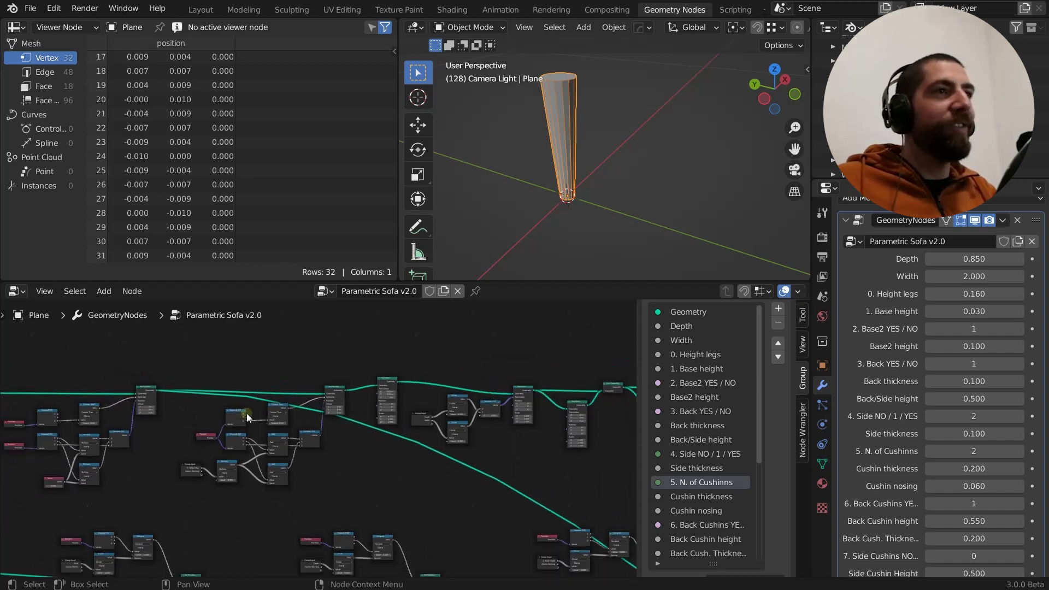
Preview the output of the second Set Position node in the 3D viewport
middle_drag(404, 453, 298, 486)
scroll(296, 452, up, 3)
scroll(296, 451, up, 1)
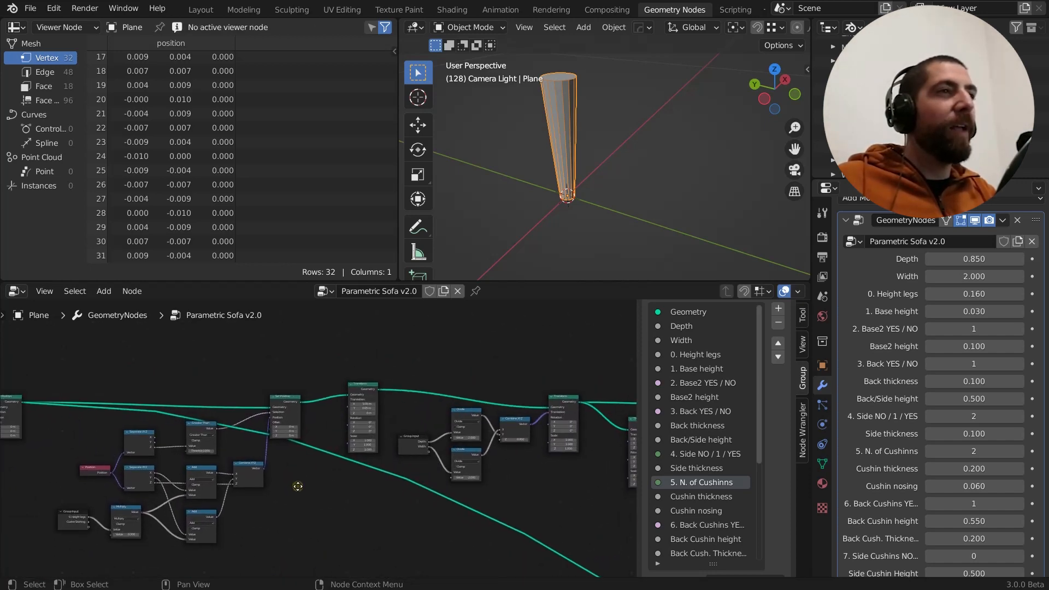
scroll(290, 395, up, 2)
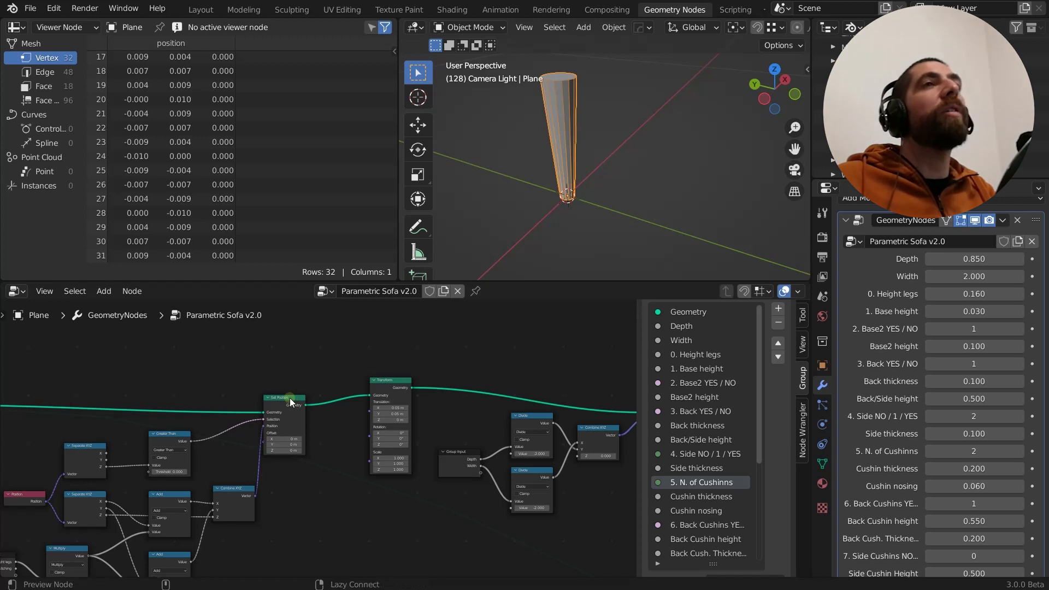
ctrl+shift+click(290, 398)
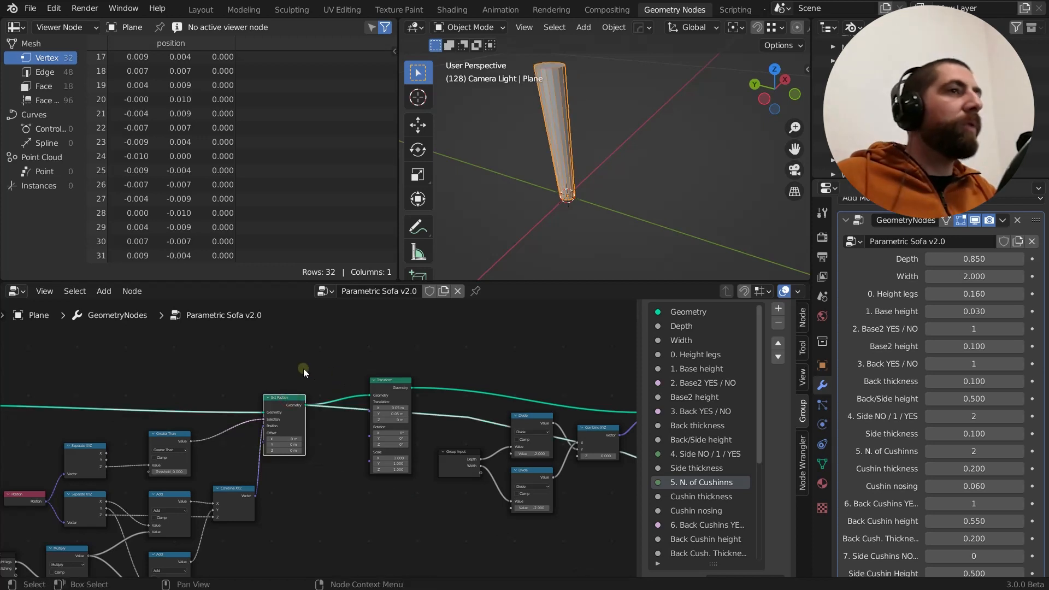
Inspect the leg's slant from the front, right and top orthographic views
scroll(307, 368, down, 3)
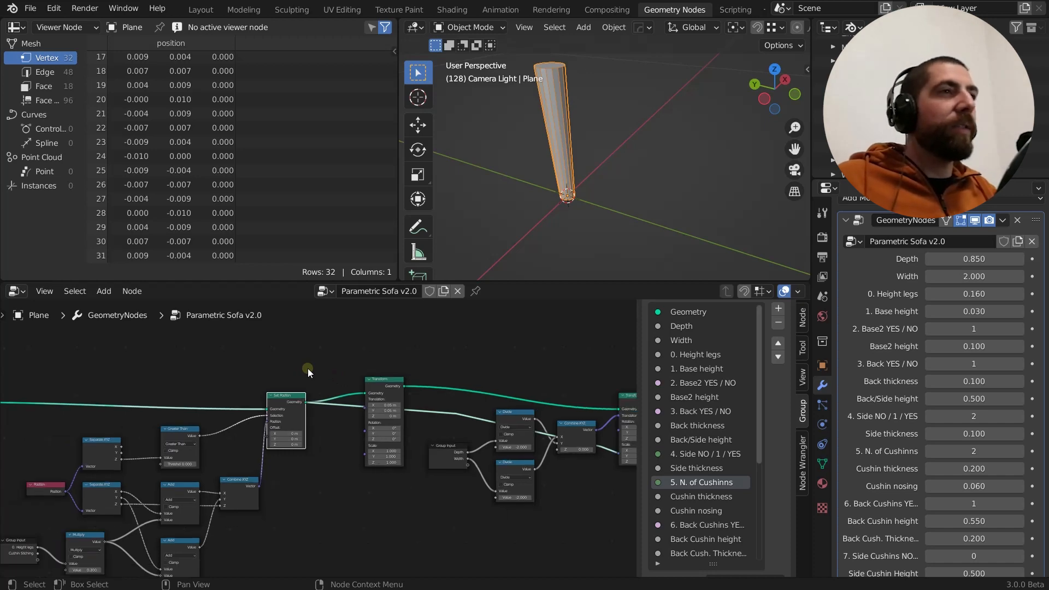
middle_drag(307, 369, 350, 391)
scroll(309, 359, up, 5)
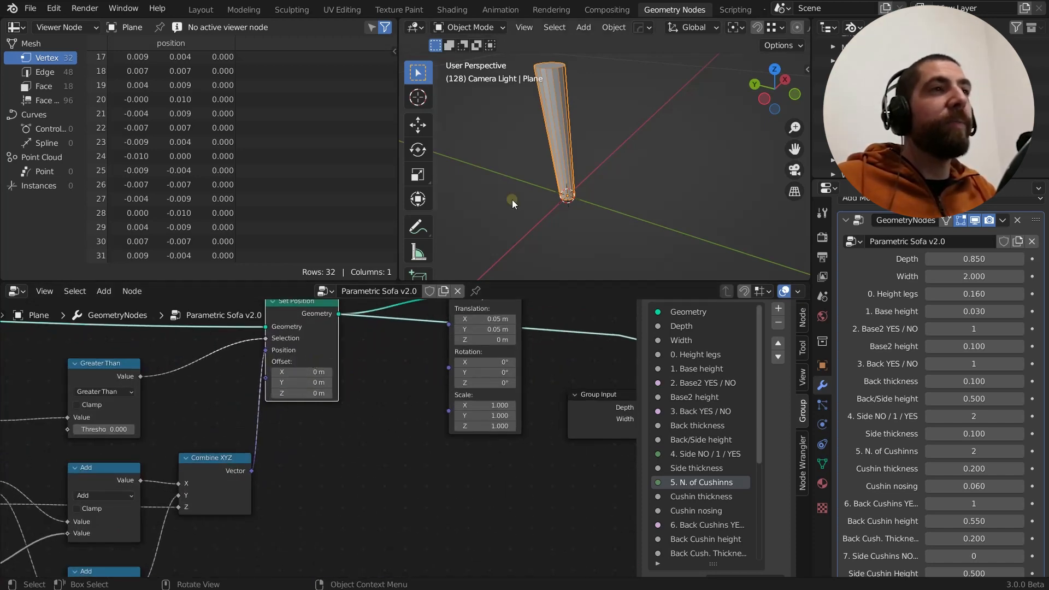
middle_drag(566, 160, 592, 151)
click(775, 96)
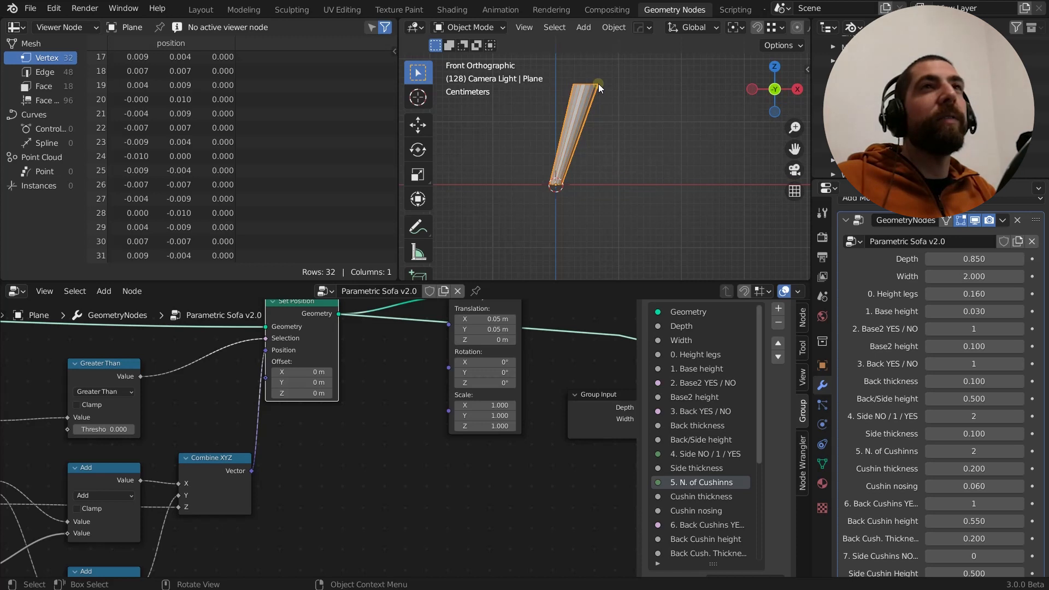
click(797, 91)
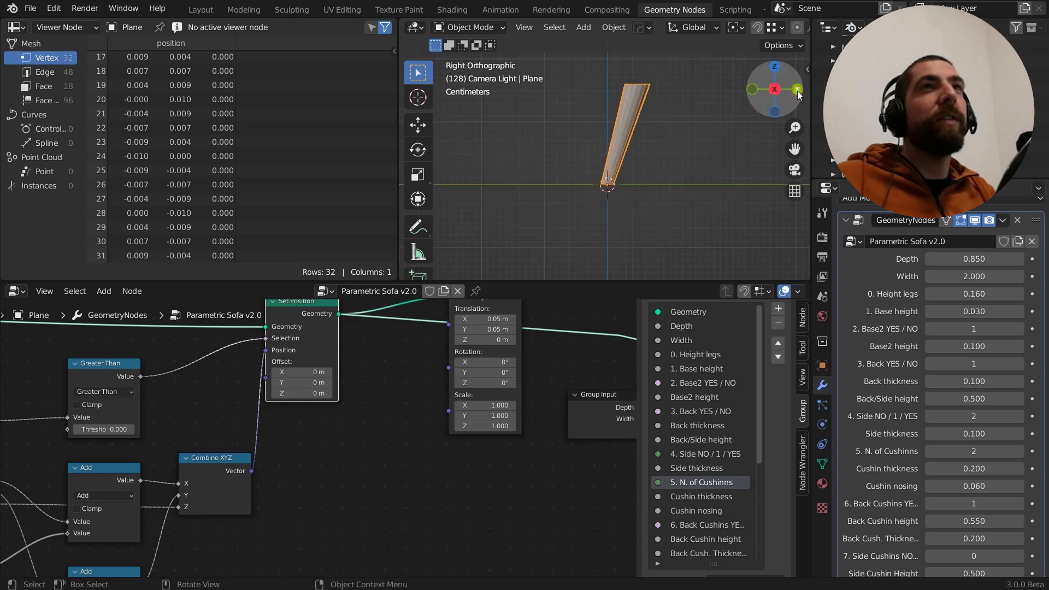
middle_drag(668, 80, 741, 165)
click(773, 98)
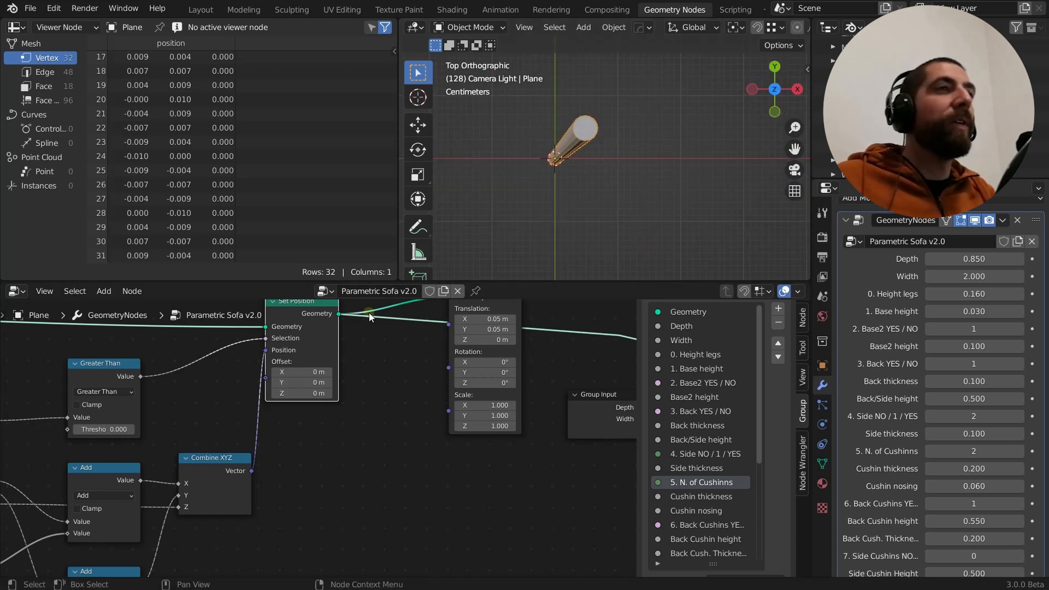
Move the Position node of the second Set Position group slightly away from its Separate XYZ nodes
scroll(366, 428, down, 5)
scroll(335, 371, up, 7)
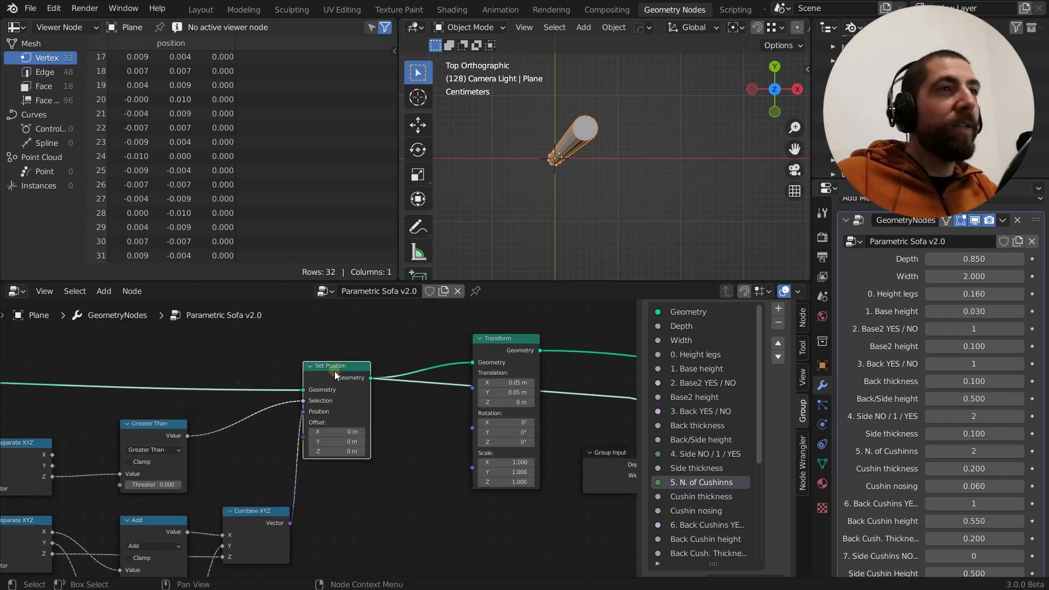
scroll(334, 372, down, 11)
middle_drag(335, 385, 385, 368)
scroll(213, 416, up, 3)
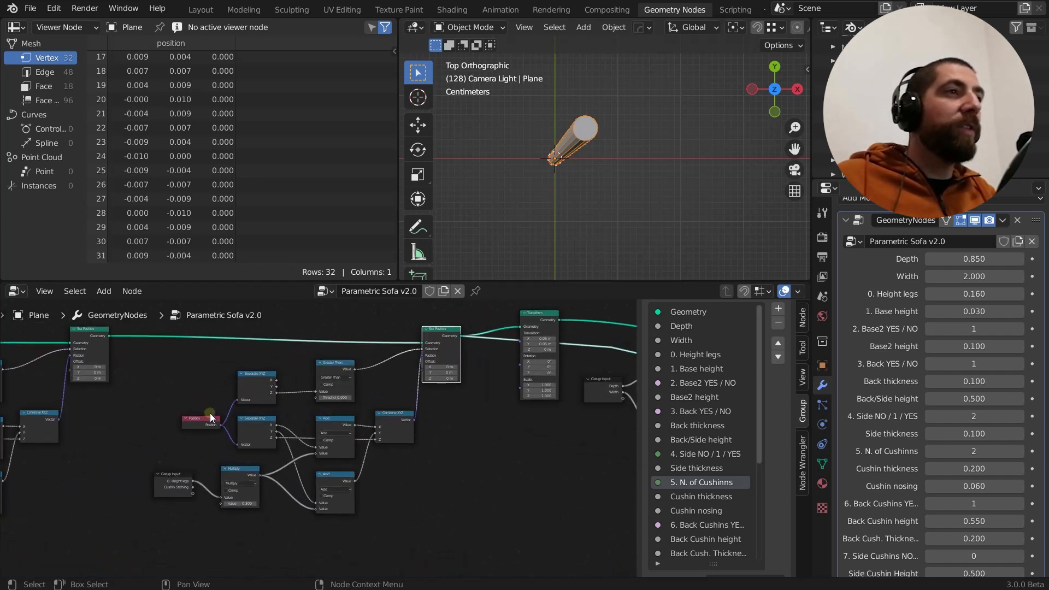
drag(203, 419, 189, 419)
scroll(185, 418, down, 1)
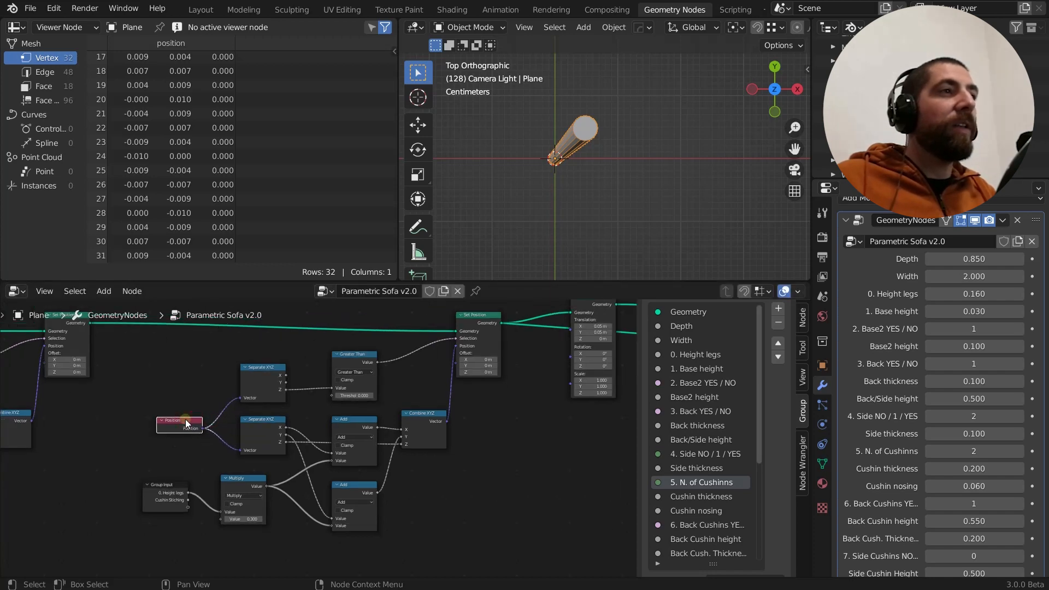
Compare the node groups feeding the first and second Set Position nodes, including their Position inputs
scroll(185, 418, down, 3)
middle_drag(186, 421, 317, 395)
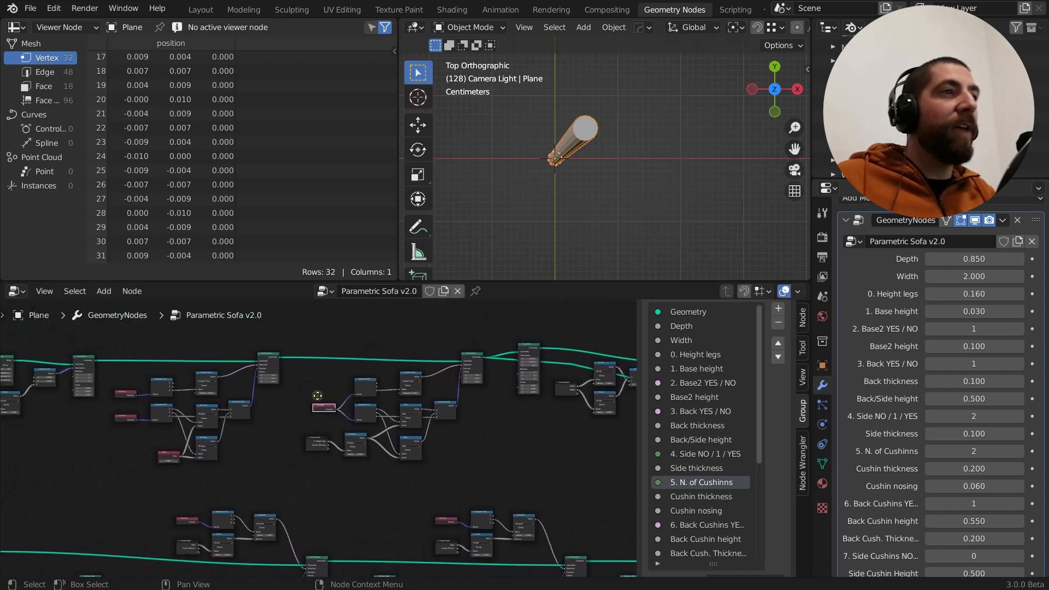
scroll(129, 395, up, 2)
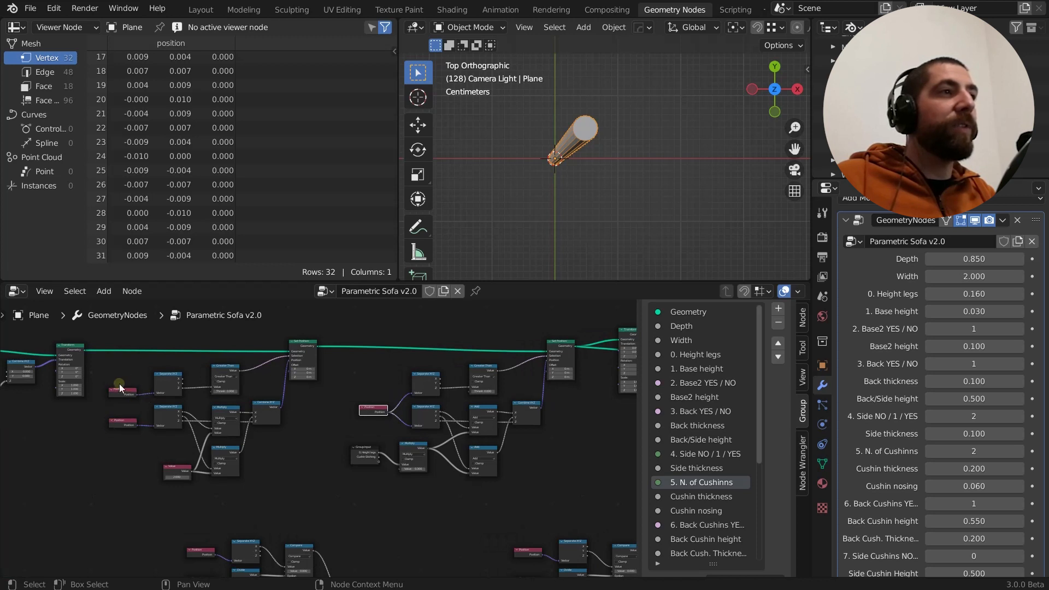
middle_drag(389, 378, 302, 397)
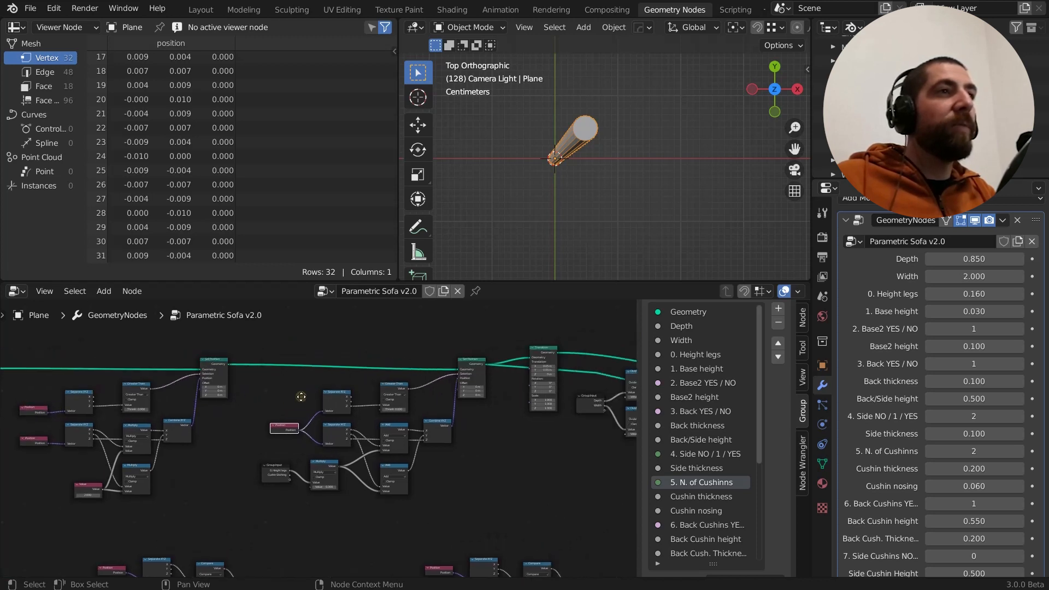
click(218, 364)
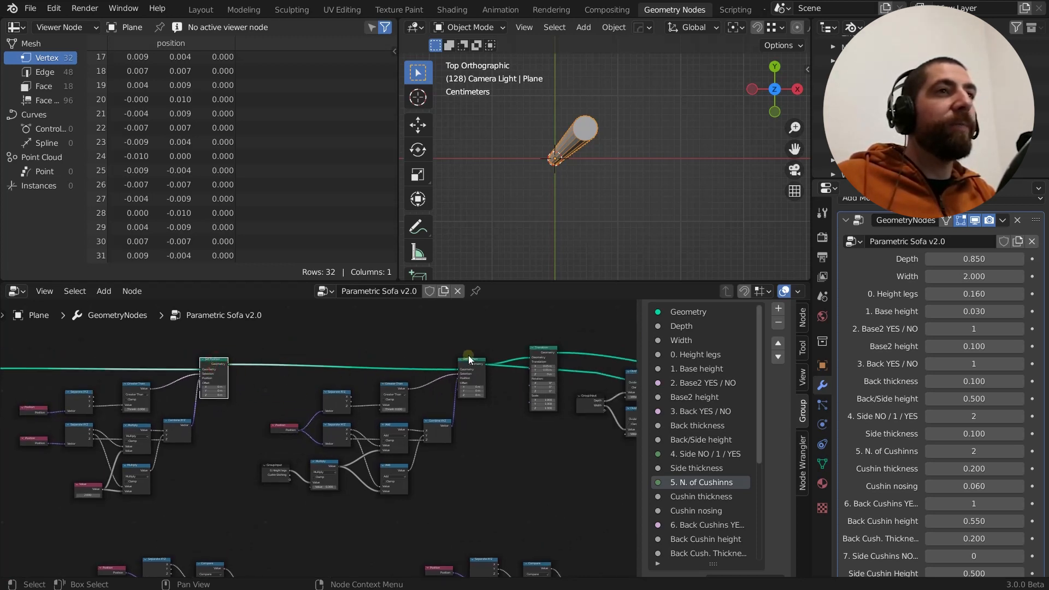
scroll(291, 424, up, 3)
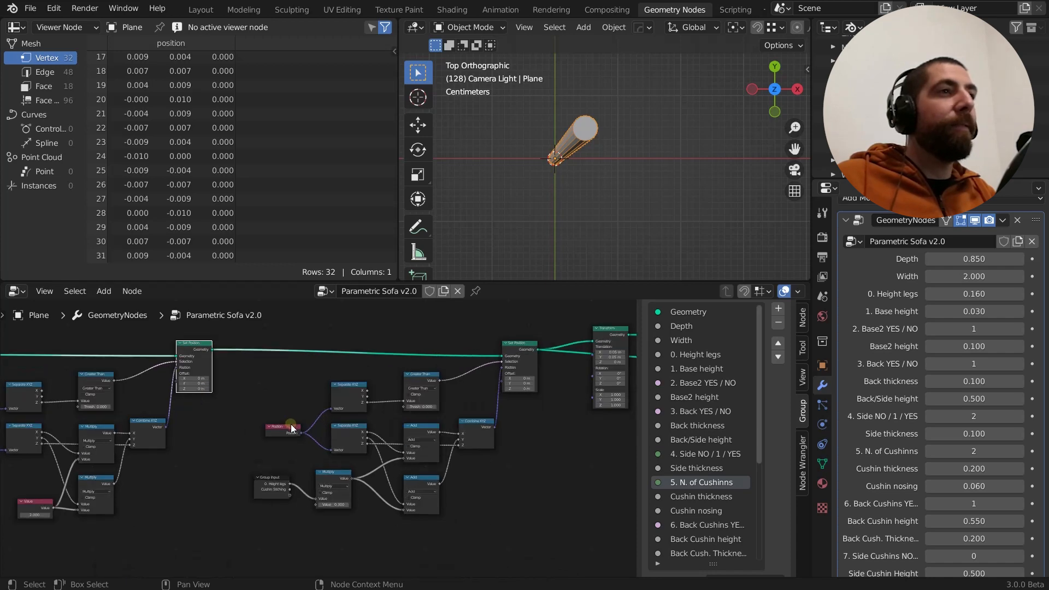
click(290, 425)
scroll(291, 372, down, 1)
middle_drag(291, 371, 256, 367)
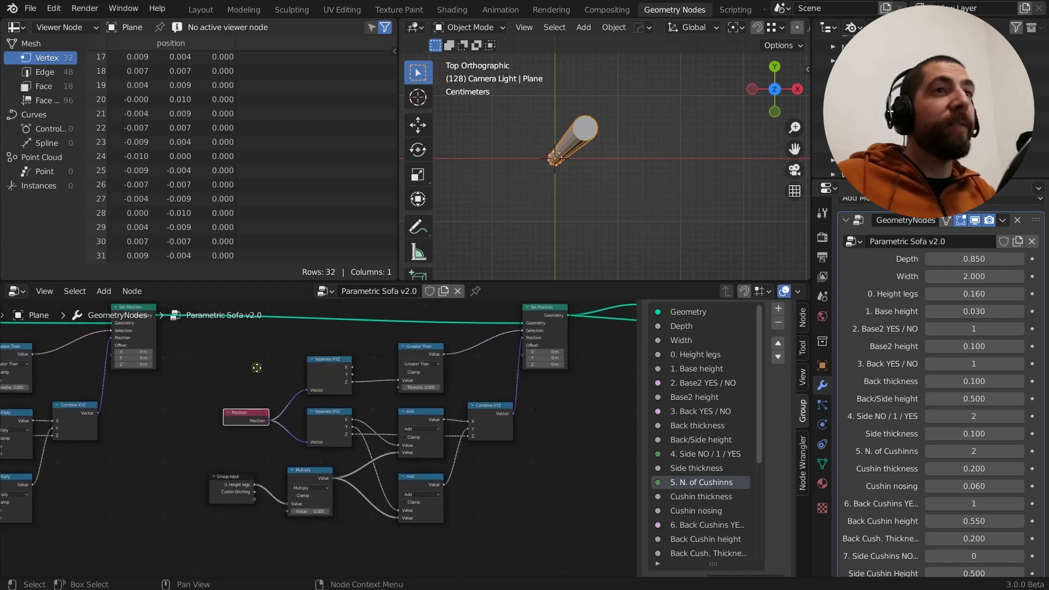
Preview the output of the first Set Position node and view the leg at an angle
middle_drag(593, 191, 587, 147)
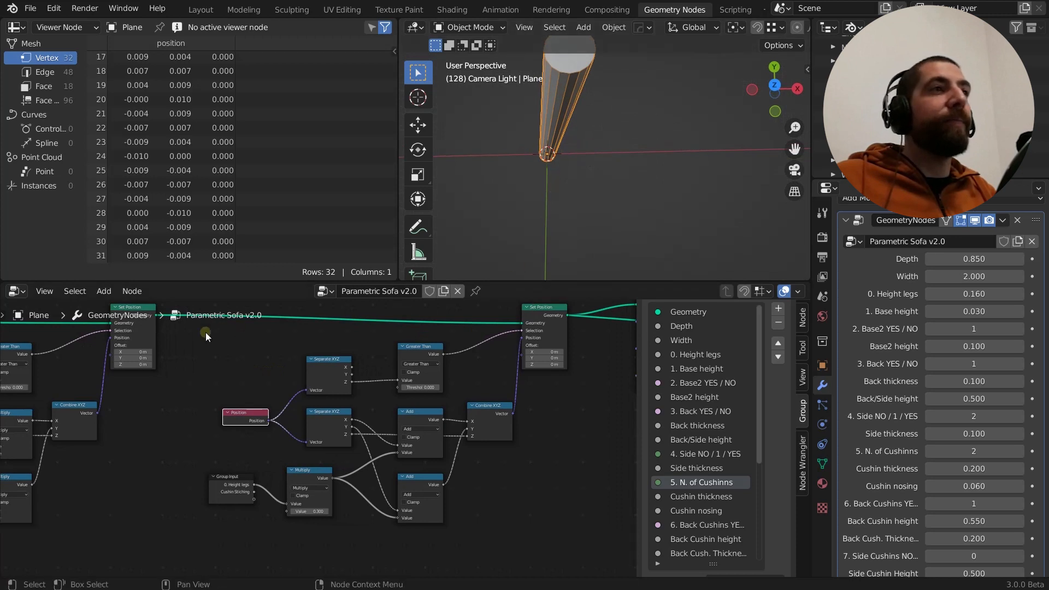
ctrl+shift+click(149, 336)
middle_drag(514, 198, 523, 117)
scroll(539, 146, down, 3)
Draw temporary annotation arrows beside the leg, one along the X axis and one upward, and clear them
middle_drag(567, 176, 590, 151)
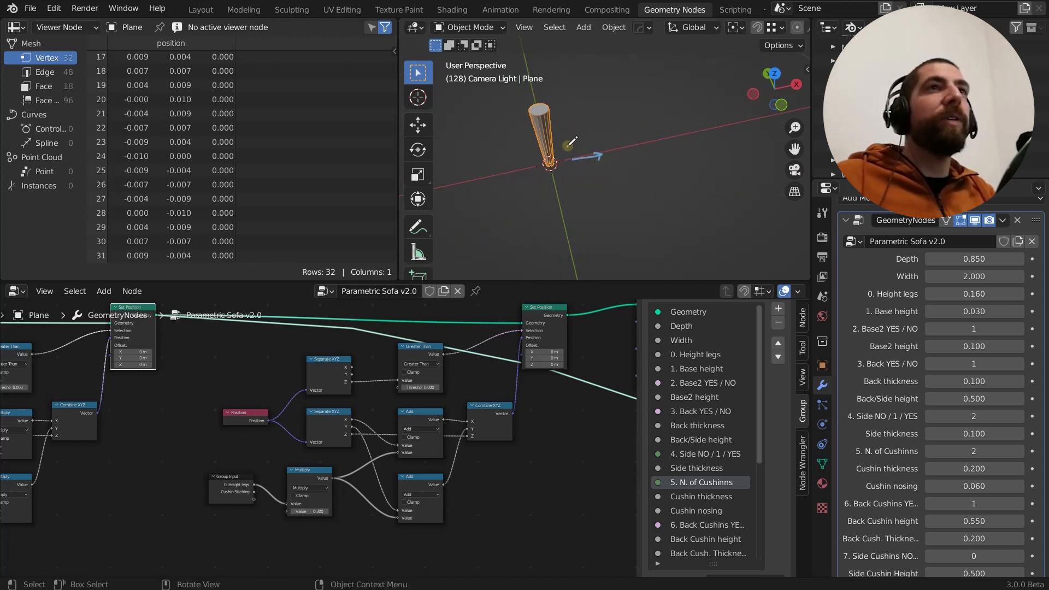
drag(569, 145, 563, 120)
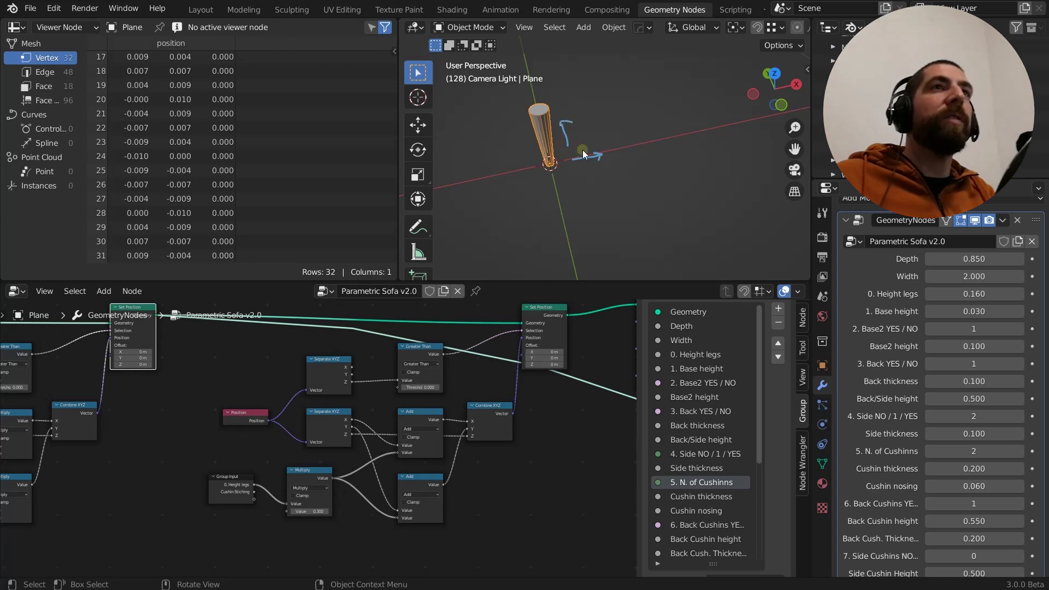
mouse_move(591, 176)
middle_down()
mouse_move(582, 153)
mouse_move(603, 176)
middle_up()
right_drag(603, 176, 600, 169)
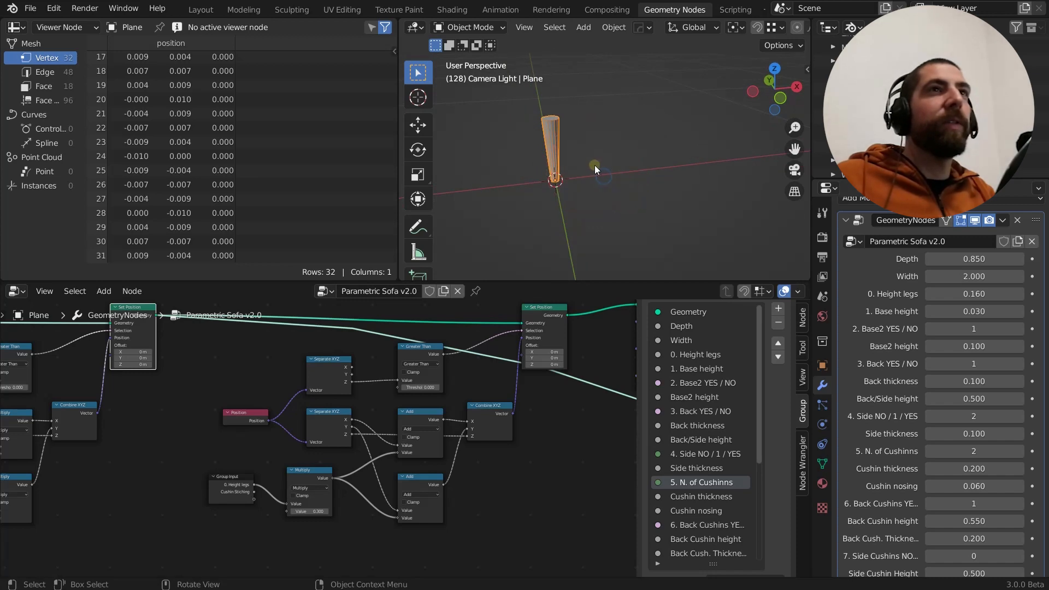
middle_drag(595, 182, 580, 182)
Examine how Separate XYZ's Z output and Greater Than drive the second Set Position node's Selection on the leg
scroll(484, 360, up, 3)
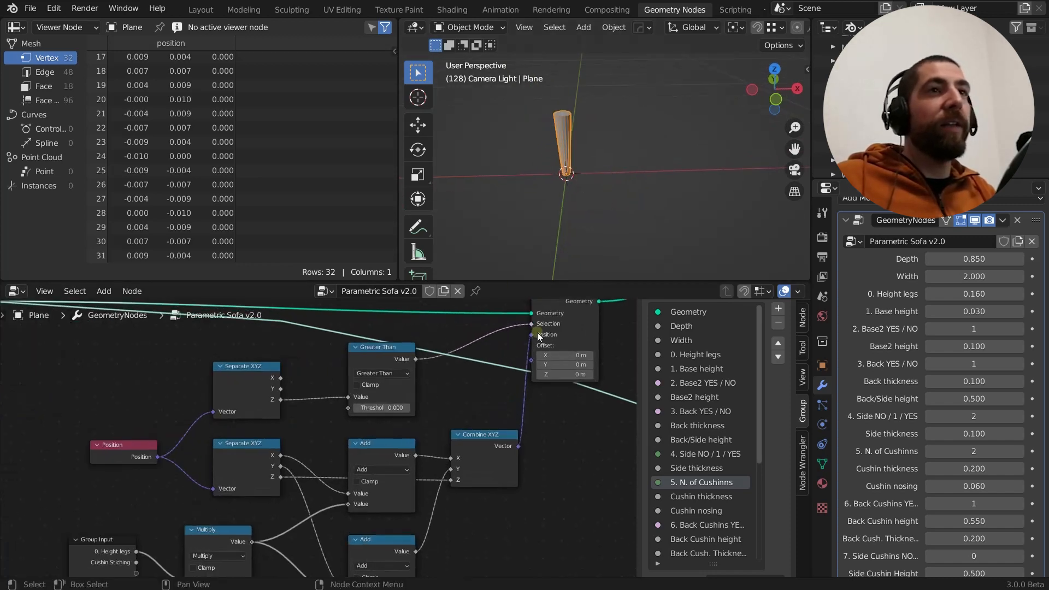
middle_drag(442, 399, 468, 403)
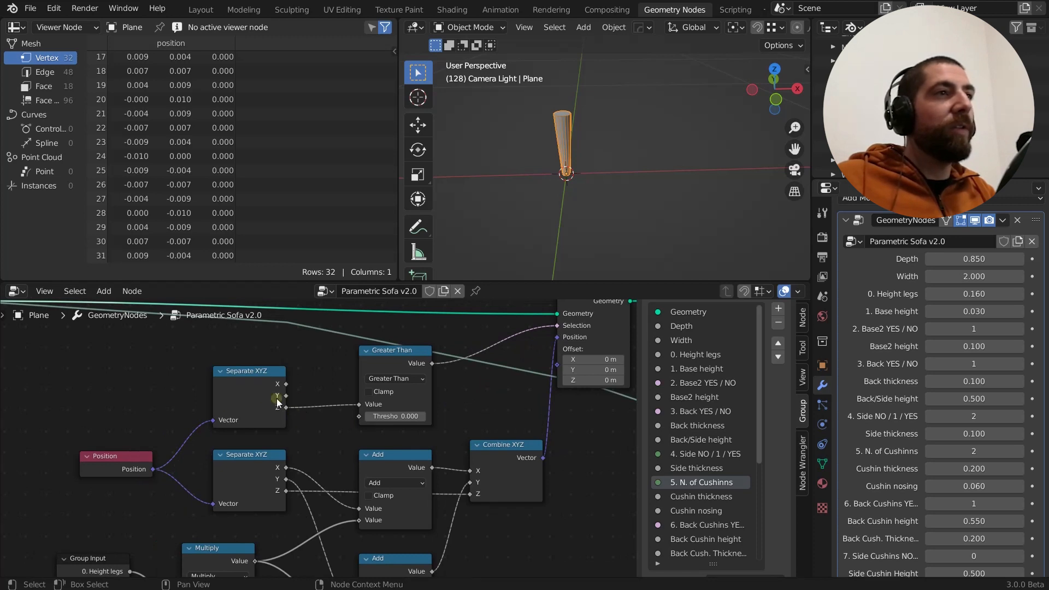
middle_drag(573, 139, 565, 88)
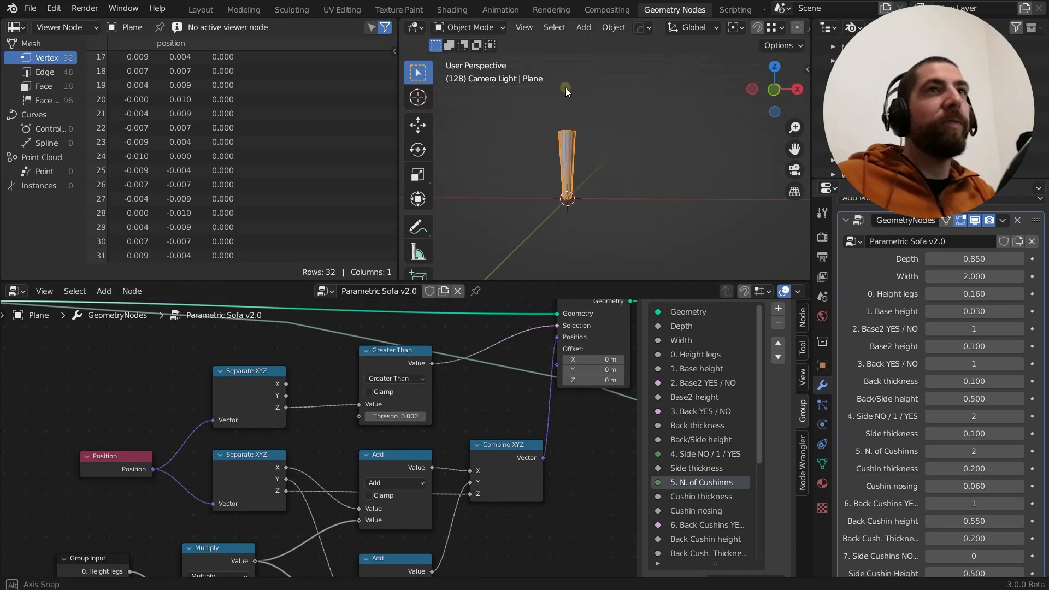
drag(535, 136, 592, 113)
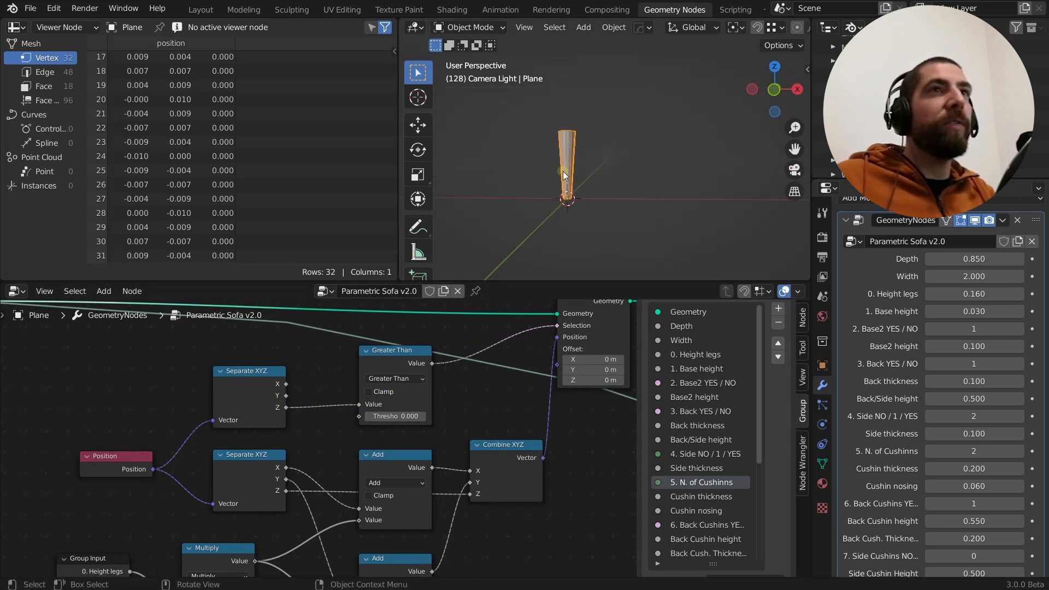
middle_drag(380, 386, 358, 370)
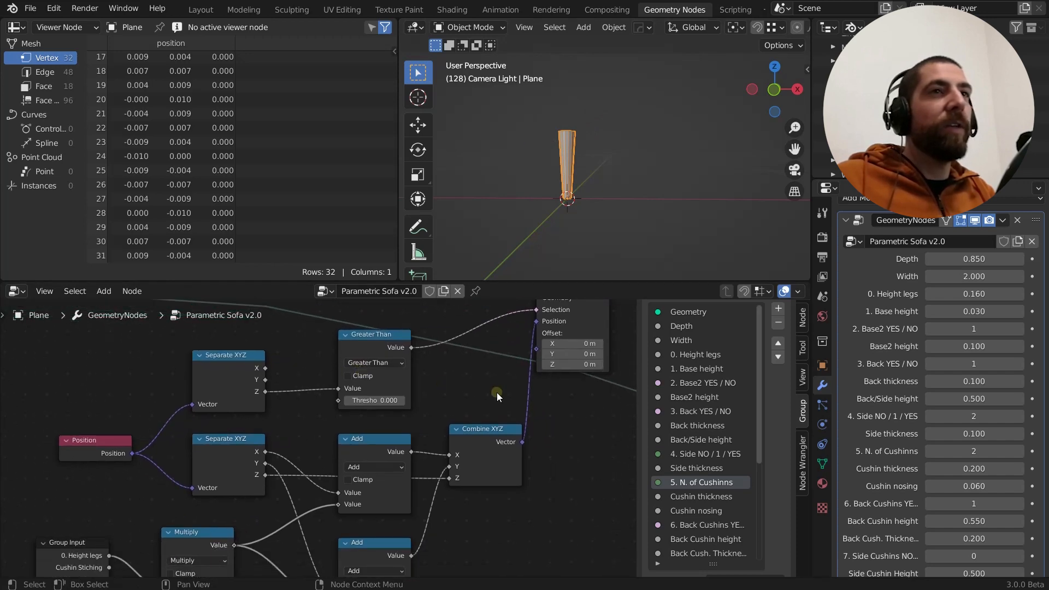
scroll(497, 393, down, 4)
scroll(541, 410, up, 3)
scroll(509, 319, up, 1)
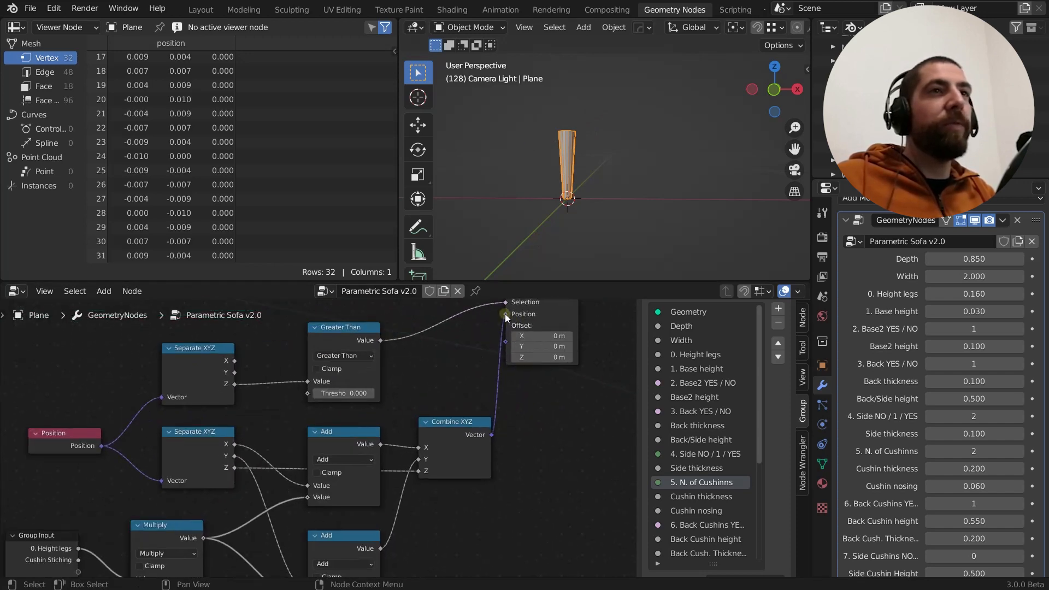
Move the Combine XYZ node slightly closer to the Add nodes and select the lower Separate XYZ node
middle_drag(506, 443, 530, 435)
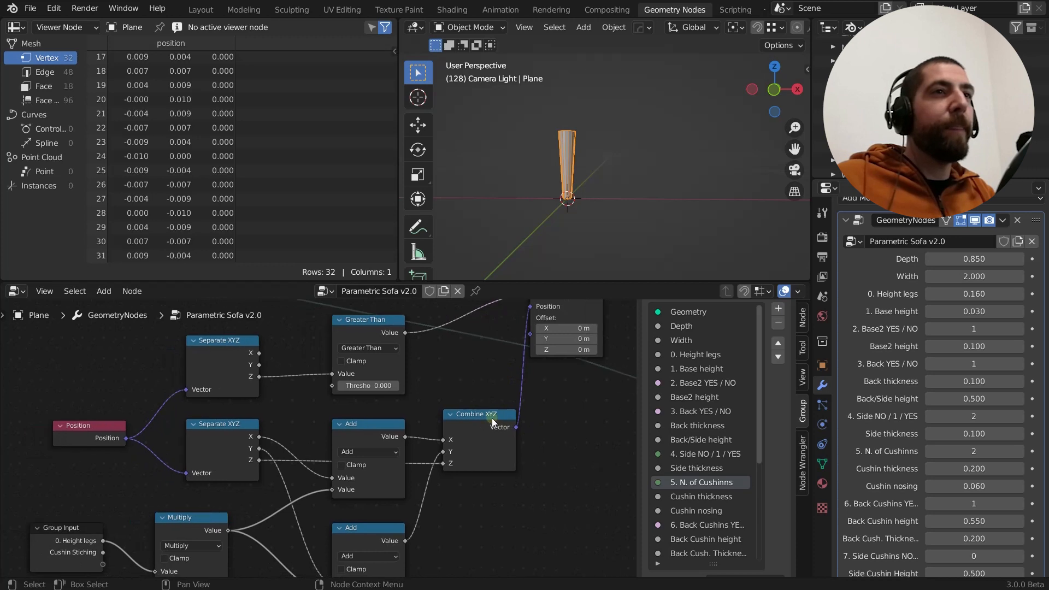
drag(492, 418, 482, 417)
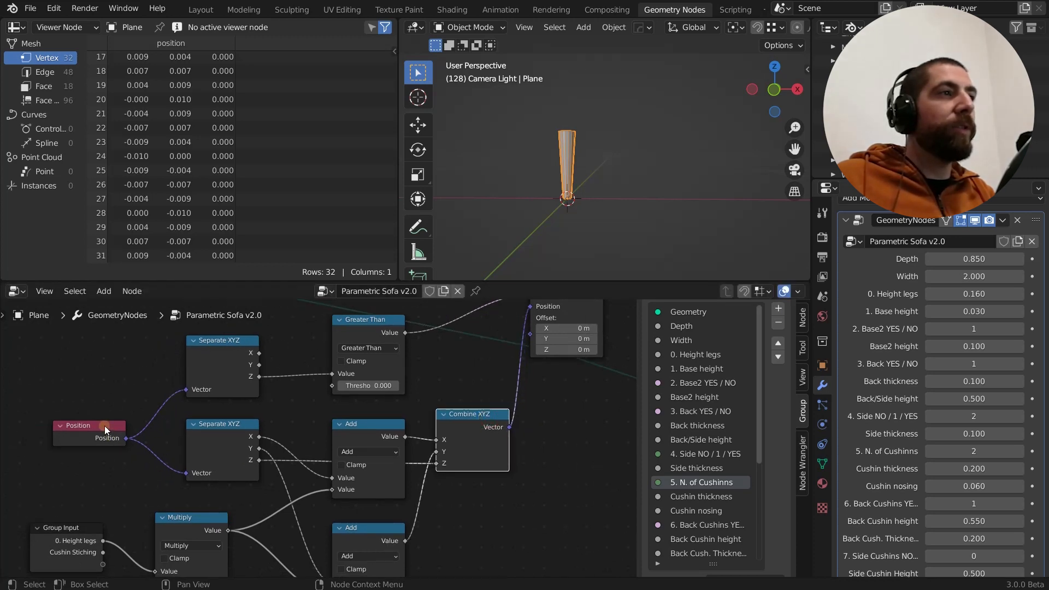
click(219, 426)
Examine how the Multiply result is added to the separated X and Y values and fed into Combine XYZ
middle_drag(311, 430, 293, 354)
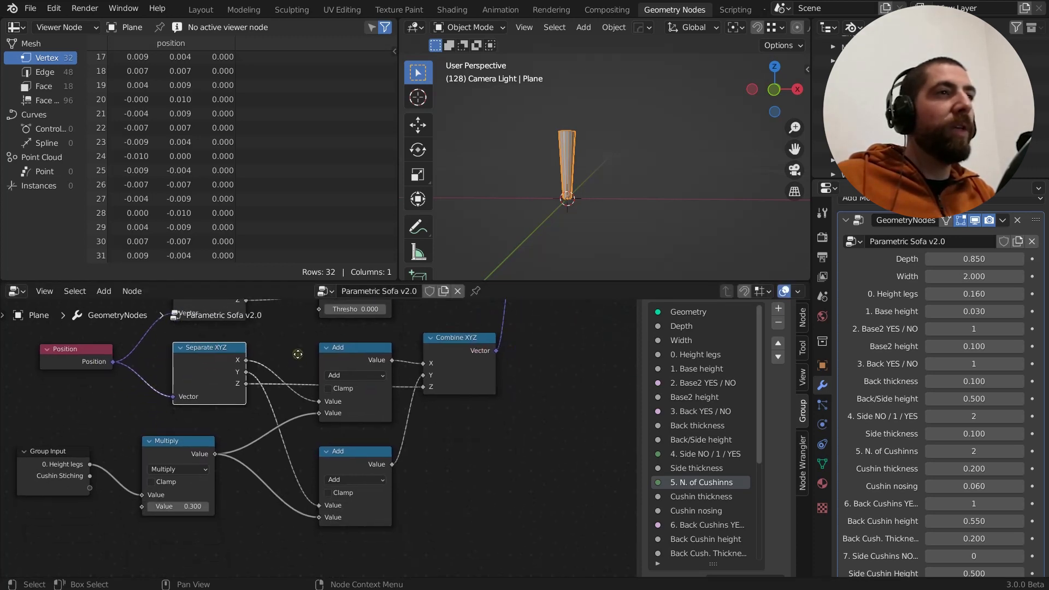
scroll(293, 354, down, 1)
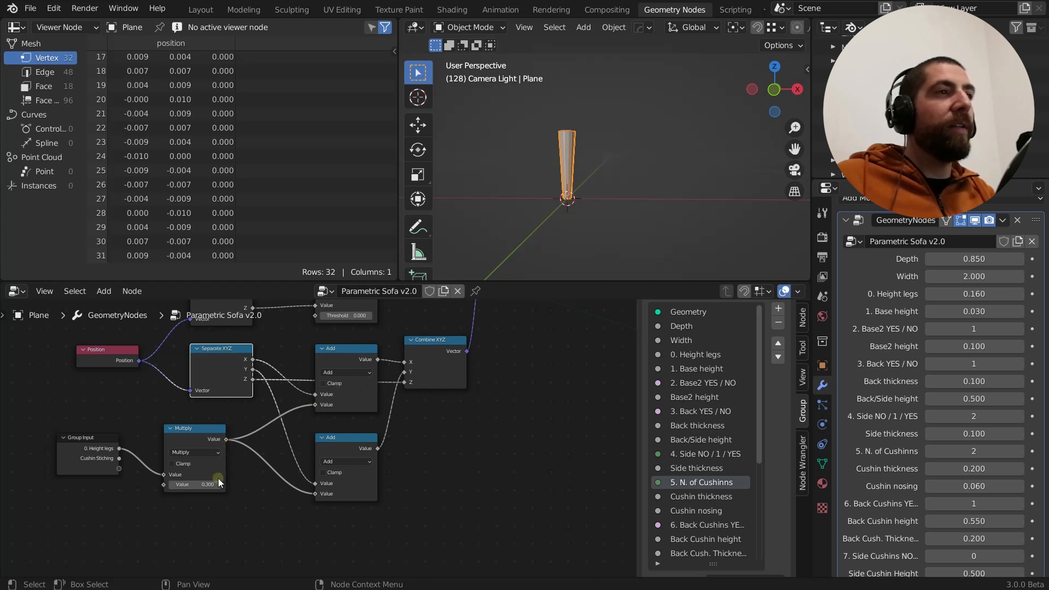
scroll(346, 394, up, 1)
scroll(345, 394, up, 1)
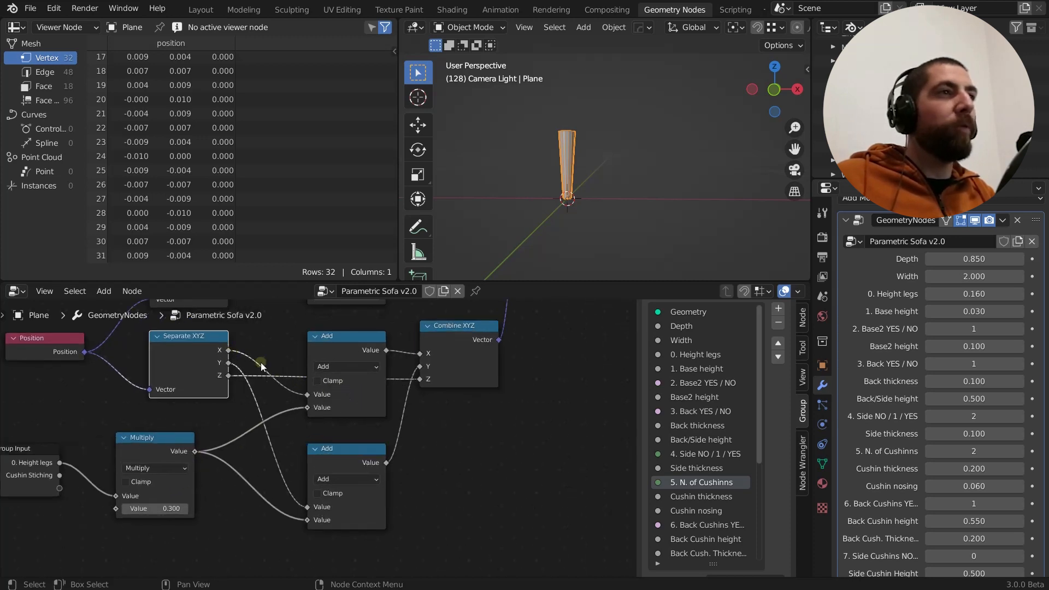
mouse_move(307, 396)
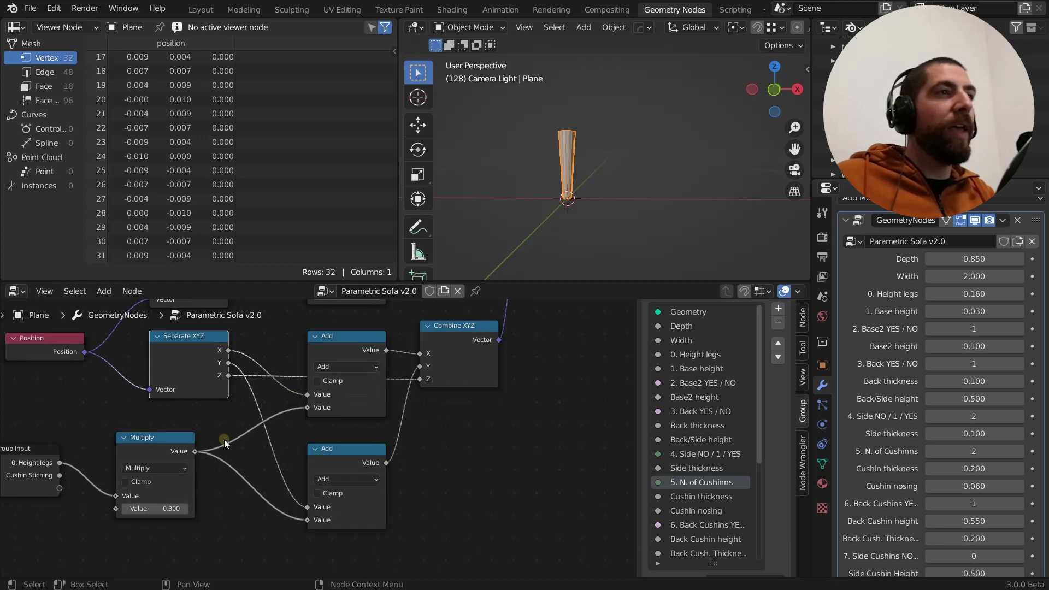
click(152, 440)
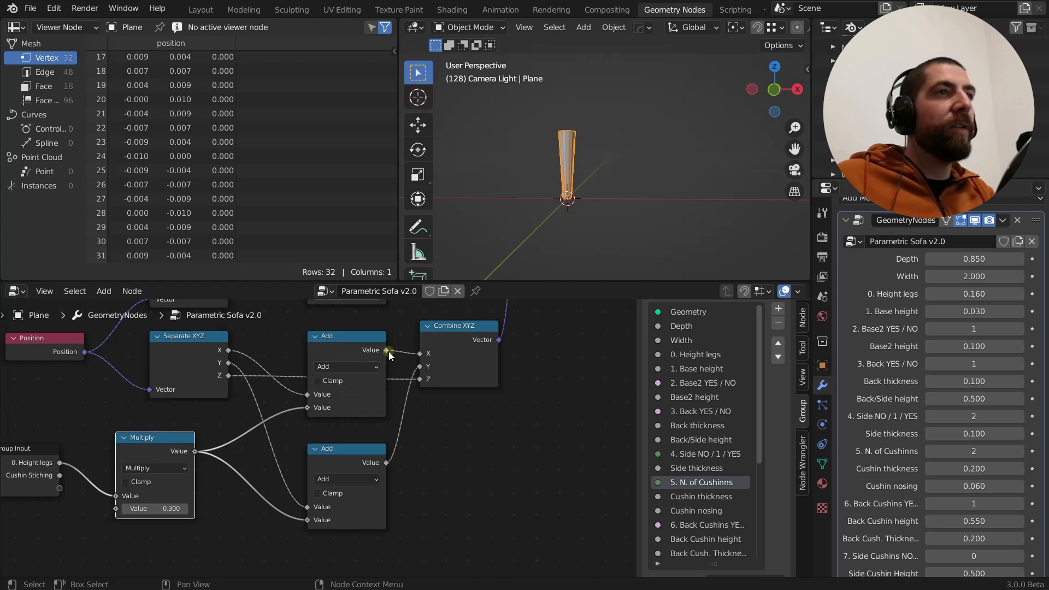
drag(386, 351, 420, 357)
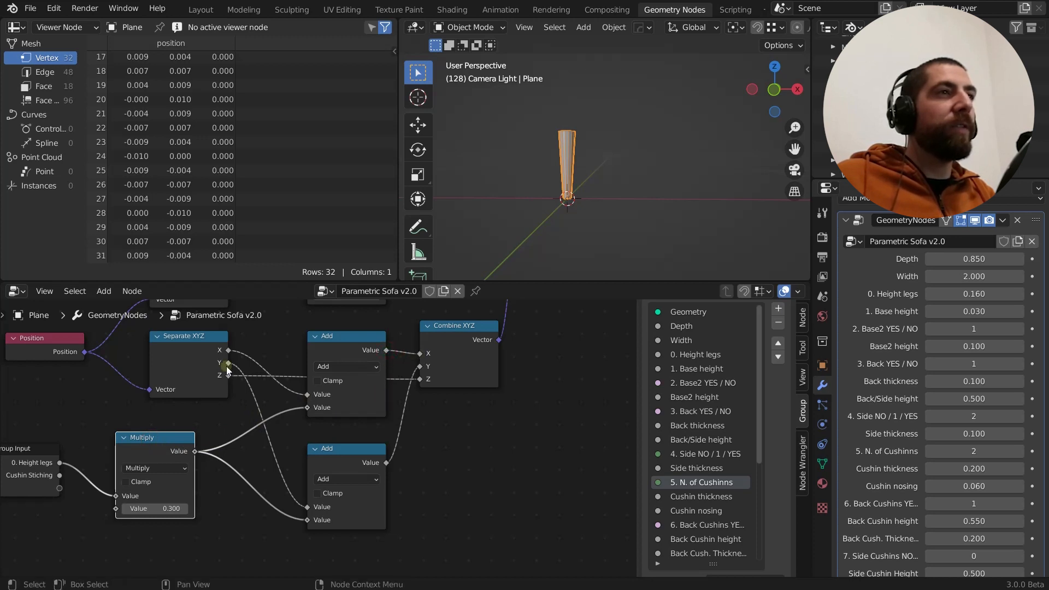
Disconnect Height legs from the Multiply node feeding the two Add nodes and set Multiply's first value to 1
click(343, 451)
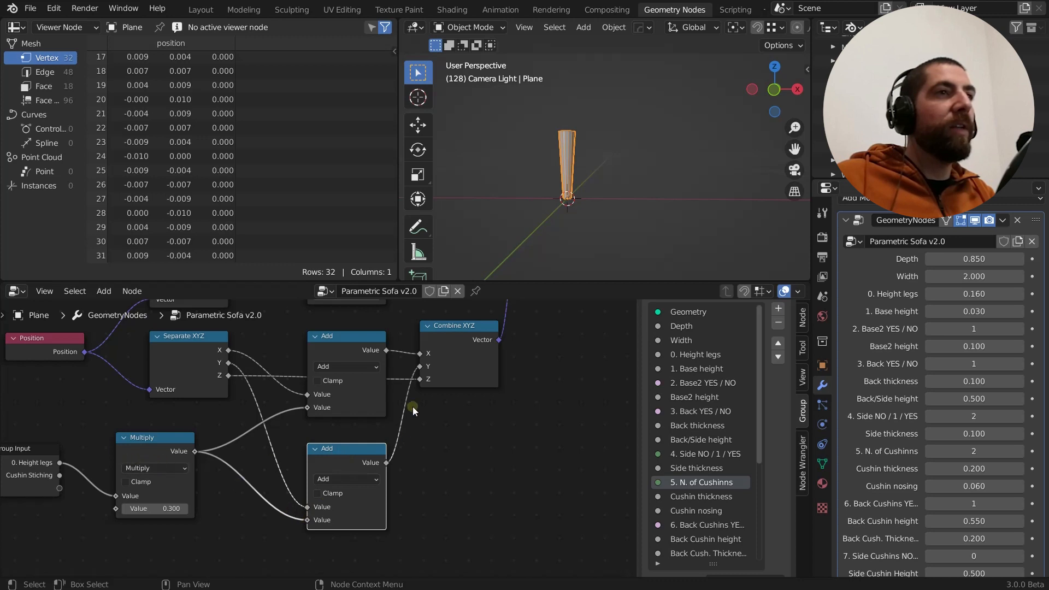
scroll(430, 447, down, 6)
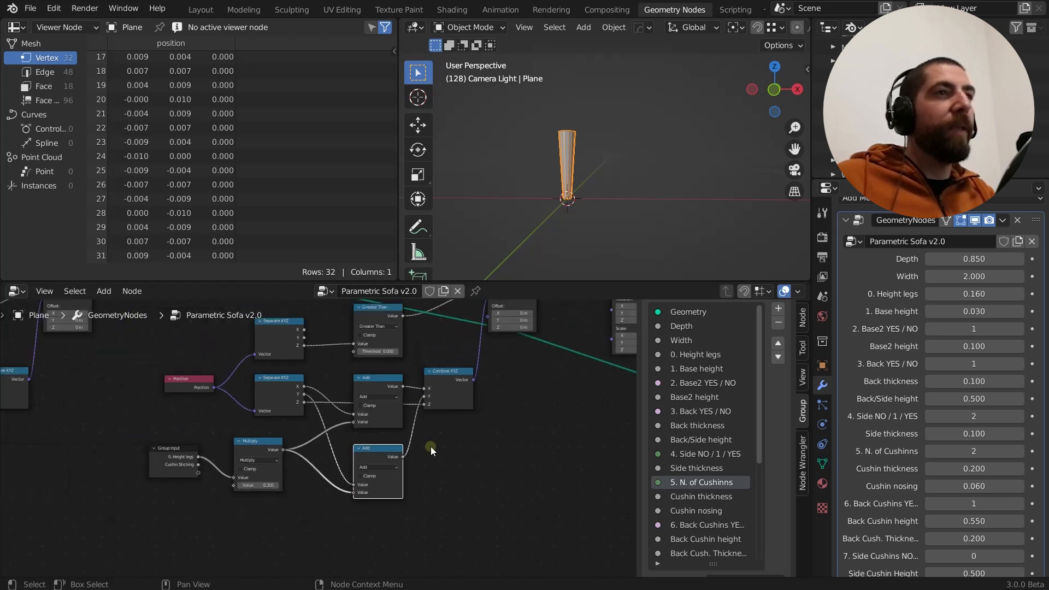
scroll(300, 473, up, 2)
scroll(299, 473, up, 3)
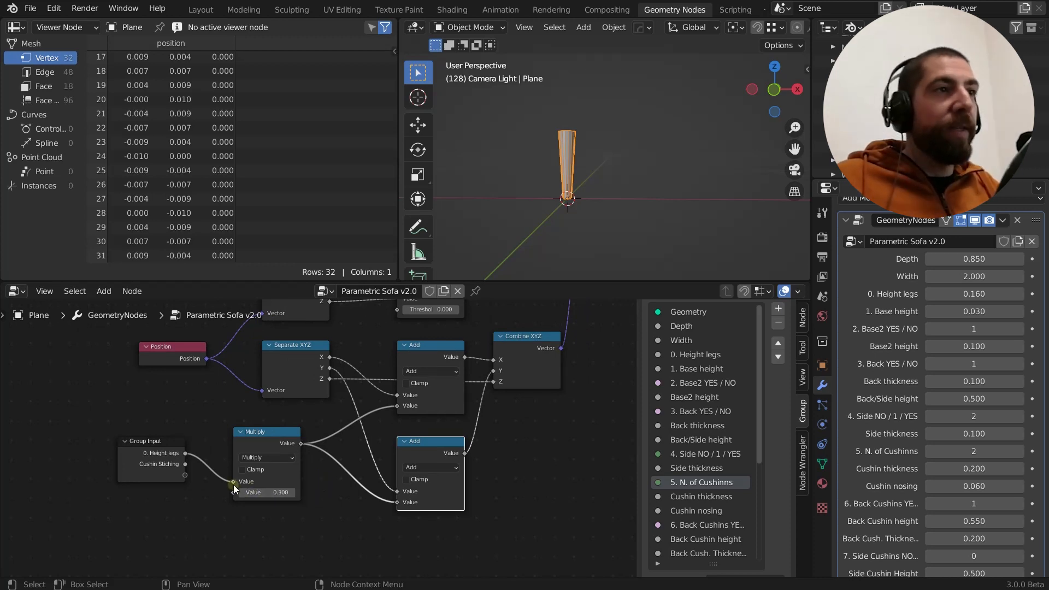
drag(233, 483, 227, 486)
click(280, 483)
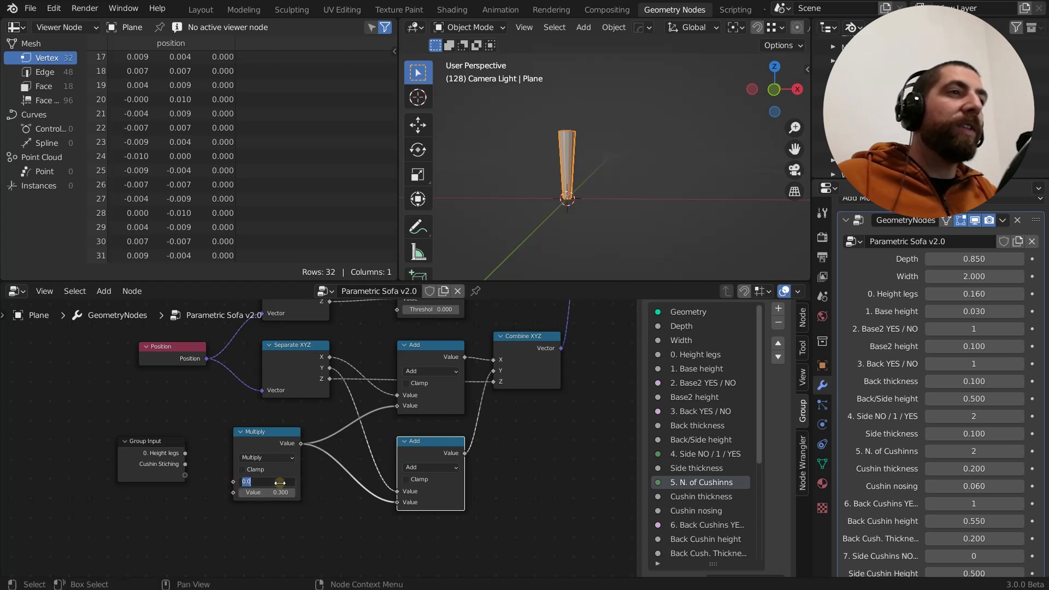
text(1)
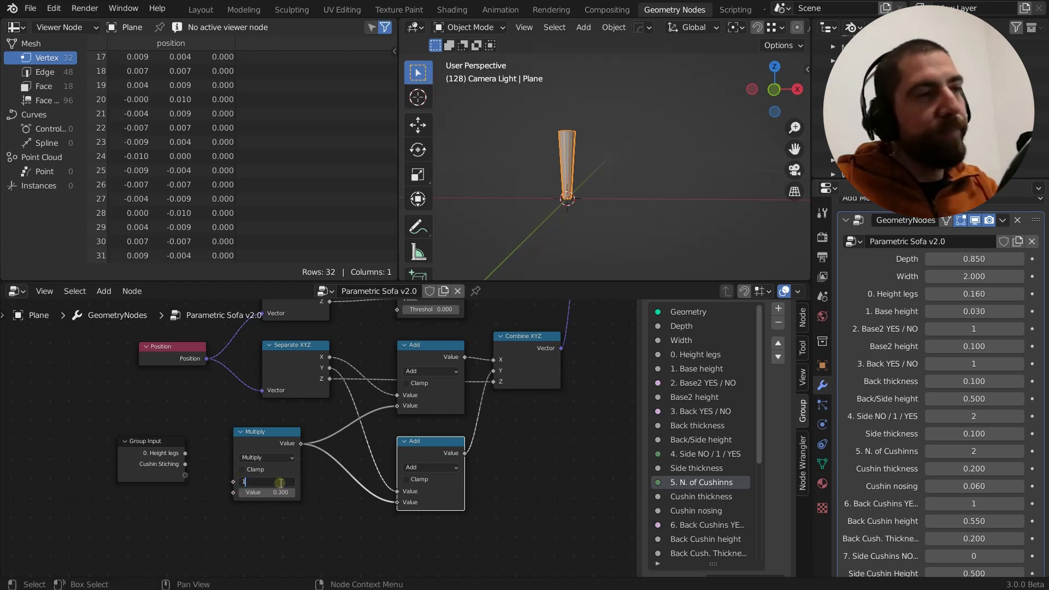
key(Return)
Set the Multiply node's second value to 1.000 and preview the output of the second Set Position node
middle_drag(317, 496, 225, 507)
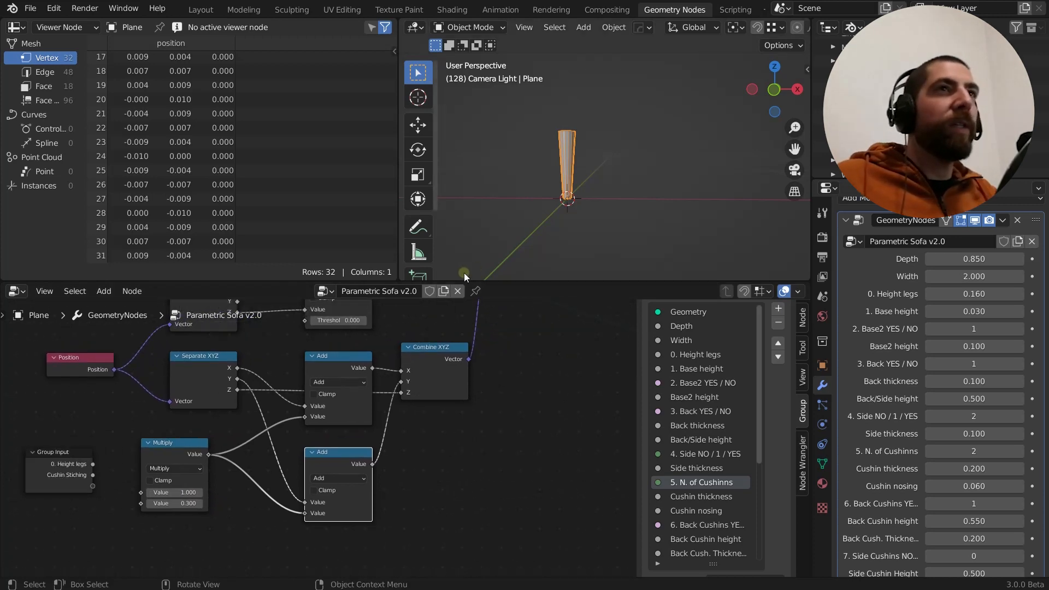
middle_drag(492, 246, 470, 235)
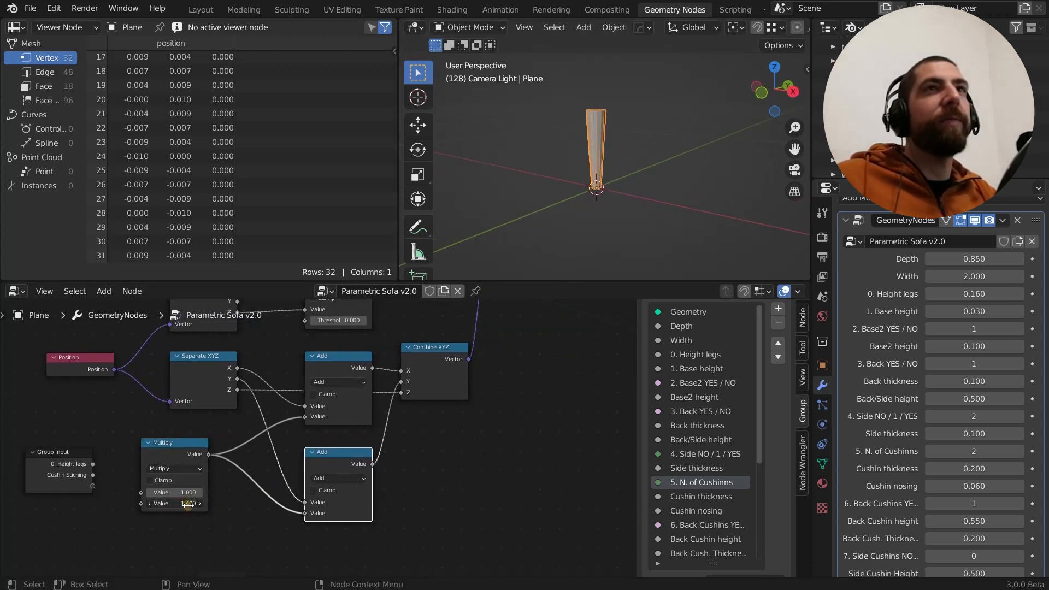
drag(189, 504, 187, 503)
middle_drag(635, 119, 601, 228)
scroll(410, 460, down, 4)
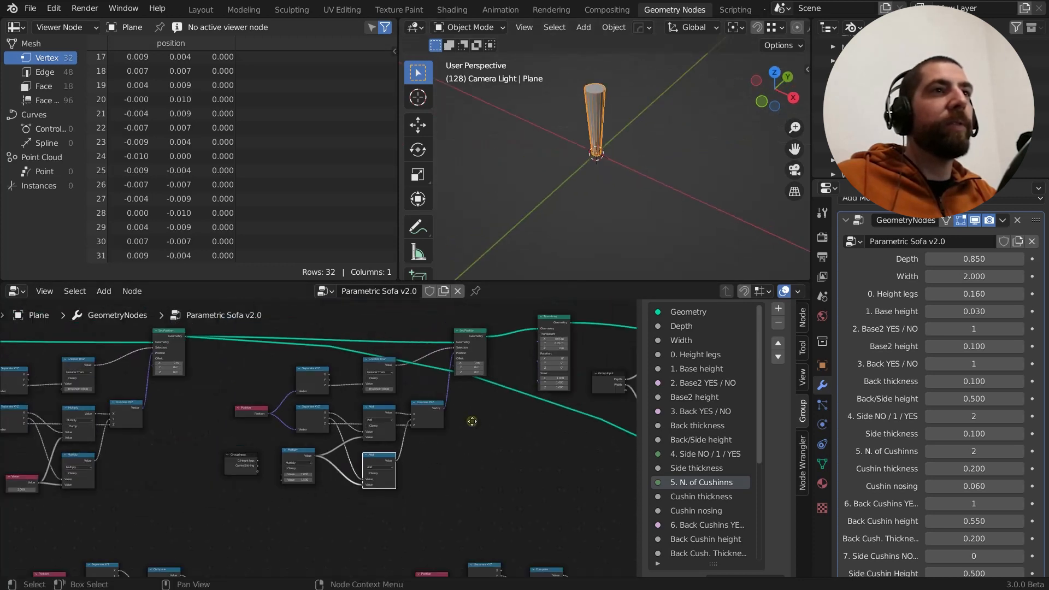
middle_drag(472, 421, 465, 450)
middle_drag(617, 106, 713, 118)
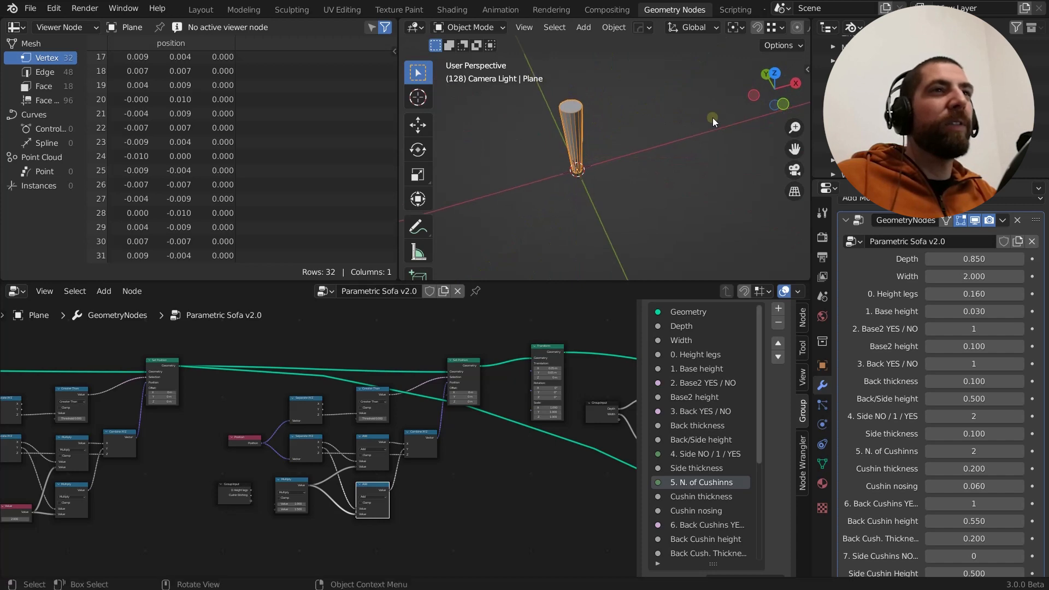
ctrl+shift+click(467, 360)
scroll(295, 511, up, 4)
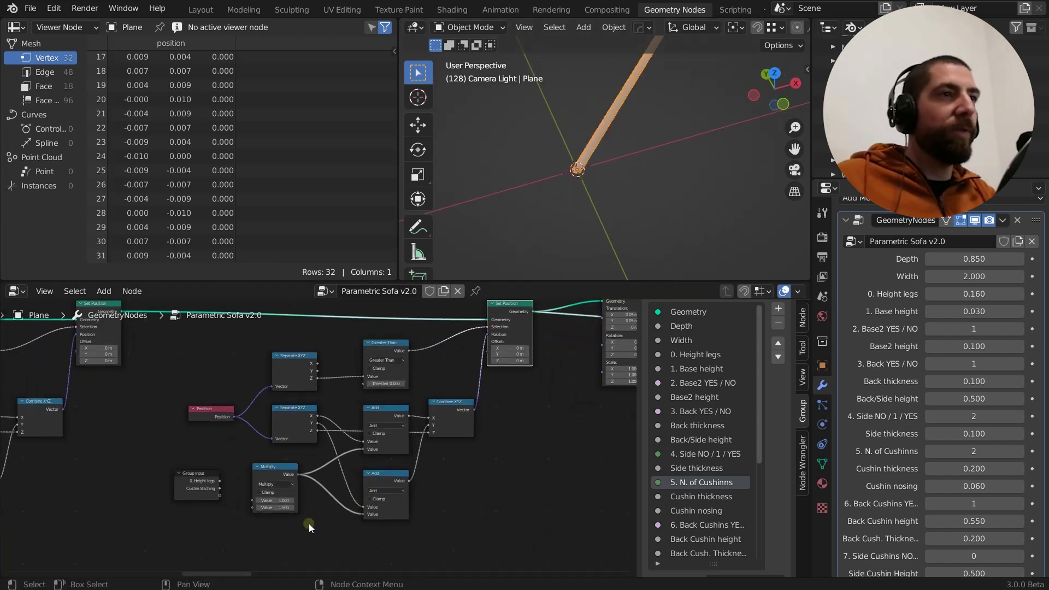
Set the Multiply node's second value to 0.060 and view the slanted leg from the front
mouse_move(281, 504)
mouse_down()
mouse_move(191, 515)
mouse_move(279, 507)
mouse_up()
drag(281, 505, 284, 505)
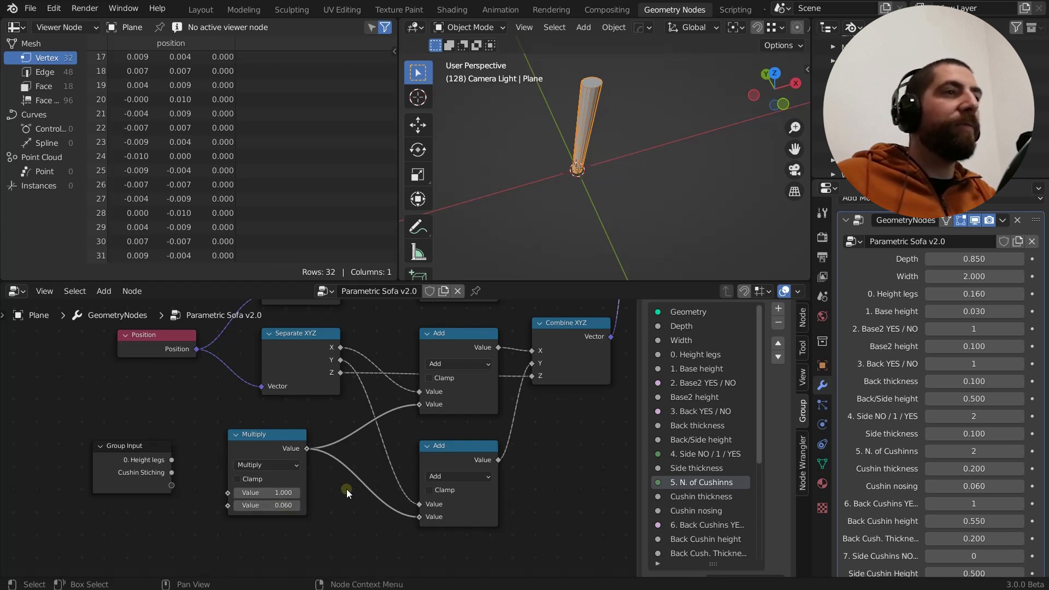
middle_drag(555, 228, 677, 204)
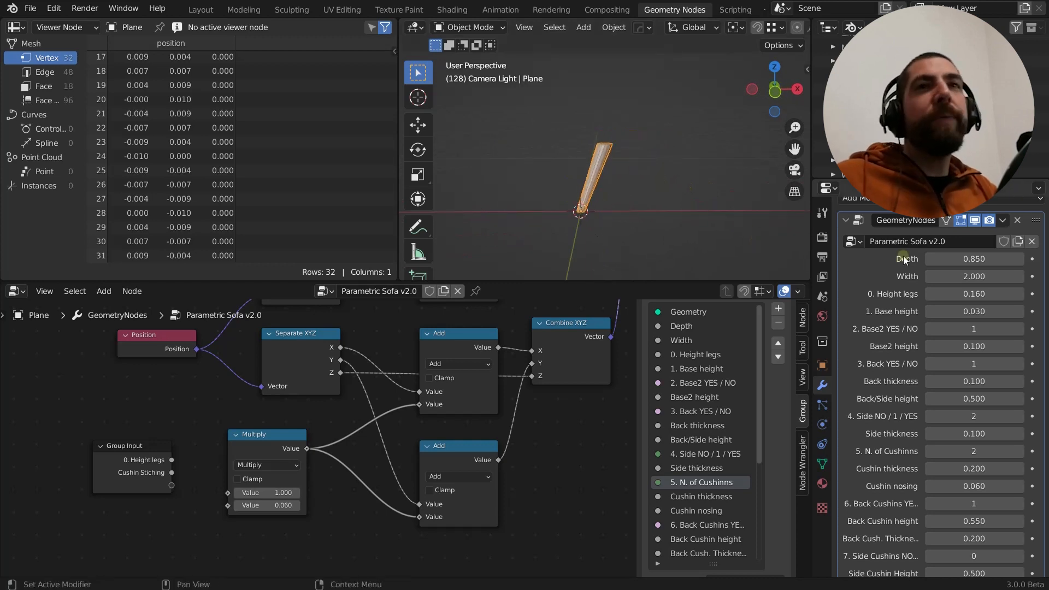
click(775, 91)
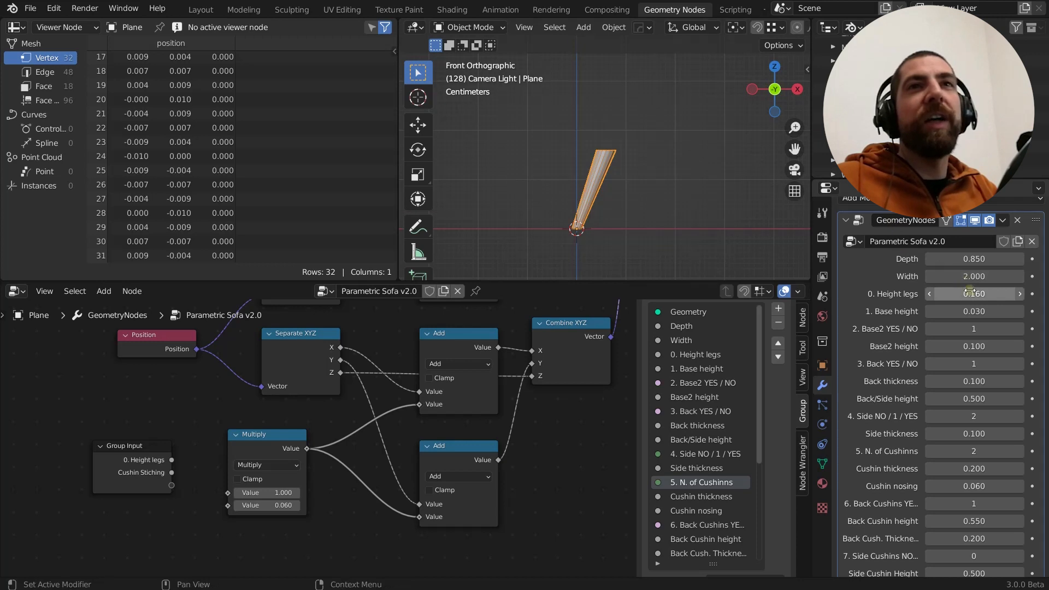
Set Height legs to 0.020 to inspect the leg's slant, and return it to 0.160
mouse_move(970, 293)
mouse_down()
mouse_move(984, 290)
mouse_move(966, 290)
mouse_up()
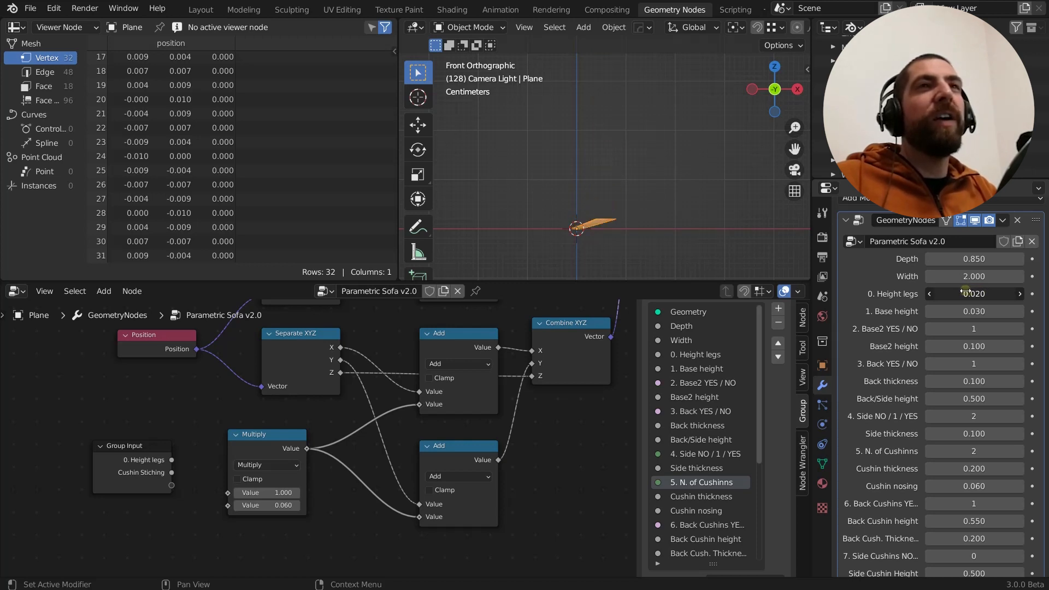
scroll(620, 235, up, 5)
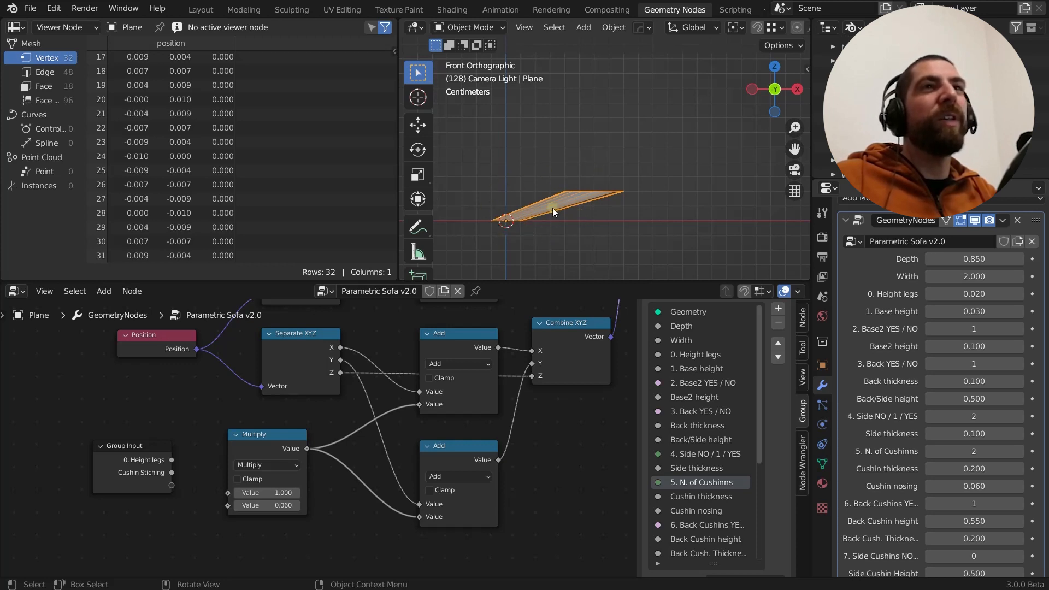
middle_drag(553, 208, 527, 201)
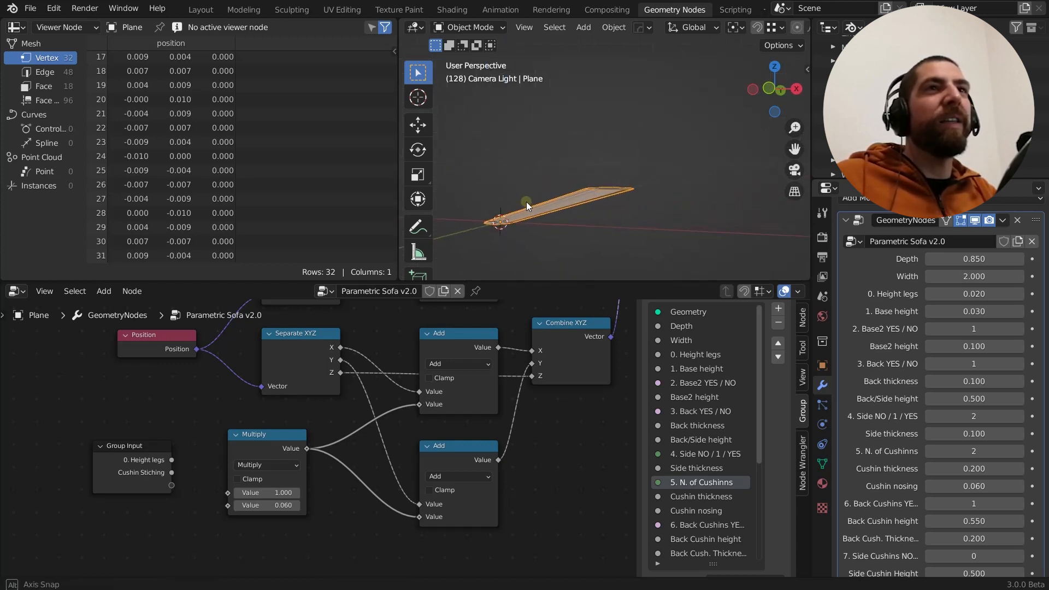
drag(969, 293, 983, 291)
middle_drag(677, 216, 637, 209)
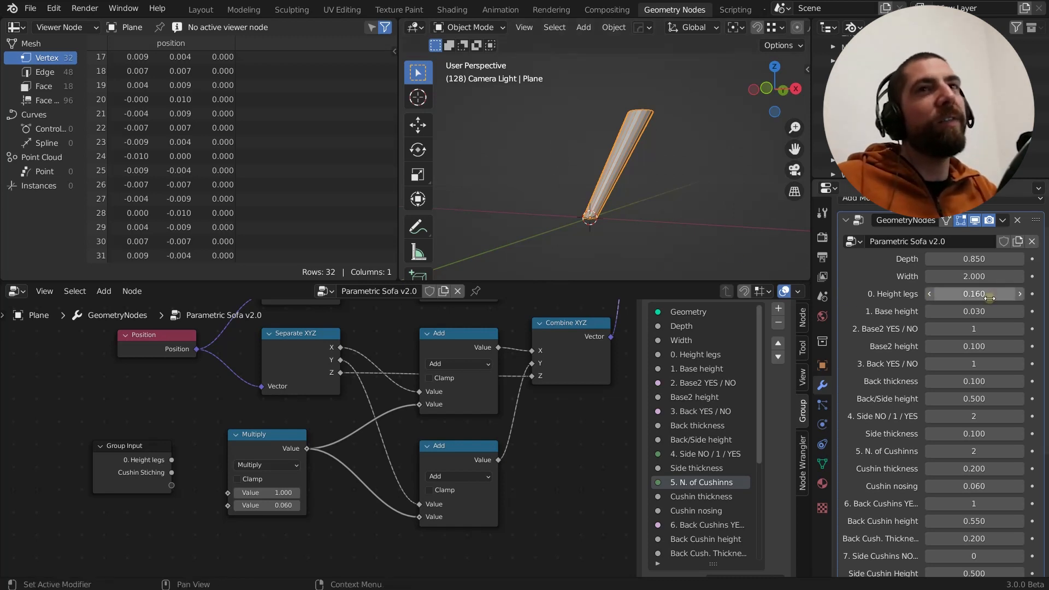
Reconnect the Group Input's Height legs output to the first value of the Multiply node
scroll(199, 504, up, 3)
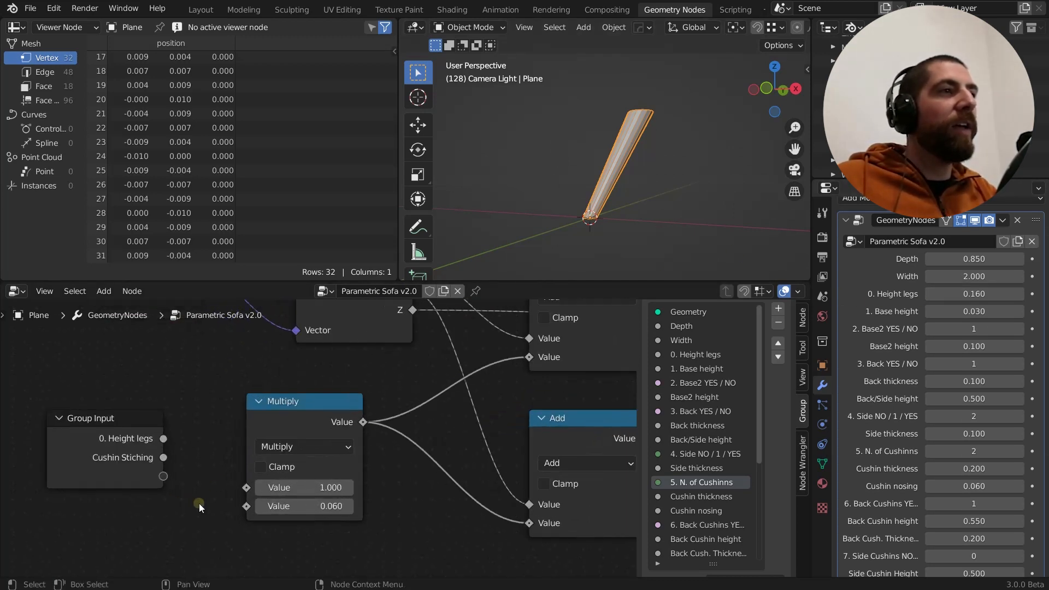
scroll(194, 482, down, 2)
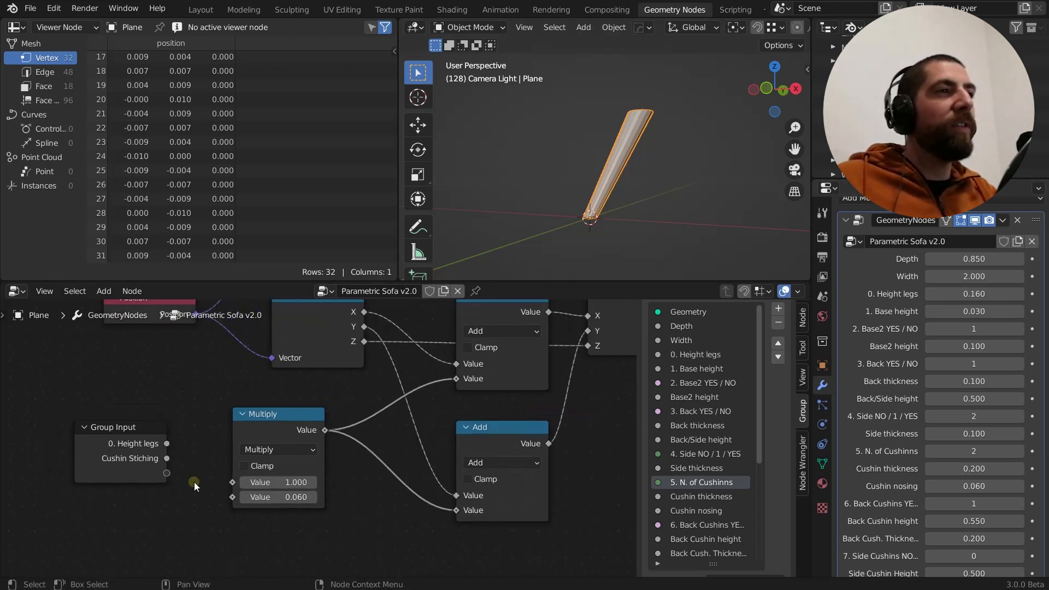
click(122, 443)
drag(168, 444, 188, 455)
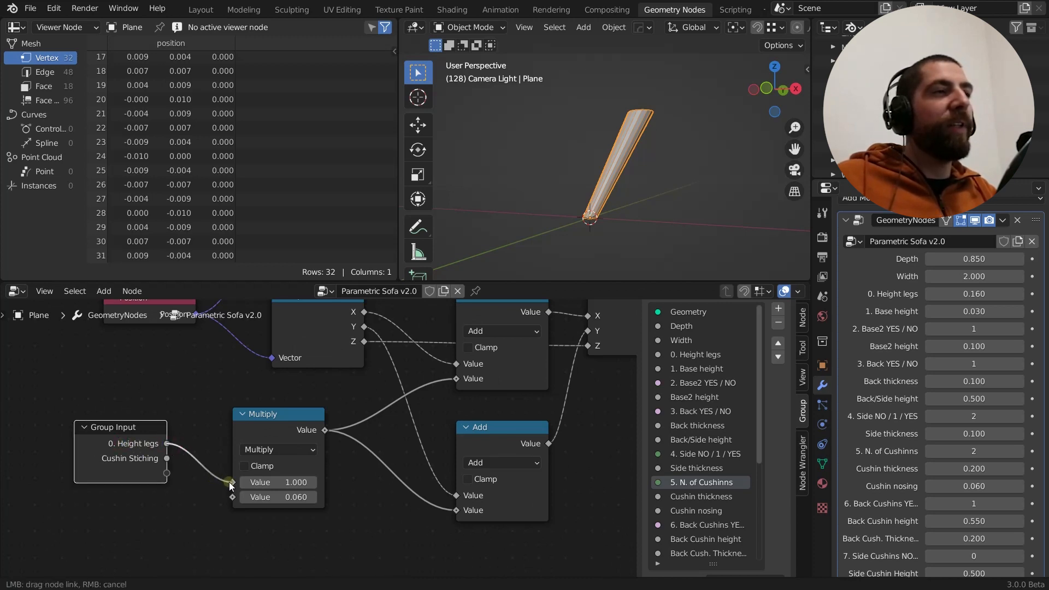
drag(229, 482, 230, 482)
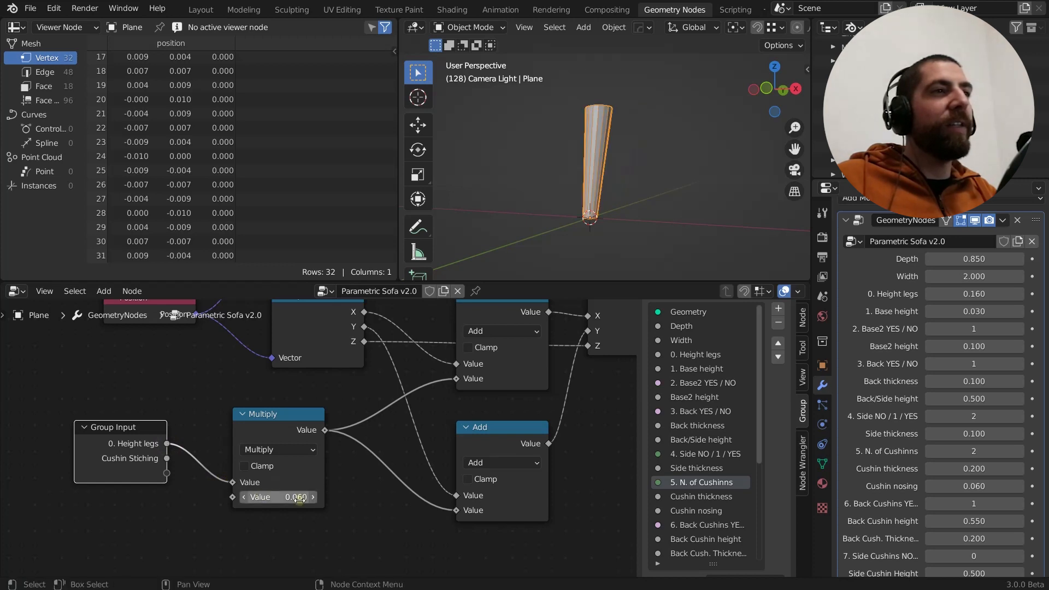
View the leg from the right side and set the Multiply node's second value to 0.460
mouse_move(607, 180)
middle_down()
mouse_move(464, 163)
mouse_move(595, 191)
middle_up()
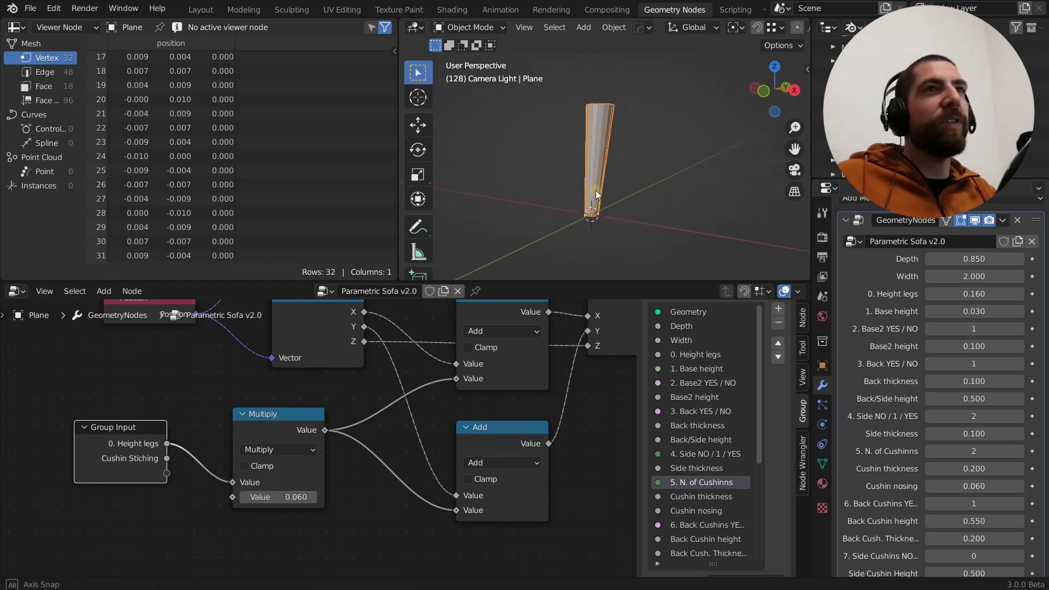
click(795, 90)
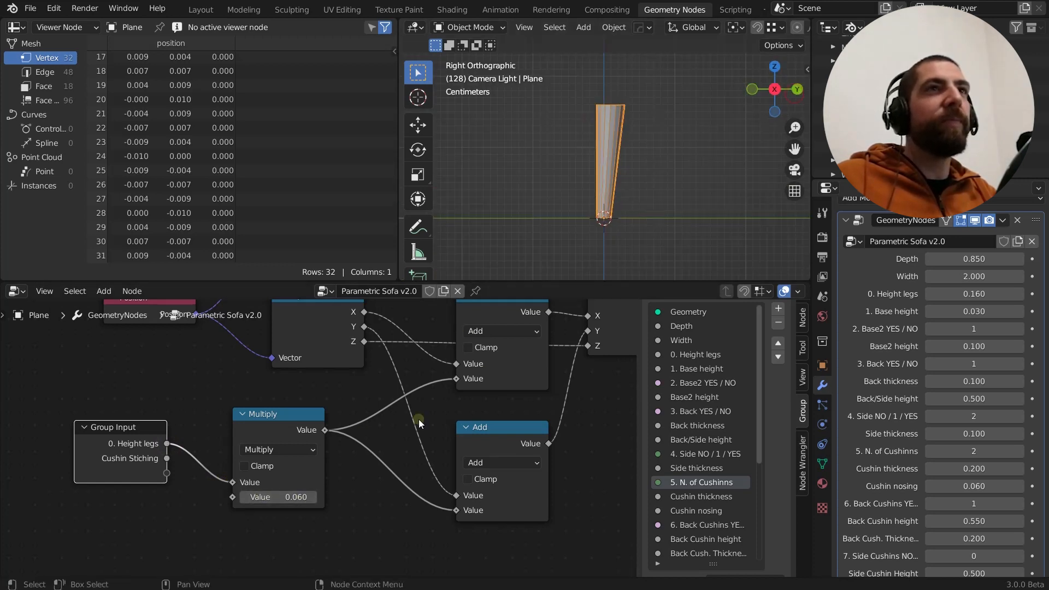
drag(284, 497, 289, 498)
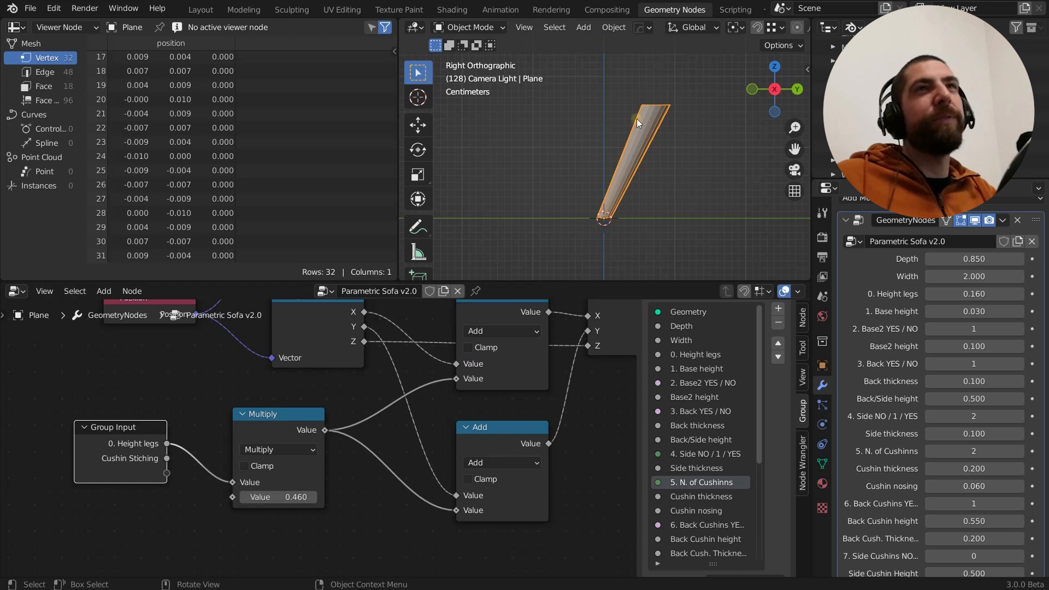
Set the Multiply node's second value to 0.3 and the modifier's Height legs to 0.150
click(295, 496)
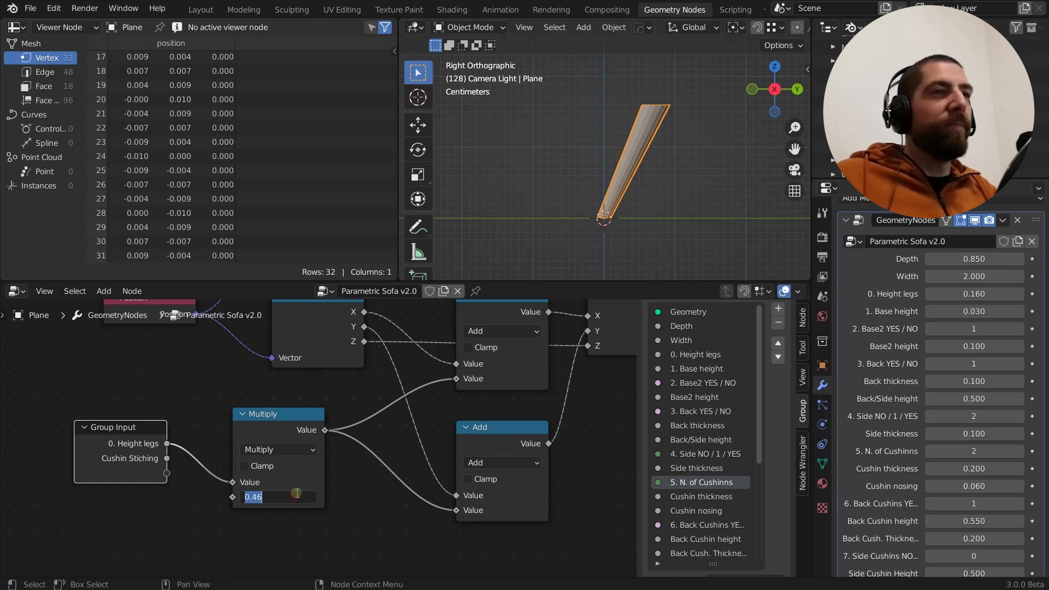
text(0.3)
key(Return)
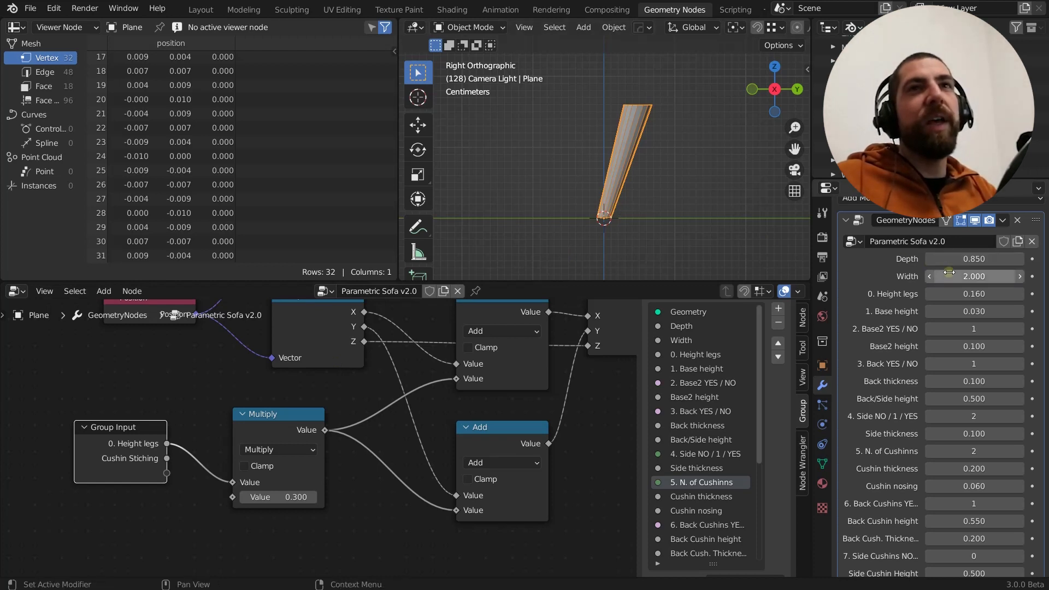
mouse_move(966, 294)
mouse_down()
mouse_move(992, 294)
mouse_move(968, 293)
mouse_up()
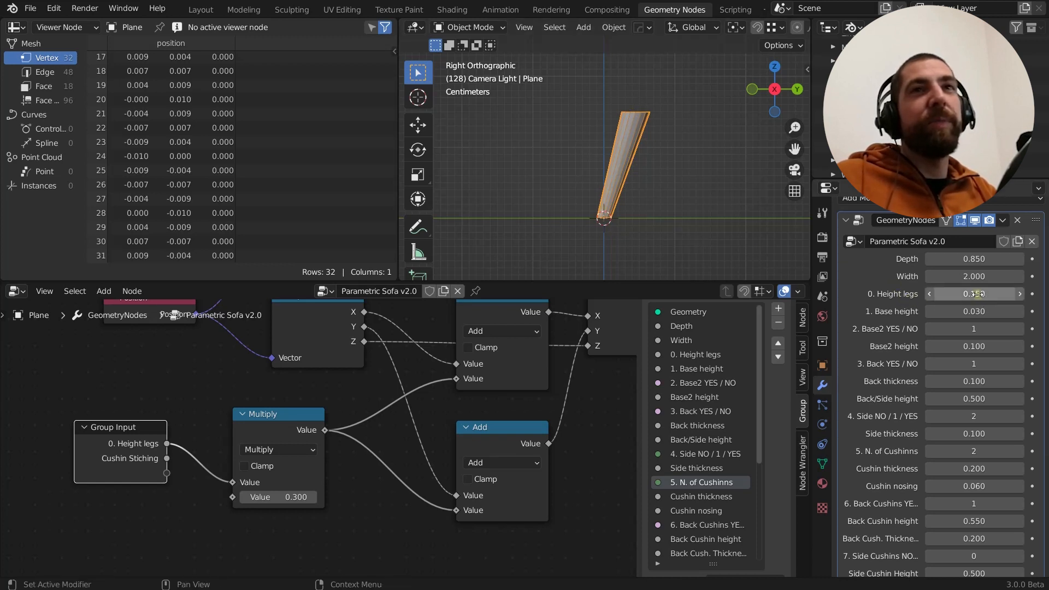
mouse_move(972, 293)
mouse_down()
mouse_move(987, 294)
mouse_move(977, 294)
mouse_up()
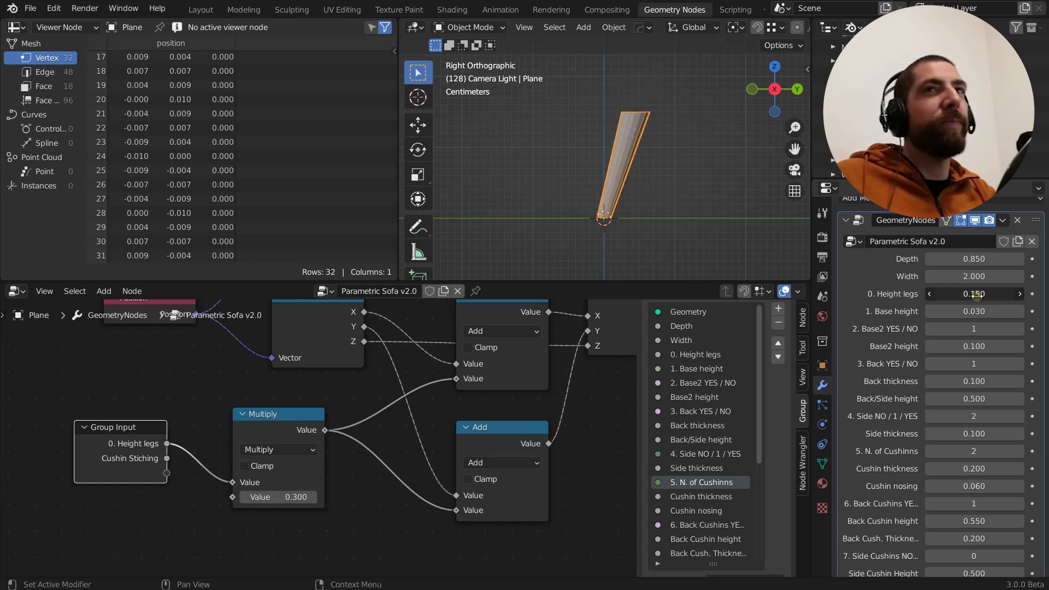
Preview the Transform node following the second Set Position node and inspect the leg's offset from the origin
scroll(306, 438, down, 16)
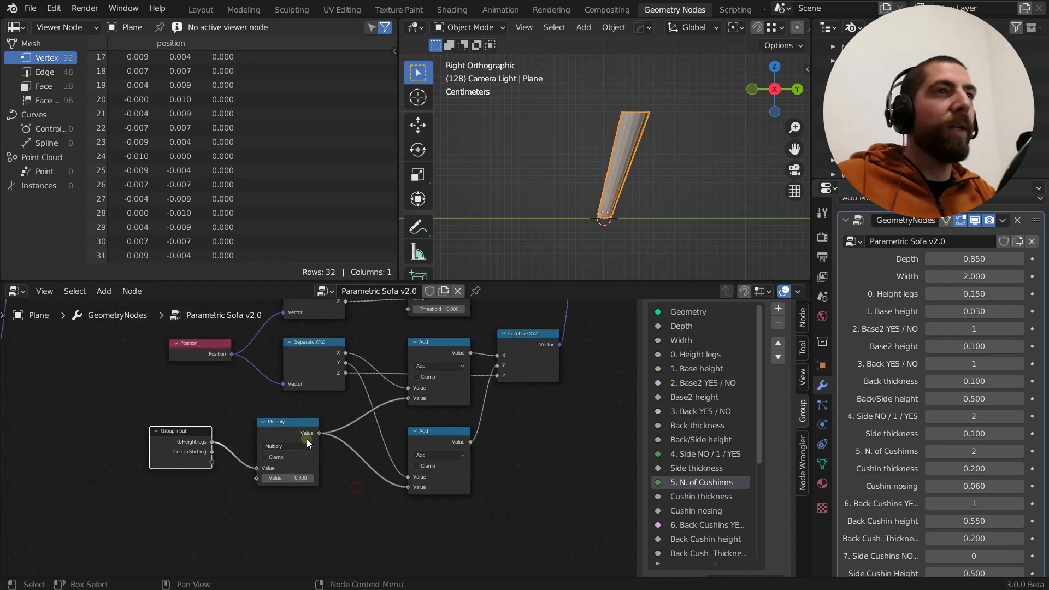
middle_drag(460, 434, 223, 473)
scroll(293, 414, up, 4)
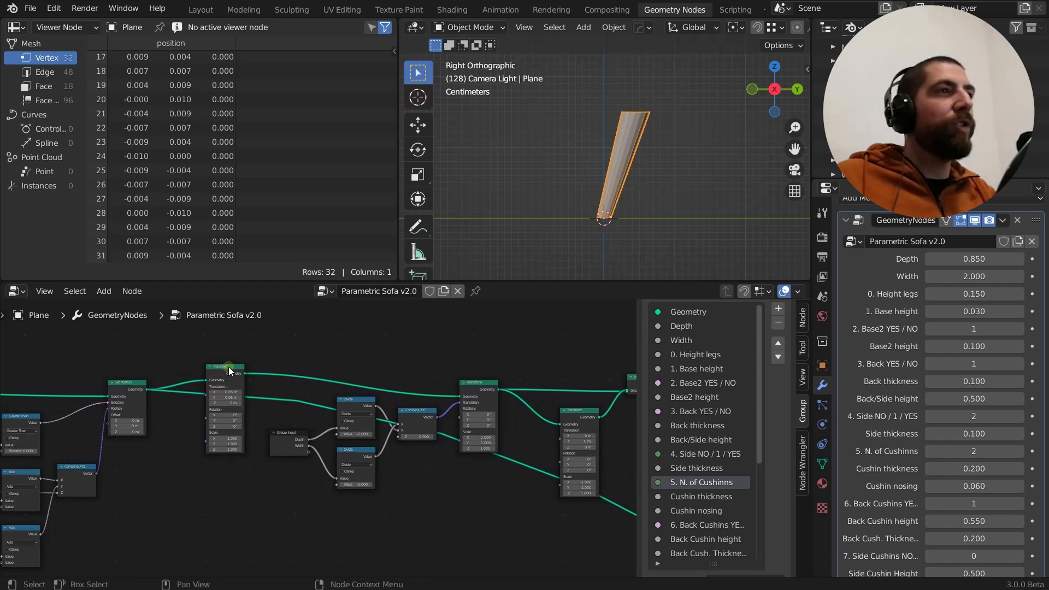
scroll(272, 362, down, 8)
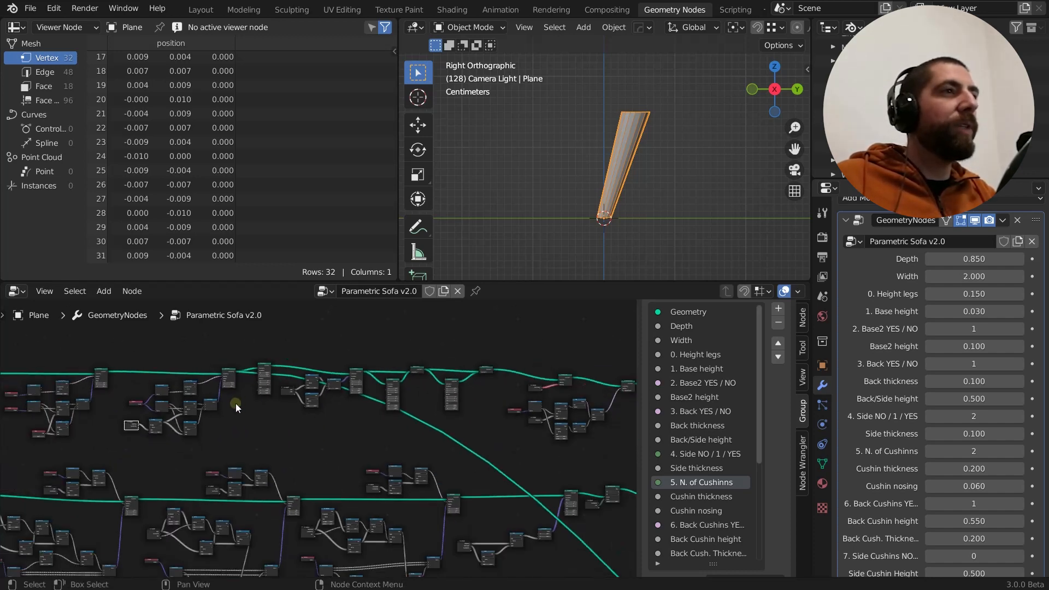
middle_drag(101, 378, 146, 378)
scroll(206, 372, up, 4)
scroll(147, 378, up, 3)
scroll(446, 366, up, 4)
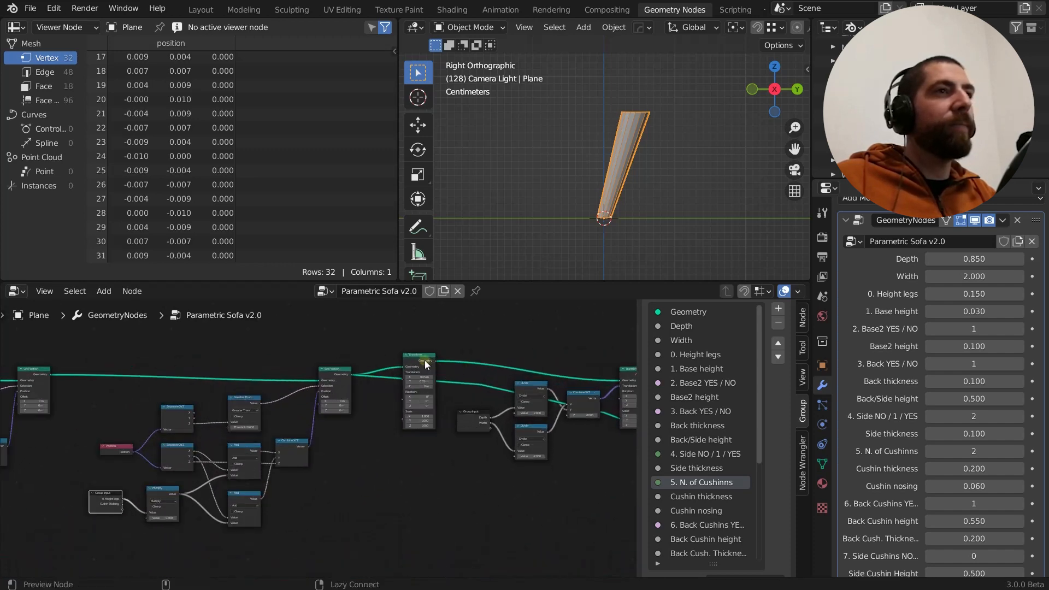
ctrl+shift+click(424, 360)
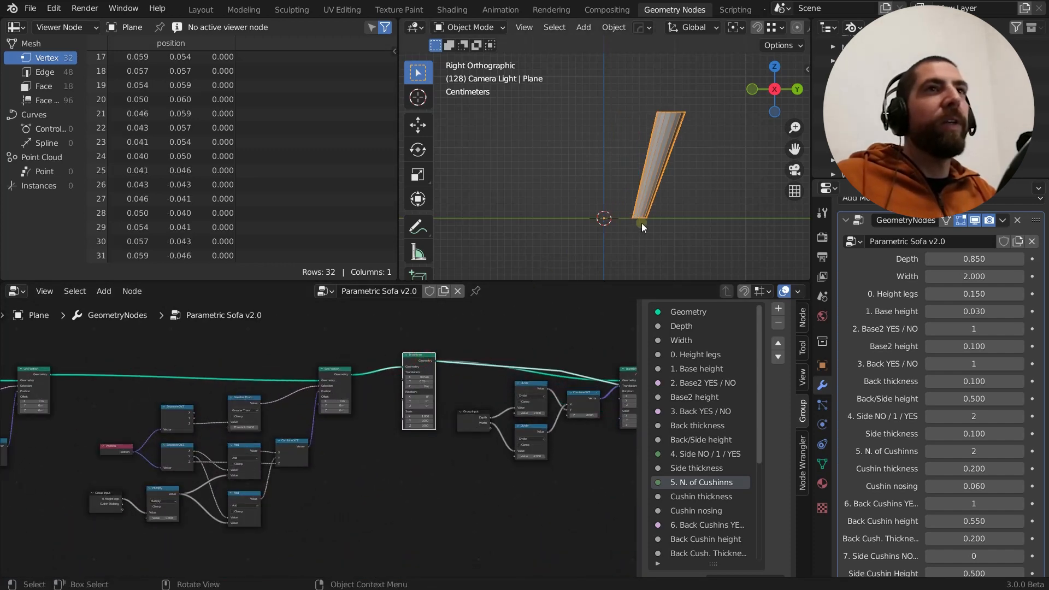
middle_drag(629, 218, 627, 241)
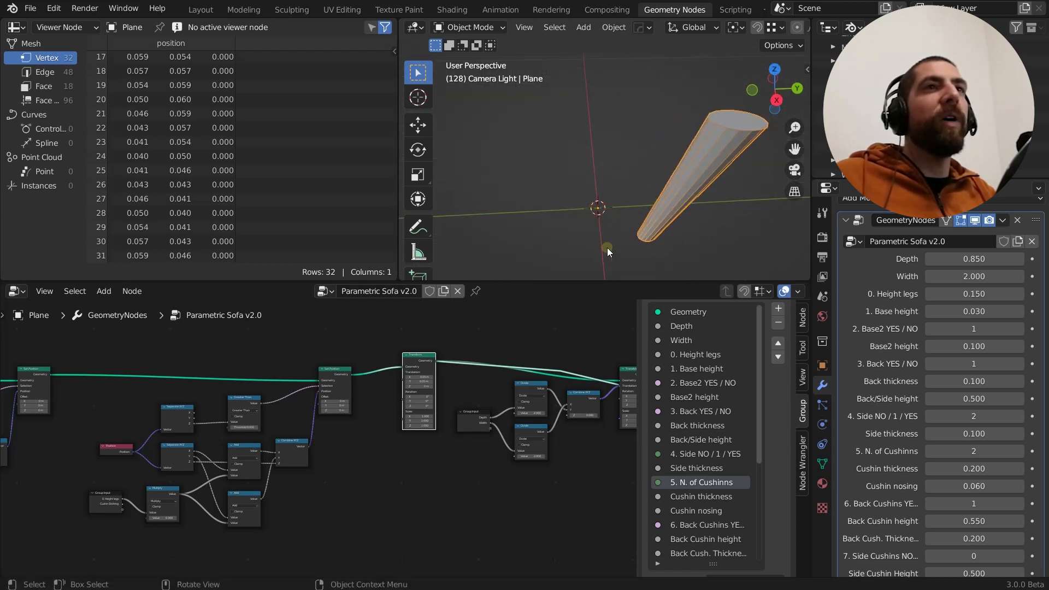
scroll(598, 213, down, 6)
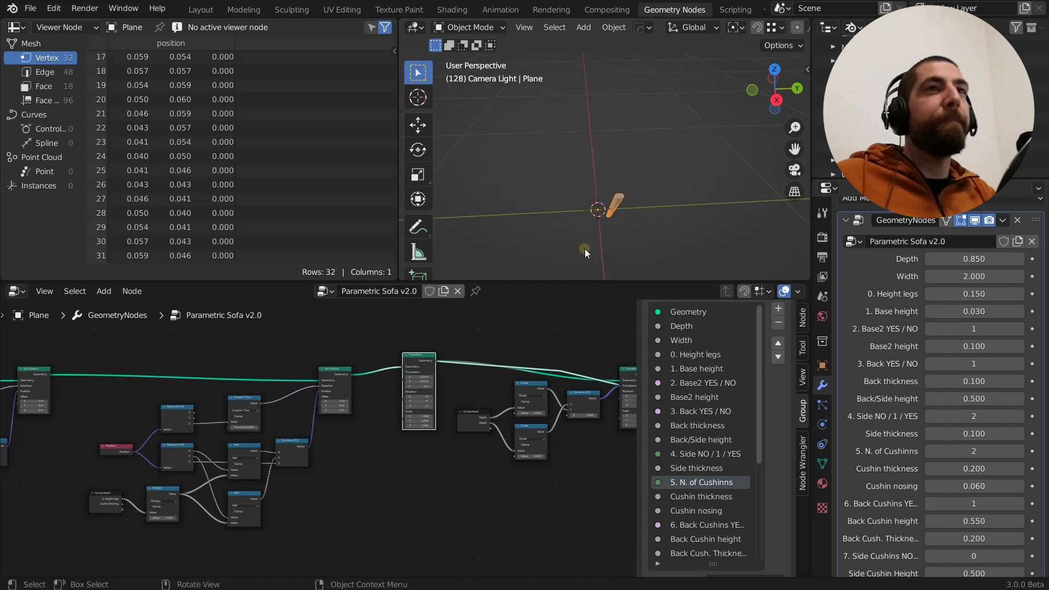
Mute and unmute the Transform node with 0.05 m X and Y translation to compare the leg's position relative to the origin
scroll(423, 377, up, 4)
scroll(472, 380, up, 1)
middle_drag(481, 374, 424, 367)
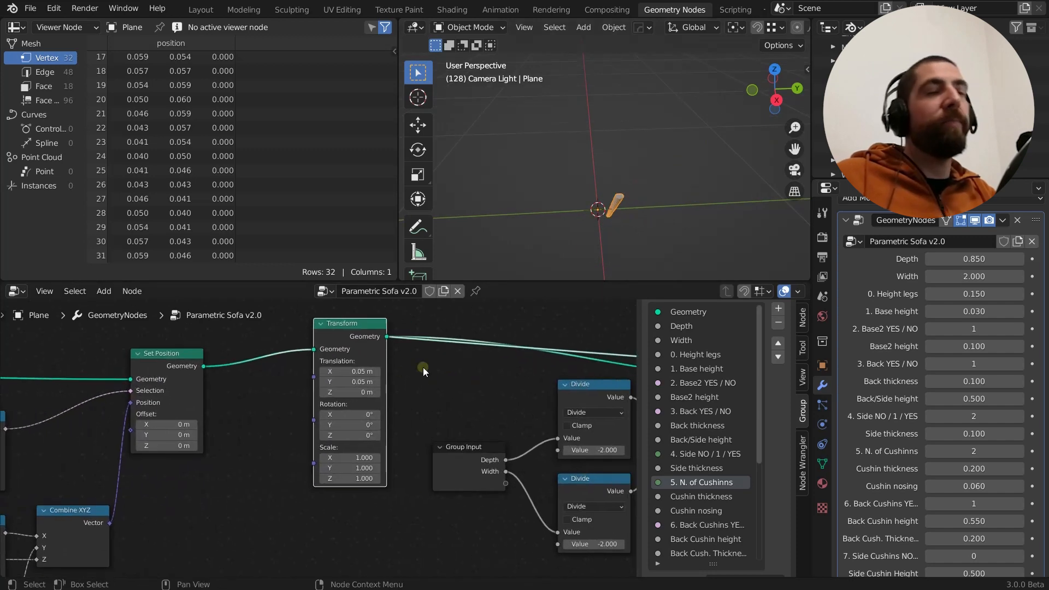
scroll(364, 377, up, 2)
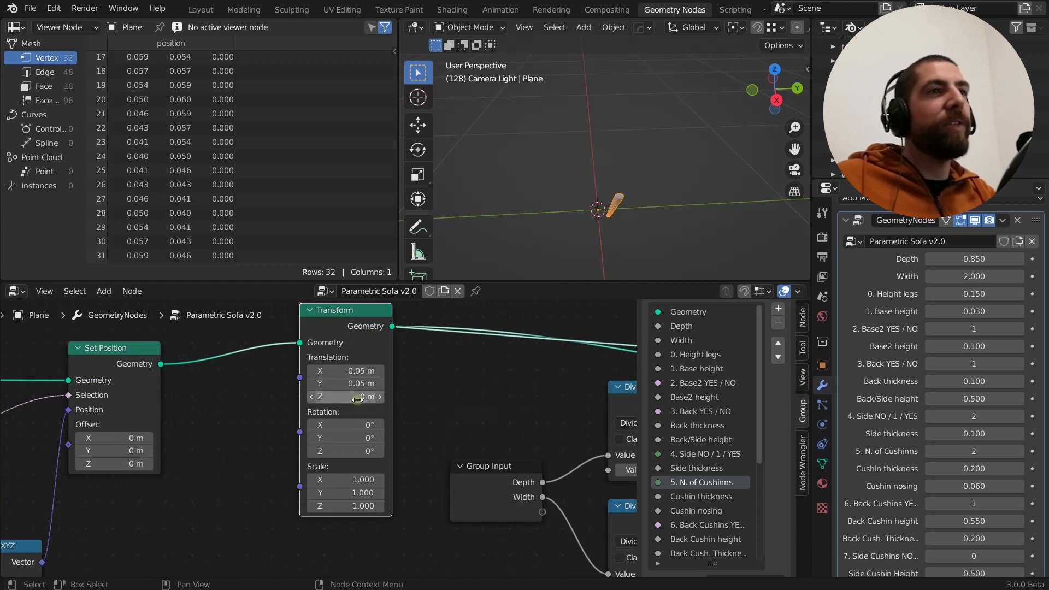
middle_drag(593, 267, 710, 202)
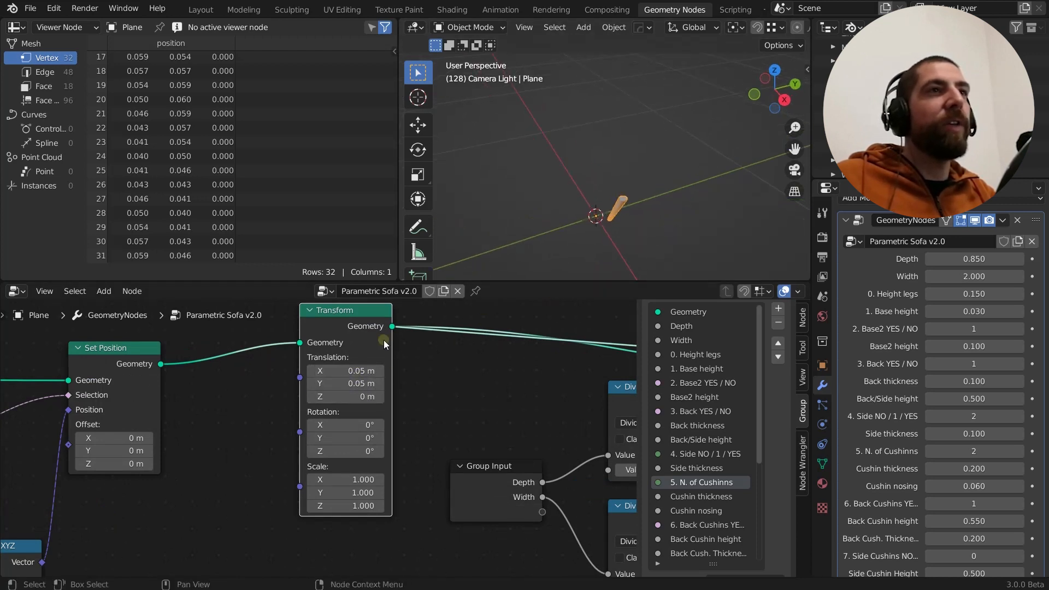
key(m)
key(m)
key(m)
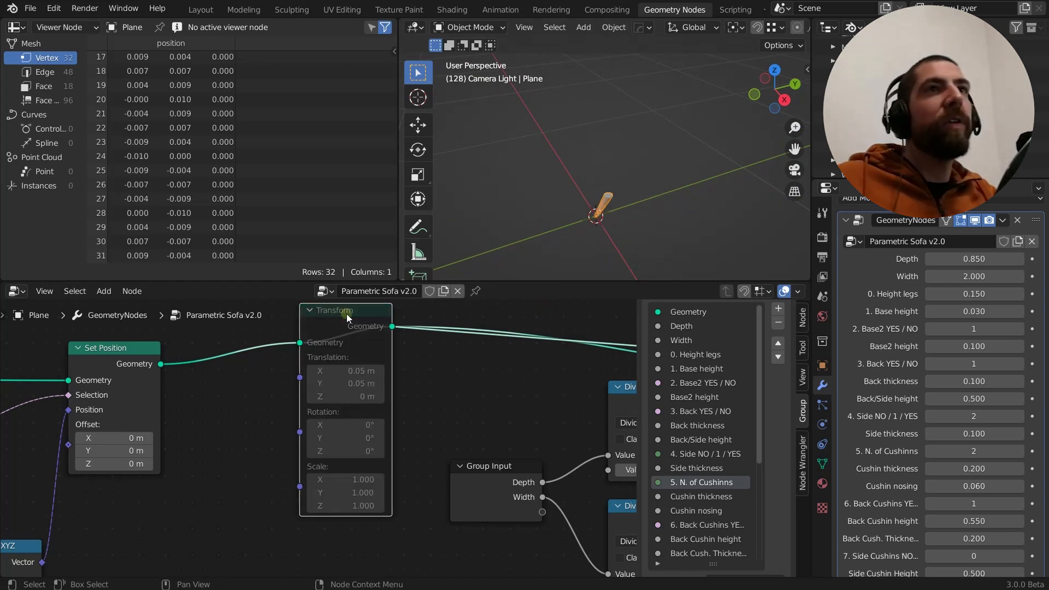
key(m)
key(m)
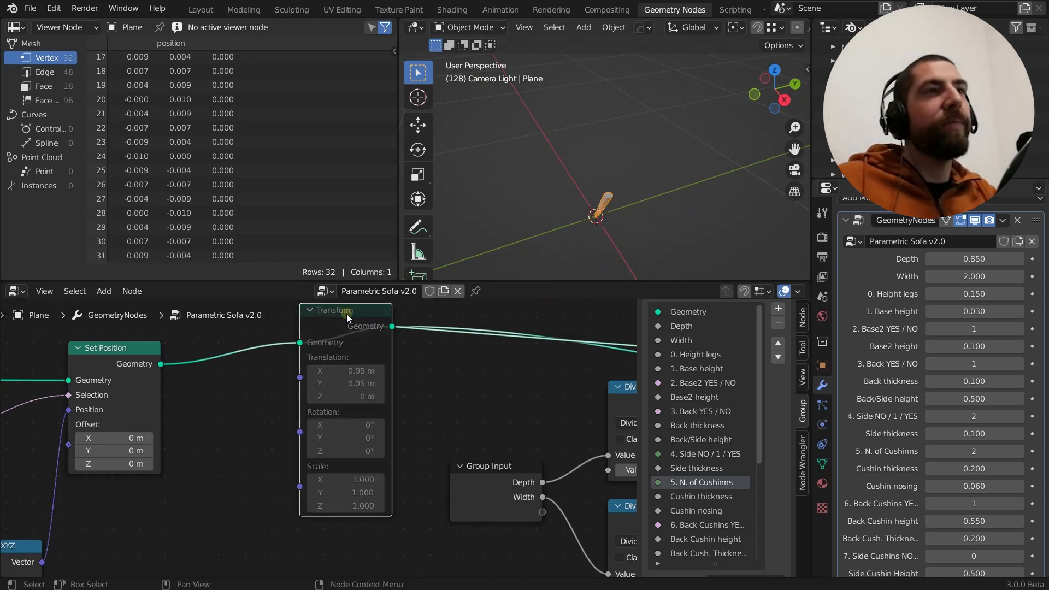
key(m)
key(m)
key(m)
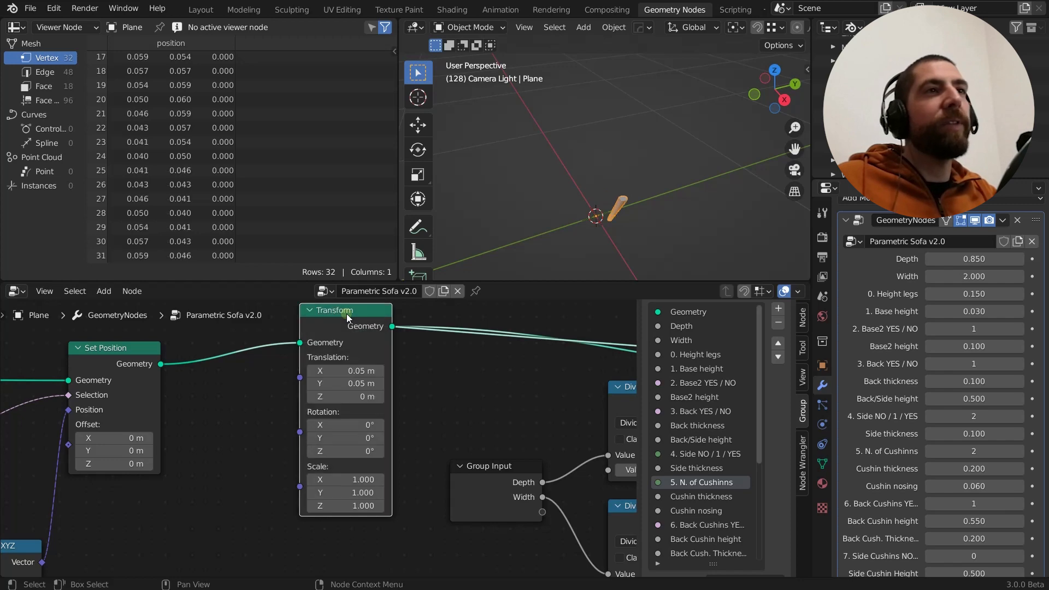
Preview the next Transform node, whose translation comes from Combine XYZ, and view the leg from above
scroll(433, 366, down, 3)
scroll(433, 367, down, 2)
middle_drag(433, 366, 264, 359)
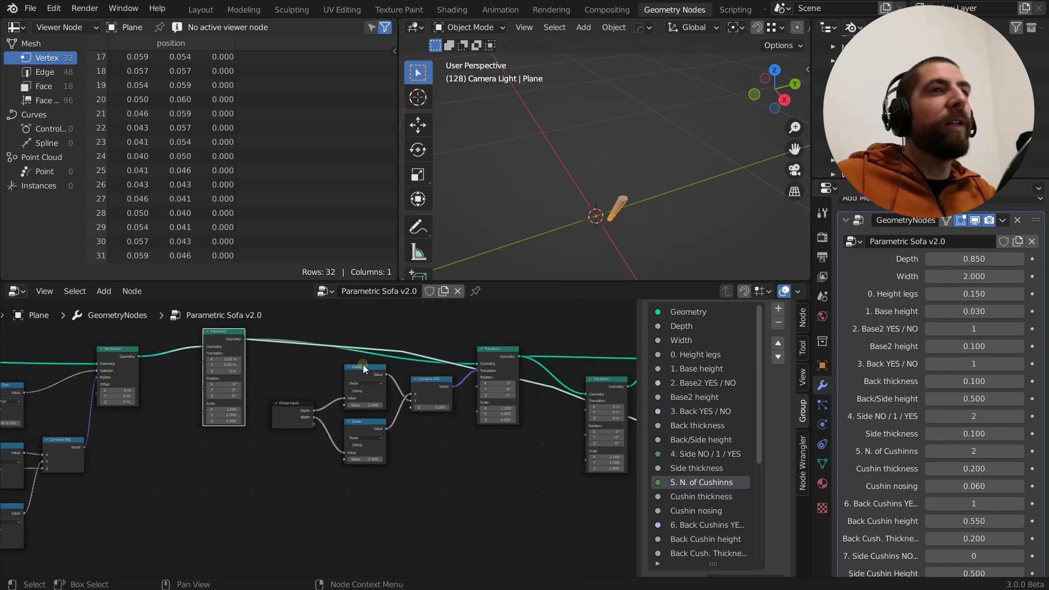
click(497, 353)
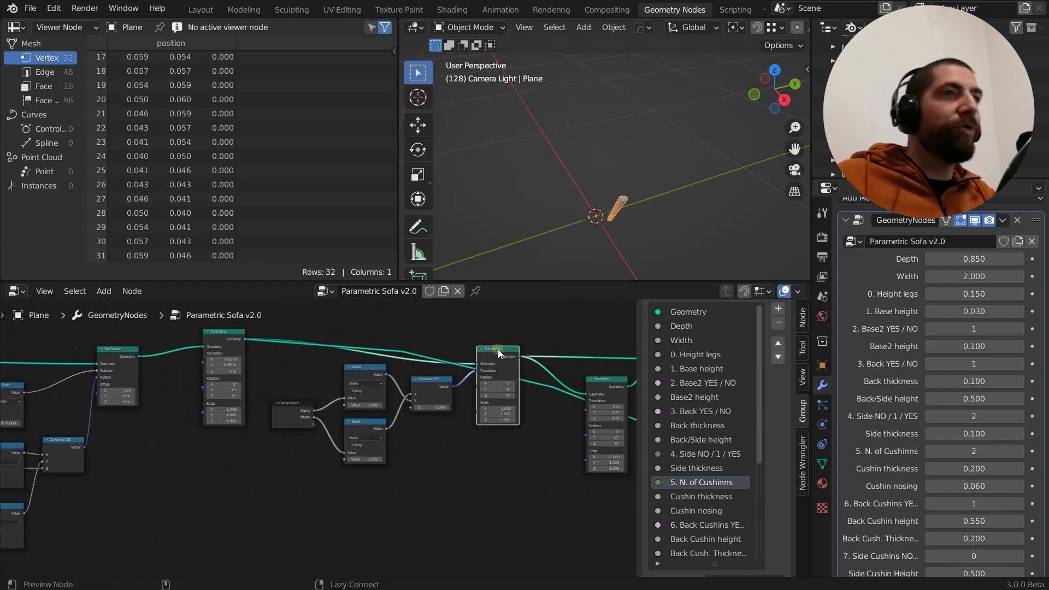
ctrl+shift+click(497, 349)
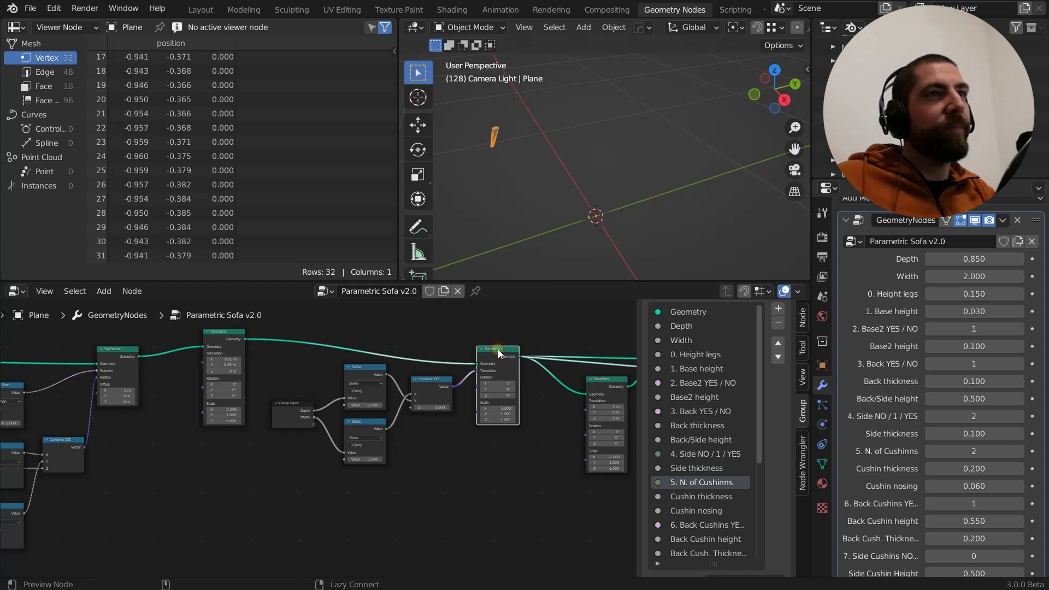
middle_drag(552, 232, 588, 187)
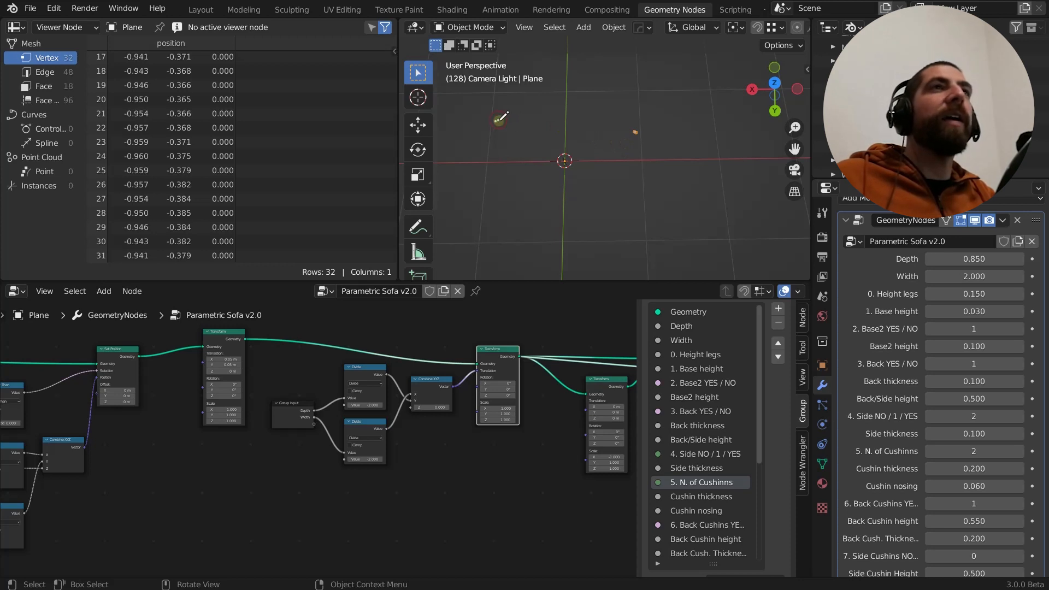
Annotate a large sofa outline around the leg and a smaller one around the origin, marking leg positions inside their corners
mouse_move(497, 122)
mouse_down()
mouse_move(637, 118)
mouse_move(641, 193)
mouse_move(494, 192)
mouse_move(495, 129)
mouse_up()
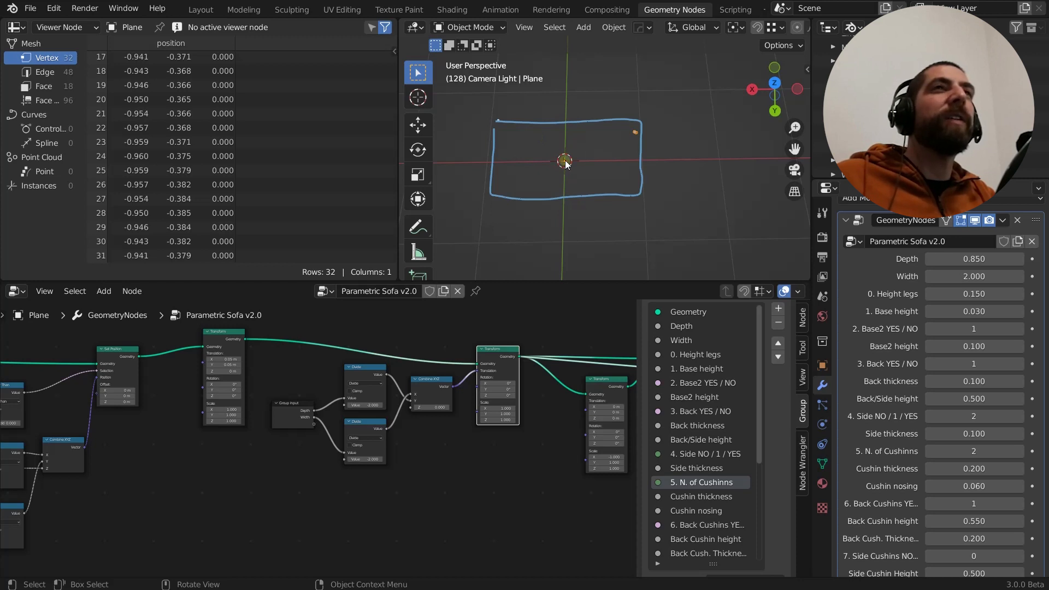
mouse_move(547, 139)
mouse_down()
mouse_move(565, 189)
mouse_move(592, 158)
mouse_move(555, 141)
mouse_up()
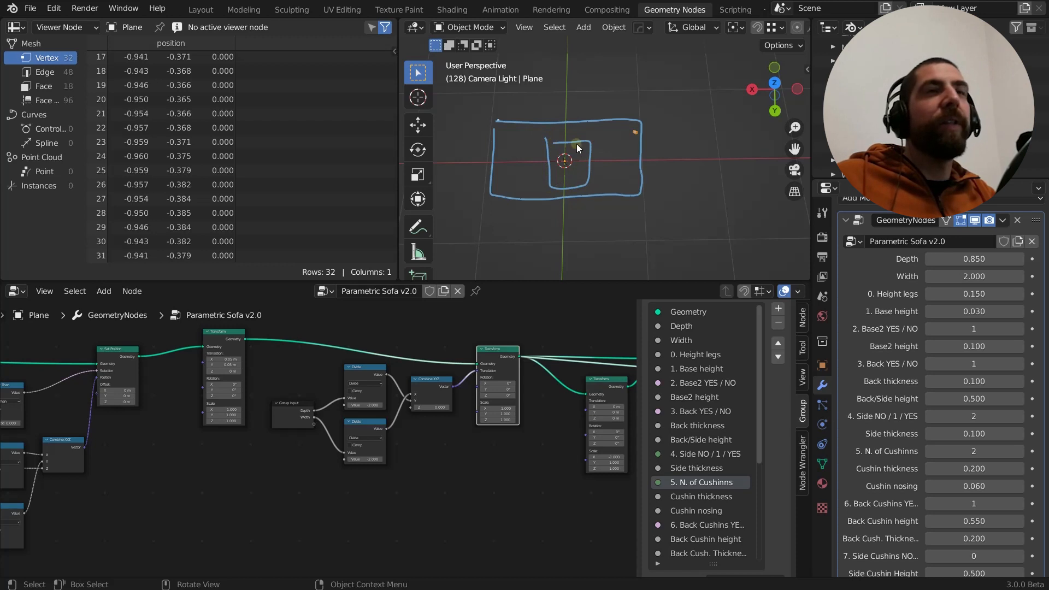
scroll(626, 139, up, 4)
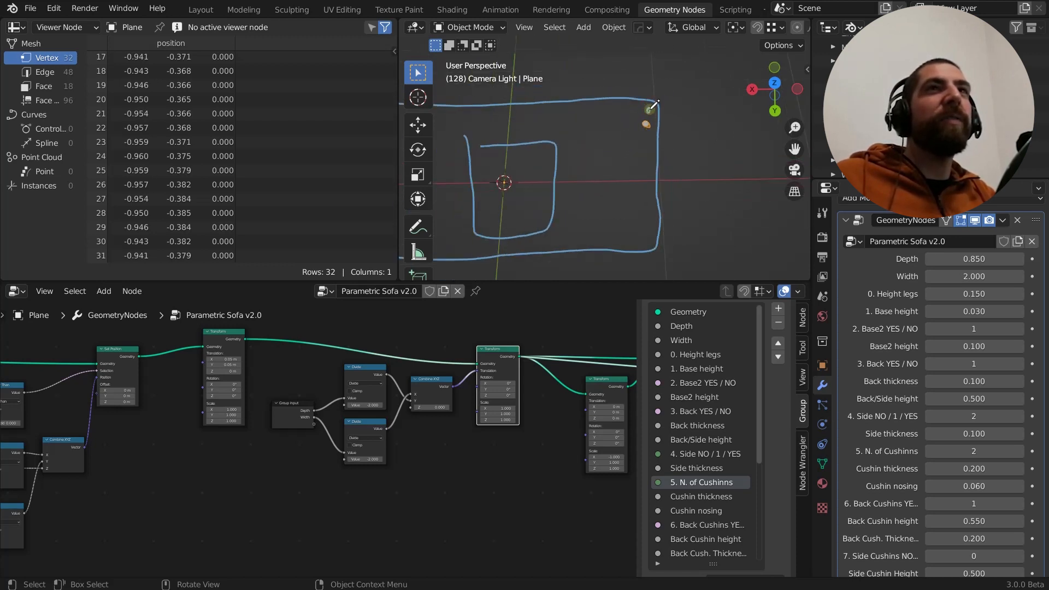
drag(645, 235, 645, 236)
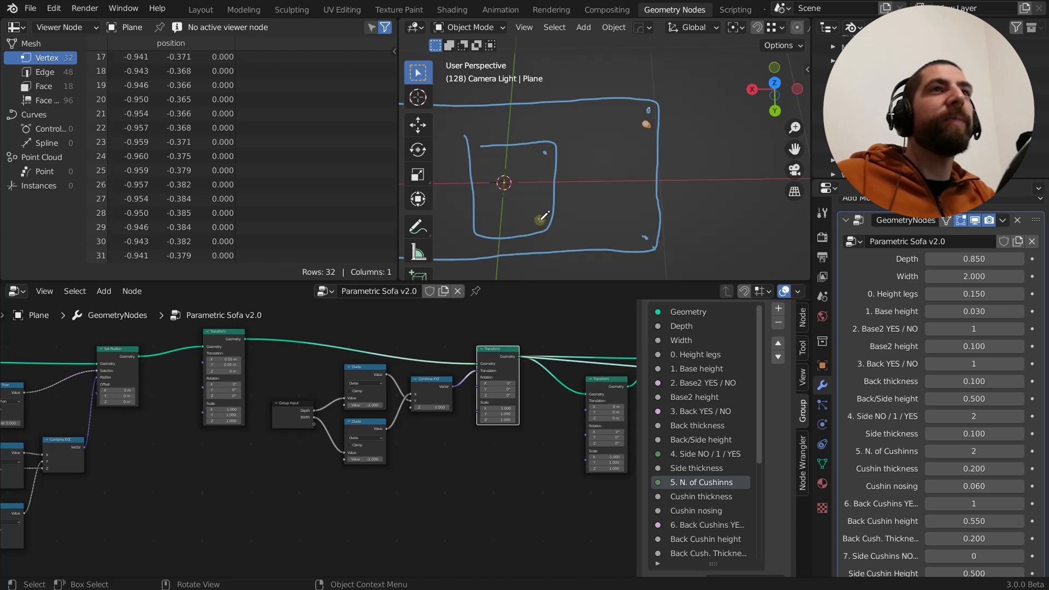
scroll(588, 197, down, 3)
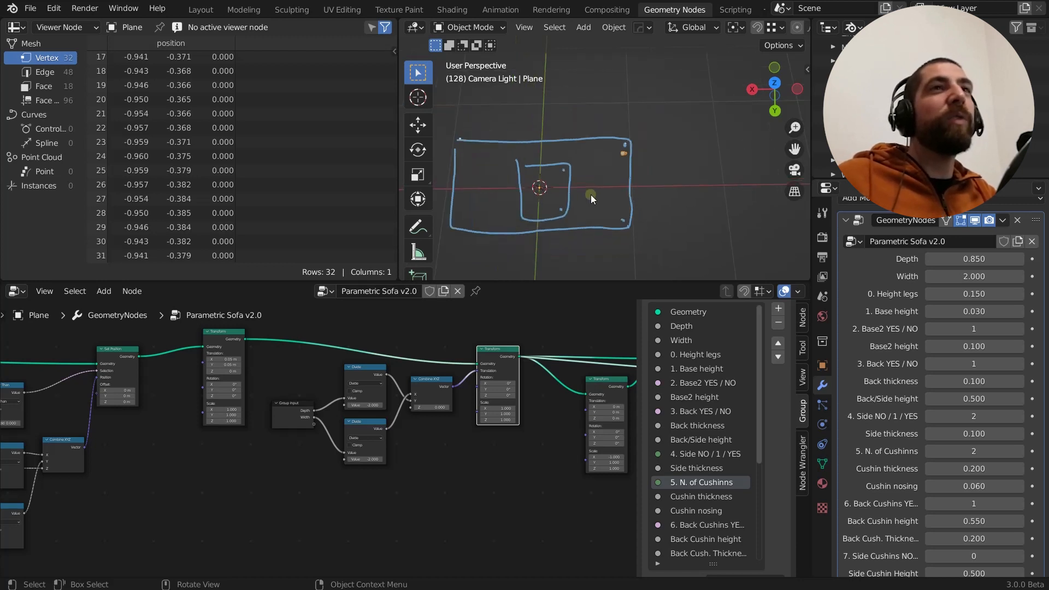
Annotate the leg's inset from both edges of the large outline's corner, and erase all the annotations
scroll(169, 378, up, 3)
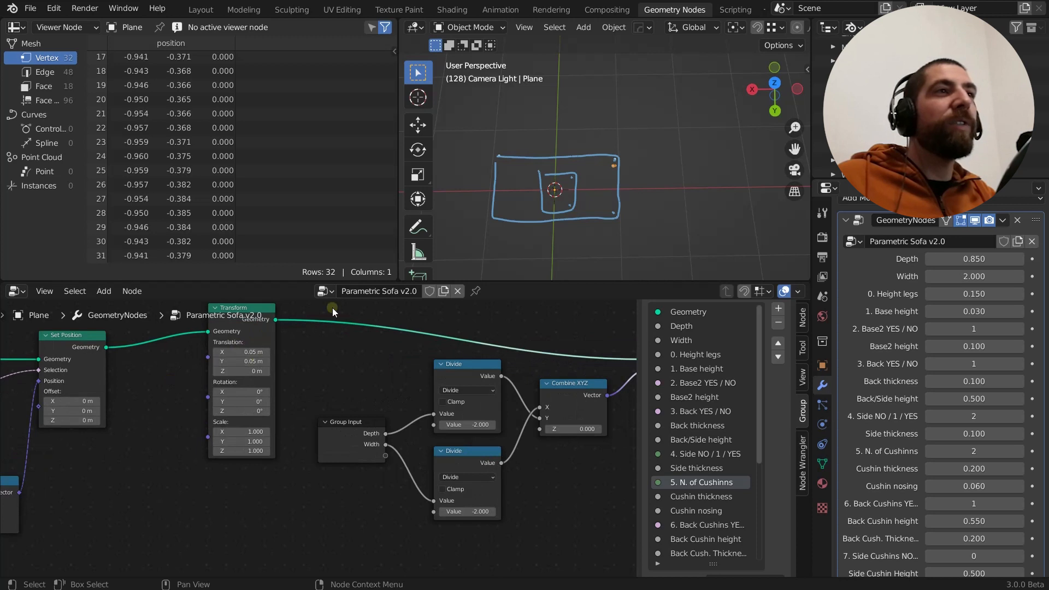
scroll(628, 162, up, 5)
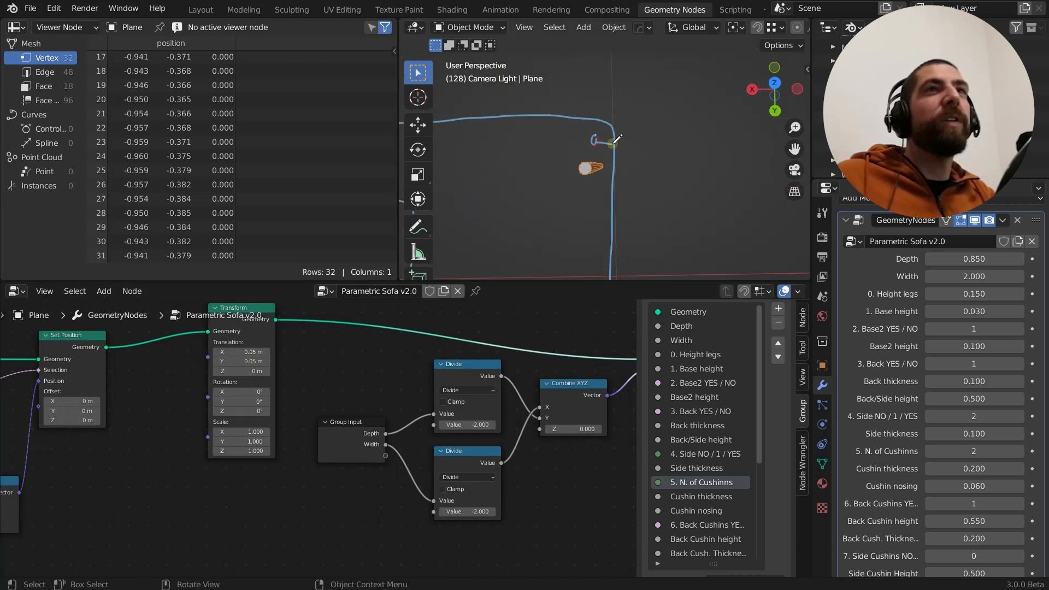
drag(594, 145, 594, 134)
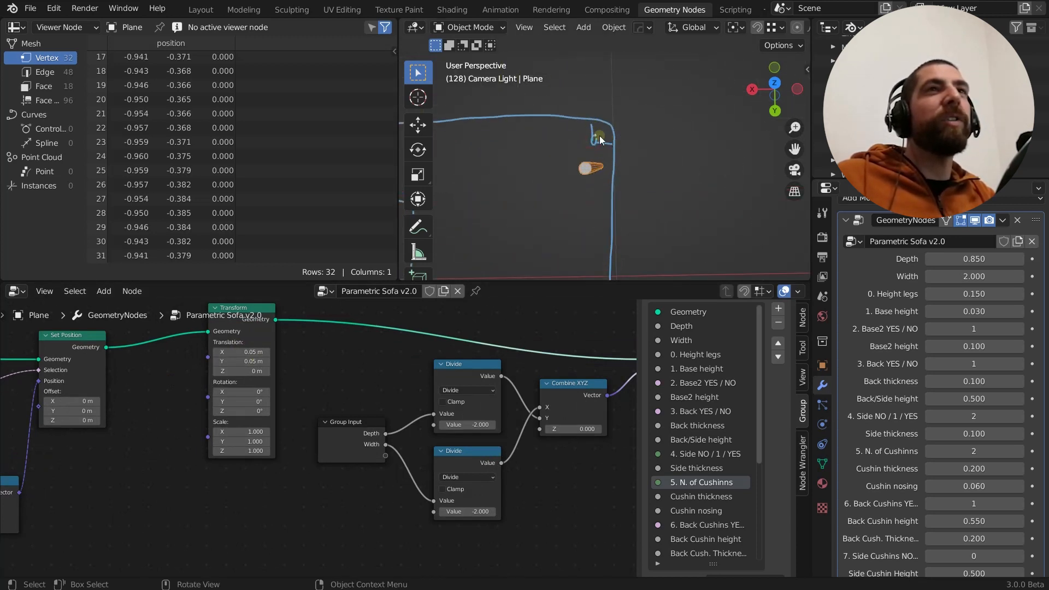
scroll(604, 169, down, 5)
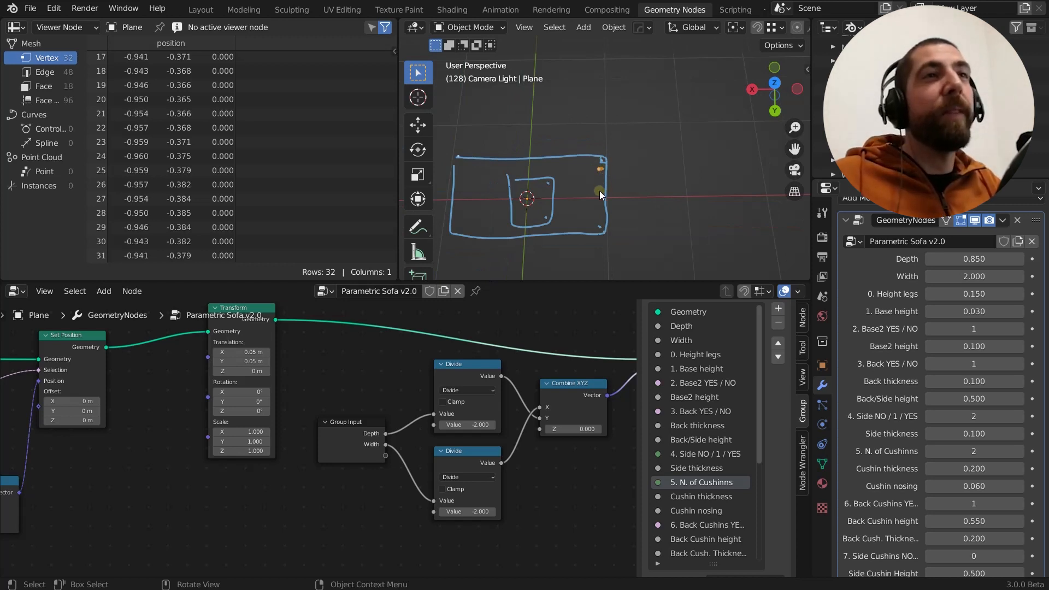
mouse_move(599, 192)
ctrl+mouse_down()
mouse_move(566, 221)
mouse_move(485, 206)
mouse_move(599, 174)
ctrl+mouse_up()
middle_drag(586, 190, 579, 205)
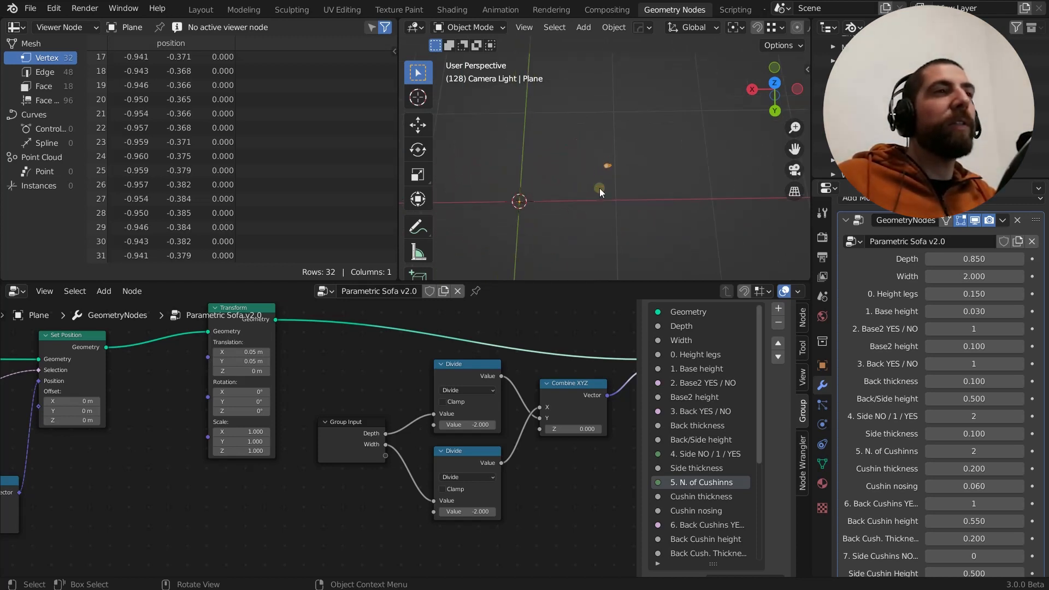
Annotate two distance lines with end ticks from the origin, along X and Y, reaching level with the leg
scroll(391, 373, up, 1)
middle_drag(392, 374, 323, 366)
scroll(324, 365, down, 5)
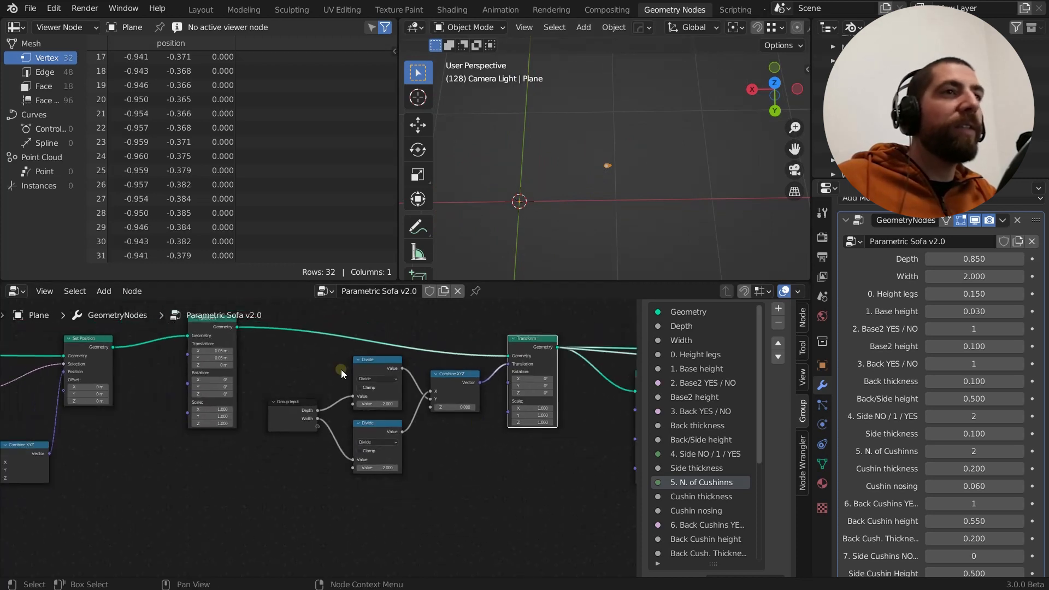
scroll(483, 439, up, 2)
middle_drag(475, 445, 468, 458)
middle_drag(617, 189, 558, 202)
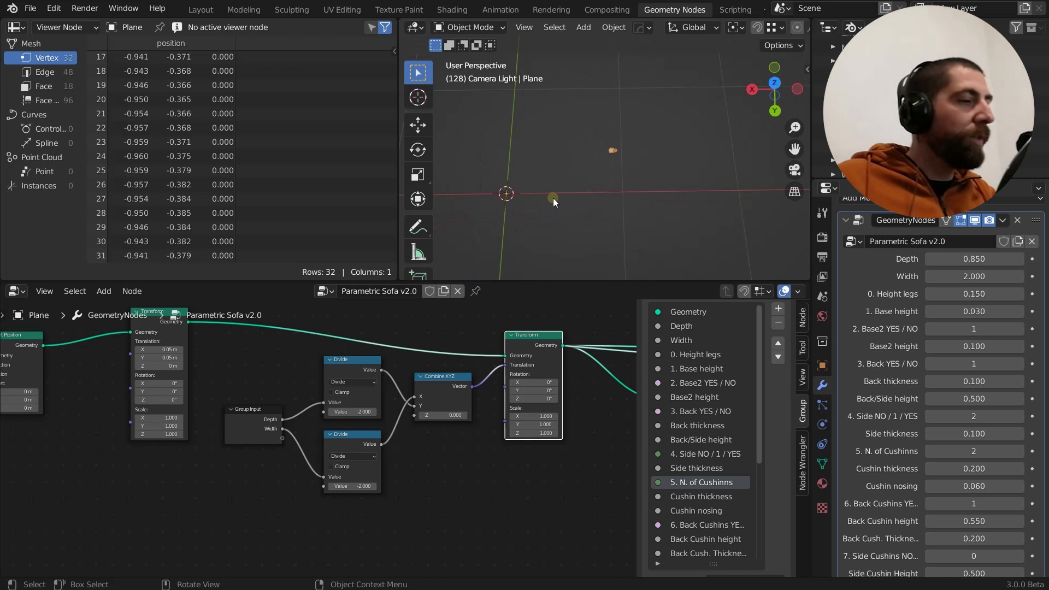
drag(509, 194, 616, 194)
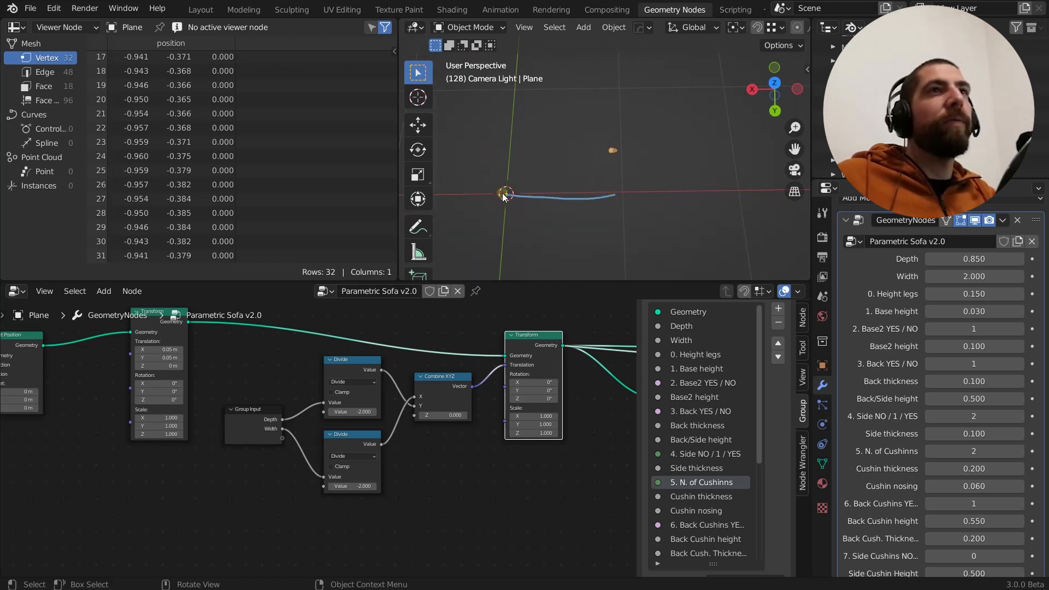
mouse_move(507, 188)
mouse_down()
mouse_move(509, 143)
mouse_move(529, 145)
mouse_up()
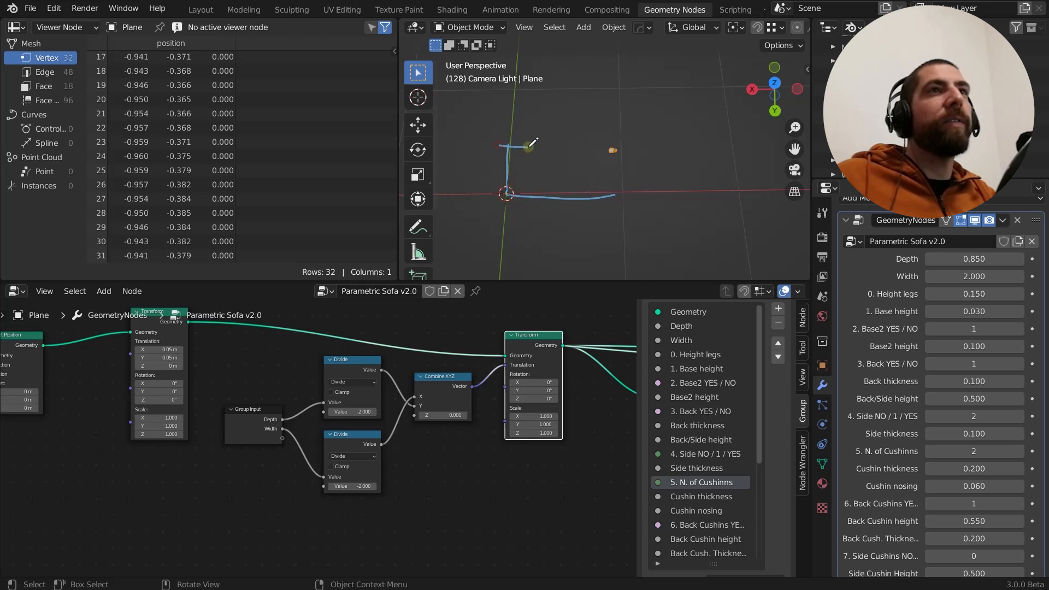
drag(615, 177, 616, 194)
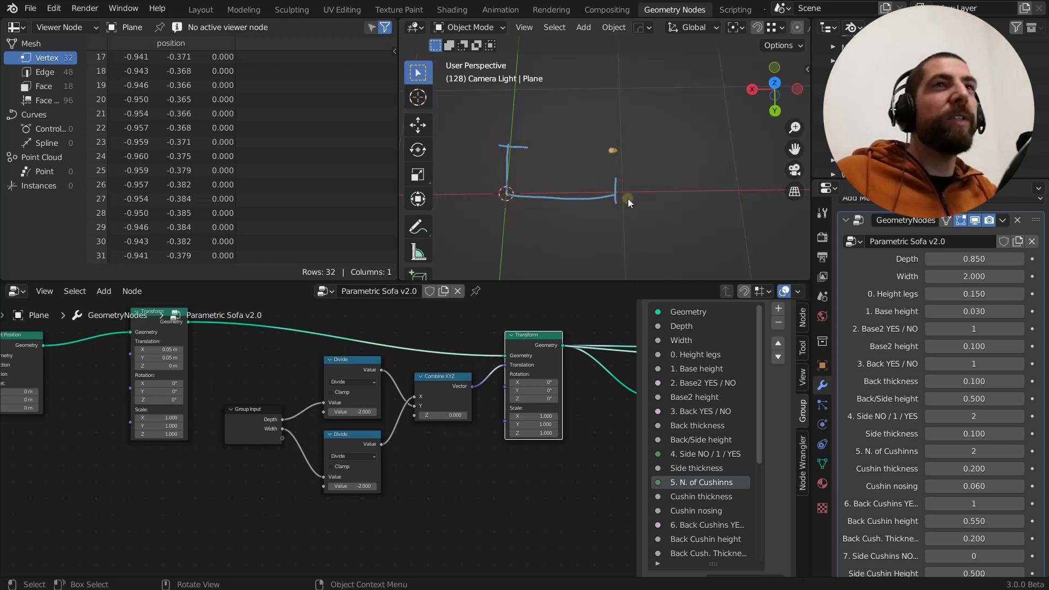
Annotate a rectangular sofa outline centred on the origin, labelling its long side W and its short side D
scroll(630, 175, down, 4)
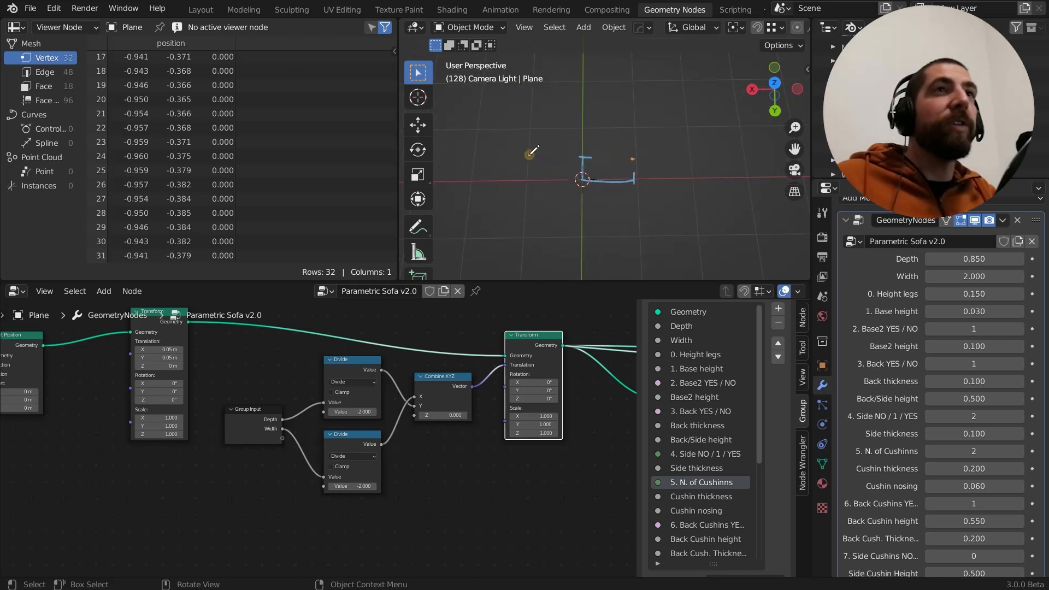
mouse_move(529, 155)
mouse_down()
mouse_move(527, 203)
mouse_move(639, 201)
mouse_move(639, 161)
mouse_move(529, 157)
mouse_move(585, 141)
mouse_up()
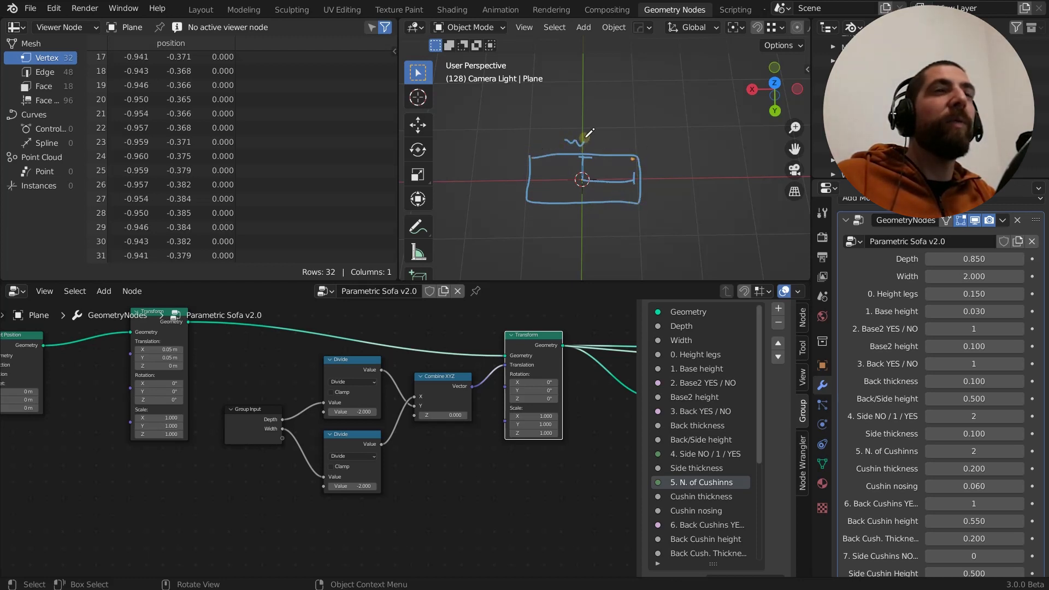
drag(512, 183, 519, 182)
scroll(618, 187, up, 3)
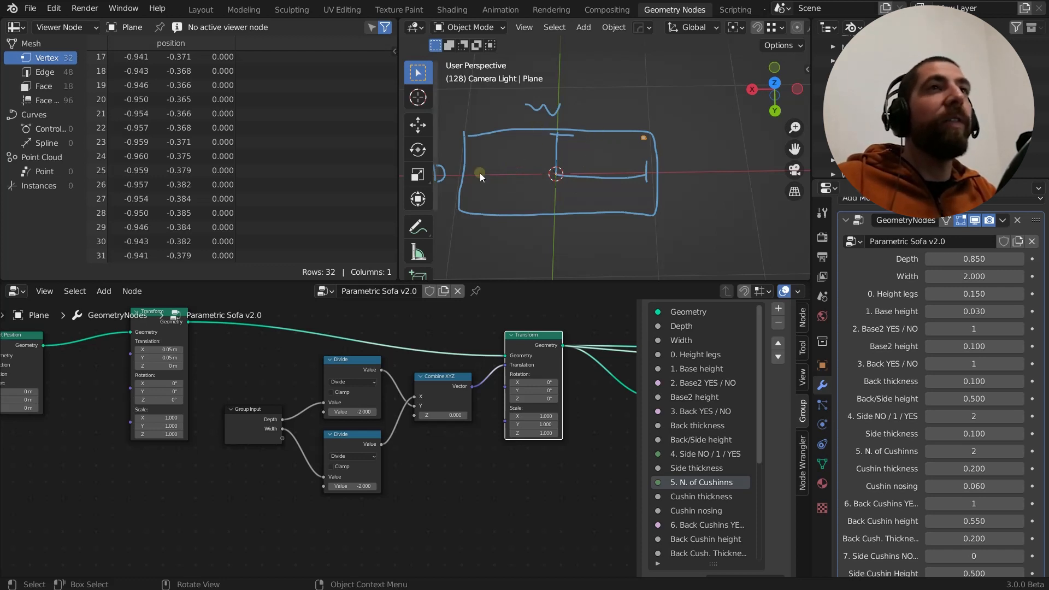
Set the second value of both Divide nodes, fed by Depth and Width, to 2 while viewing the leg from above
scroll(444, 432, up, 2)
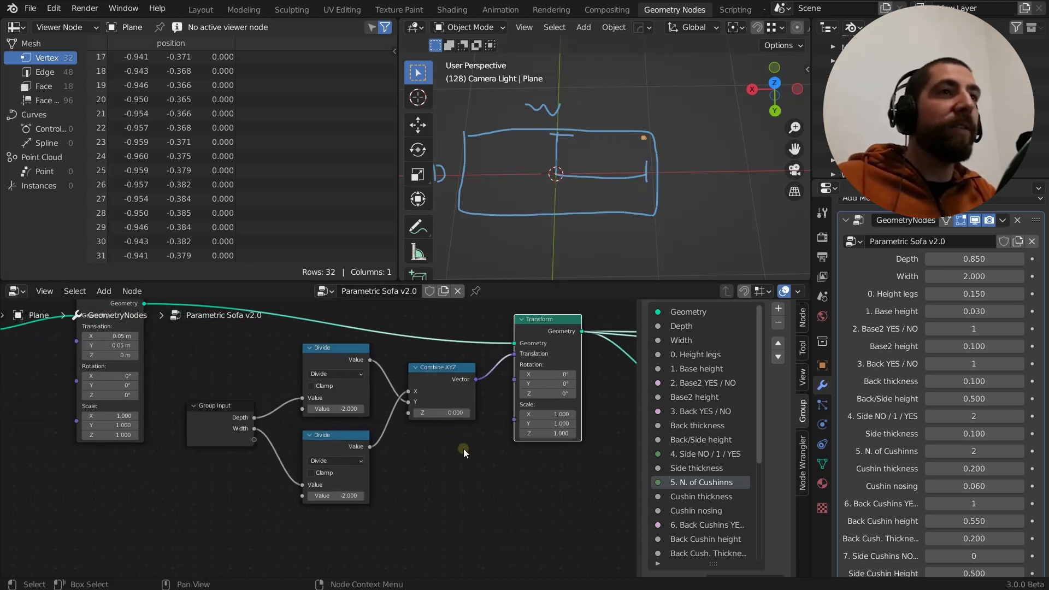
middle_drag(464, 449, 430, 453)
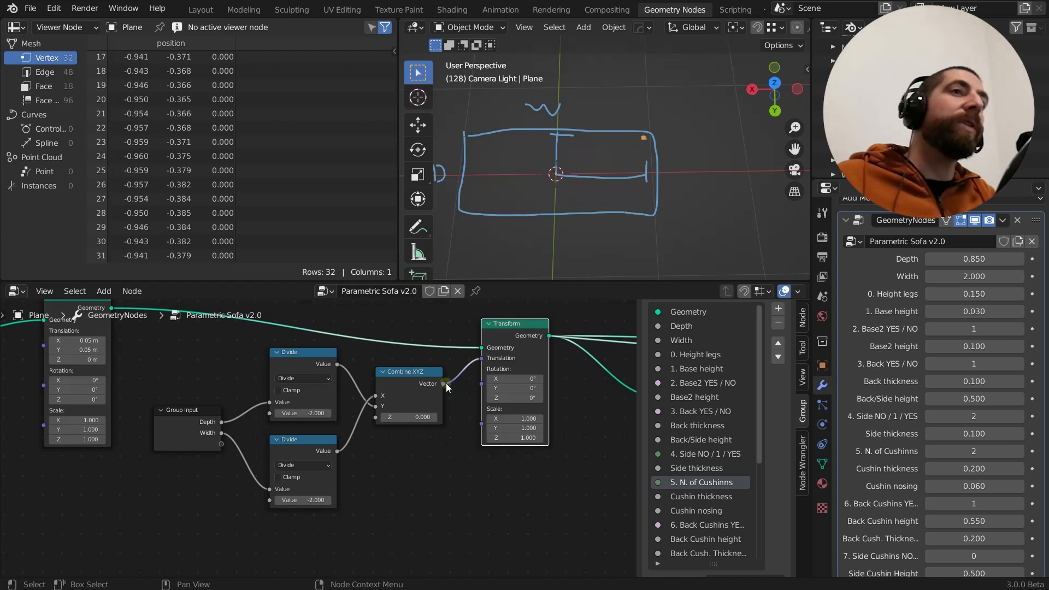
middle_drag(377, 475, 455, 444)
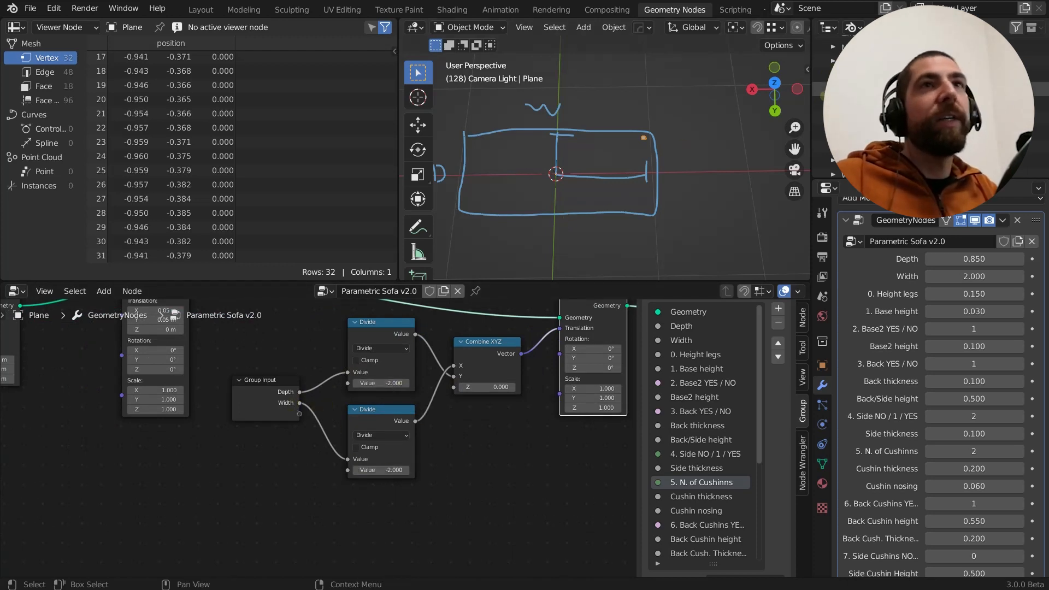
mouse_move(656, 150)
middle_down()
mouse_move(622, 175)
mouse_move(622, 198)
middle_up()
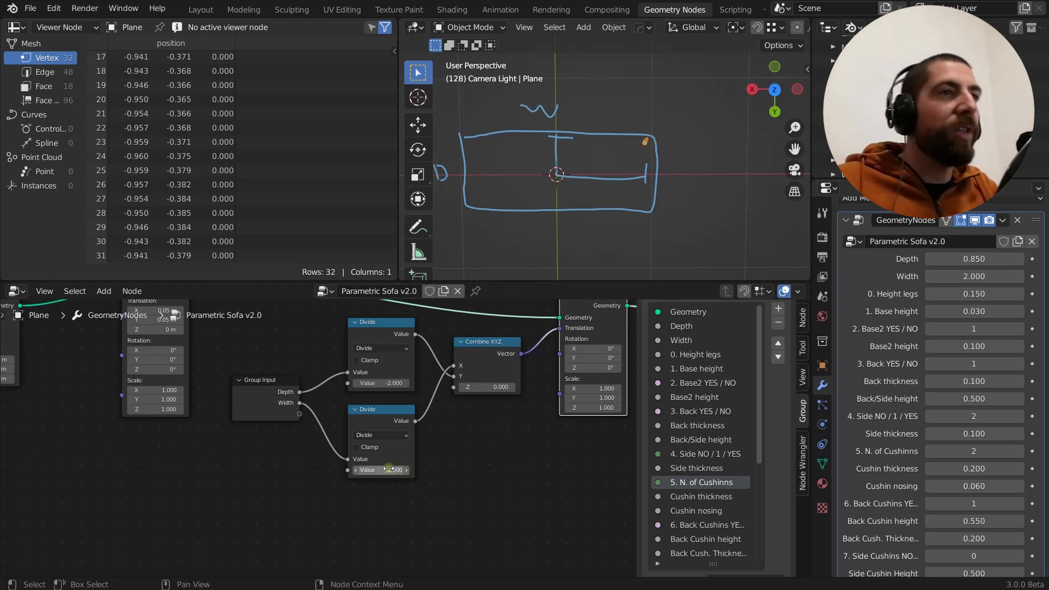
click(392, 385)
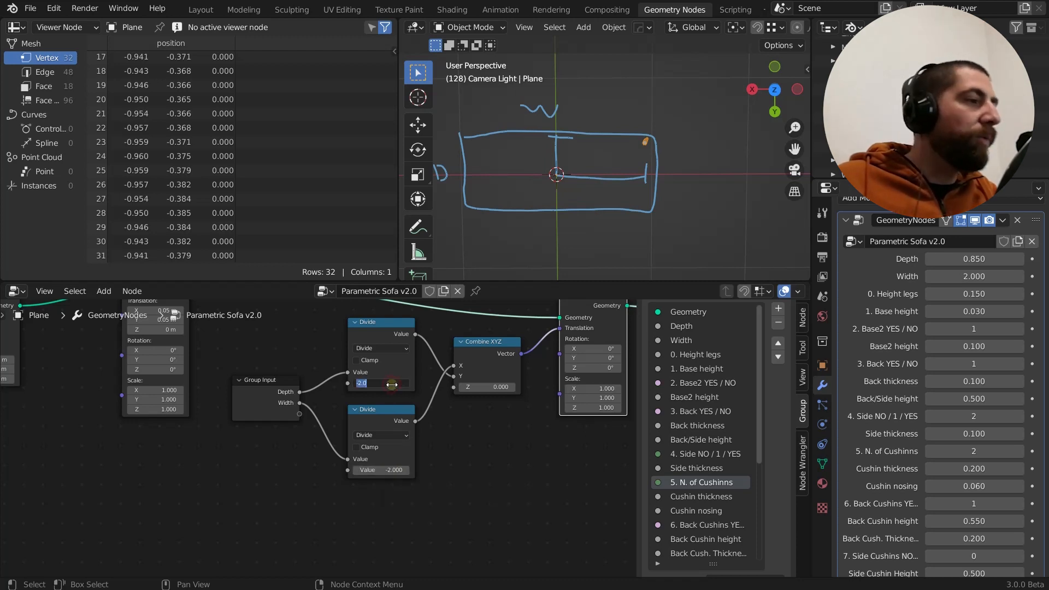
text(2)
click(393, 470)
text(2)
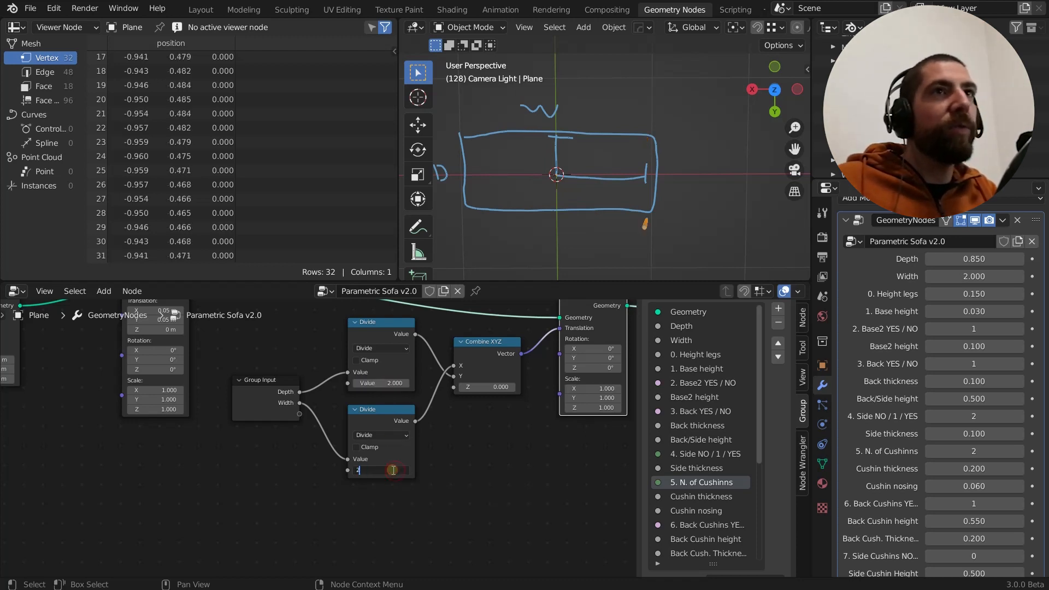
key(Return)
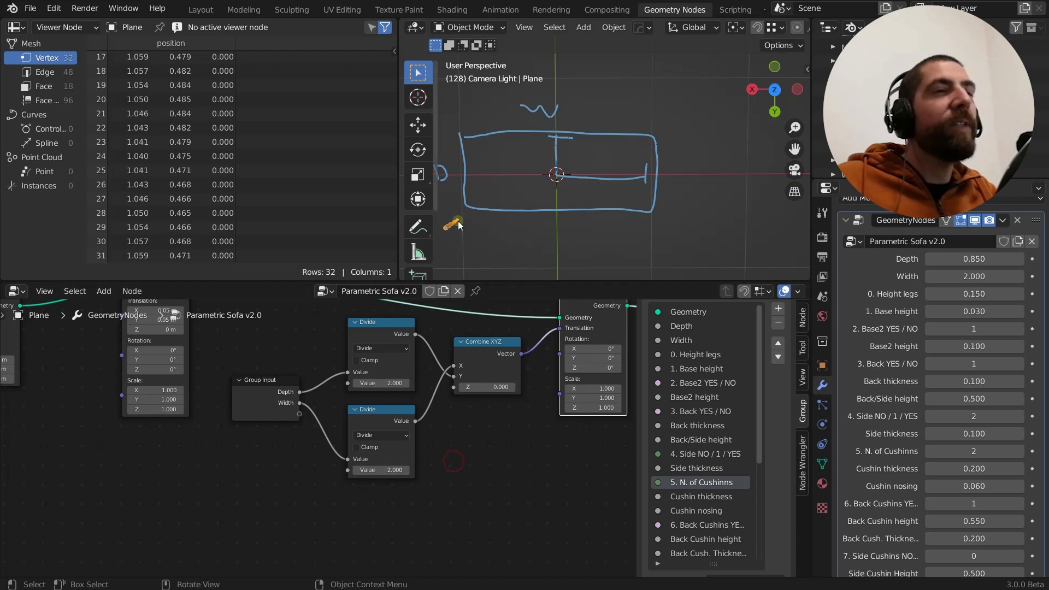
Preview the geometry output of the first Join Geometry node, which combines the positioned leg with its X-mirrored copy
scroll(511, 216, down, 2)
middle_drag(502, 203, 499, 201)
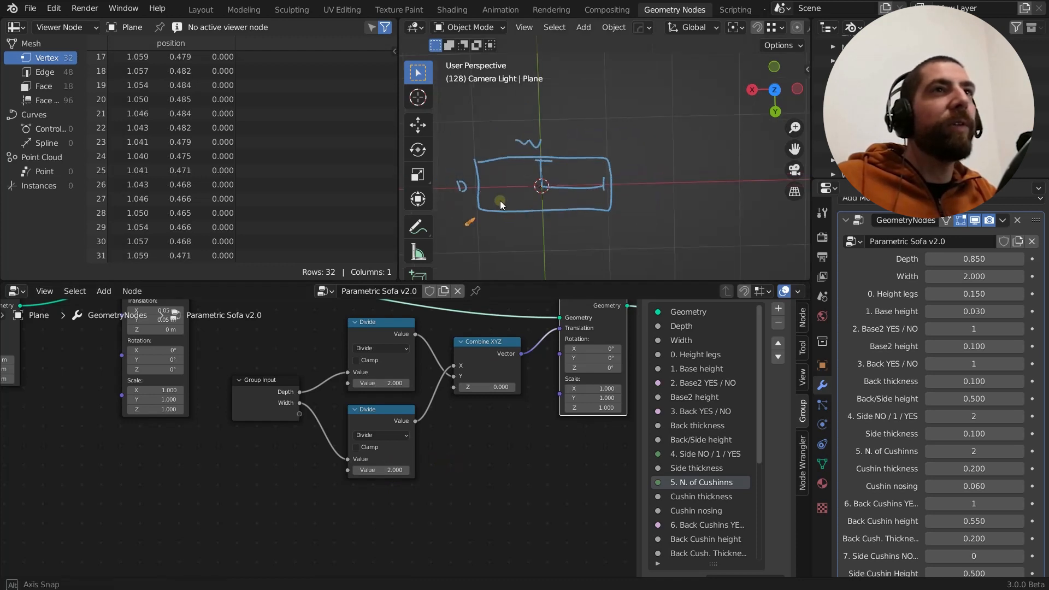
scroll(483, 369, down, 8)
middle_drag(505, 412, 392, 419)
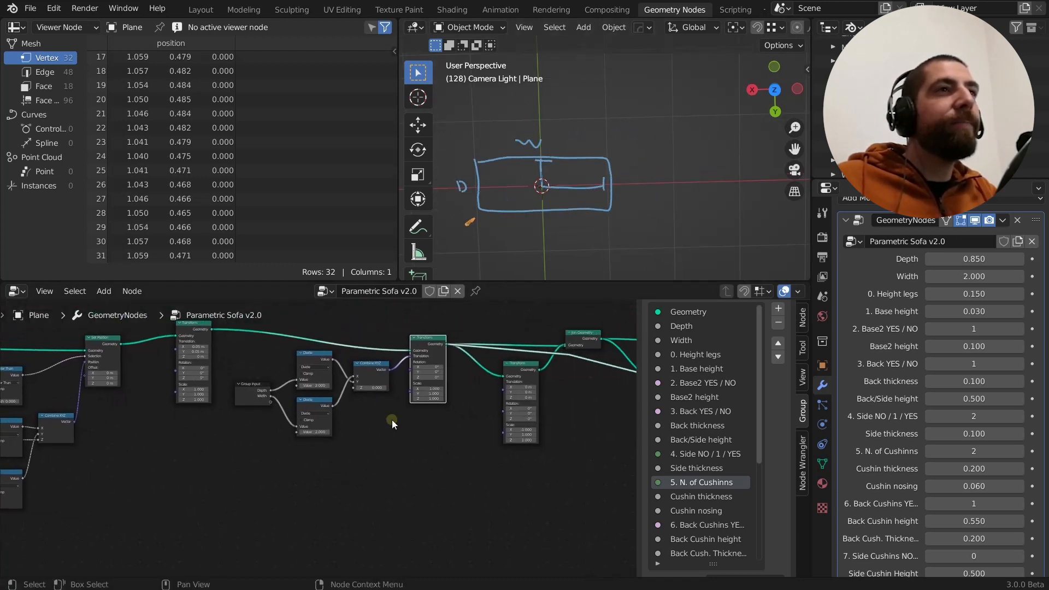
scroll(470, 361, up, 4)
scroll(453, 385, down, 2)
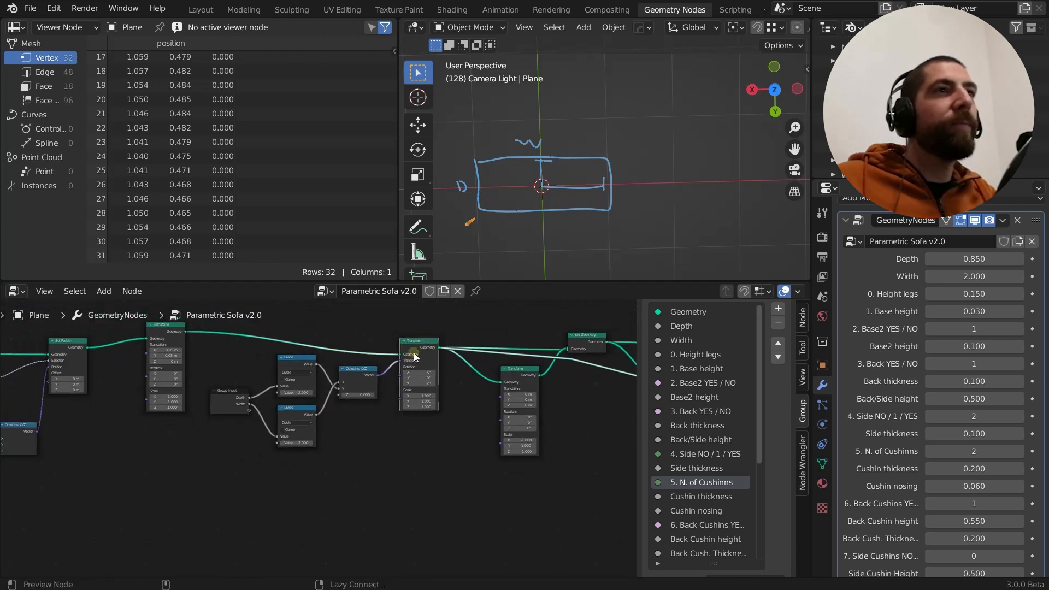
middle_drag(461, 360, 323, 352)
scroll(434, 379, up, 2)
middle_drag(441, 395, 424, 418)
scroll(425, 417, up, 1)
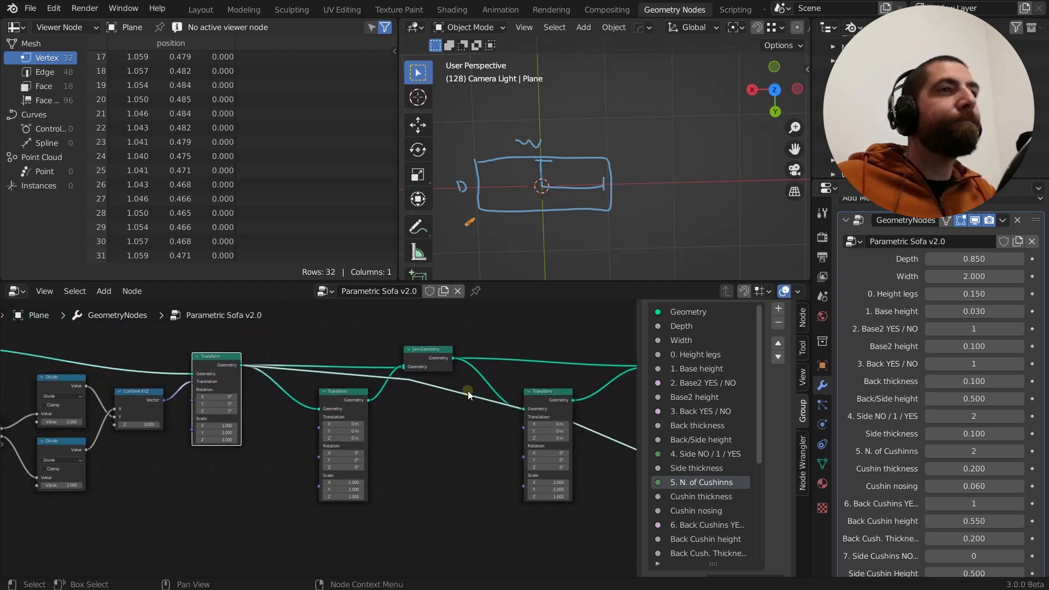
click(437, 350)
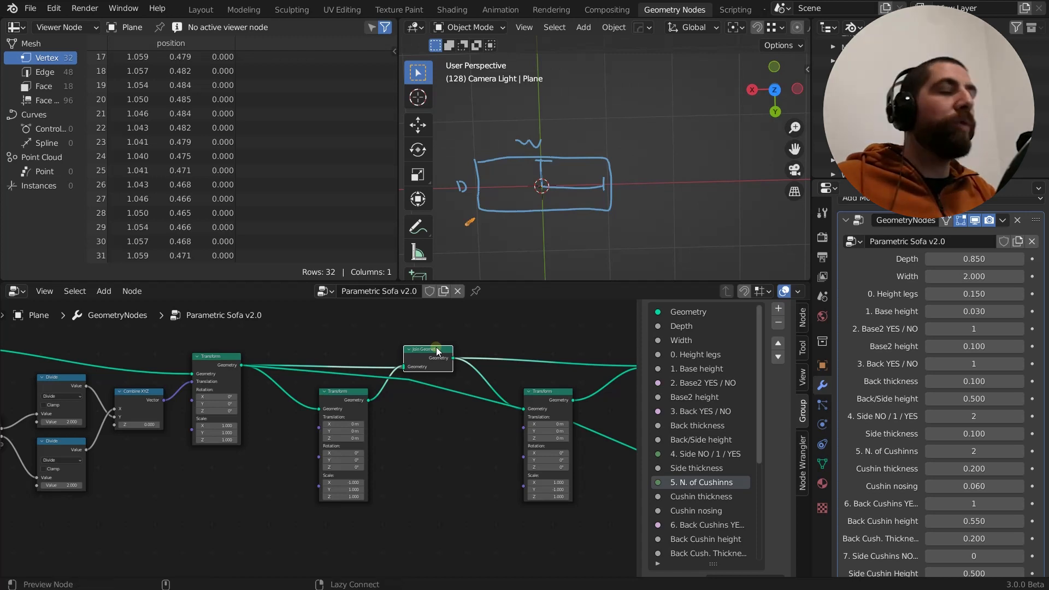
ctrl+shift+click(437, 351)
scroll(434, 409, down, 1)
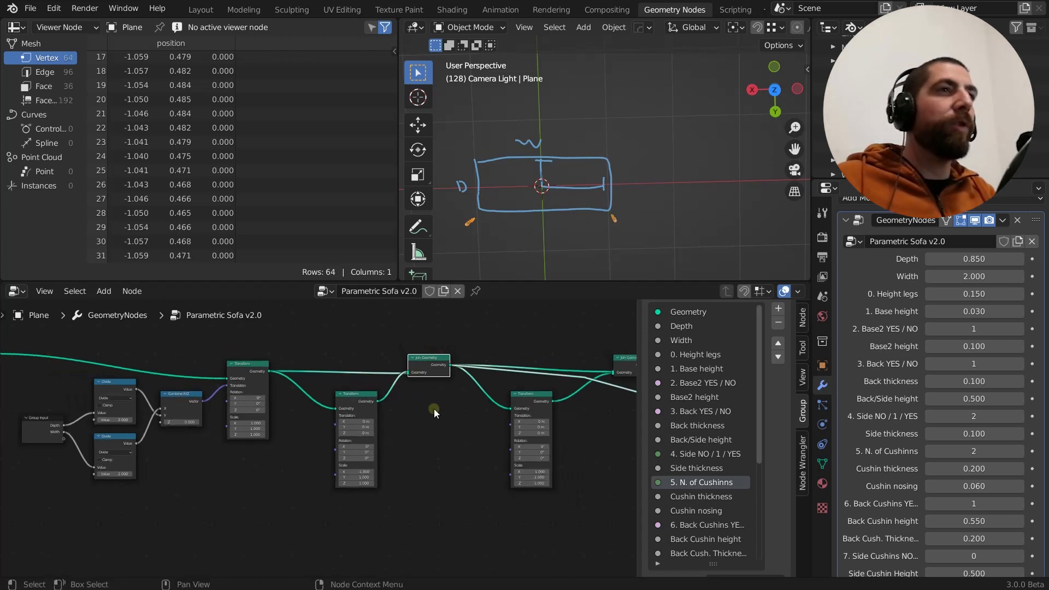
Try feeding the Geometry outputs of the positioning and X-mirroring Transforms into the Y-mirroring Transform's Translation input, and remove the link
middle_drag(434, 408, 450, 423)
scroll(451, 423, down, 1)
drag(386, 408, 379, 414)
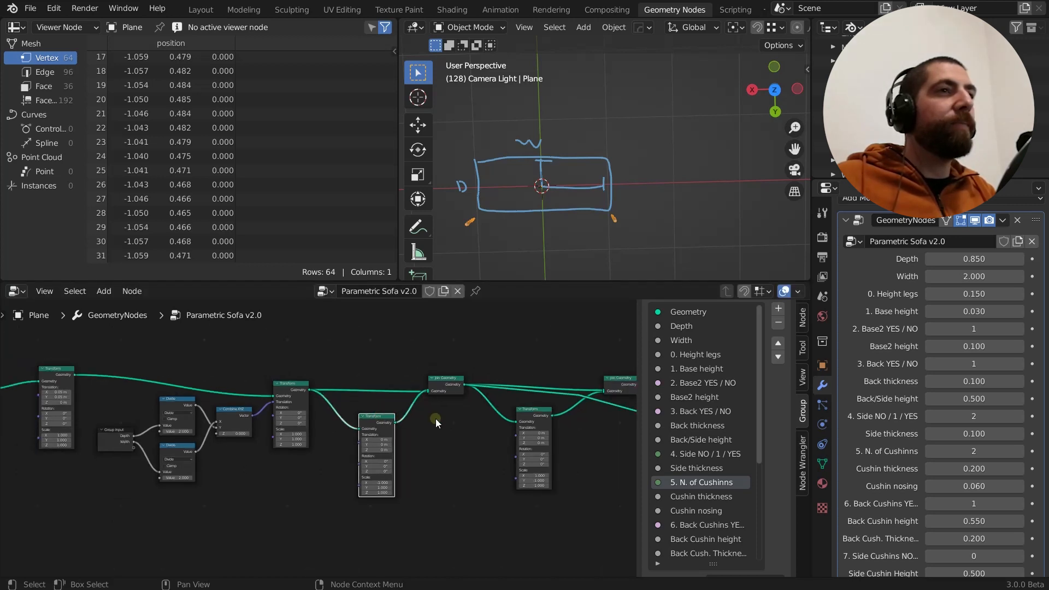
middle_drag(461, 443, 426, 438)
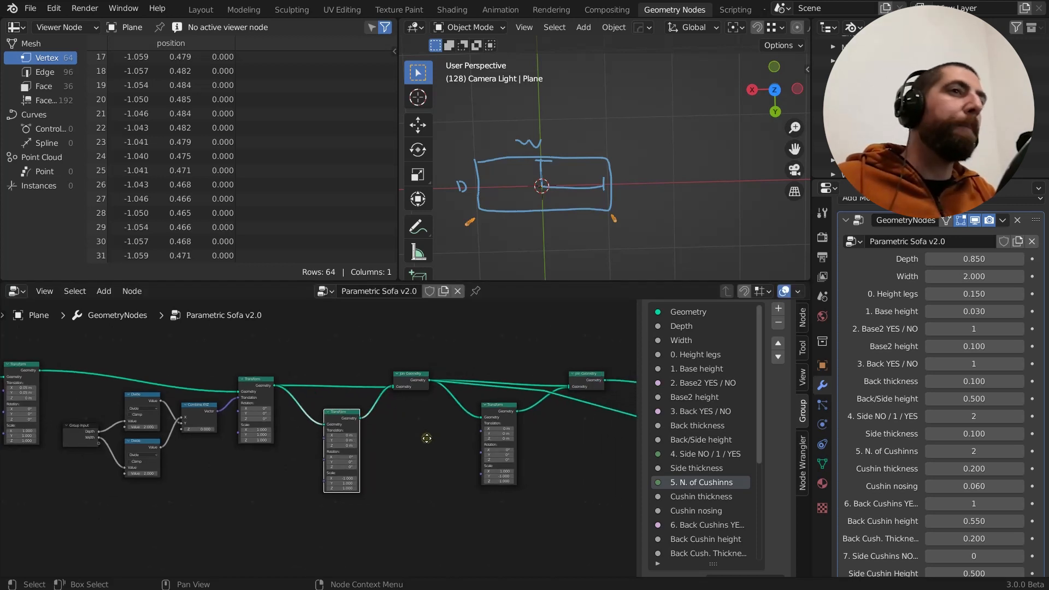
scroll(445, 431, up, 2)
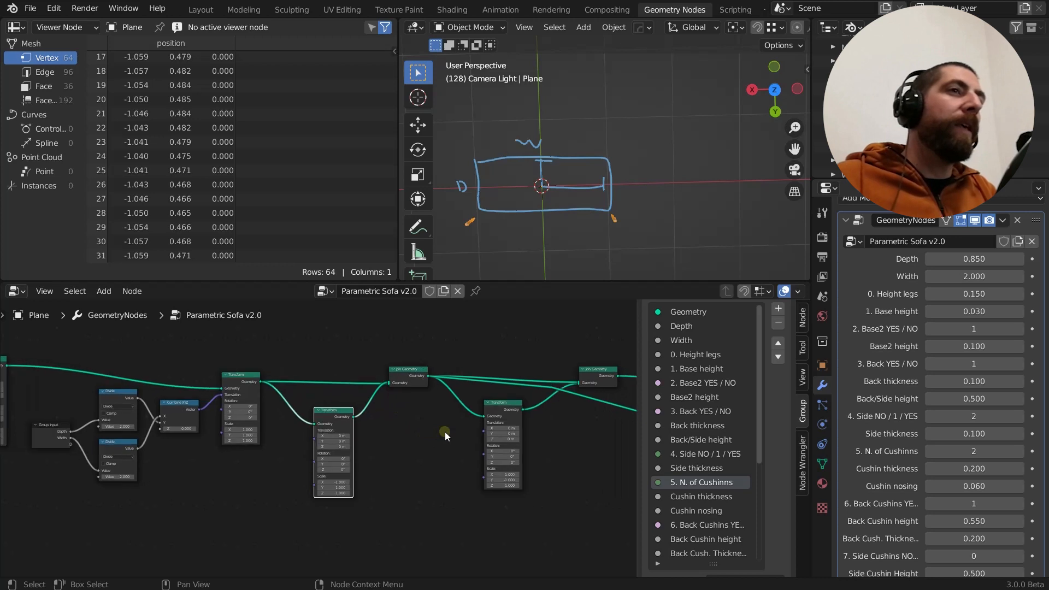
click(507, 401)
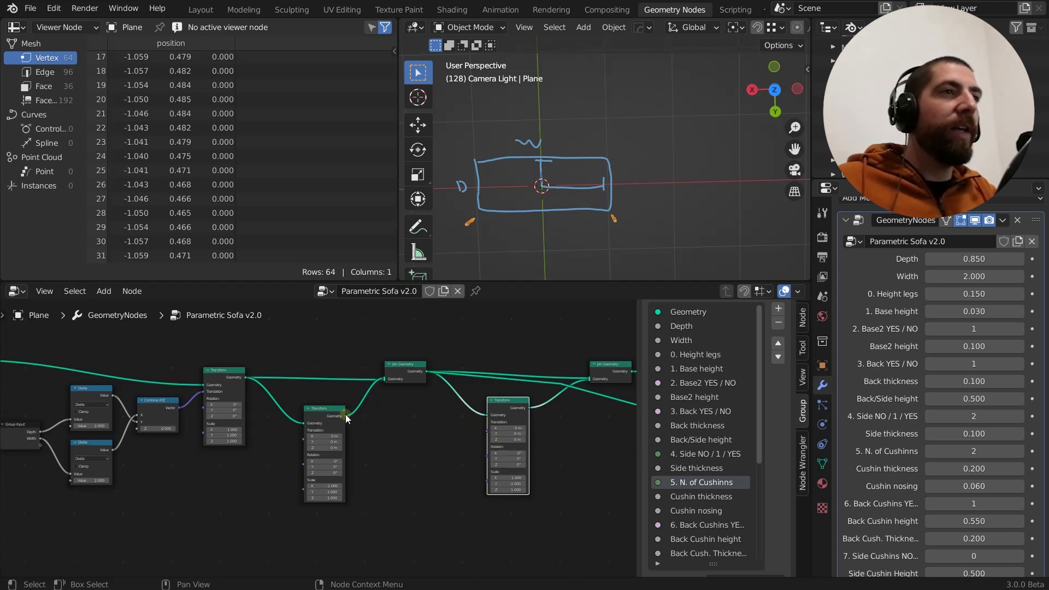
drag(345, 414, 490, 430)
drag(343, 415, 402, 441)
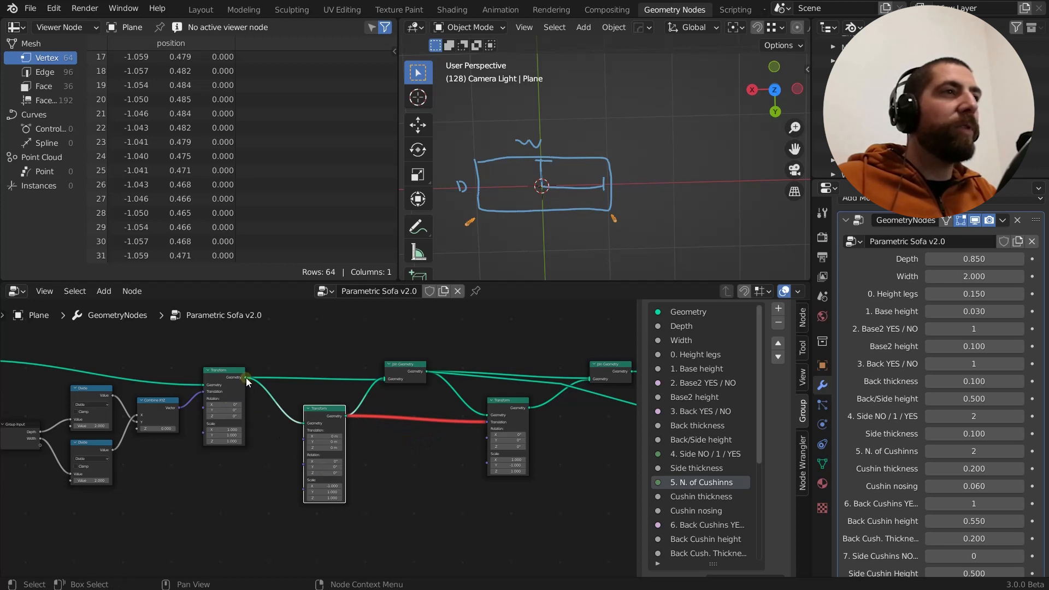
drag(246, 377, 487, 421)
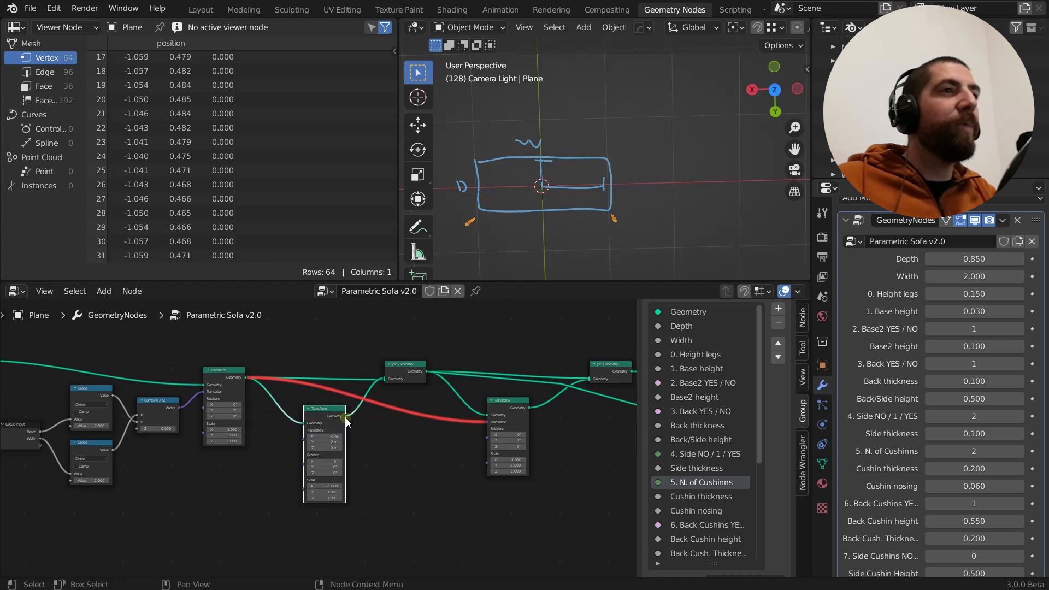
drag(347, 421, 490, 421)
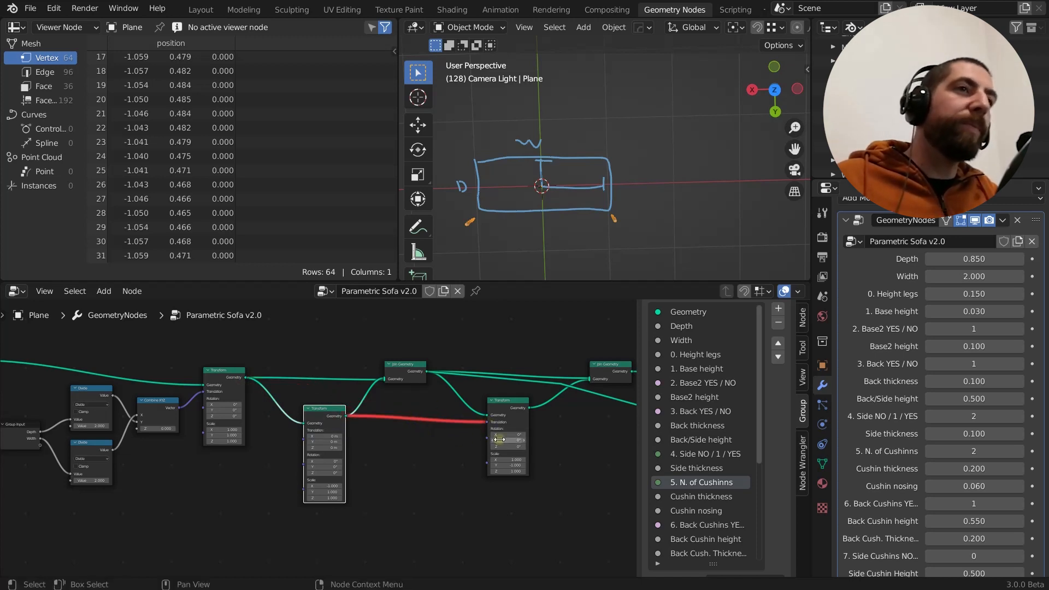
drag(486, 421, 454, 421)
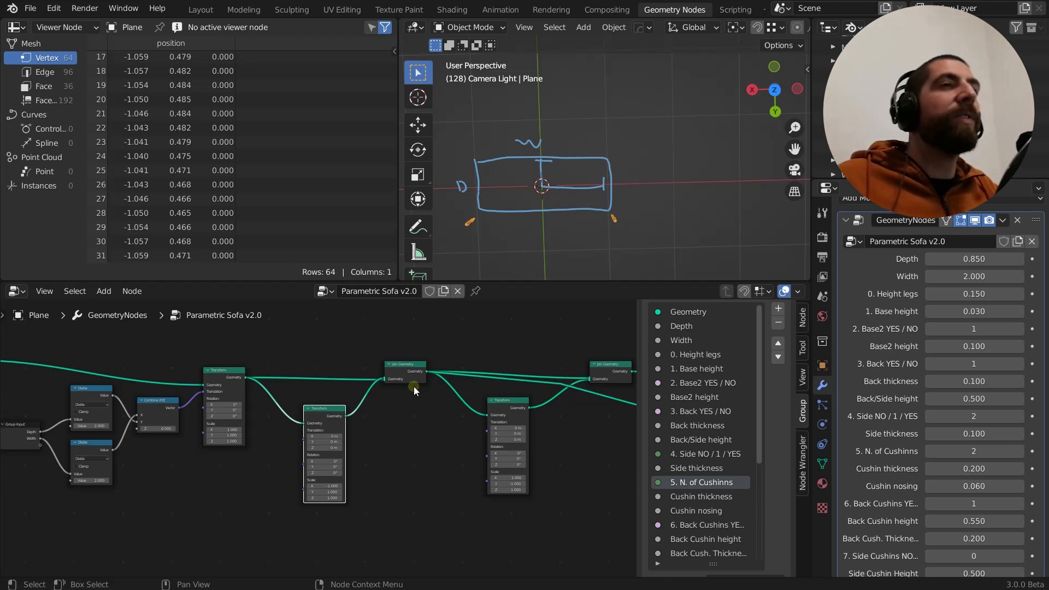
Examine how the leg-positioning Transform's Geometry output feeds both the X-mirroring Transform and the first Join Geometry node
scroll(250, 381, up, 4)
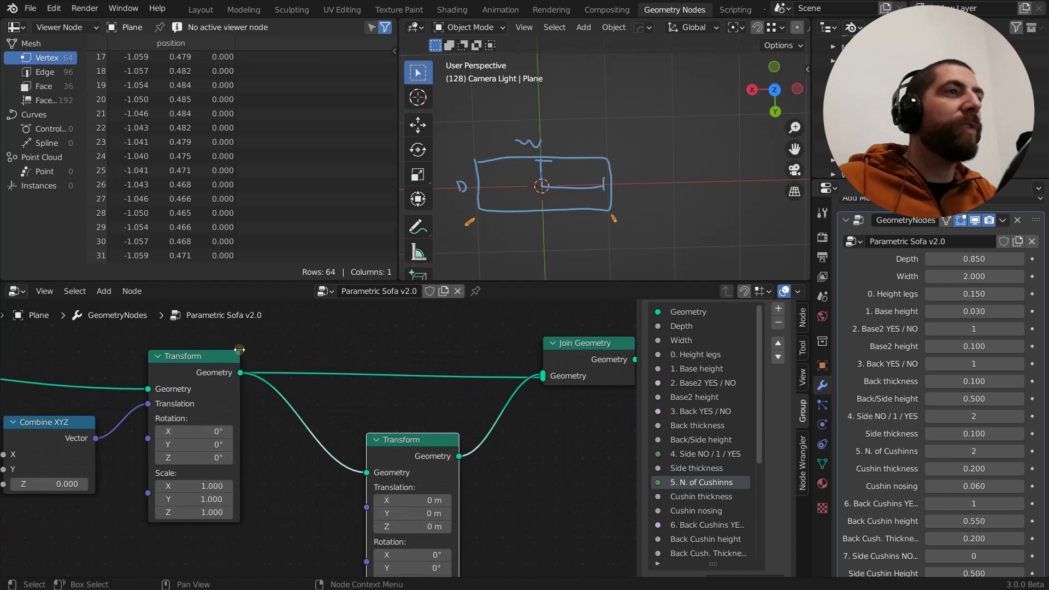
scroll(232, 372, down, 3)
middle_drag(472, 403, 417, 399)
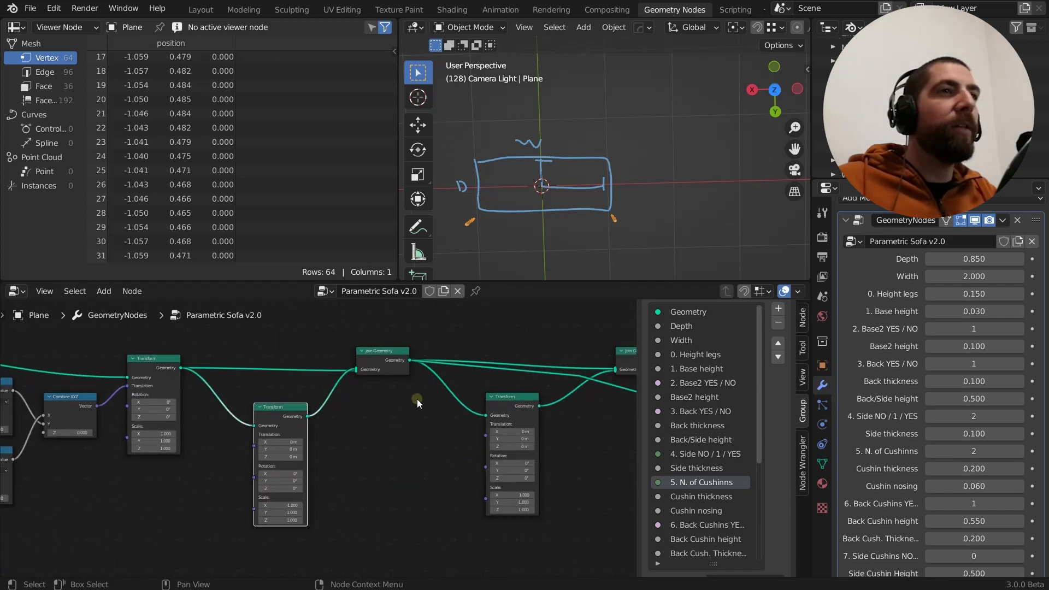
scroll(372, 398, up, 4)
click(96, 358)
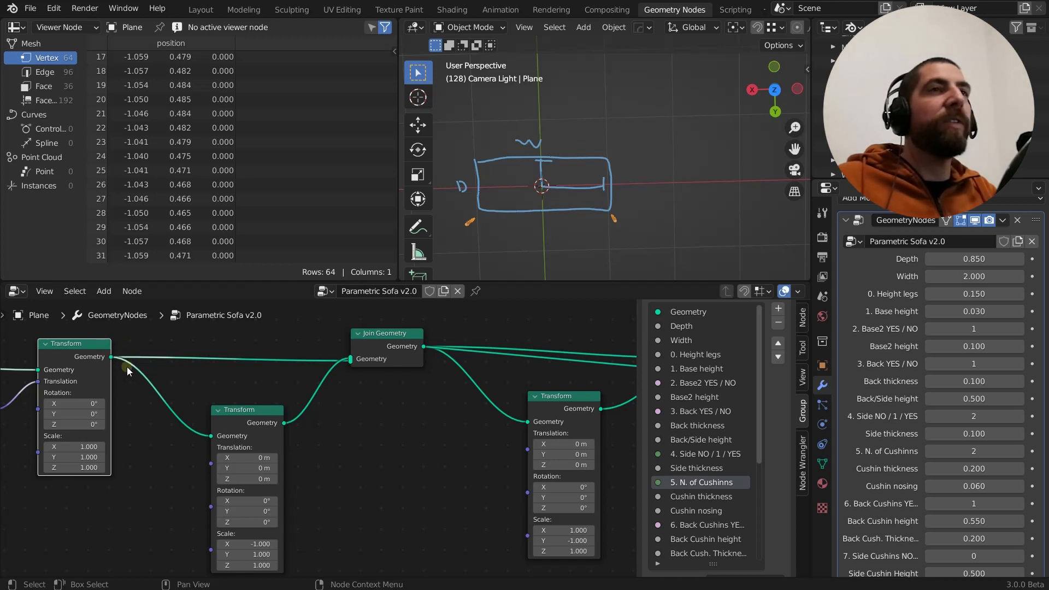
mouse_move(112, 359)
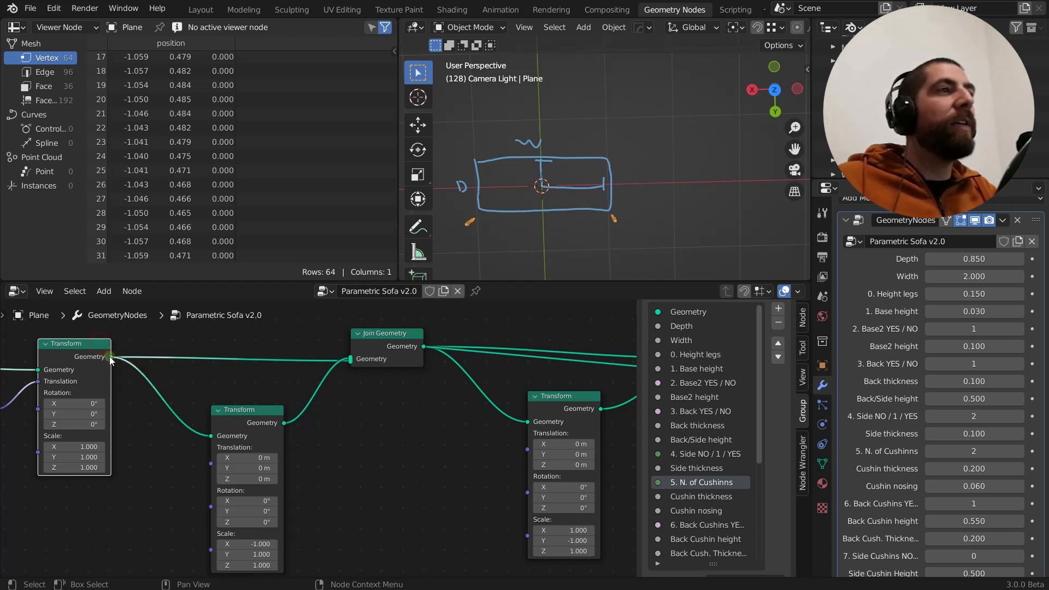
drag(111, 358, 351, 360)
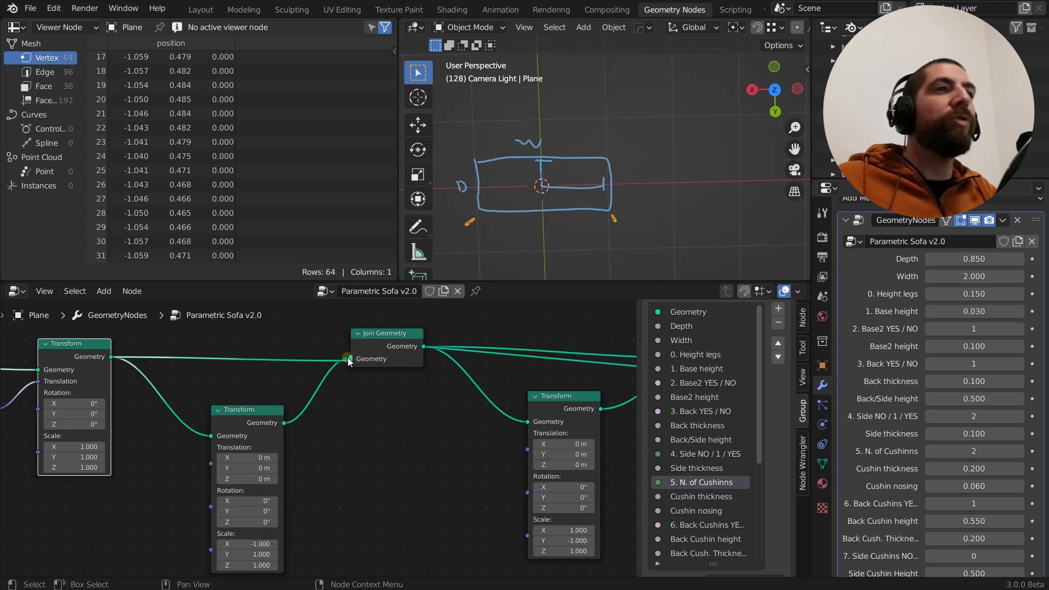
drag(347, 357, 347, 358)
click(392, 332)
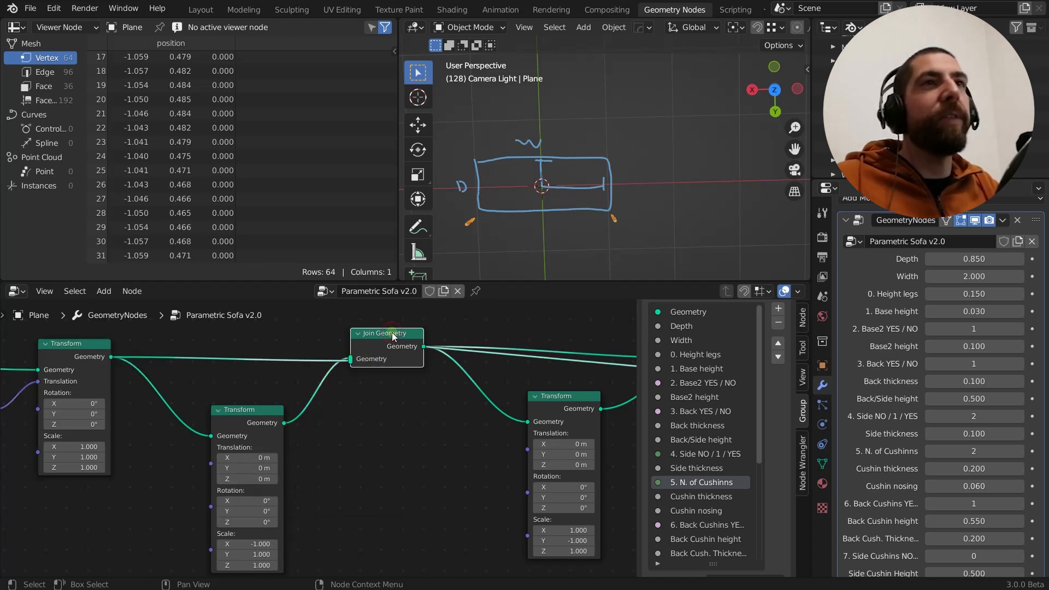
middle_drag(348, 451, 345, 404)
scroll(311, 482, down, 3)
middle_drag(337, 450, 339, 475)
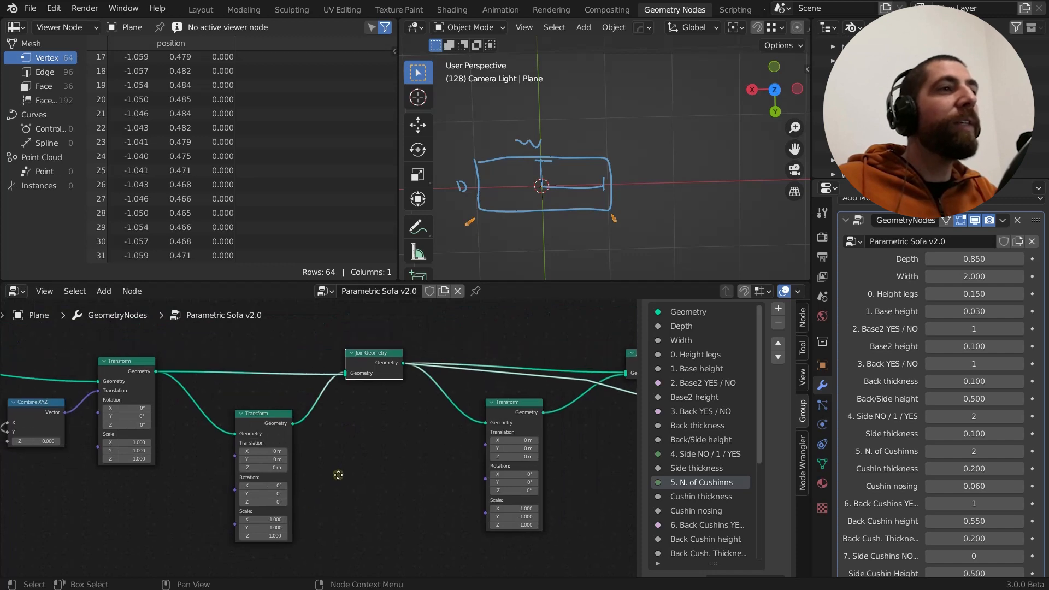
Change the X-mirroring Transform's X scale to -0.9 to demonstrate its effect on the copied leg, and reset it to -1
click(267, 424)
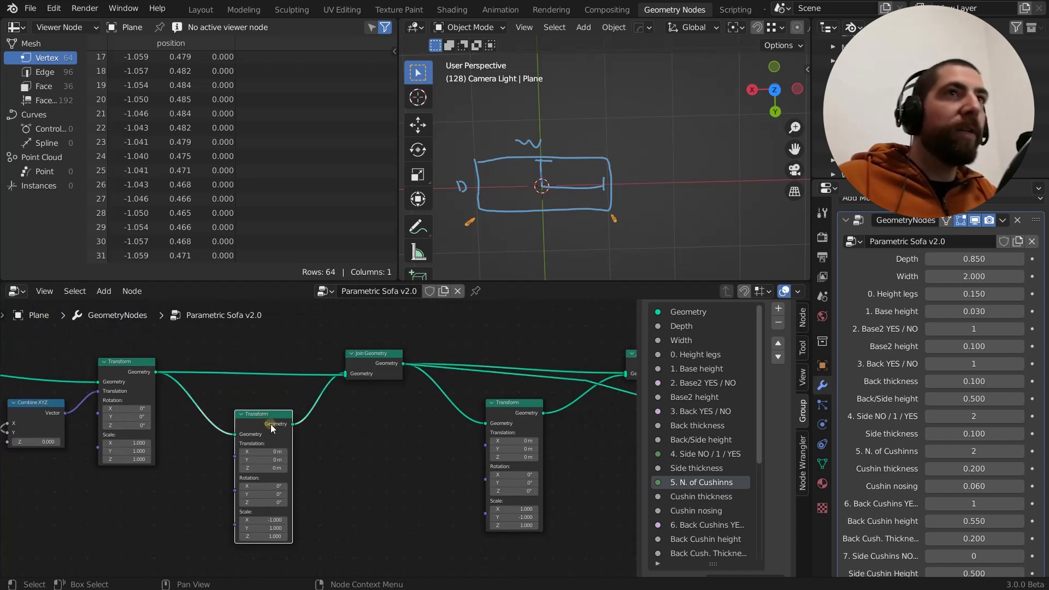
scroll(271, 425, up, 2)
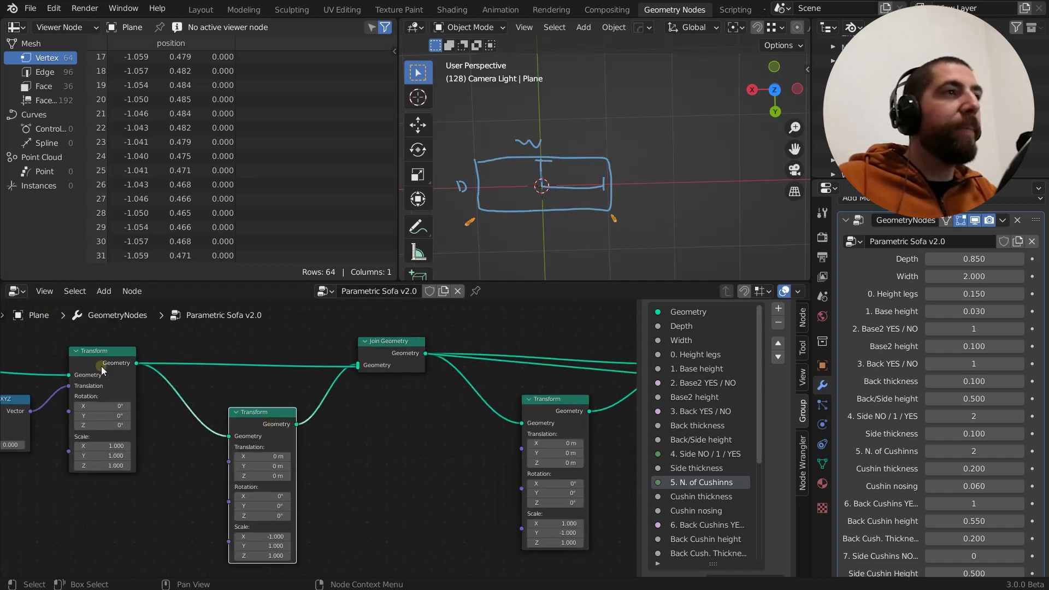
scroll(279, 508, up, 3)
middle_drag(334, 518, 320, 451)
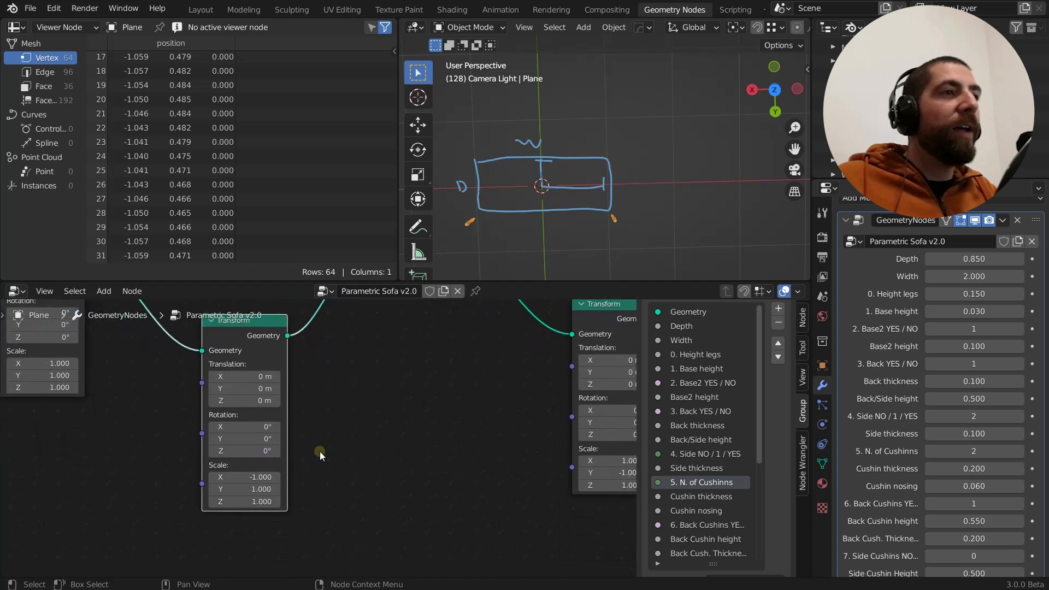
scroll(319, 451, down, 1)
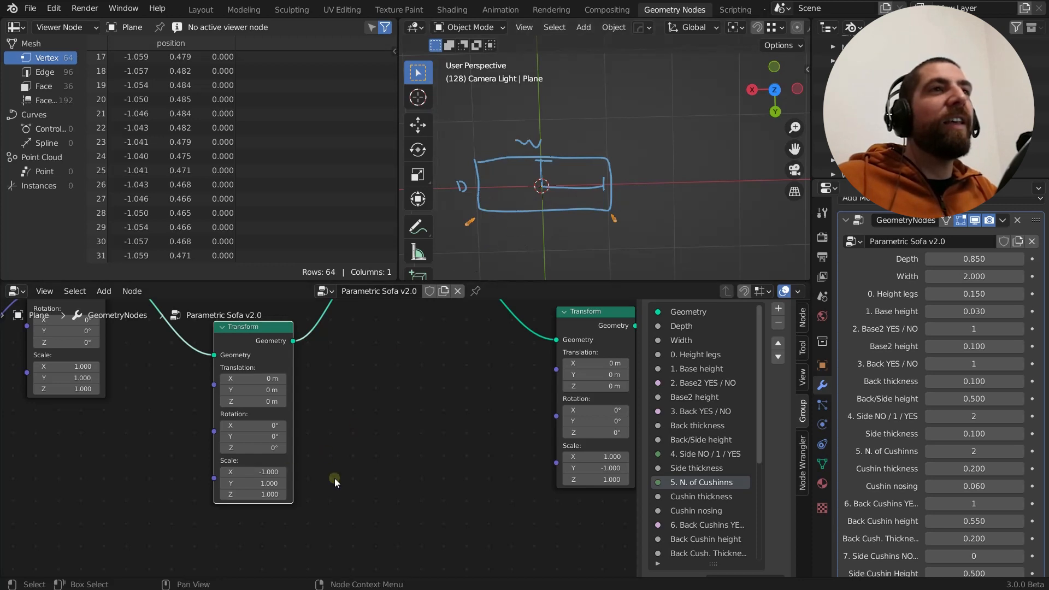
drag(266, 471, 265, 473)
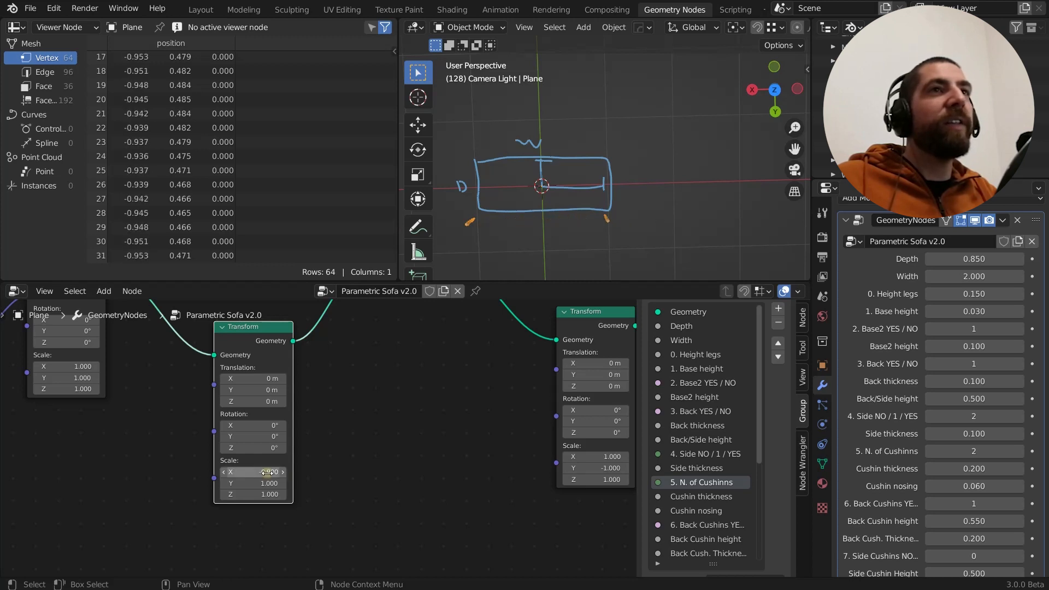
click(275, 472)
key(BackSpace)
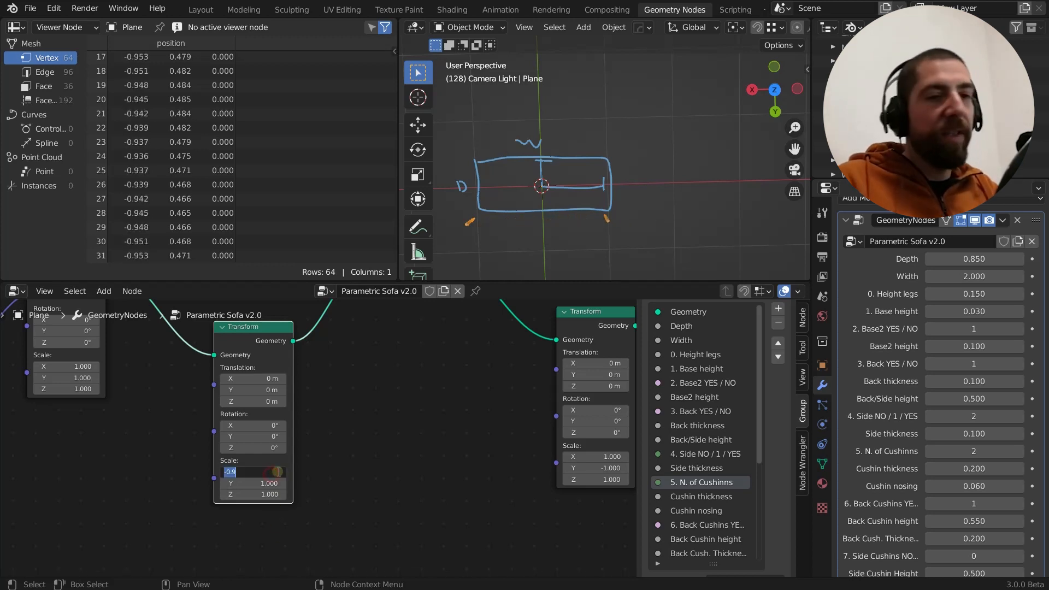
text(-1)
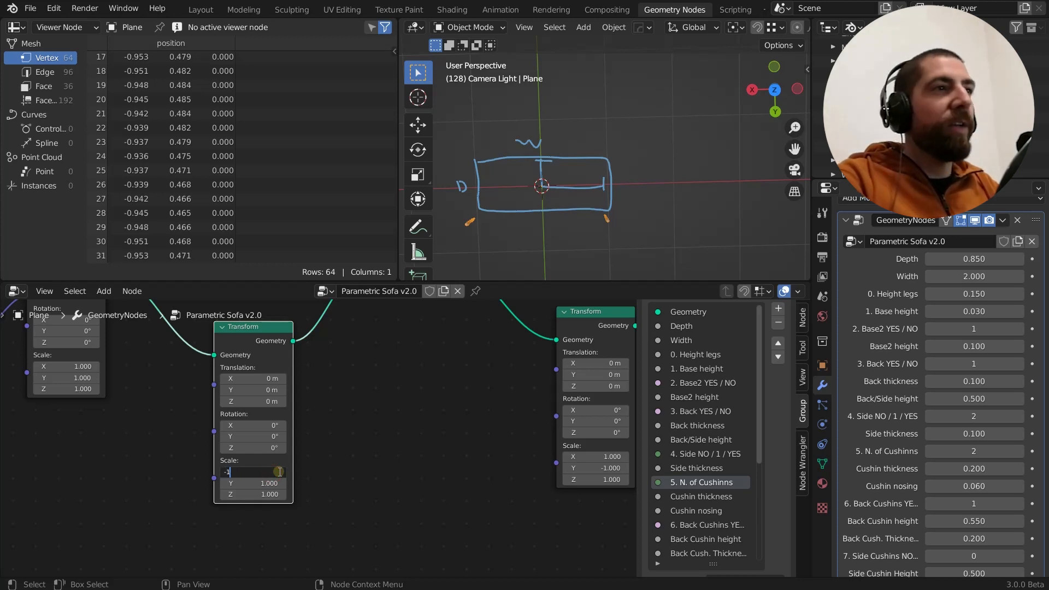
key(Return)
Examine the two legs from an angled view and how the first Join Geometry node feeds the Y-mirroring Transform
middle_drag(629, 239, 599, 208)
scroll(556, 204, down, 4)
scroll(474, 378, down, 5)
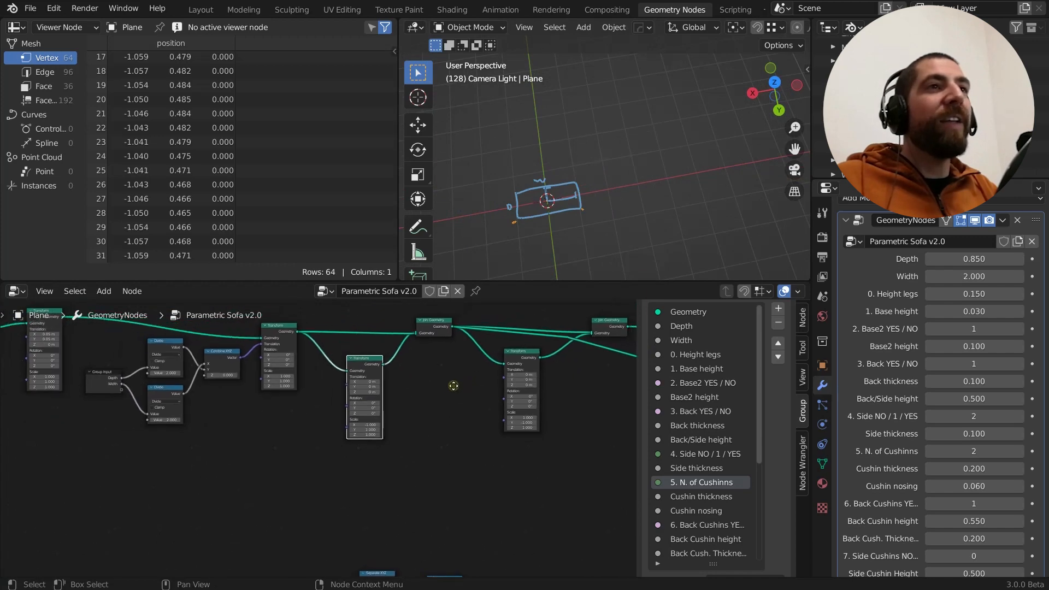
scroll(481, 405, up, 2)
scroll(596, 211, up, 4)
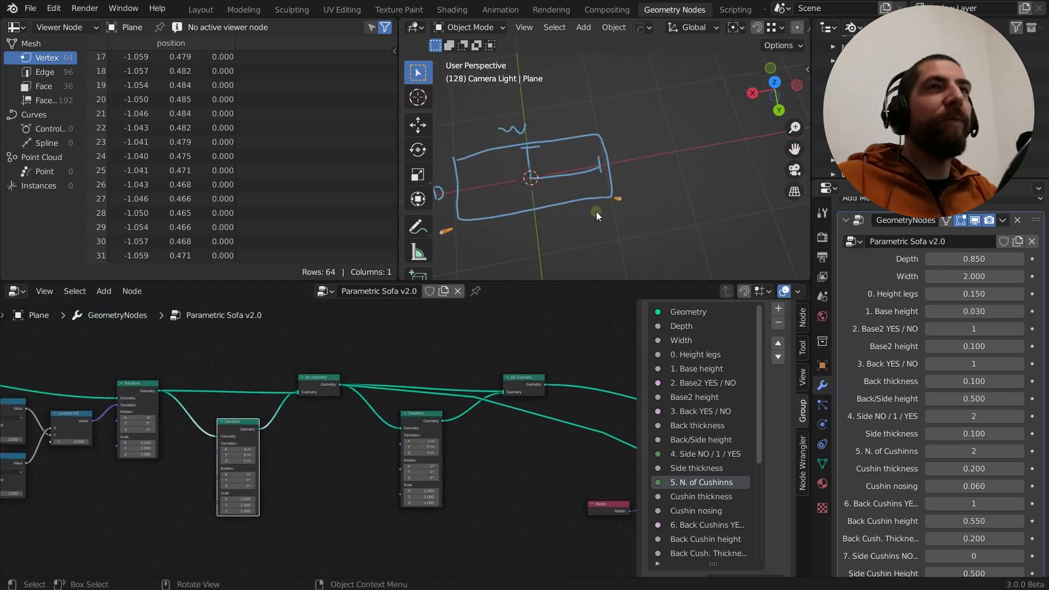
scroll(619, 215, down, 4)
scroll(251, 441, up, 2)
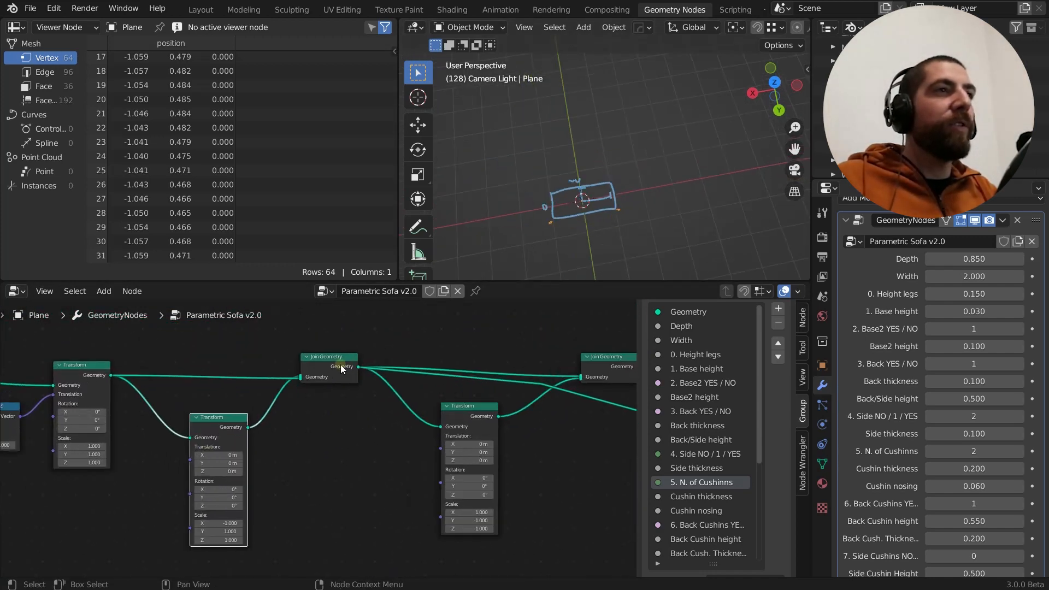
click(333, 357)
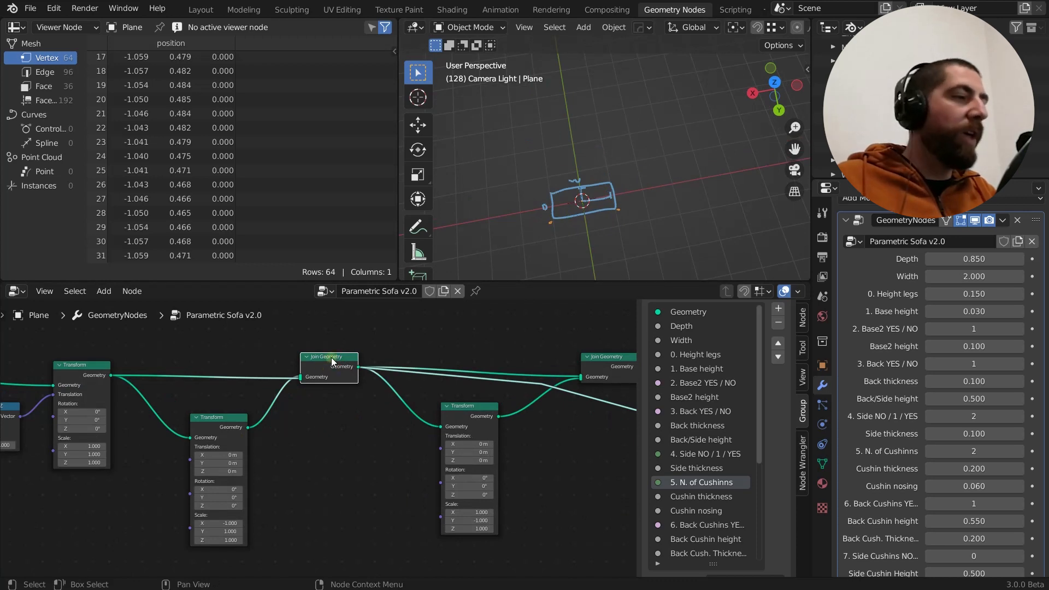
scroll(592, 248, up, 4)
scroll(606, 203, down, 5)
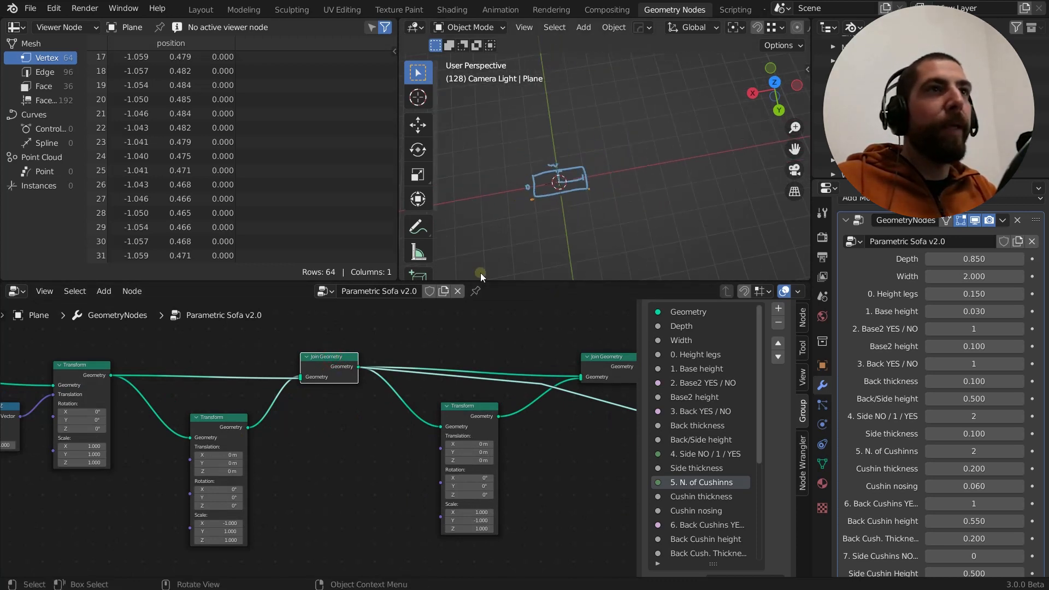
scroll(409, 393, up, 1)
middle_drag(408, 392, 299, 394)
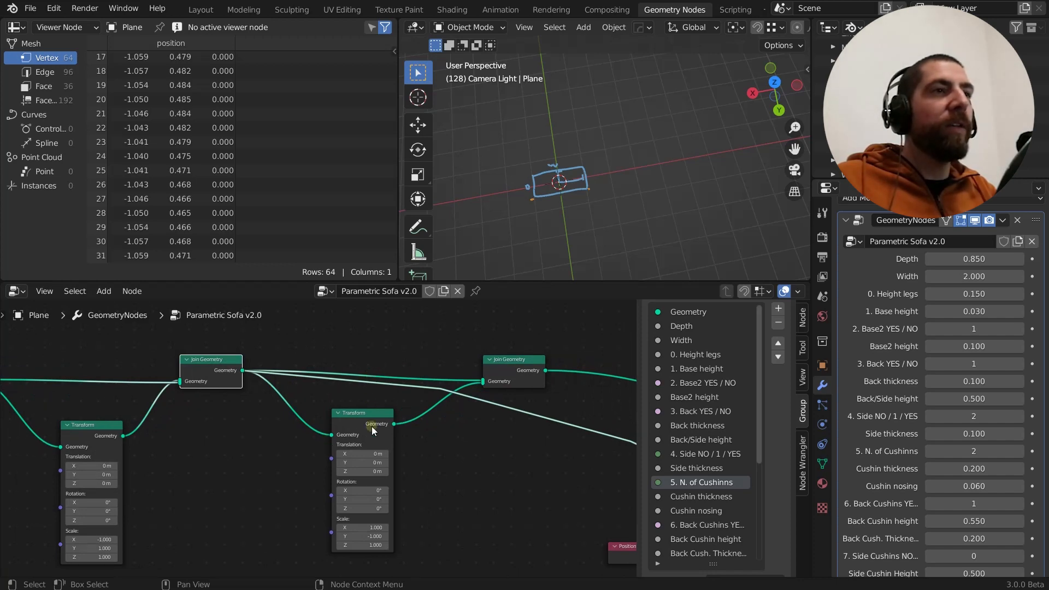
scroll(370, 551, up, 2)
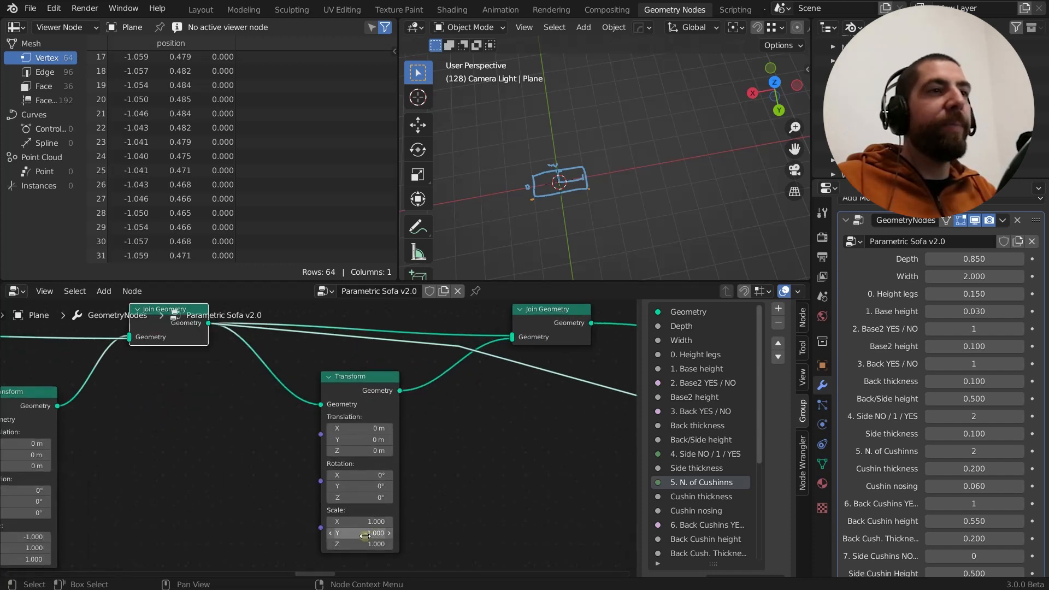
Preview the second Join Geometry node's output and examine the four mirrored legs in the viewport
key(minus)
ctrl+shift+click(552, 310)
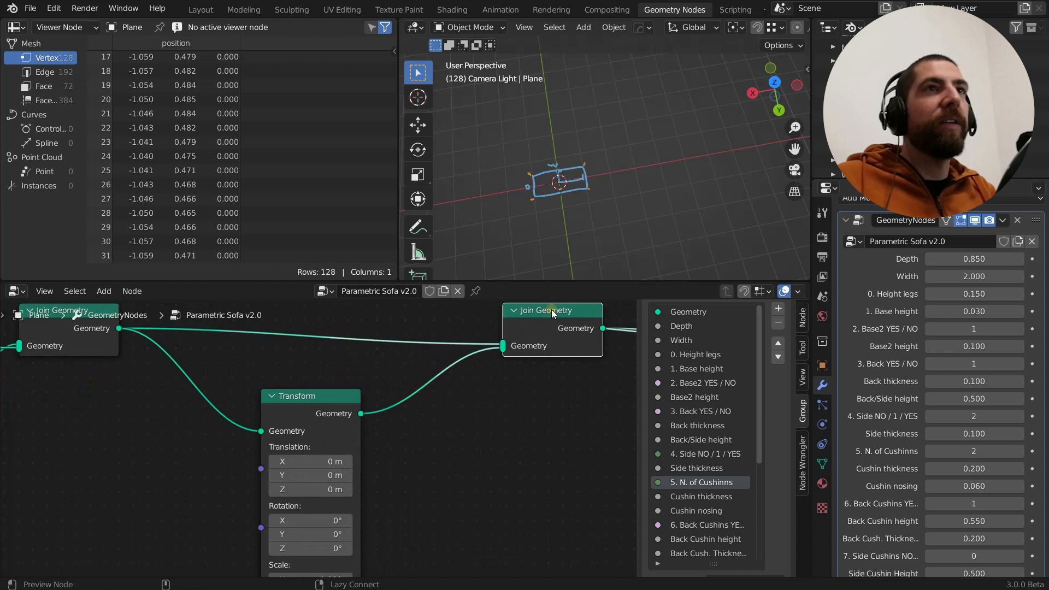
scroll(574, 185, up, 4)
middle_drag(575, 181, 579, 197)
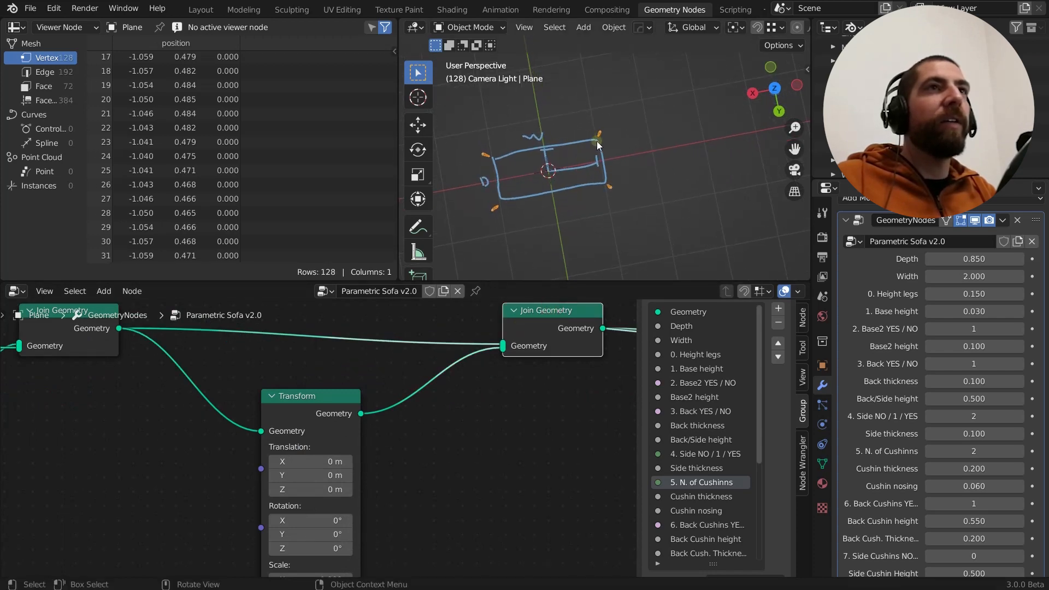
scroll(353, 434, down, 3)
scroll(349, 534, up, 2)
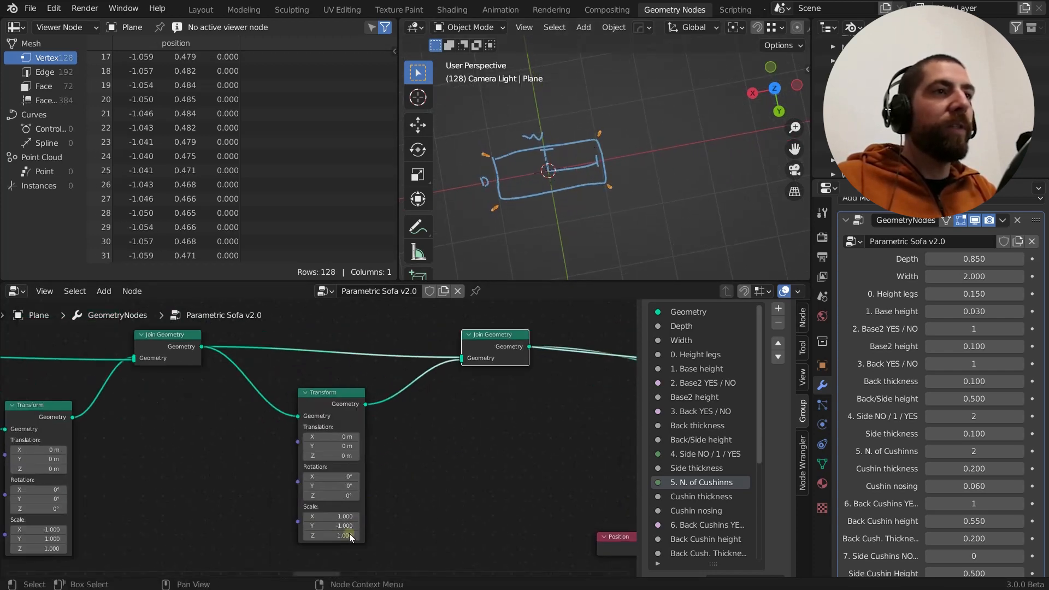
Change the Y-mirroring Transform's Y scale to -0.9 to demonstrate its effect on the copied legs, and reset it to -1
drag(334, 524, 343, 525)
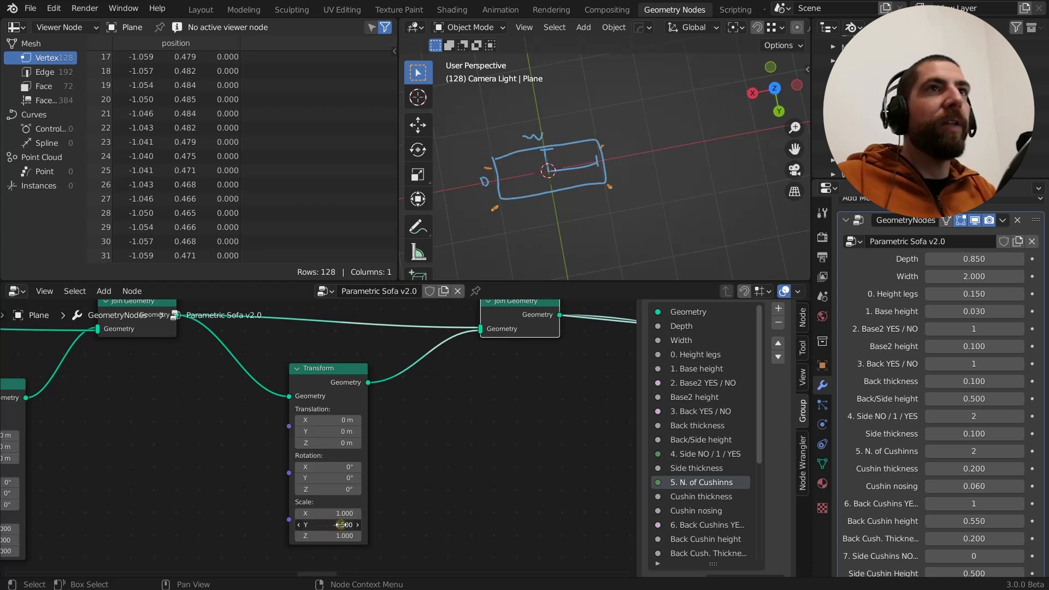
click(333, 524)
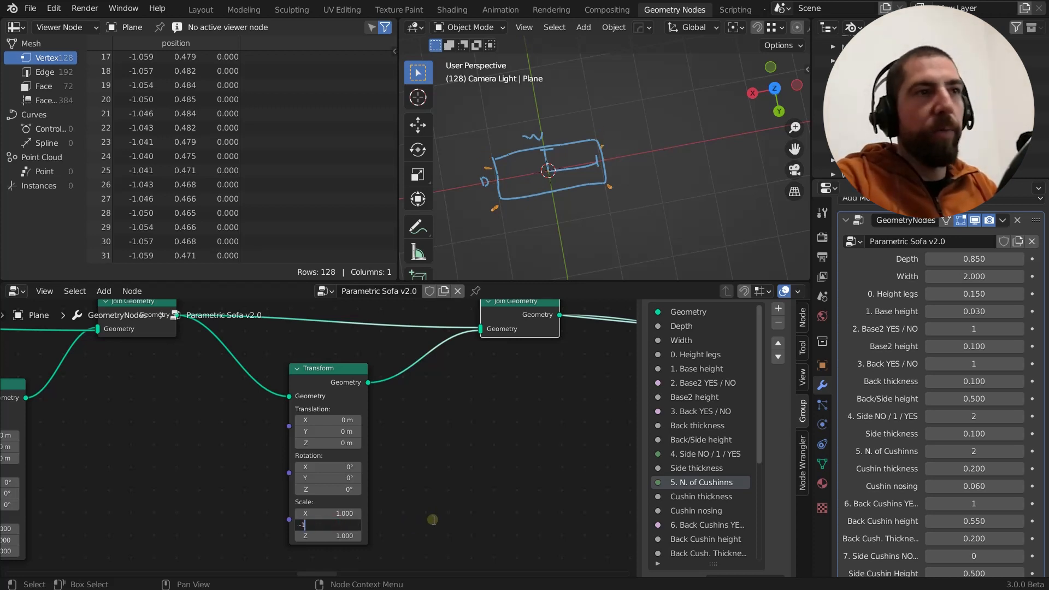
text(-1)
key(Return)
Set the modifier's Depth to 0.980 to test how the four legs follow the sofa's size
middle_drag(561, 168, 585, 222)
scroll(578, 168, up, 2)
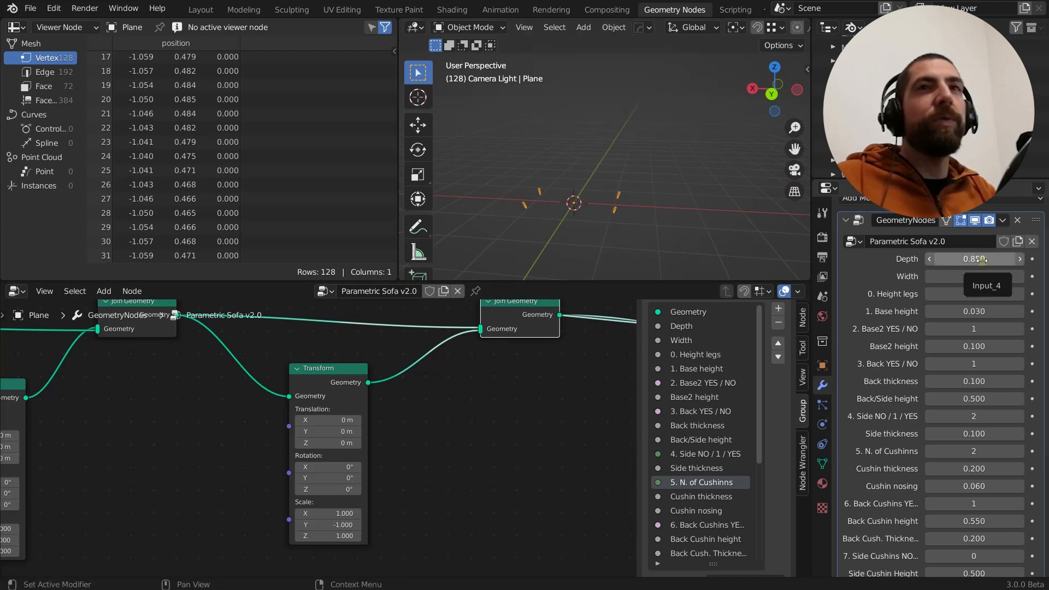
mouse_move(978, 259)
mouse_down()
mouse_move(951, 257)
mouse_move(990, 257)
mouse_up()
middle_drag(571, 214, 699, 238)
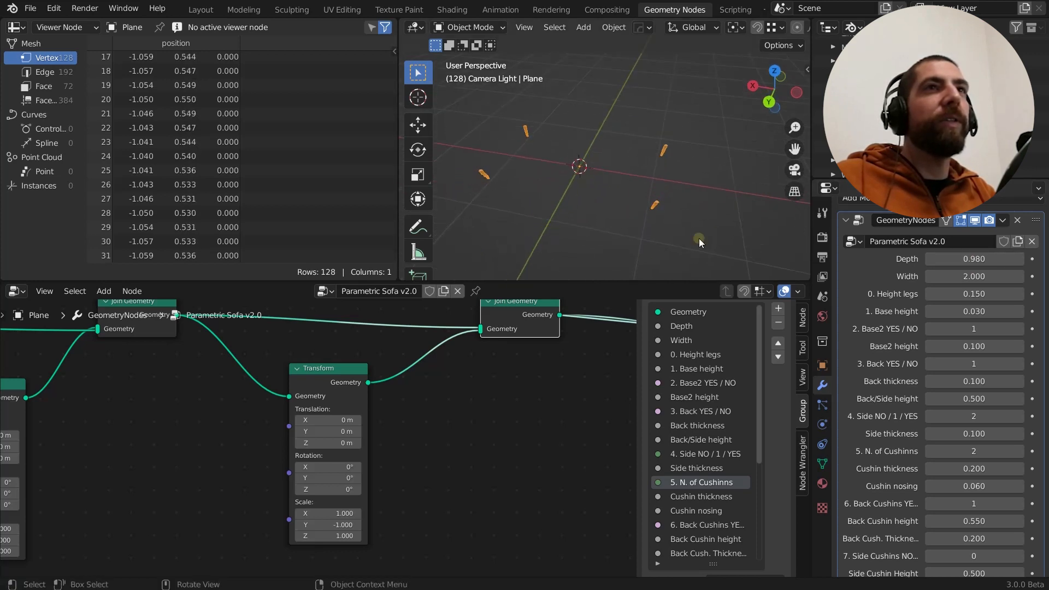
Set the modifier's Depth to 0.720, Width to 1.800 and leg height to 0.380
drag(995, 260, 984, 293)
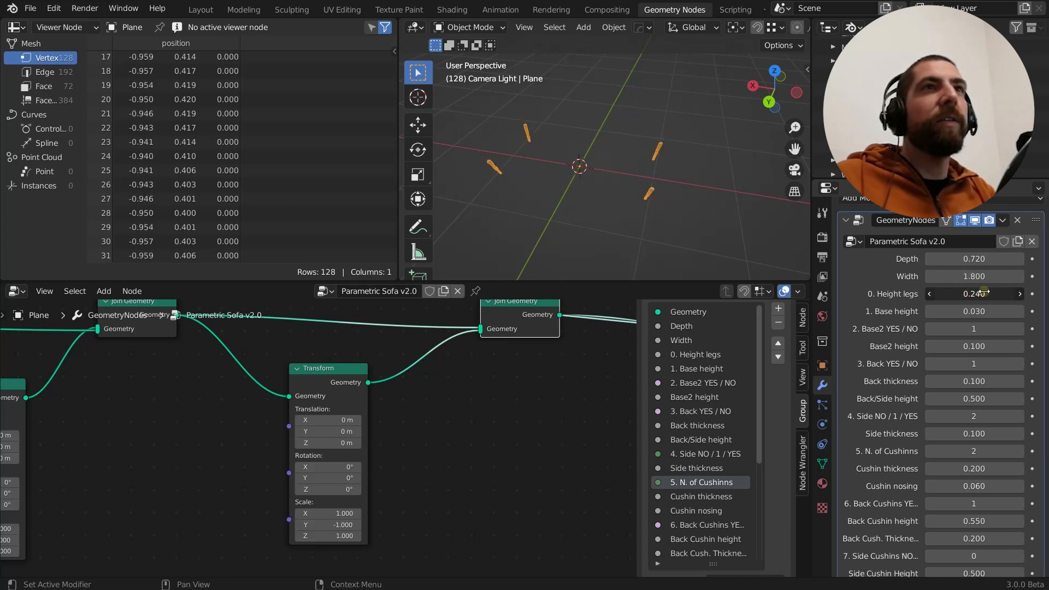
middle_drag(755, 239, 623, 216)
scroll(571, 362, down, 4)
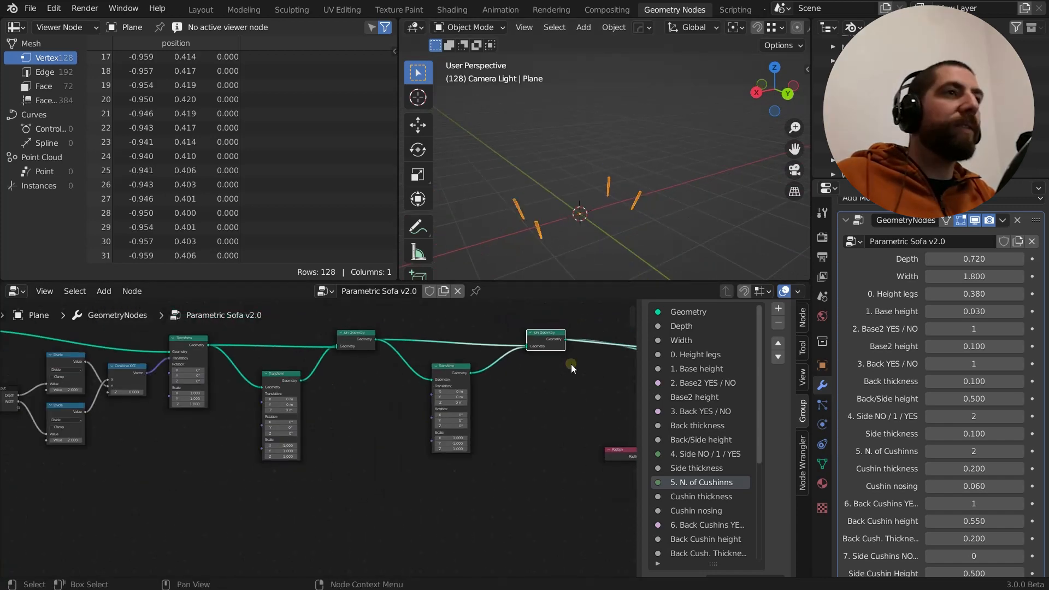
Set the divisors of the Depth and Width Divide nodes to -2 so the original leg moves to the opposite corner
middle_drag(248, 403, 369, 423)
scroll(283, 393, up, 3)
scroll(295, 354, up, 3)
scroll(295, 354, up, 2)
double_click(312, 382)
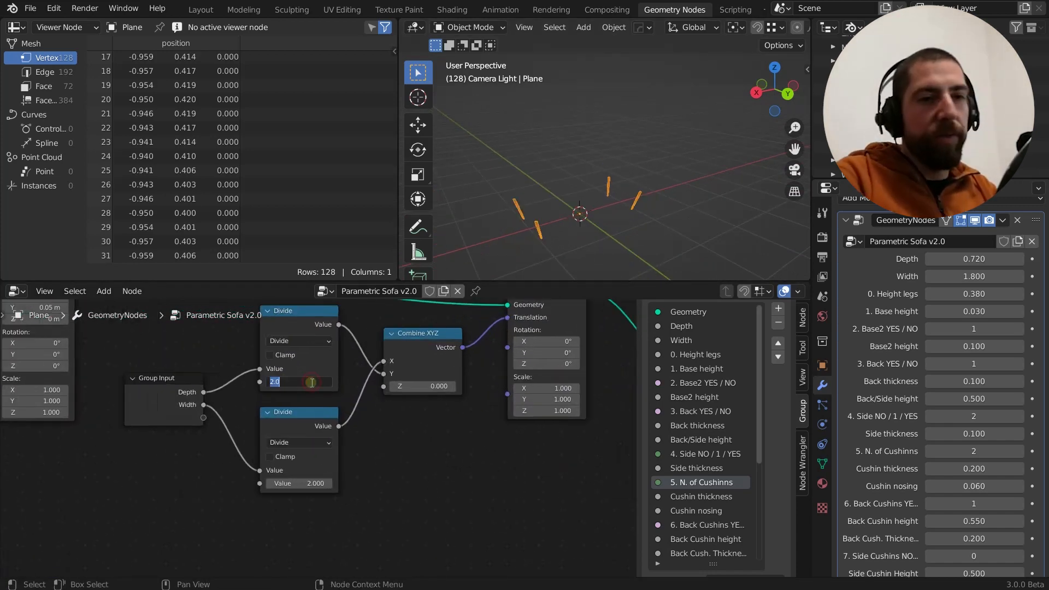
key(BackSpace)
text(-2)
key(Return)
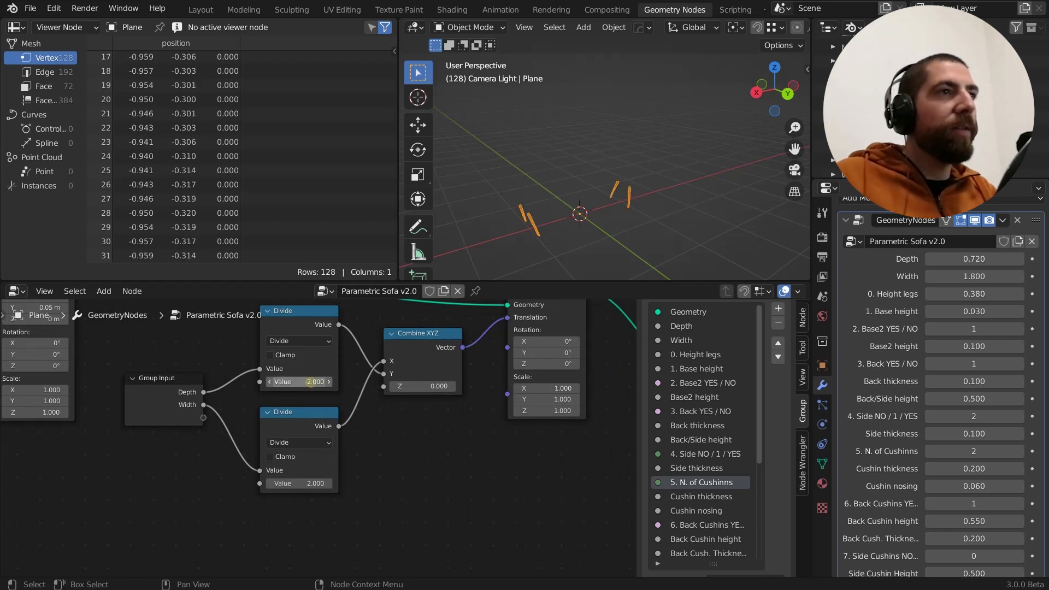
double_click(319, 483)
text(-2)
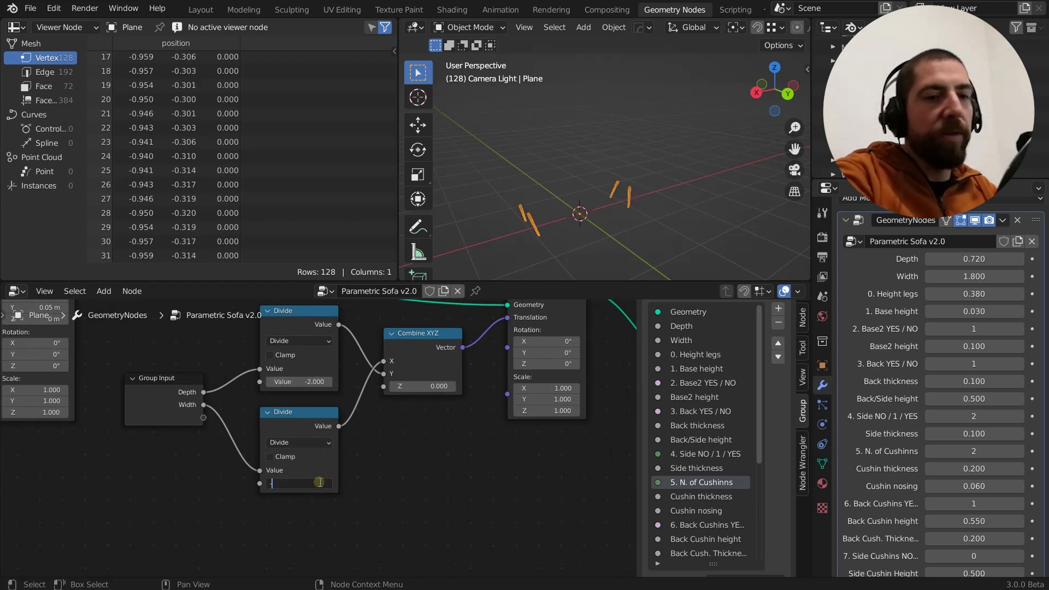
key(Return)
Reduce the modifier's leg height to 0.160
middle_drag(563, 225, 635, 140)
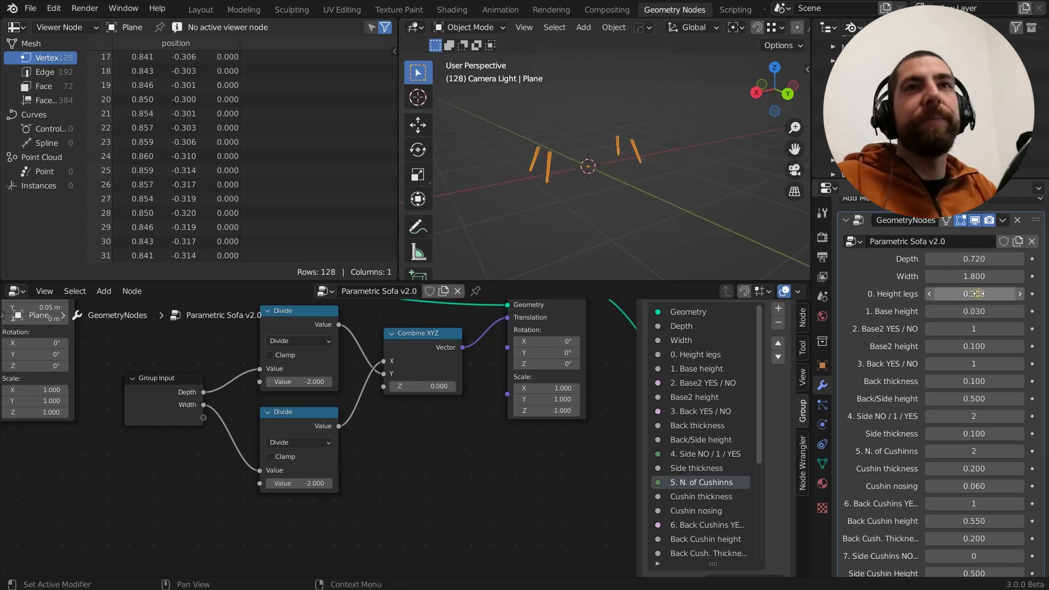
drag(978, 293, 970, 293)
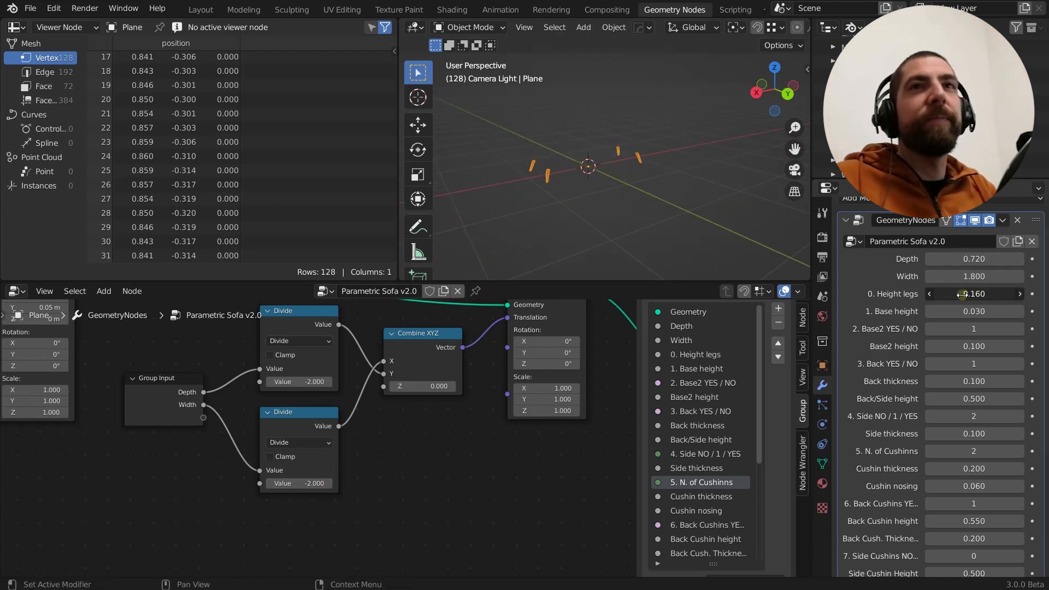
Preview the output of the Set Material node that follows the second Join Geometry
scroll(453, 494, down, 4)
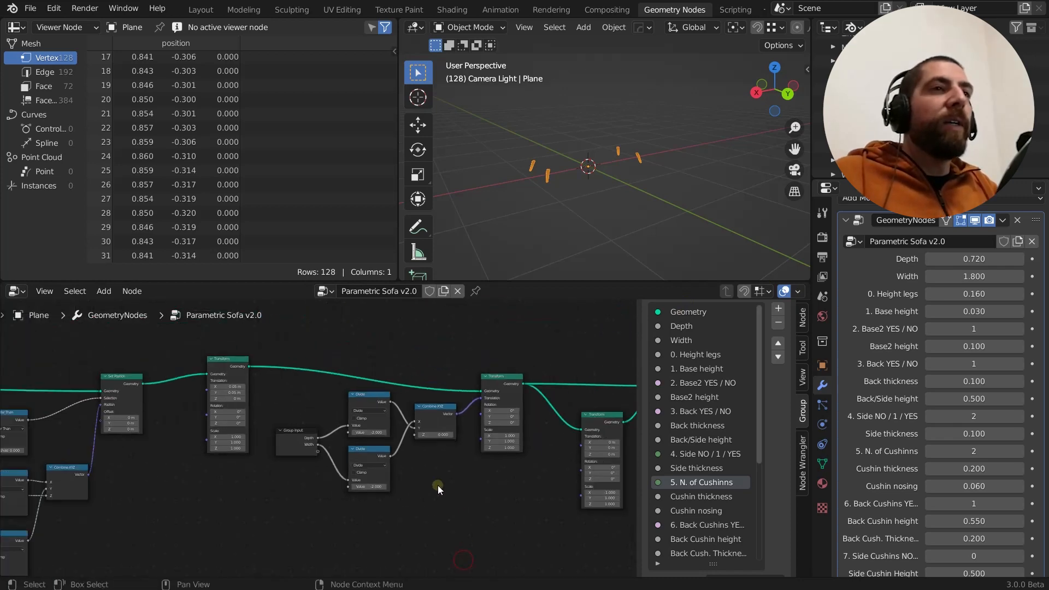
scroll(438, 485, down, 3)
middle_drag(437, 485, 299, 515)
scroll(295, 386, up, 3)
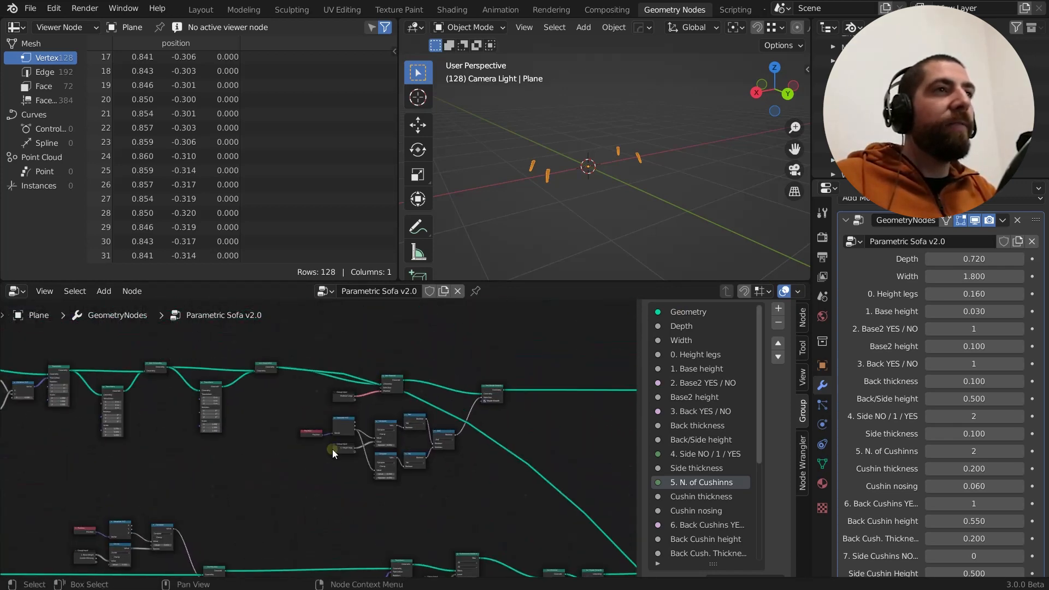
scroll(389, 391, up, 5)
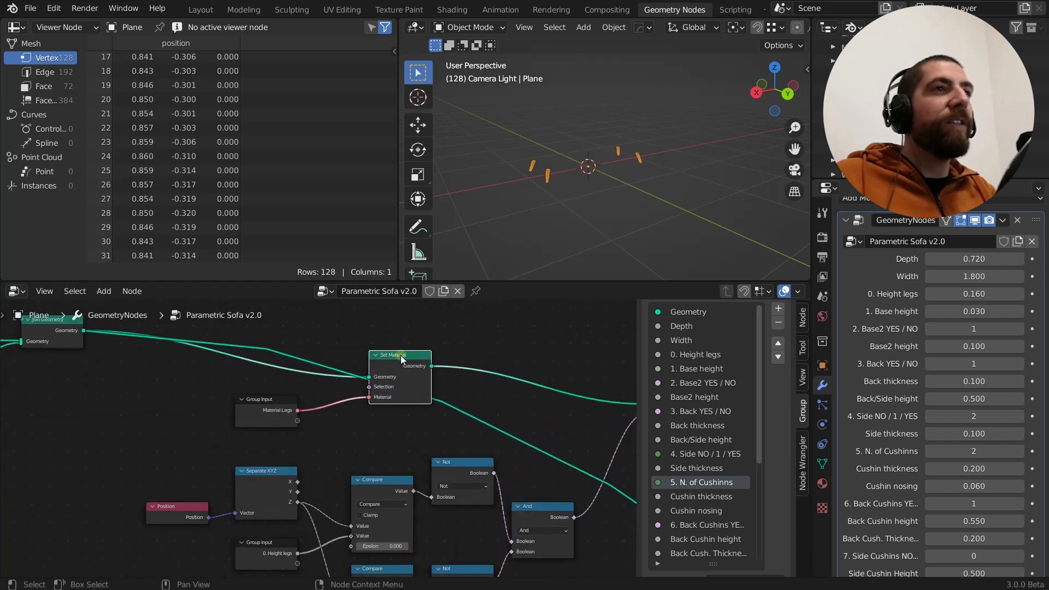
scroll(401, 355, up, 2)
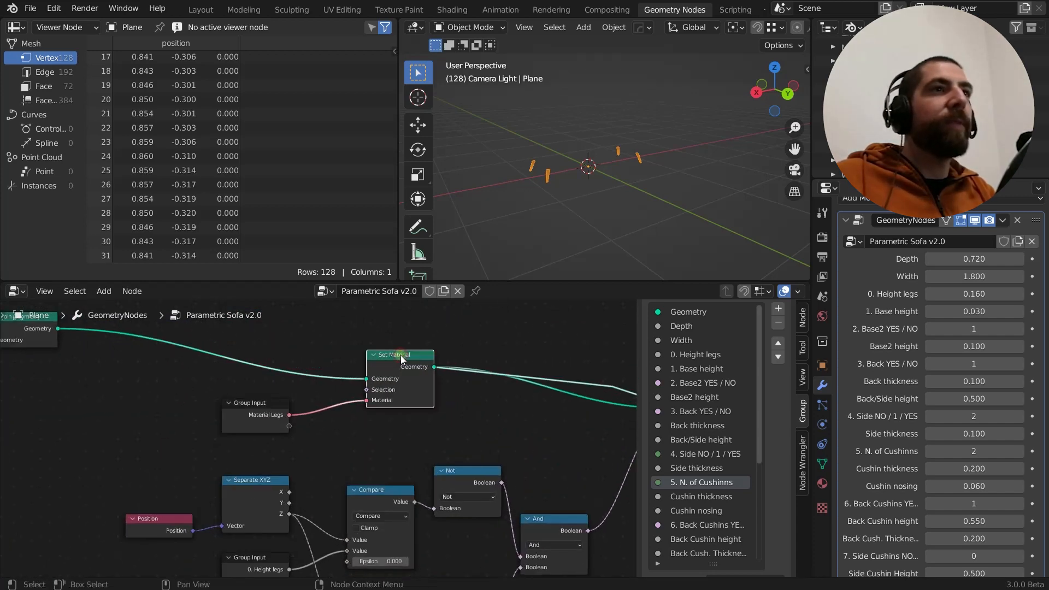
middle_drag(401, 355, 377, 353)
scroll(377, 353, down, 2)
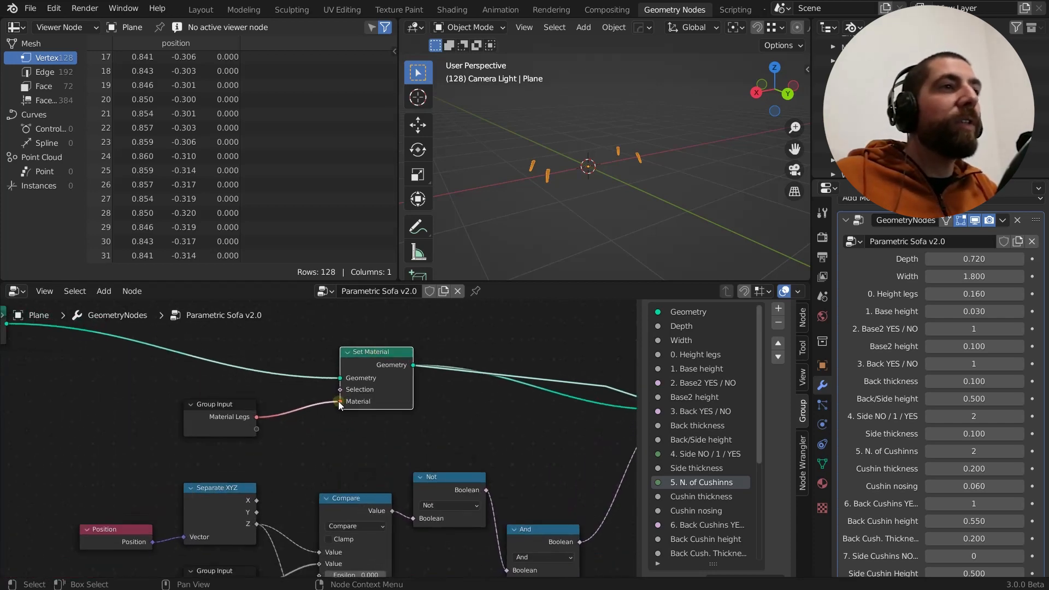
Disconnect Material Legs from the Set Material node to show its own material field, and reconnect it to the Material input
drag(339, 401, 313, 401)
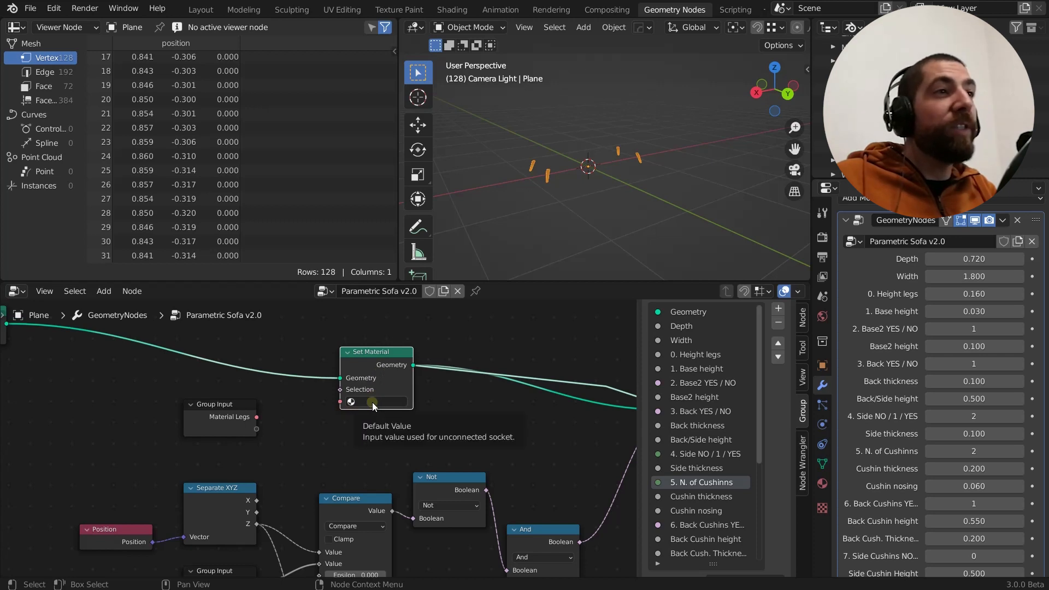
click(222, 408)
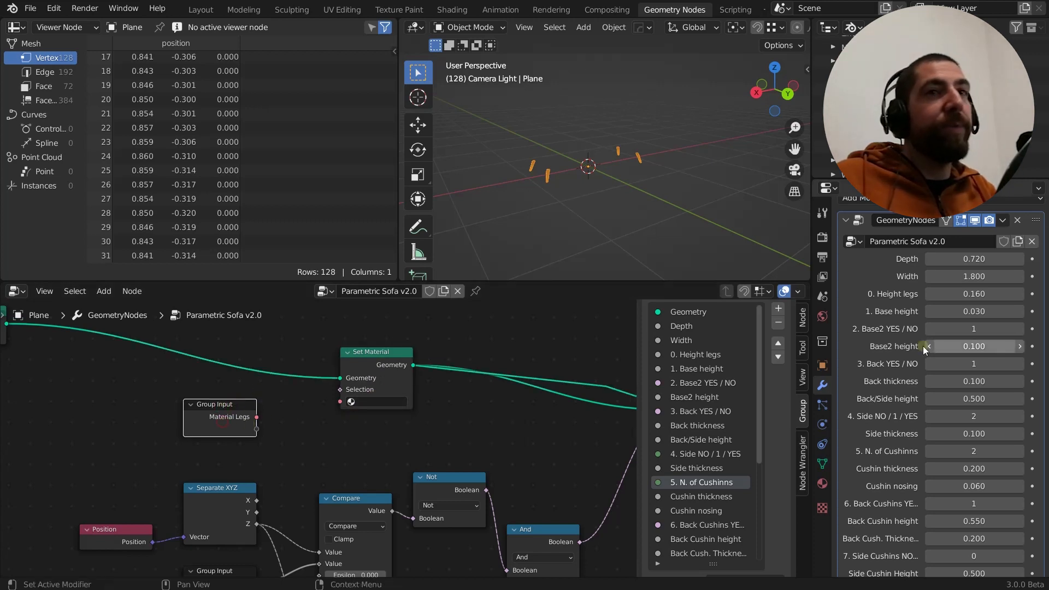
scroll(929, 395, down, 9)
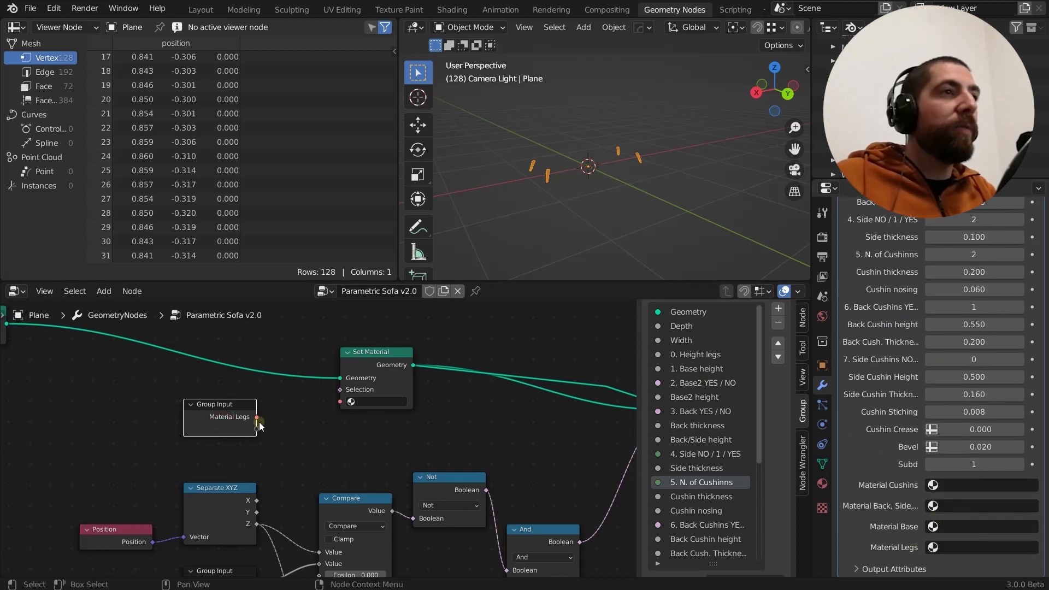
drag(263, 418, 339, 401)
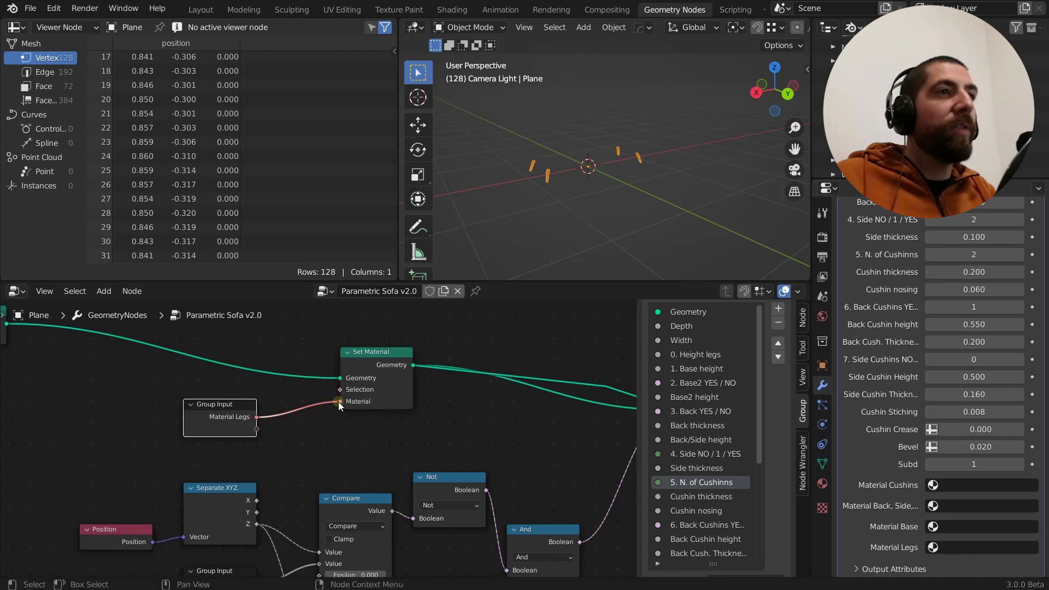
Examine the Set Material node's Selection and Material inputs and how its output leads to Set Shade Smooth
scroll(356, 394, up, 1)
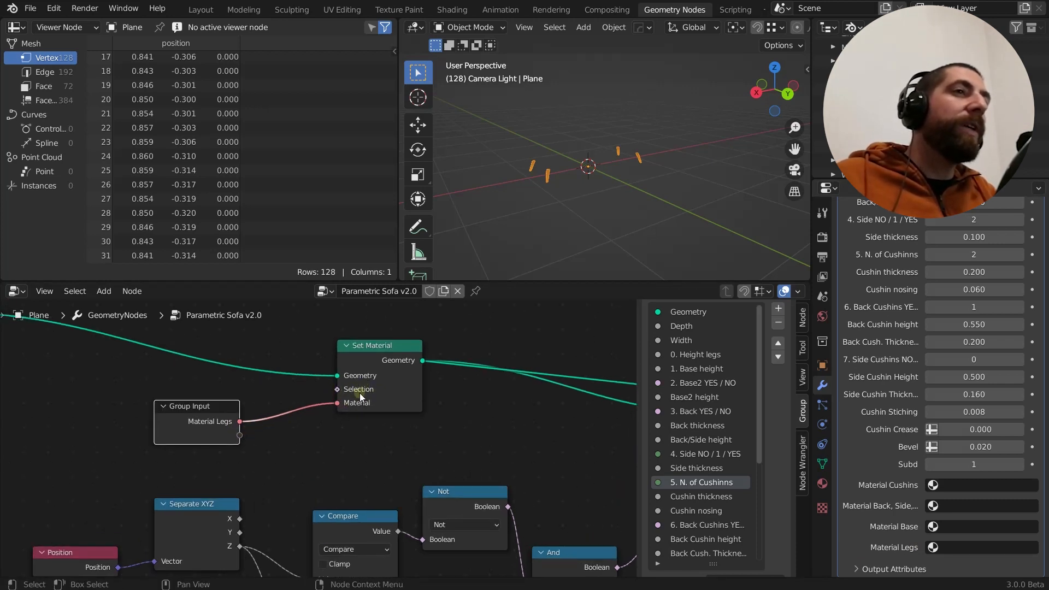
scroll(360, 392, down, 3)
scroll(360, 392, up, 2)
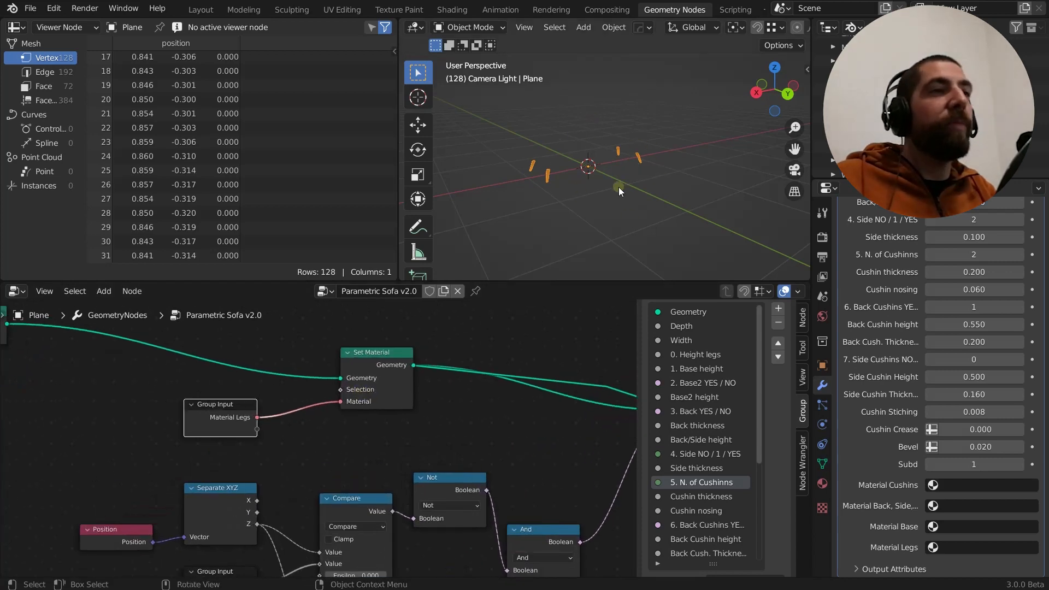
scroll(431, 412, up, 2)
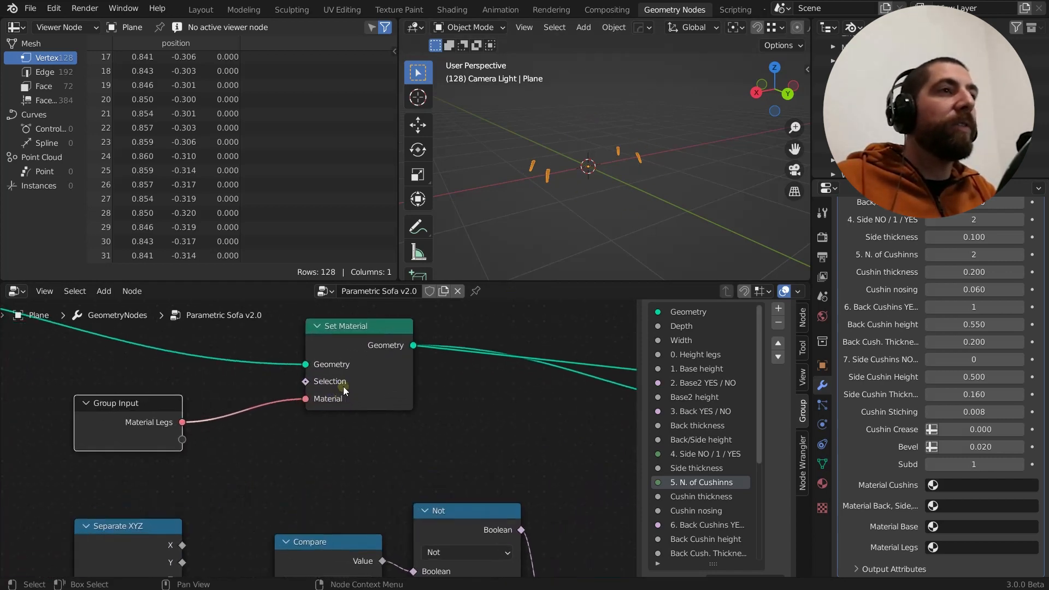
scroll(313, 382, down, 1)
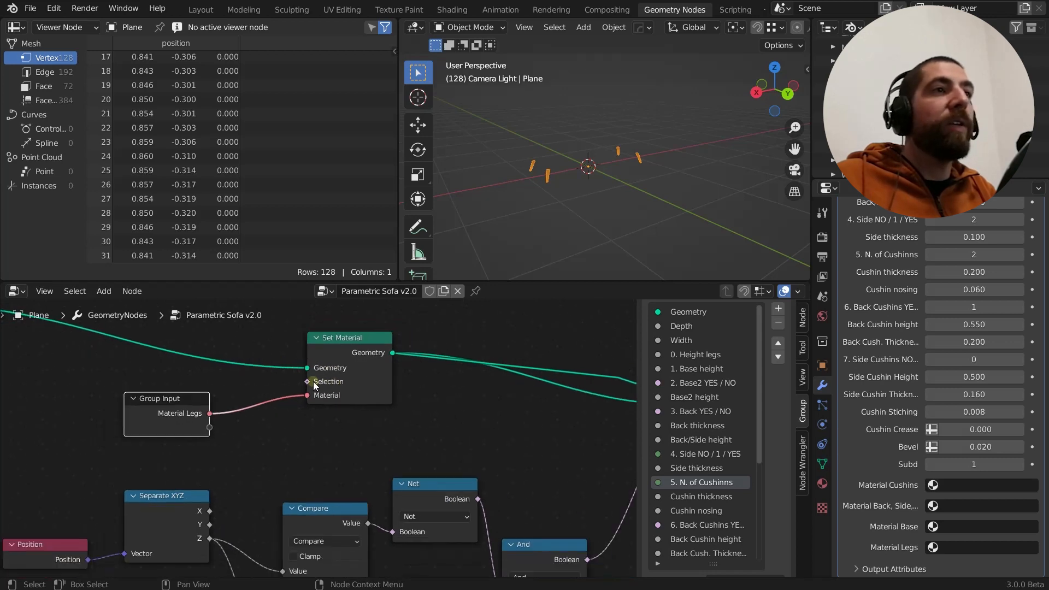
middle_drag(376, 394, 258, 385)
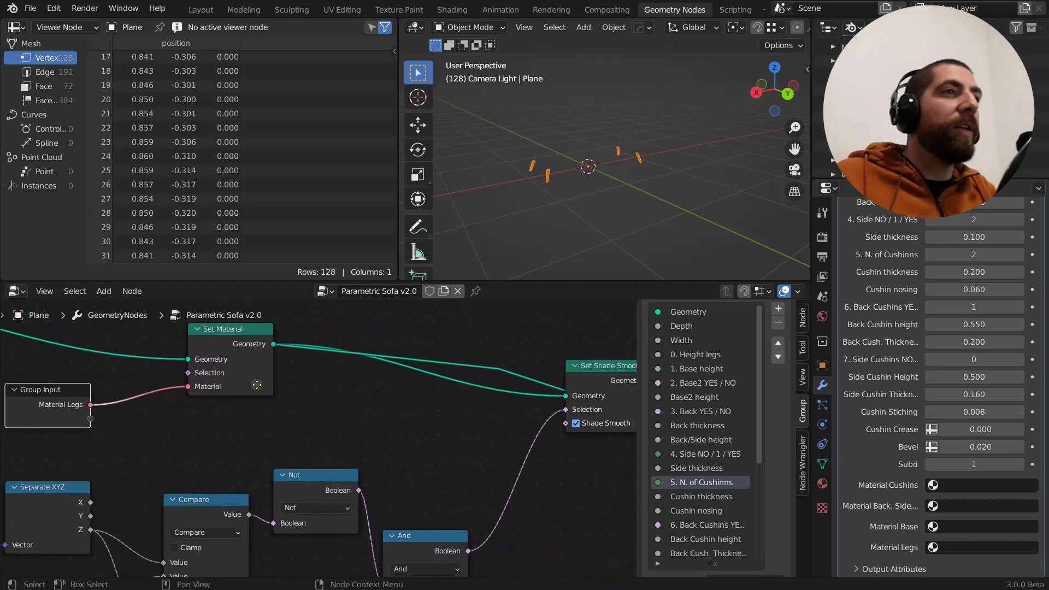
scroll(257, 384, down, 3)
Look through the materials available for the modifier's Material Legs parameter without assigning one
middle_drag(323, 396, 273, 391)
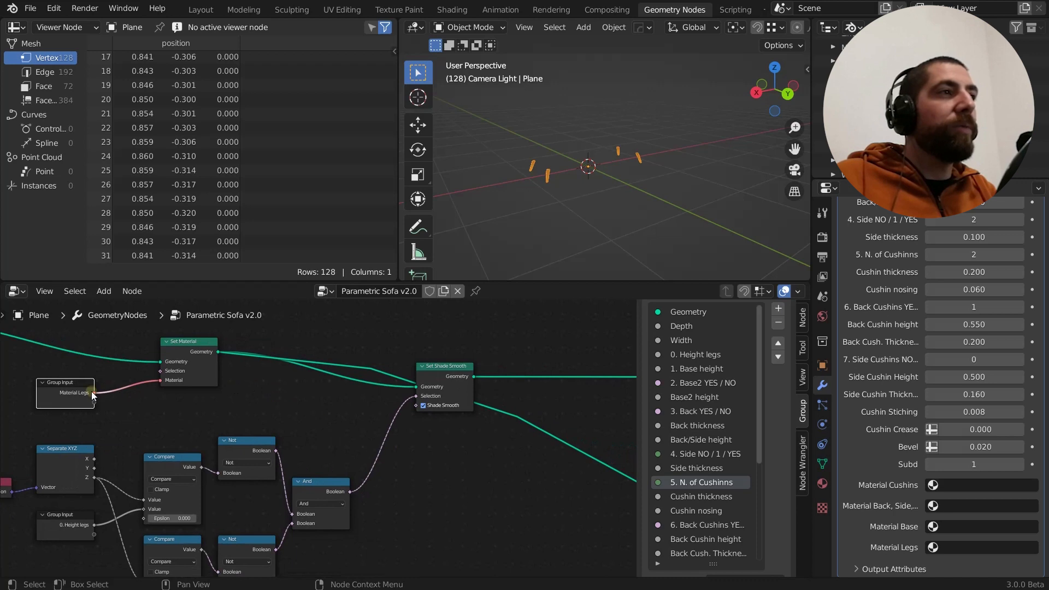
click(985, 546)
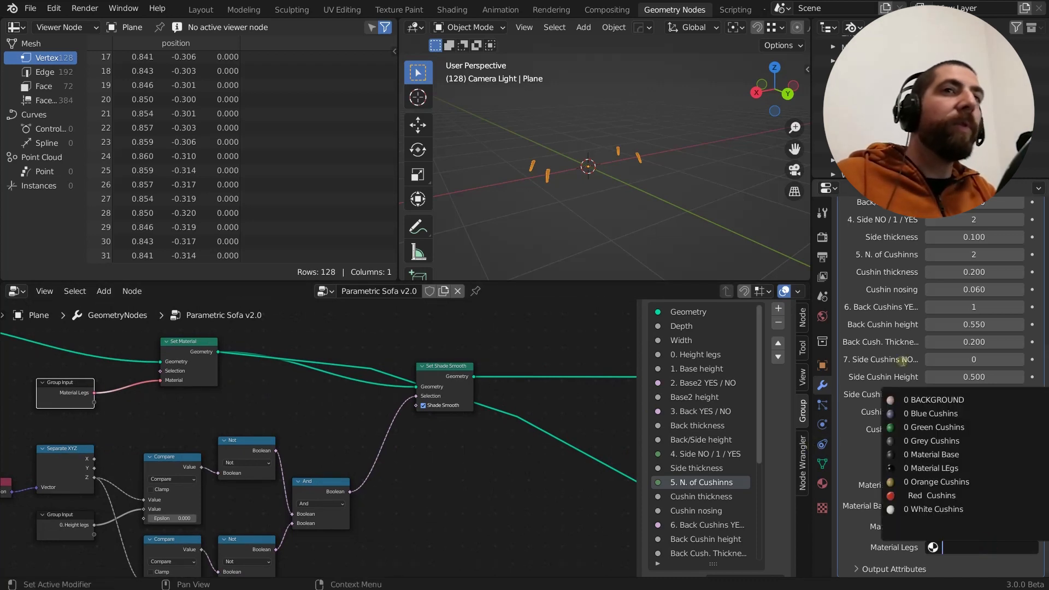
click(557, 413)
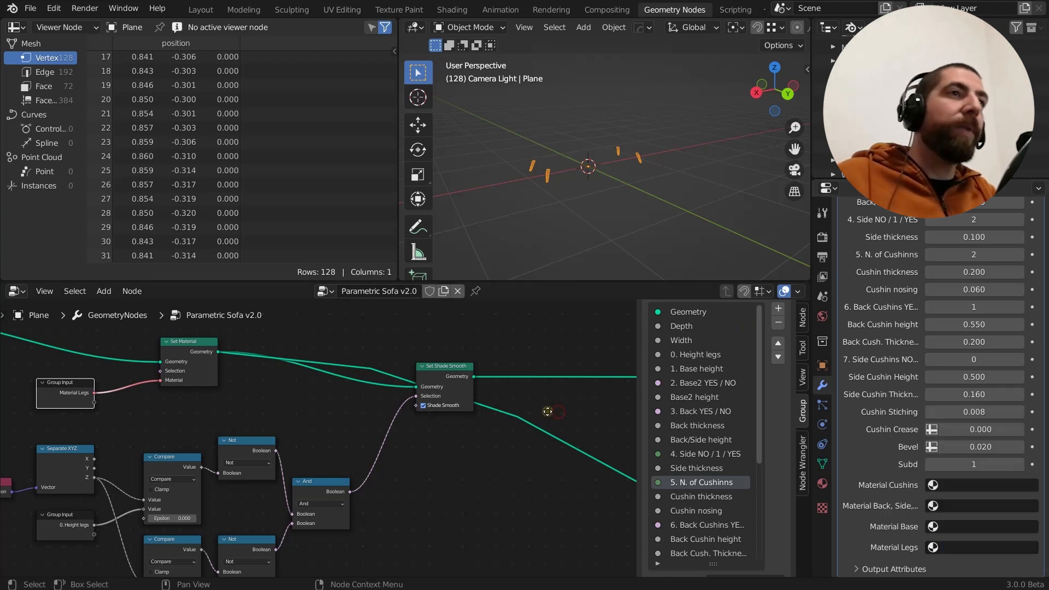
Preview the Set Shade Smooth node's output and examine the leg shading up close in a widened 3D viewport
scroll(399, 383, up, 2)
click(405, 357)
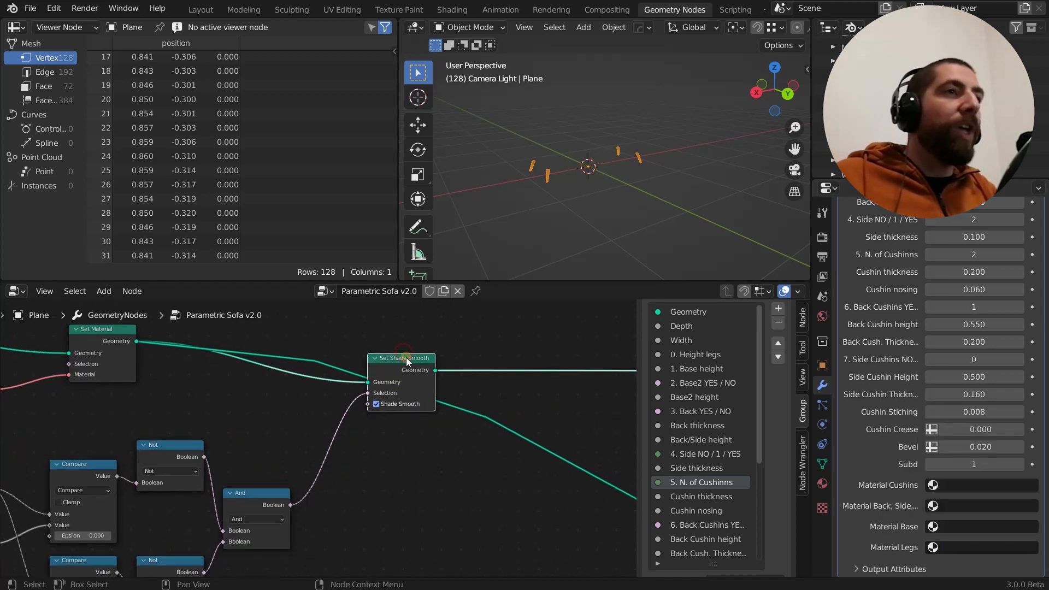
ctrl+shift+click(406, 359)
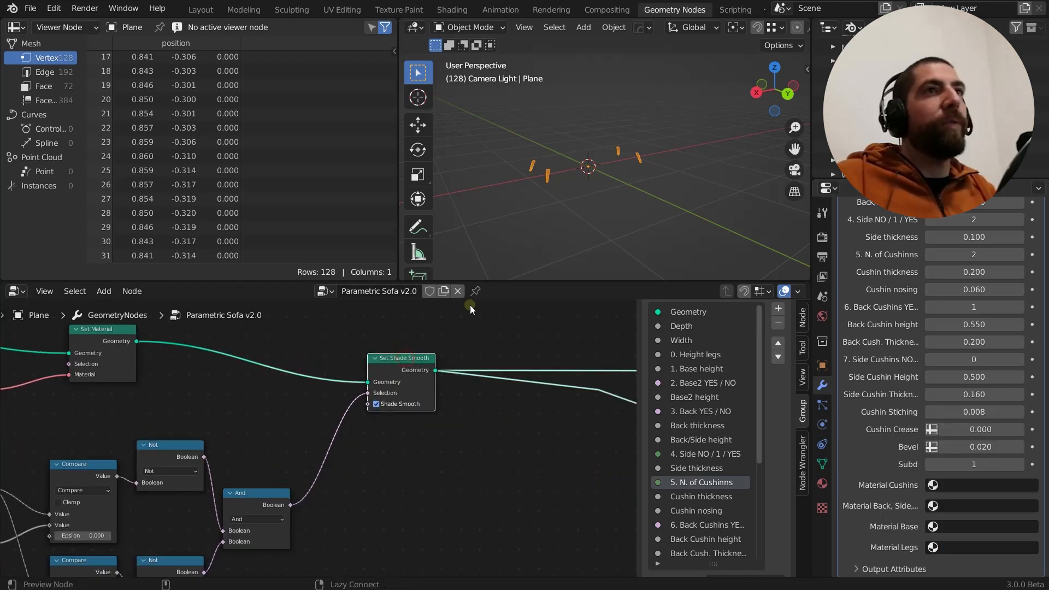
scroll(572, 164, up, 8)
scroll(546, 191, down, 3)
middle_drag(545, 187, 523, 178)
scroll(531, 188, up, 3)
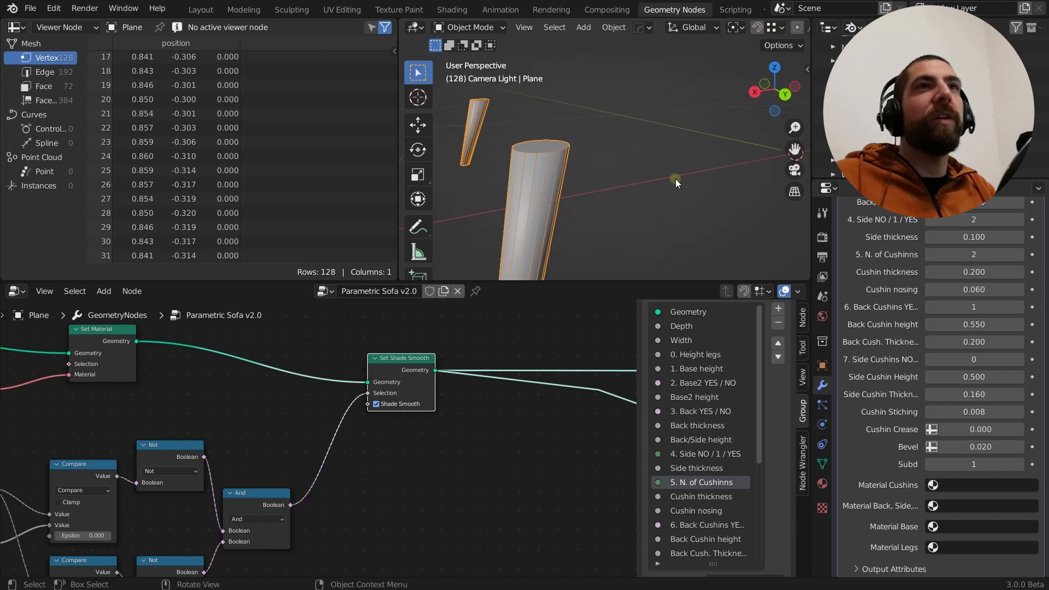
drag(397, 172, 314, 166)
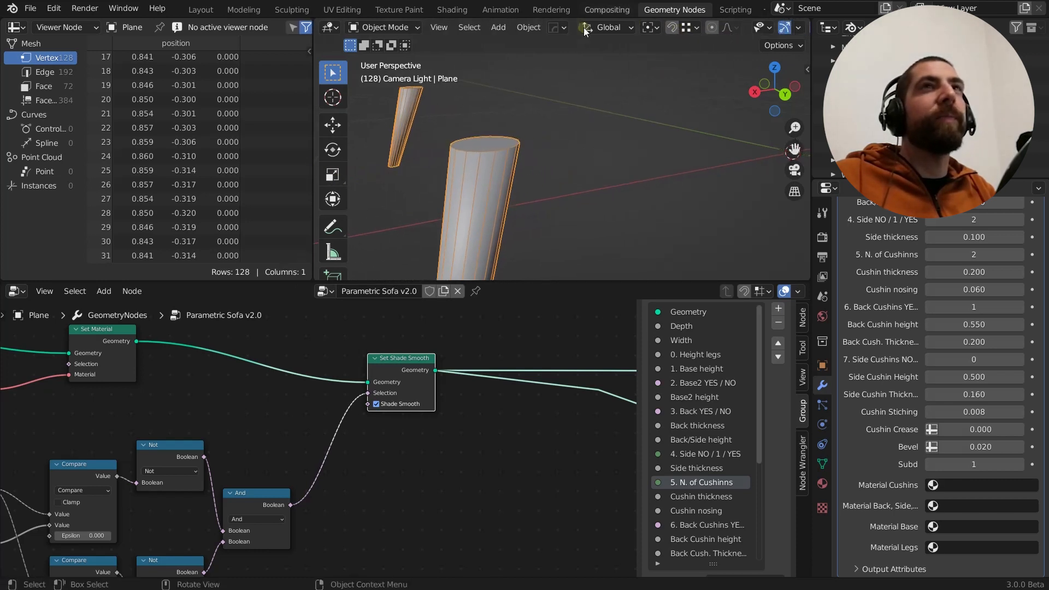
Widen the 3D viewport and turn off its wireframe overlay to show only the legs' shading
click(799, 28)
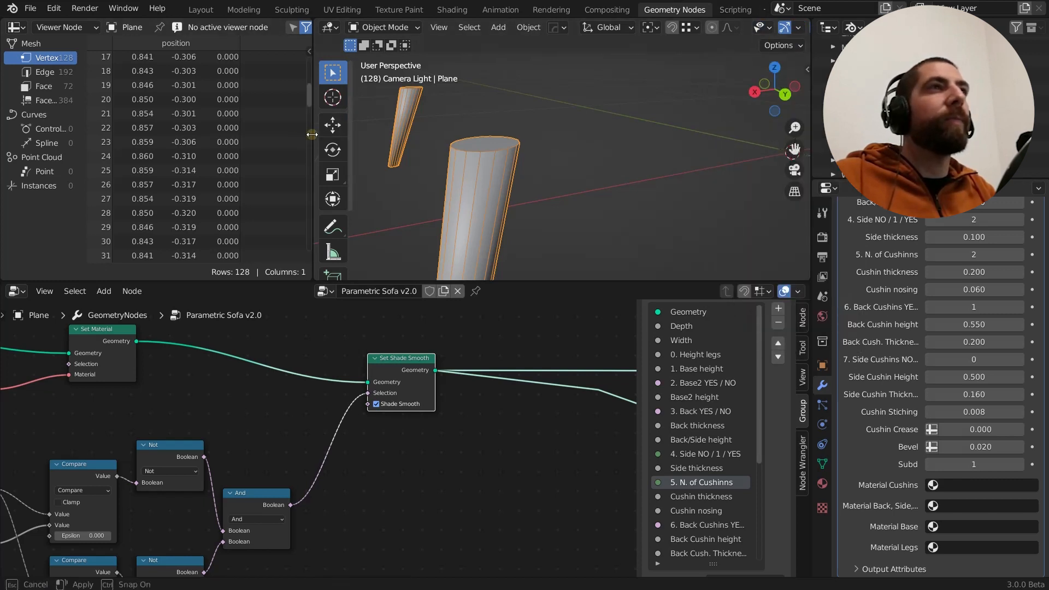
drag(314, 135, 285, 133)
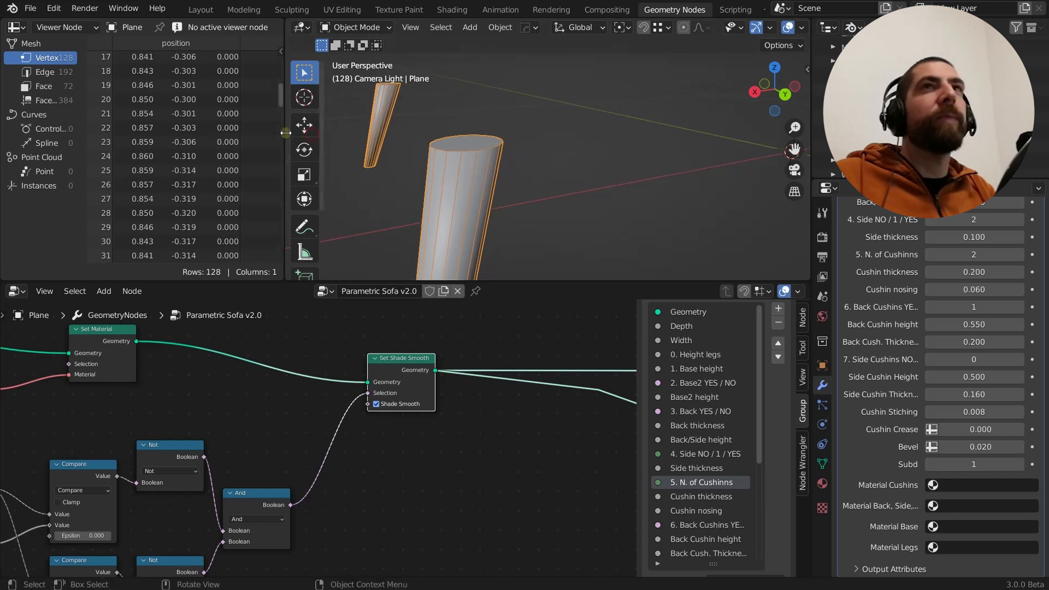
click(801, 31)
click(714, 263)
middle_drag(541, 180, 485, 133)
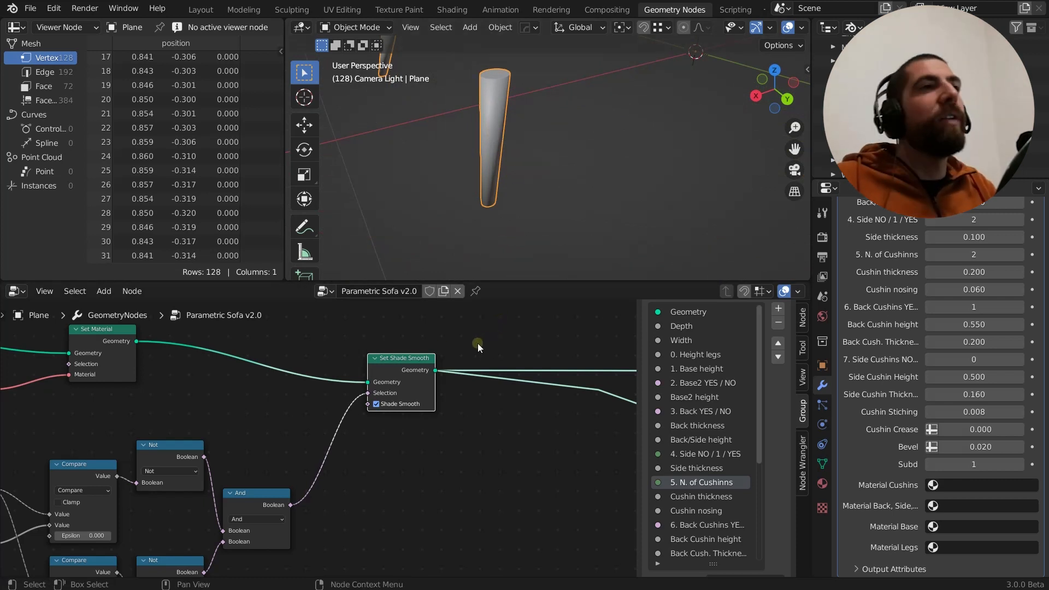
Turn off the Shade Smooth option on the Set Shade Smooth node and inspect the leg's shading
middle_drag(439, 412, 437, 355)
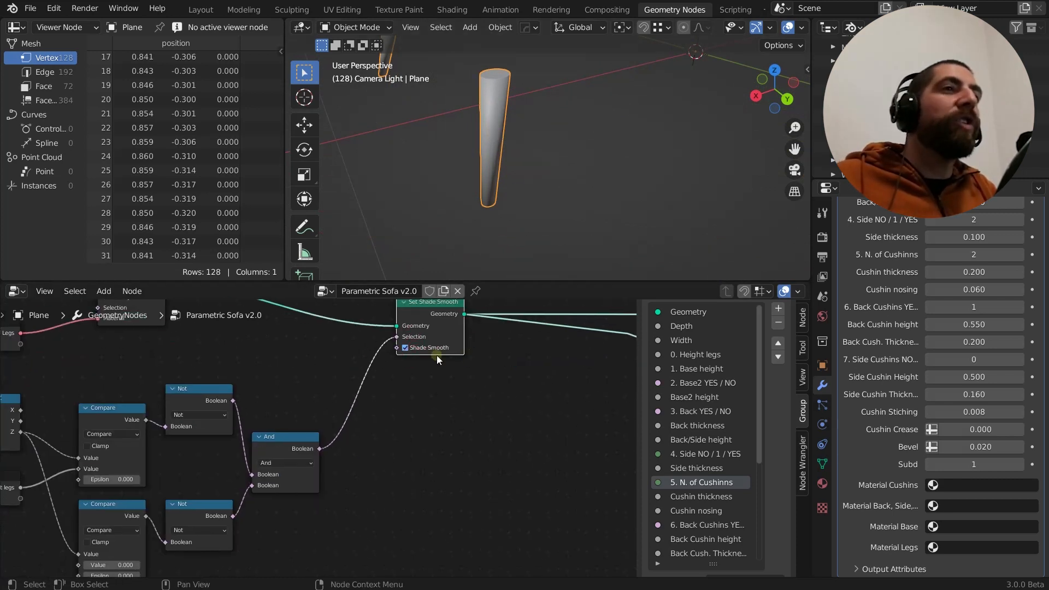
click(405, 348)
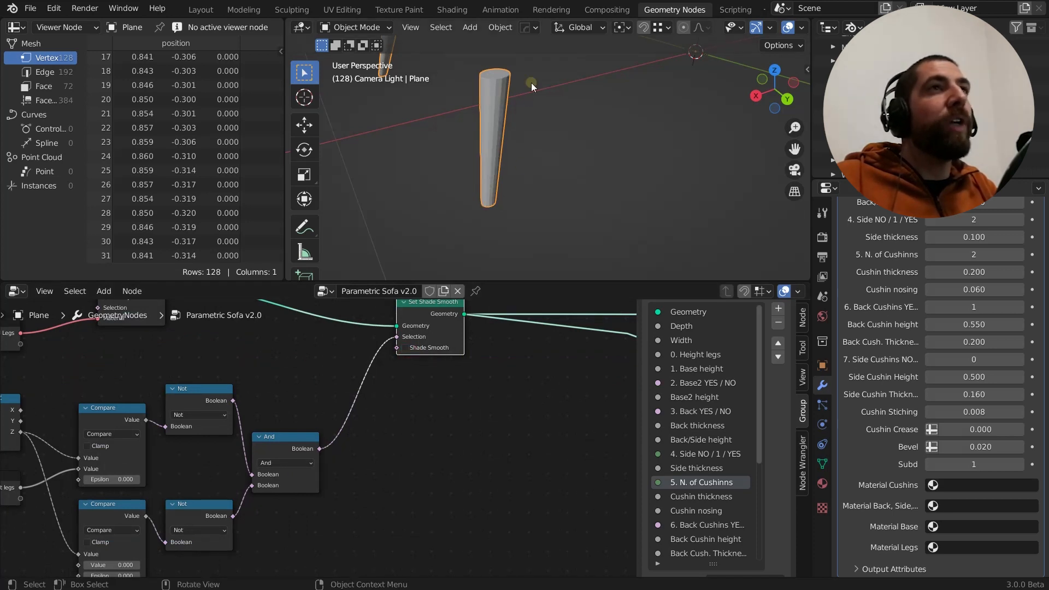
middle_drag(532, 83, 490, 99)
scroll(489, 99, down, 2)
scroll(421, 334, up, 1)
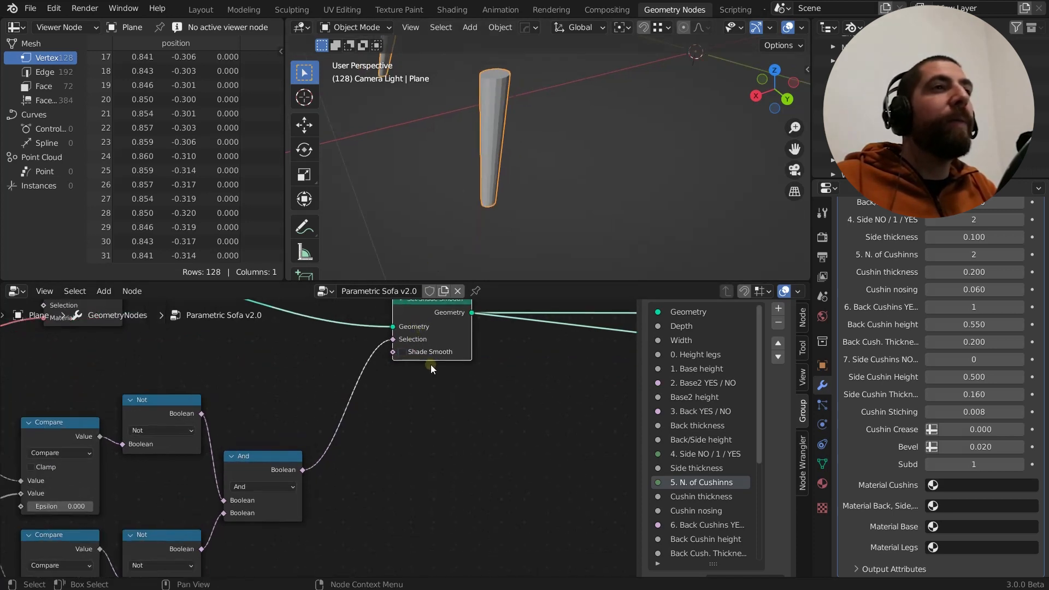
middle_drag(405, 337, 442, 373)
scroll(441, 372, up, 1)
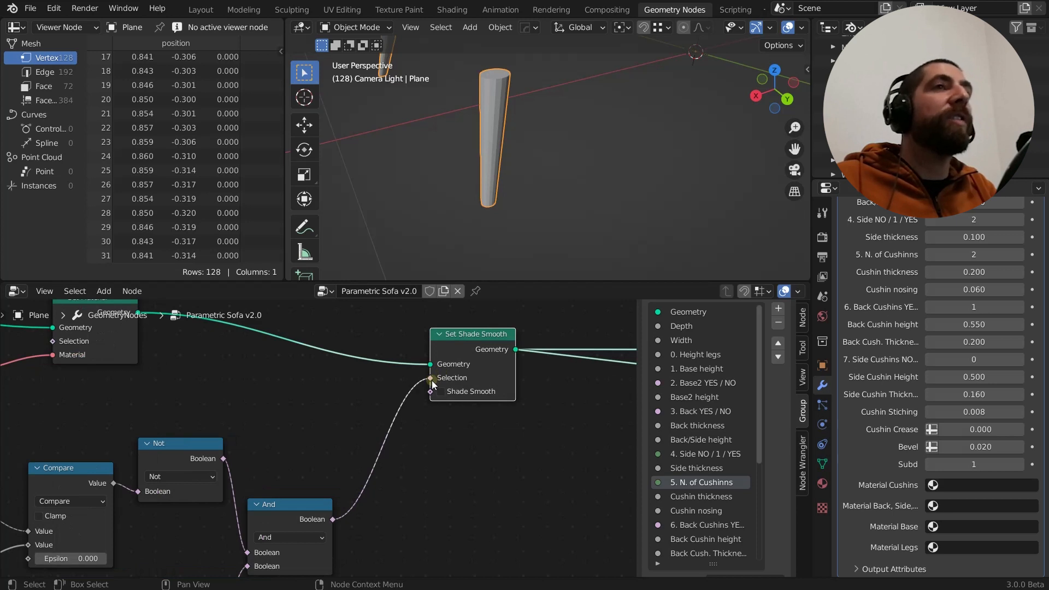
mouse_move(487, 137)
middle_down()
mouse_move(461, 130)
mouse_move(467, 76)
mouse_move(513, 249)
mouse_move(500, 134)
mouse_move(496, 166)
mouse_move(487, 114)
mouse_move(503, 58)
mouse_move(493, 119)
middle_up()
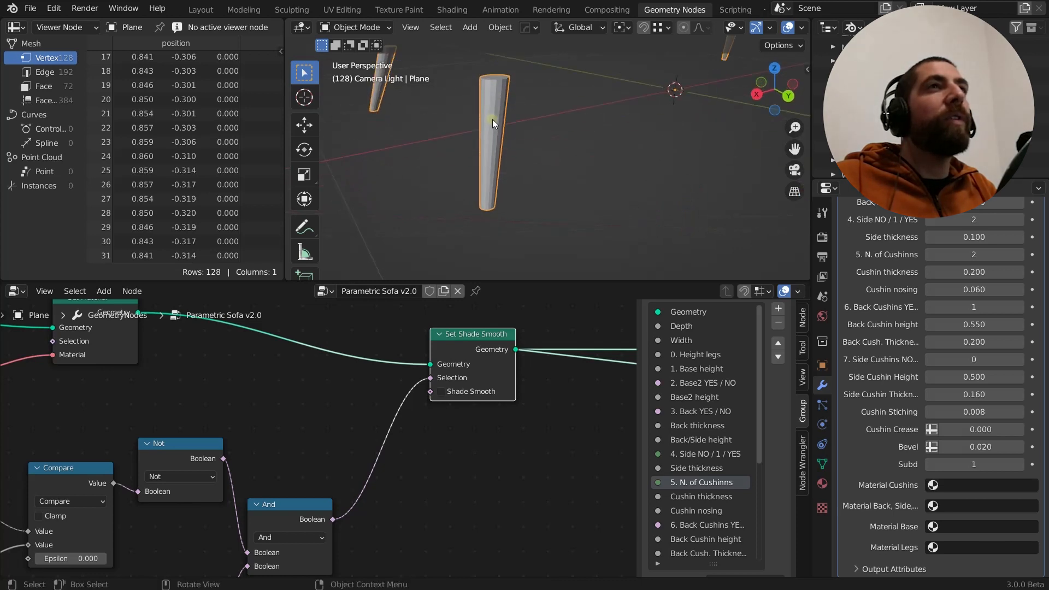
scroll(485, 341, down, 2)
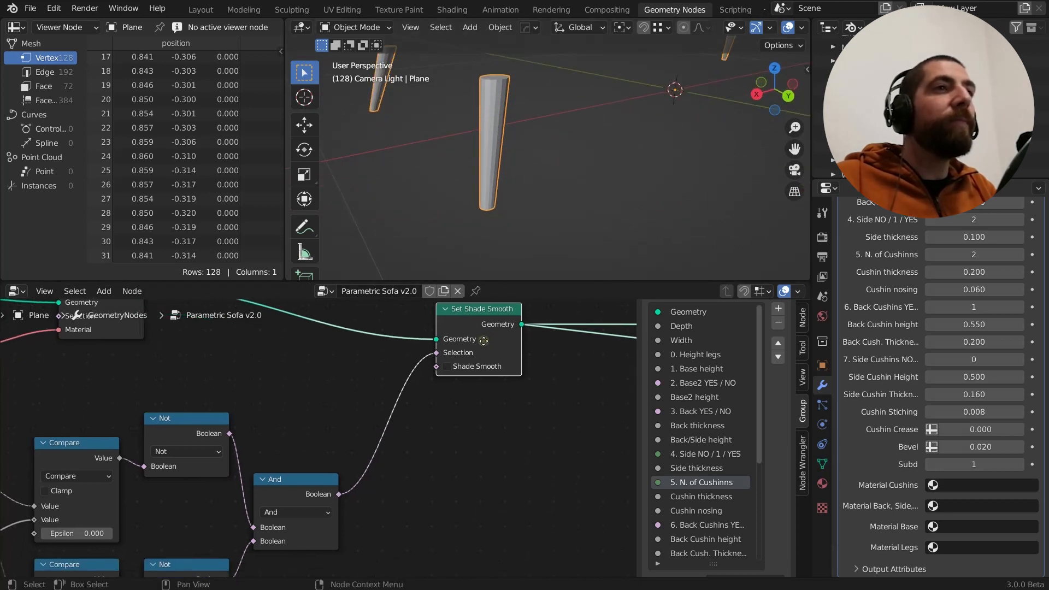
Examine the Position, Separate XYZ, Compare, Not and And nodes that feed the Selection input of Set Shade Smooth
middle_drag(449, 400, 519, 393)
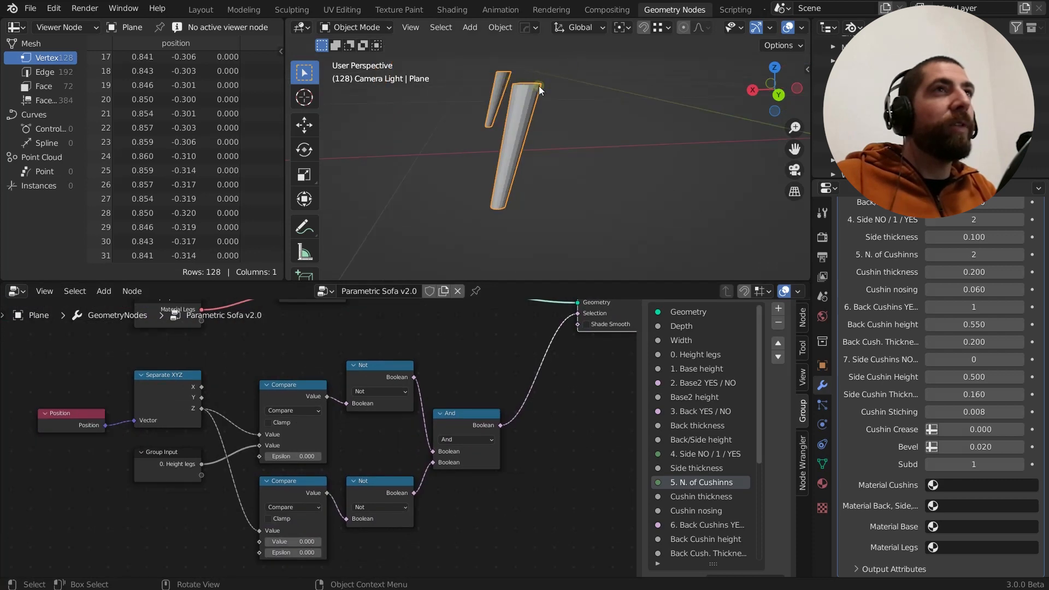
middle_drag(473, 365, 427, 387)
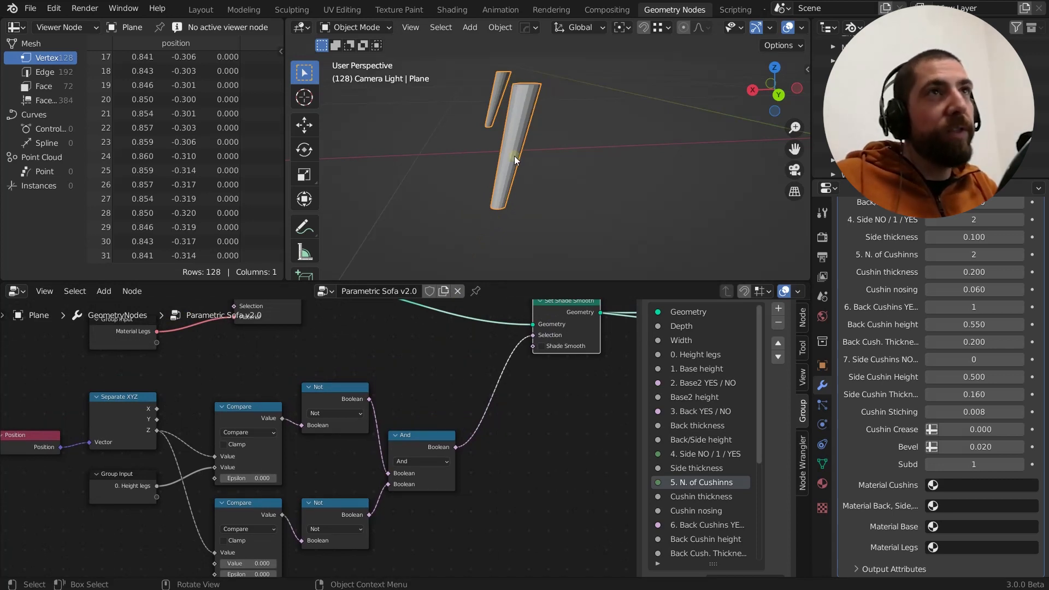
mouse_move(393, 406)
middle_down()
mouse_move(479, 388)
mouse_move(404, 395)
middle_up()
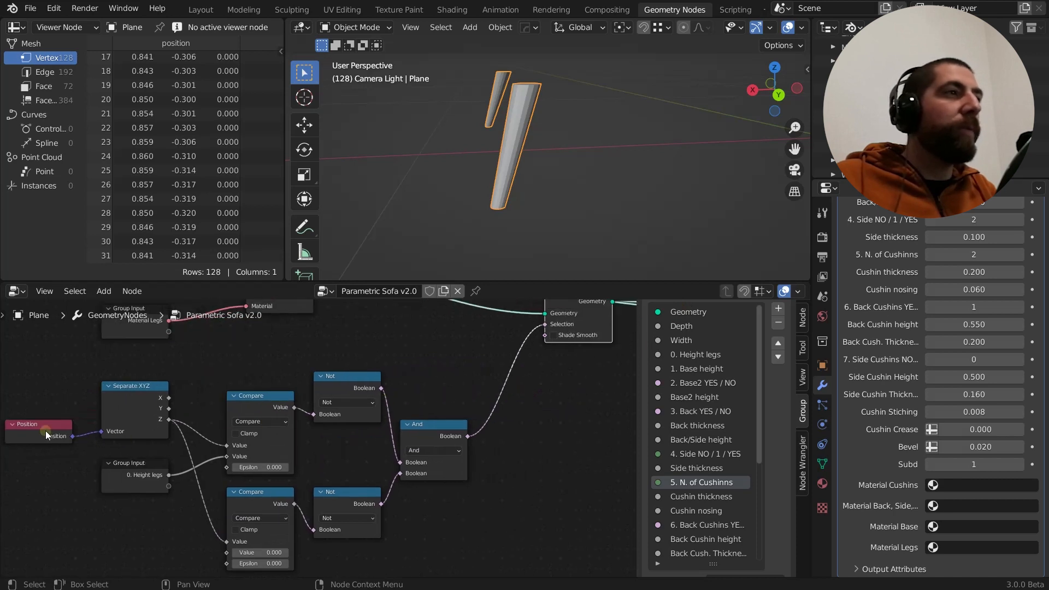
scroll(159, 415, up, 5)
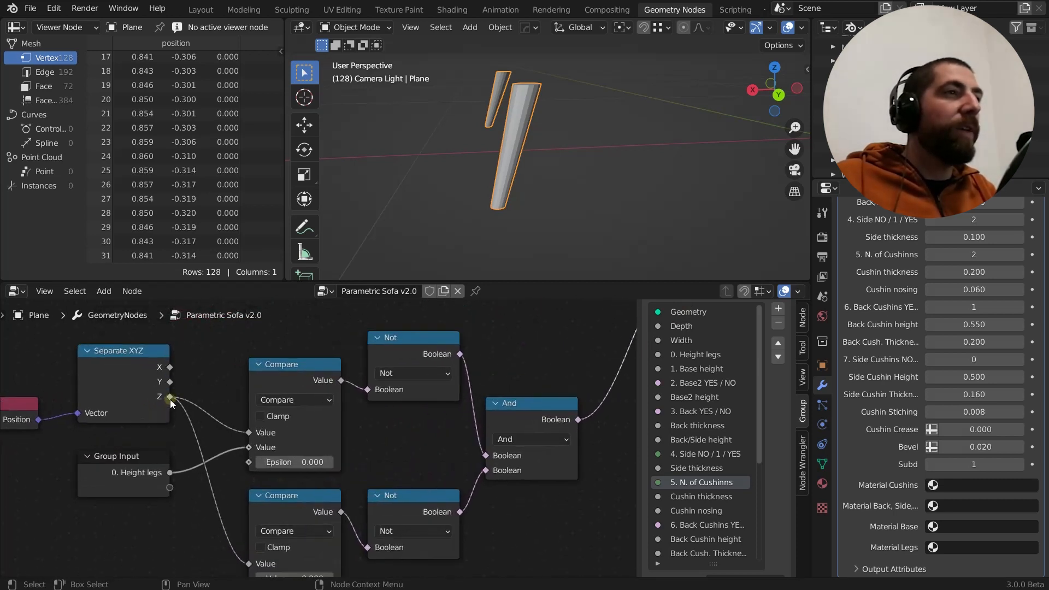
middle_drag(196, 392, 171, 355)
scroll(190, 363, down, 2)
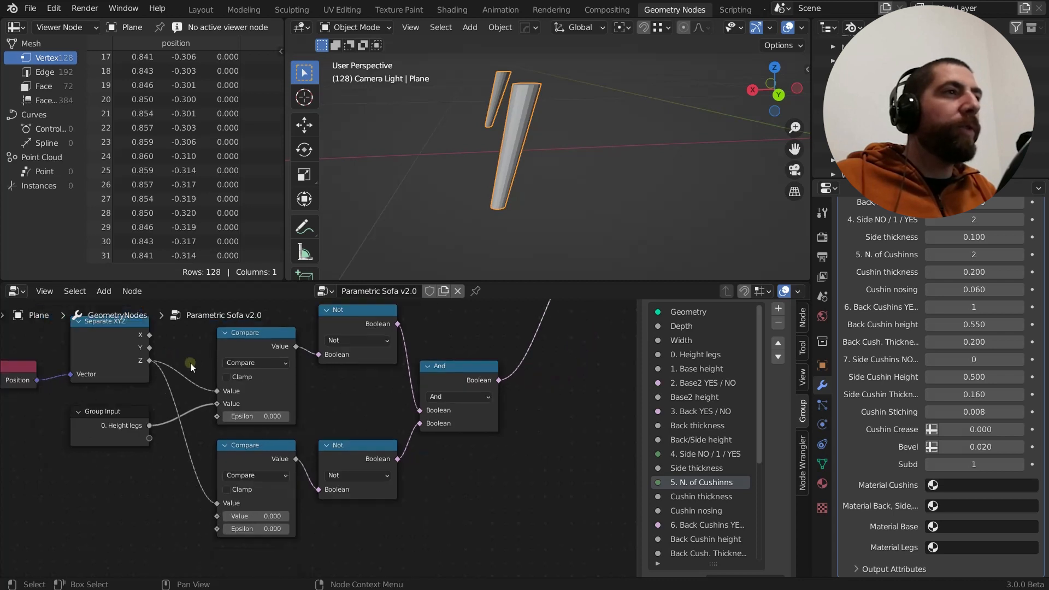
Inspect the leg's bottom and top ends and compare them with the vertex Z positions in the spreadsheet
mouse_move(507, 220)
middle_down()
mouse_move(513, 170)
mouse_move(497, 205)
middle_up()
shift+right_drag(484, 206, 490, 214)
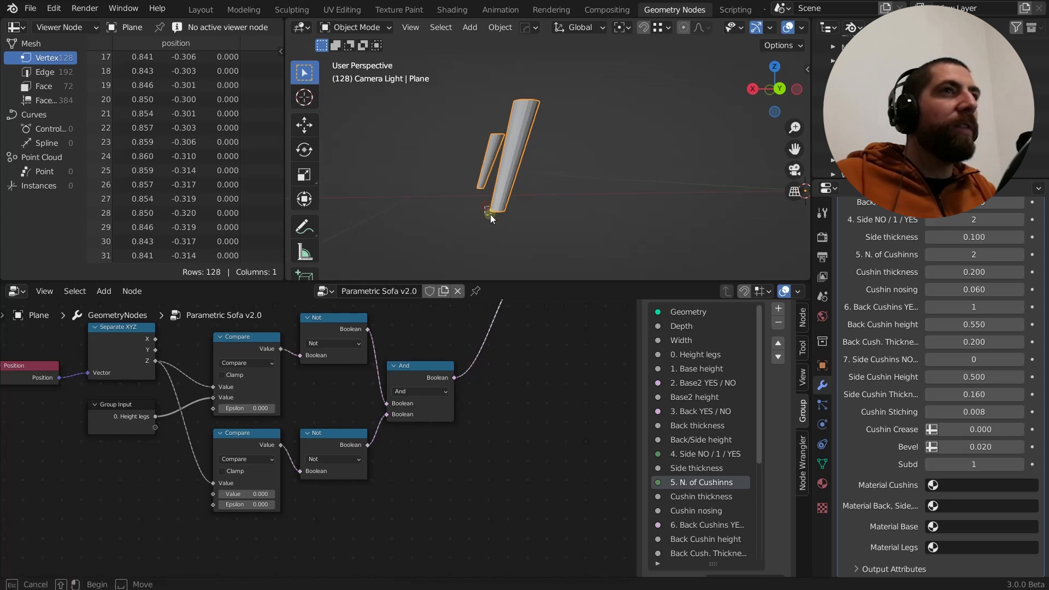
drag(512, 217, 513, 217)
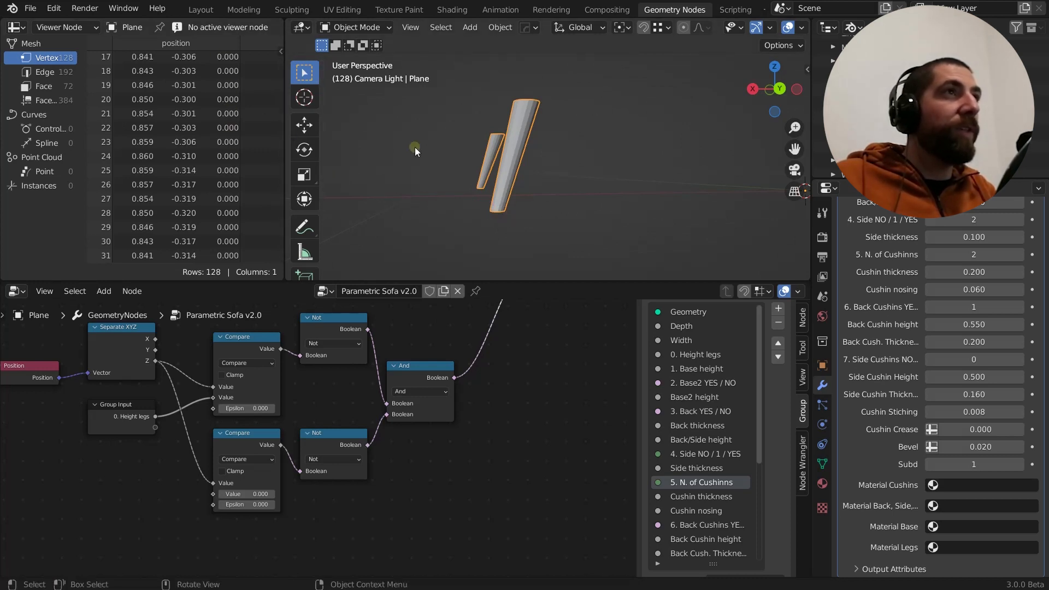
middle_drag(534, 123, 540, 101)
drag(541, 100, 496, 90)
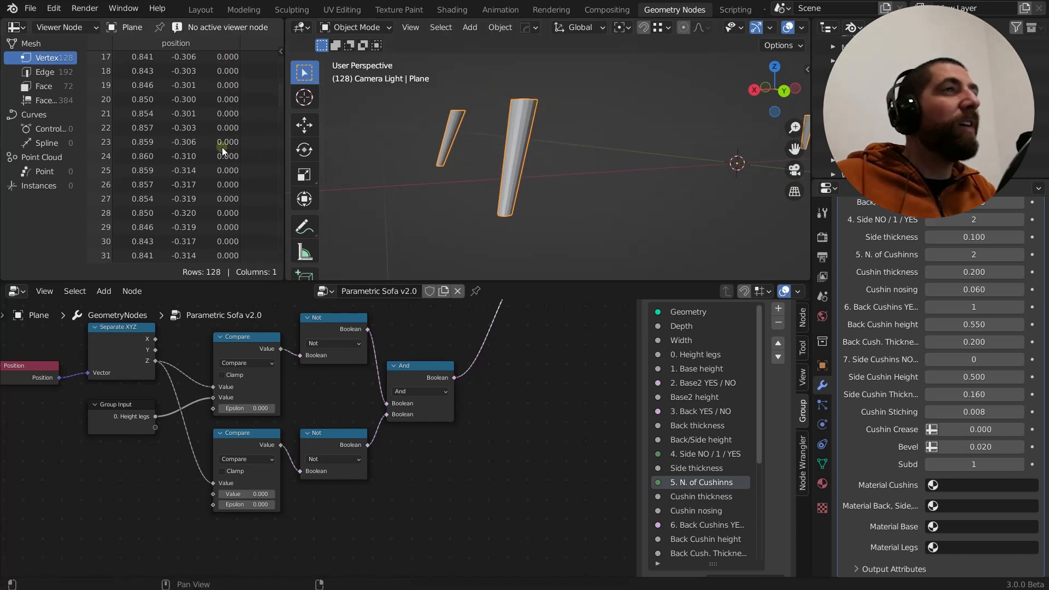
scroll(222, 146, down, 4)
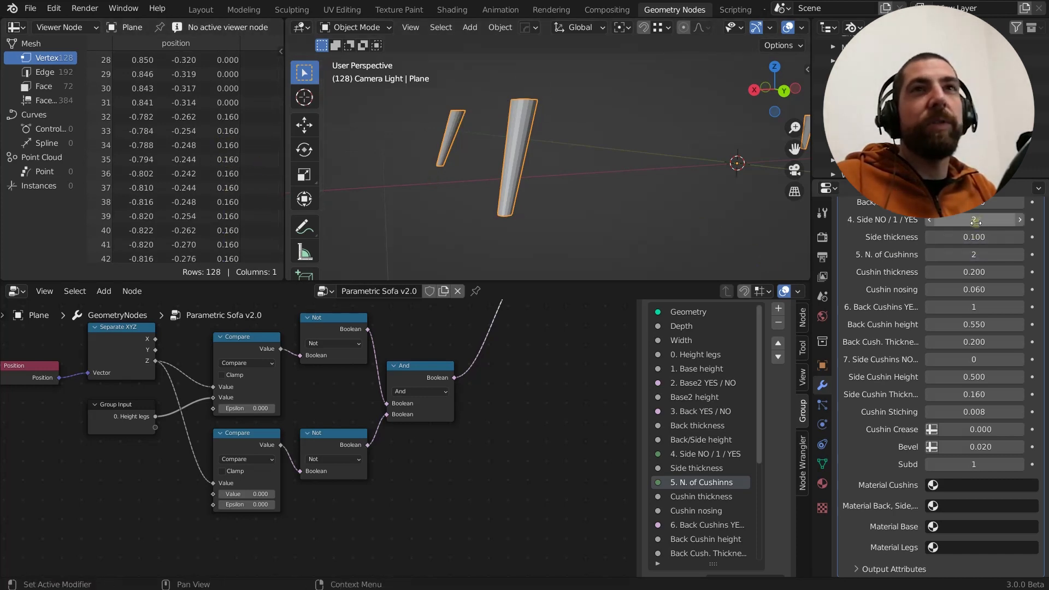
Lower the modifier's 0. Height legs parameter to 0.020 and raise it to 0.170 to compare the vertex Z positions
scroll(976, 221, up, 10)
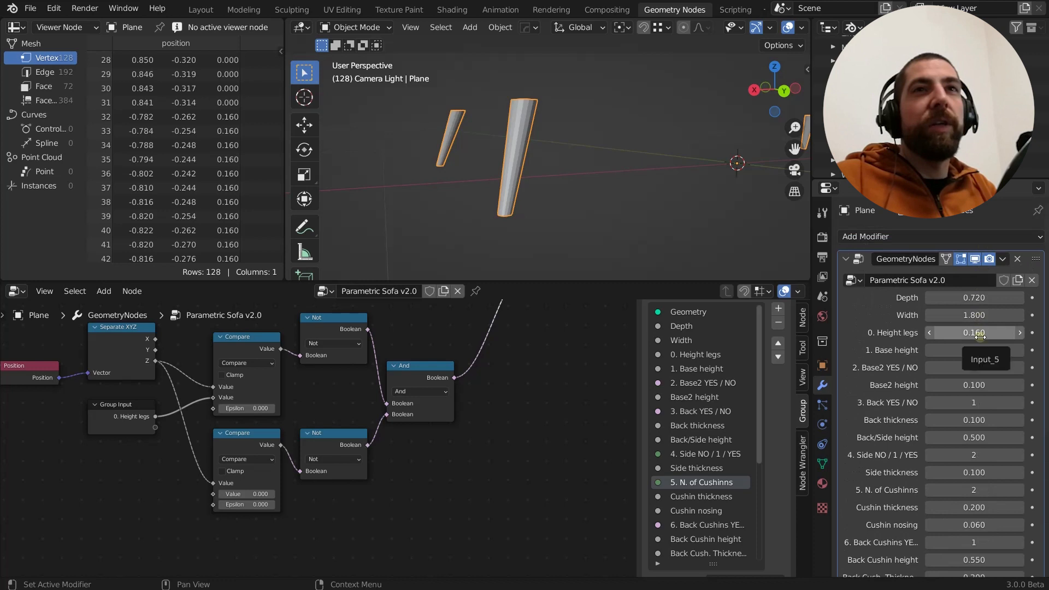
drag(980, 336, 980, 336)
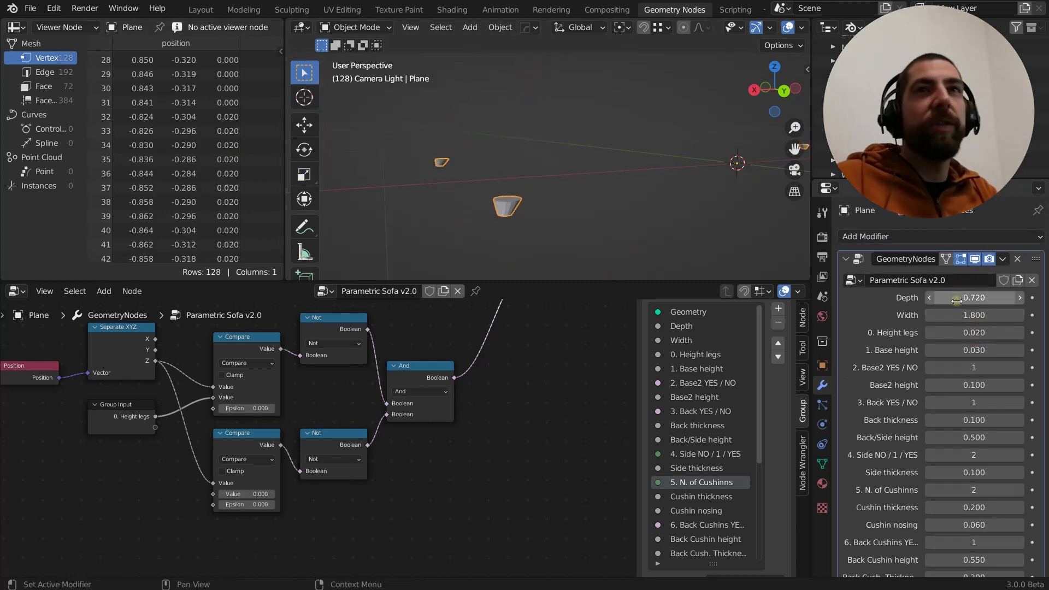
drag(977, 330, 984, 331)
drag(987, 330, 992, 330)
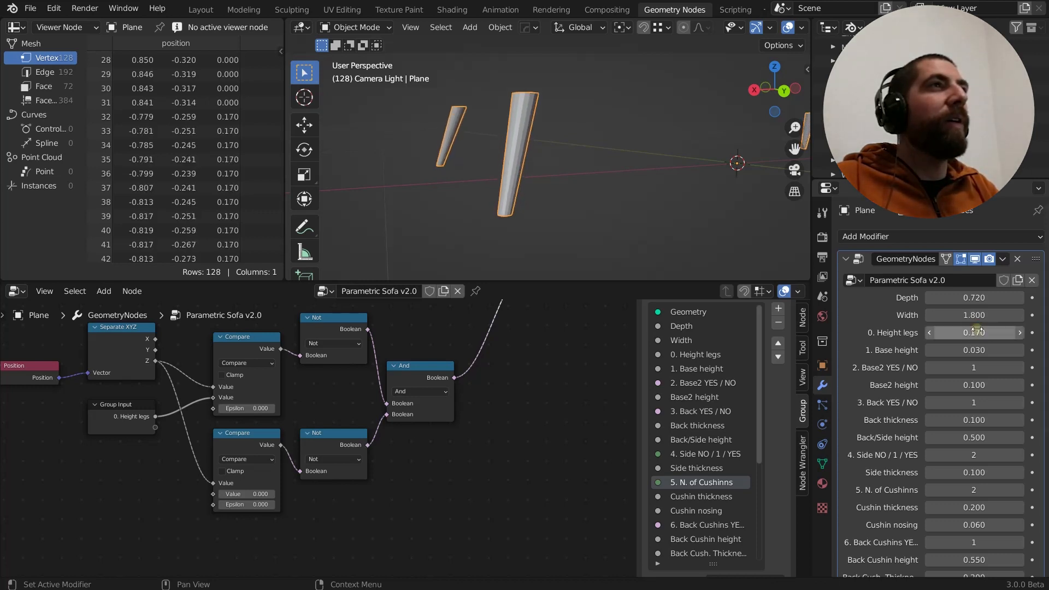
Deselect the plane and annotate two vertical lines beside the leg, with tick marks, a marked point and an epsilon sign, to explain the Compare node
scroll(193, 428, up, 3)
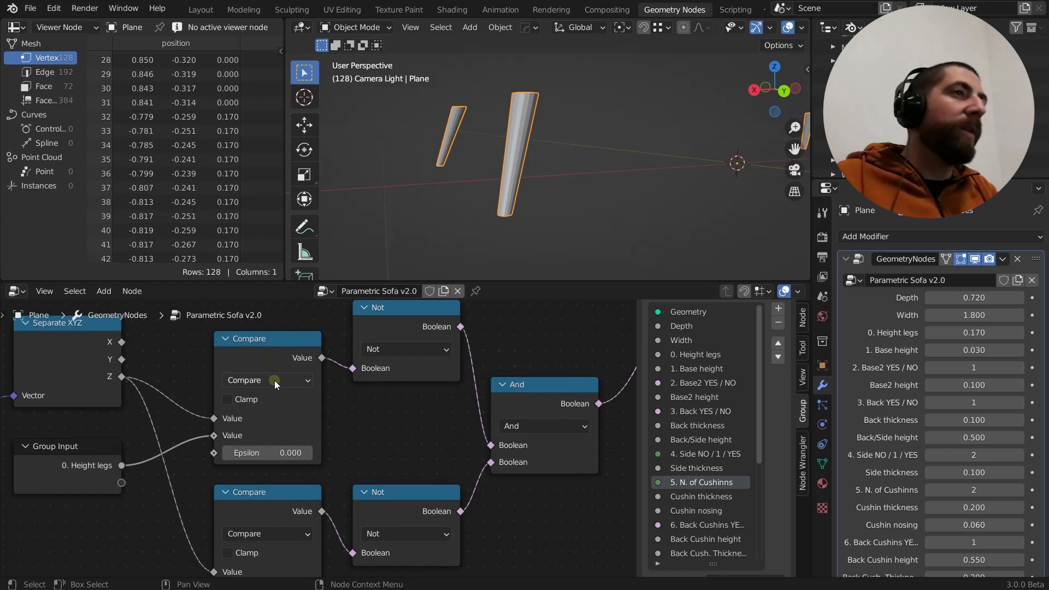
scroll(233, 417, up, 1)
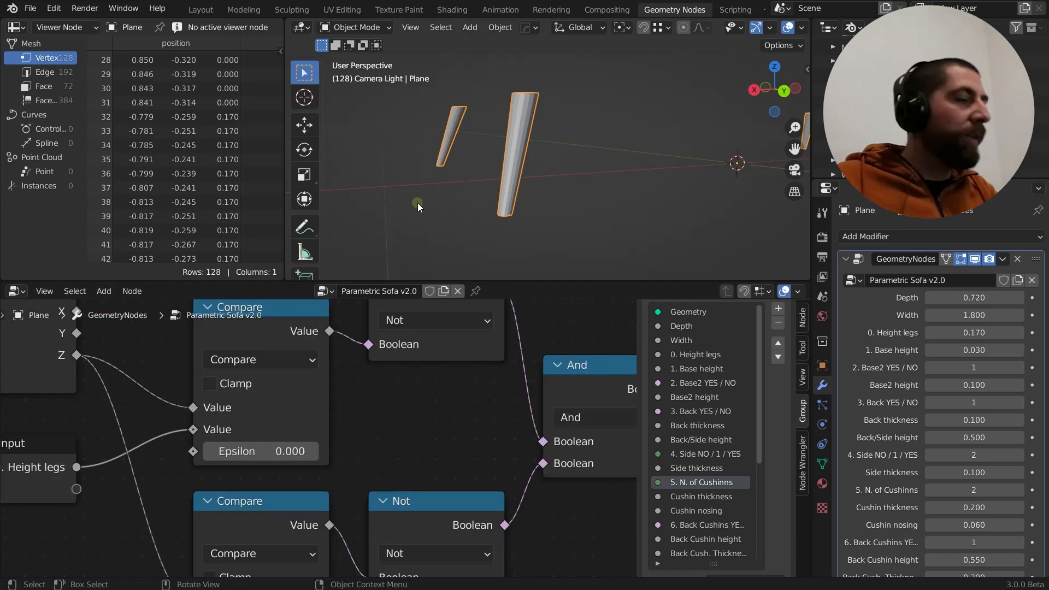
click(438, 200)
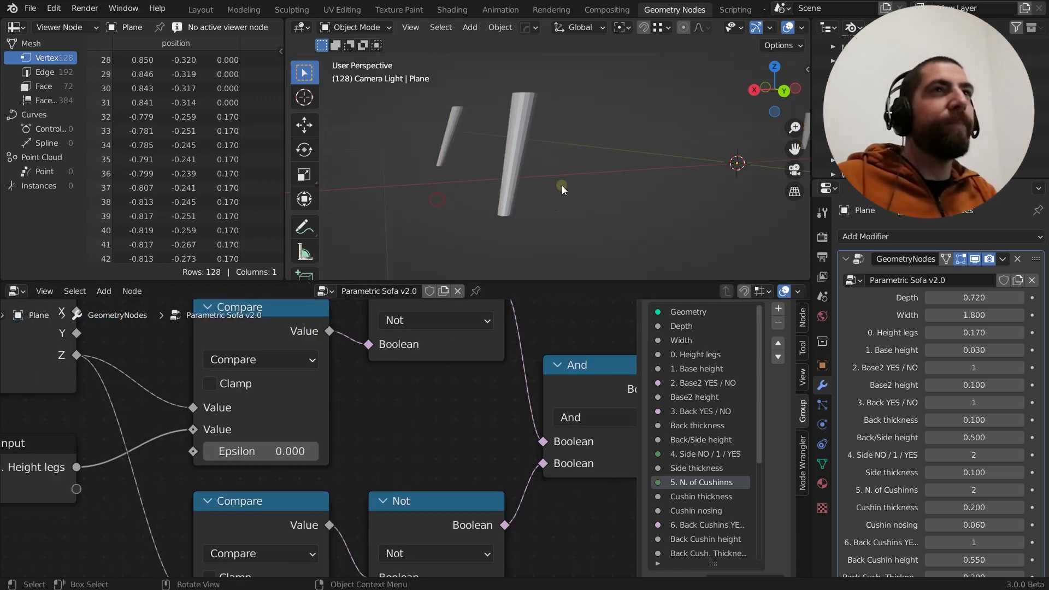
mouse_move(573, 127)
mouse_down()
mouse_move(582, 267)
mouse_move(582, 135)
mouse_up()
drag(578, 172, 586, 192)
drag(557, 122, 559, 263)
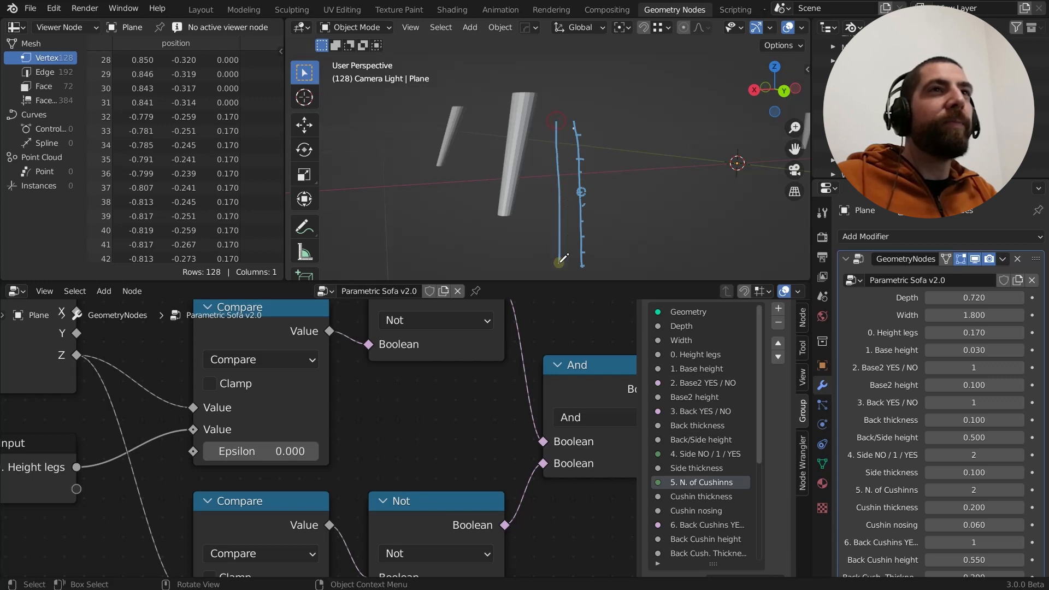
click(582, 193)
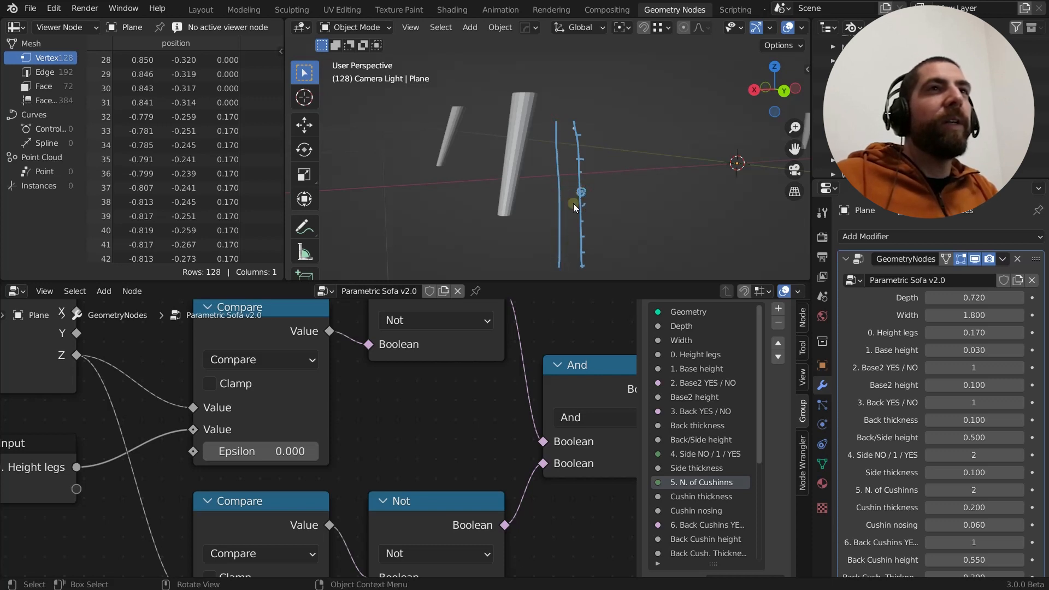
mouse_move(644, 212)
mouse_down()
mouse_move(629, 214)
mouse_move(634, 232)
mouse_move(644, 222)
mouse_up()
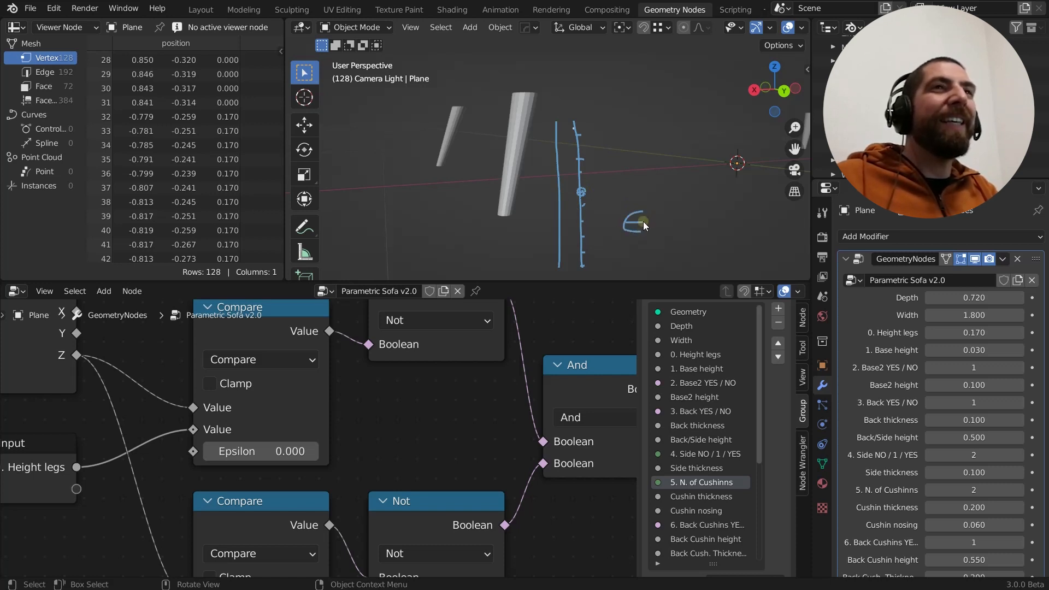
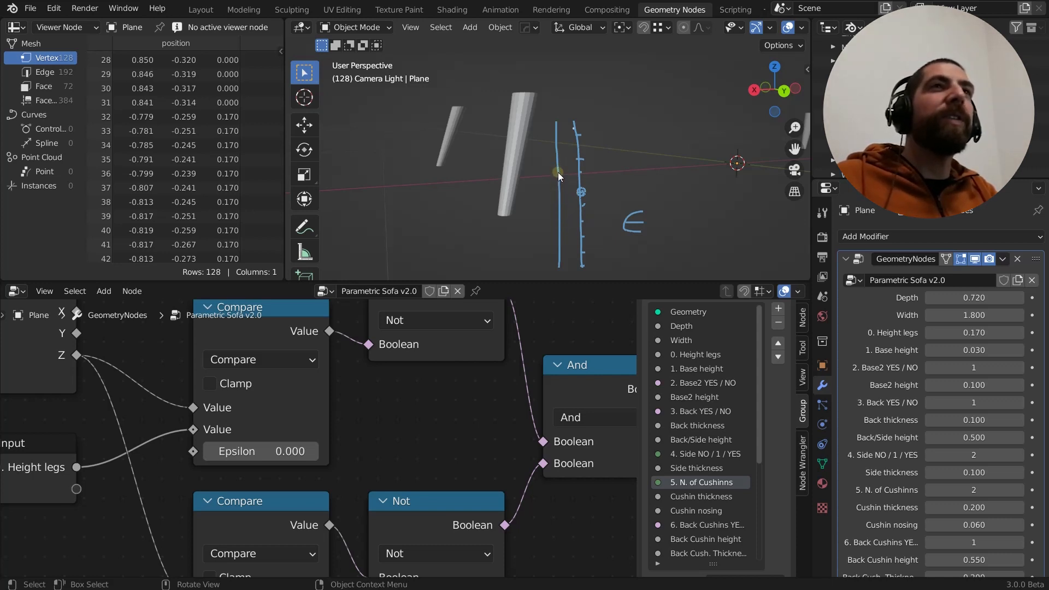
Annotate tick marks, braces and loops around the marked point on the first vertical line to illustrate the Compare node's epsilon range
mouse_move(555, 177)
mouse_down()
mouse_move(566, 176)
mouse_move(565, 210)
mouse_move(567, 193)
mouse_move(553, 185)
mouse_move(559, 193)
mouse_up()
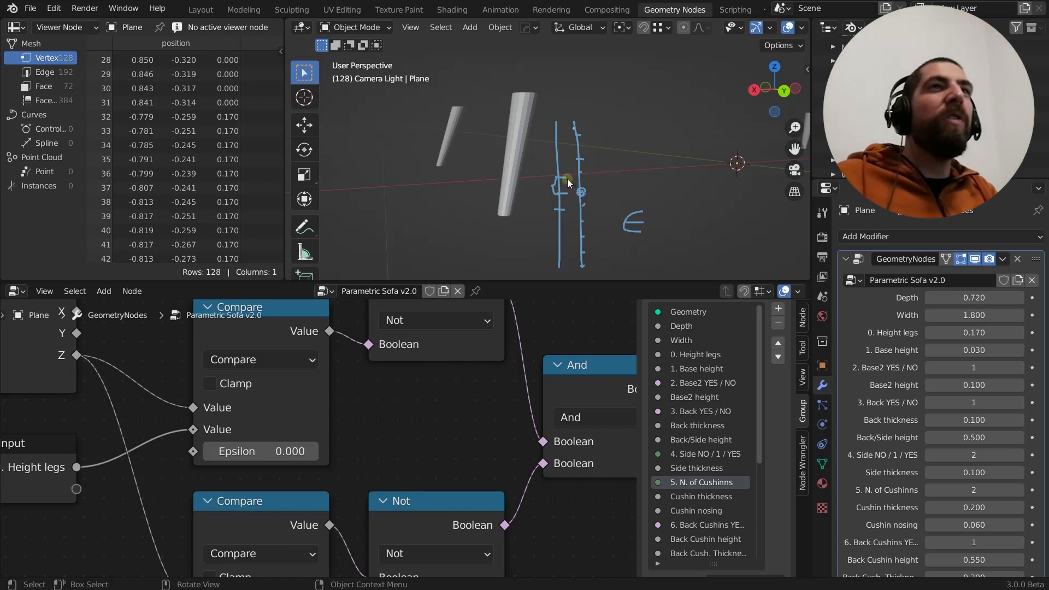
mouse_move(567, 179)
mouse_down()
mouse_move(549, 182)
mouse_move(548, 199)
mouse_move(569, 208)
mouse_move(566, 180)
mouse_up()
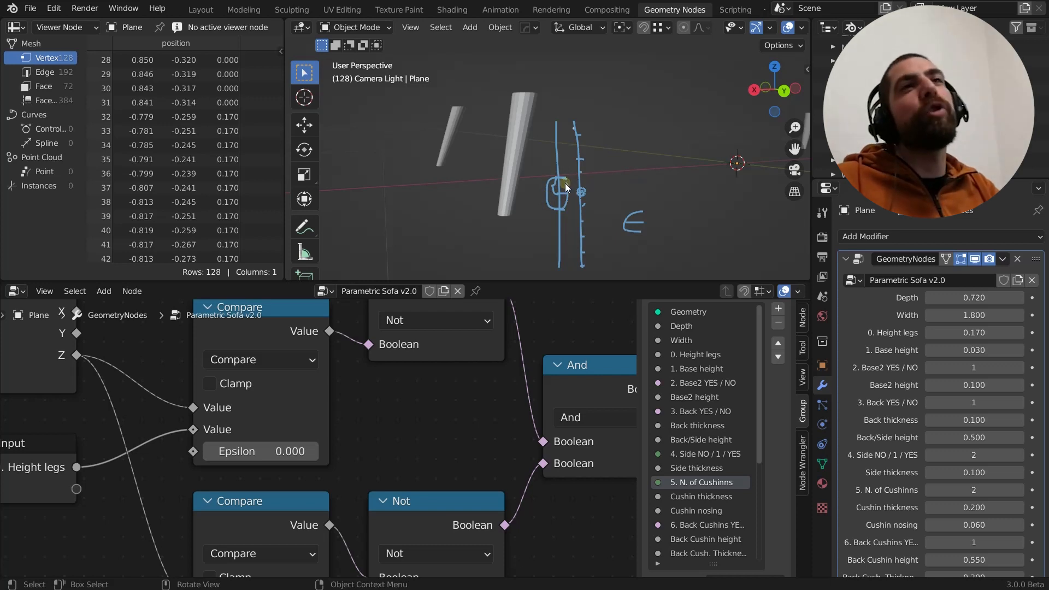
mouse_move(539, 188)
mouse_down()
mouse_move(528, 162)
mouse_move(542, 130)
mouse_up()
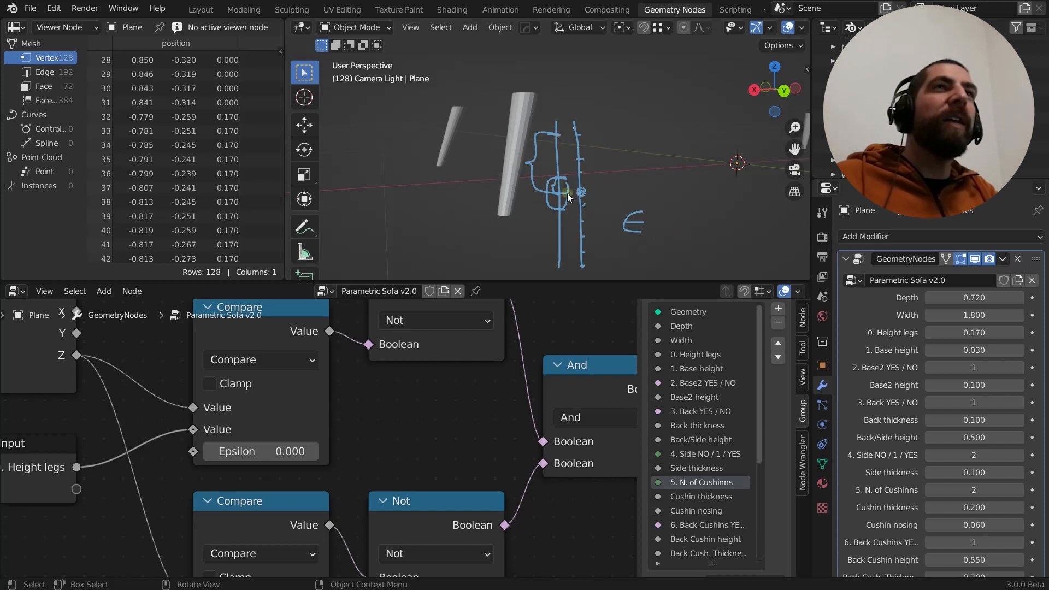
drag(551, 246, 565, 244)
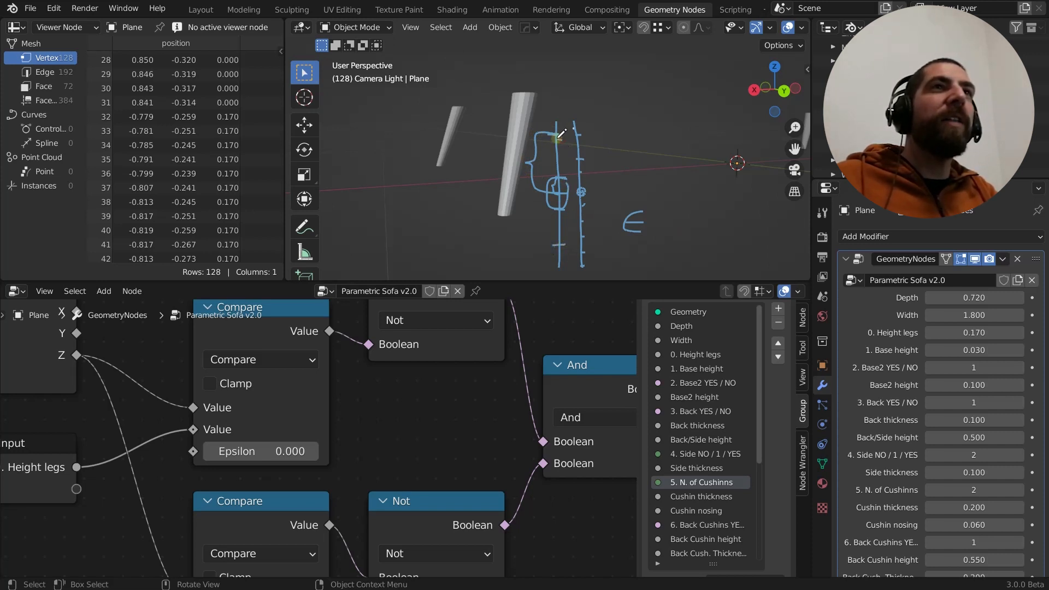
mouse_move(556, 132)
mouse_down()
mouse_move(555, 240)
mouse_move(568, 190)
mouse_move(558, 133)
mouse_up()
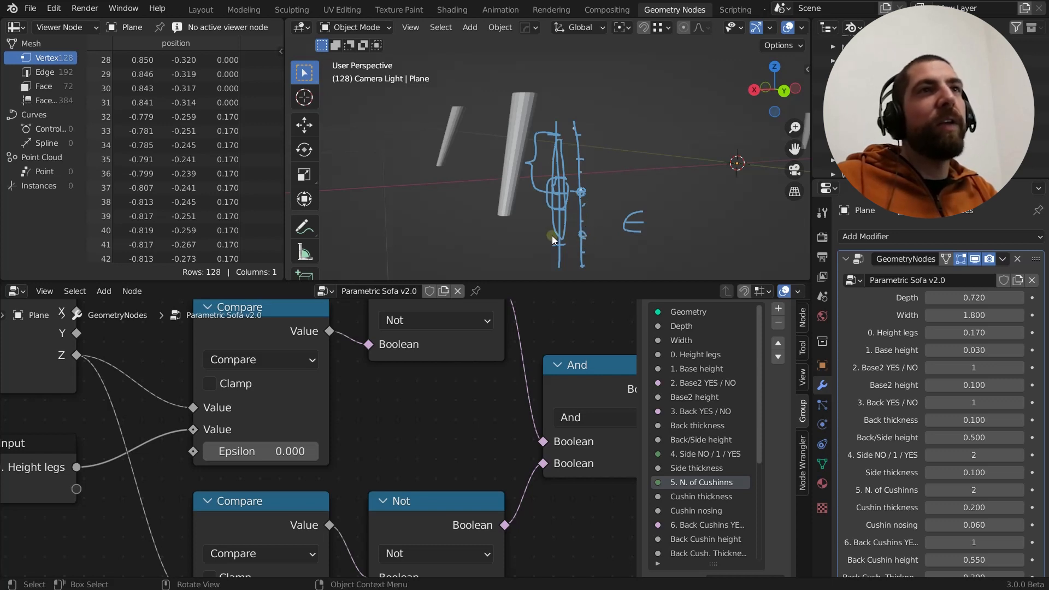
drag(554, 236, 545, 288)
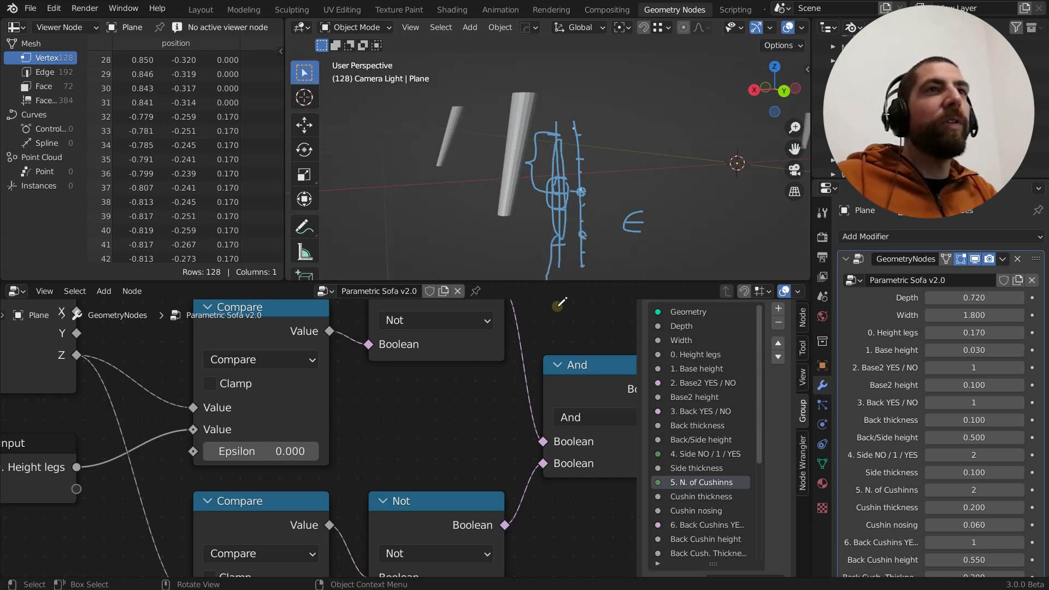
mouse_move(544, 212)
mouse_down()
mouse_move(537, 181)
mouse_move(553, 173)
mouse_move(553, 244)
mouse_move(557, 180)
mouse_up()
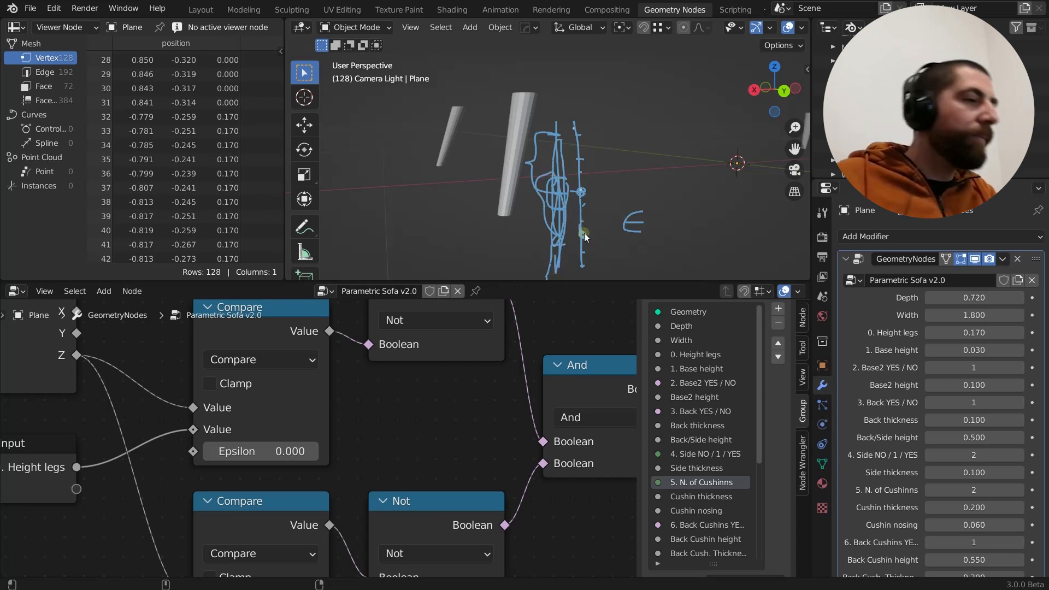
Erase the annotations and draw two new vertical lines beside the leg with matching tick marks and a circled upper point
mouse_move(584, 234)
right_down()
mouse_move(567, 117)
mouse_move(641, 232)
mouse_move(639, 202)
right_up()
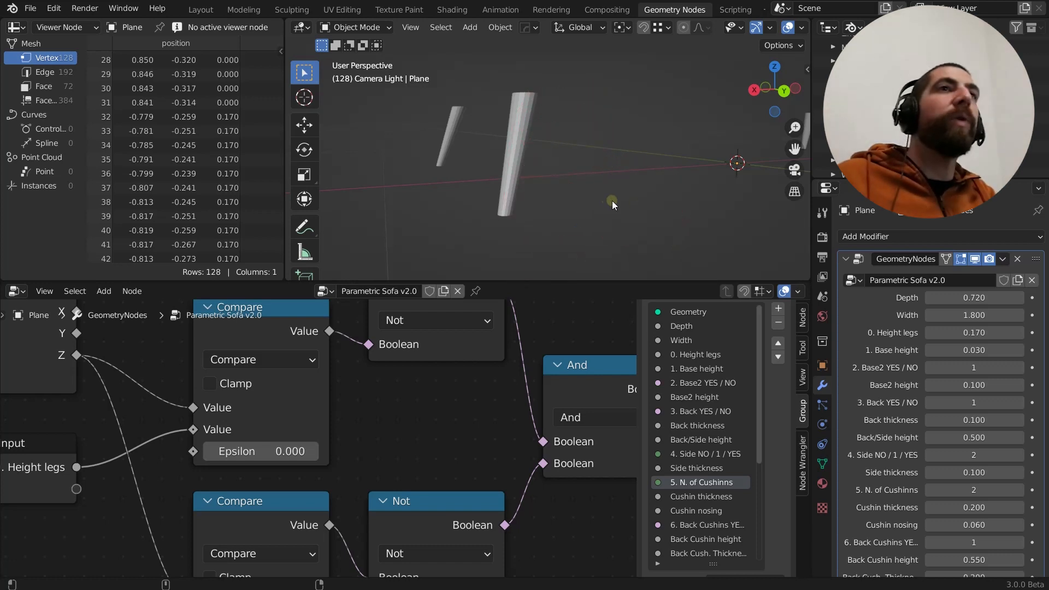
drag(583, 131, 582, 269)
drag(619, 130, 615, 250)
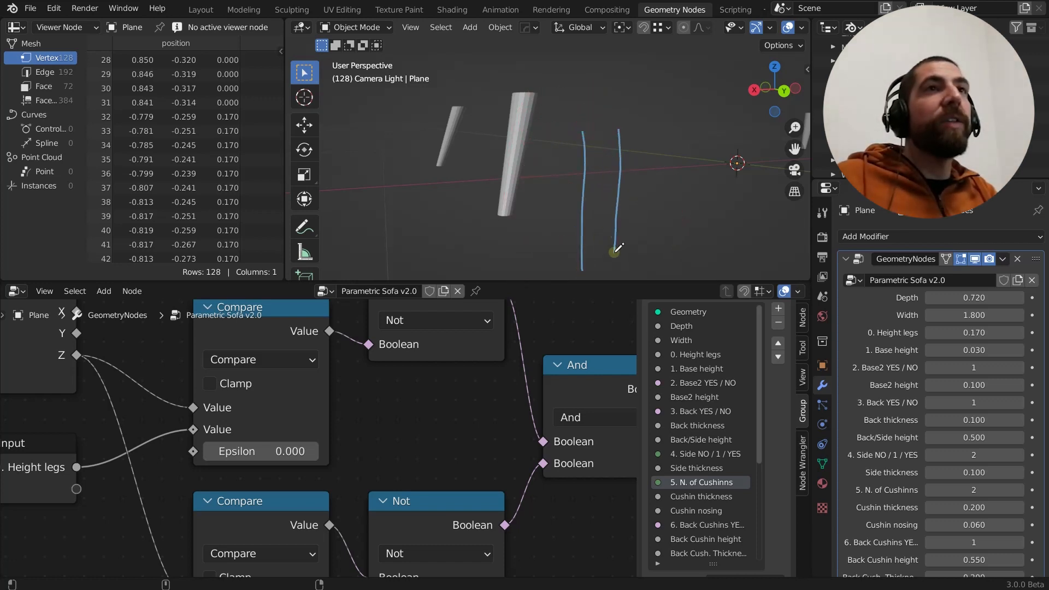
drag(580, 205, 591, 204)
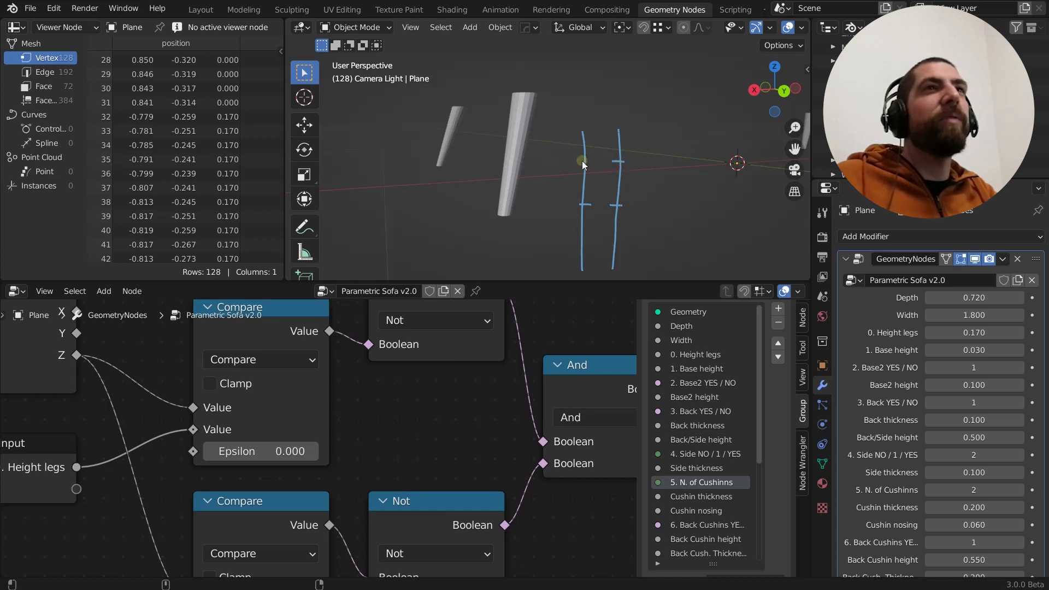
mouse_move(583, 159)
mouse_down()
mouse_move(586, 168)
mouse_move(582, 159)
mouse_up()
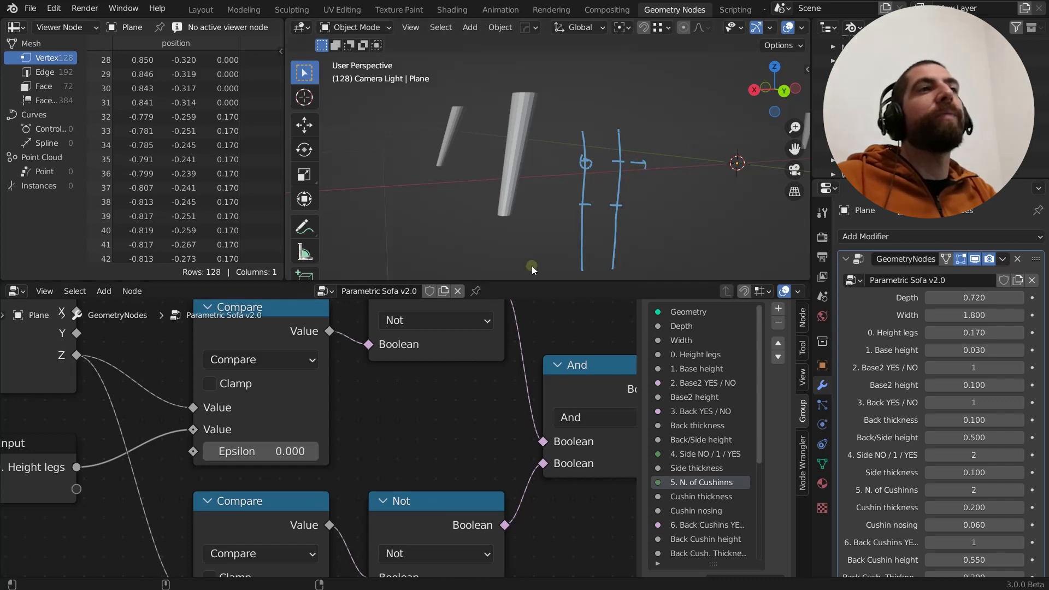
Examine the Value inputs of both Compare nodes against the 0. Height legs input and the vertex Z positions in the spreadsheet
scroll(310, 372, down, 4)
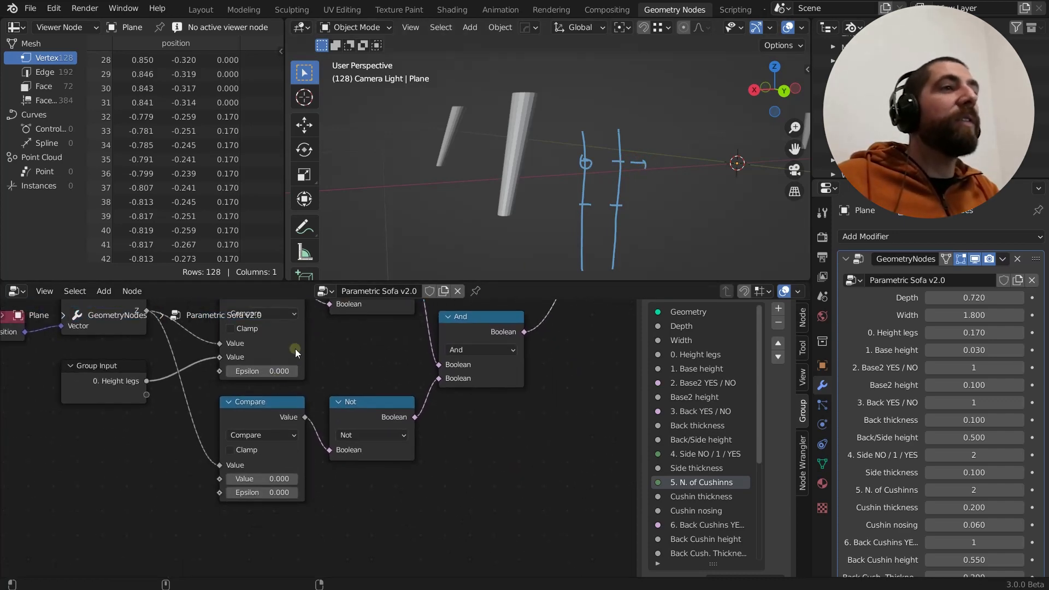
scroll(295, 353, up, 4)
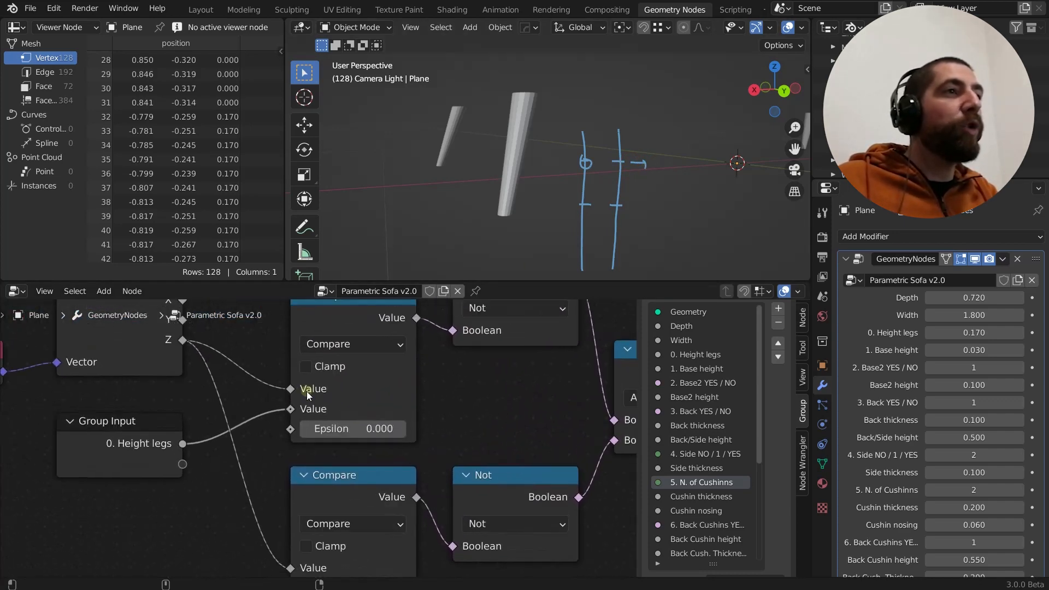
scroll(307, 391, up, 1)
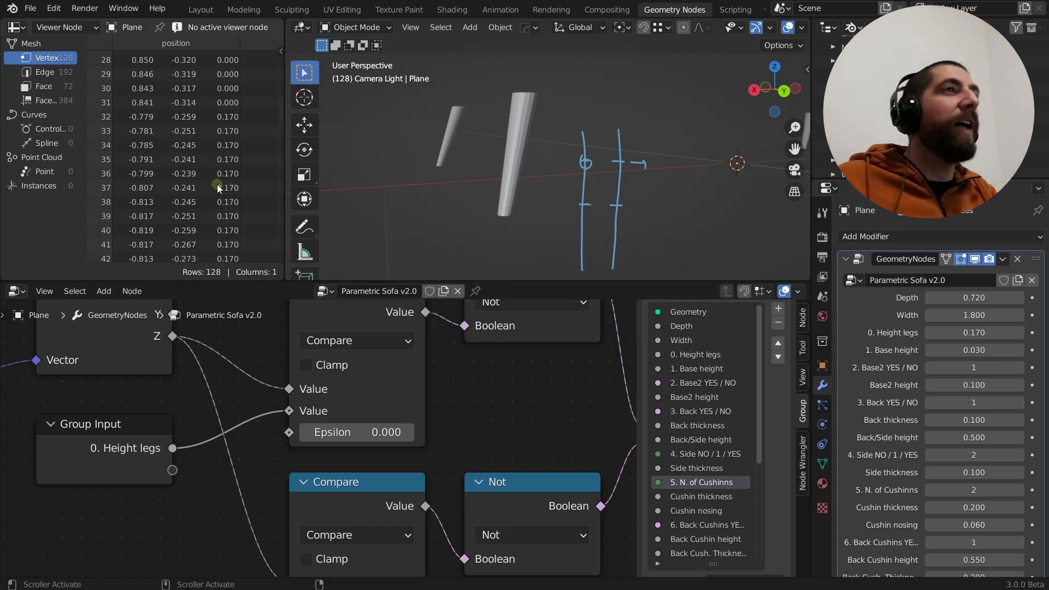
scroll(313, 389, down, 3)
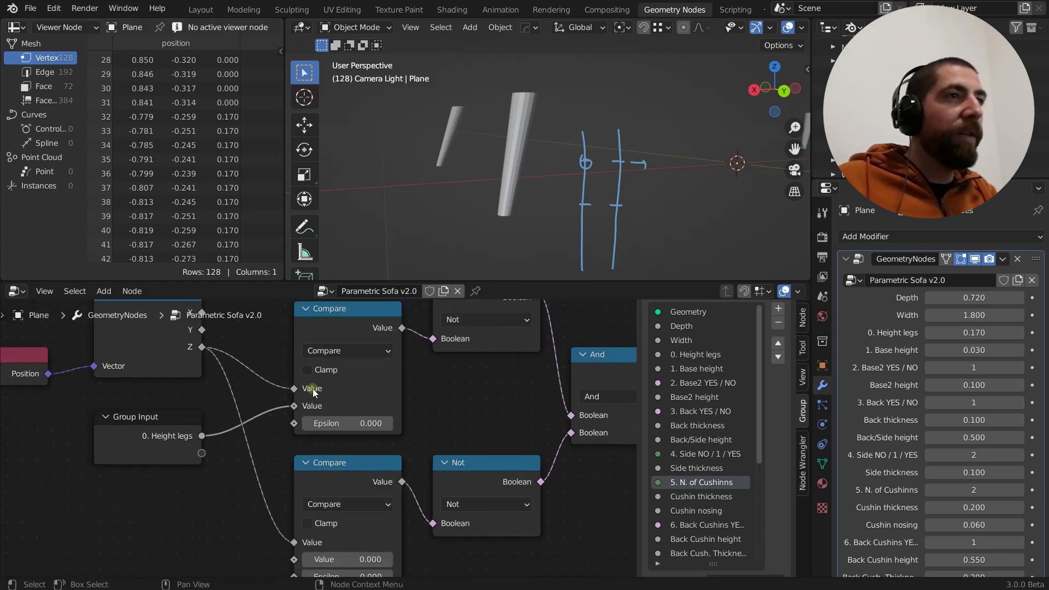
middle_drag(340, 436, 326, 365)
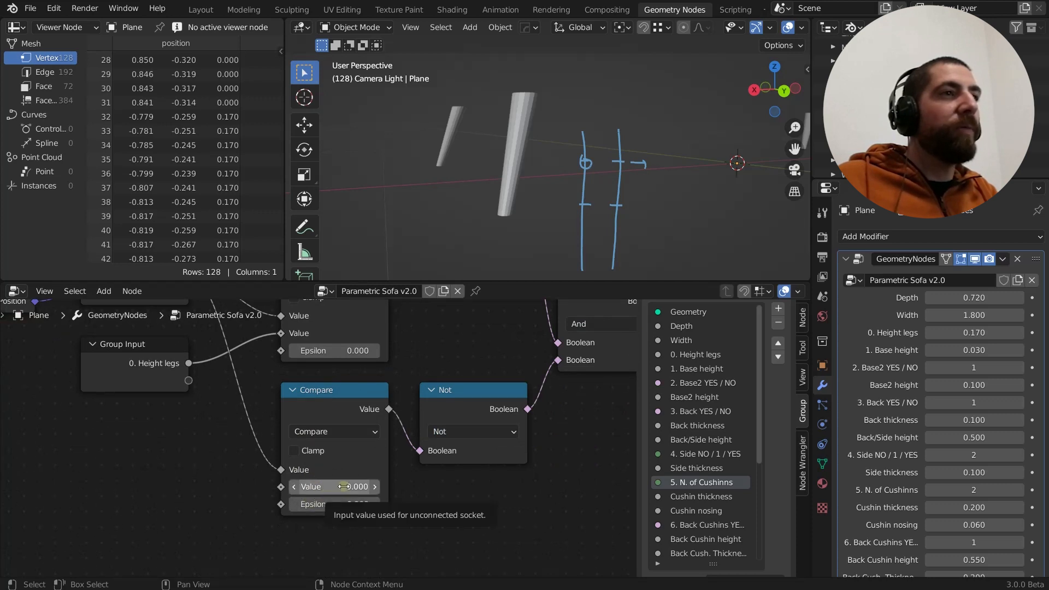
scroll(344, 490, down, 4)
scroll(371, 437, up, 2)
middle_drag(371, 437, 327, 448)
scroll(375, 389, up, 1)
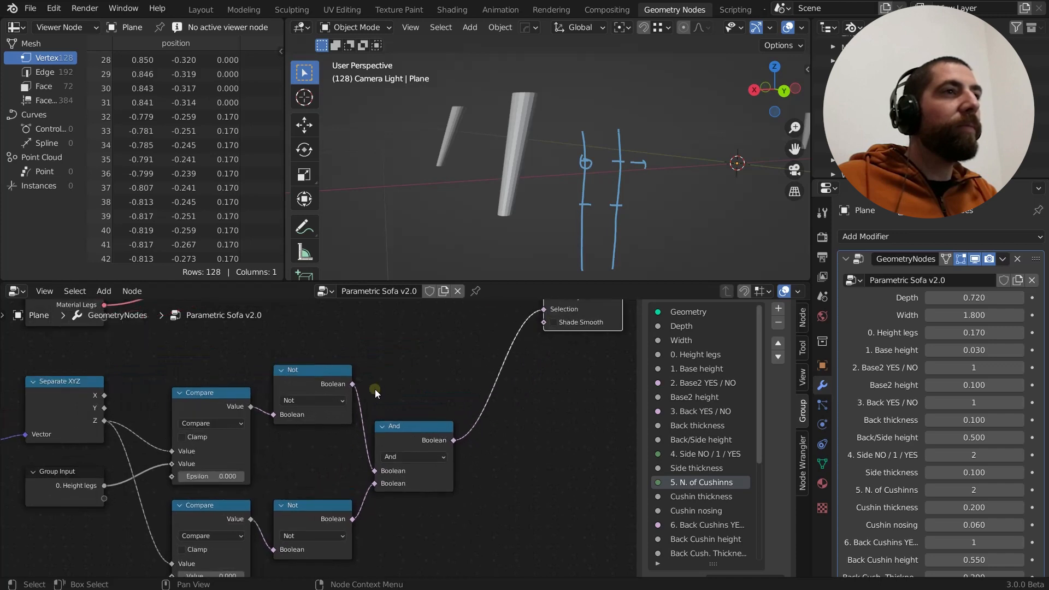
Trace the Not nodes through the And node to the Selection input of Set Shade Smooth
middle_drag(375, 389, 333, 385)
click(270, 369)
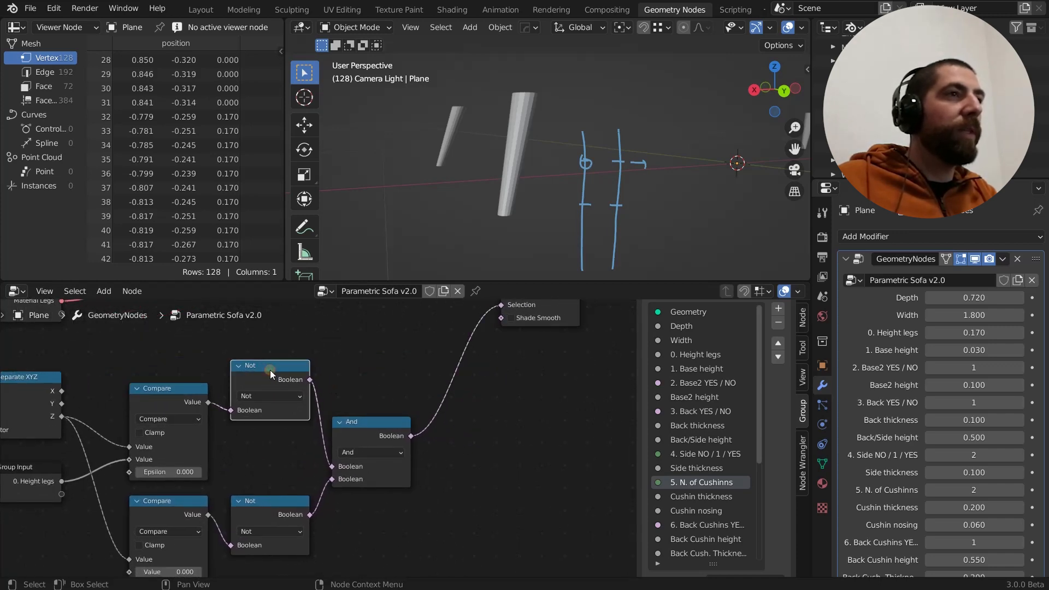
scroll(454, 378, down, 1)
middle_drag(454, 378, 433, 408)
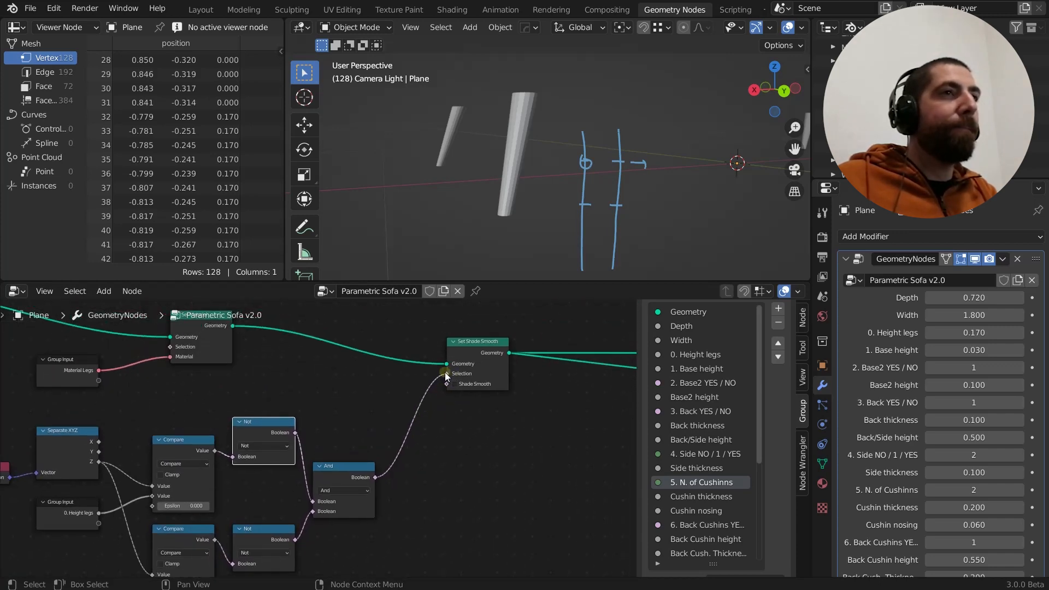
middle_drag(329, 436, 332, 418)
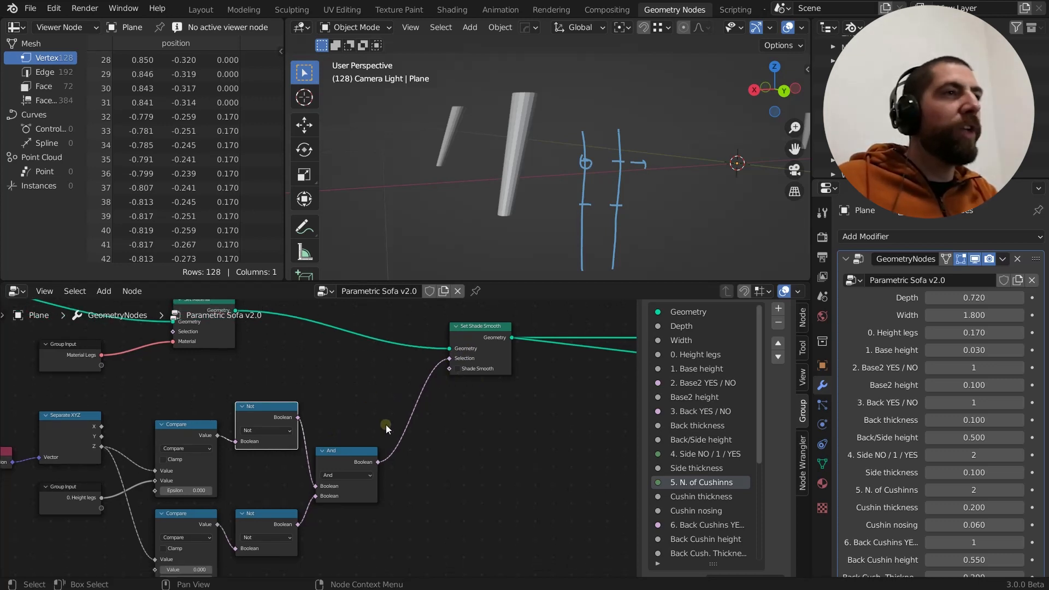
middle_drag(370, 424, 342, 390)
scroll(318, 405, up, 1)
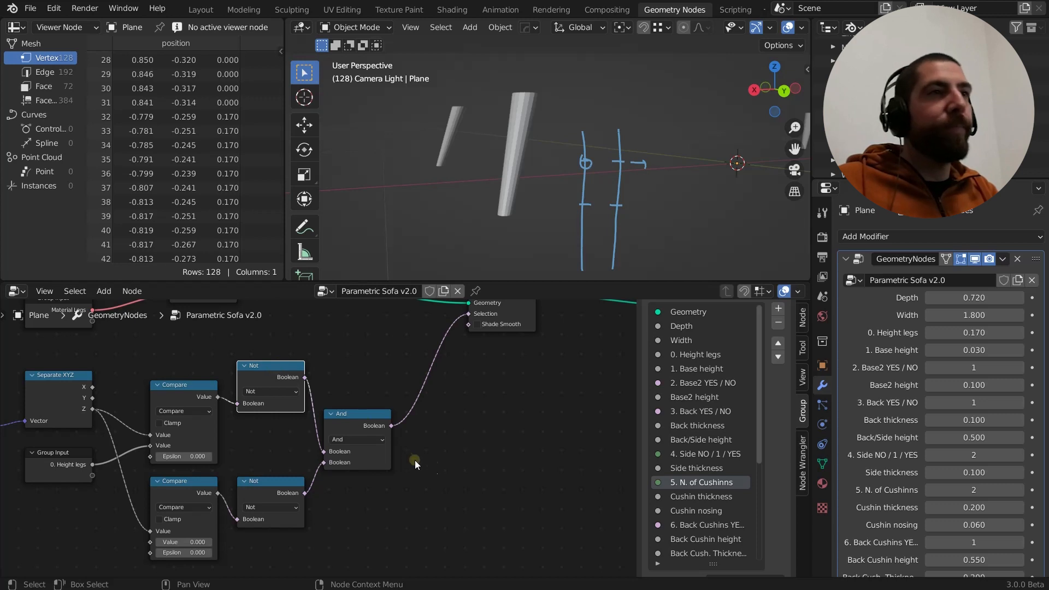
Add a Boolean Math node and place it beside the existing And node
key(shift+a)
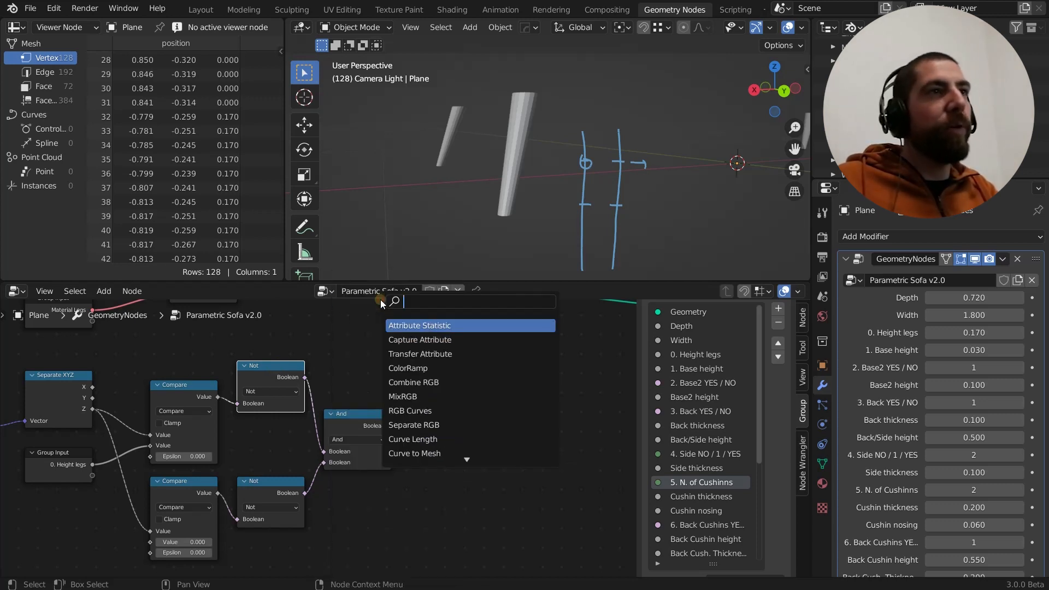
text(boo)
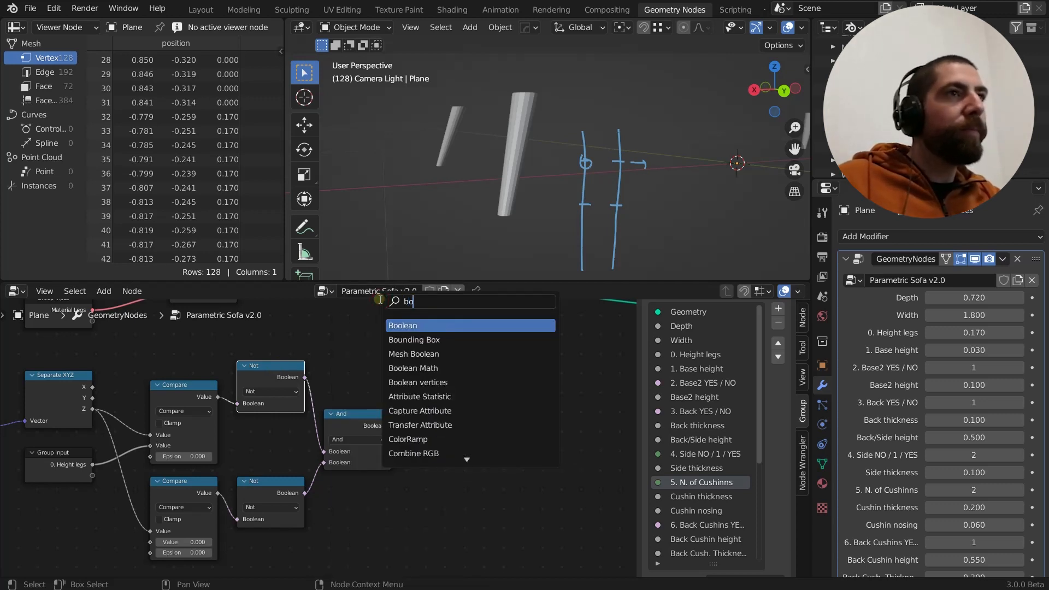
key(Down)
key(Down)
key(Return)
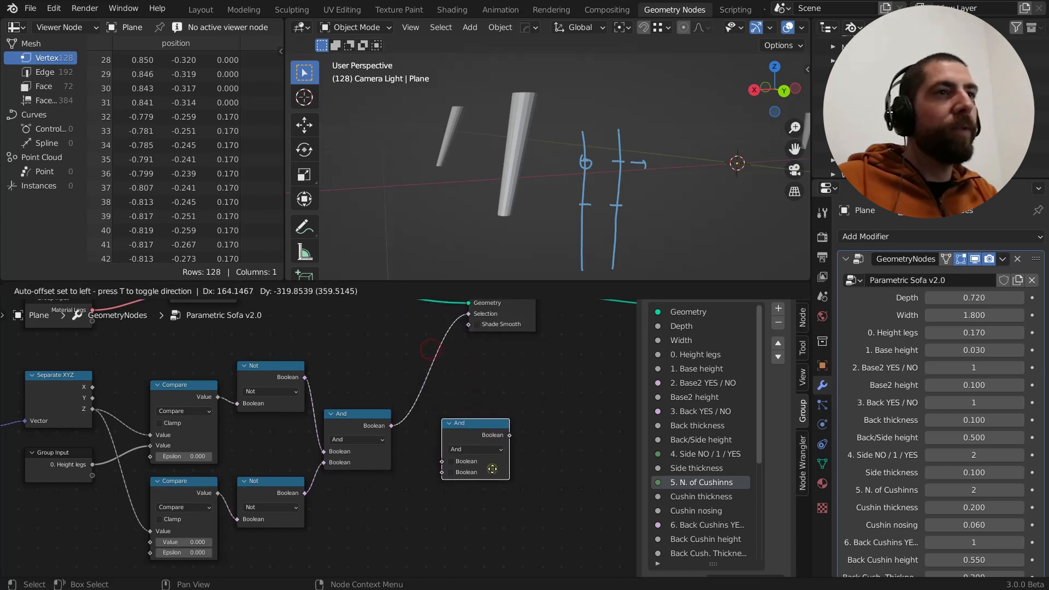
click(492, 468)
scroll(540, 469, up, 1)
middle_drag(541, 470, 528, 414)
scroll(448, 413, up, 2)
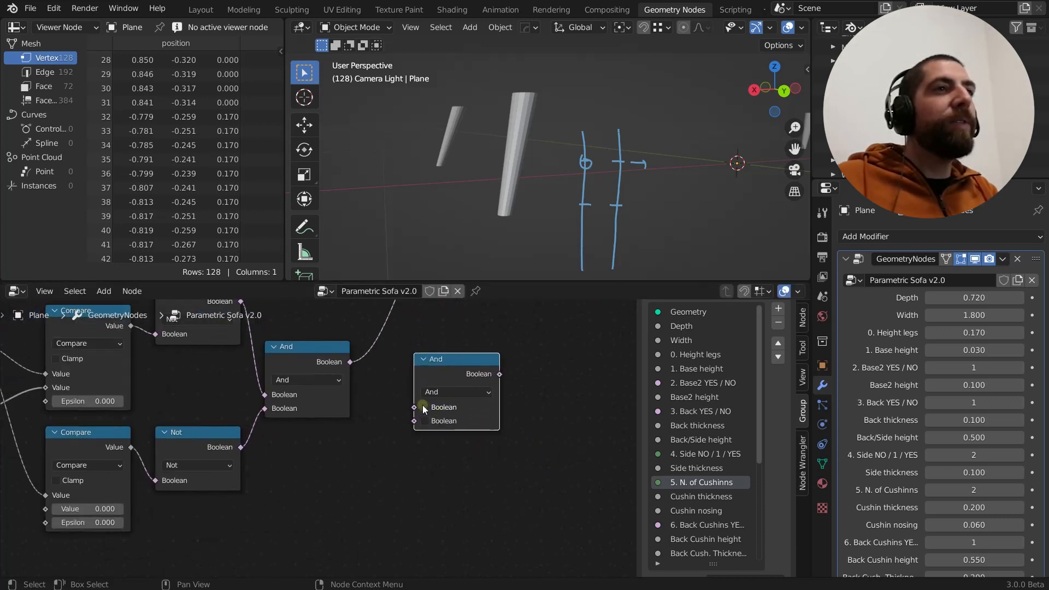
Try linking the existing And node's output to the new node's first Boolean input, and detach the link again
drag(388, 400, 401, 400)
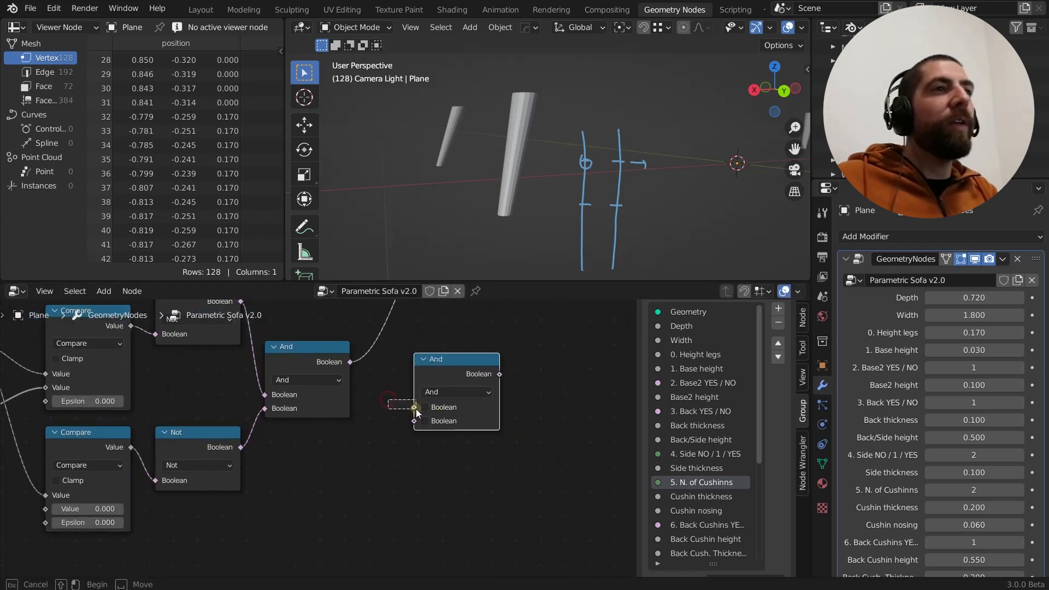
drag(351, 363, 414, 408)
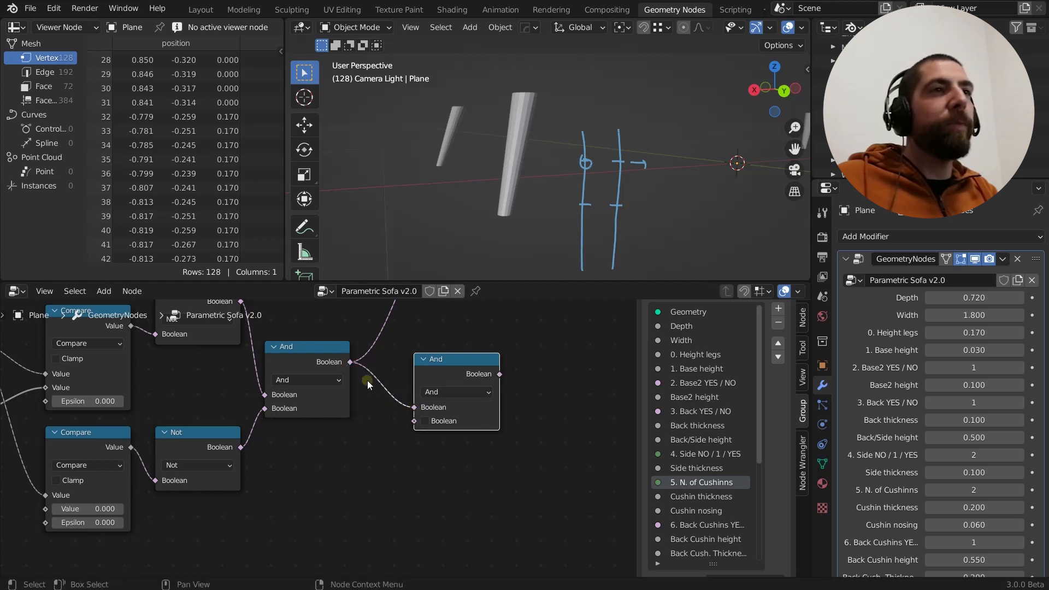
mouse_move(414, 407)
mouse_down()
mouse_move(388, 399)
mouse_move(410, 410)
mouse_up()
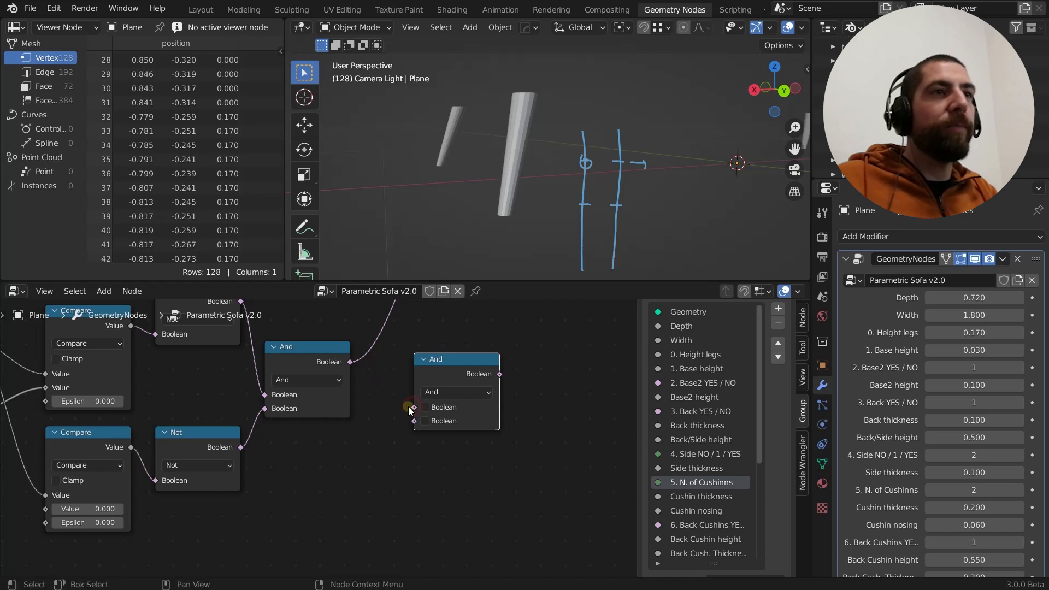
click(425, 407)
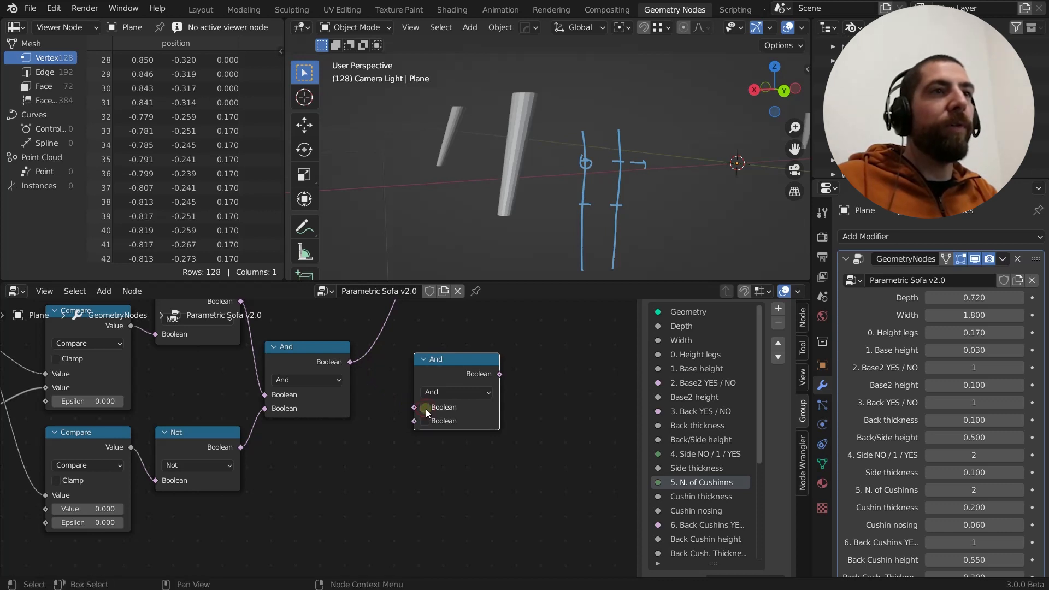
drag(350, 362, 396, 406)
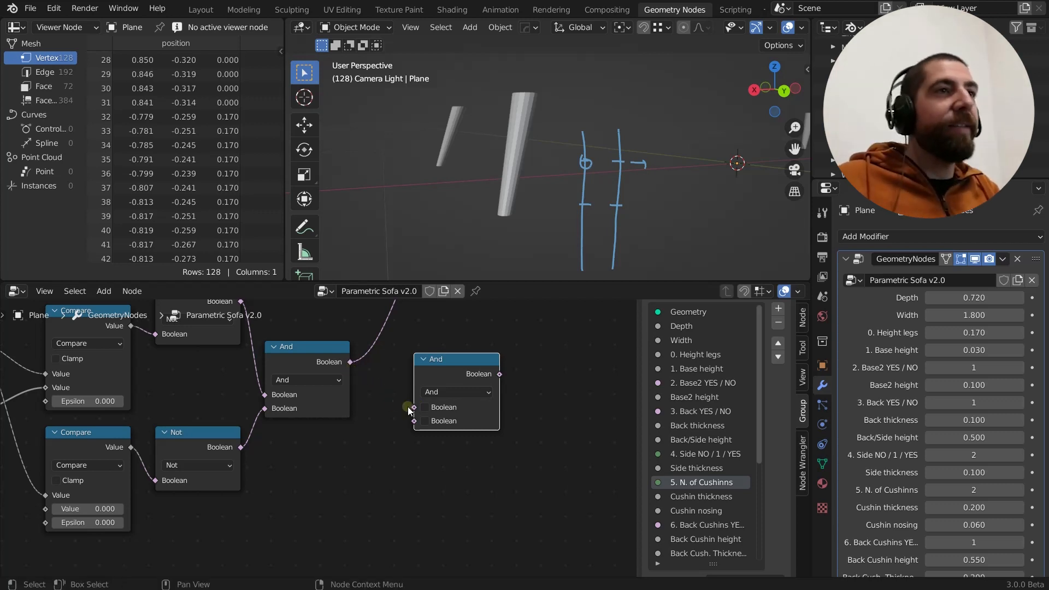
middle_drag(451, 401, 404, 414)
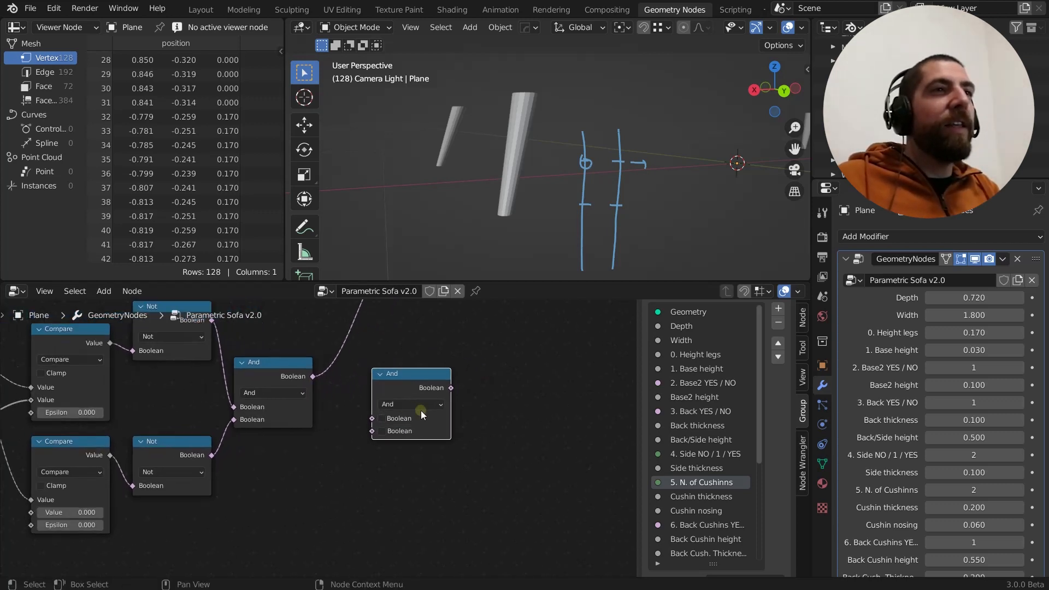
Choose And as the new Boolean Math node's operation and enable both of its Boolean inputs
click(414, 406)
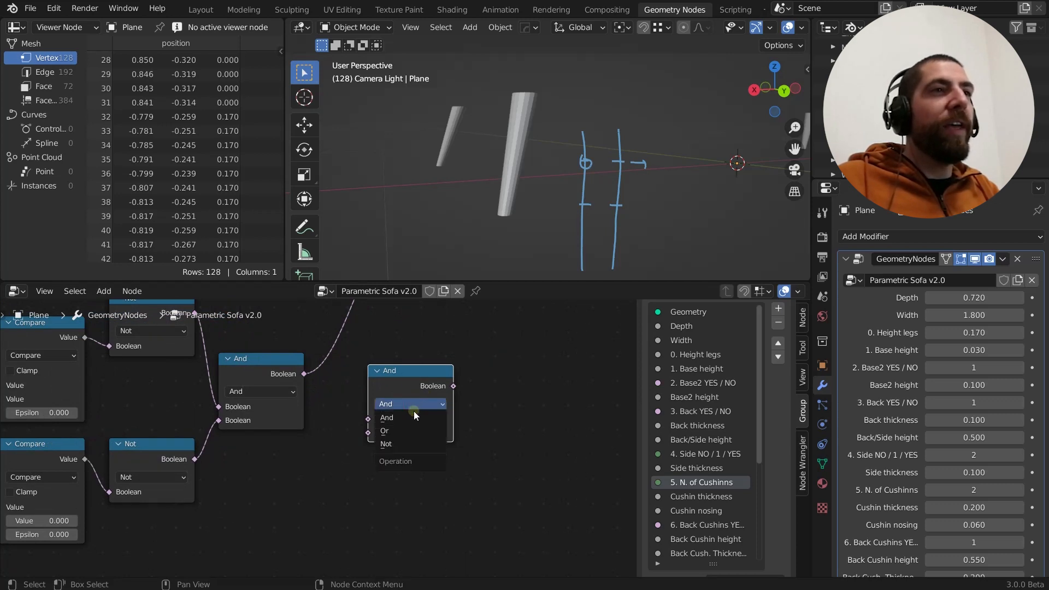
click(395, 418)
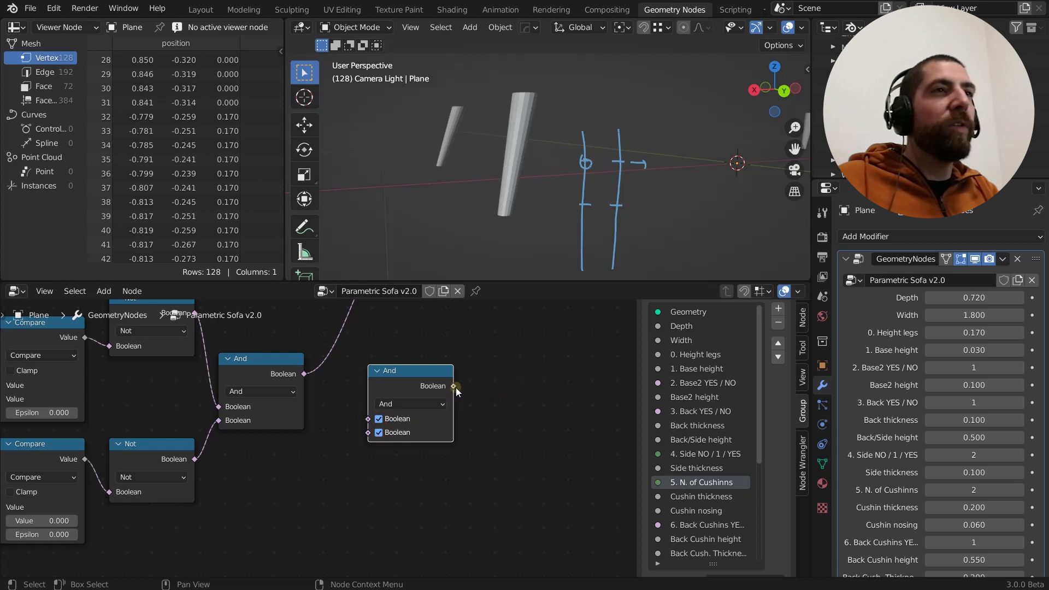
drag(457, 385, 536, 368)
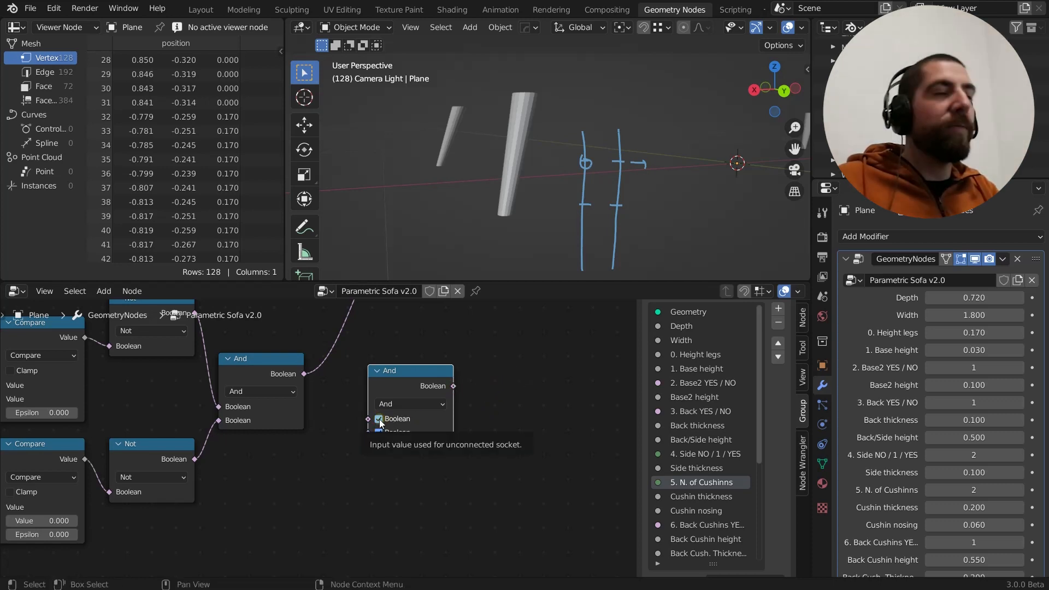
drag(368, 419, 348, 410)
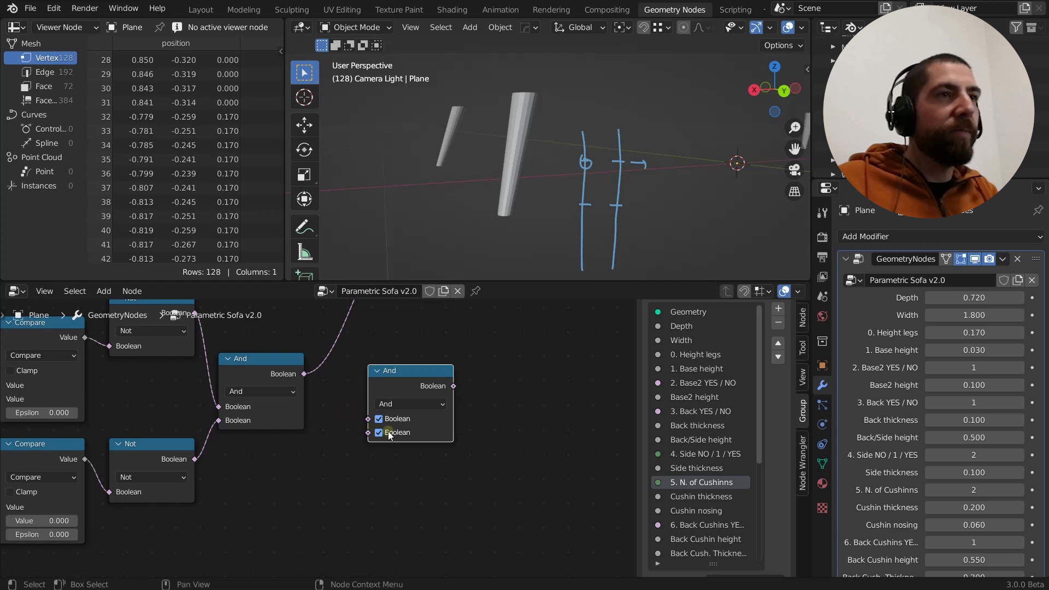
Demonstrate the And node's Boolean output with an unattached link, and repeat this after changing the new Boolean Math node's operation to Or
drag(454, 386, 456, 387)
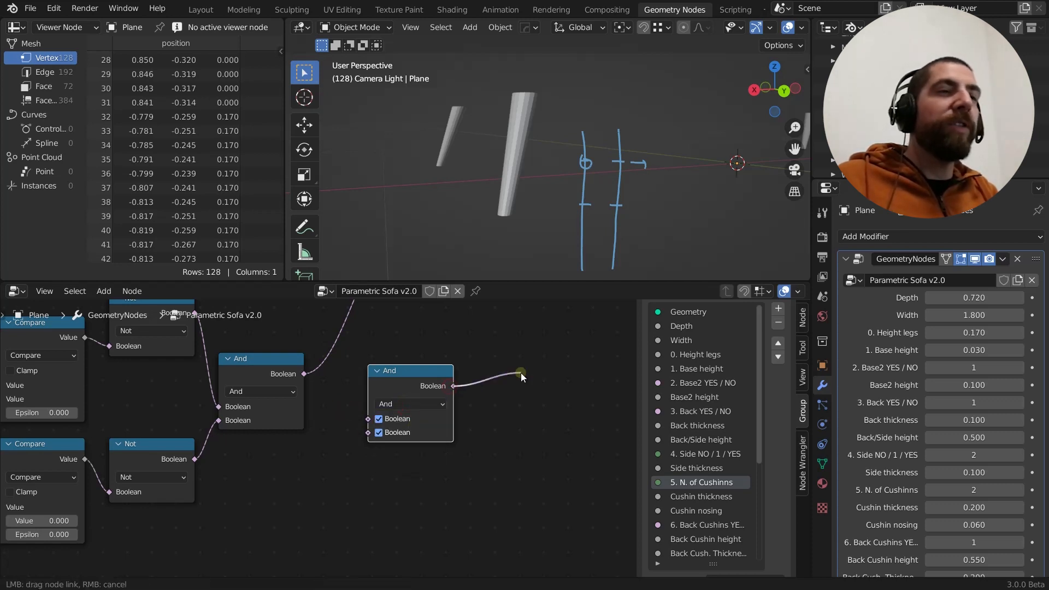
drag(520, 373, 520, 373)
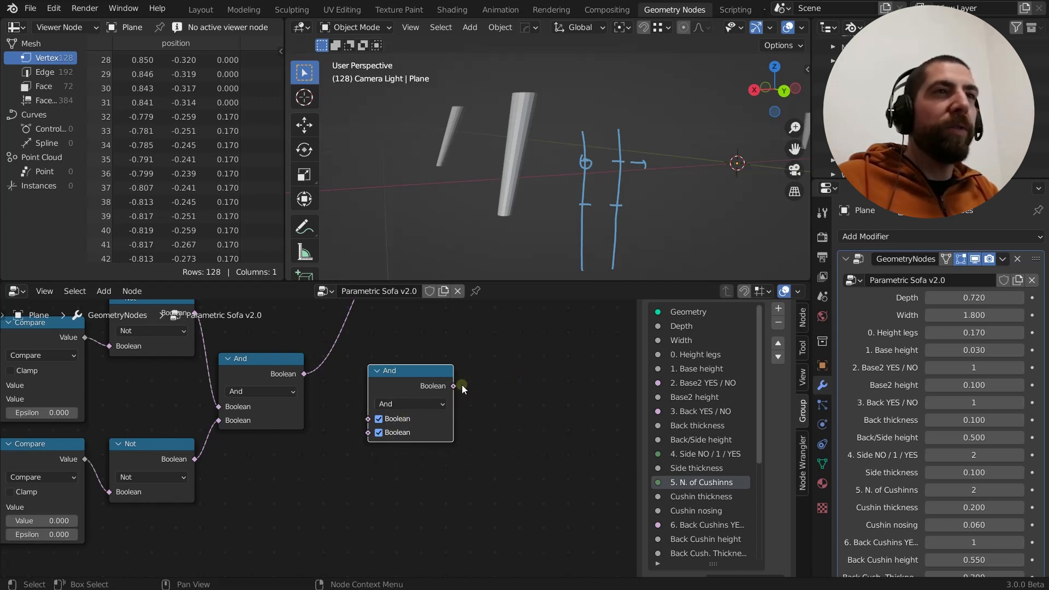
mouse_move(480, 382)
mouse_down()
mouse_move(507, 375)
mouse_move(477, 386)
mouse_move(493, 385)
mouse_up()
click(408, 404)
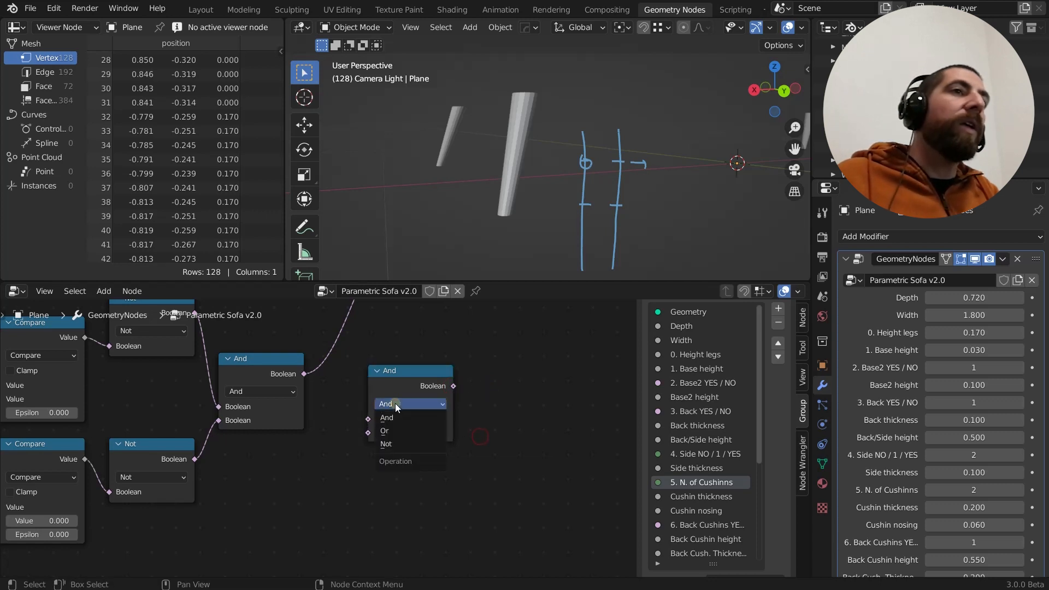
click(400, 431)
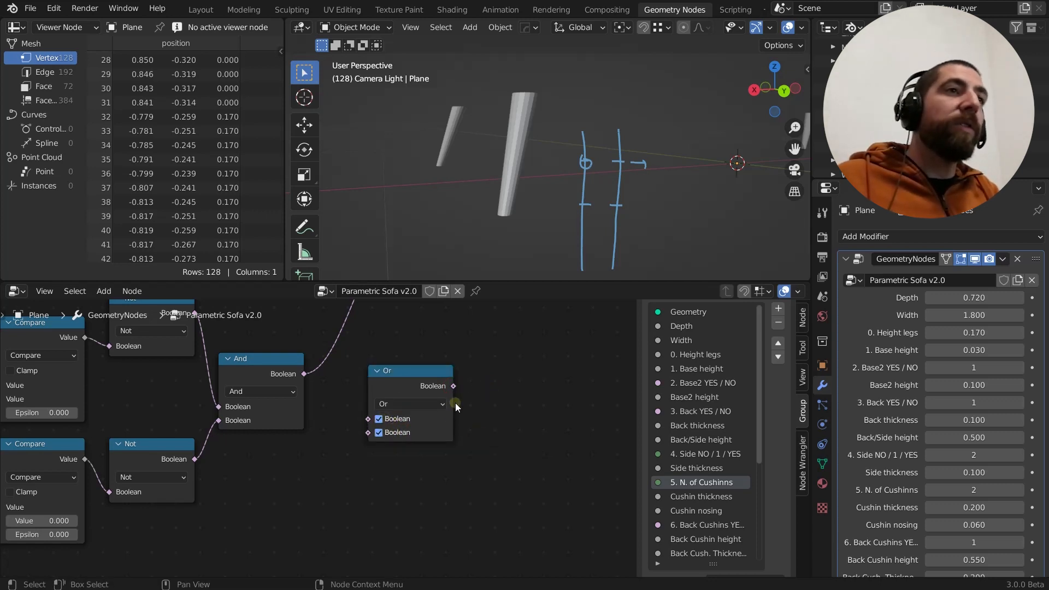
drag(454, 386, 495, 382)
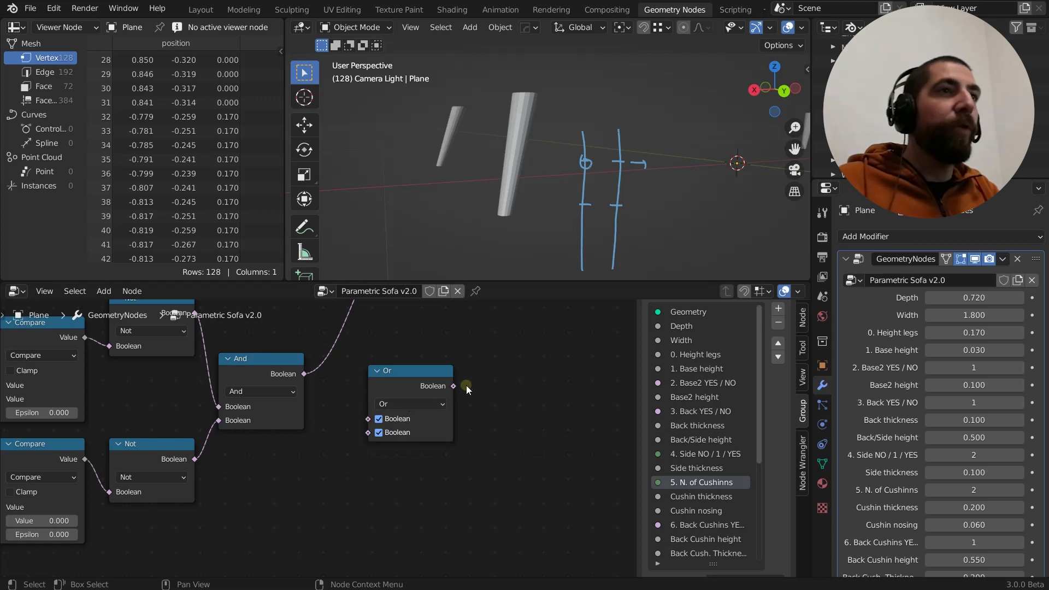
drag(455, 386, 530, 357)
Change the new Boolean Math node's operation to Not and turn off its Boolean input
click(389, 404)
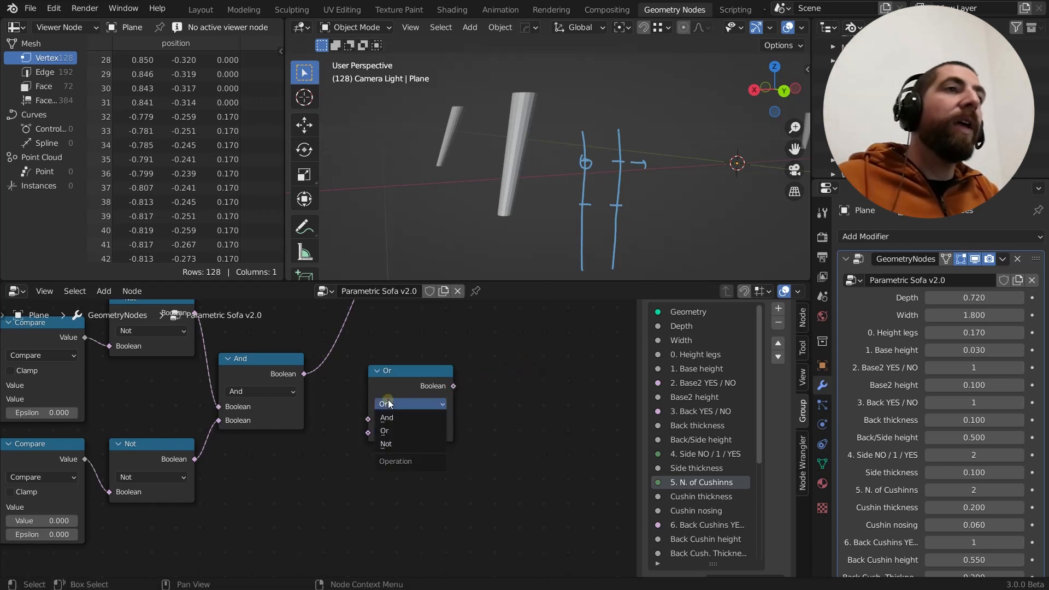
click(399, 442)
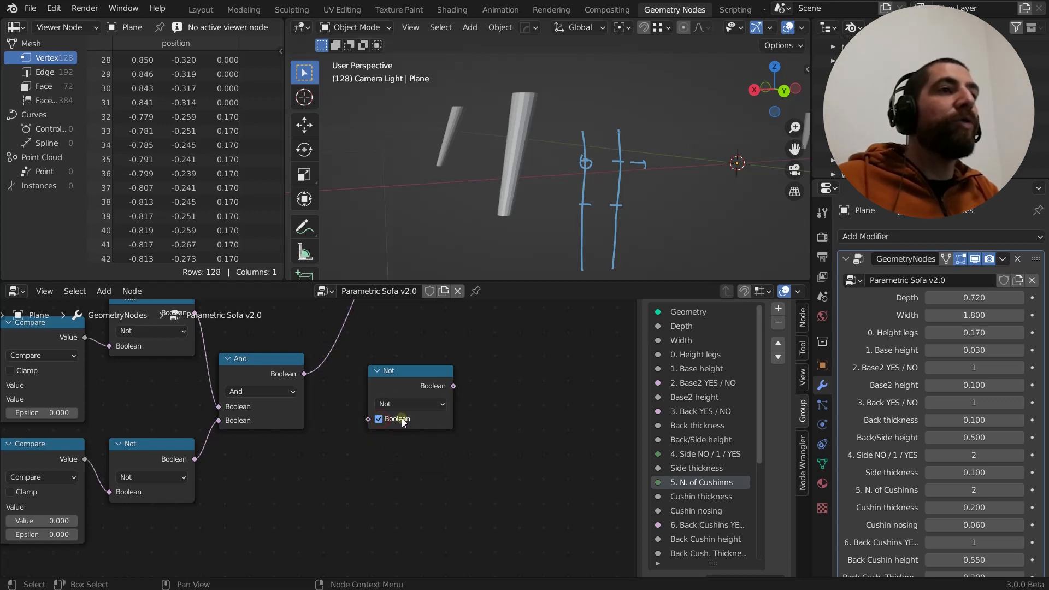
drag(456, 385, 411, 411)
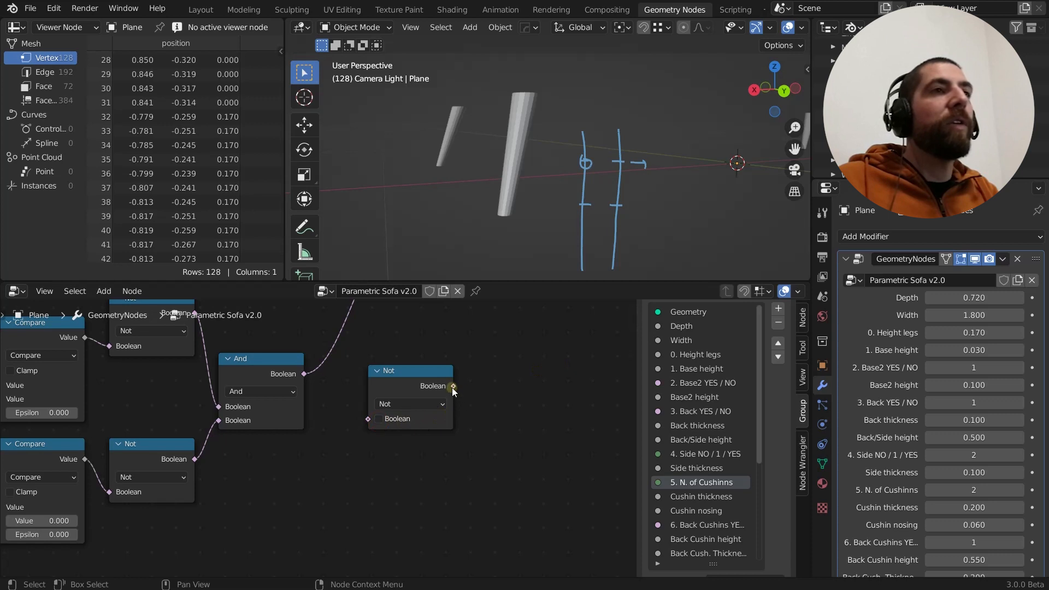
Delete the unconnected Not node used for the demonstration
click(406, 372)
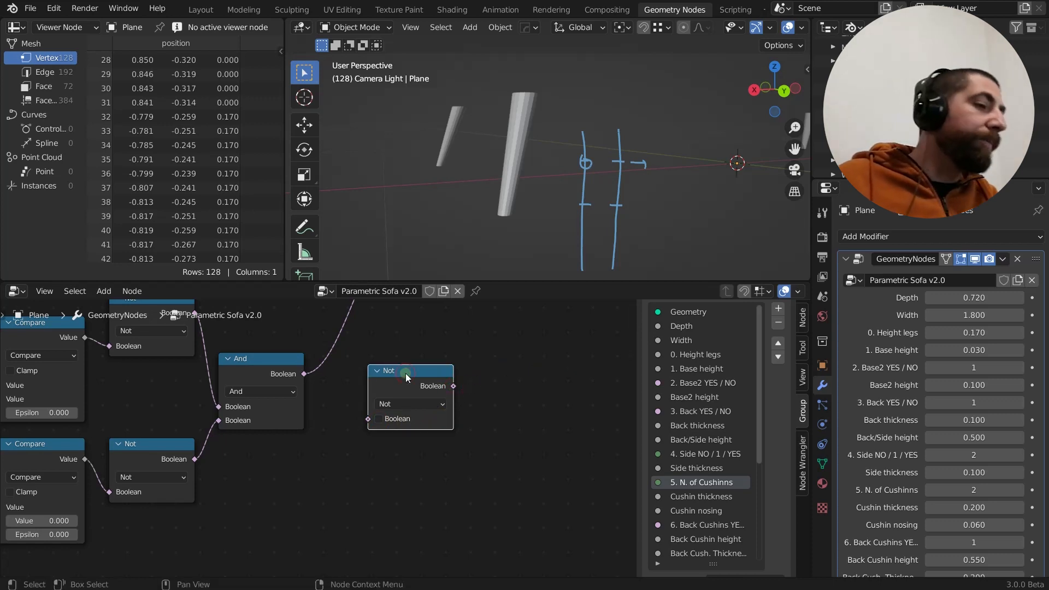
key(x)
Examine how the two Compare and Not branches combine in the And node and feed the Selection input of Set Shade Smooth
scroll(354, 431, down, 1)
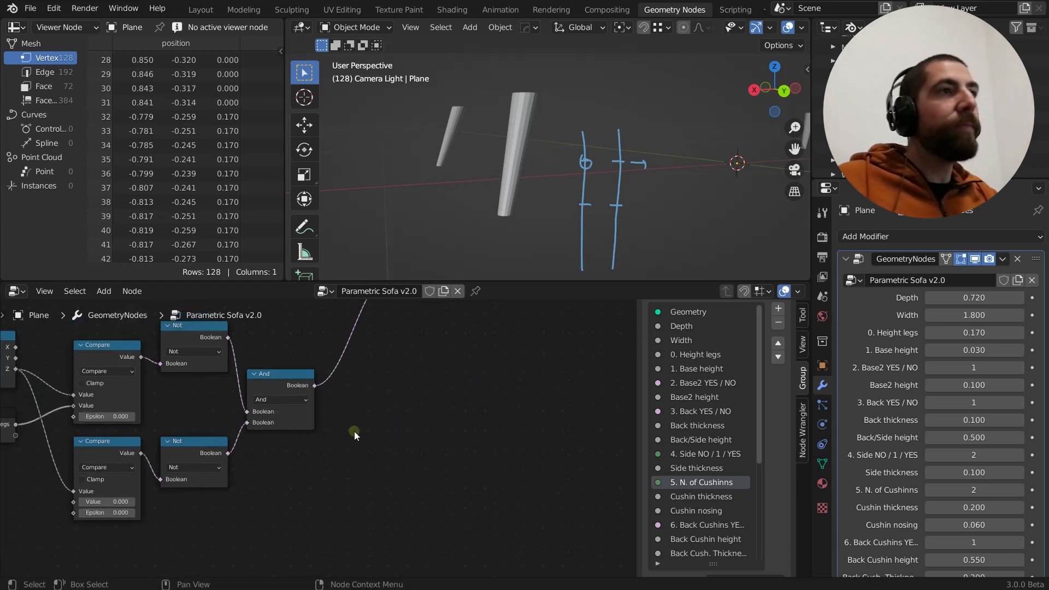
middle_drag(354, 431, 348, 528)
scroll(304, 476, up, 1)
middle_drag(253, 451, 306, 420)
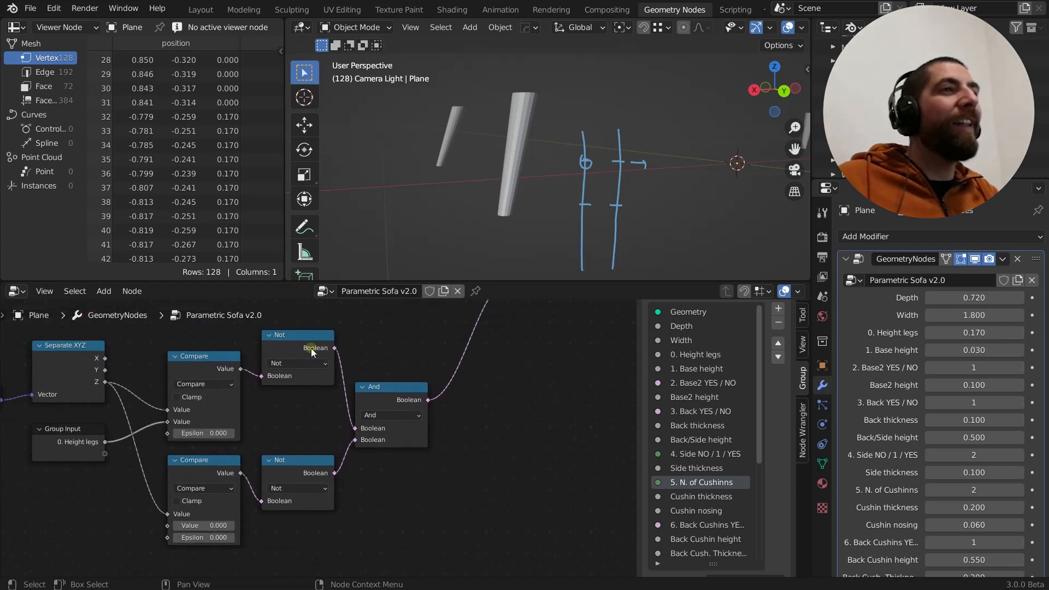
scroll(321, 418, down, 8)
middle_drag(390, 373, 386, 394)
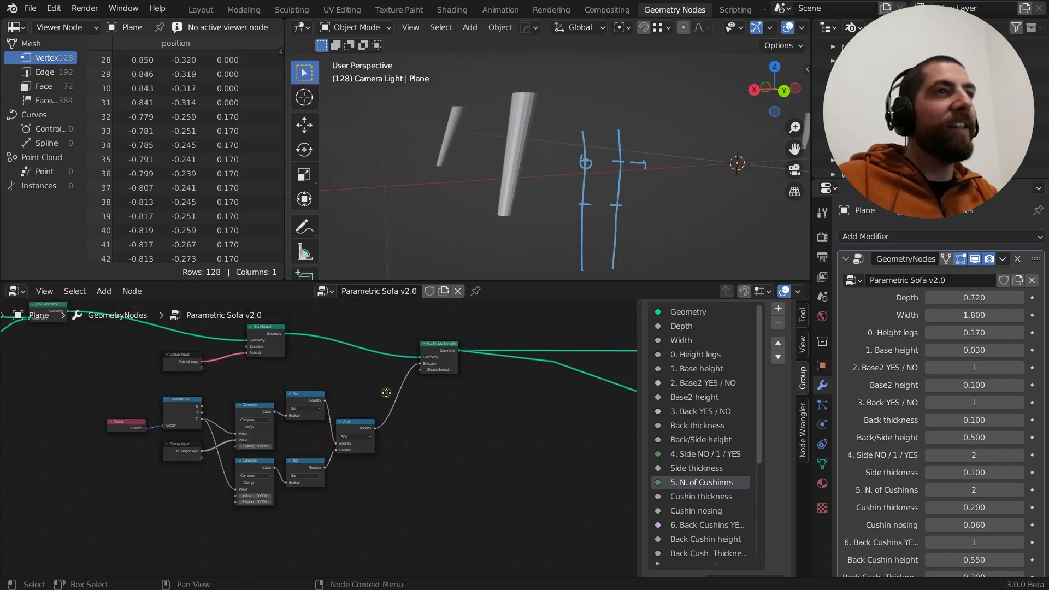
scroll(440, 349, up, 2)
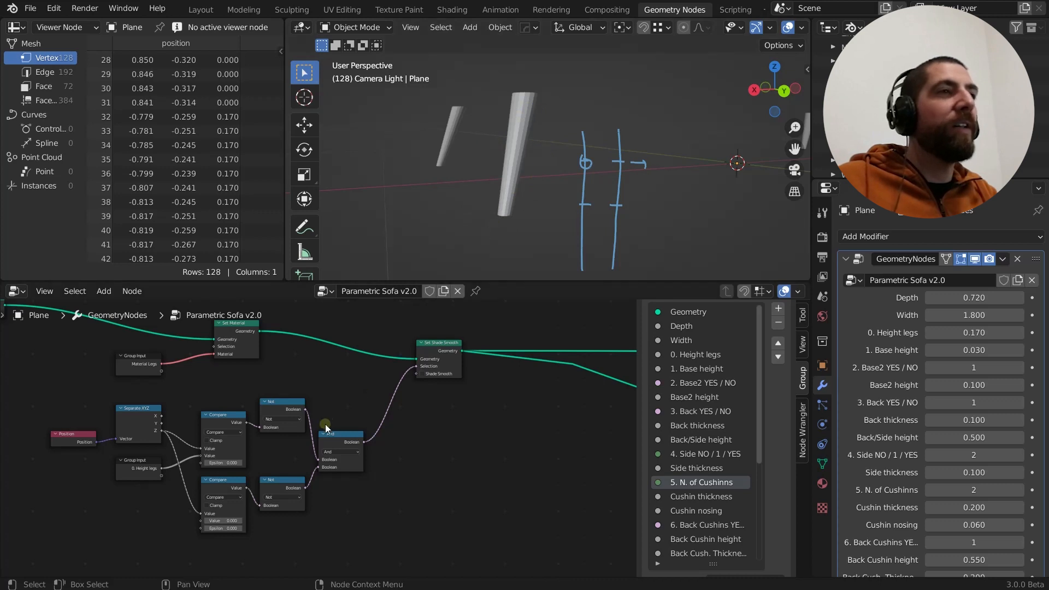
scroll(304, 438, up, 6)
middle_drag(271, 450, 275, 410)
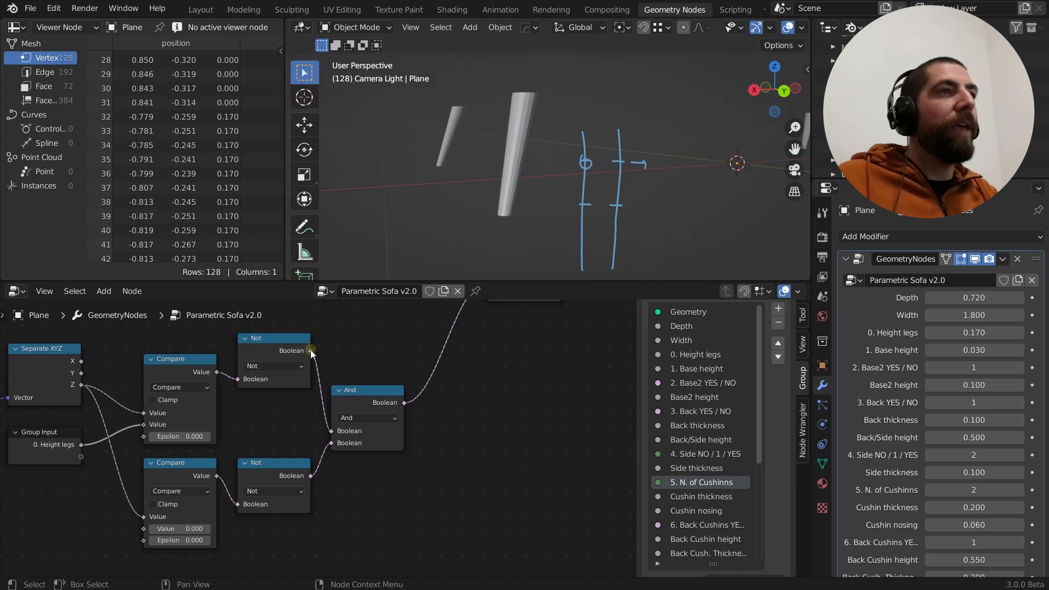
click(273, 338)
click(265, 480)
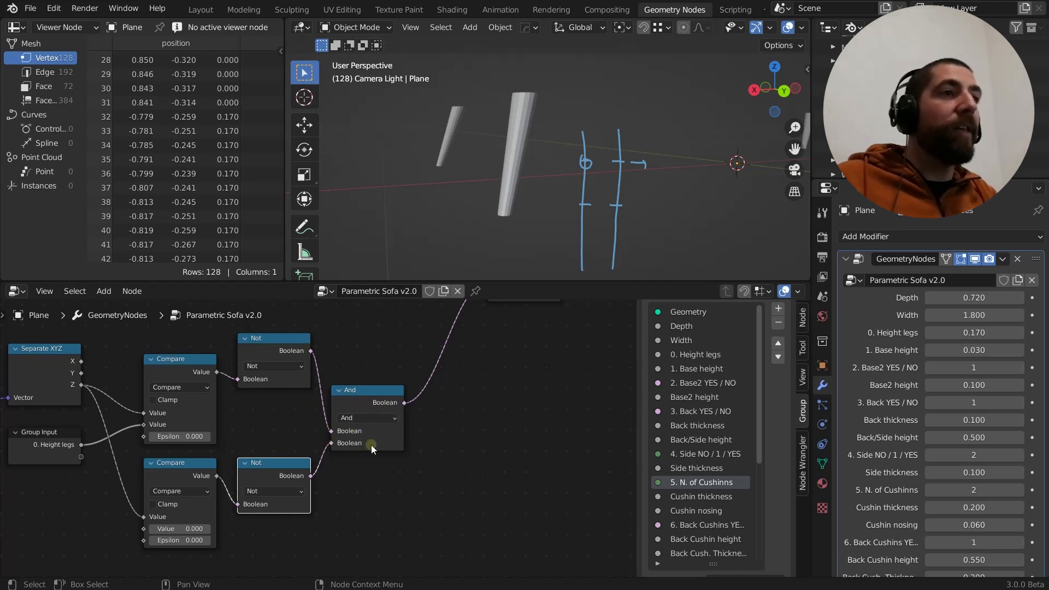
middle_drag(372, 446, 245, 483)
scroll(342, 475, down, 2)
middle_drag(386, 428, 374, 483)
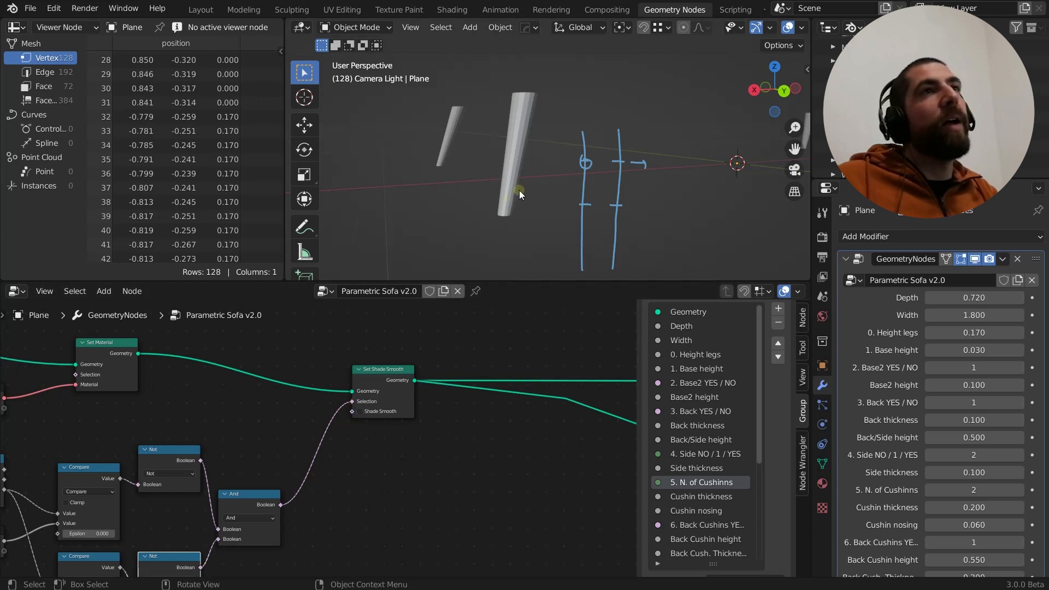
Enable Shade Smooth on the legs' Set Shade Smooth node and inspect the leg's side and top faces
middle_drag(519, 190, 519, 190)
click(387, 376)
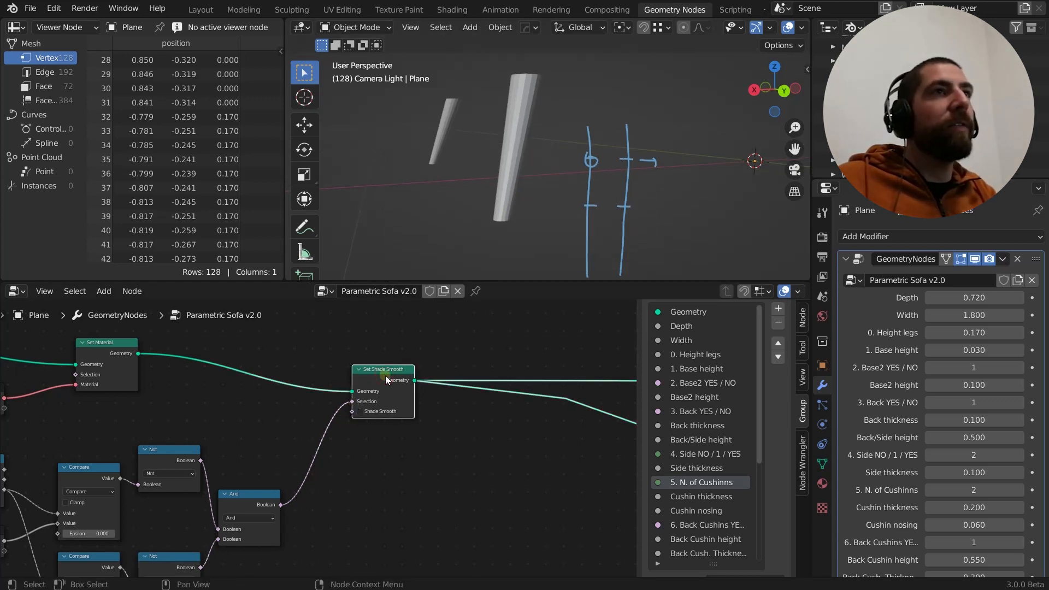
scroll(385, 376, down, 1)
middle_drag(486, 242, 524, 230)
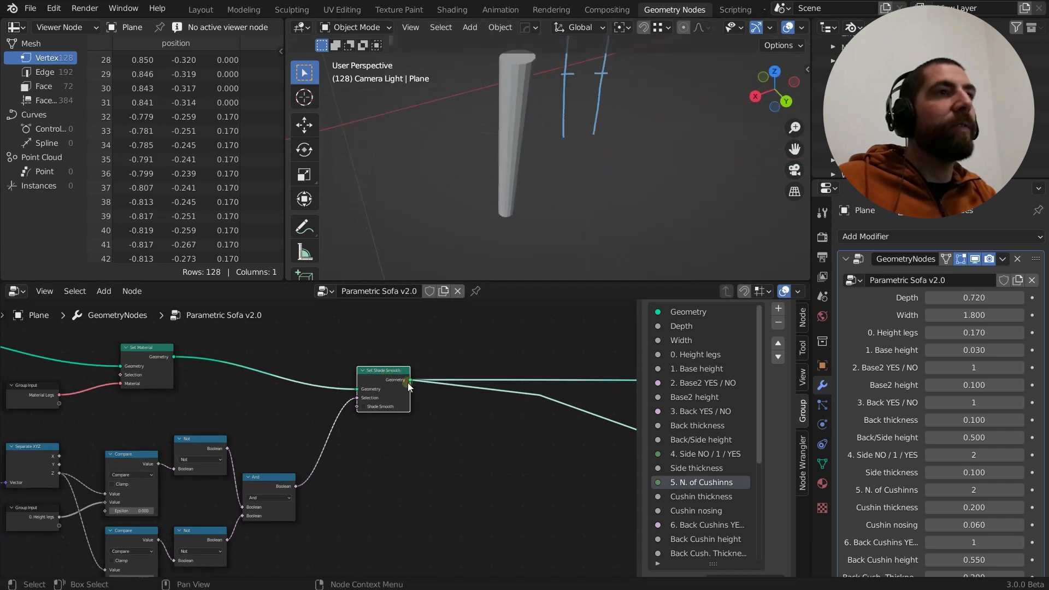
scroll(365, 407, up, 2)
click(364, 407)
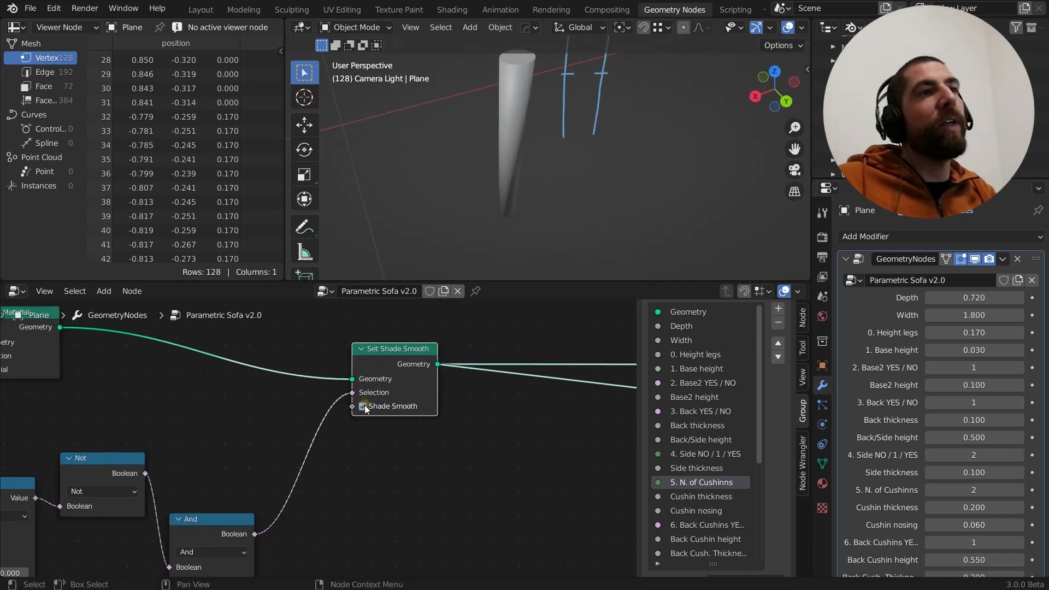
mouse_move(507, 189)
middle_down()
mouse_move(517, 201)
mouse_move(521, 42)
mouse_move(532, 103)
mouse_move(508, 146)
mouse_move(518, 163)
mouse_move(486, 152)
middle_up()
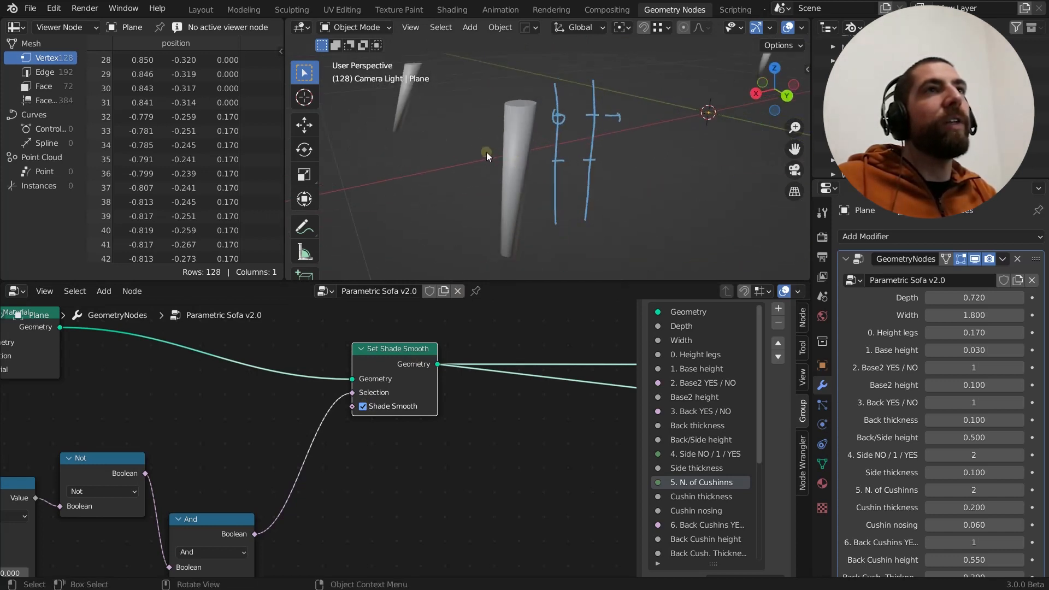
mouse_move(516, 193)
middle_down()
mouse_move(605, 176)
mouse_move(552, 169)
mouse_move(499, 90)
middle_up()
Erase the blue annotation strokes drawn beside the sofa legs in the 3D view
scroll(470, 313, down, 5)
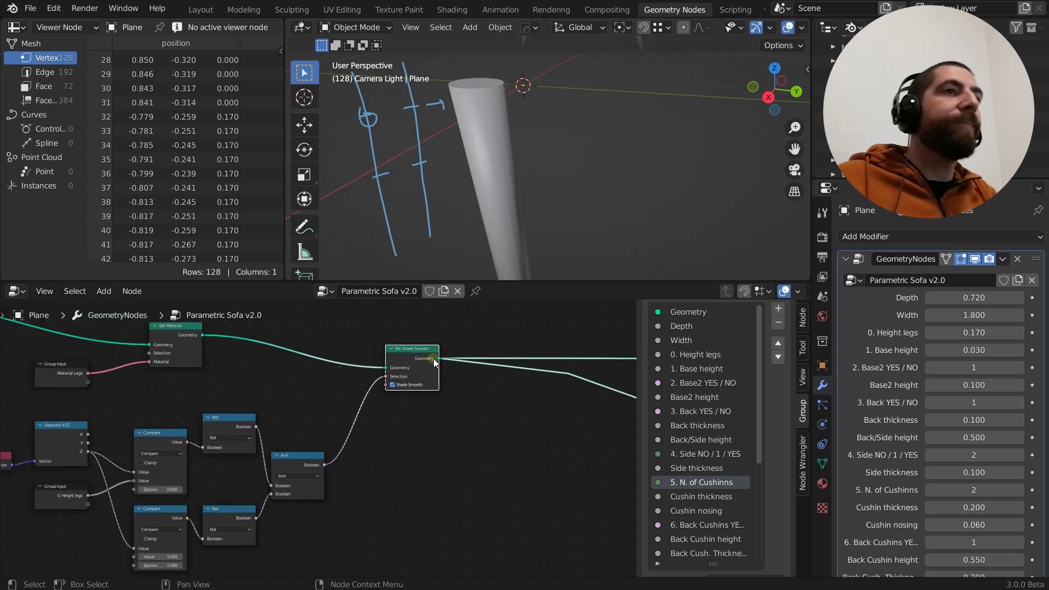
scroll(398, 441, down, 5)
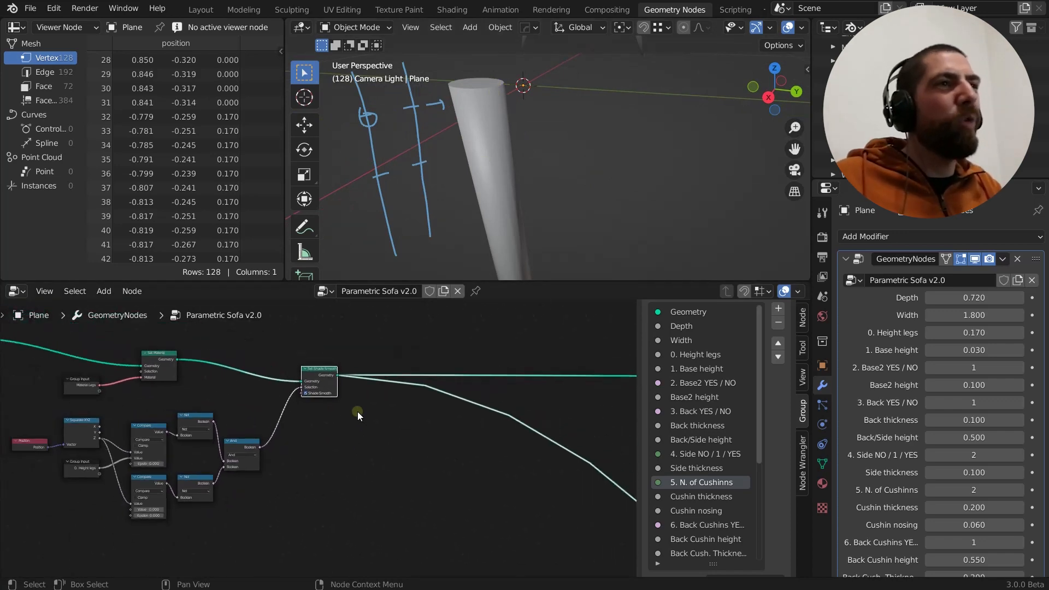
middle_drag(385, 441, 355, 414)
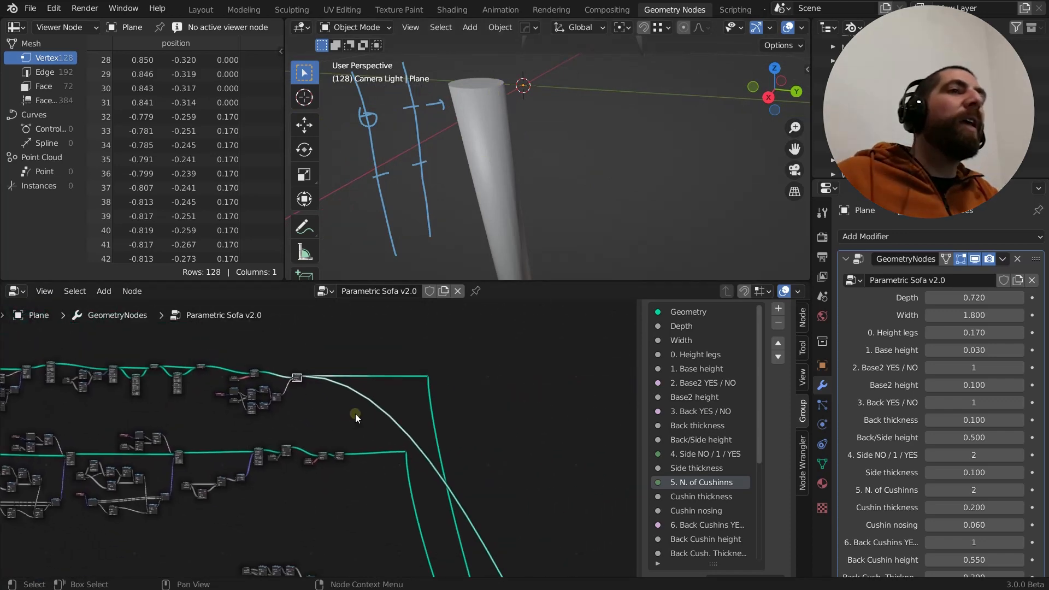
scroll(389, 396, down, 1)
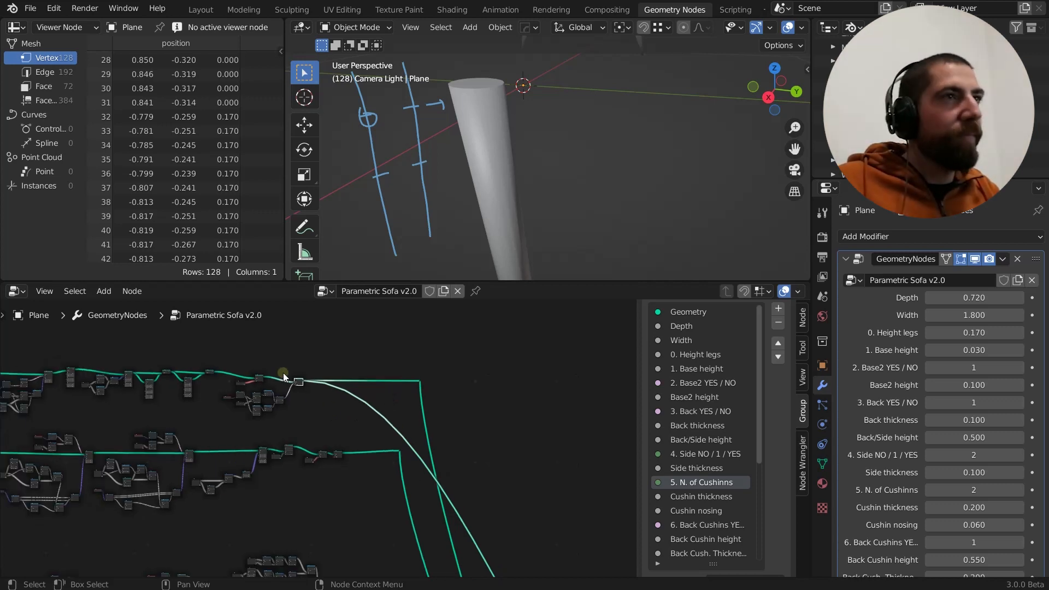
scroll(450, 166, down, 3)
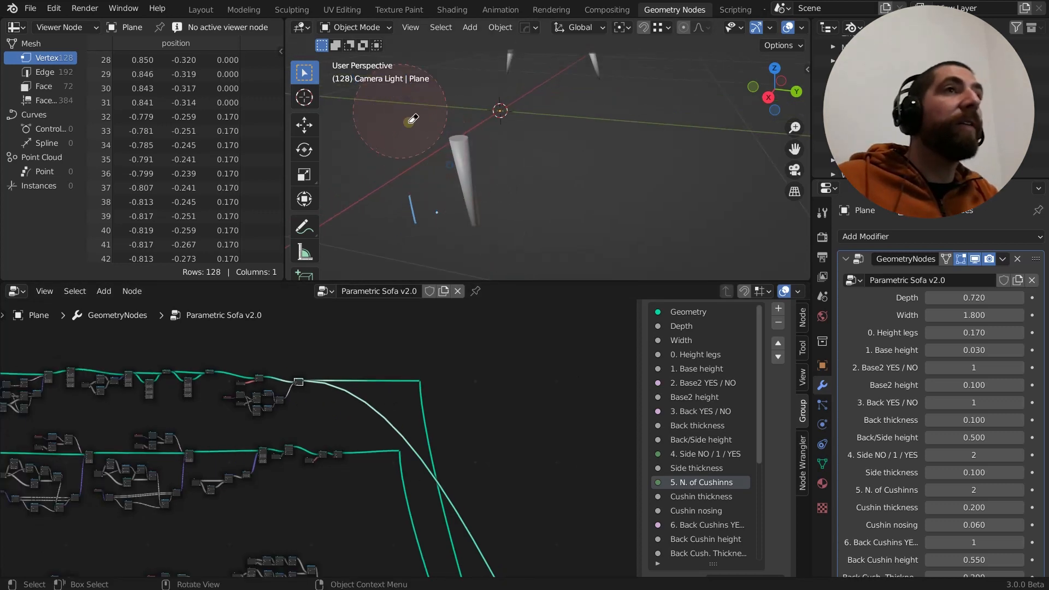
scroll(510, 187, down, 3)
middle_drag(513, 188, 541, 208)
Output the geometry of the last node before the Group Output, showing the whole sofa instead of only the legs
middle_drag(299, 421, 454, 380)
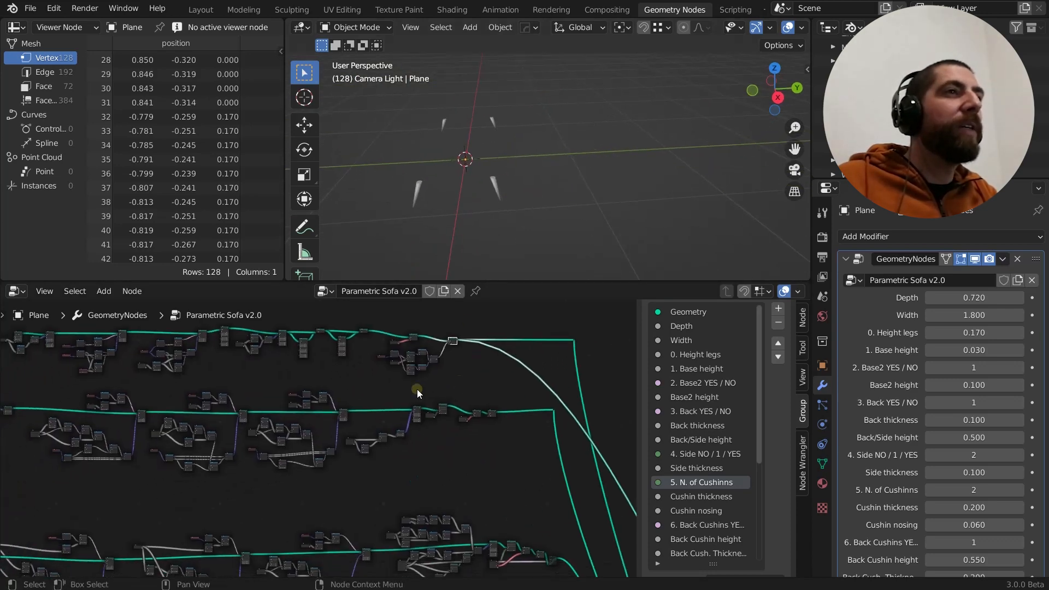
middle_drag(275, 385, 364, 429)
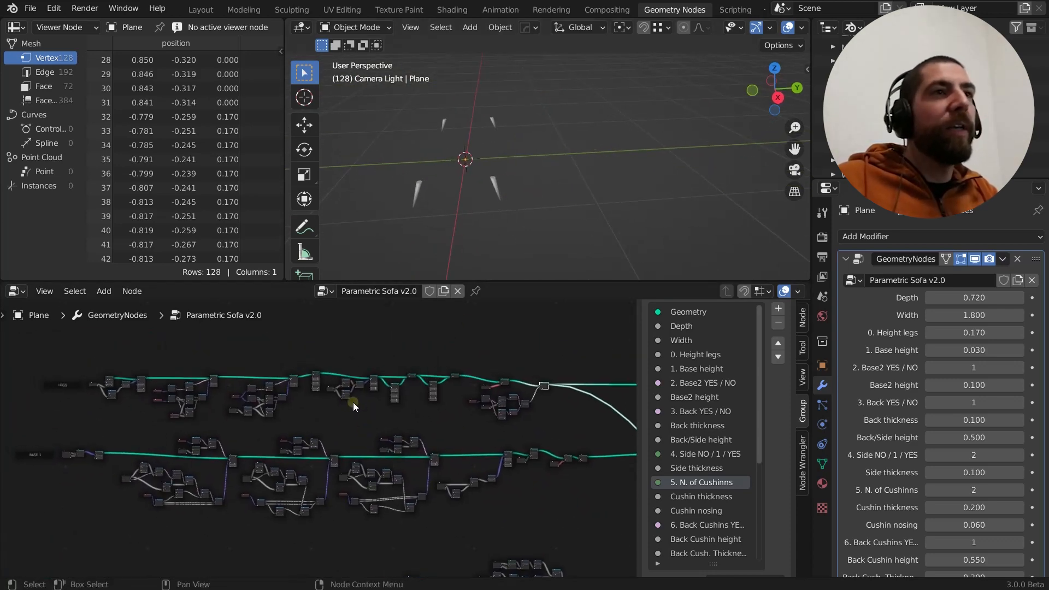
scroll(353, 402, up, 8)
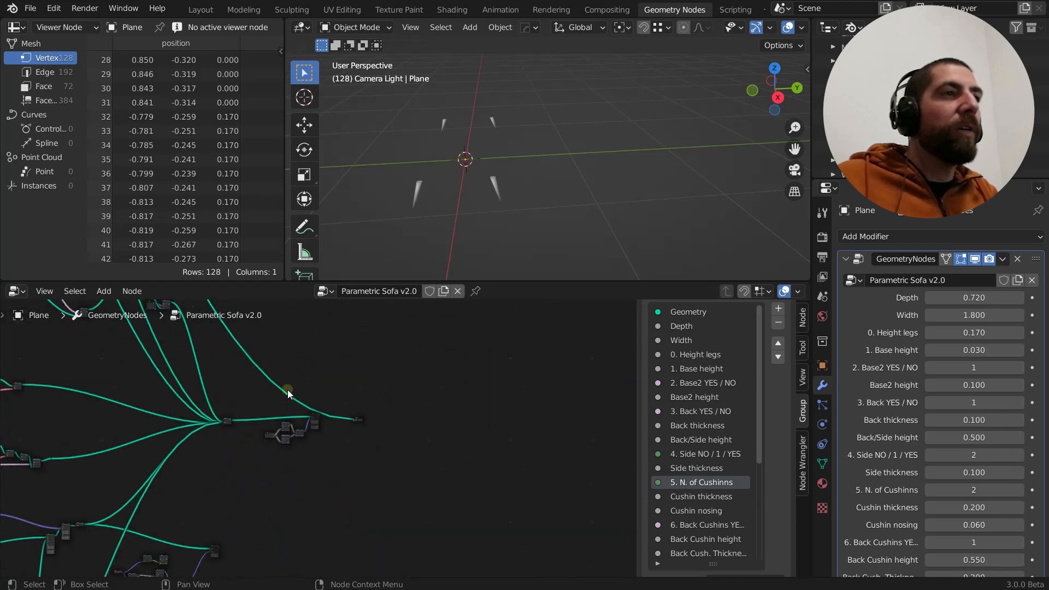
scroll(323, 419, up, 2)
ctrl+shift+click(315, 417)
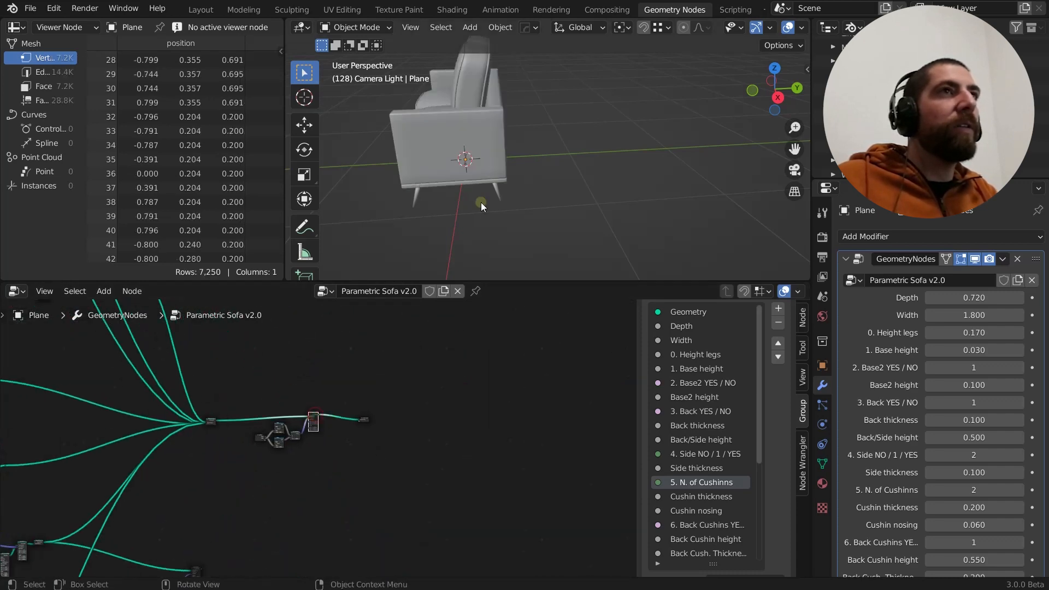
middle_drag(481, 202, 533, 167)
scroll(543, 172, down, 5)
scroll(478, 375, down, 1)
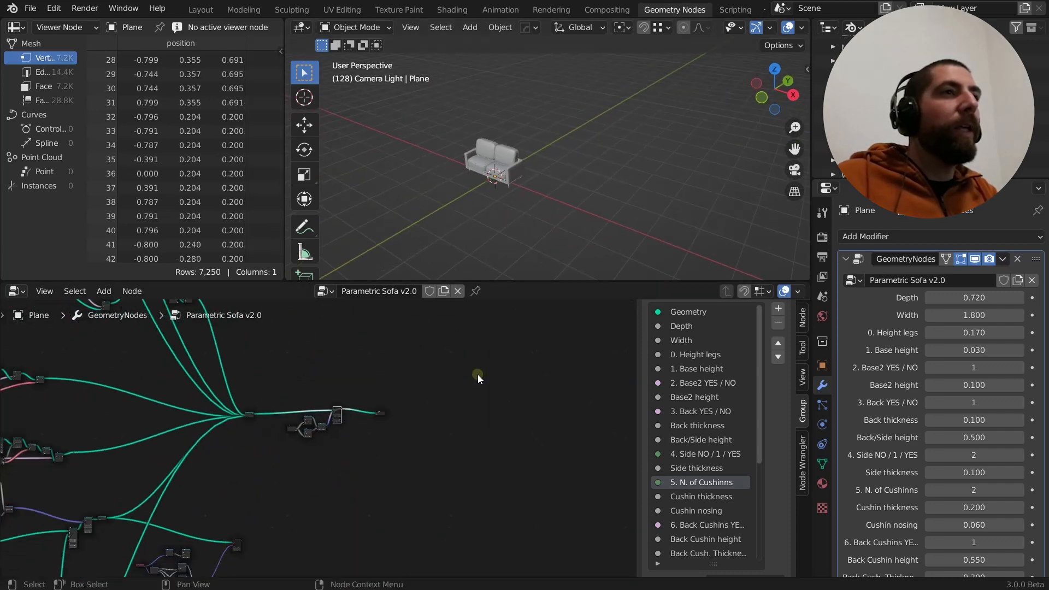
middle_drag(258, 376, 451, 437)
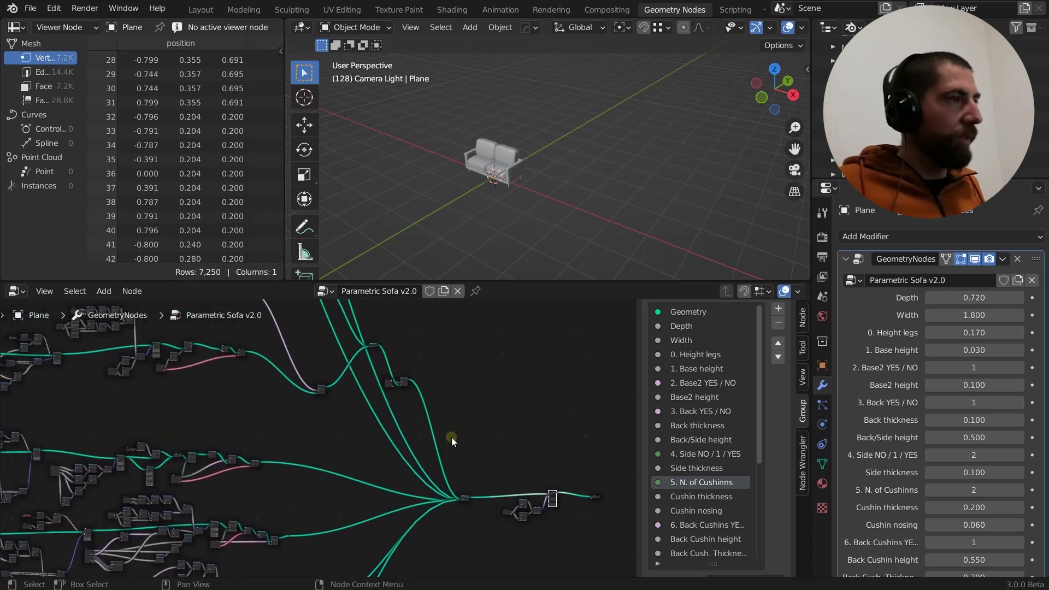